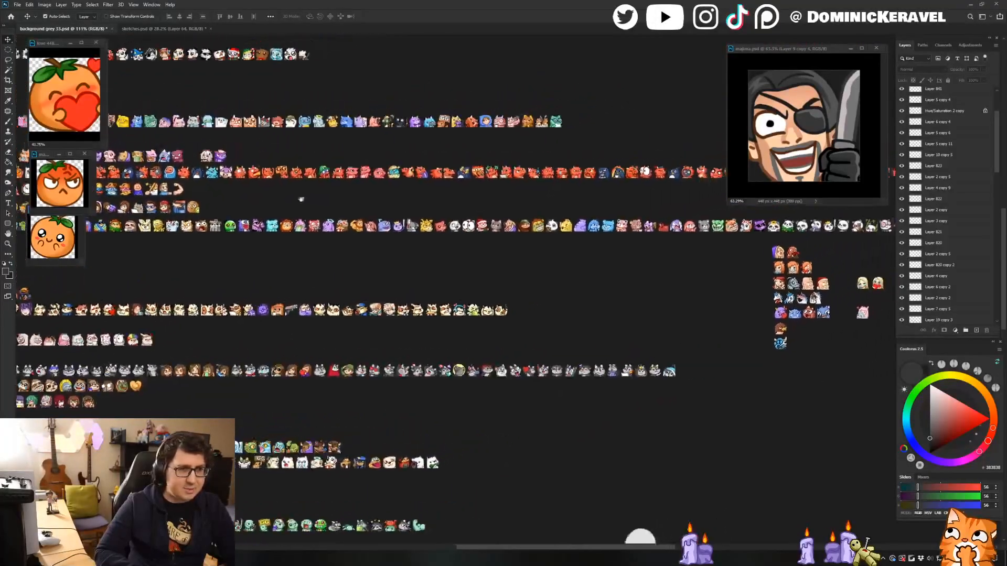
Look through the creators' rows of finished emotes on the dark overview sheet, down to its lower end.
scroll(273, 288, "down", 1)
scroll(272, 288, "up", 1)
left_click_drag(267, 220, 286, 421)
left_click_drag(87, 290, 436, 272)
left_click_drag(360, 115, 431, 281)
left_click_drag(373, 429, 306, 151)
left_click_drag(329, 270, 357, 249)
scroll(358, 249, "down", 5)
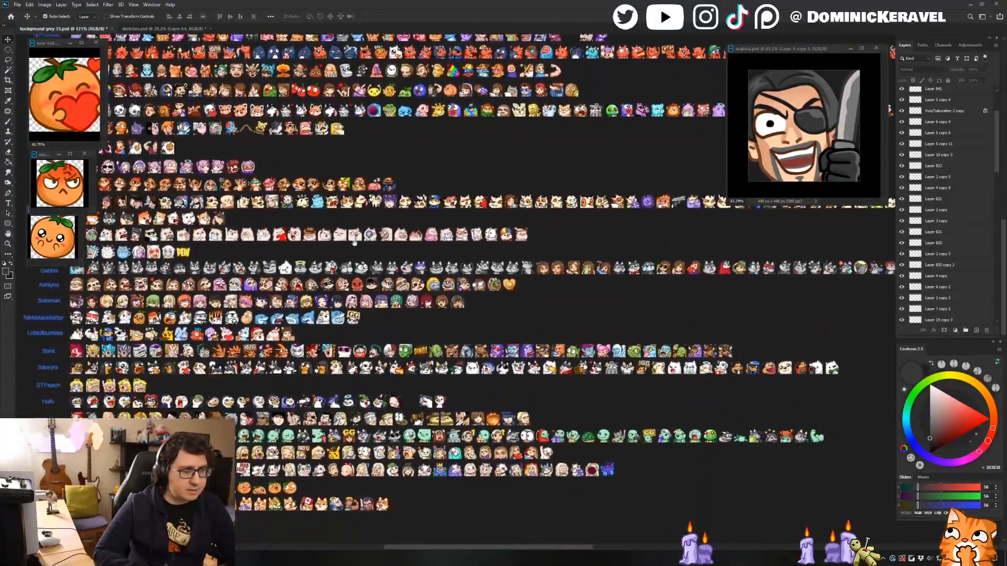
scroll(369, 257, "down", 3)
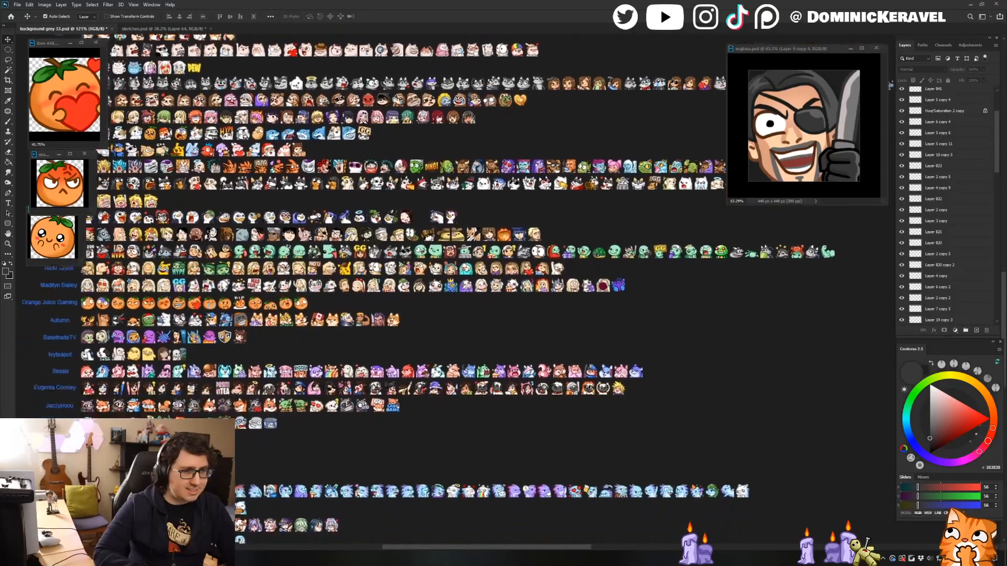
scroll(373, 254, "down", 2)
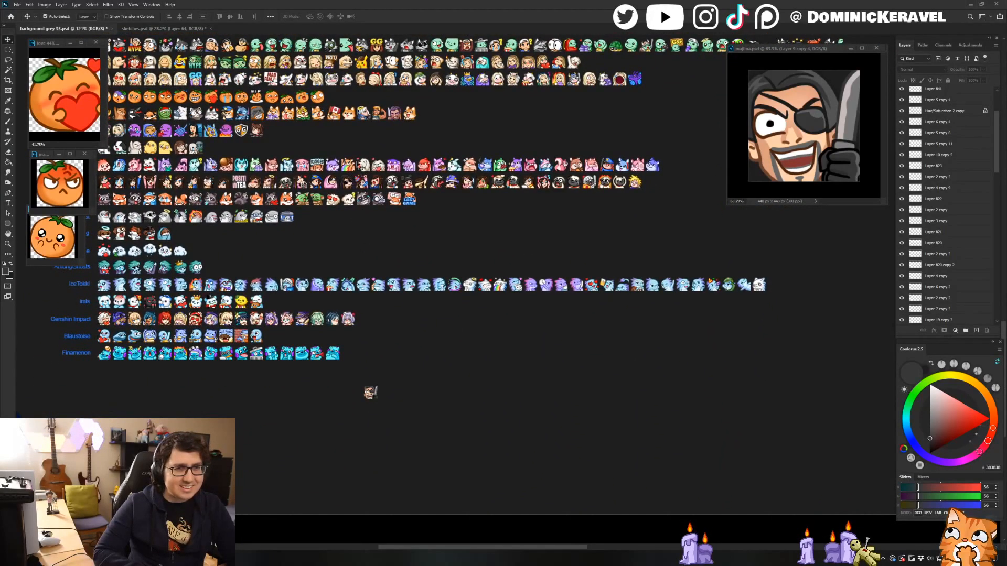
scroll(314, 264, "up", 3)
left_click_drag(318, 264, 364, 204)
scroll(390, 237, "down", 1)
scroll(389, 239, "up", 1)
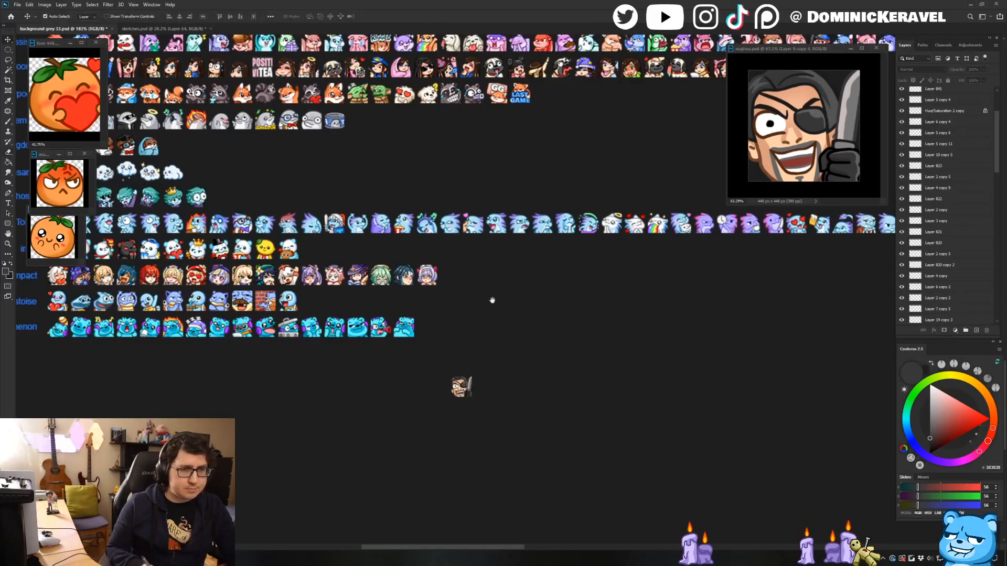
scroll(456, 354, "down", 5)
left_click_drag(462, 352, 431, 423)
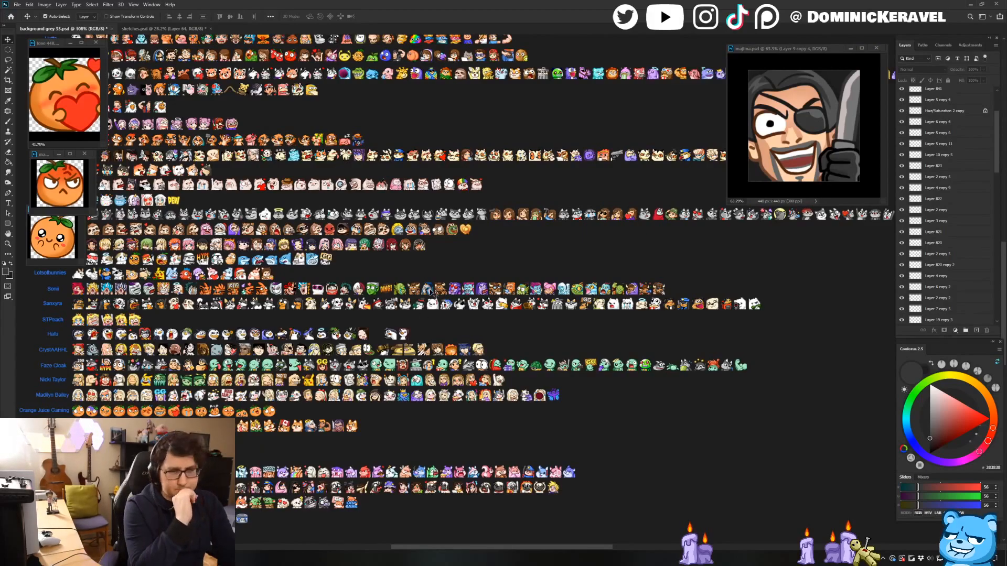
left_click_drag(450, 140, 433, 258)
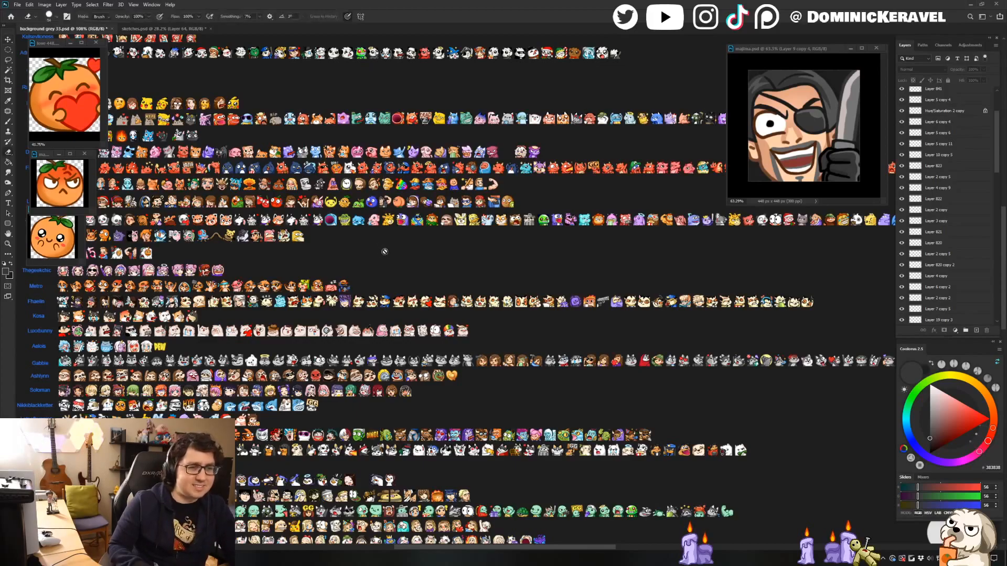
scroll(379, 271, "down", 10)
left_click_drag(379, 271, 384, 265)
left_click_drag(254, 373, 268, 373)
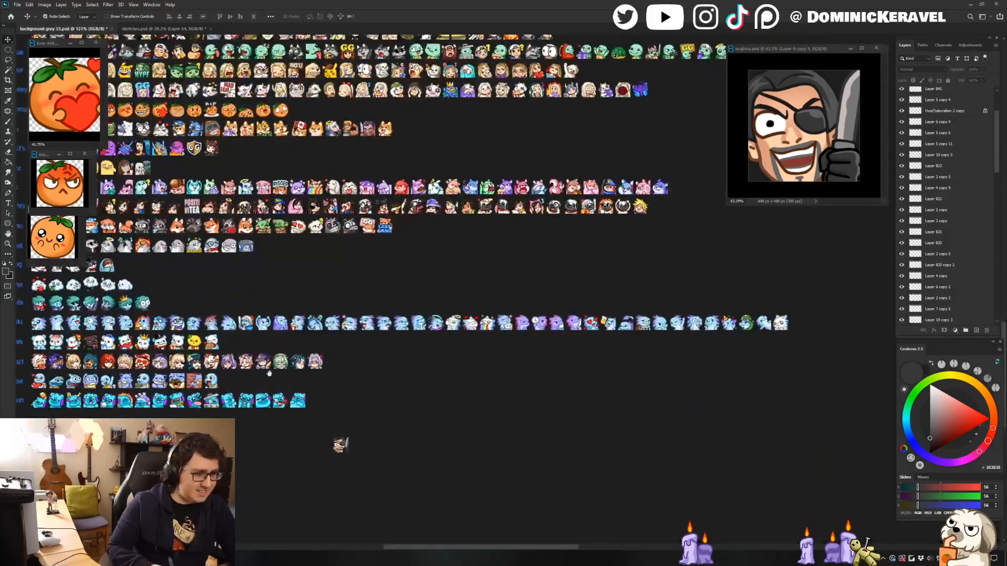
key("e")
key("v")
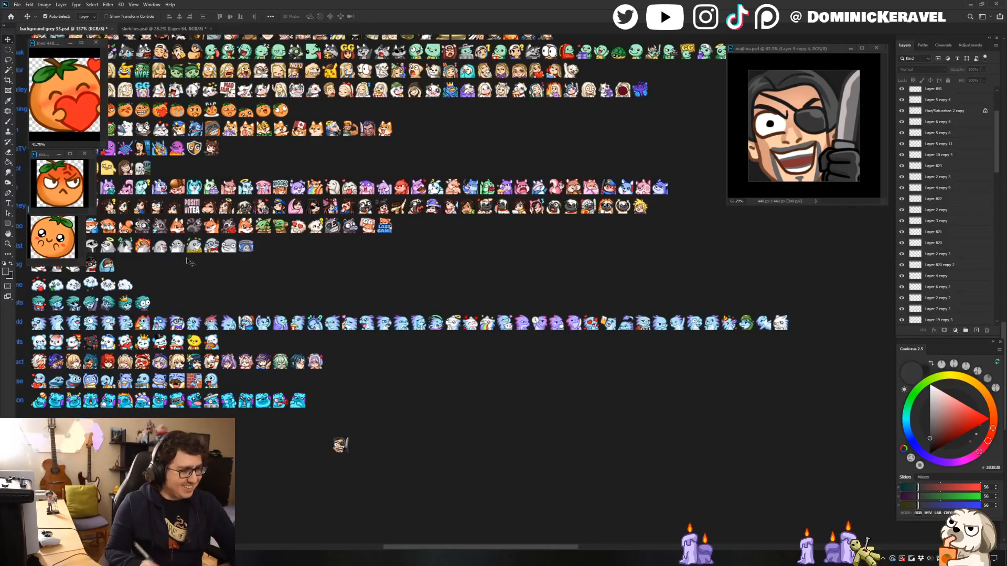
Move the eyepatch-and-knife emote next to the three detective orange emotes below the last row of the overview sheet.
scroll(367, 341, "down", 3)
scroll(367, 341, "left", 2)
left_click_drag(418, 341, 241, 405)
left_click_drag(408, 338, 232, 394)
key("e")
key("v")
left_click_drag(342, 348, 313, 355)
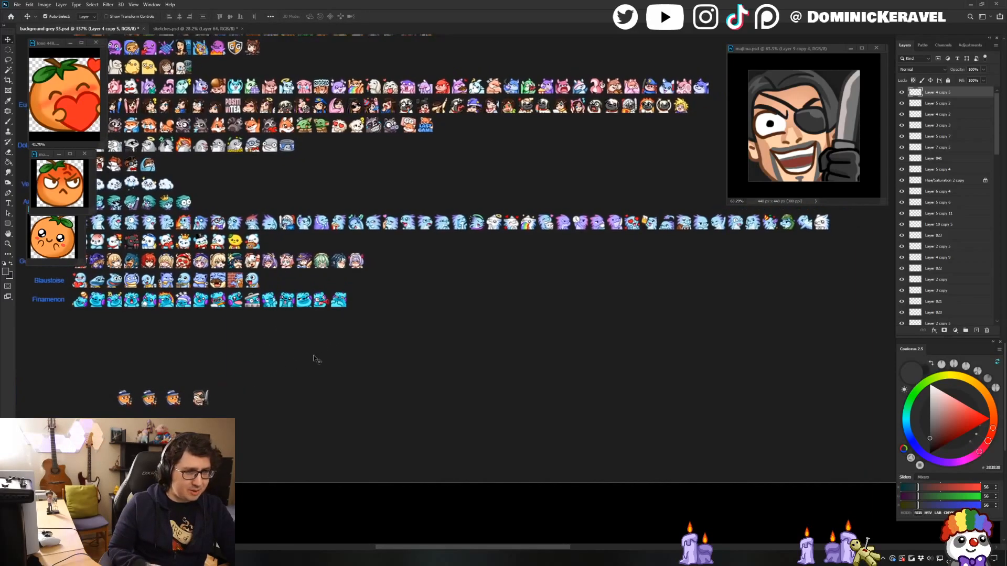
Switch to sketches.psd and get a sketching brush ready with black as the foreground colour.
left_click(196, 28)
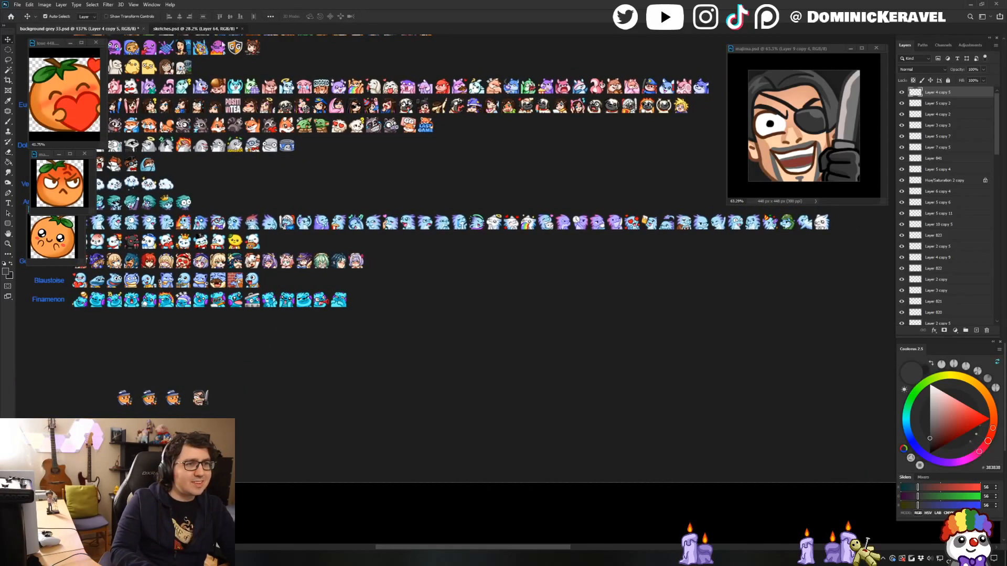
key("b")
key("d")
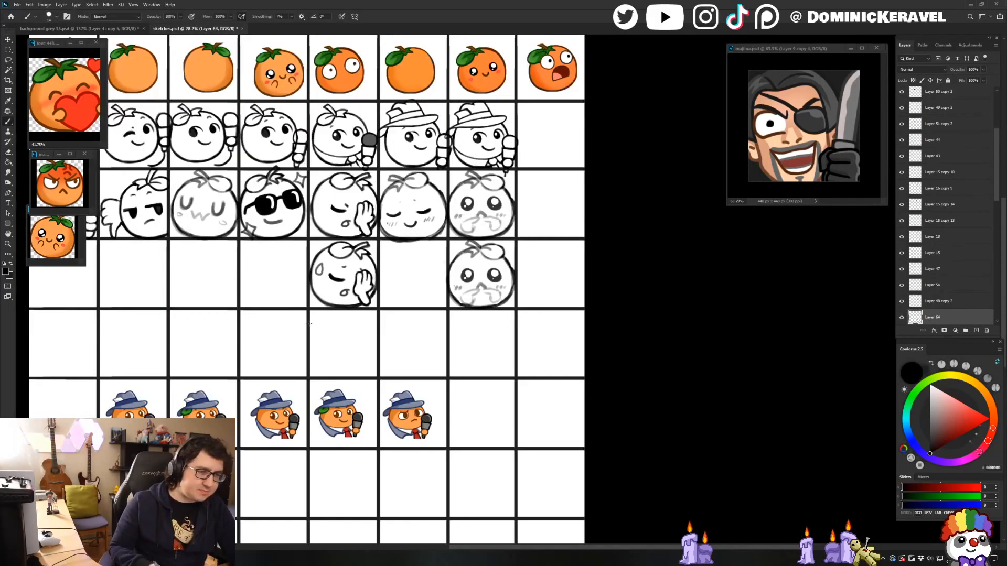
right_click(263, 335)
double_click(341, 373)
mouse_move(280, 318)
left_mouse_down()
mouse_move(248, 352)
mouse_move(290, 327)
mouse_move(247, 343)
mouse_move(291, 312)
mouse_move(243, 325)
mouse_move(277, 343)
left_mouse_up()
key("ctrl+z")
key("ctrl+z")
key("ctrl+z")
key("e")
key("v")
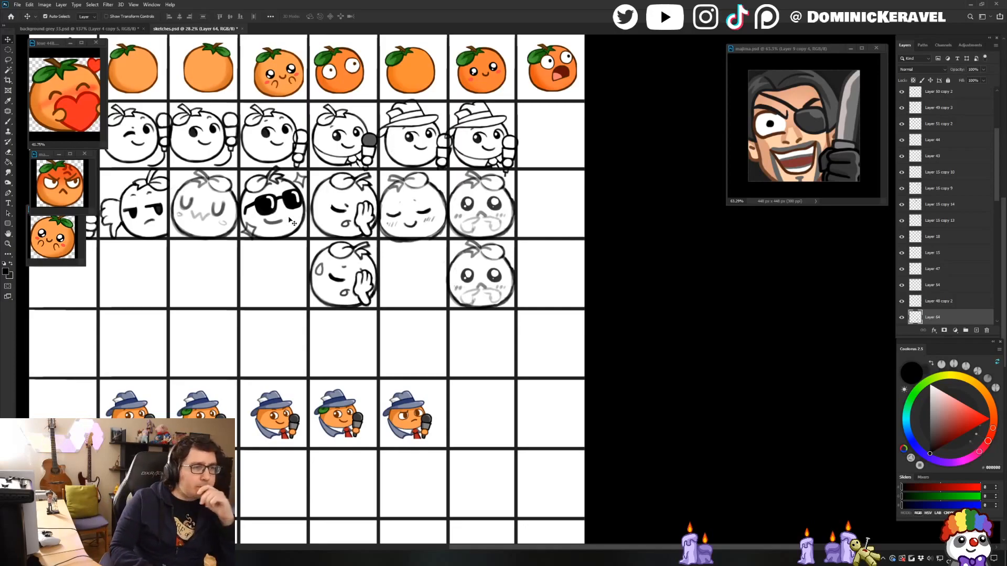
Select the thumbs-up orange sketch at the start of the third row and copy it.
left_click_drag(126, 281, 258, 292)
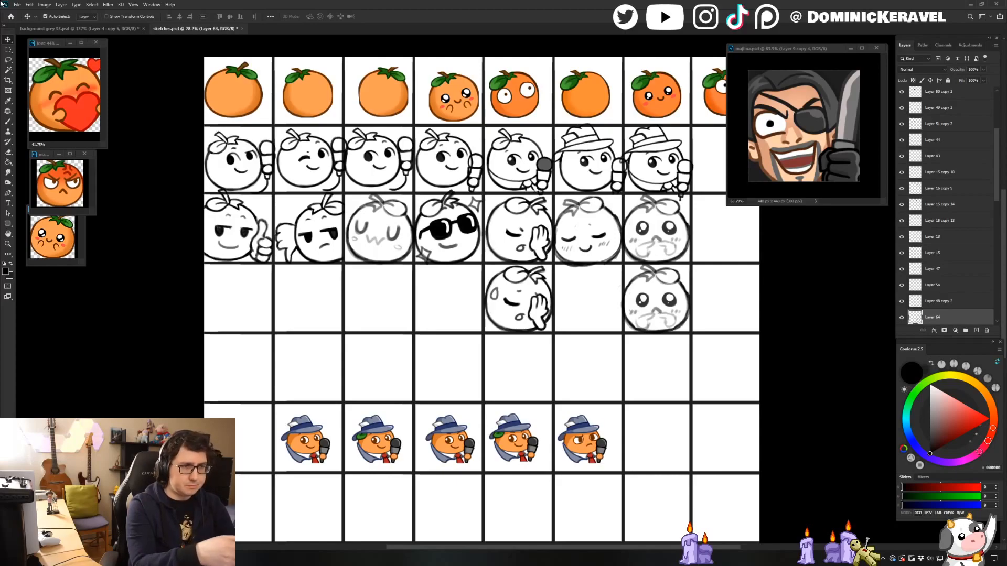
left_click_drag(262, 228, 247, 244)
key("ctrl+z")
mouse_move(219, 287)
left_mouse_down()
mouse_move(227, 280)
mouse_move(249, 344)
left_mouse_up()
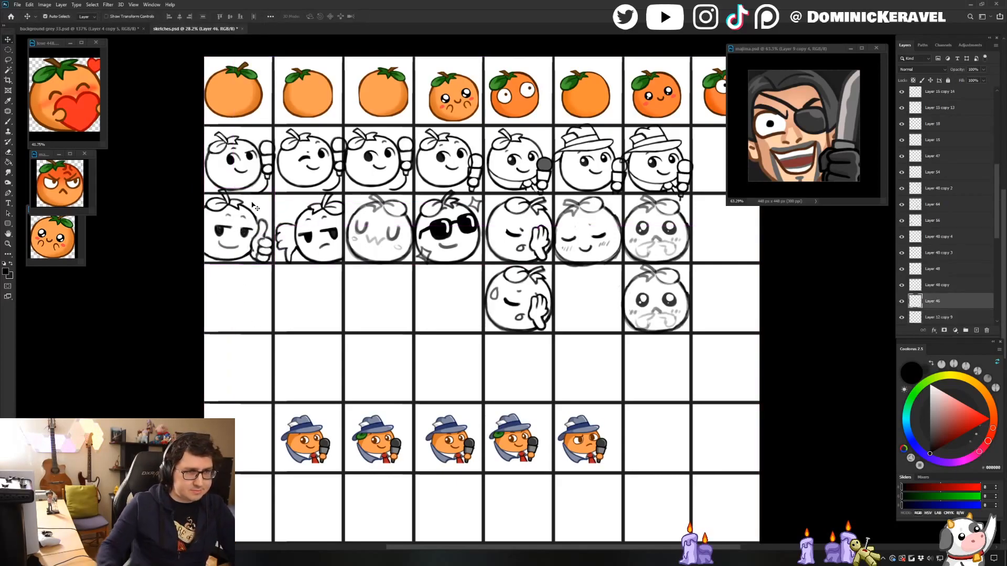
key("l")
mouse_move(267, 149)
left_mouse_down()
mouse_move(203, 337)
mouse_move(212, 158)
left_mouse_up()
key("ctrl+d")
key("v")
key("l")
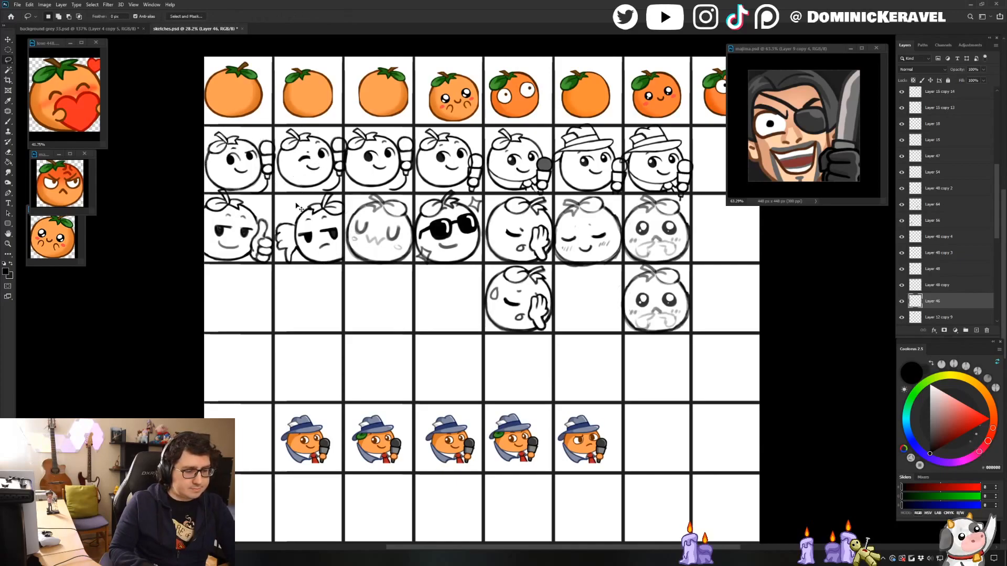
Create a new 448 × 448 px document and paste the thumbs-up orange sketch into it.
key("ctrl+n")
key("Return")
key("ctrl+v")
Scale the pasted thumbs-up sketch to about 73% and position it so that it fills the square canvas.
key("ctrl+t")
left_click_drag(676, 477, 607, 397)
key("Escape")
key("ctrl+t")
left_click_drag(672, 471, 591, 387)
mouse_move(519, 313)
left_mouse_down()
mouse_move(531, 314)
mouse_move(520, 313)
left_mouse_up()
left_click_drag(594, 201, 605, 189)
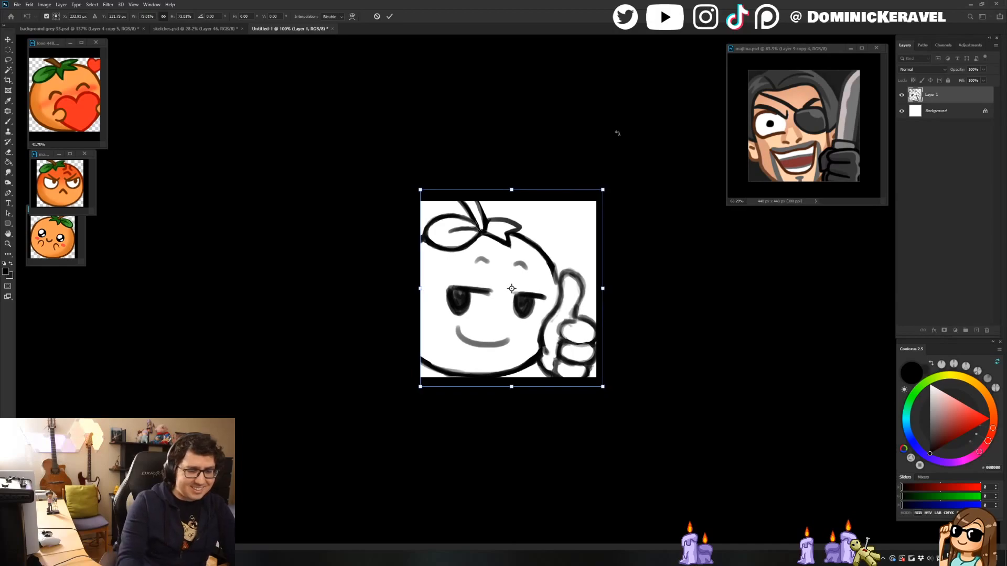
key("Return")
key("e")
key("v")
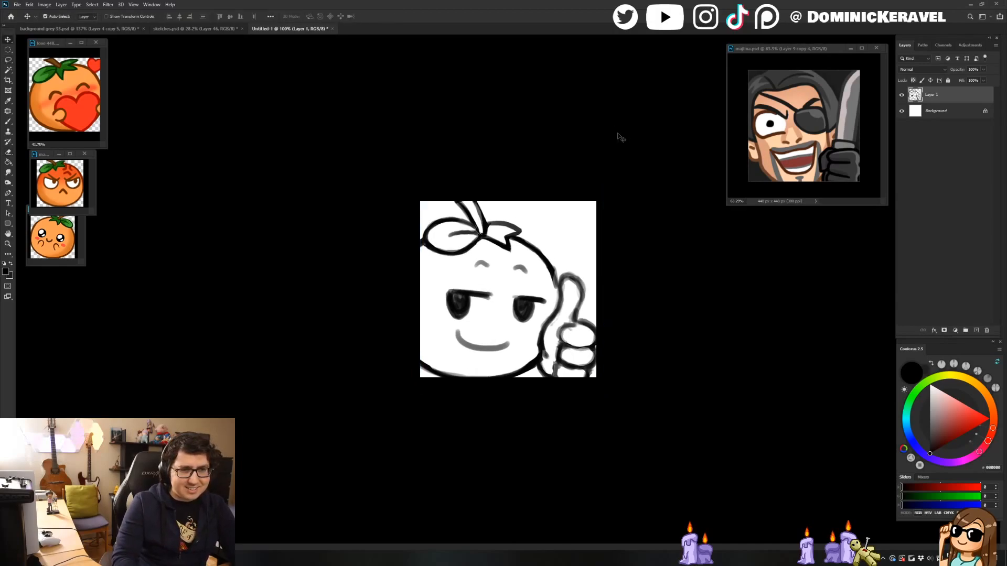
key("shift+Up")
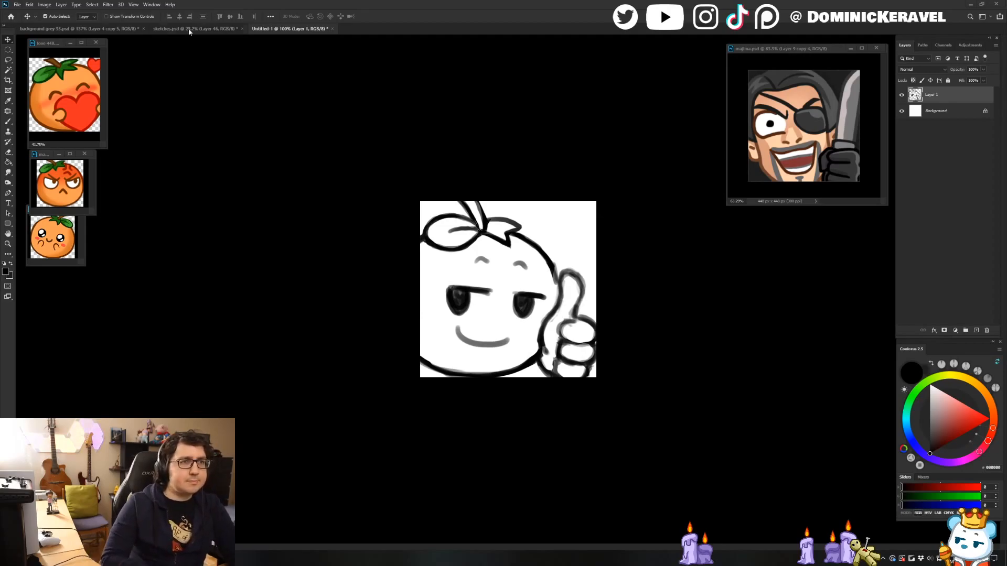
Float the new thumbs-up document as a separate window over the sketch sheet and enlarge it for drawing.
left_click_drag(285, 29, 349, 162)
left_click_drag(355, 240, 327, 260)
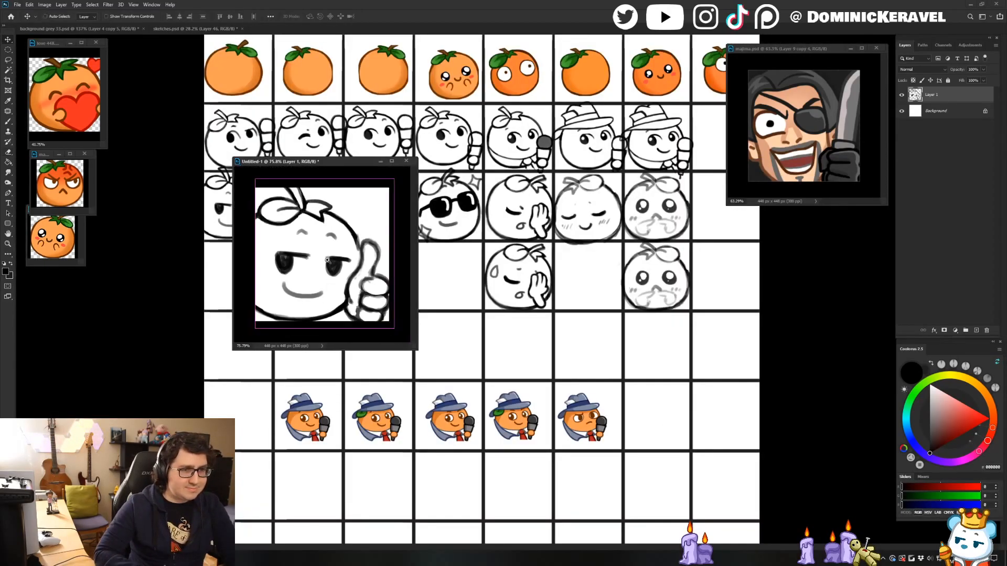
left_click_drag(418, 350, 532, 444)
Choose the Clean Line Brush preset from the Dom Brushes EMOTES group for inking.
key("b")
mouse_move(333, 252)
left_mouse_down()
mouse_move(373, 249)
mouse_move(385, 332)
left_mouse_up()
key("ctrl+z")
key("e")
key("b")
right_click(351, 315)
double_click(492, 379)
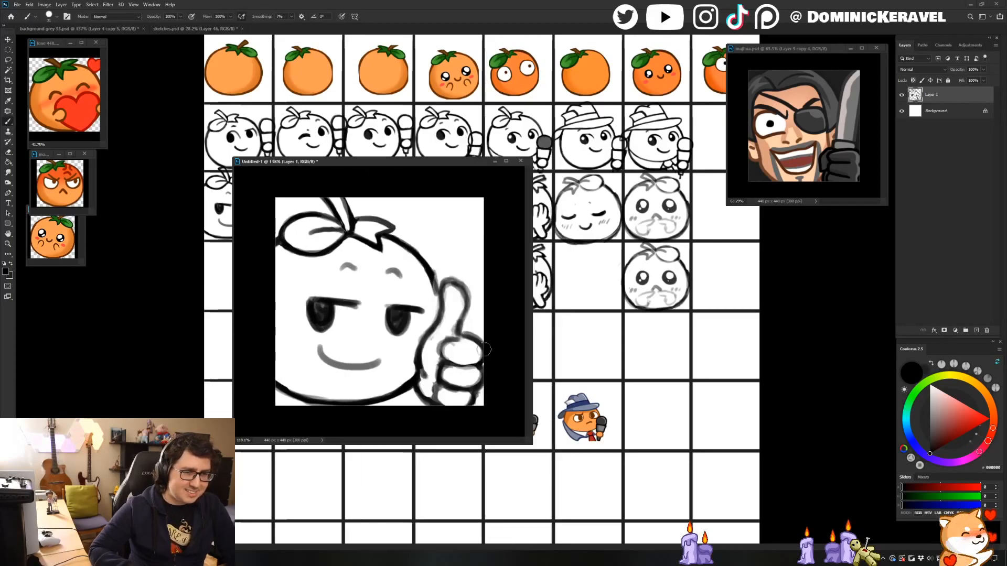
right_click(398, 247)
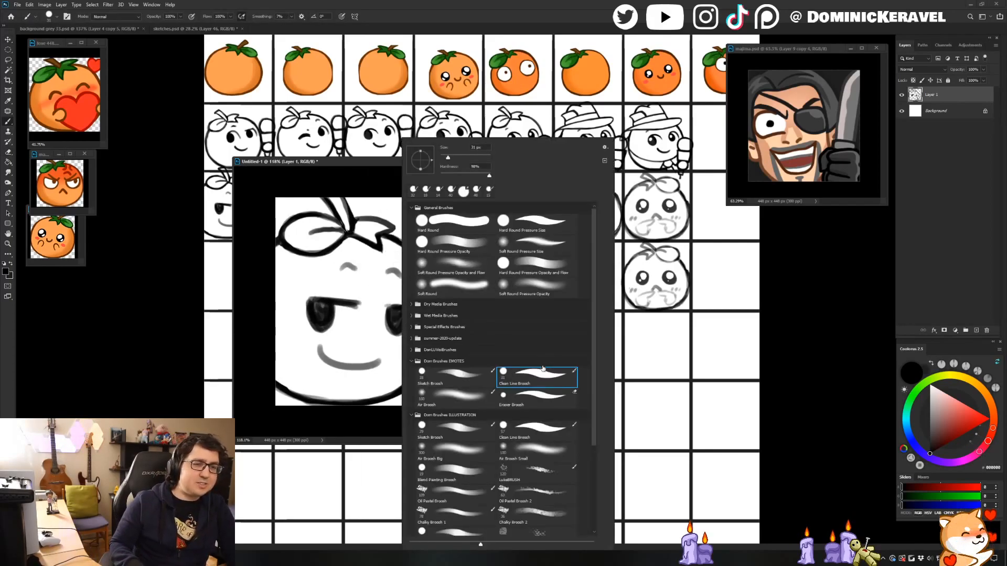
double_click(543, 369)
right_click(421, 305)
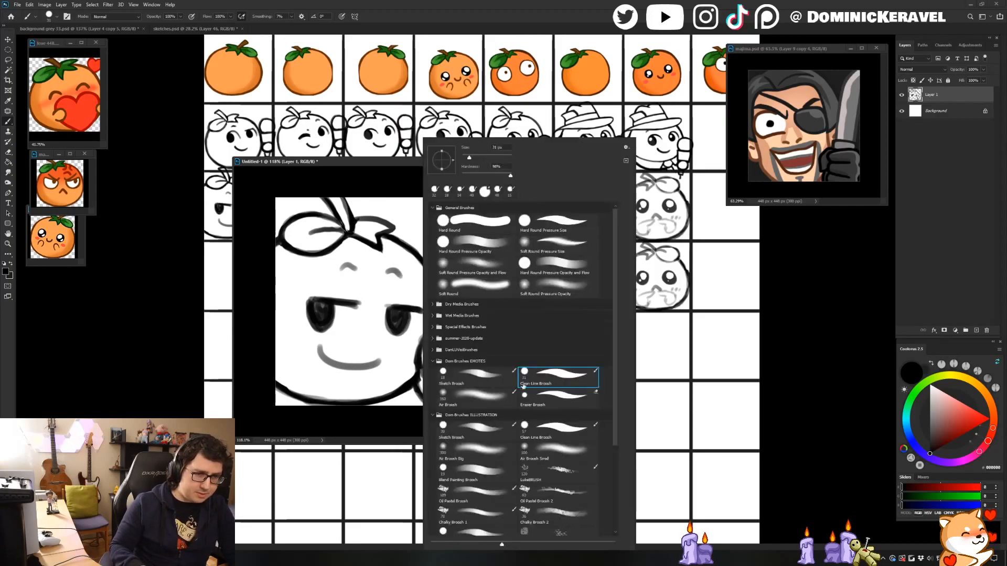
double_click(546, 371)
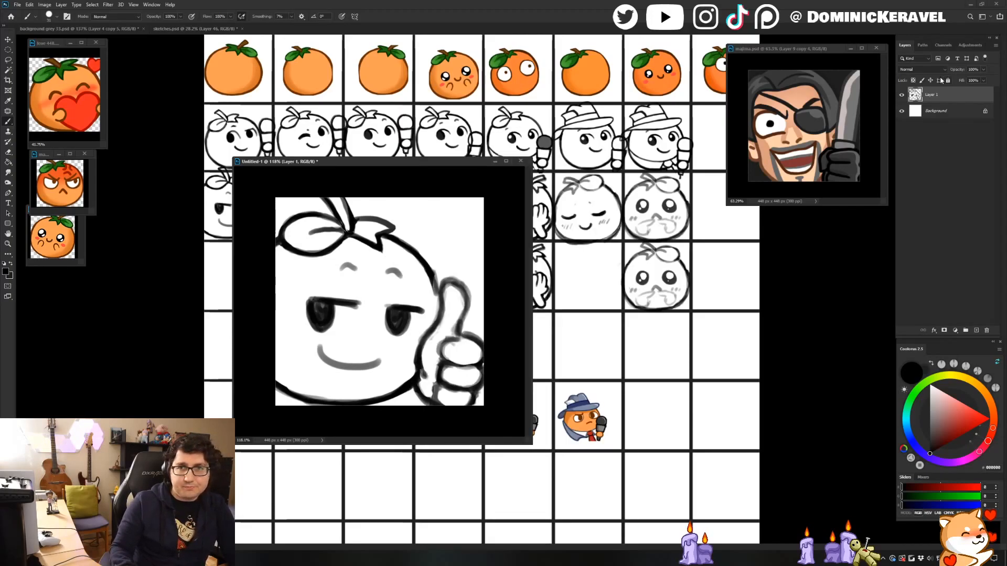
Lower the sketch layer's opacity to 52% and add a new layer above it for the line art.
left_click_drag(973, 82, 964, 80)
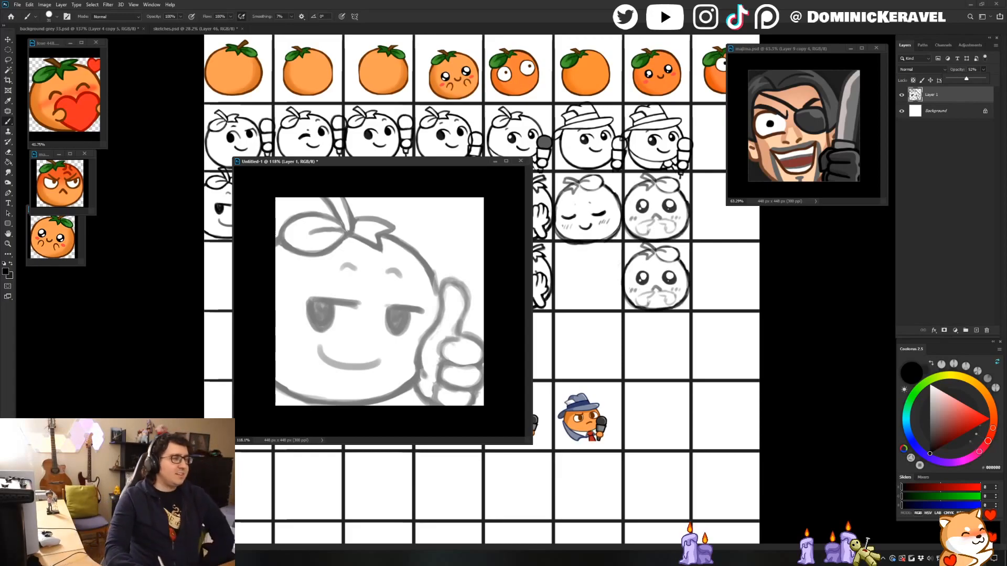
left_click(359, 156)
key("v")
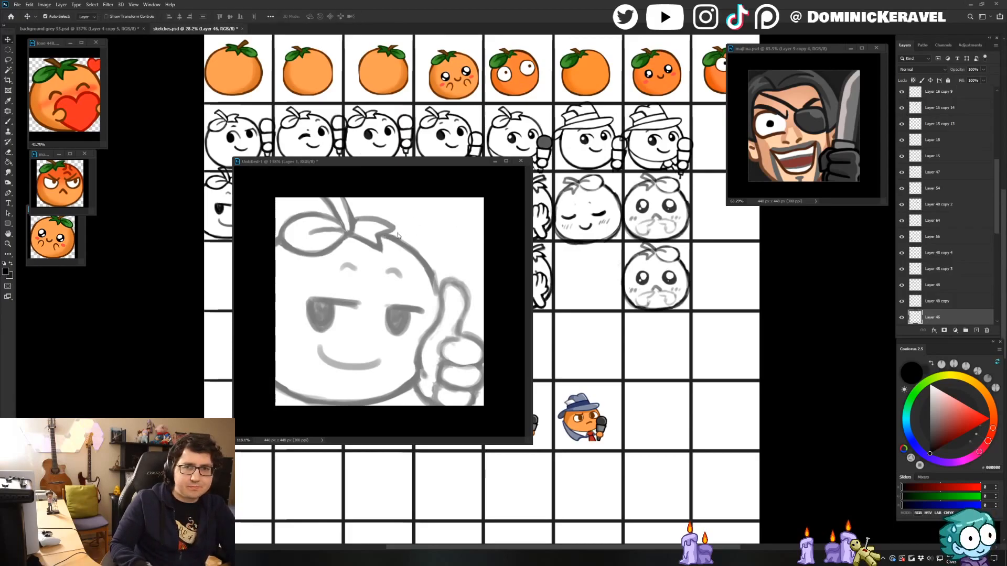
left_click(395, 234)
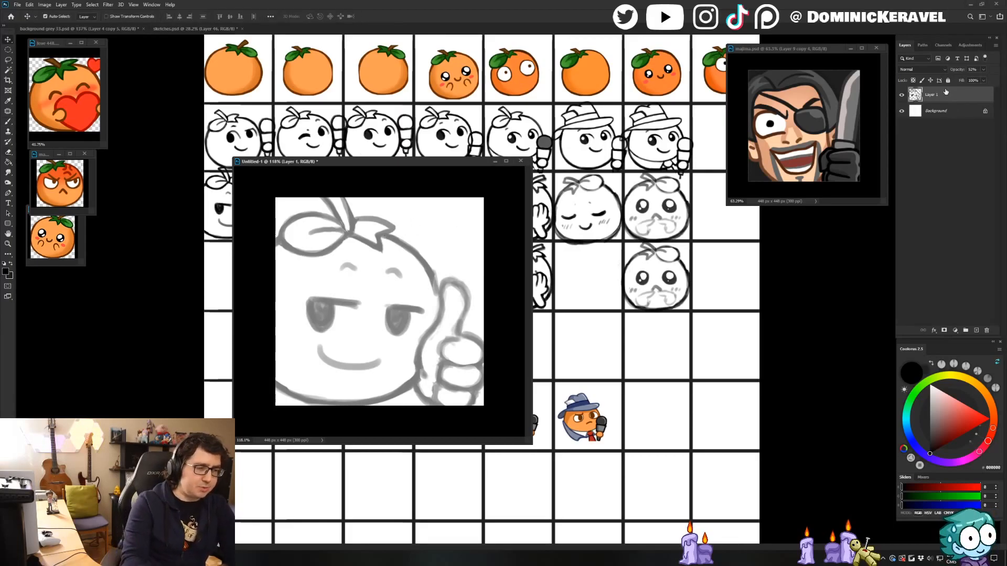
key("ctrl+shift+alt+n")
key("b")
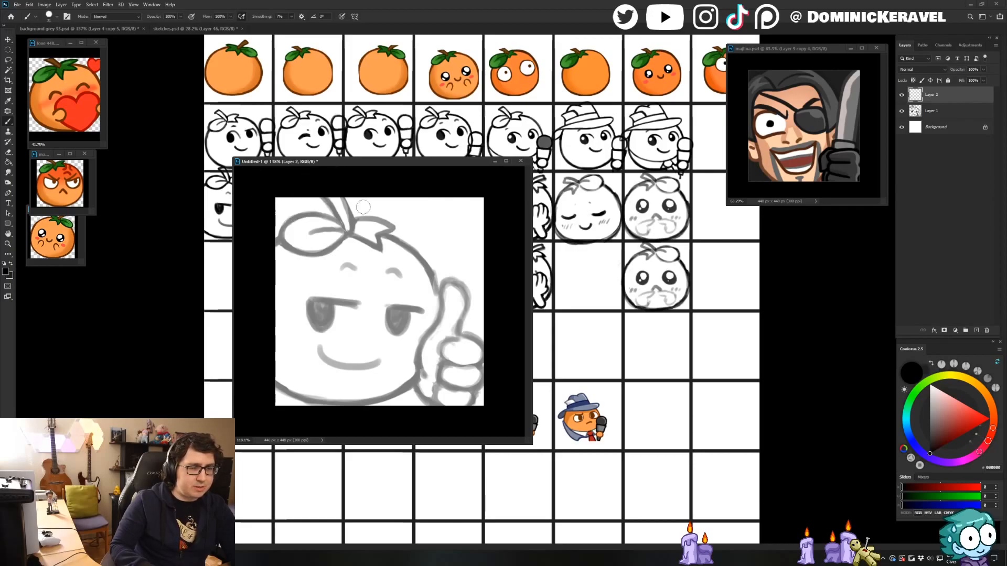
Ink the large rounded leaf and its centre vein in black over the faded sketch.
left_click(279, 240)
mouse_move(346, 230)
left_mouse_down()
mouse_move(295, 217)
mouse_move(282, 237)
mouse_move(289, 249)
mouse_move(311, 254)
mouse_move(348, 240)
mouse_move(307, 255)
mouse_move(281, 234)
mouse_move(302, 216)
mouse_move(342, 225)
mouse_move(309, 232)
mouse_move(347, 230)
left_mouse_up()
key("ctrl+z")
key("ctrl+z")
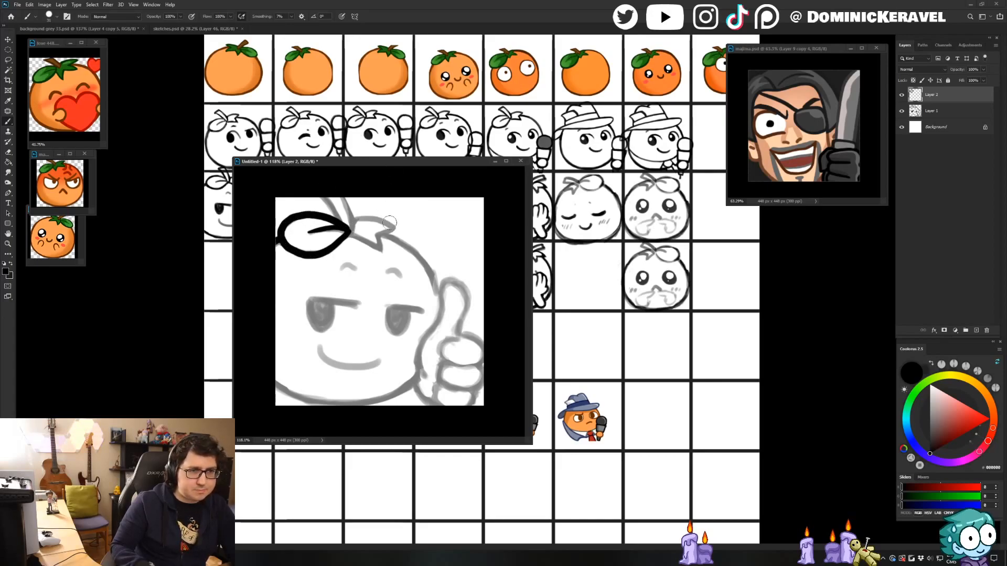
key("ctrl+z")
Ink both edges of the stem rising from the base of the leaves to the canvas edge.
left_click_drag(312, 200, 344, 228)
key("ctrl+z")
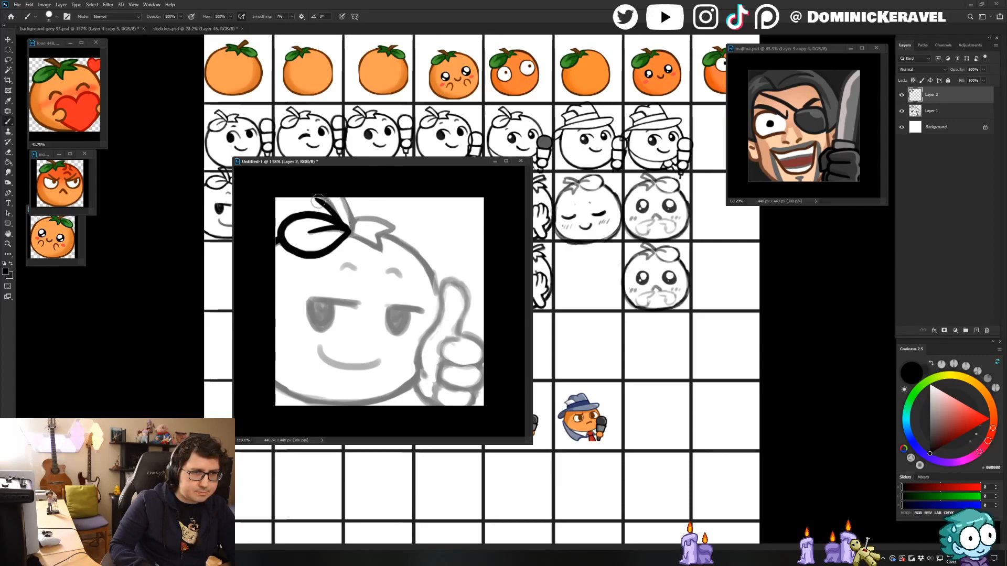
left_click_drag(338, 195, 356, 232)
key("ctrl+z")
key("ctrl+z")
Set the brush diameter to 14 px and ink the small pointed leaf beside the stem.
right_click(376, 231, "alt")
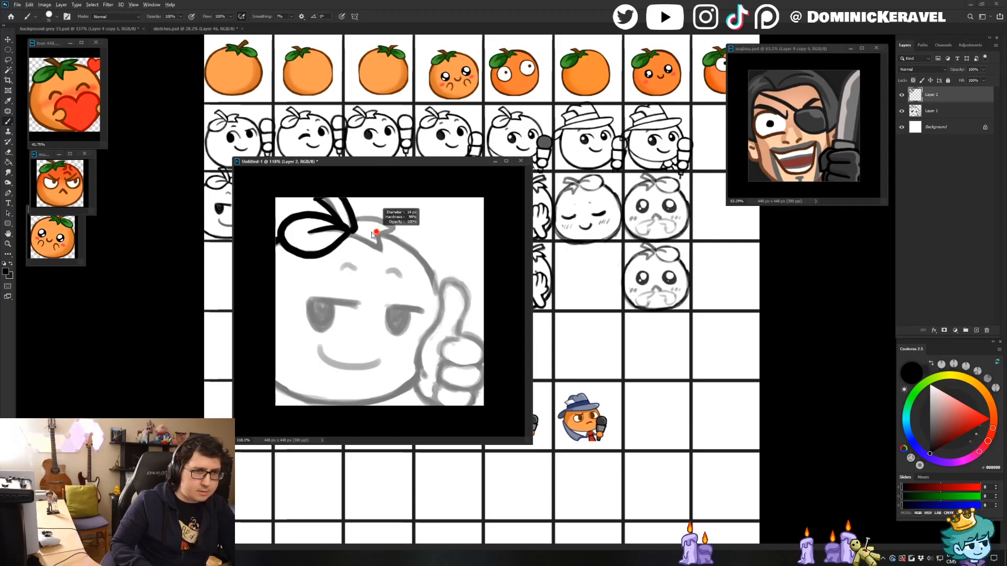
key("ctrl+z")
mouse_move(342, 201)
left_mouse_down()
mouse_move(354, 235)
mouse_move(392, 224)
mouse_move(359, 221)
mouse_move(394, 227)
mouse_move(378, 237)
mouse_move(385, 254)
left_mouse_up()
key("ctrl+z")
key("ctrl+z")
key("ctrl+z")
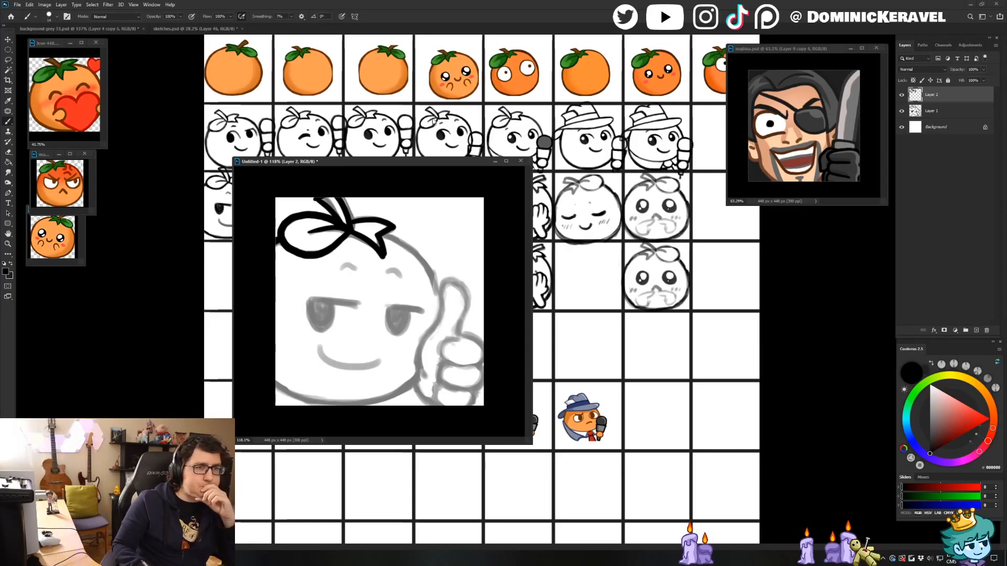
Ink the two short curved eyebrows on the orange's face.
mouse_move(386, 274)
left_mouse_down()
mouse_move(401, 276)
mouse_move(338, 270)
left_mouse_up()
key("e")
key("b")
left_click_drag(300, 372, 307, 373)
left_click_drag(404, 240, 403, 240)
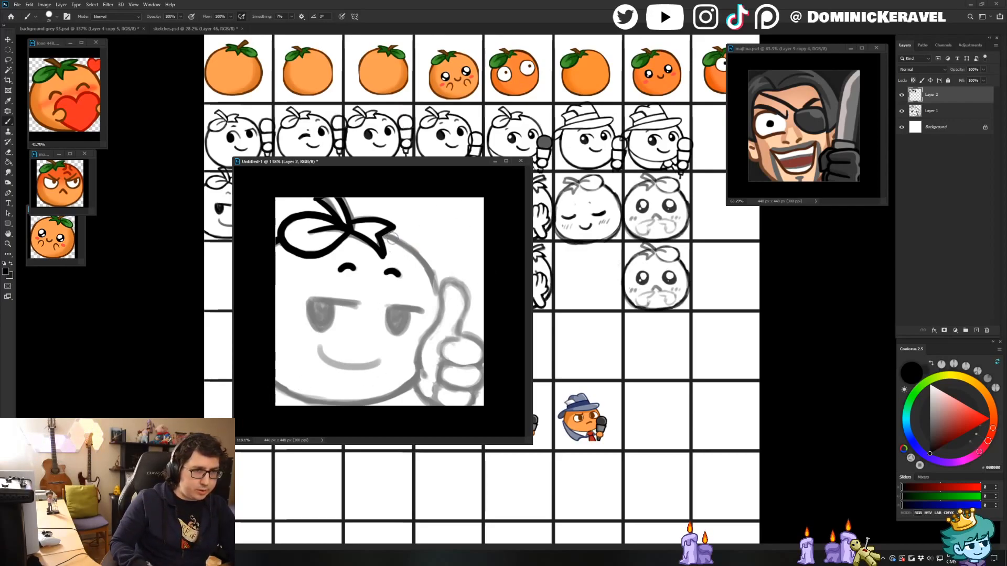
Ink the orange's round body outline from the leaves to the thumb and along the lower edge to the hand.
mouse_move(384, 236)
left_mouse_down()
mouse_move(417, 256)
mouse_move(441, 305)
left_mouse_up()
key("ctrl+z")
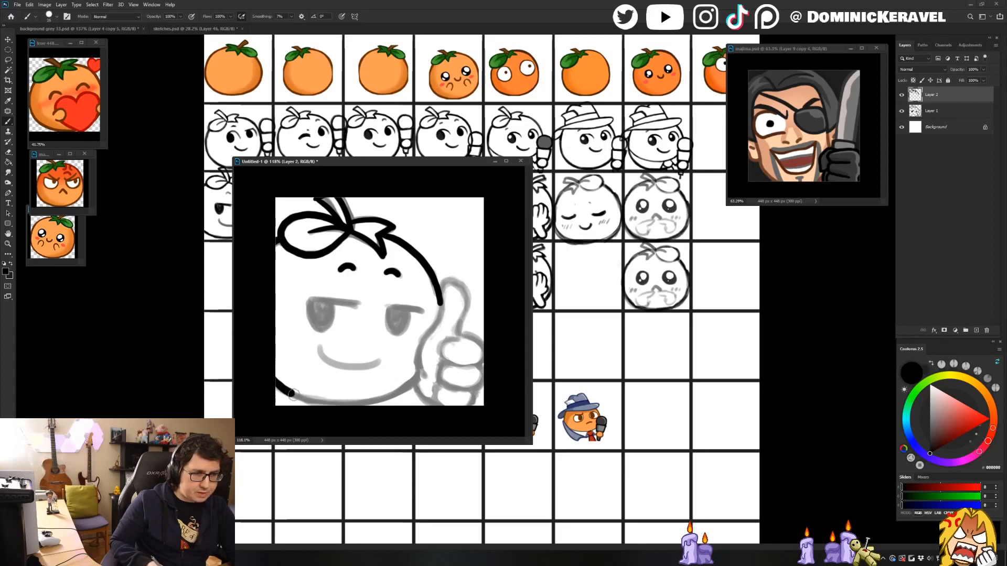
mouse_move(269, 376)
left_mouse_down()
mouse_move(299, 397)
mouse_move(343, 404)
left_mouse_up()
left_click_drag(420, 376, 349, 403)
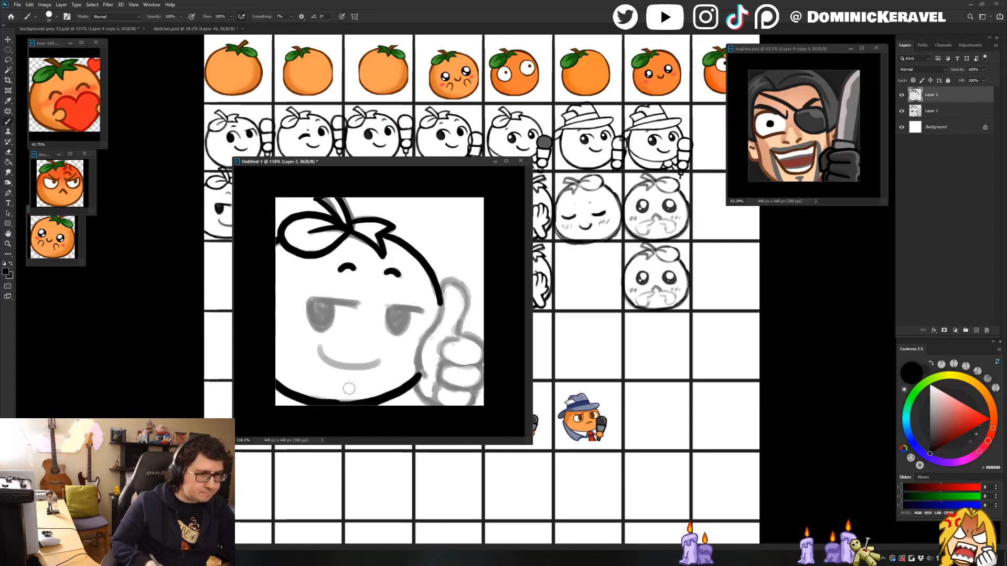
key("v")
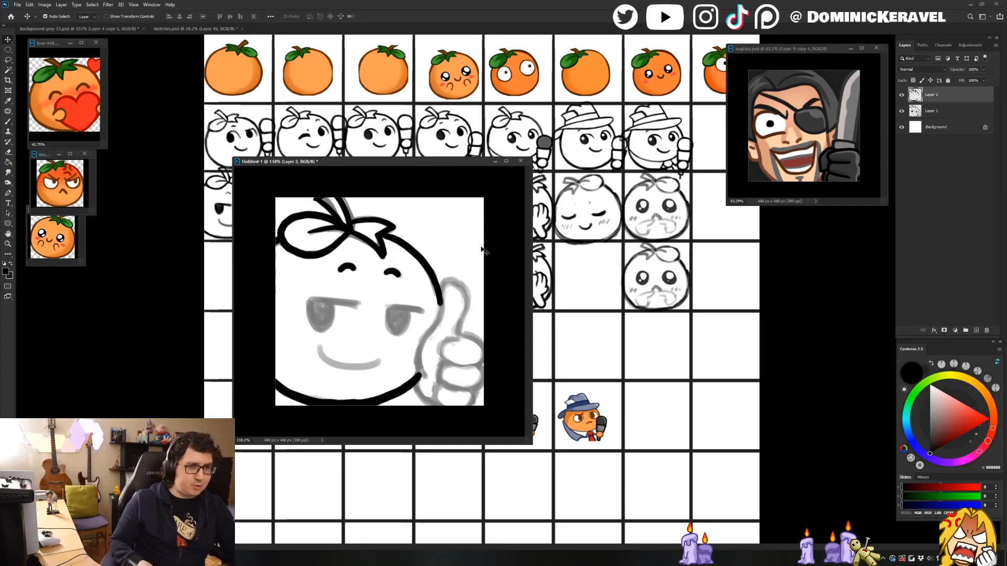
Ink the raised thumb's outline, the inner edge of the hand against the body, and the wrist down to the canvas edge.
key("b")
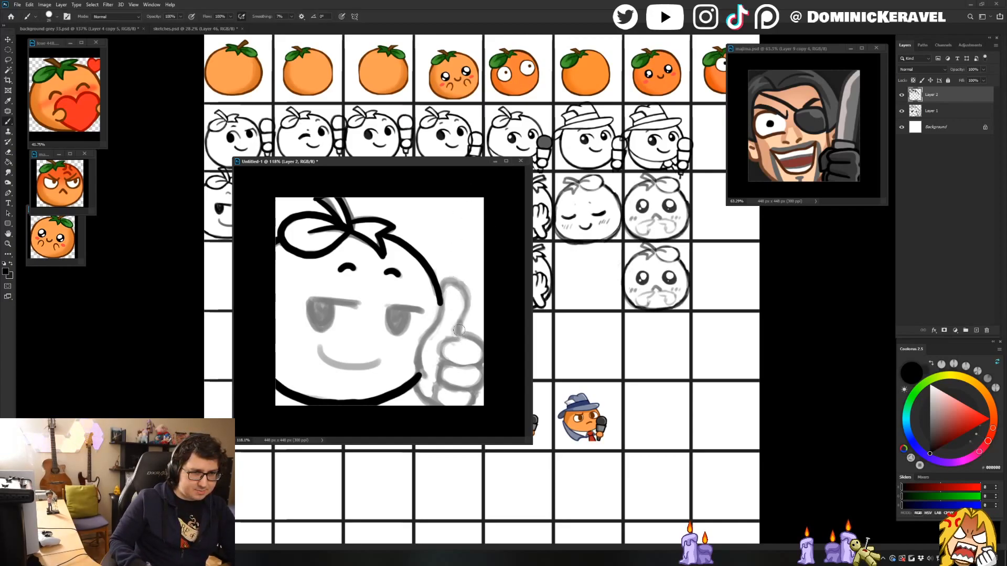
mouse_move(458, 331)
left_mouse_down()
mouse_move(466, 307)
mouse_move(457, 282)
mouse_move(444, 278)
mouse_move(427, 337)
left_mouse_up()
left_click_drag(424, 378, 429, 332)
key("ctrl+z")
left_click_drag(423, 376, 433, 331)
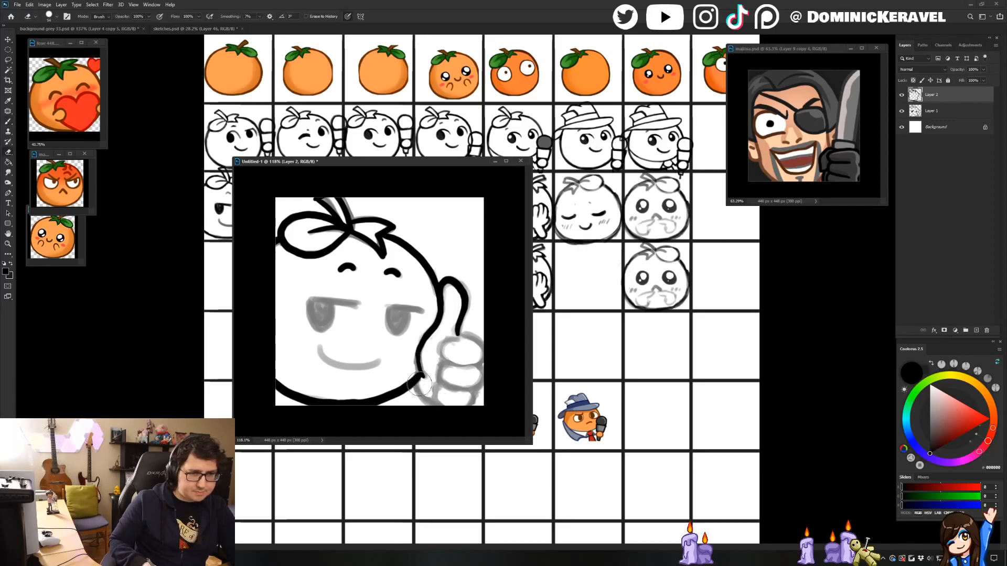
left_click_drag(418, 376, 433, 403)
key("v")
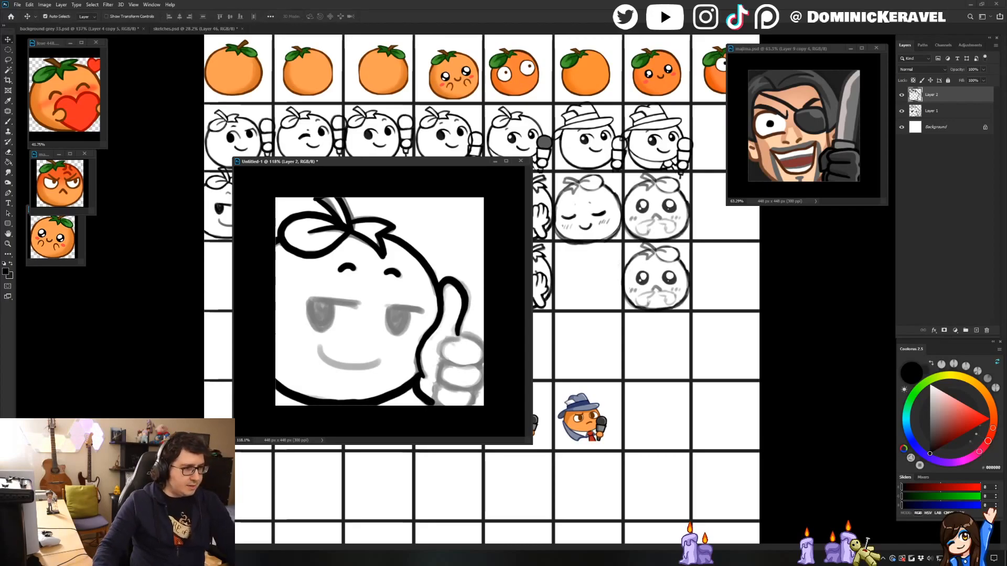
Ink the topmost curled finger as a closed rounded shape below the thumb.
key("b")
mouse_move(460, 336)
left_mouse_down()
mouse_move(438, 352)
mouse_move(452, 363)
mouse_move(453, 338)
mouse_move(441, 348)
mouse_move(454, 364)
mouse_move(478, 360)
mouse_move(461, 335)
mouse_move(482, 351)
mouse_move(456, 333)
mouse_move(484, 358)
mouse_move(445, 361)
mouse_move(443, 344)
mouse_move(460, 341)
mouse_move(447, 341)
mouse_move(462, 357)
mouse_move(449, 350)
mouse_move(440, 353)
left_mouse_up()
key("ctrl+z")
key("ctrl+z")
key("ctrl+z")
key("e")
key("b")
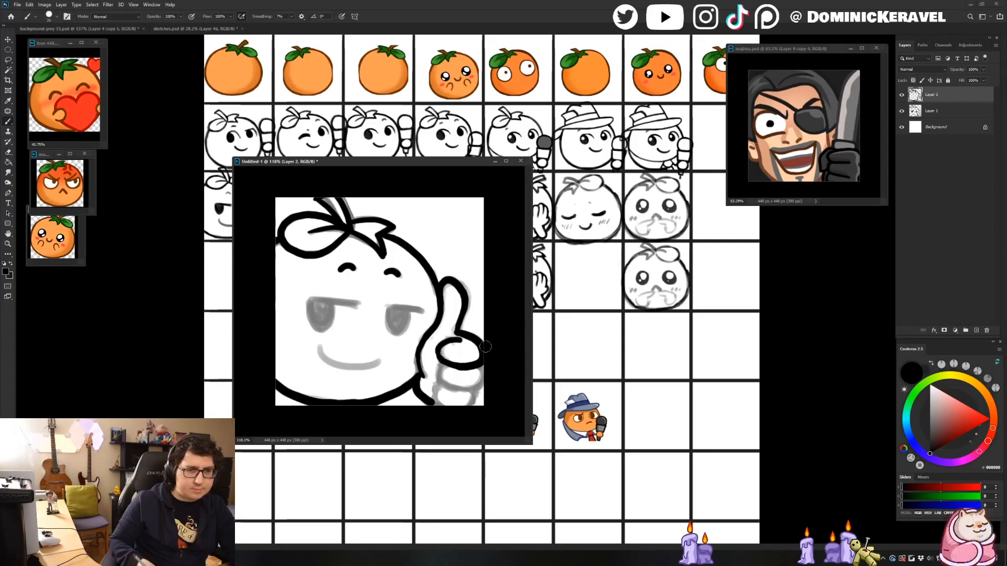
key("v")
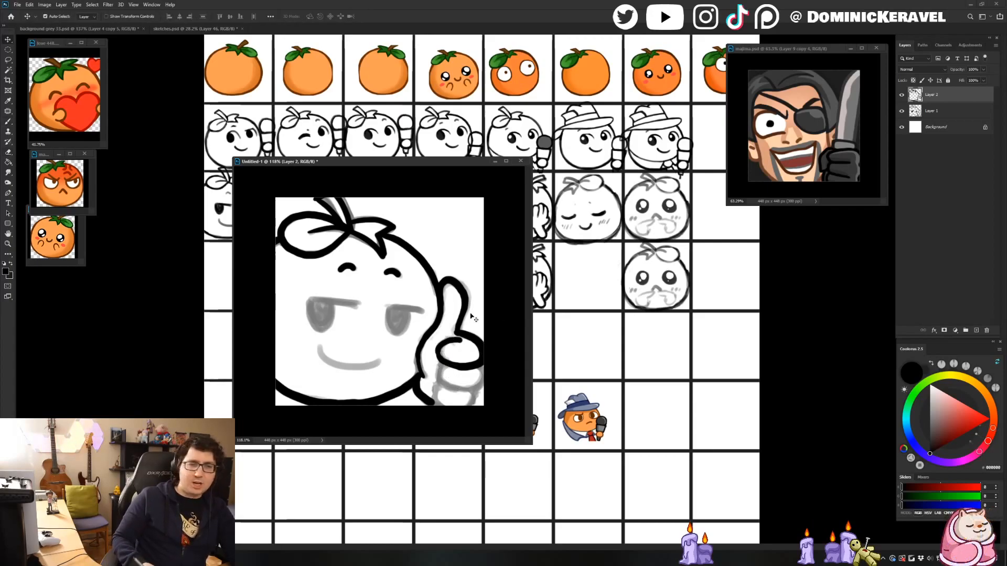
Ink the remaining curled fingers below the first one and reinforce the hand's edge beside the body.
key("b")
mouse_move(443, 366)
left_mouse_down()
mouse_move(436, 377)
mouse_move(456, 391)
mouse_move(481, 382)
mouse_move(468, 368)
mouse_move(435, 371)
mouse_move(440, 393)
mouse_move(476, 386)
mouse_move(432, 374)
mouse_move(452, 394)
mouse_move(481, 378)
mouse_move(473, 362)
left_mouse_up()
key("ctrl+z")
key("ctrl+z")
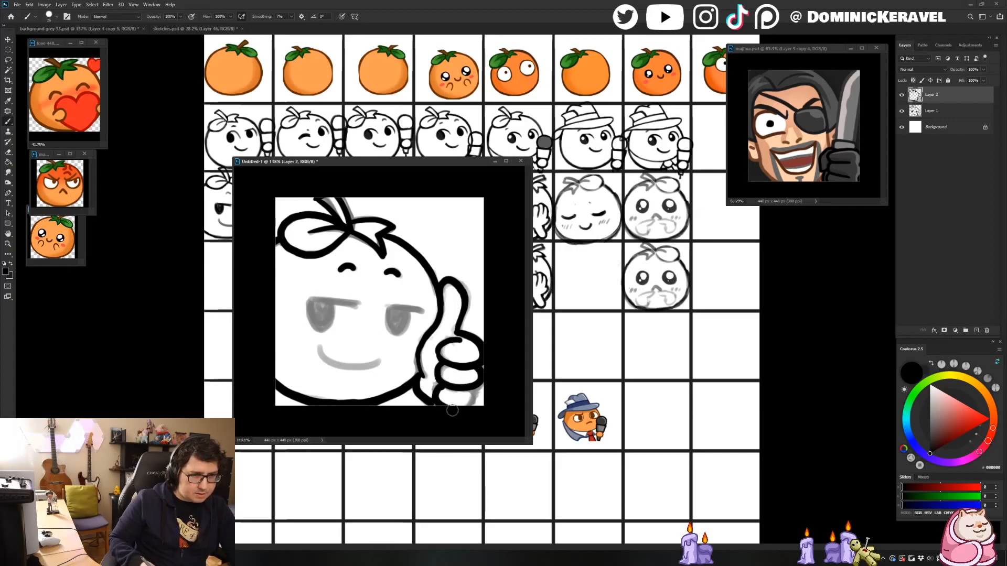
mouse_move(440, 385)
left_mouse_down()
mouse_move(438, 404)
mouse_move(465, 408)
mouse_move(437, 402)
mouse_move(474, 394)
mouse_move(456, 414)
mouse_move(470, 402)
left_mouse_up()
key("ctrl+z")
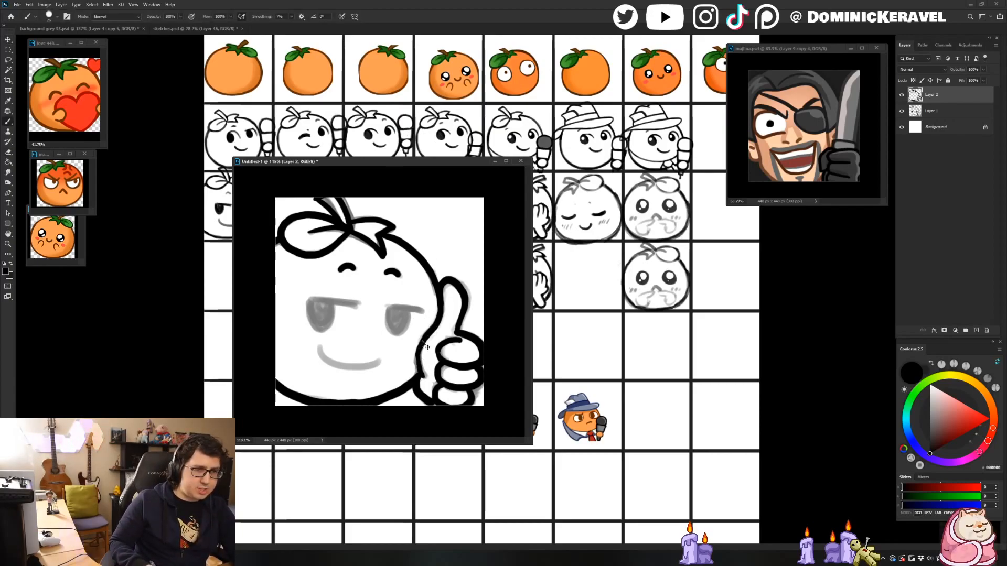
left_click_drag(418, 350, 418, 367)
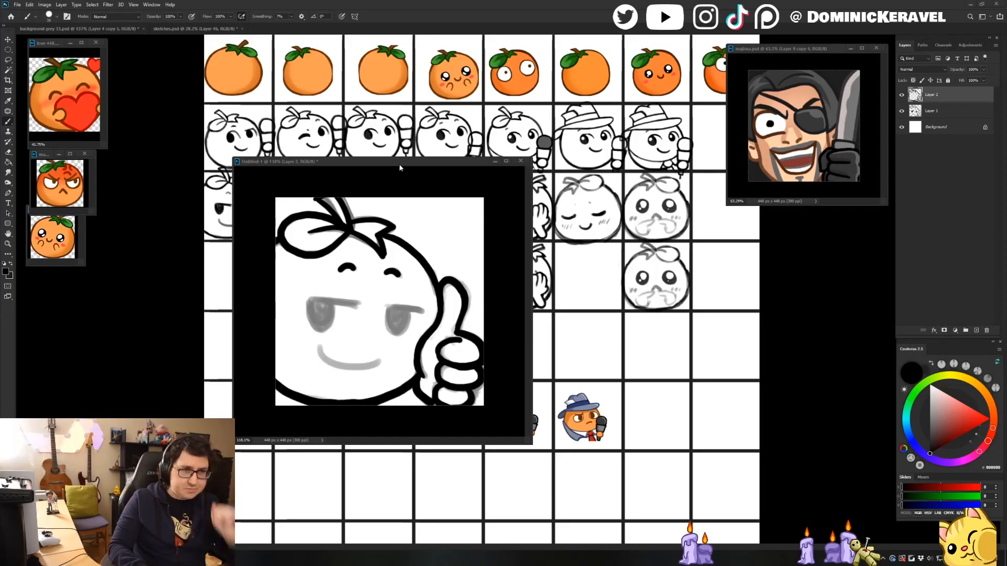
Ink the straight, slightly slanted upper eyelid line over each of the two eyes.
left_click_drag(399, 165, 390, 154)
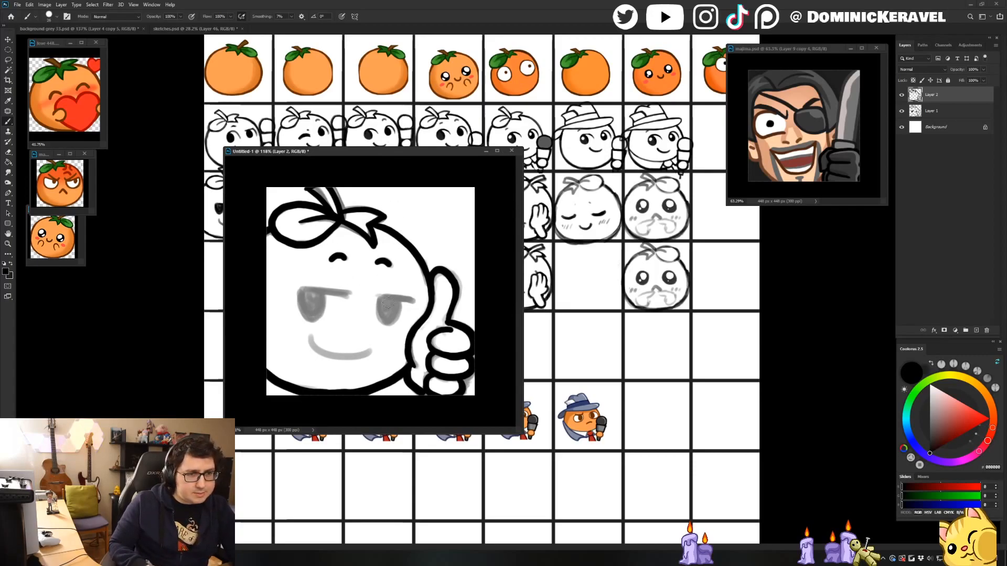
left_click_drag(380, 297, 409, 300)
key("ctrl+z")
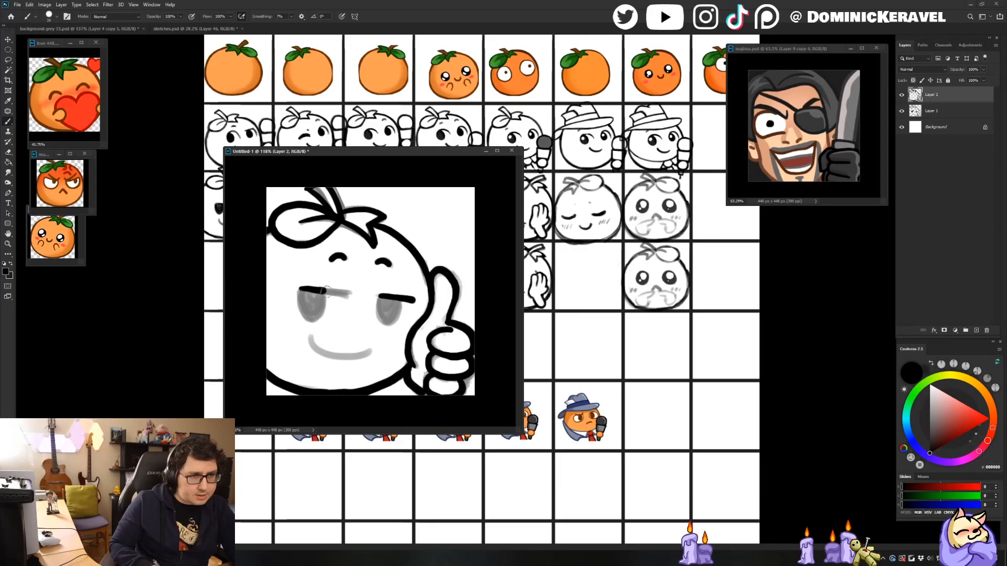
left_click_drag(298, 289, 350, 295)
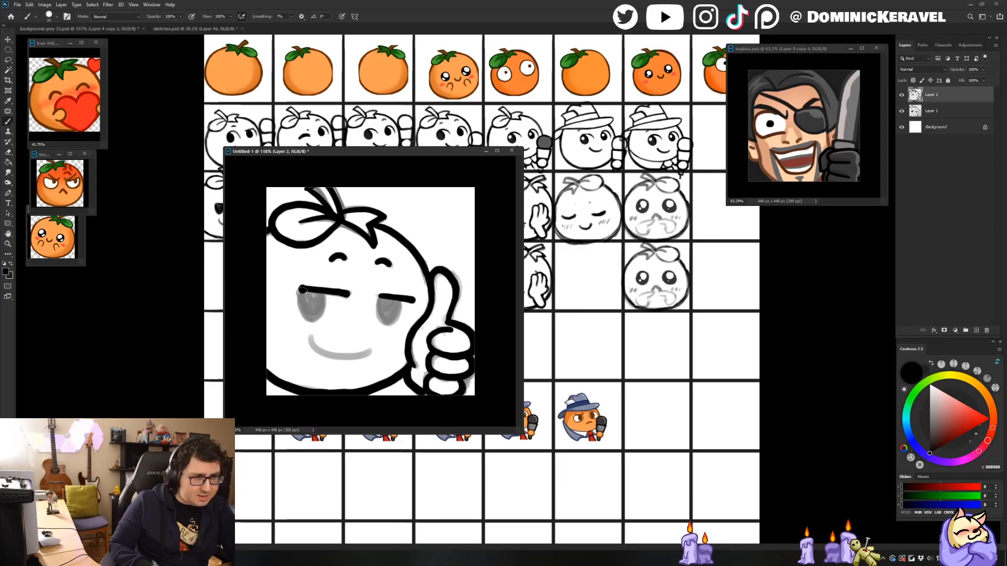
Fill both half-lidded eyes solid black below the eyelid lines and clean up the edges of the eye nearer the thumb.
mouse_move(303, 291)
left_mouse_down()
mouse_move(312, 311)
mouse_move(321, 294)
mouse_move(312, 316)
left_mouse_up()
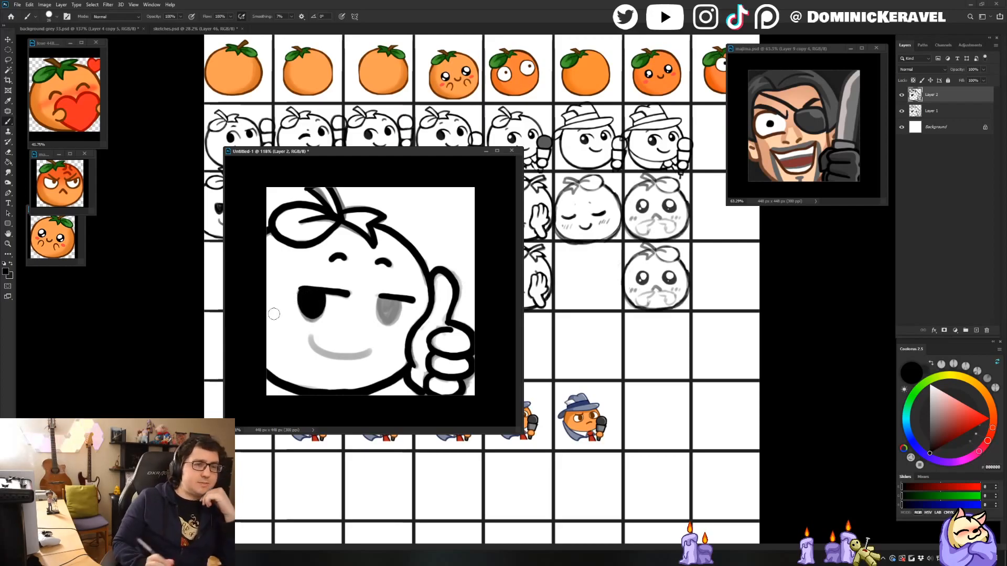
mouse_move(384, 300)
left_mouse_down()
mouse_move(387, 319)
mouse_move(384, 300)
mouse_move(387, 317)
mouse_move(396, 307)
mouse_move(385, 315)
mouse_move(380, 303)
left_mouse_up()
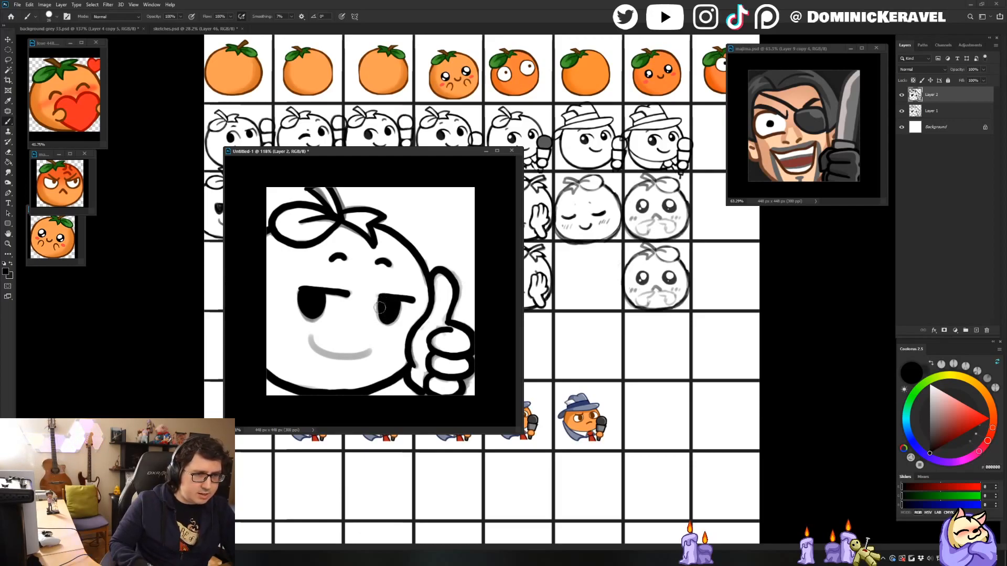
key("e")
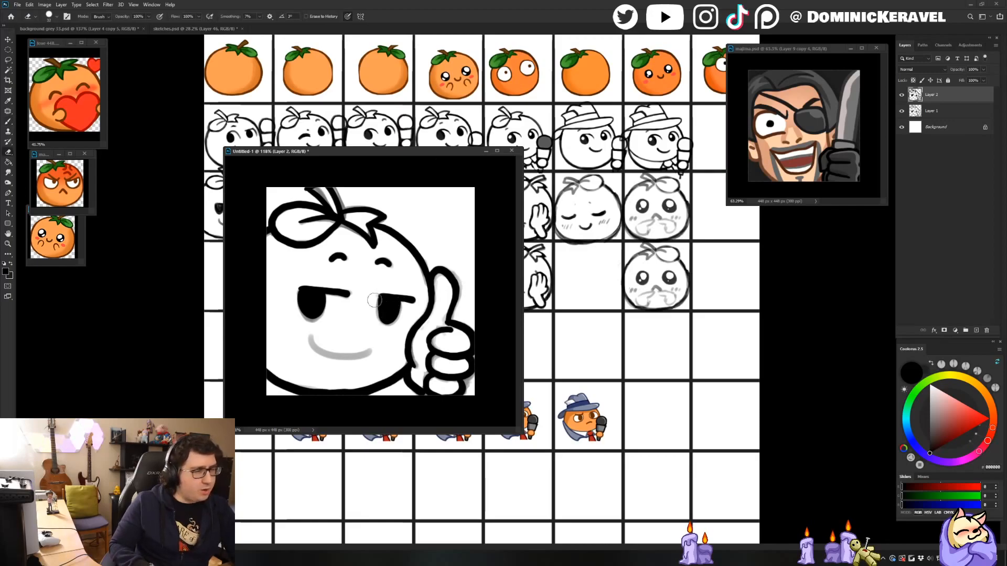
mouse_move(373, 302)
left_mouse_down()
mouse_move(378, 322)
mouse_move(398, 322)
left_mouse_up()
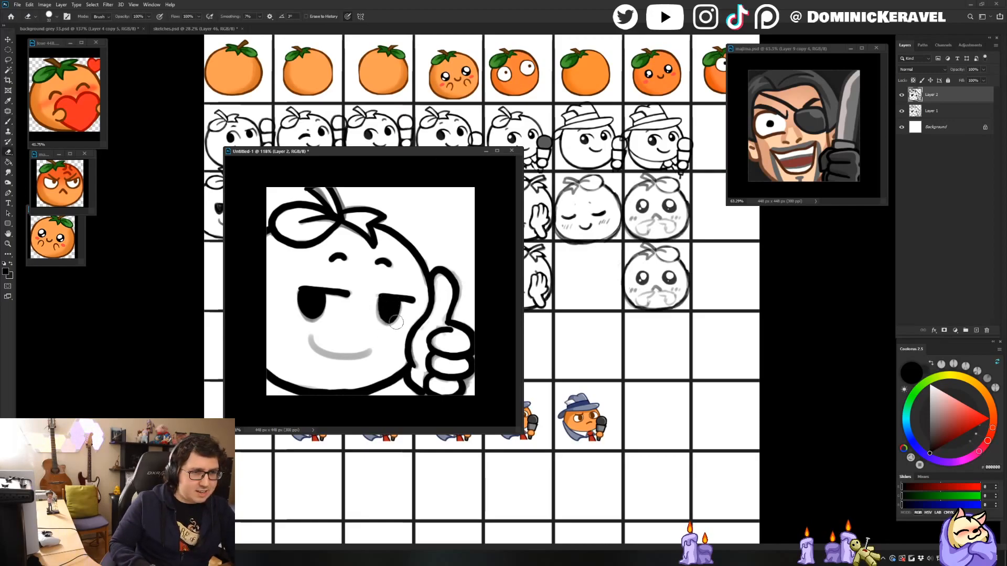
key("b")
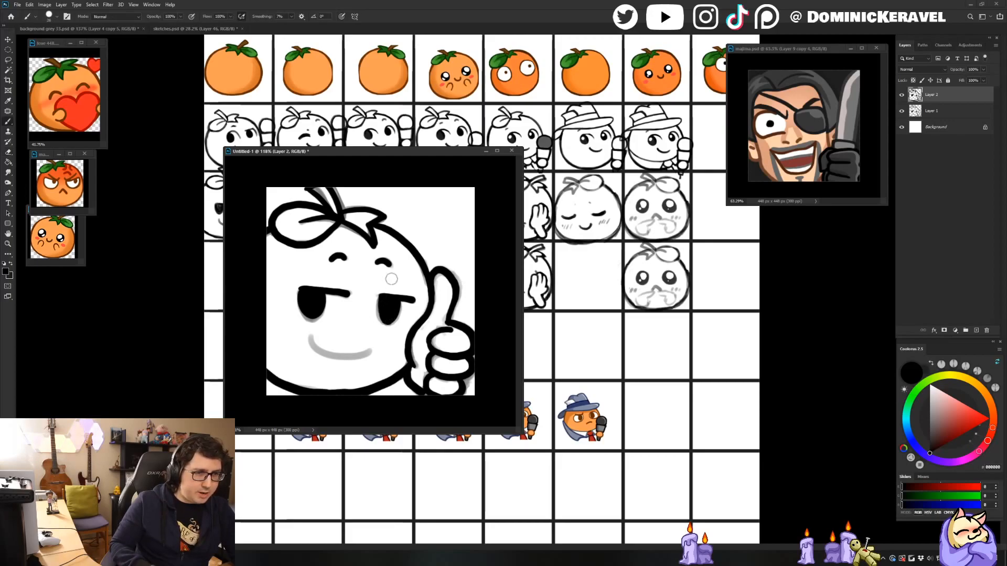
key("v")
key("b")
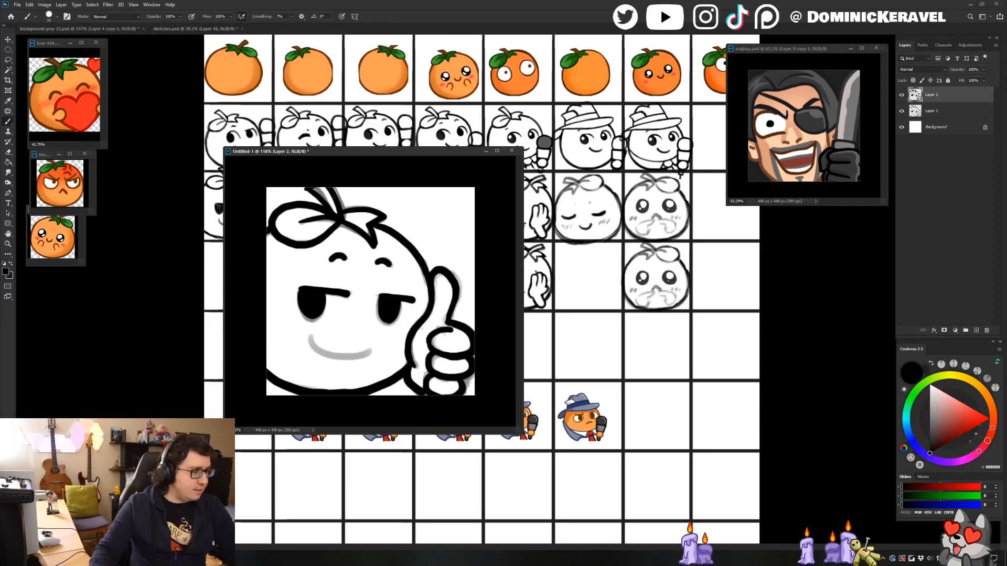
Try to ink the smile over the grey mouth sketch with a single stroke.
left_click_drag(326, 147, 335, 145)
key("e")
key("v")
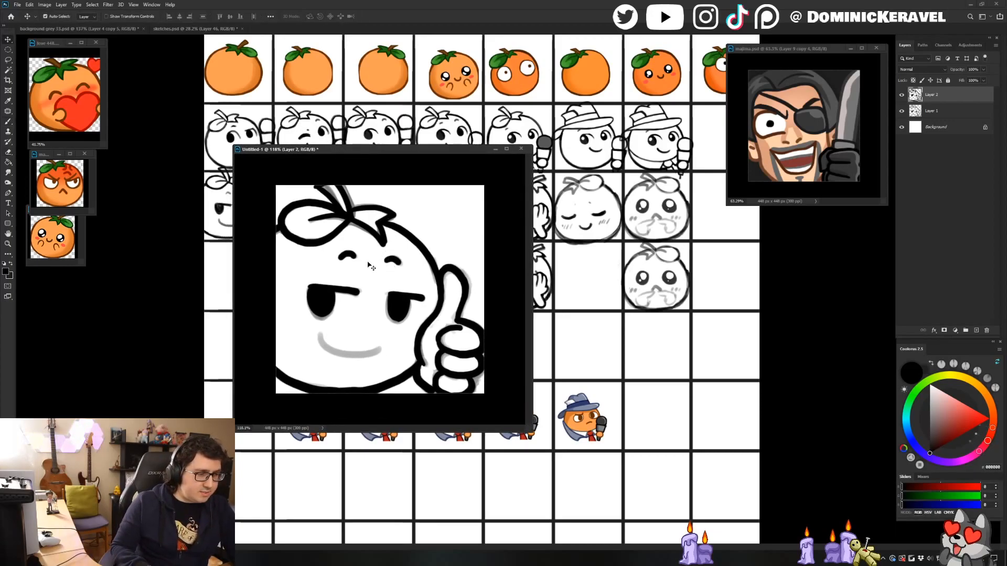
key("b")
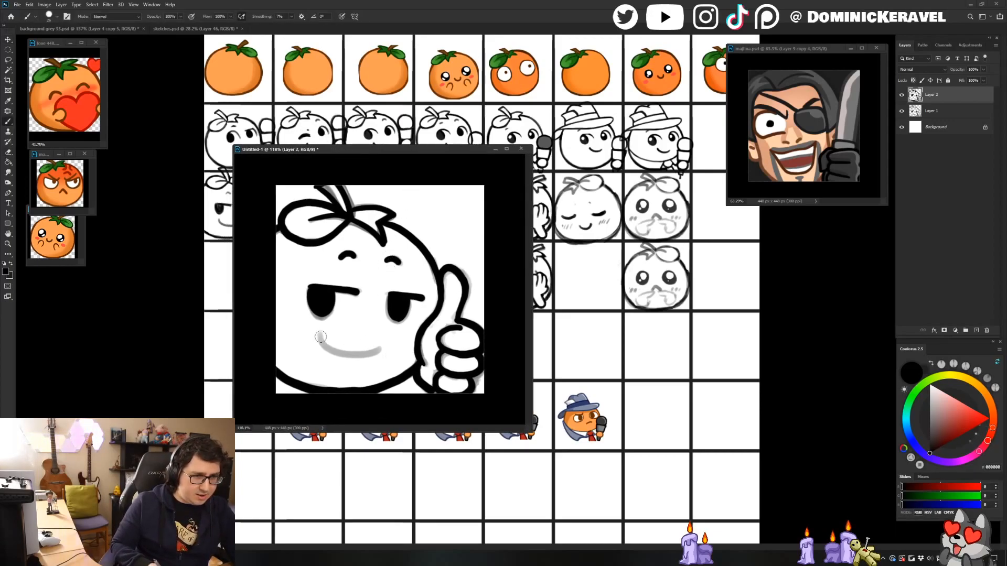
mouse_move(320, 334)
left_mouse_down()
mouse_move(335, 351)
mouse_move(383, 349)
left_mouse_up()
key("ctrl+z")
Flip the whole canvas horizontally.
key("ctrl+shift+h")
key("ctrl+shift+n")
key("Escape")
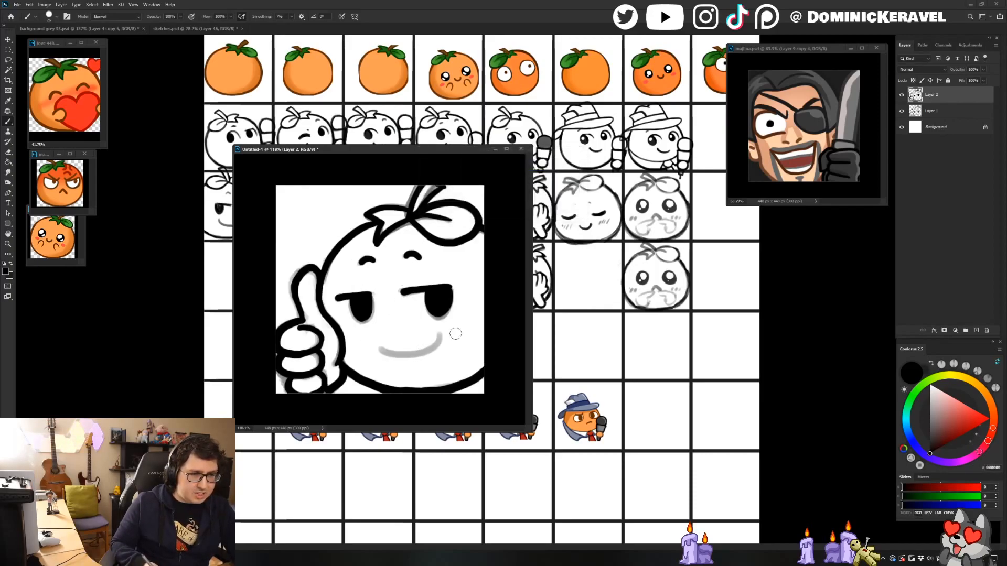
Ink the orange's smile along the grey mouth sketch, redoing strokes until the curve is continuous.
mouse_move(382, 350)
left_mouse_down()
mouse_move(405, 357)
mouse_move(398, 355)
mouse_move(440, 342)
mouse_move(390, 353)
mouse_move(426, 354)
left_mouse_up()
key("ctrl+z")
key("ctrl+z")
key("ctrl+z")
key("ctrl+z")
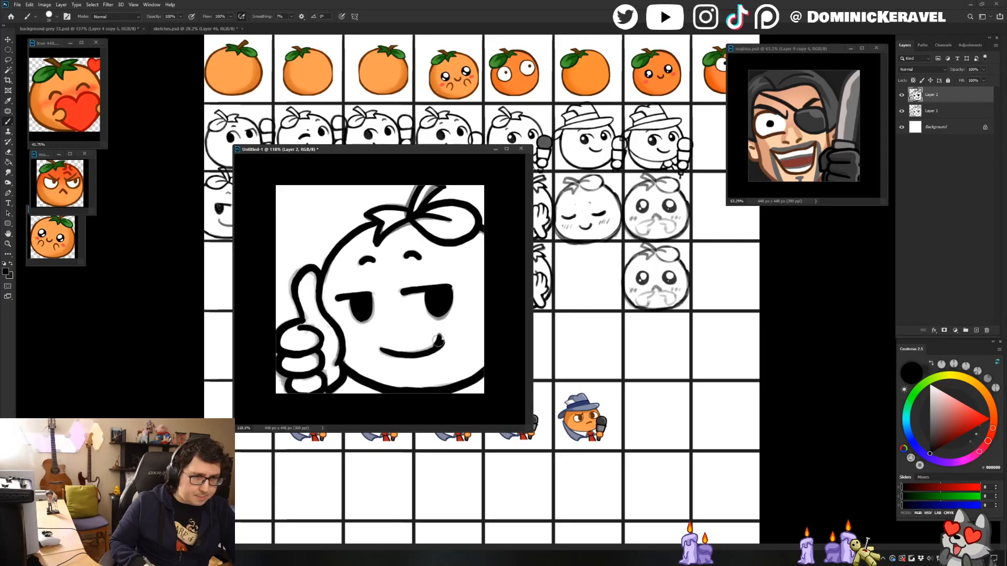
key("ctrl+z")
left_click_drag(379, 350, 426, 354)
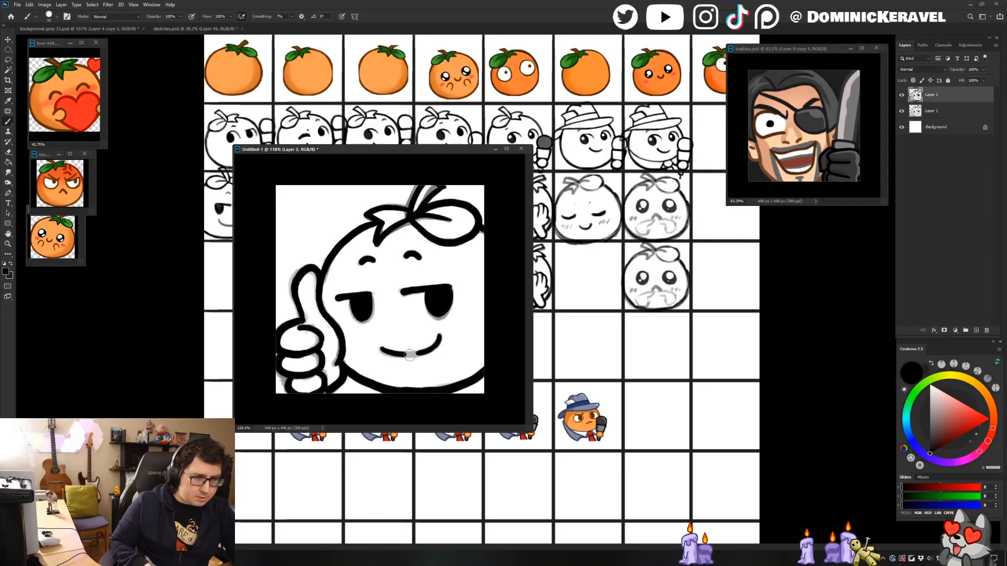
key("e")
key("v")
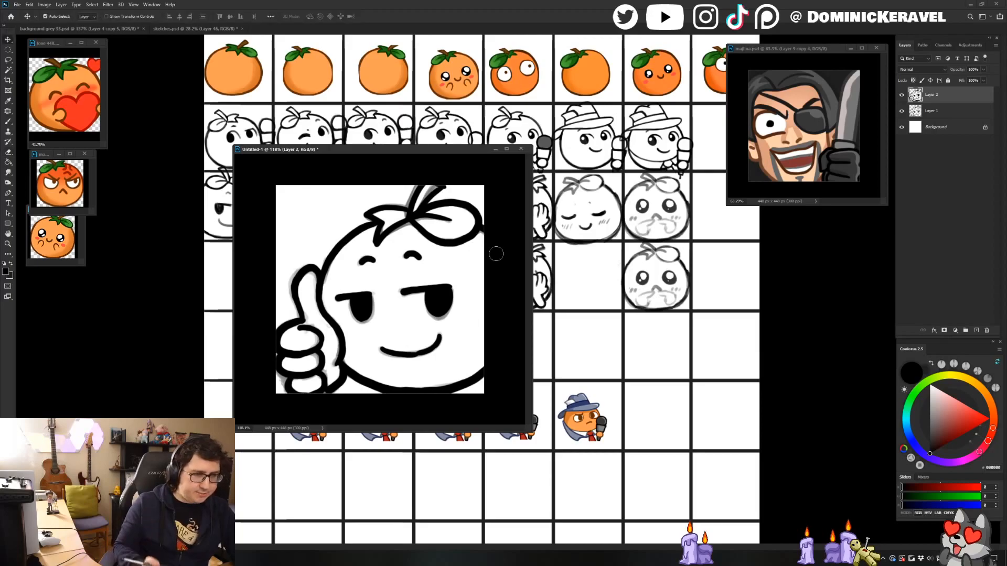
key("b")
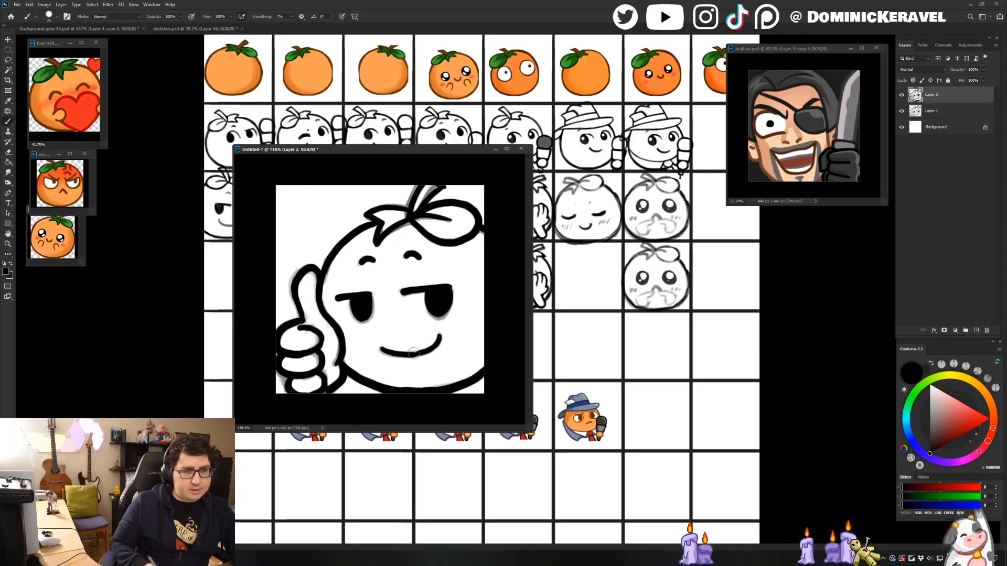
key("v")
key("b")
key("v")
key("b")
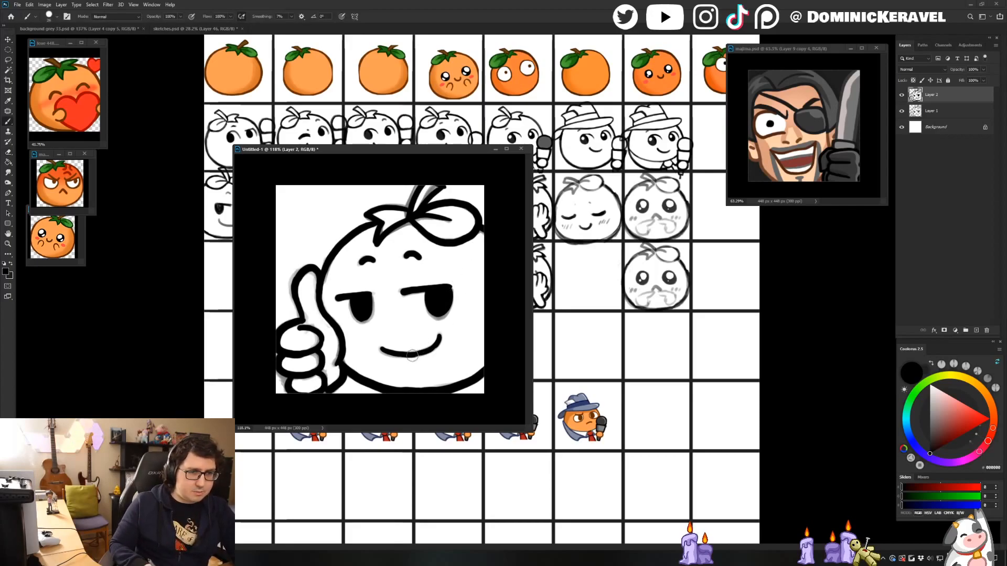
key("v")
key("b")
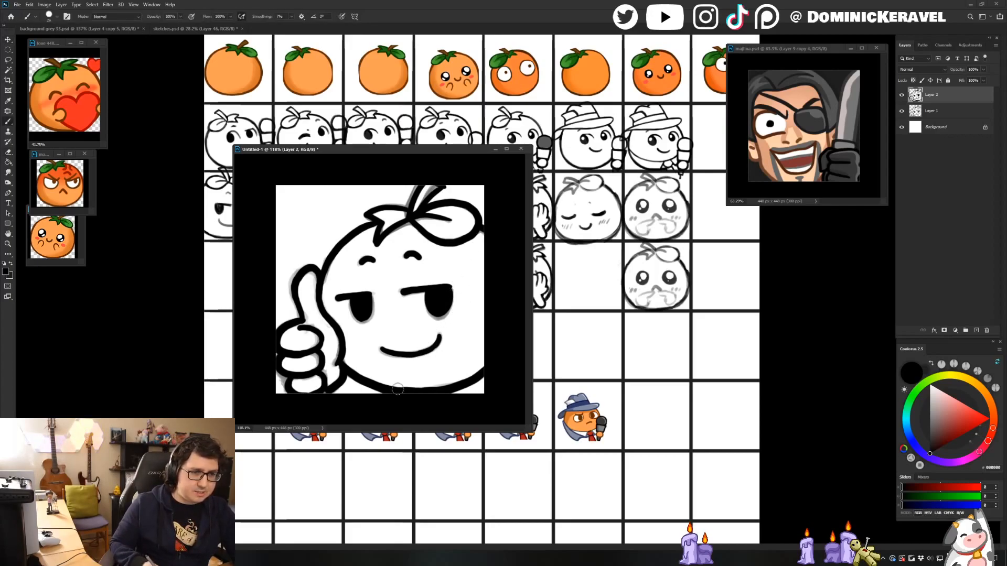
key("e")
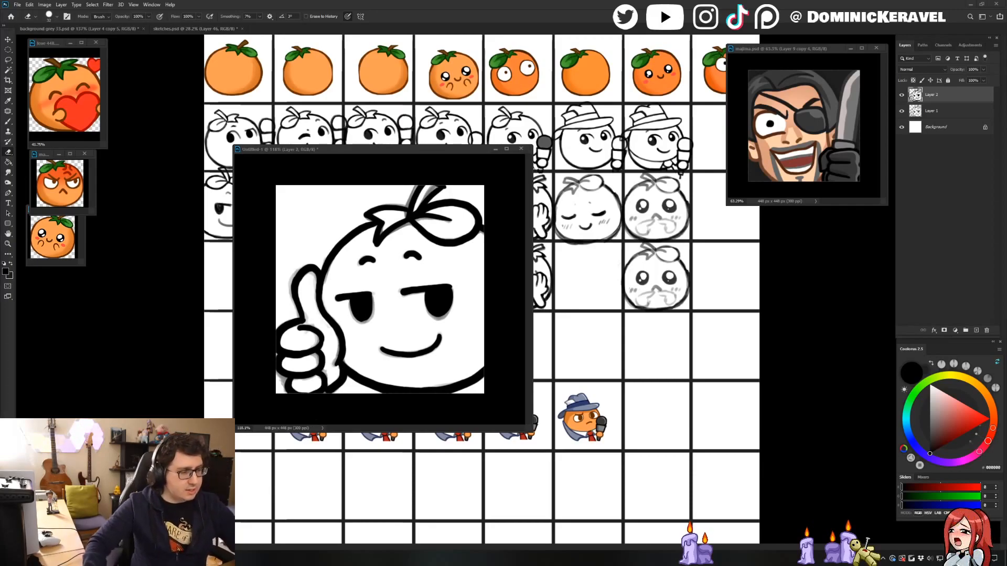
Enlarge the emote's floating document window and reposition it over the sketch sheet.
left_click_drag(392, 149, 396, 149)
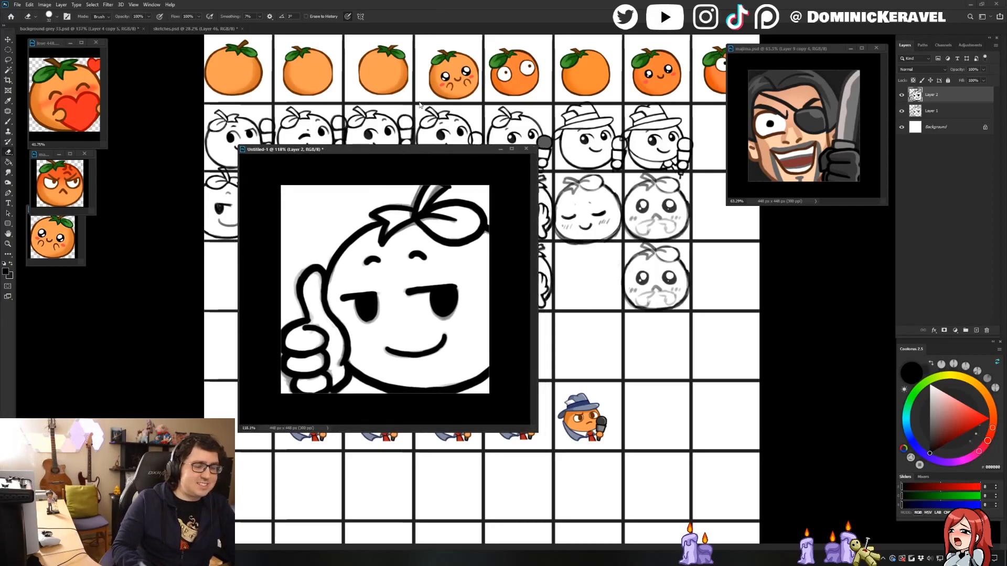
key("v")
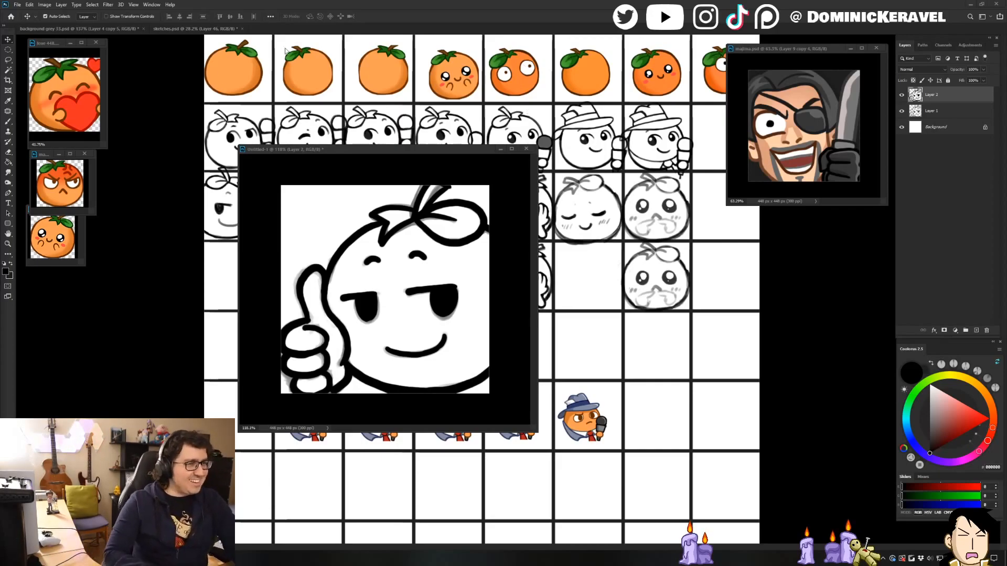
left_click_drag(325, 149, 307, 142)
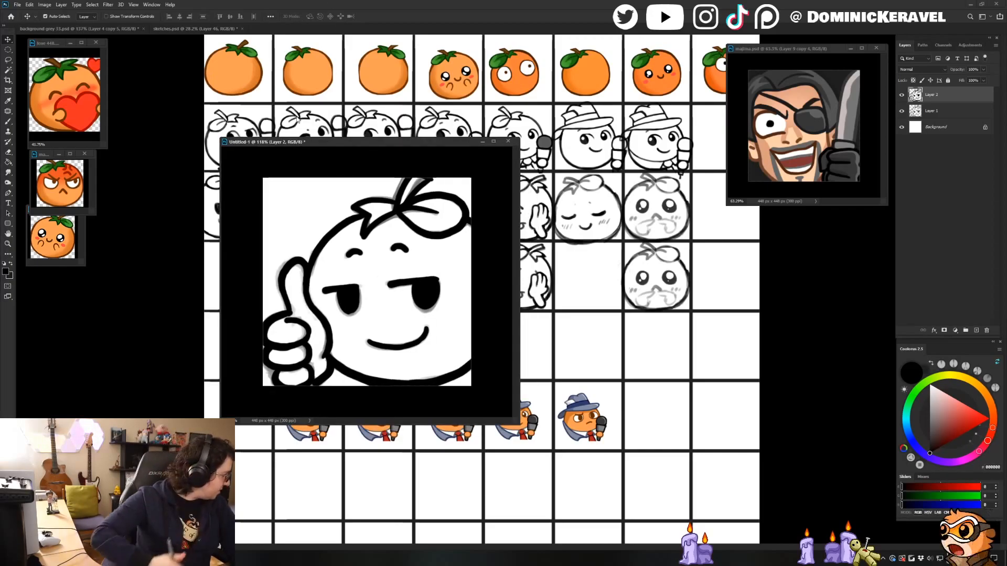
left_click_drag(368, 143, 352, 135)
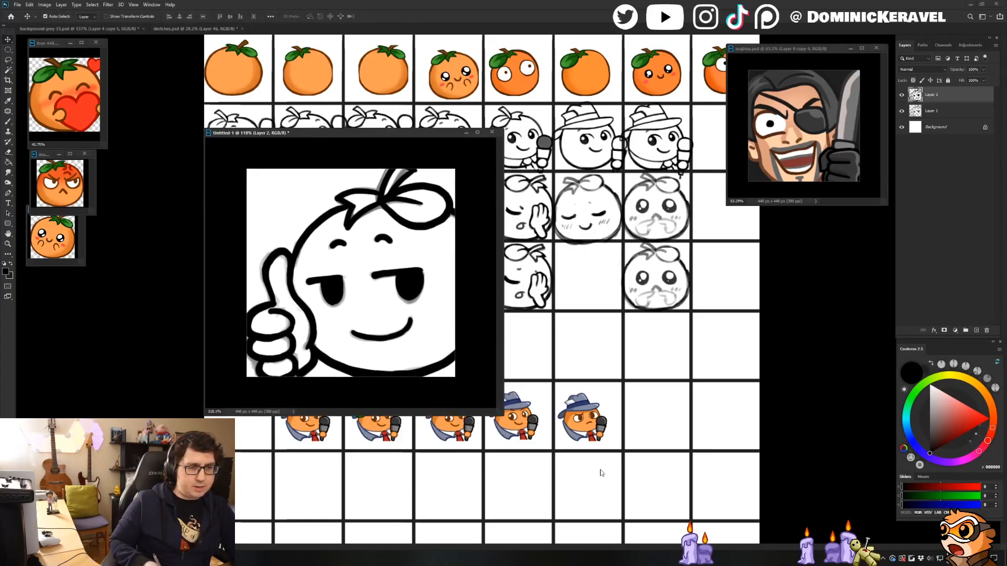
left_click_drag(499, 417, 607, 535)
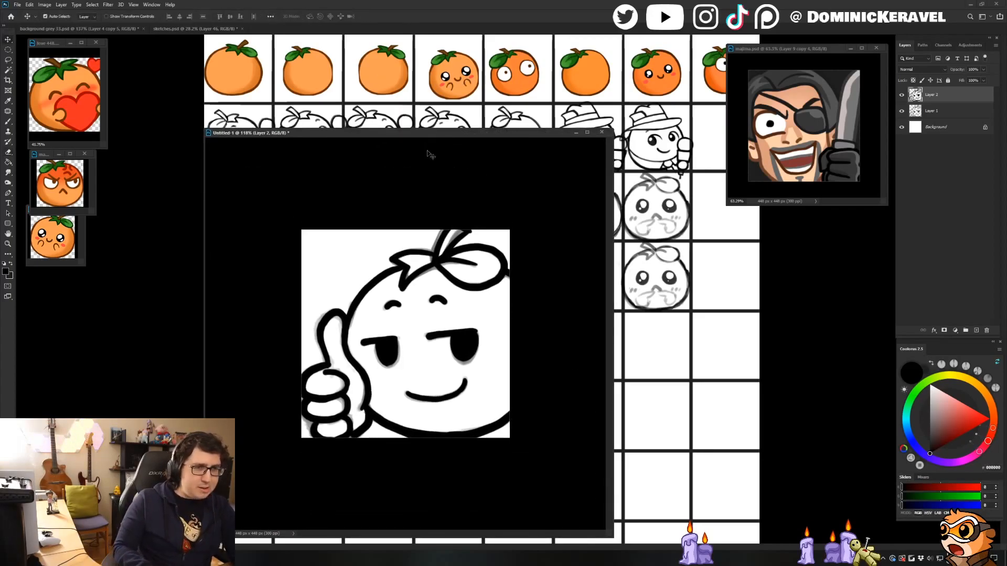
left_click_drag(429, 135, 442, 127)
left_click_drag(524, 126, 538, 120)
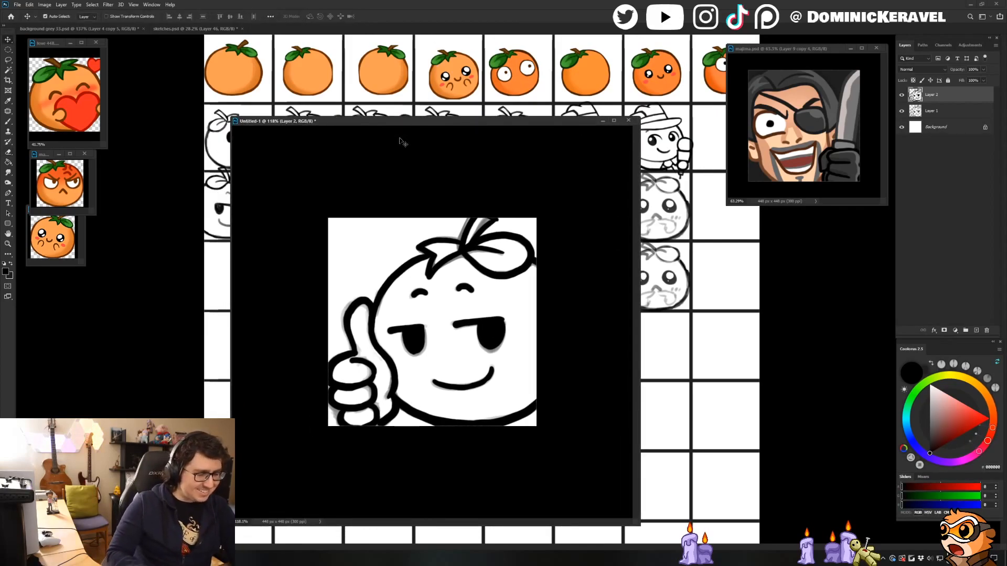
left_click_drag(498, 121, 484, 105)
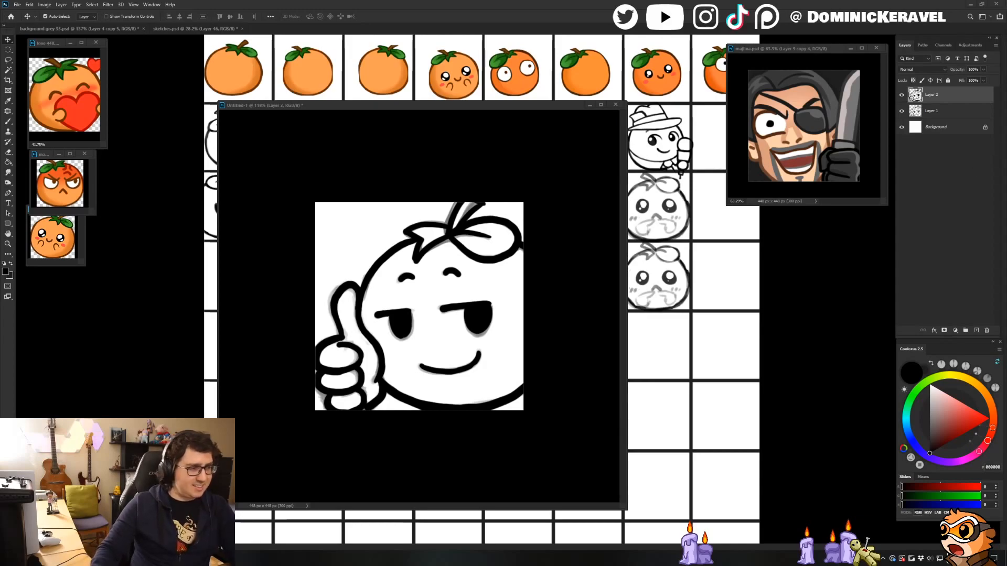
left_click_drag(425, 108, 423, 108)
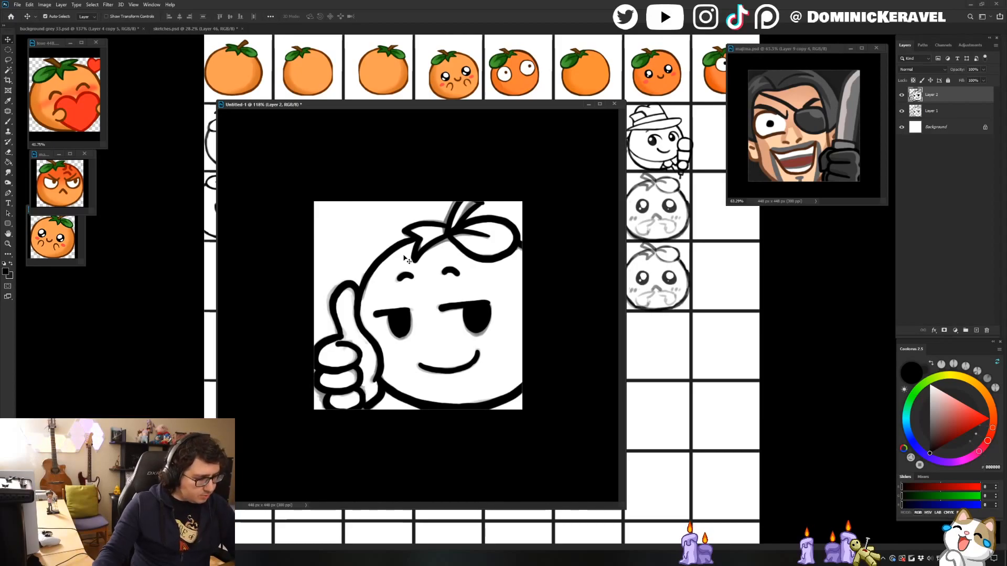
Adjust the size and placement of the emote's floating window beside the small reference emotes.
mouse_move(459, 102)
left_mouse_down()
mouse_move(432, 249)
mouse_move(483, 204)
mouse_move(454, 215)
mouse_move(454, 271)
mouse_move(562, 457)
mouse_move(514, 450)
mouse_move(386, 123)
mouse_move(384, 140)
left_mouse_up()
left_click_drag(625, 143, 604, 169)
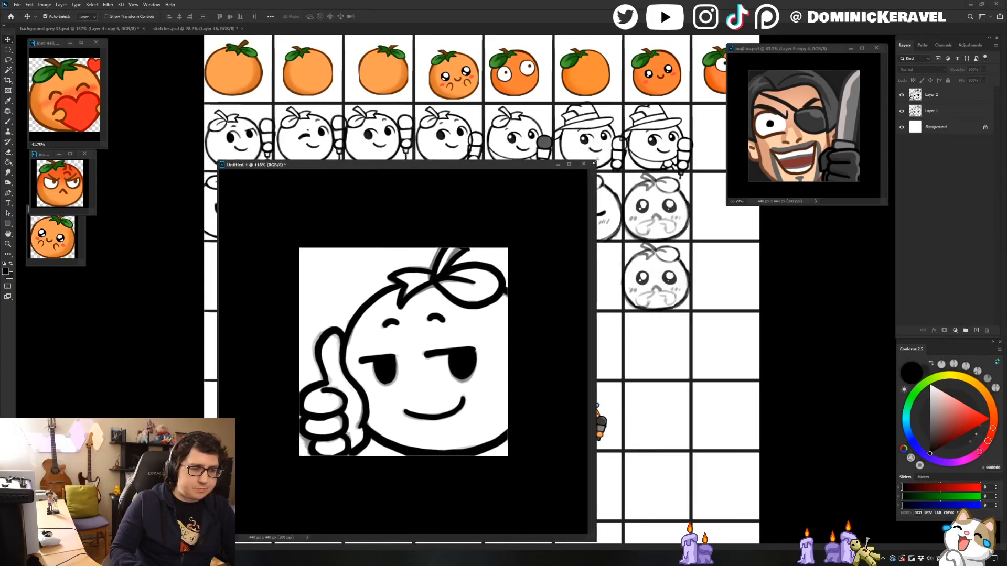
left_click_drag(465, 169, 465, 133)
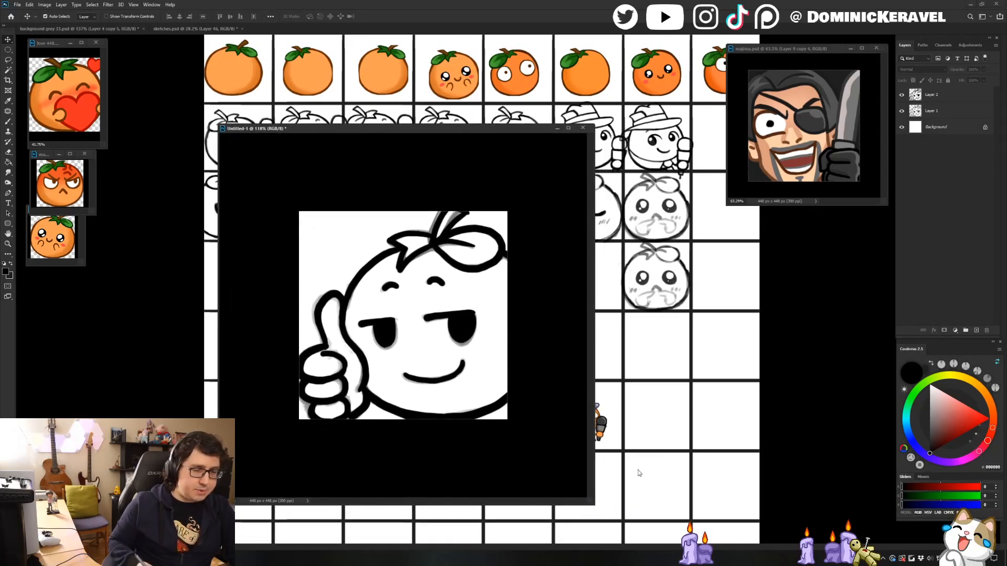
left_click_drag(589, 499, 630, 540)
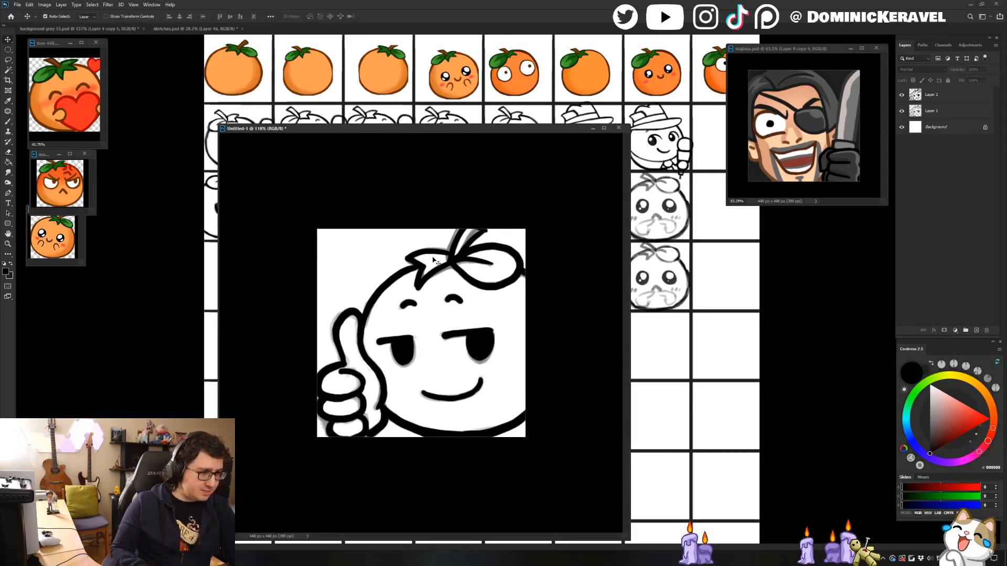
left_click_drag(393, 128, 401, 125)
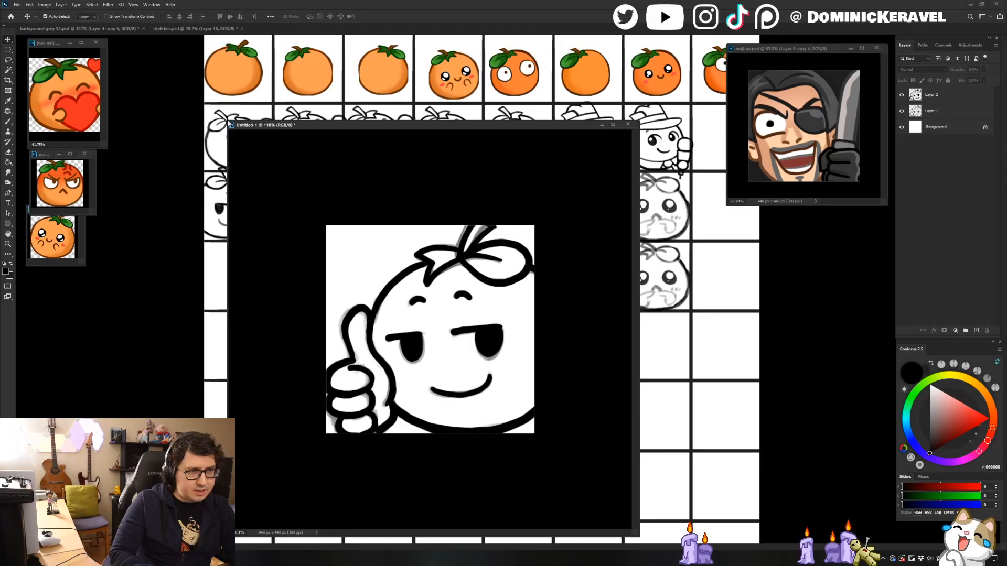
left_click(227, 123)
left_click_drag(225, 120, 216, 117)
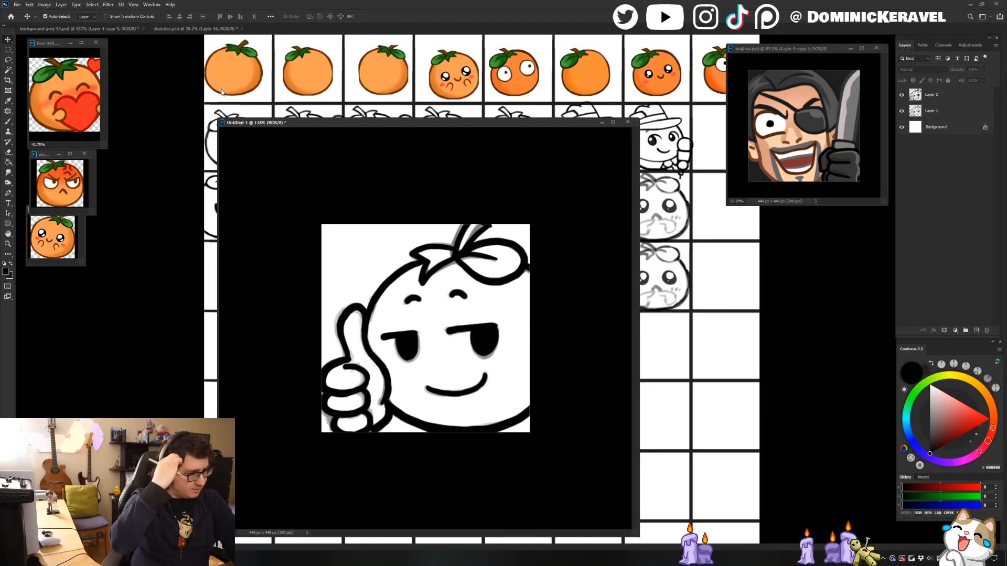
left_click_drag(400, 124, 385, 121)
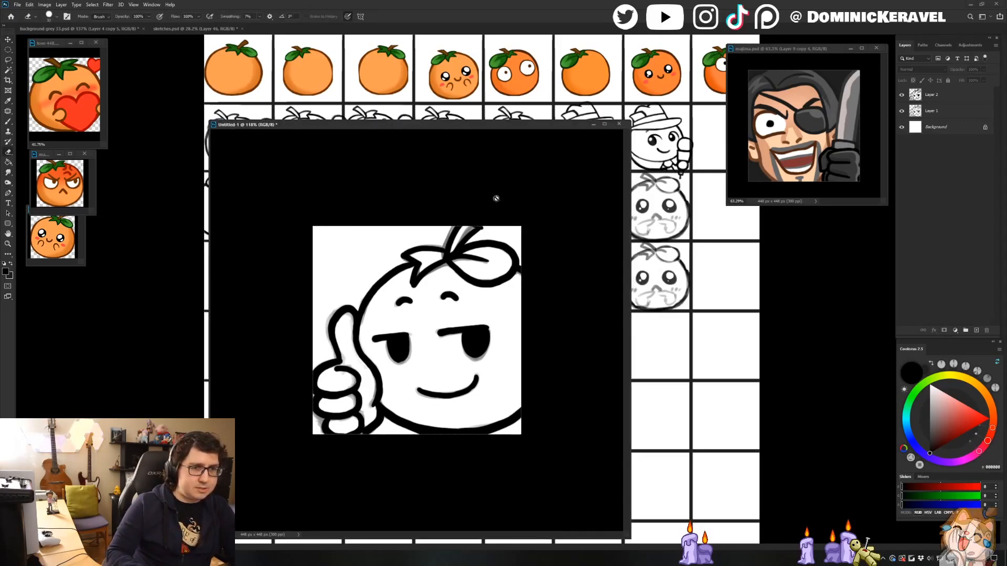
key("e")
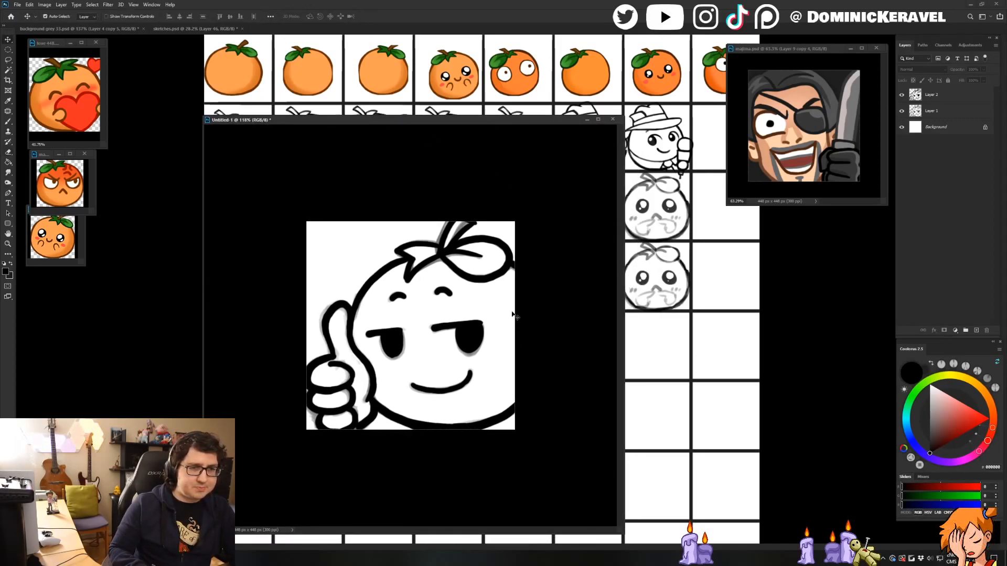
Flip the canvas horizontally and save the emote as a Photoshop document named up.psd.
key("ctrl+shift+h")
key("ctrl+s")
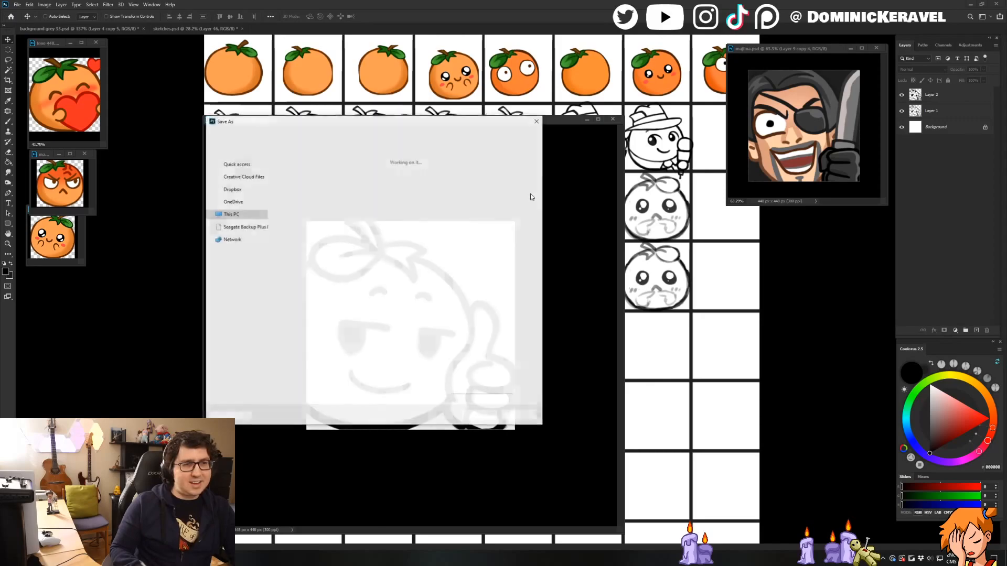
type("ev")
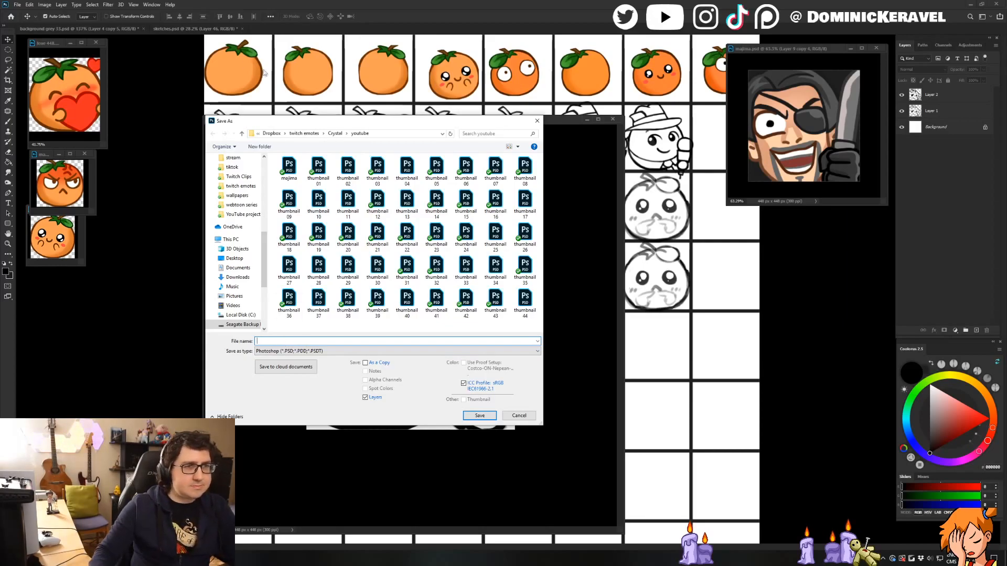
key("Escape")
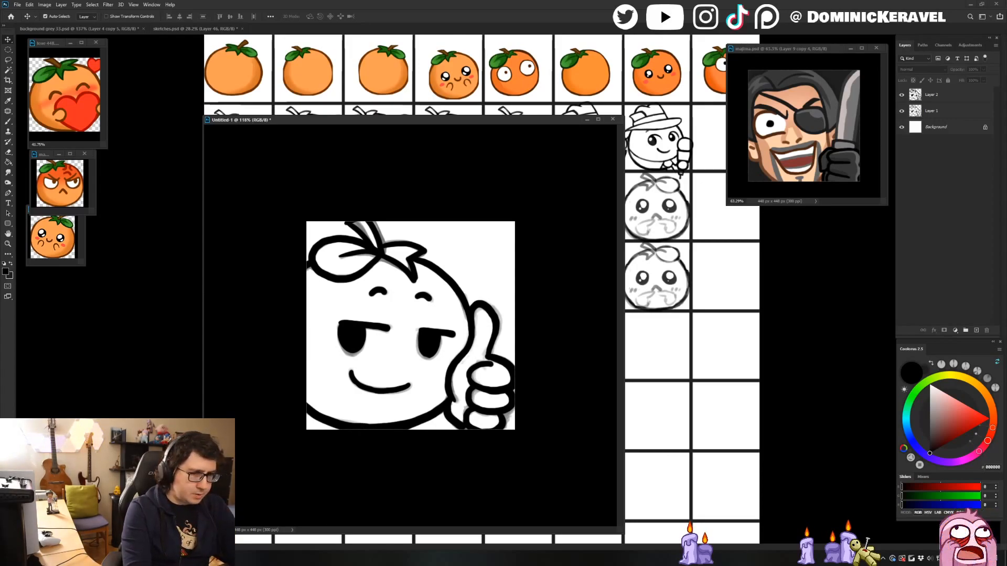
key("Return")
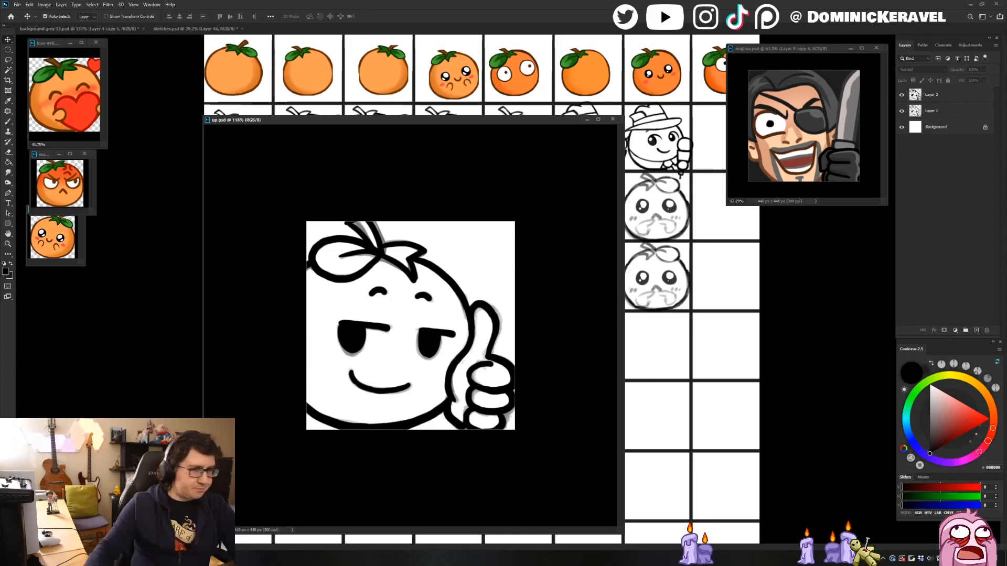
Sample the light orange from the smiling orange reference emote and hide the rough sketch layer.
mouse_move(413, 122)
left_mouse_down()
mouse_move(413, 131)
mouse_move(404, 126)
left_mouse_up()
key("b")
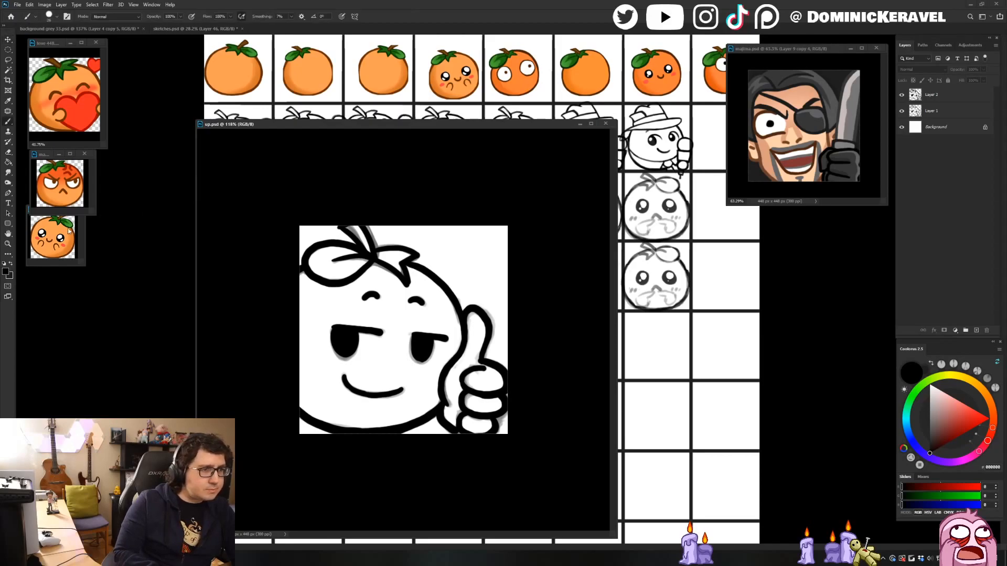
left_click(56, 224, "alt")
left_click(938, 111)
left_click(901, 111)
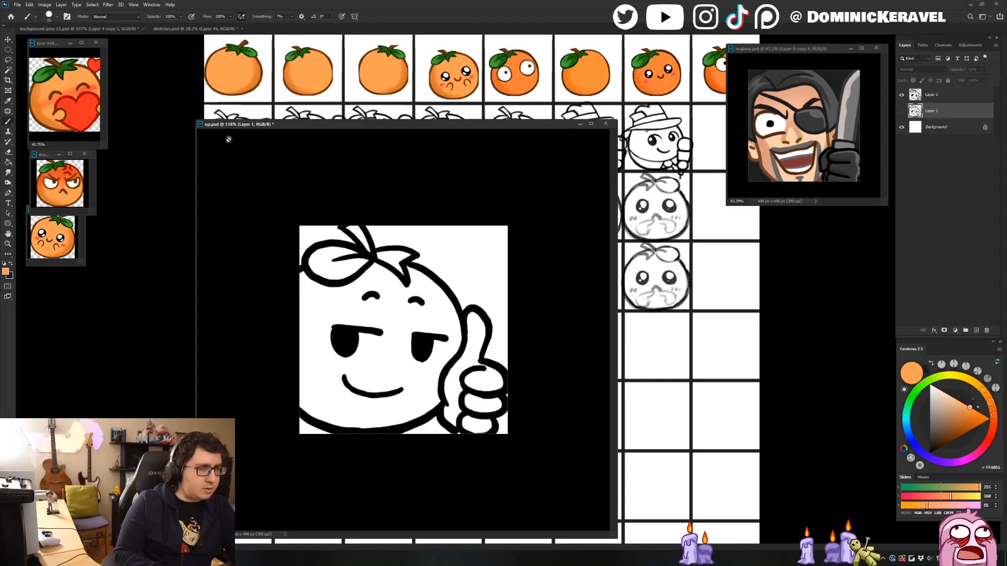
On a new layer beneath the line art, paint the body flat light orange and the leaves green.
left_click_drag(378, 124, 375, 121)
key("ctrl+shift+n")
key("Return")
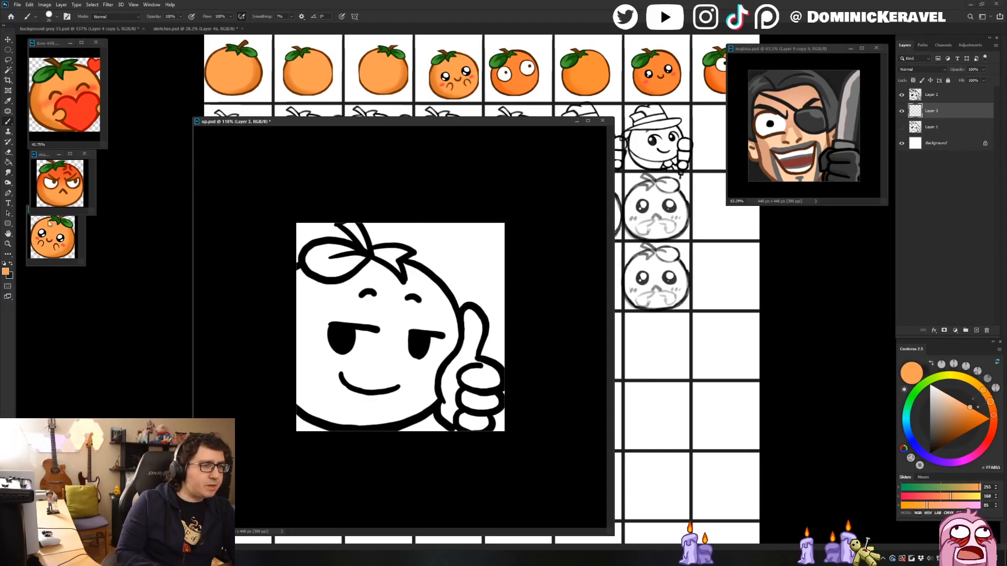
mouse_move(298, 273)
left_mouse_down()
mouse_move(296, 391)
mouse_move(328, 403)
mouse_move(326, 294)
mouse_move(368, 277)
mouse_move(419, 274)
mouse_move(408, 268)
mouse_move(445, 309)
mouse_move(447, 334)
mouse_move(406, 317)
mouse_move(381, 290)
mouse_move(321, 330)
mouse_move(329, 344)
mouse_move(365, 311)
mouse_move(349, 350)
mouse_move(409, 355)
mouse_move(431, 345)
mouse_move(434, 361)
mouse_move(434, 340)
mouse_move(419, 377)
mouse_move(431, 399)
mouse_move(387, 416)
mouse_move(415, 388)
mouse_move(371, 391)
mouse_move(309, 375)
mouse_move(317, 402)
mouse_move(338, 415)
mouse_move(407, 422)
left_mouse_up()
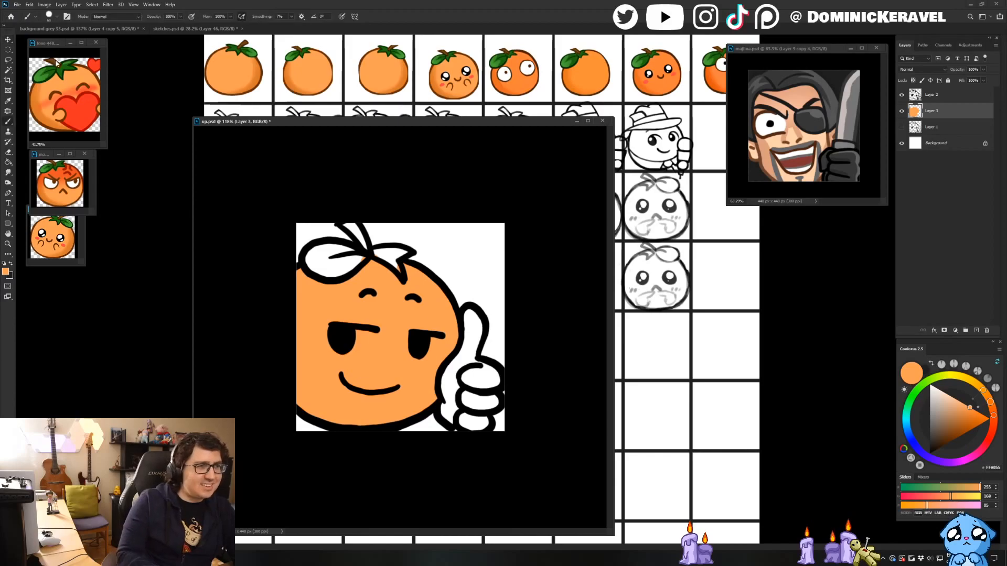
mouse_move(362, 244)
left_mouse_down()
mouse_move(322, 250)
mouse_move(313, 264)
mouse_move(347, 265)
mouse_move(365, 246)
mouse_move(356, 231)
mouse_move(367, 247)
mouse_move(404, 253)
mouse_move(392, 254)
mouse_move(403, 273)
left_mouse_up()
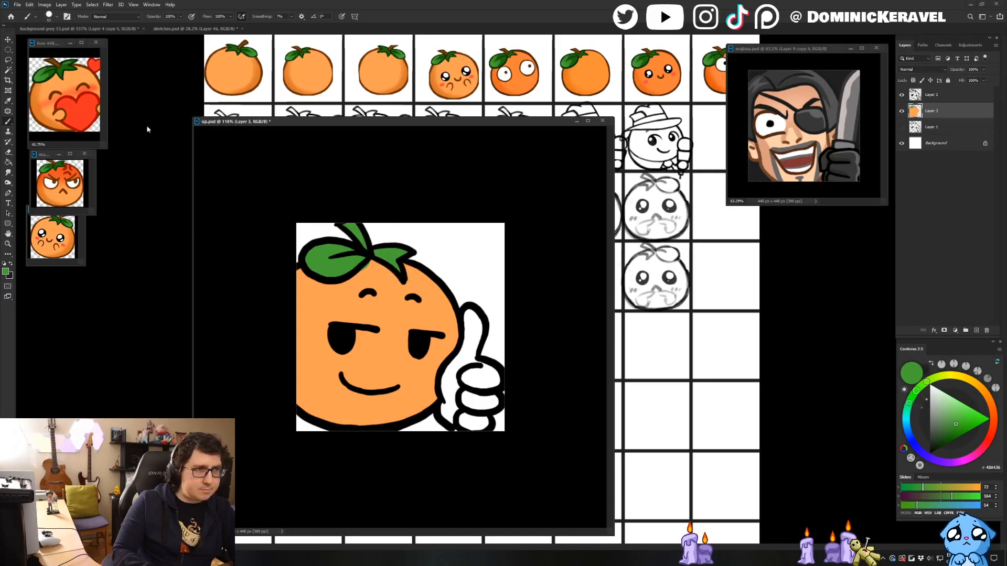
Paint the stem brown using the heart emote's stem colour, and clean up the flat colours around it.
left_click(59, 61, "alt")
left_click_drag(355, 226, 361, 247)
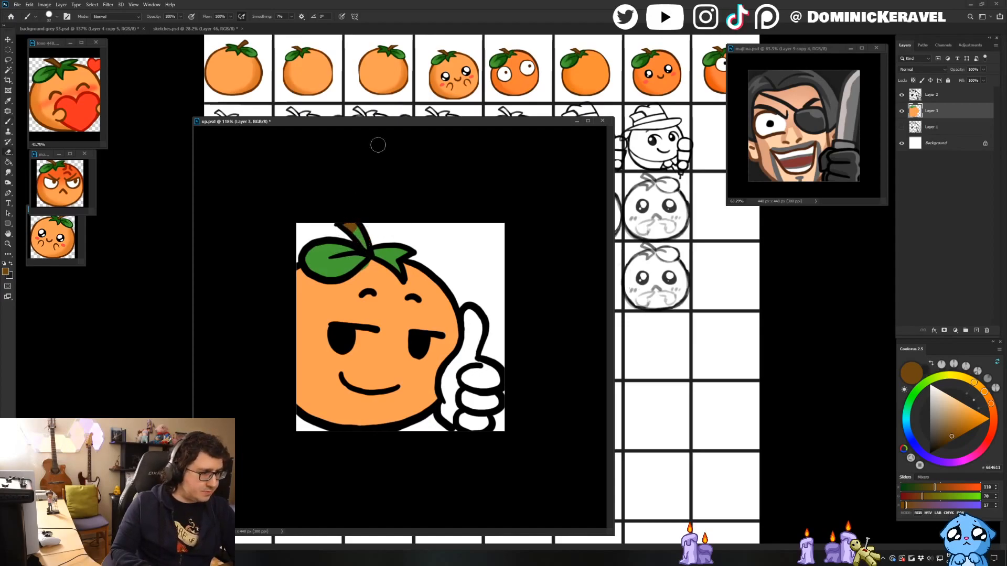
left_click_drag(361, 239, 352, 224)
left_click(373, 271, "alt")
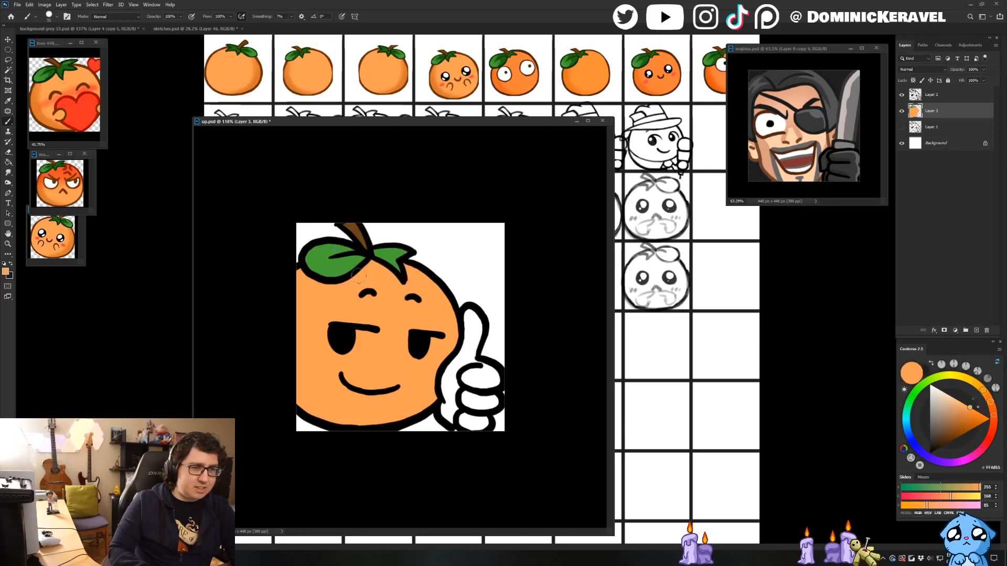
key("v")
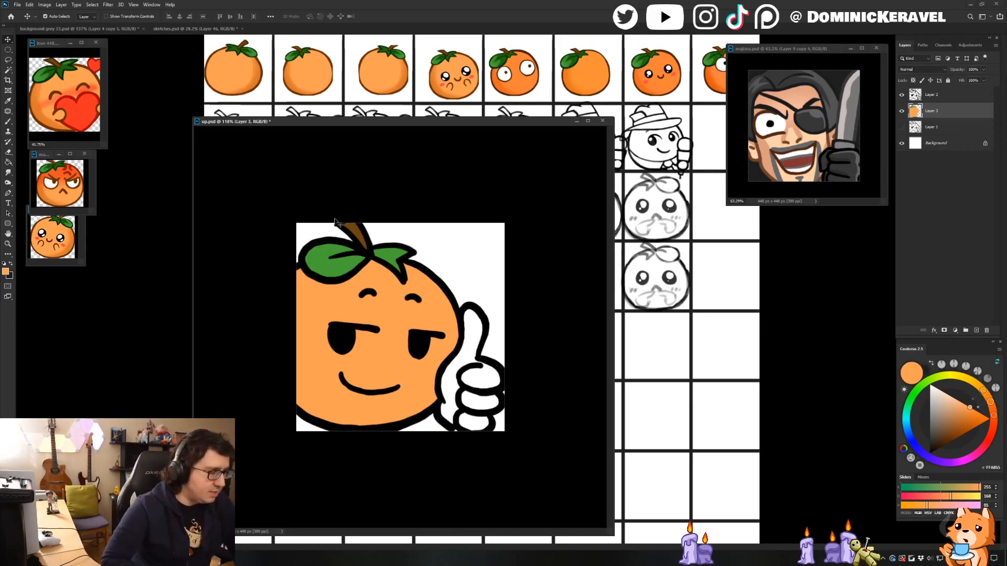
Paint the thumb, palm and fingers in the same flat light orange as the body.
mouse_move(367, 121)
left_mouse_down()
mouse_move(339, 115)
mouse_move(384, 108)
left_mouse_up()
key("e")
key("v")
key("b")
mouse_move(438, 317)
left_mouse_down()
mouse_move(433, 302)
mouse_move(419, 362)
mouse_move(420, 388)
mouse_move(438, 391)
left_mouse_up()
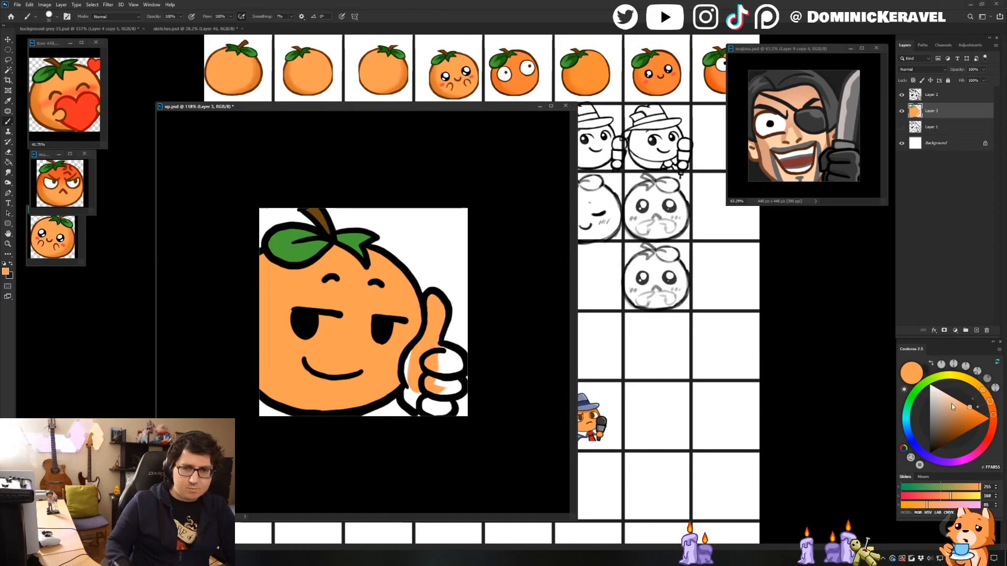
left_click_drag(955, 403, 929, 384)
mouse_move(432, 300)
left_mouse_down()
mouse_move(417, 386)
mouse_move(433, 389)
mouse_move(430, 400)
mouse_move(493, 391)
left_mouse_up()
left_click(377, 351, "alt")
mouse_move(455, 313)
left_mouse_down()
mouse_move(452, 337)
mouse_move(449, 324)
mouse_move(422, 375)
mouse_move(420, 362)
mouse_move(417, 402)
mouse_move(426, 407)
mouse_move(437, 351)
mouse_move(442, 374)
mouse_move(456, 380)
mouse_move(450, 359)
mouse_move(471, 369)
mouse_move(455, 410)
mouse_move(474, 402)
mouse_move(459, 397)
mouse_move(450, 422)
mouse_move(460, 420)
mouse_move(435, 424)
left_mouse_up()
key("v")
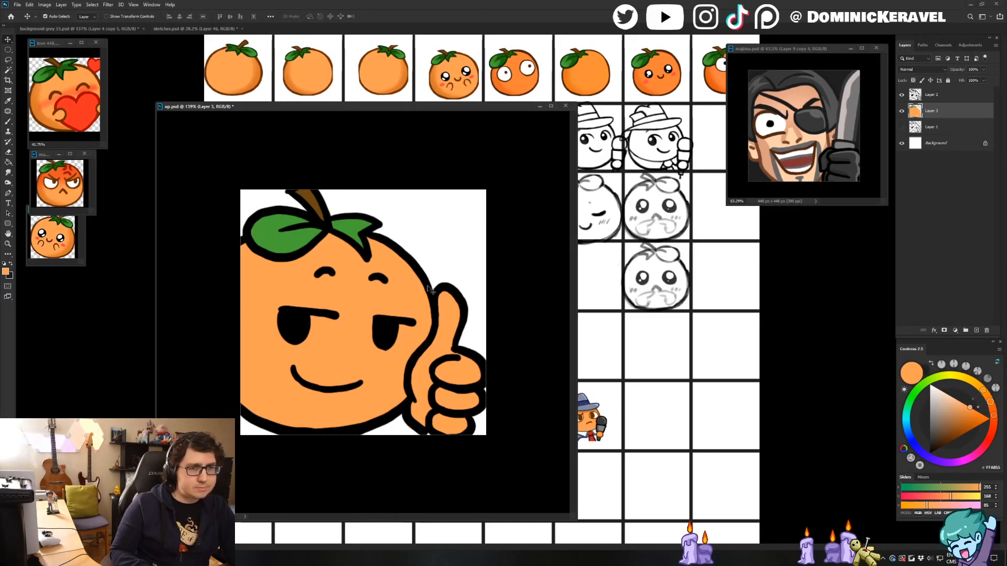
Switch to the background grey document, sample its dark grey (RGB 30, 30, 30), and return to up.psd.
left_click(104, 30)
key("b")
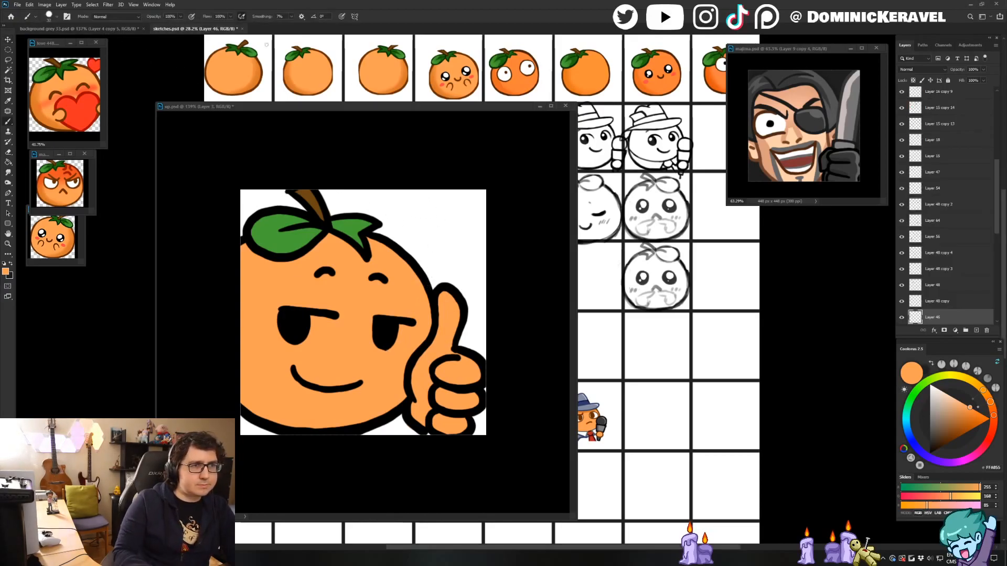
left_click(103, 31)
left_click(469, 72, "alt")
key("v")
left_click(446, 115)
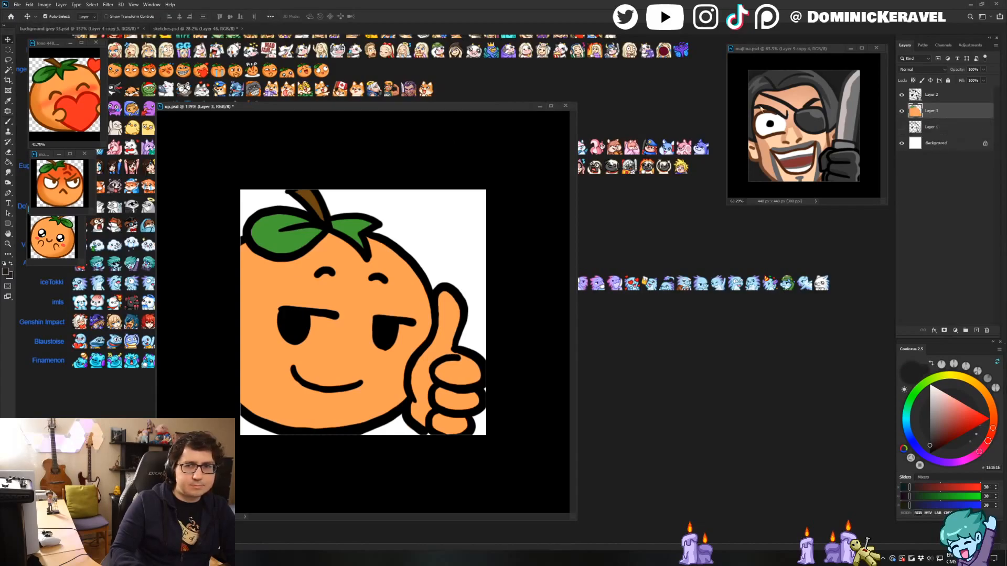
Fill the Background layer with the sampled dark grey and save up.psd.
left_click(933, 145)
key("alt+BackSpace")
key("b")
left_click(386, 301, "ctrl")
key("ctrl+s")
key("e")
key("b")
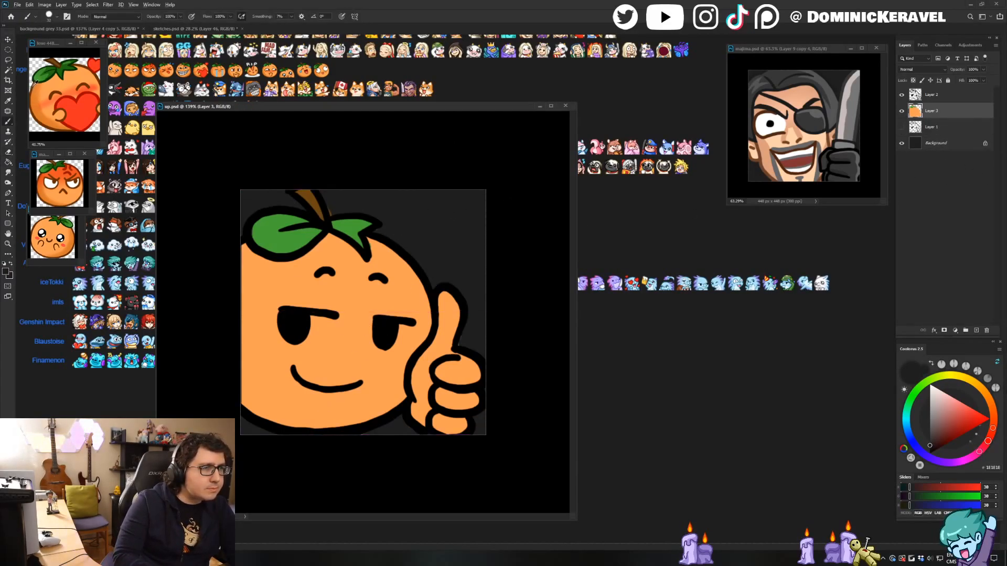
Lock the line art layer's transparent pixels and fill the outer outline with dark brown (RGB 103, 46, 0) sampled from the heart emote.
left_click(35, 84, "alt")
key("v")
left_click(959, 96)
left_click(913, 81)
key("g")
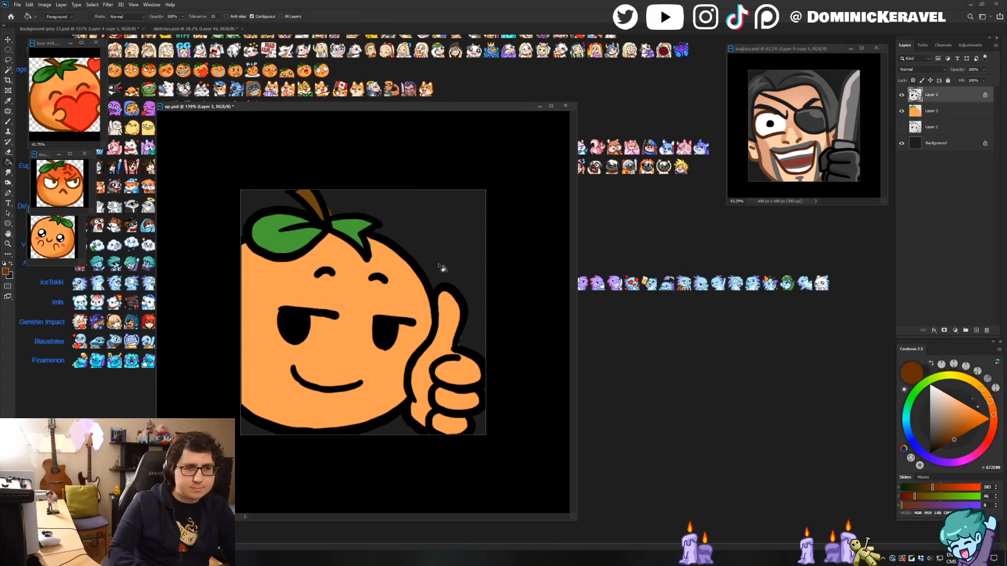
left_click(431, 289)
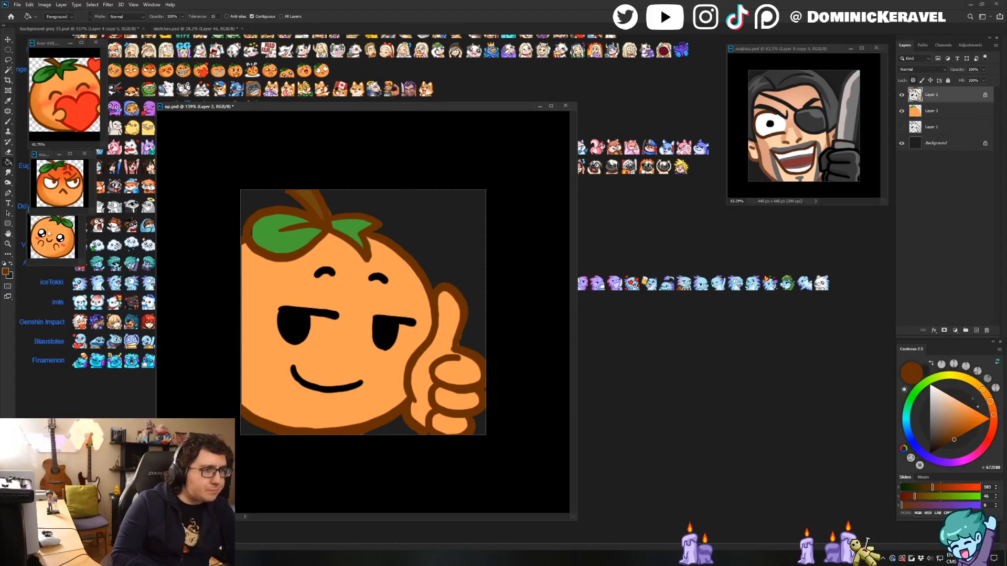
Enlarge the smiling orange reference window and sample its darker shading orange (RGB 219, 120, 42).
left_click(62, 248)
mouse_move(62, 249)
left_mouse_down()
mouse_move(92, 256)
mouse_move(115, 294)
mouse_move(158, 329)
left_mouse_up()
mouse_move(150, 294)
left_mouse_down()
mouse_move(131, 291)
mouse_move(141, 290)
left_mouse_up()
key("b")
left_click(136, 284, "alt")
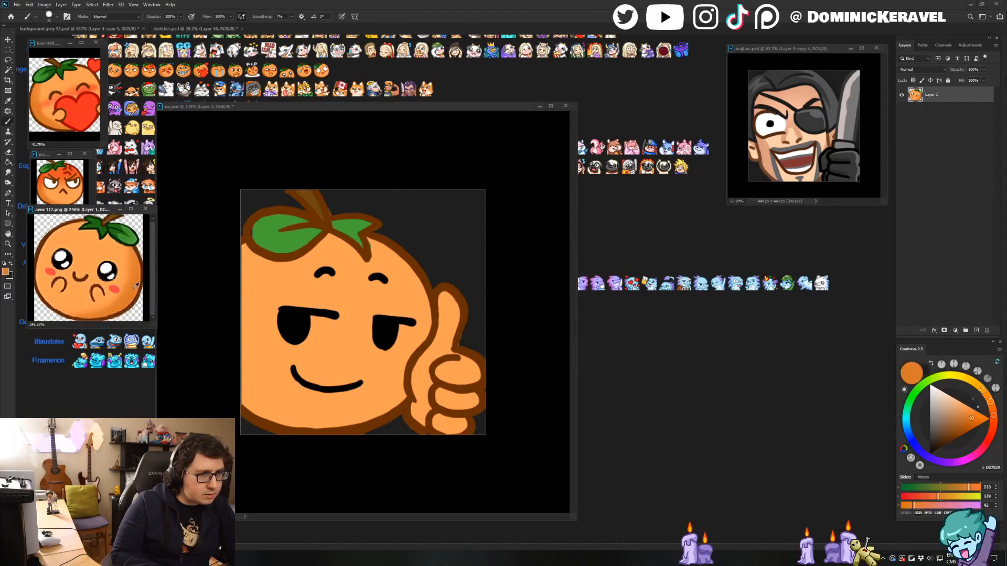
Reposition the emote's window, zoom it out, and select the orange's body area with the Magic Wand.
key("v")
left_click(314, 287)
left_click_drag(352, 105, 447, 84)
left_click_drag(444, 174, 385, 181)
key("b")
key("w")
left_click(400, 337)
key("b")
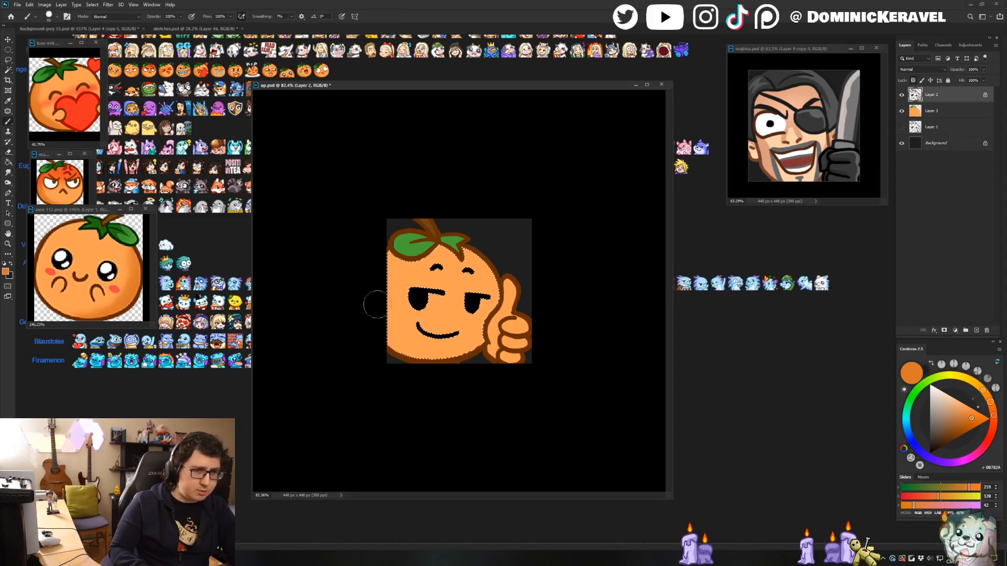
Shade the selected body's left and lower edges on the flat colour layer, alternating between the darker and light orange.
left_click(944, 111)
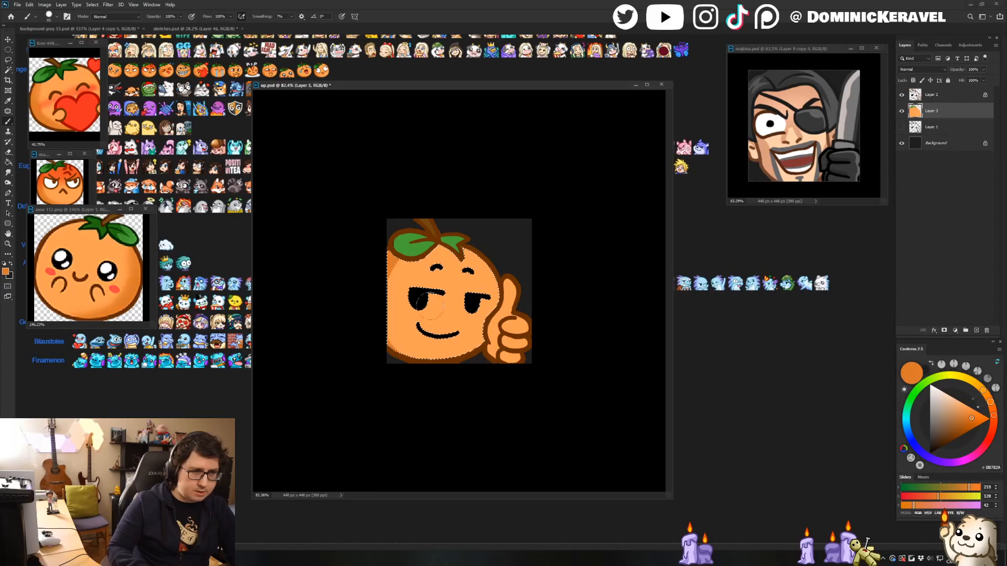
key("ctrl+z")
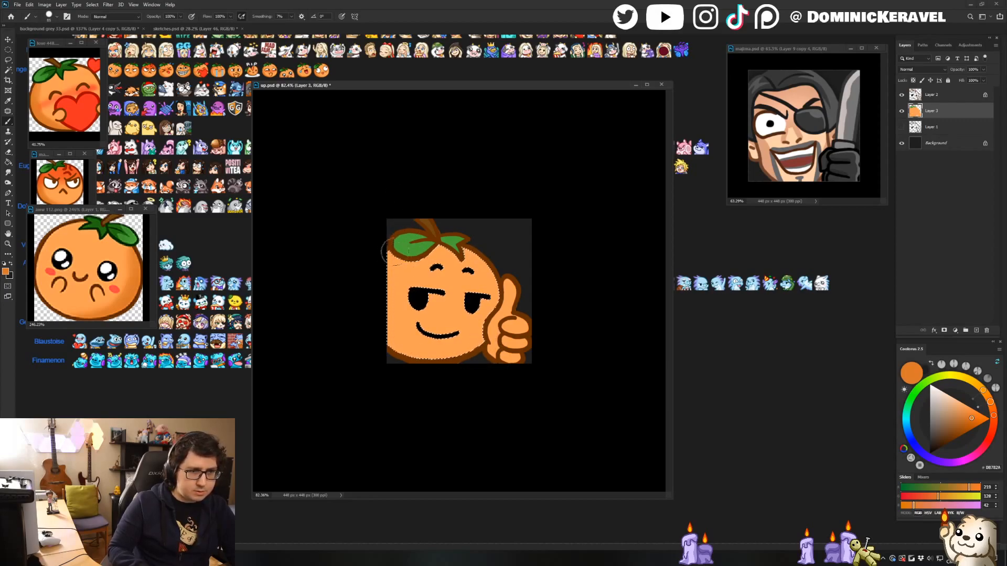
left_click(397, 272, "alt")
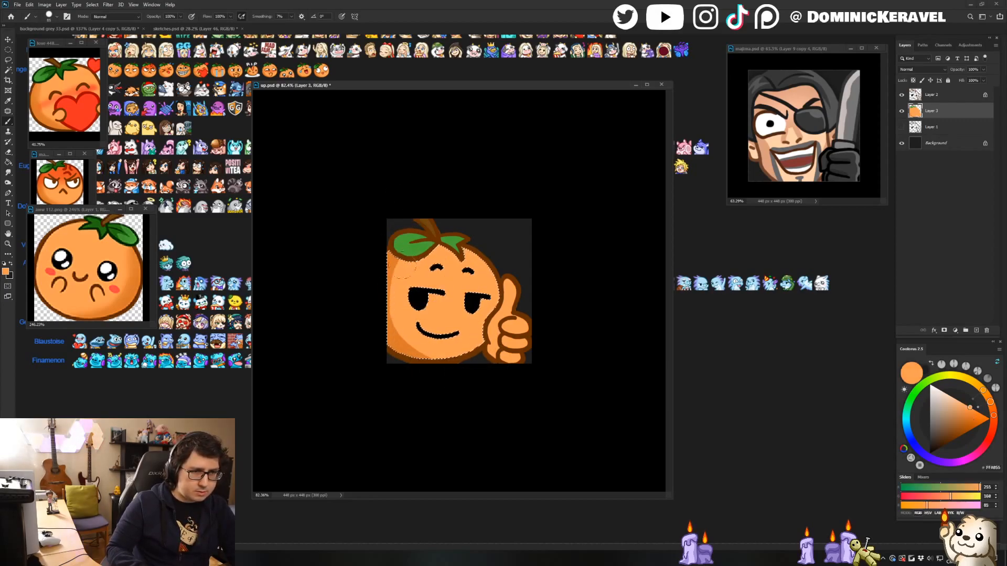
left_click(406, 244, "alt")
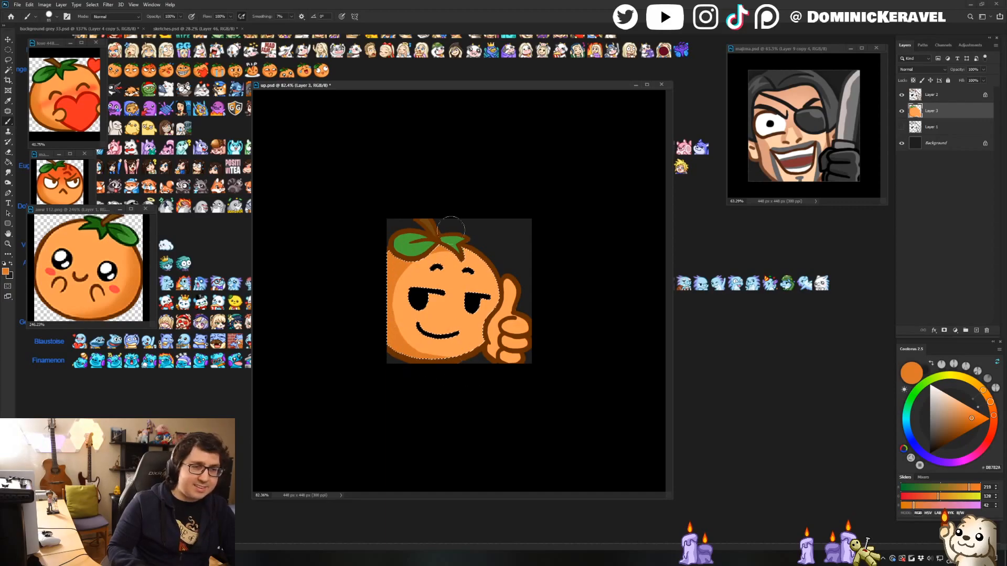
left_click(415, 264, "alt")
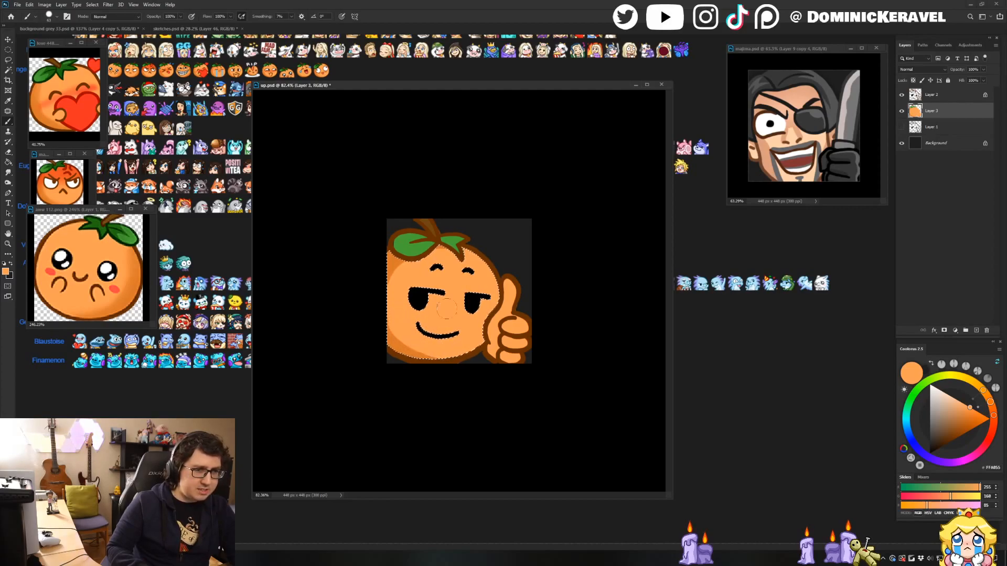
left_click(378, 321, "alt")
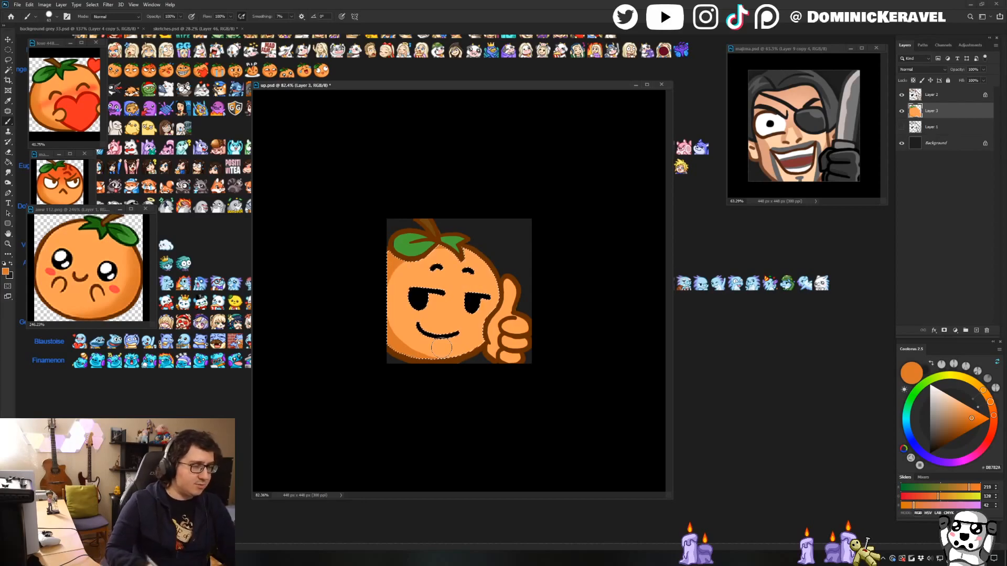
left_click_drag(369, 86, 375, 91)
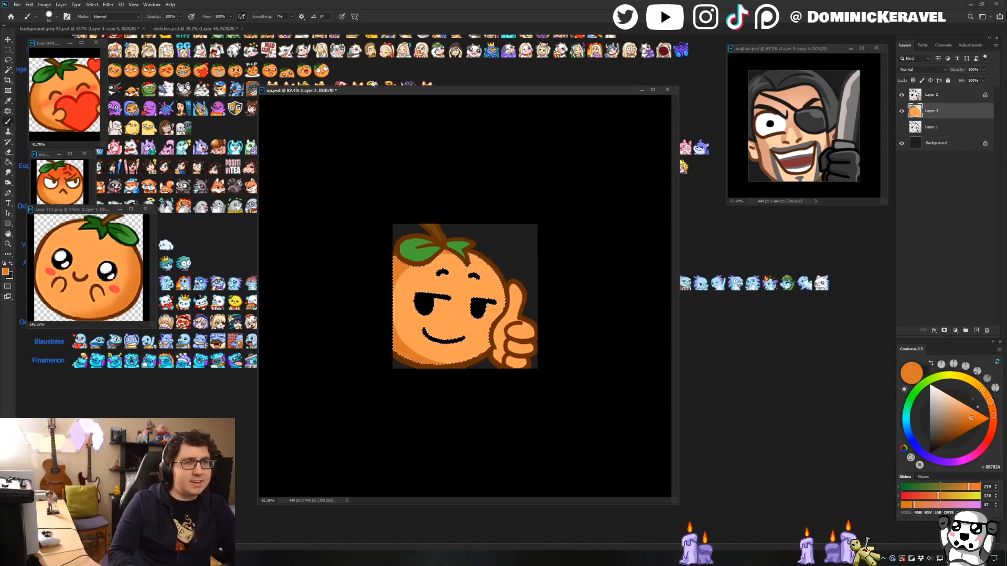
Touch up the shading along the body's left and lower edges, resampling the light orange and the darker orange (RGB 219, 120, 42).
left_click_drag(370, 86, 367, 84)
key("e")
key("b")
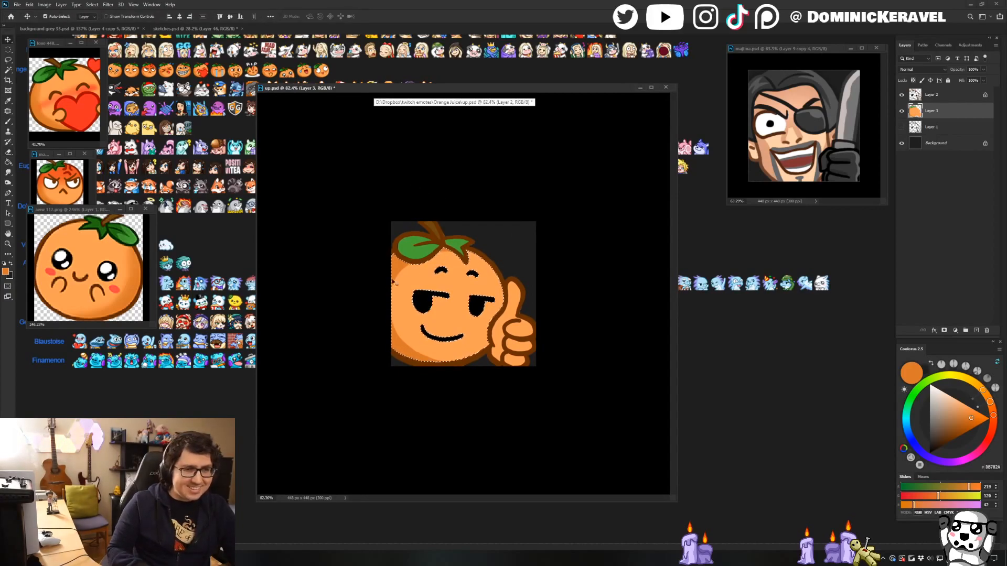
left_click(416, 267, "alt")
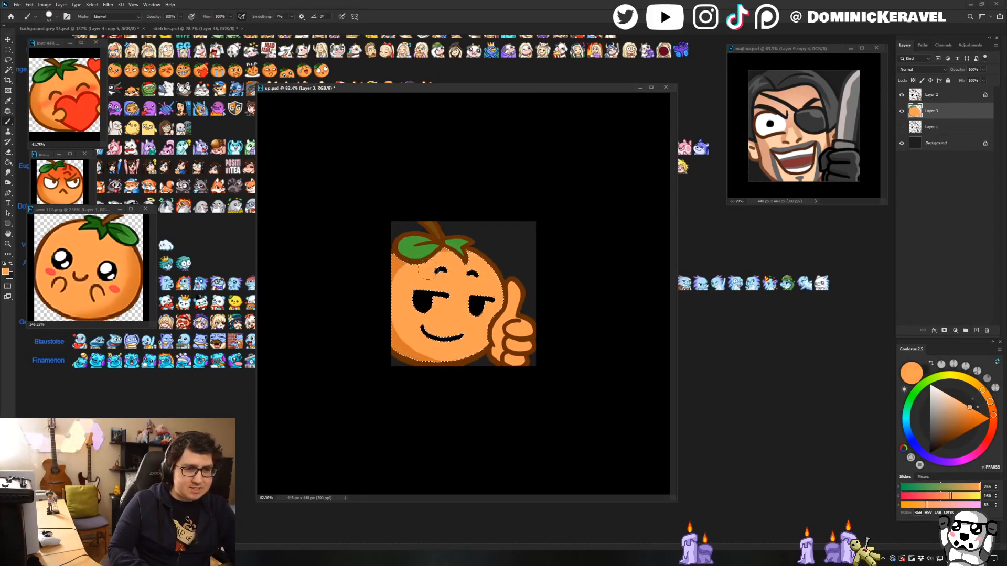
left_click(406, 347, "alt")
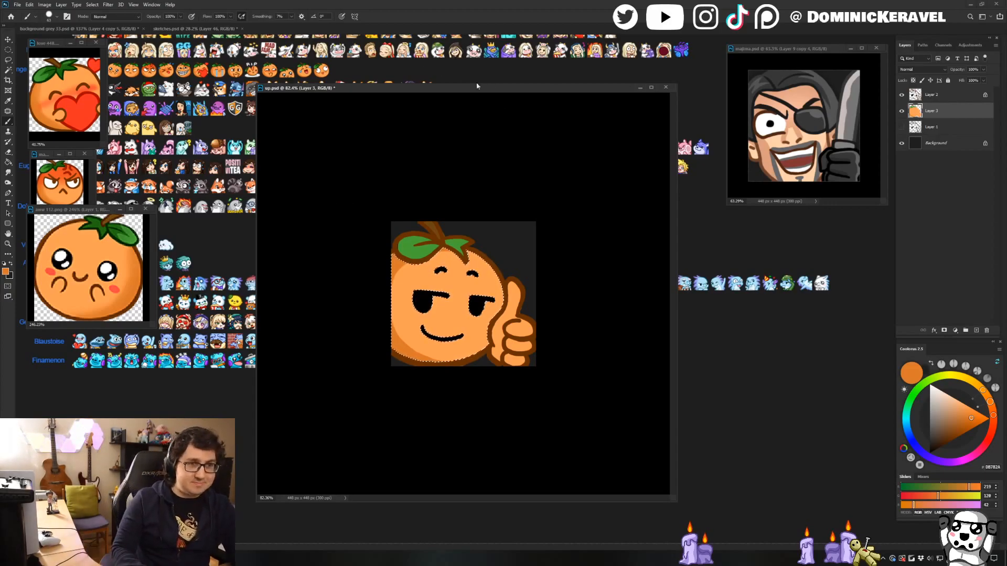
left_click_drag(454, 88, 447, 84)
key("v")
key("b")
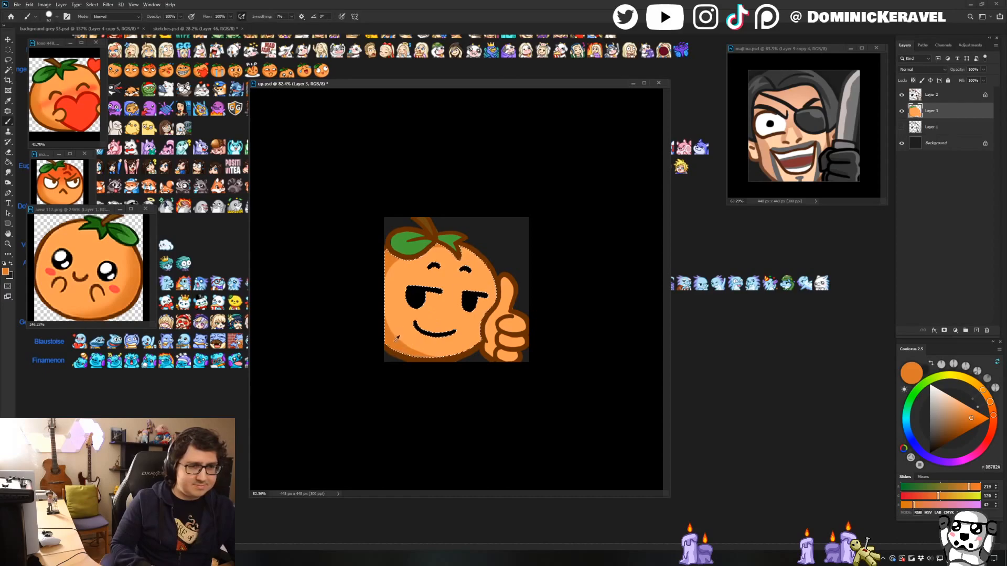
Try filling the body's shaded area with a redder orange (RGB 219, 105, 42) and check it at small size.
left_click(992, 408)
key("g")
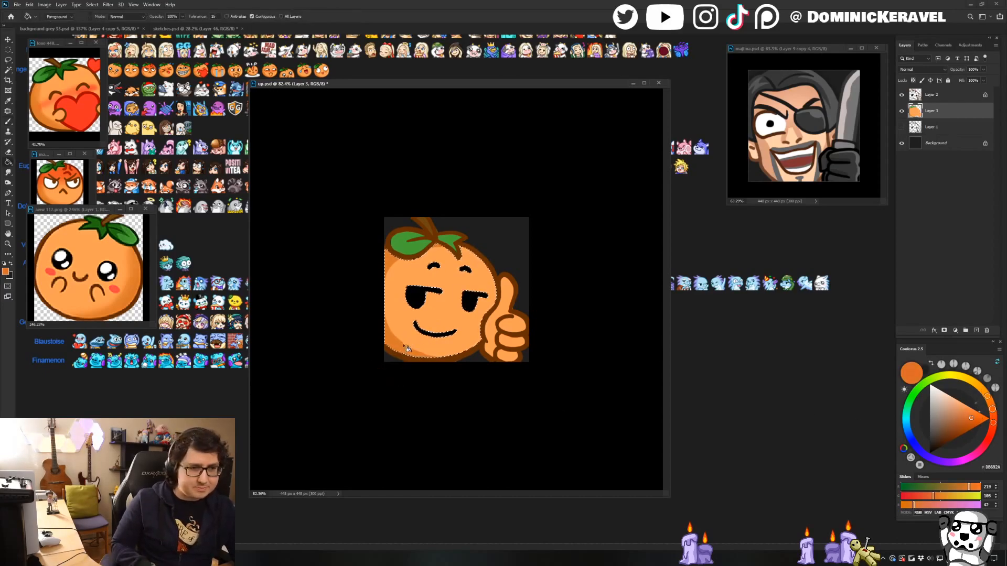
scroll(513, 270, "down", 4)
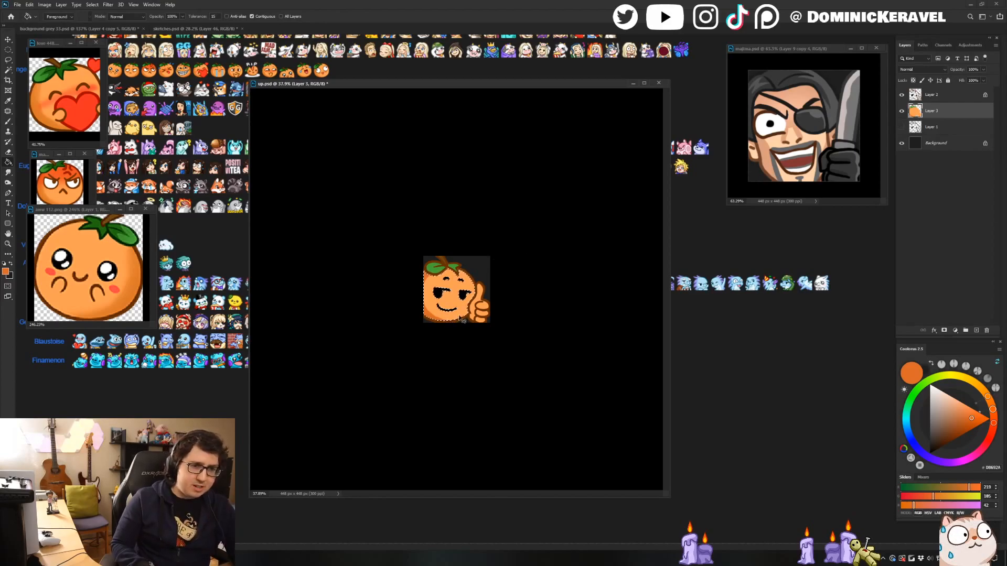
Fill the body's shaded area with orange RGB 219, 116, 42, clear the selection and check the emote mirrored at small size.
key("b")
left_click(408, 322, "alt")
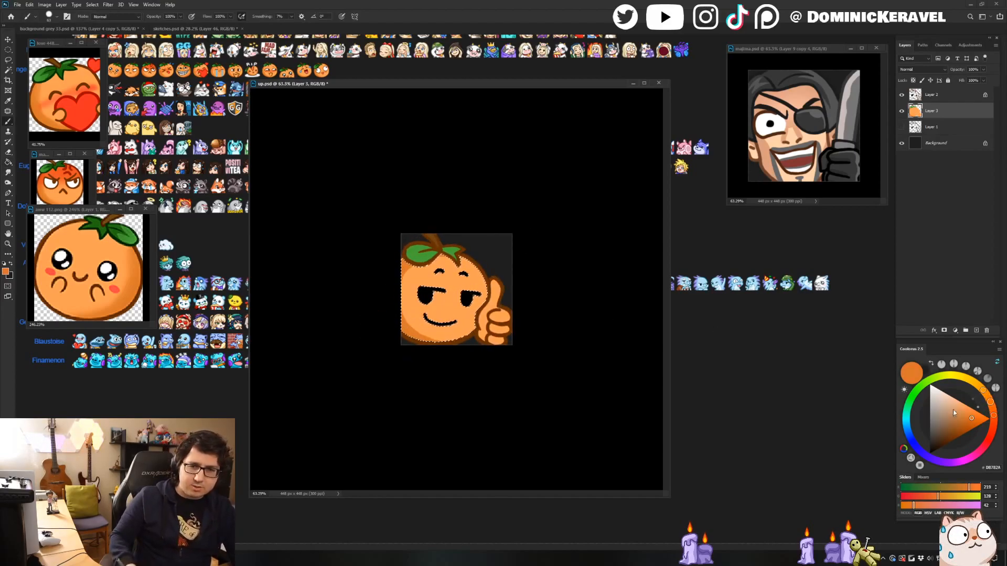
left_click(992, 405)
key("g")
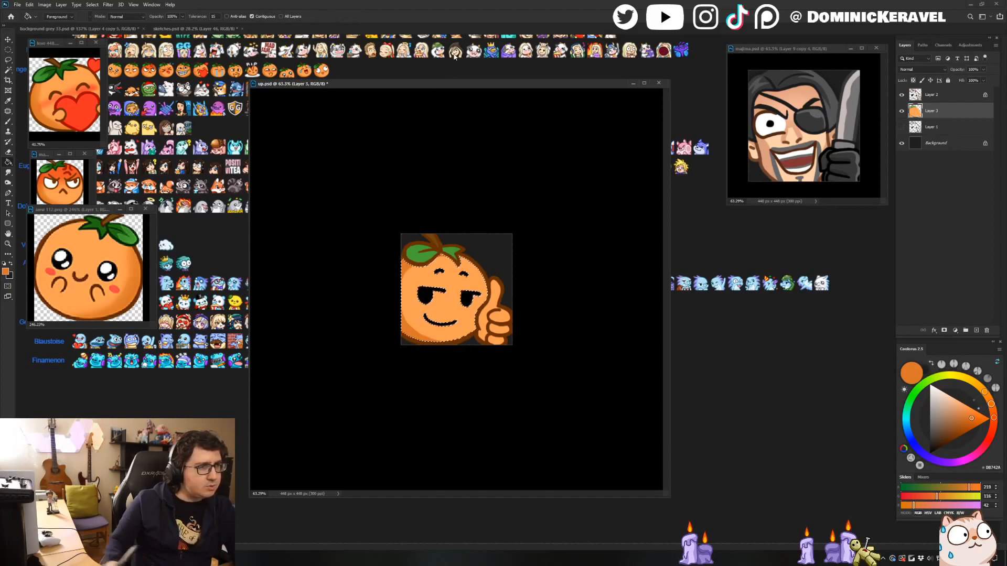
key("v")
scroll(516, 247, "down", 4)
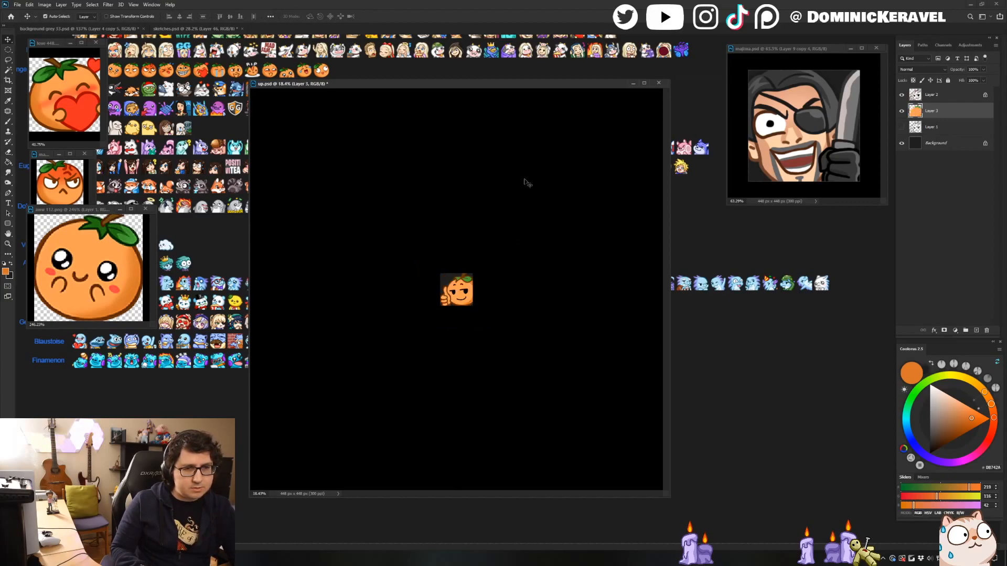
Try shading the body's thumb-side edge with the Clean Line Brush, and the middle of the face with the soft Air Brush.
scroll(451, 318, "up", 6)
key("b")
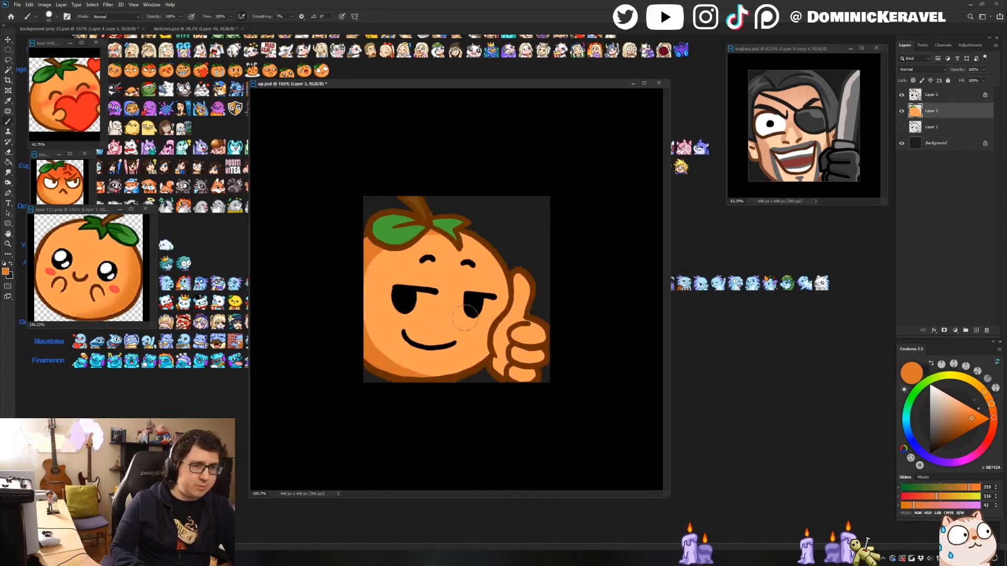
left_click_drag(493, 265, 390, 378)
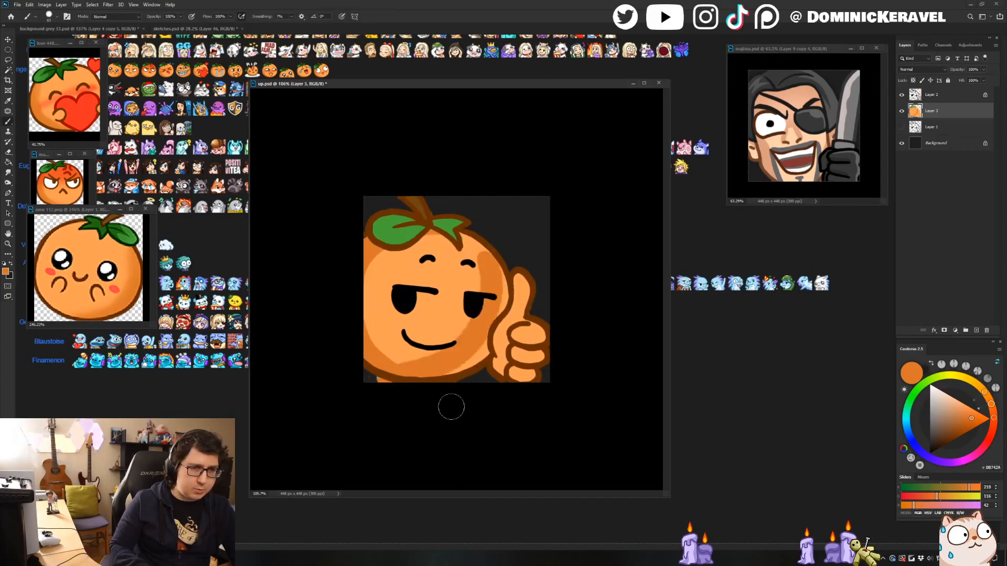
right_click(449, 309)
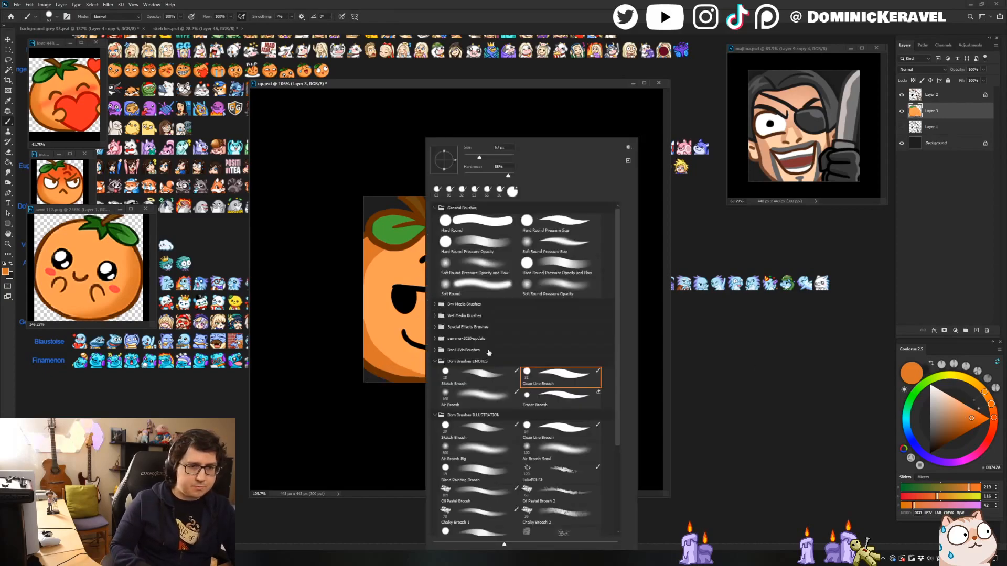
left_click(493, 401)
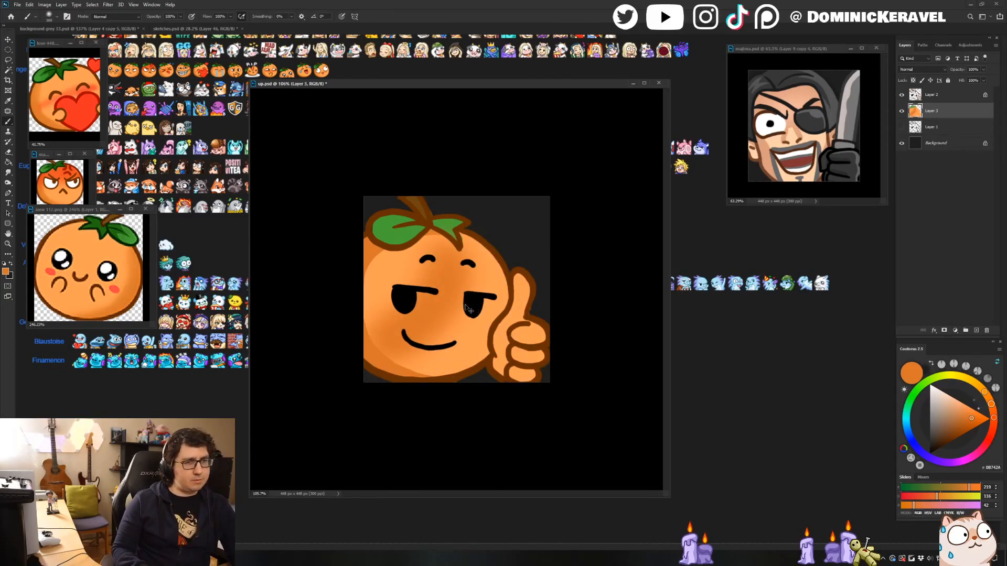
key("ctrl+z")
left_click(122, 294)
left_click(113, 275)
key("ctrl+z")
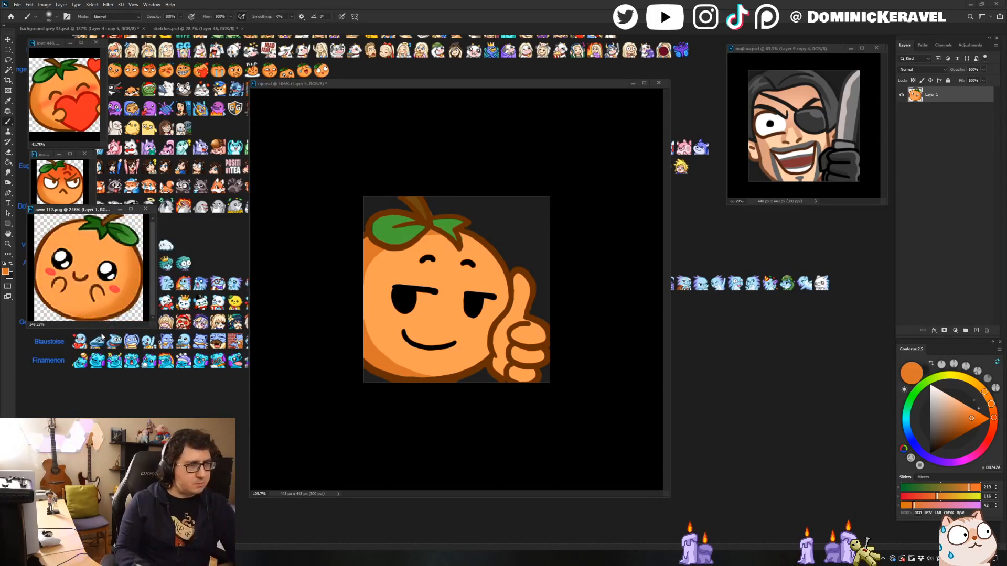
key("v")
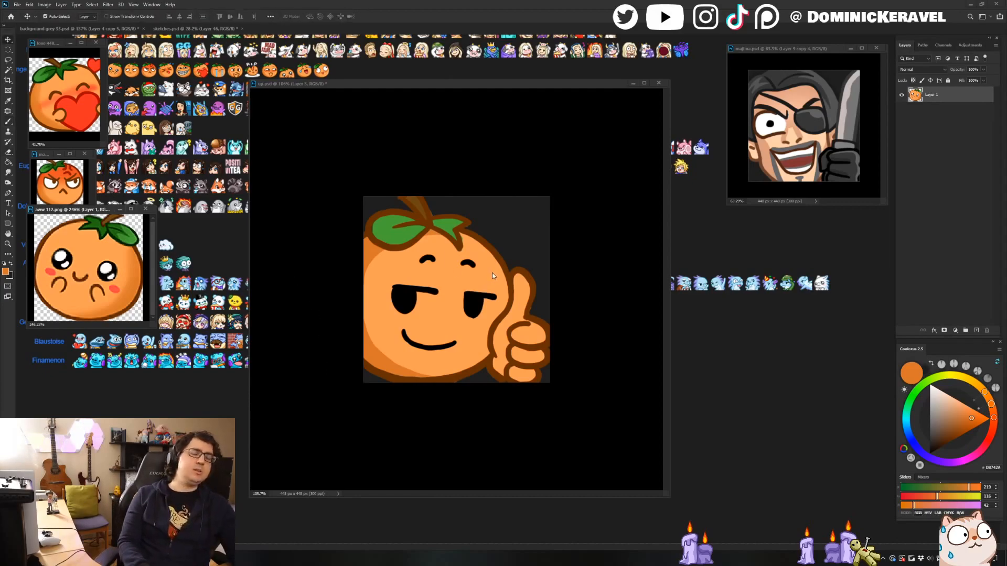
left_click(500, 292)
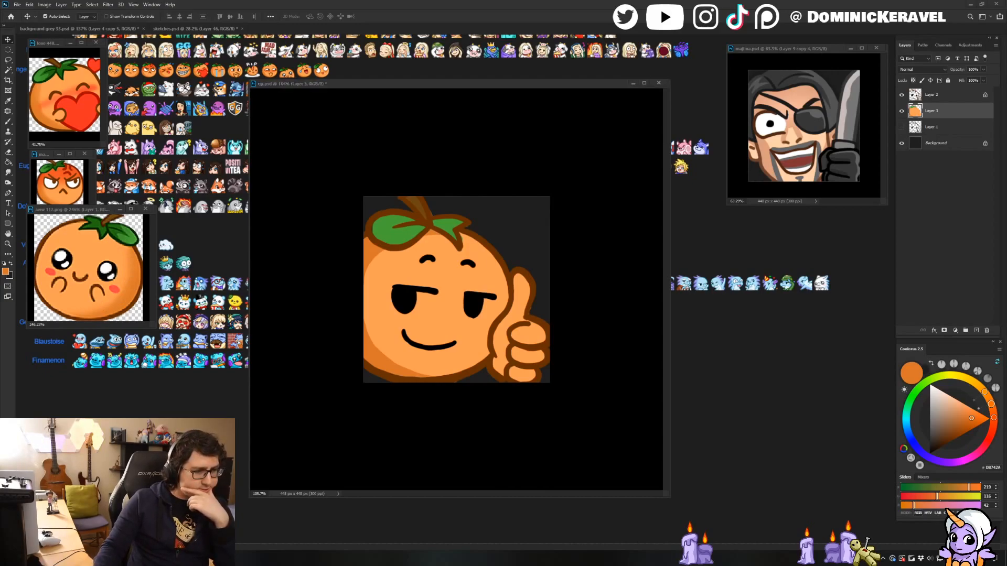
Open the reporter 720 FULL Profile Pic image from the Orange Juice emotes folder and examine how the orange is shaded.
left_click_drag(0, 113, 292, 98)
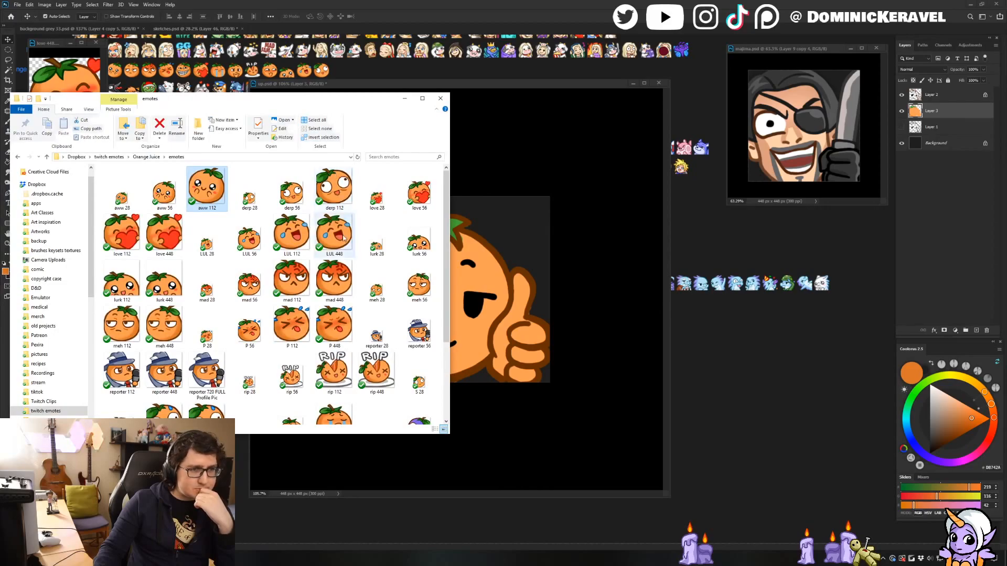
double_click(215, 378)
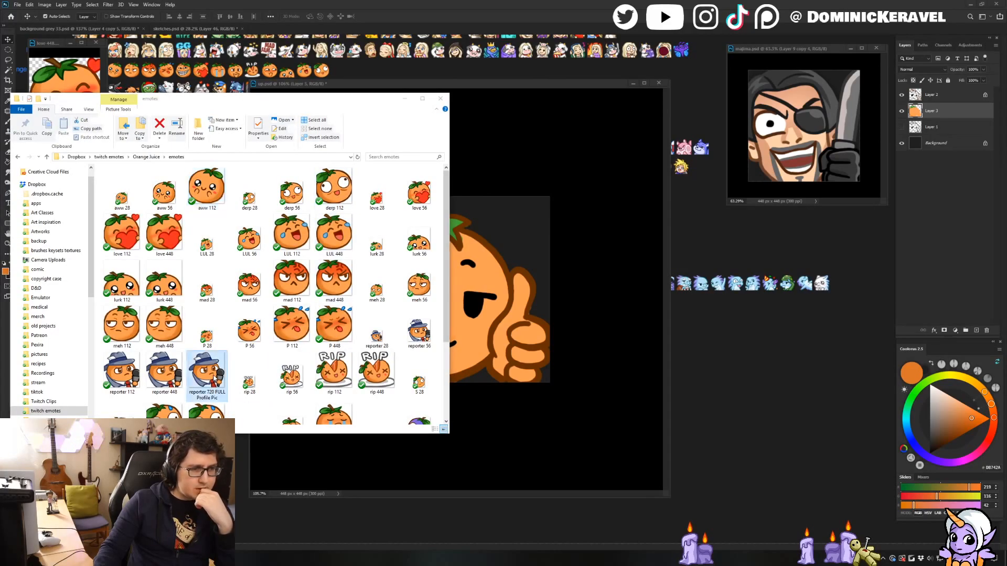
left_click_drag(189, 184, 368, 63)
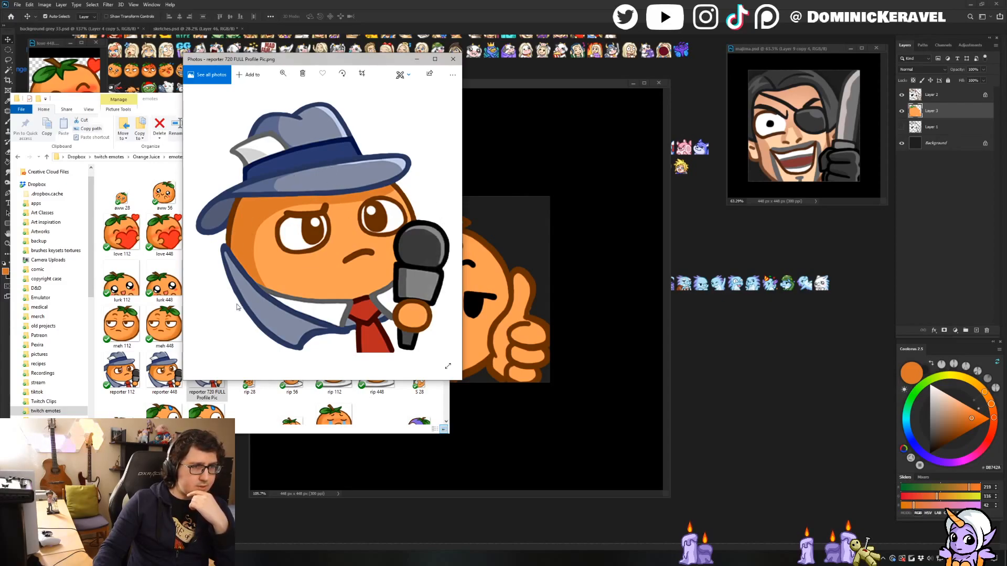
left_click_drag(349, 62, 506, 98)
left_click(574, 95)
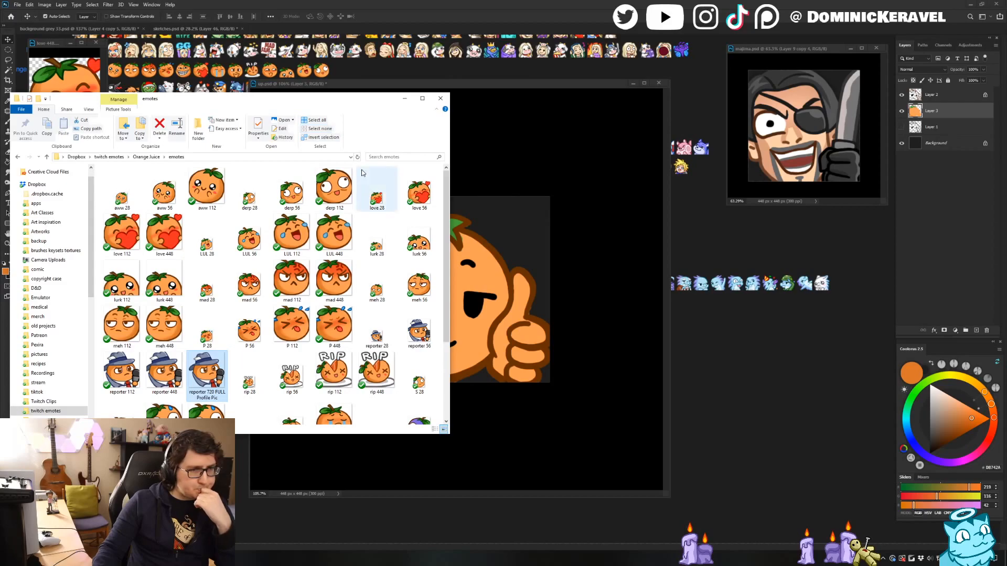
Browse the rest of the emotes folder and reopen the reporter profile picture to study its shading again.
scroll(362, 262, "down", 2)
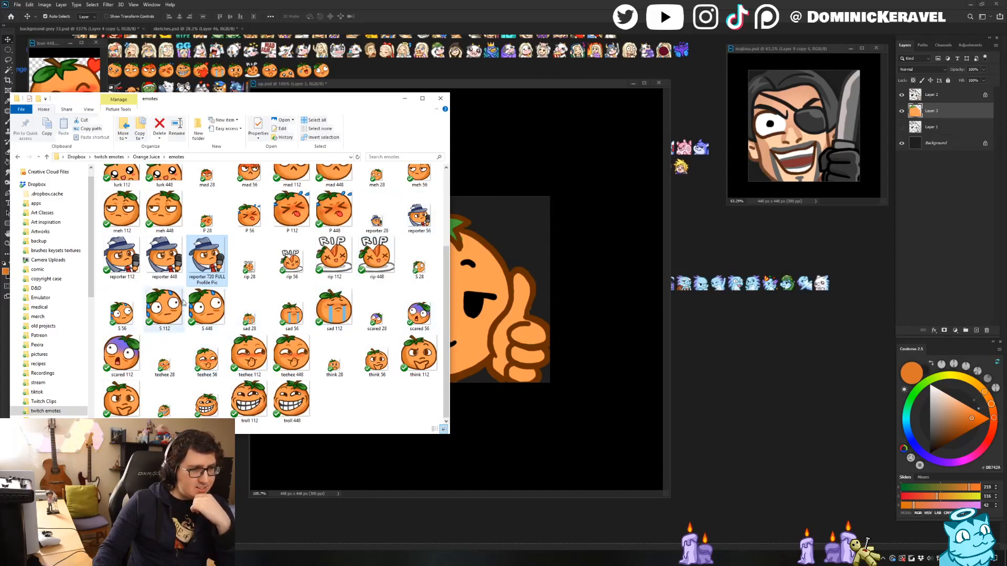
double_click(200, 258)
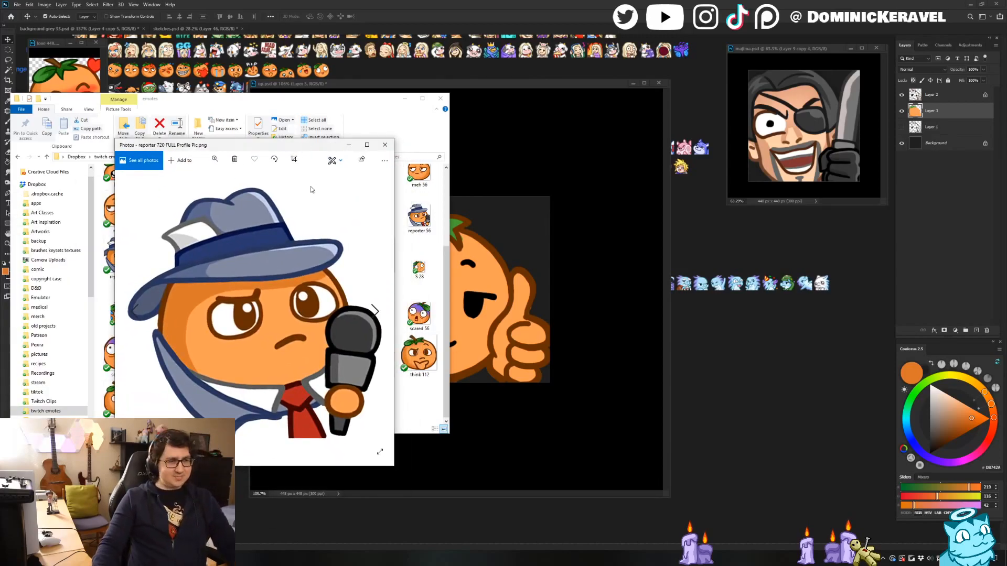
left_click_drag(311, 148, 315, 137)
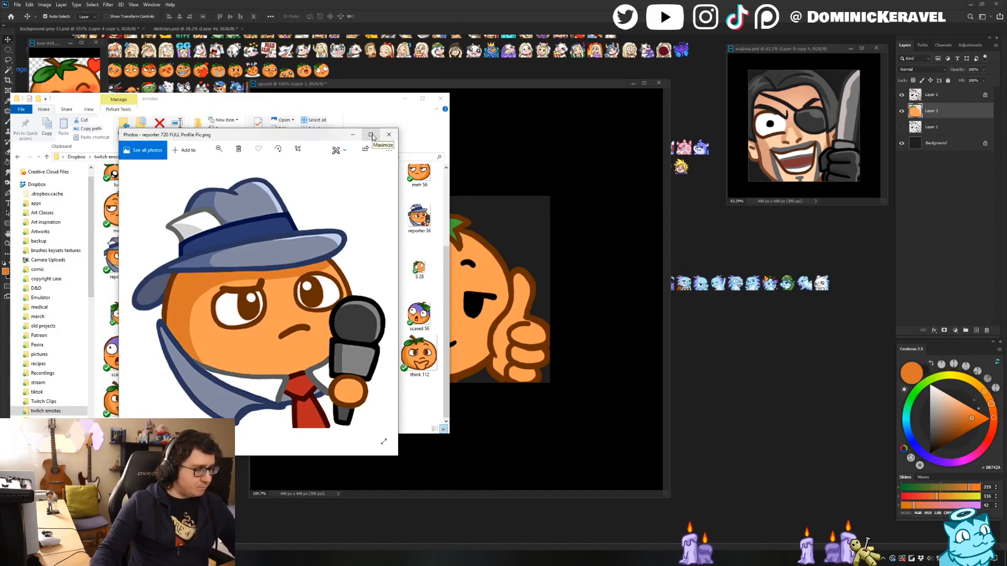
left_click_drag(306, 135, 0, 308)
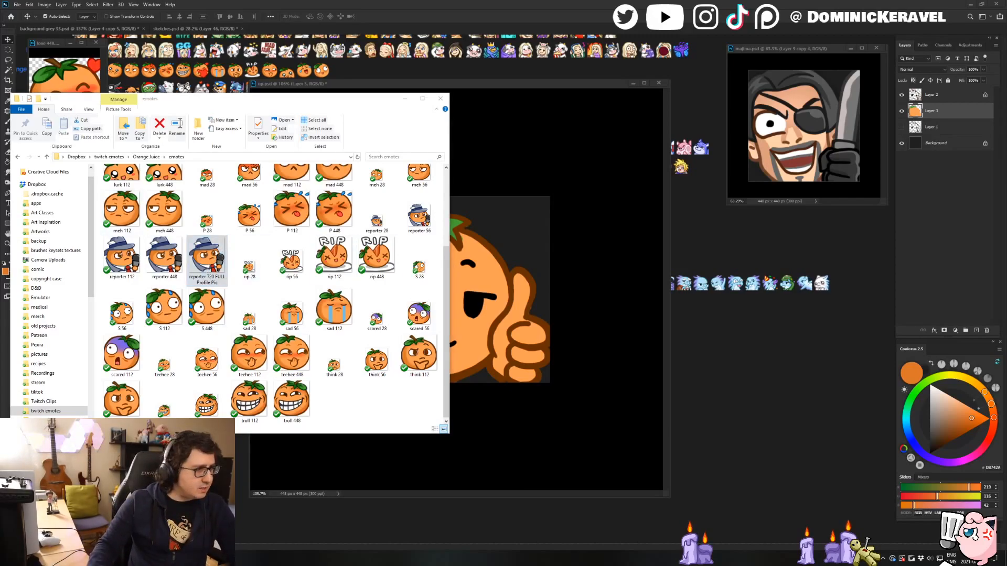
double_click(207, 260)
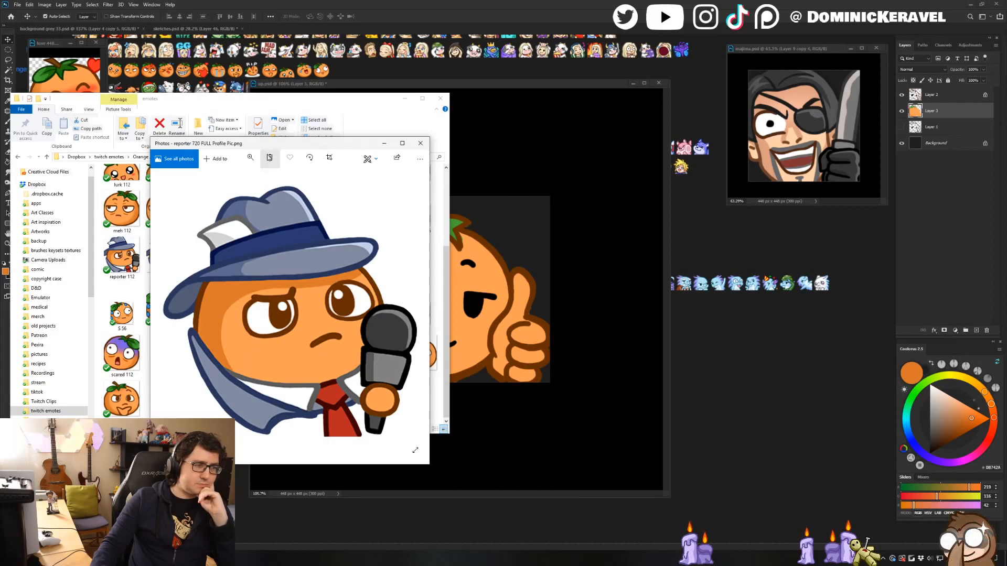
left_click_drag(344, 147, 0, 146)
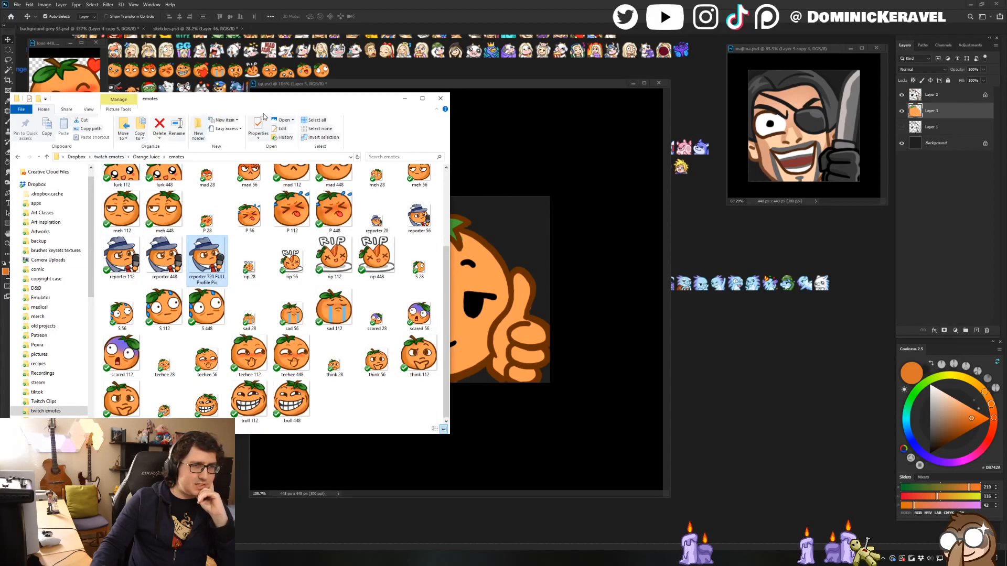
left_click_drag(293, 99, 0, 100)
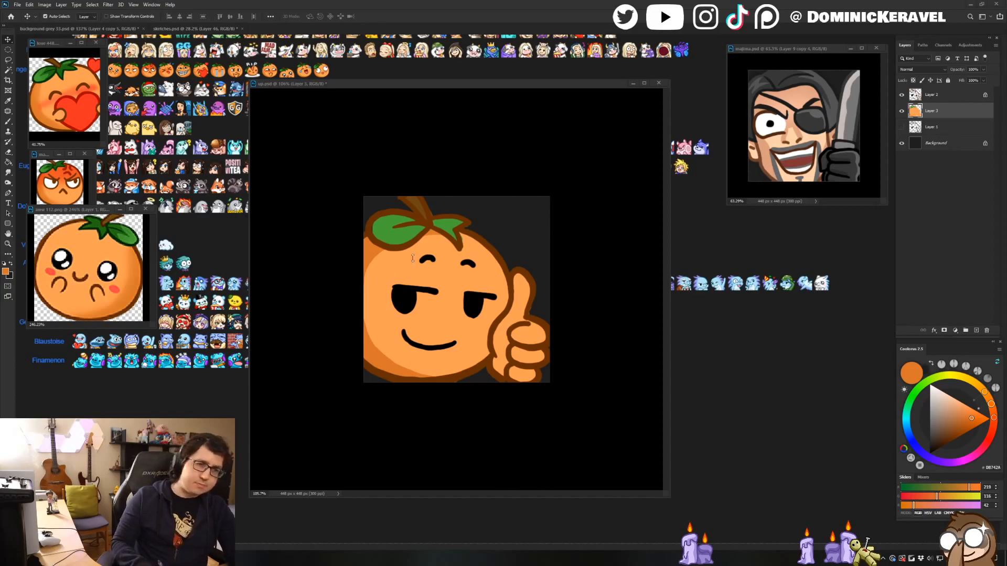
Open teehee 448.png as another reference, place its window below the smiling orange reference and fit the emote in view.
left_click_drag(476, 84, 488, 83)
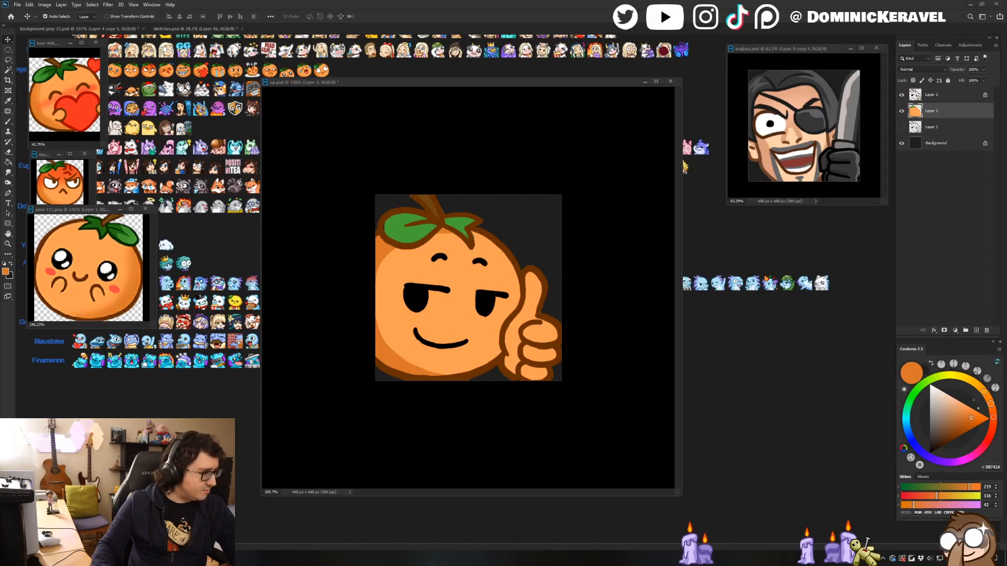
mouse_move(194, 28)
left_mouse_down()
mouse_move(274, 30)
mouse_move(273, 47)
mouse_move(100, 253)
mouse_move(34, 298)
left_mouse_up()
left_click_drag(204, 486, 126, 417)
left_click_drag(72, 304, 87, 320)
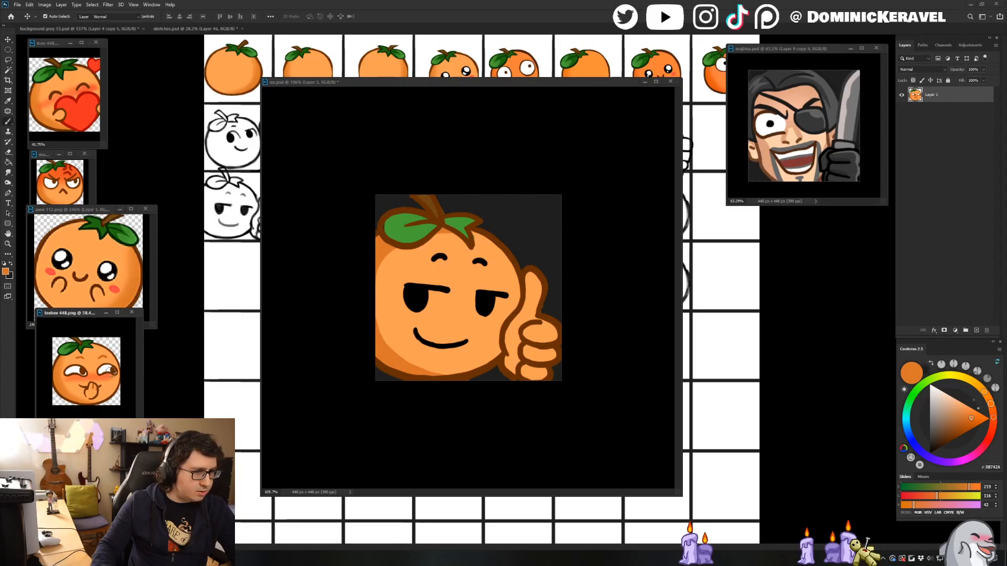
key("b")
scroll(125, 361, "up", 5)
left_click_drag(125, 374, 61, 347)
scroll(88, 358, "down", 4)
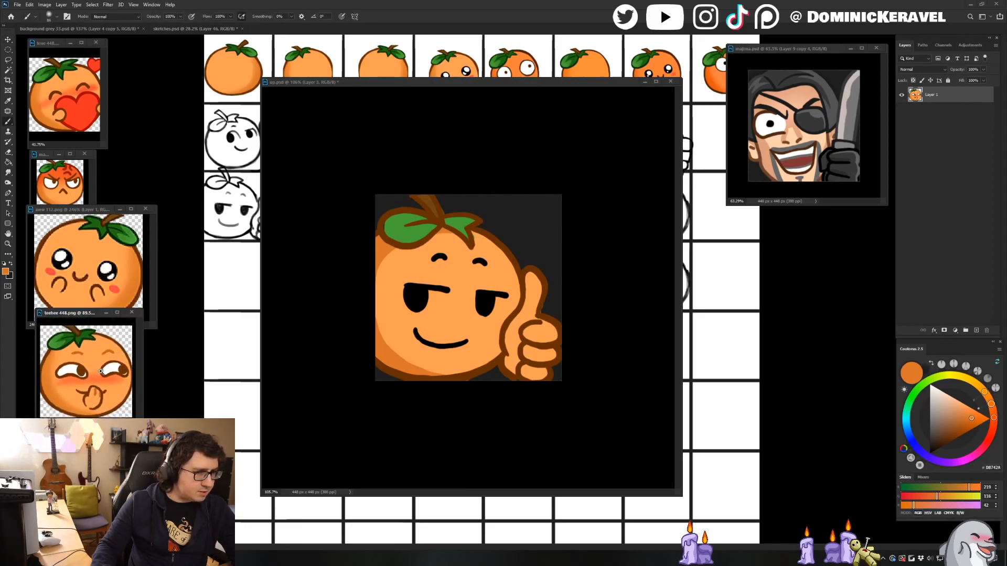
Sample the near-black (RGB 6, 3, 1) from the smiling orange reference's eye and return to the thumbs-up emote document.
left_click(115, 256)
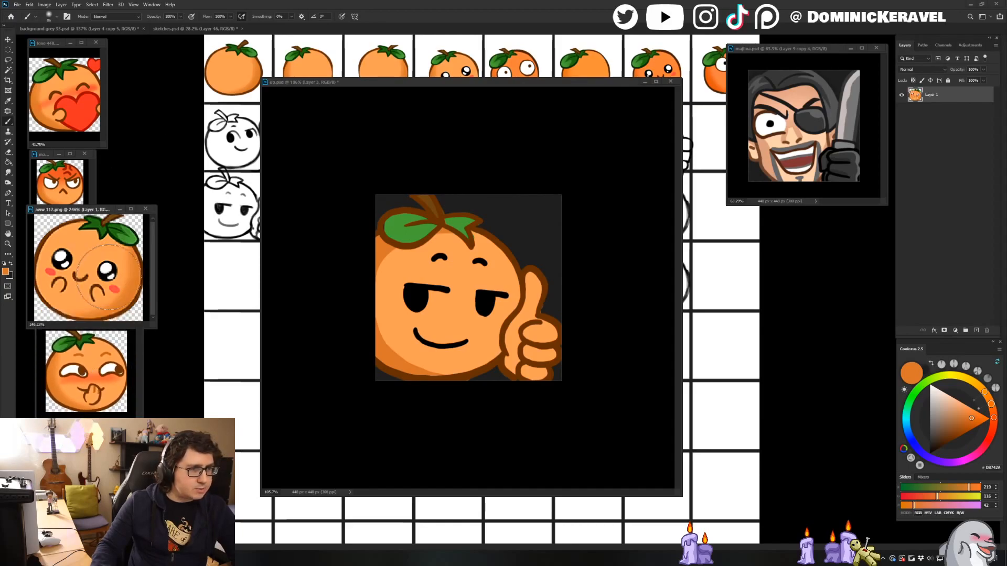
left_click(109, 269, "alt")
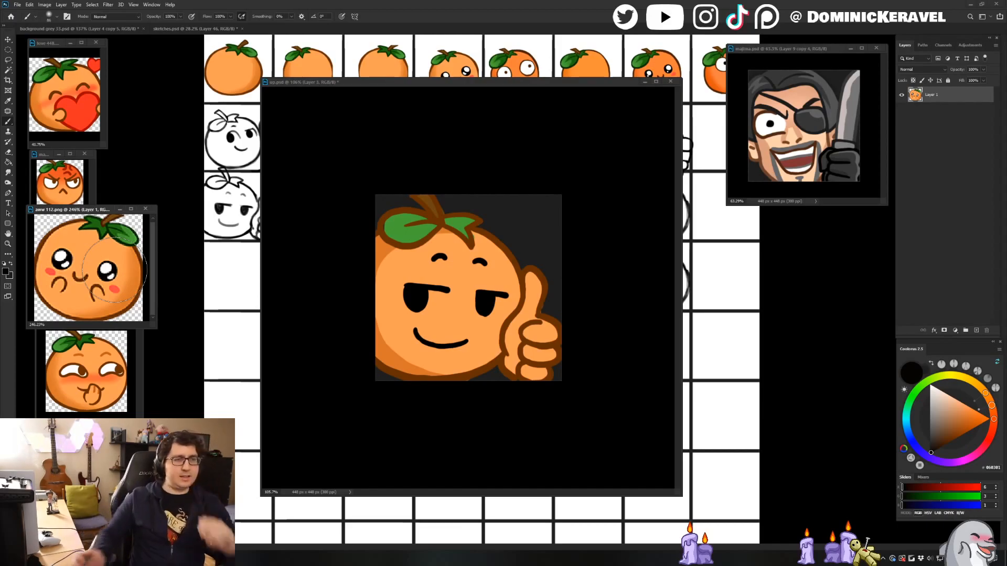
left_click(519, 231)
key("e")
key("v")
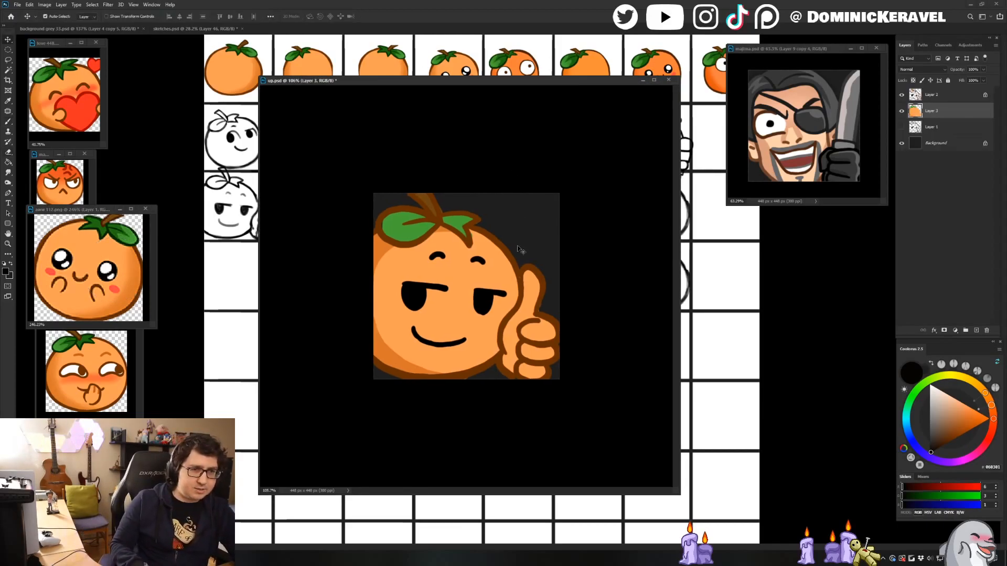
Activate the line-art layer for painting and sample the dark green leaf outline from the heart-hugging orange reference.
left_click(914, 96)
key("b")
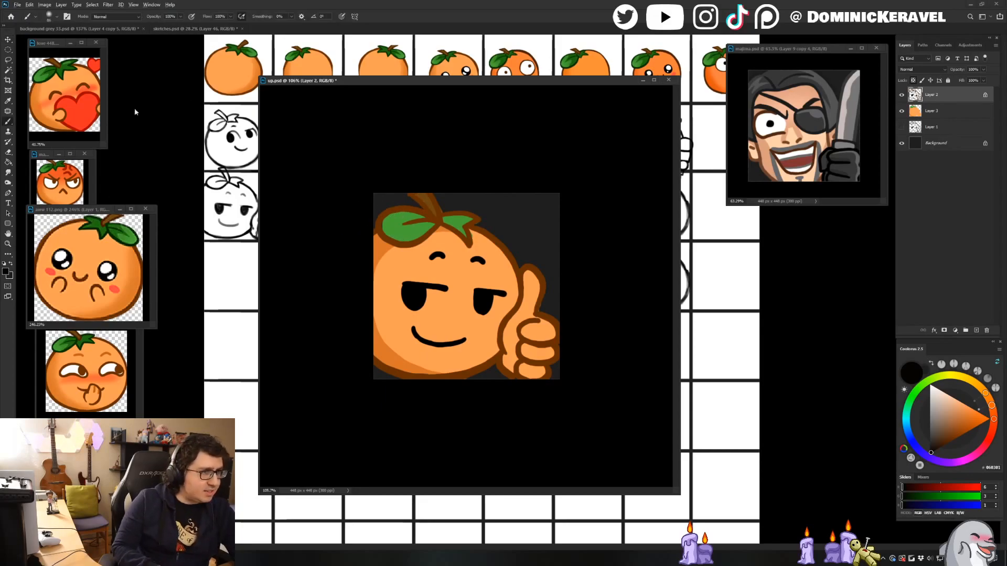
left_click(50, 67, "ctrl")
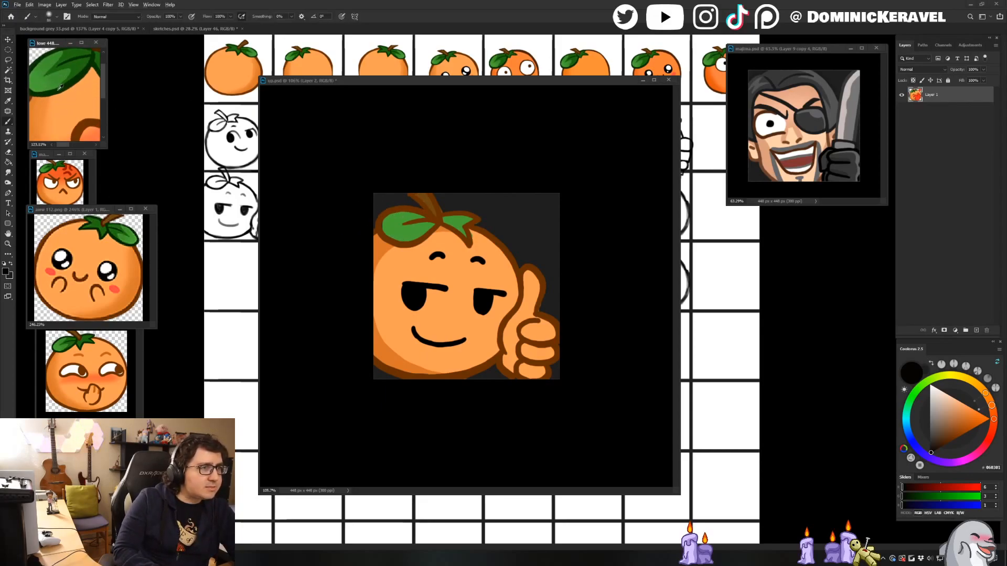
left_click(88, 85, "alt")
scroll(88, 86, "down", 5)
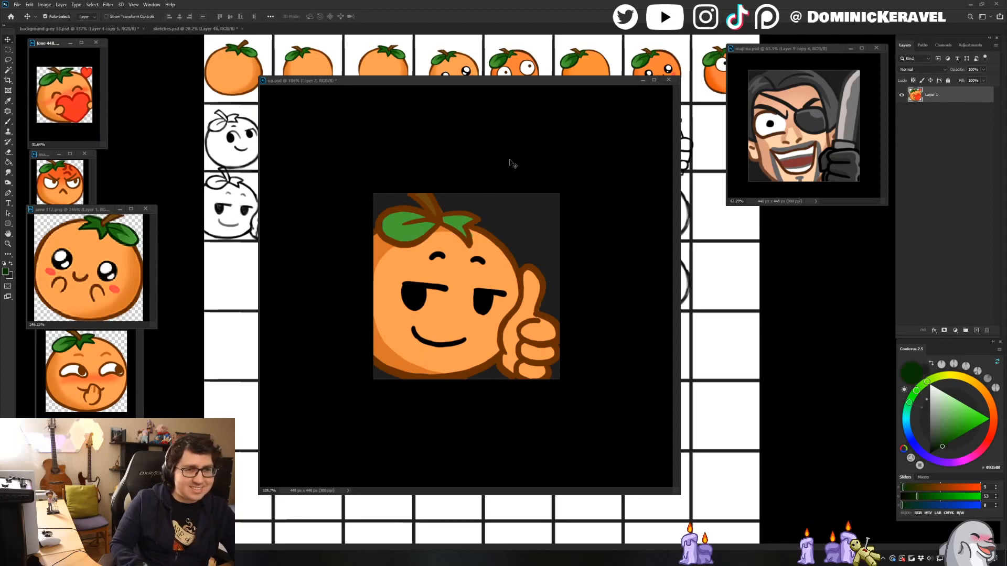
Recolour the leaf outlines dark green on the line-art layer, switching from the airbrush to the Clean Line Brush.
left_click(432, 198)
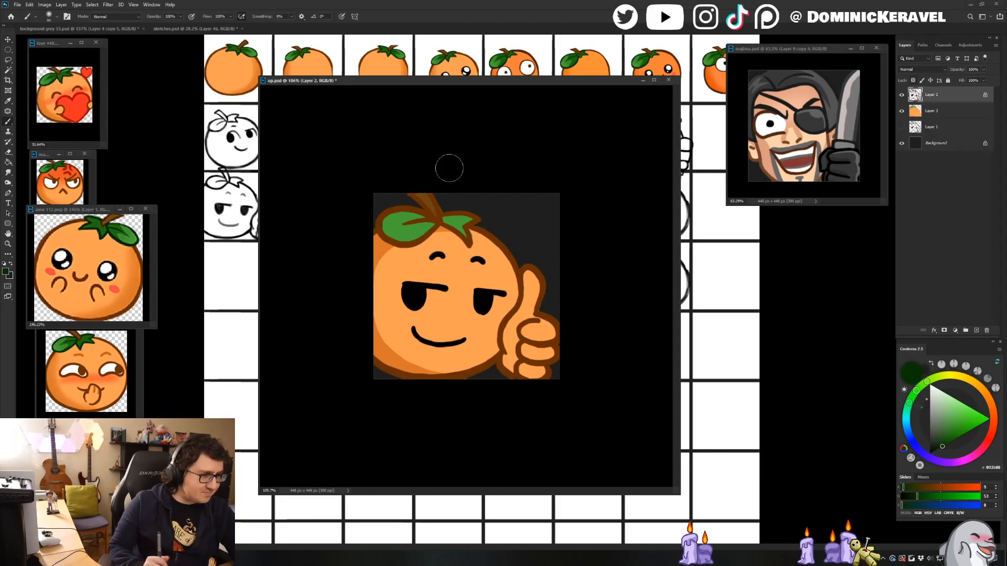
left_click_drag(434, 207, 485, 219)
right_click(468, 207)
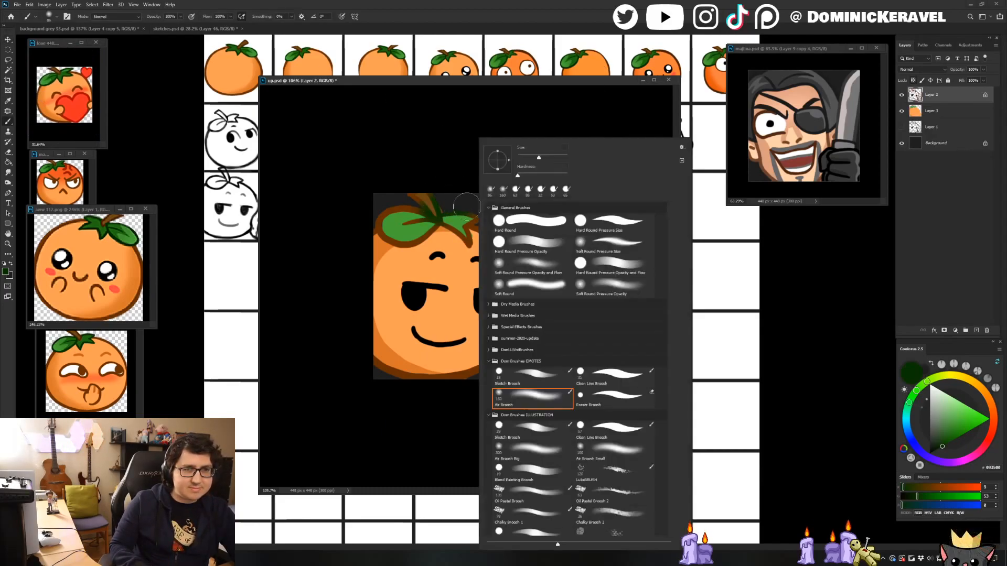
double_click(622, 376)
scroll(471, 283, "up", 3)
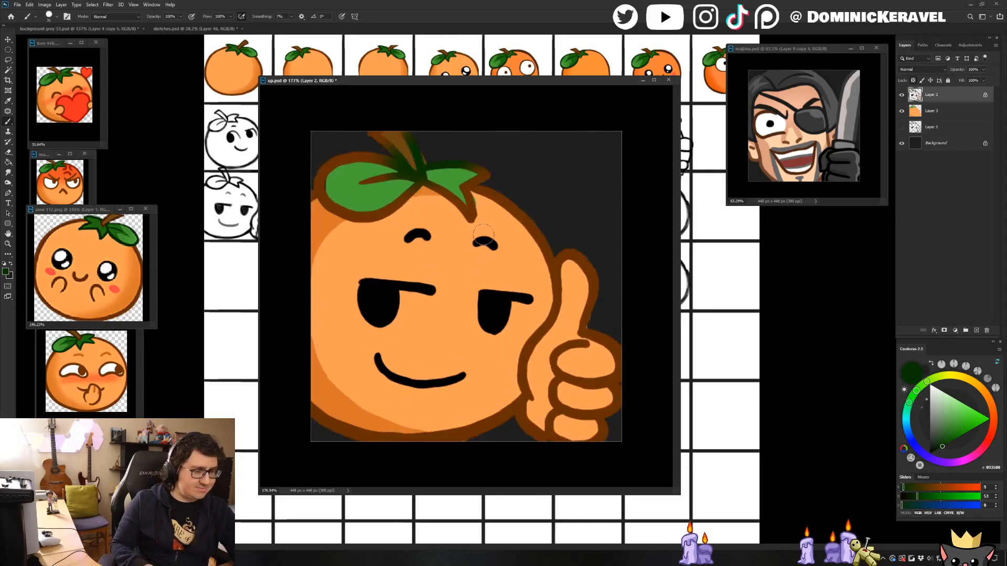
mouse_move(478, 165)
left_mouse_down()
mouse_move(494, 164)
mouse_move(478, 181)
mouse_move(477, 223)
mouse_move(423, 183)
left_mouse_up()
mouse_move(417, 145)
left_mouse_down()
mouse_move(405, 130)
mouse_move(389, 151)
mouse_move(321, 173)
mouse_move(326, 207)
mouse_move(414, 193)
left_mouse_up()
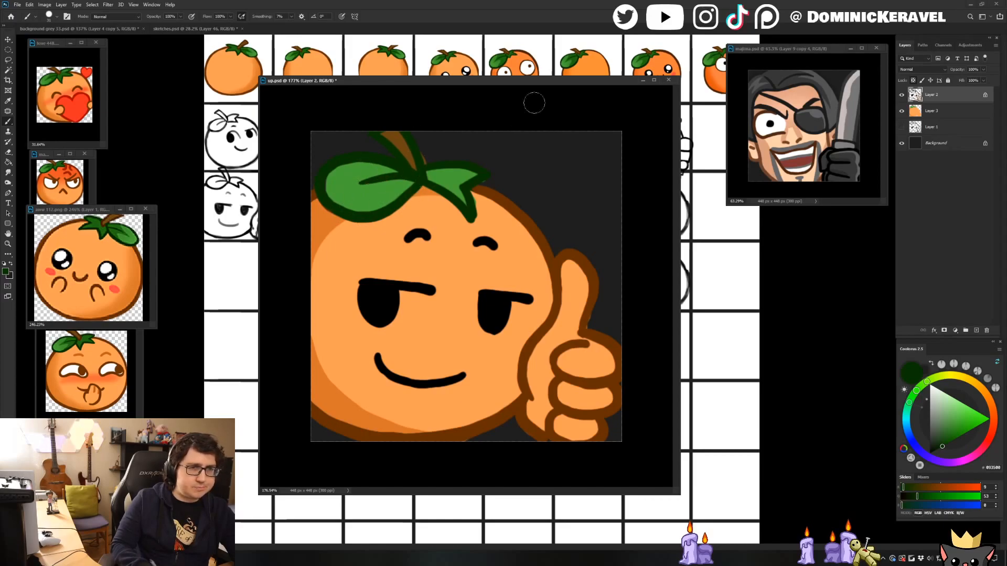
left_click_drag(406, 167, 438, 182)
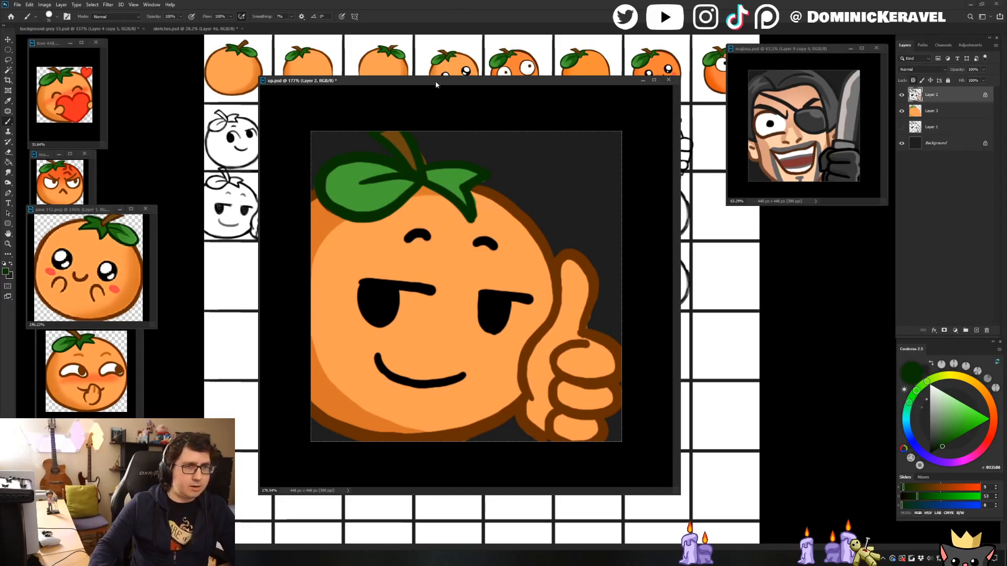
left_click(932, 111)
key("e")
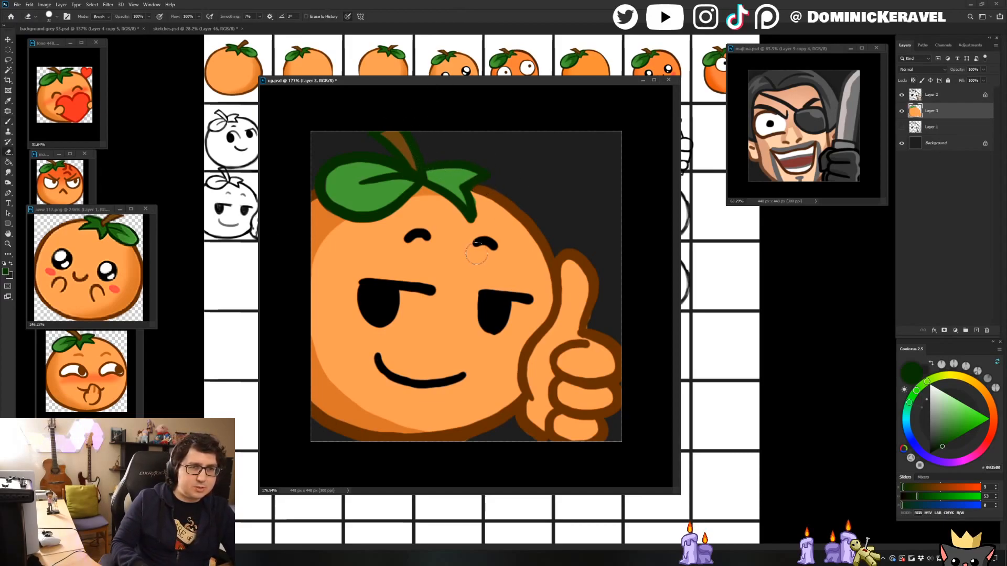
key("b")
left_click(478, 207, "alt")
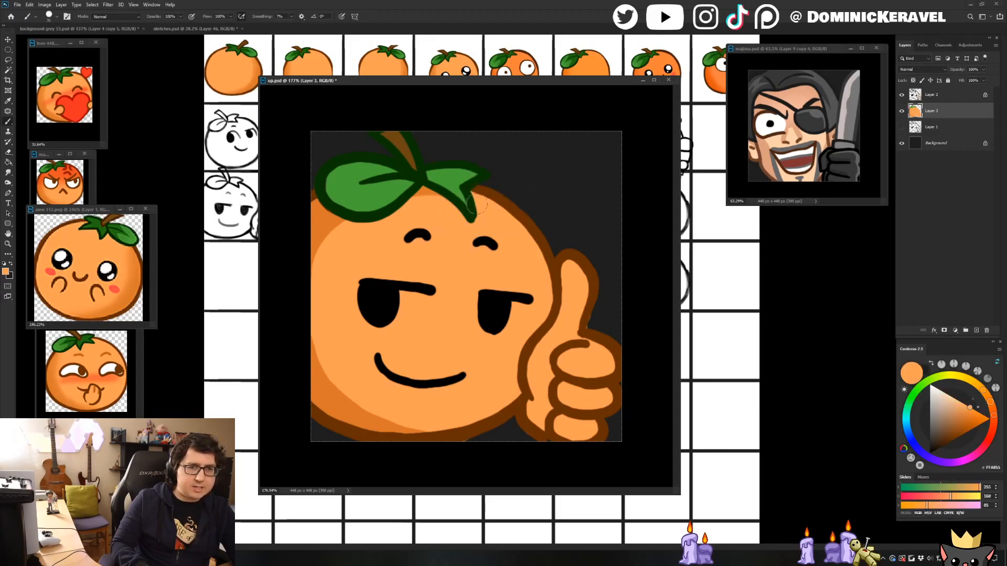
key("v")
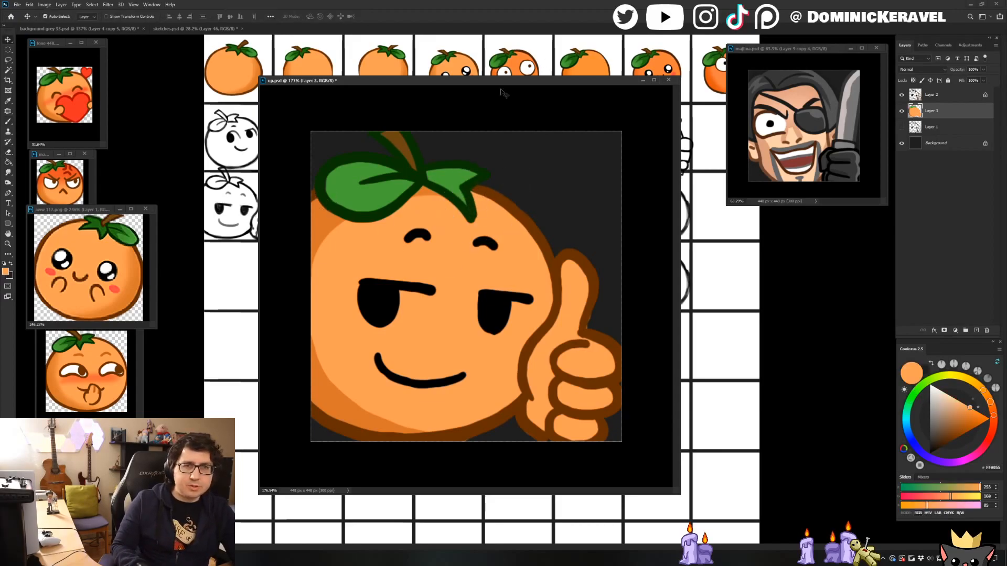
key("b")
left_click(352, 195, "alt")
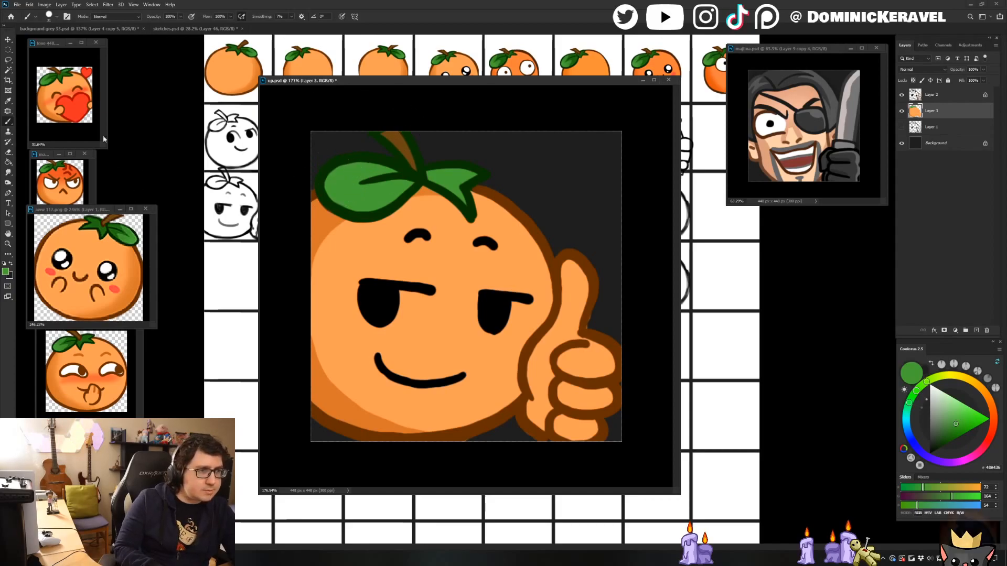
Sample the dark brown stem outline (RGB 74, 34, 0) from the heart-hugging orange reference.
left_click(74, 43)
scroll(74, 50, "up", 4)
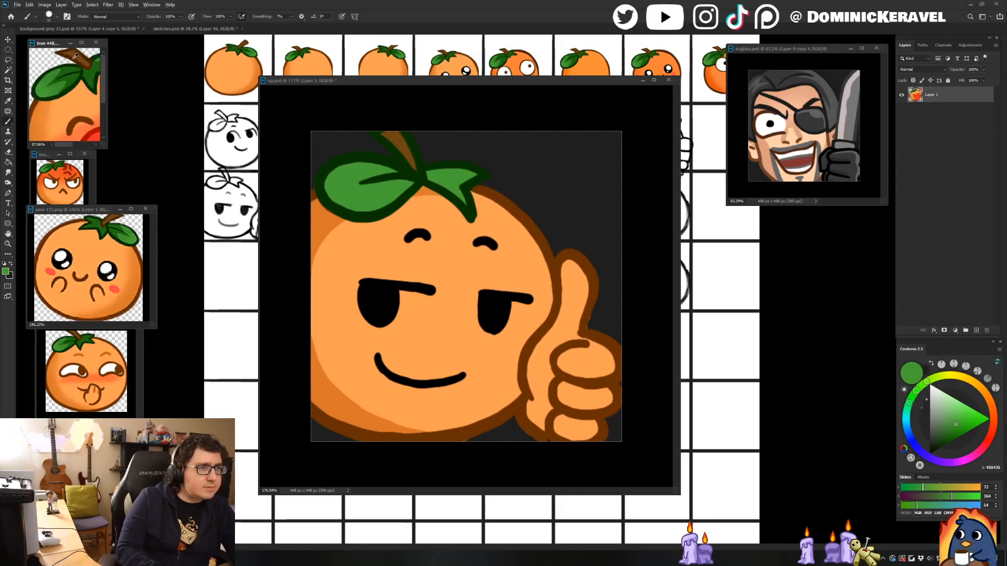
left_click(75, 55, "alt")
scroll(75, 55, "down", 4)
key("v")
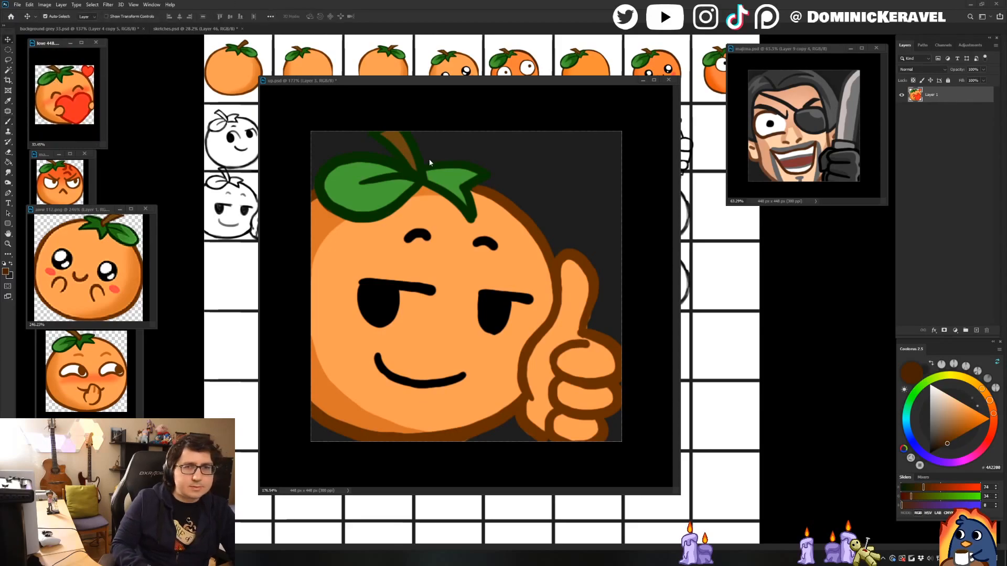
Repaint the stem outline of the thumbs-up orange in the sampled dark brown, then resample the leaves' dark green outline.
left_click(429, 163)
left_click(426, 157)
key("b")
mouse_move(401, 123)
left_mouse_down()
mouse_move(416, 181)
mouse_move(416, 162)
mouse_move(423, 170)
mouse_move(373, 134)
mouse_move(426, 179)
mouse_move(394, 152)
mouse_move(418, 167)
left_mouse_up()
key("bracketleft")
key("bracketleft")
key("bracketleft")
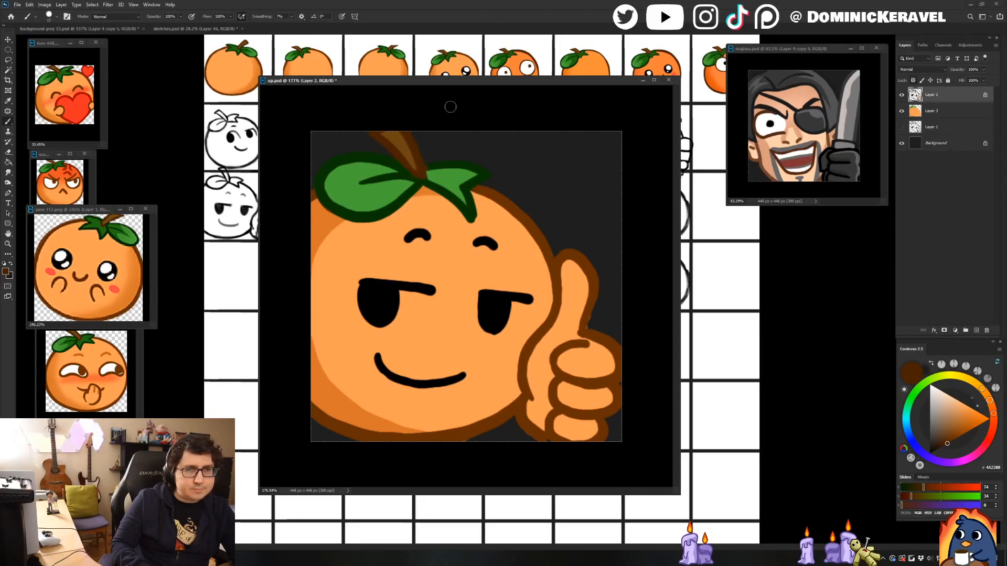
left_click(429, 166, "alt")
key("v")
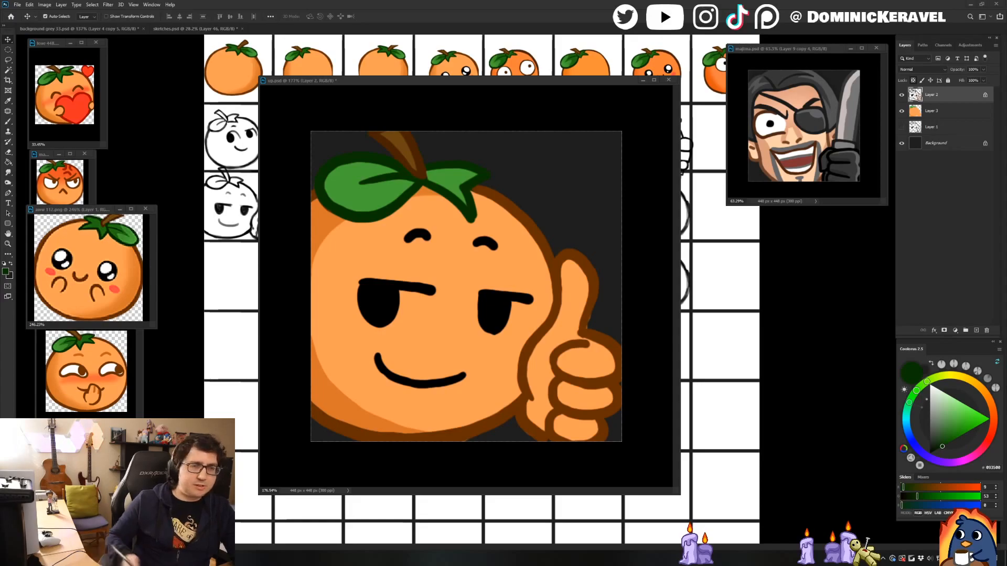
left_click_drag(366, 82, 370, 83)
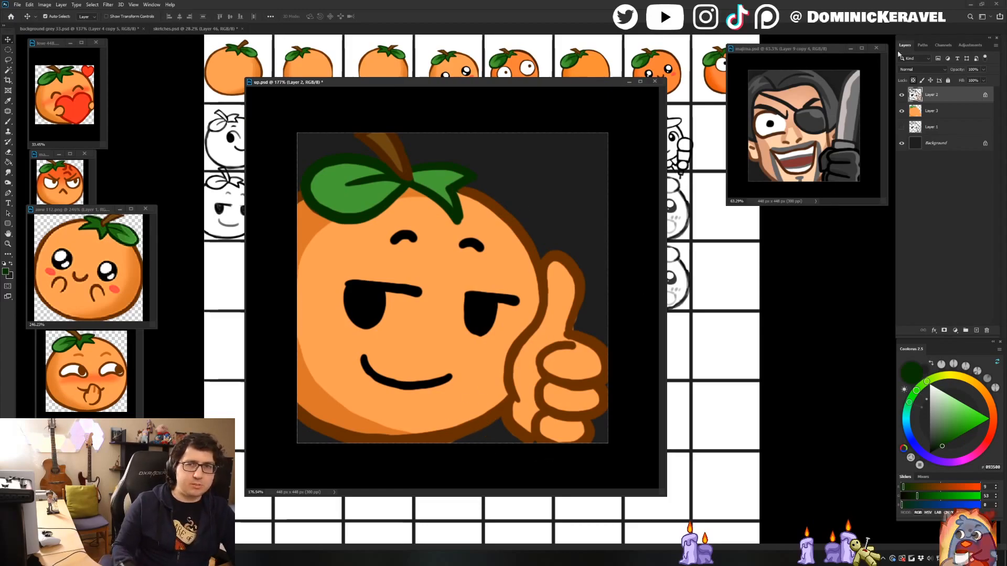
left_click(914, 80)
scroll(914, 81, "up", 1)
key("e")
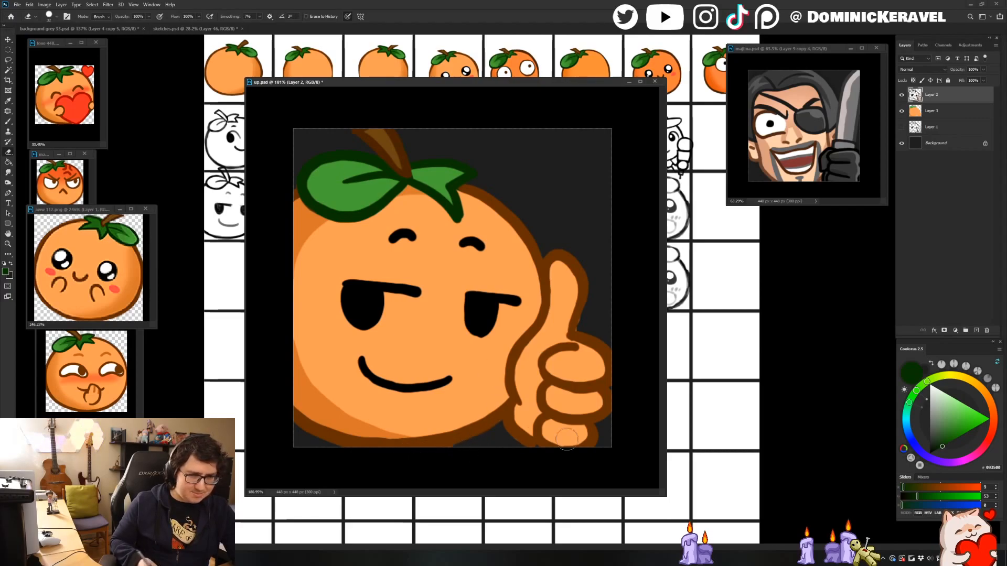
key("b")
left_click(540, 439, "alt")
key("e")
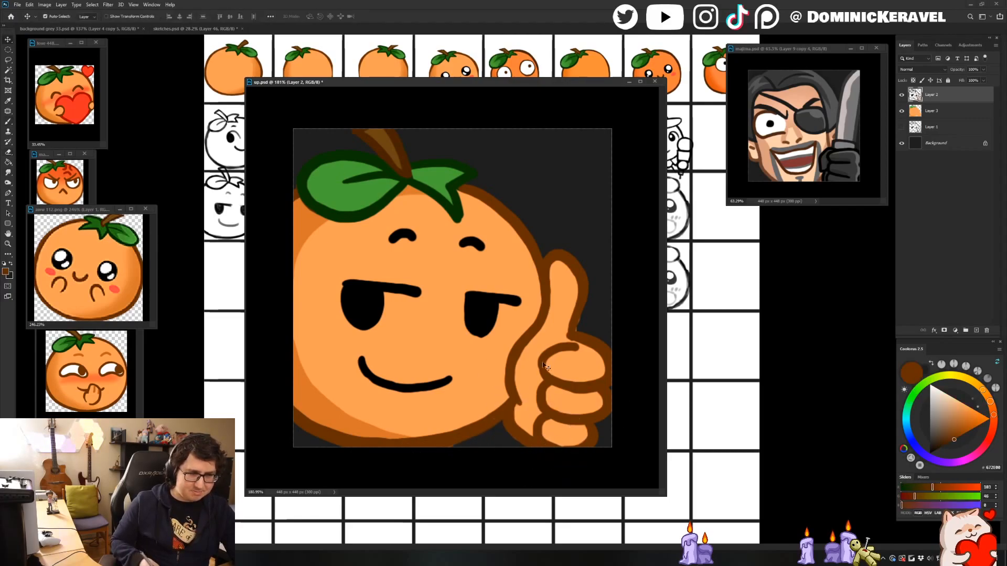
key("alt+bracketleft")
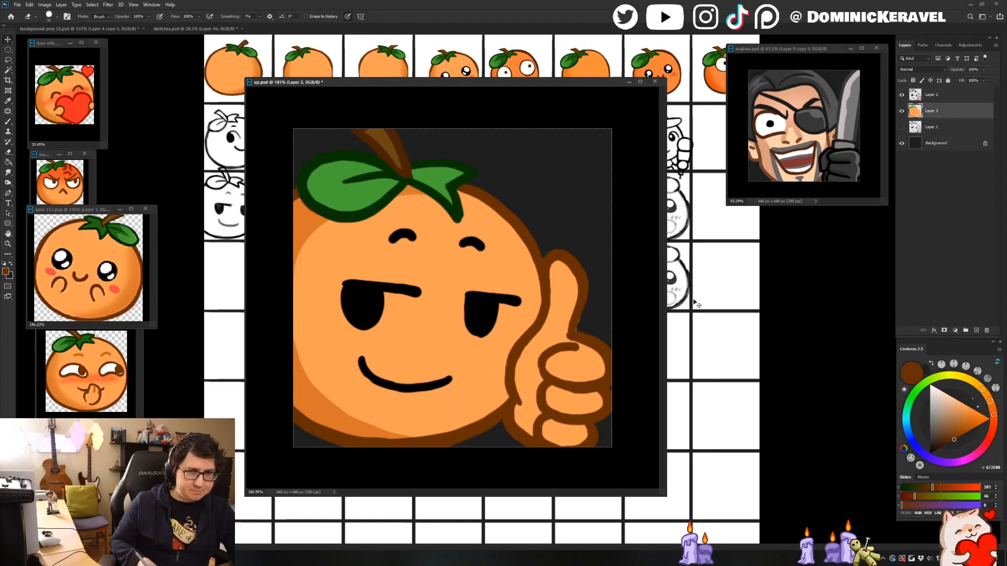
key("alt+bracketright")
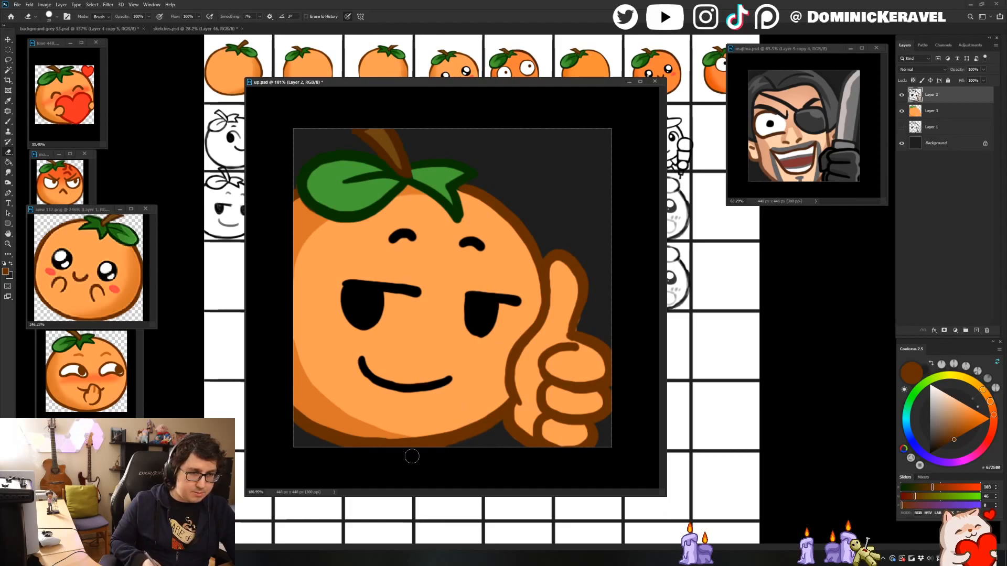
key("v")
key("e")
key("v")
Try a near-white (RGB 254, 253, 252) highlight on the thumbs-up orange's left eye.
key("b")
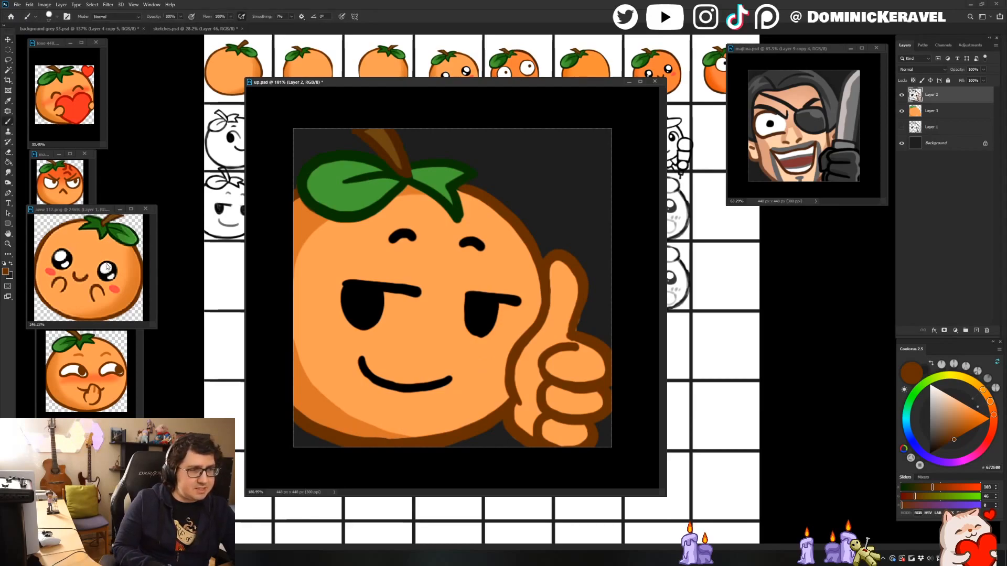
key("x")
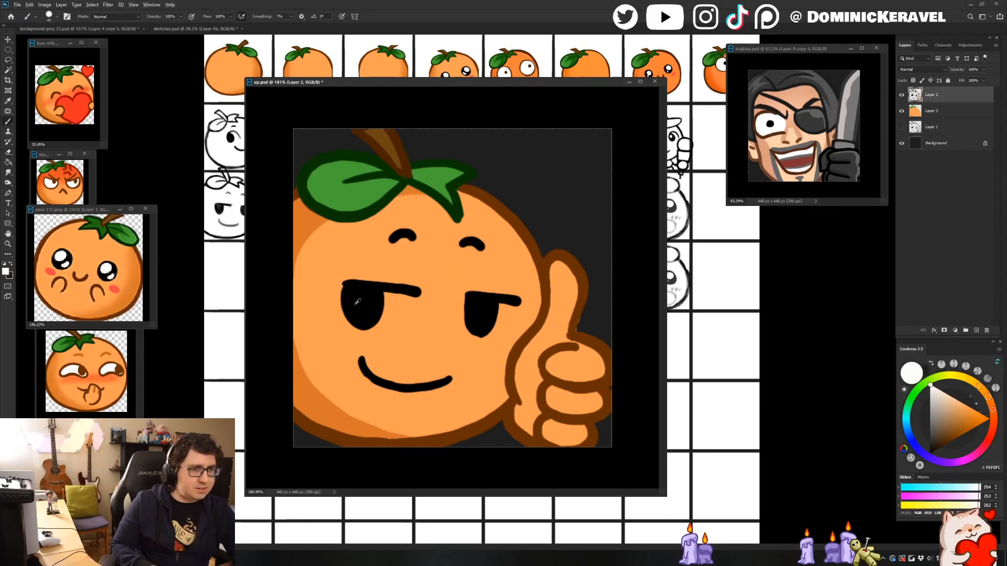
left_click_drag(354, 297, 380, 304)
Fill the eyes and eyelid lines on the line-art layer with a brown slightly darker than the body outline.
left_click(121, 373, "alt")
key("v")
left_click(499, 269)
key("g")
left_click(433, 297)
key("Return")
left_click(926, 93)
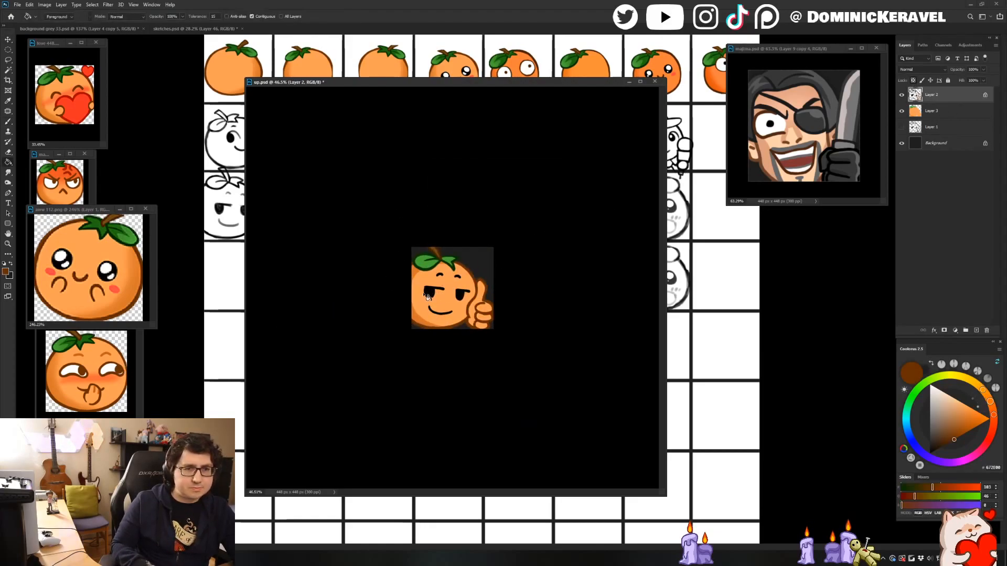
left_click_drag(954, 438, 948, 443)
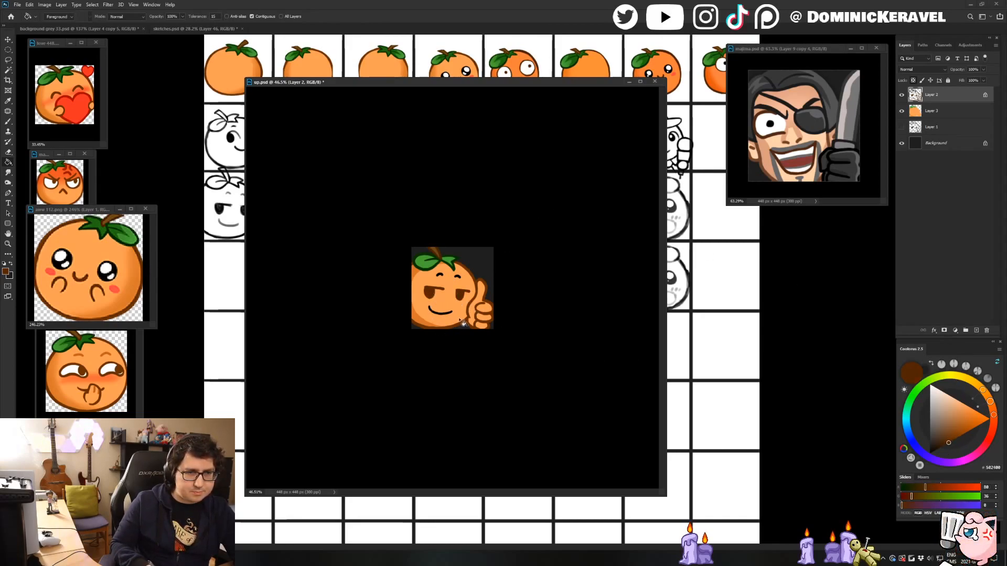
Sample the outline brown (RGB 103, 46, 0) and fill the smile and both eyebrows with it.
scroll(446, 304, "up", 3)
key("b")
left_click(452, 341, "alt")
key("g")
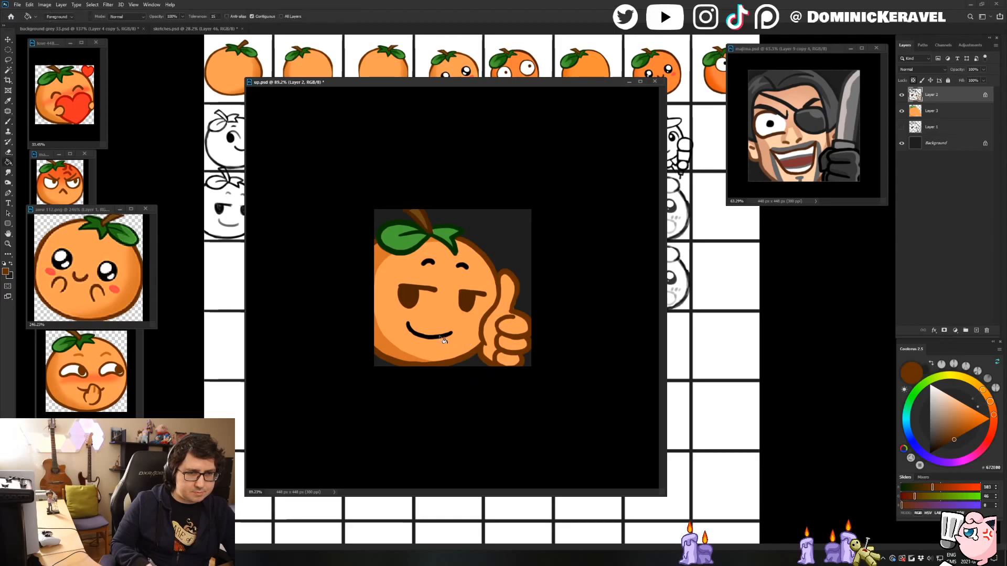
left_click(429, 262)
Sample the body's shadow orange (RGB 219, 116, 42), duplicate the colour layer with the original hidden, and select the light orange areas.
key("b")
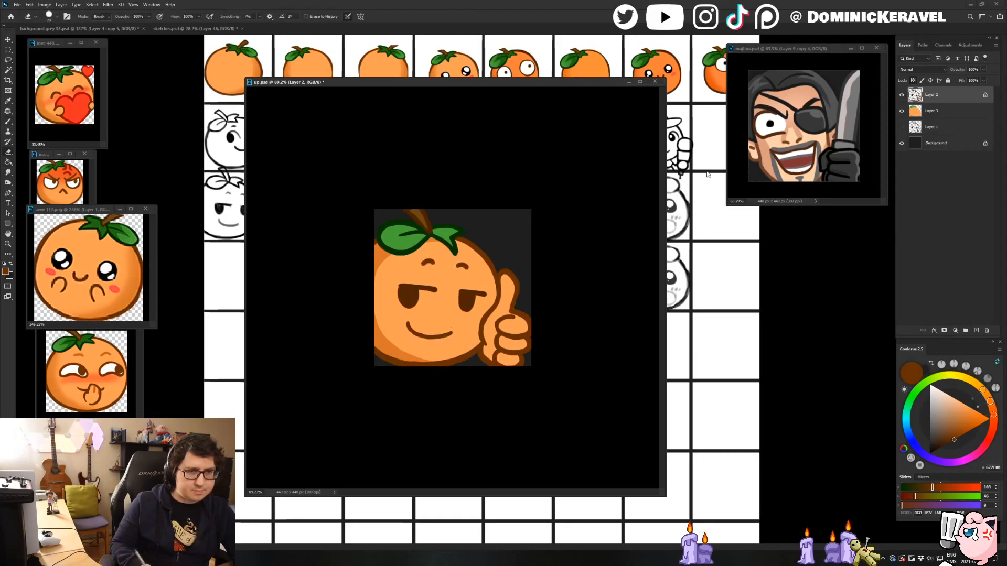
left_click(393, 349, "alt")
left_click(513, 328, "ctrl")
key("g")
key("ctrl+j")
key("w")
left_click(911, 107, "ctrl")
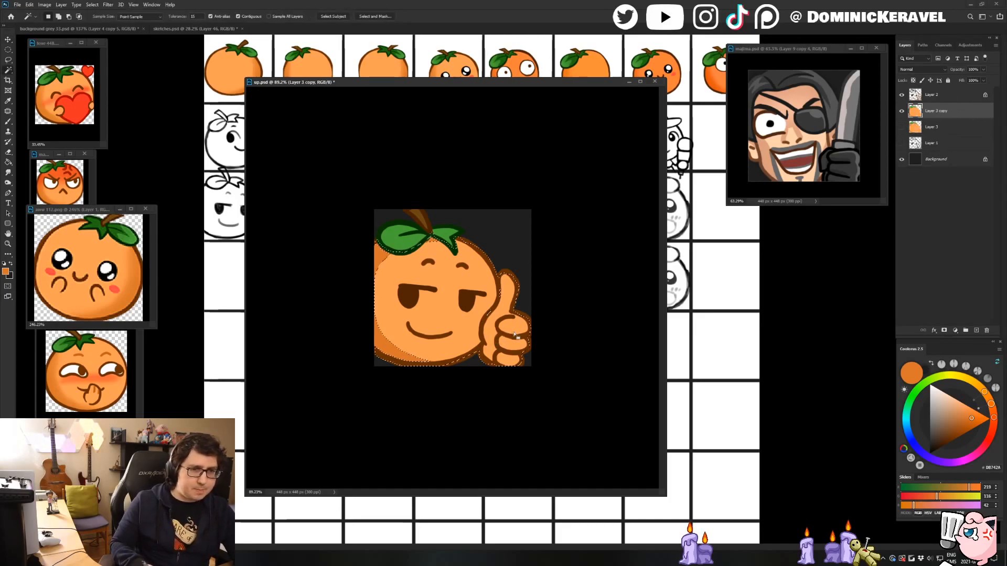
Brush shadow orange along the hand's inner edge and under the fingers within the selection, then clear the selection.
key("b")
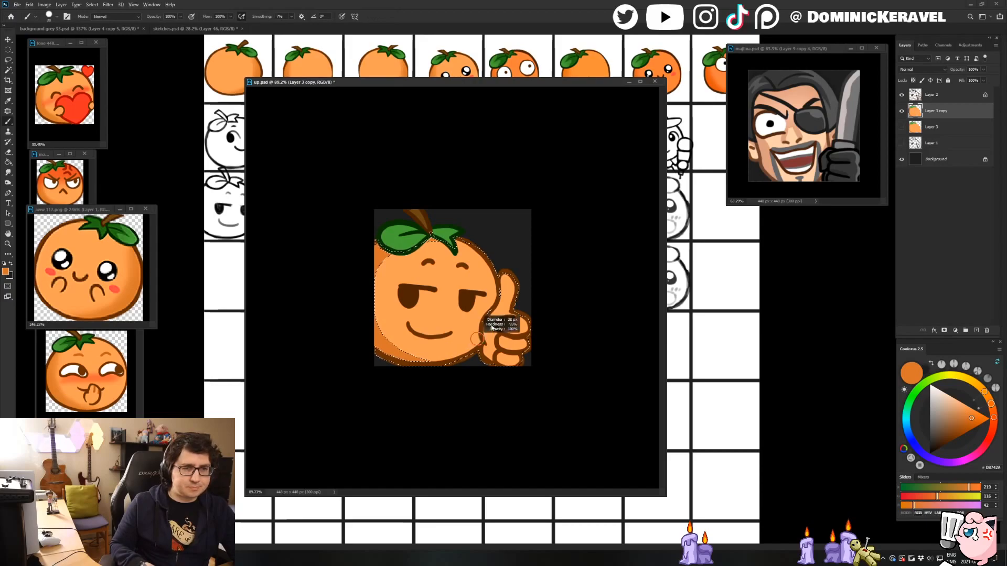
left_click_drag(496, 326, 496, 366)
key("ctrl+z")
left_click_drag(483, 327, 488, 350)
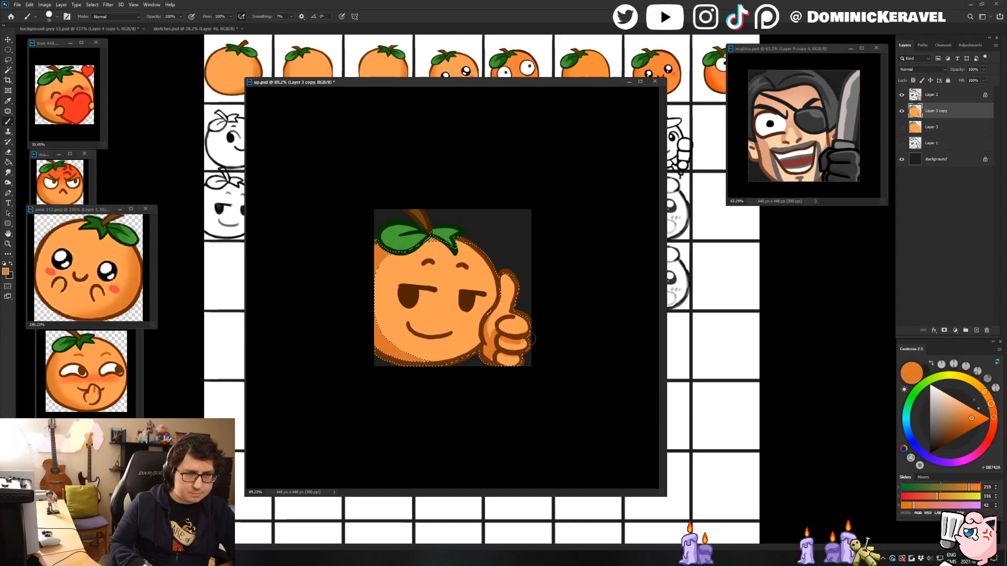
key("ctrl+d")
left_click_drag(622, 220, 547, 254)
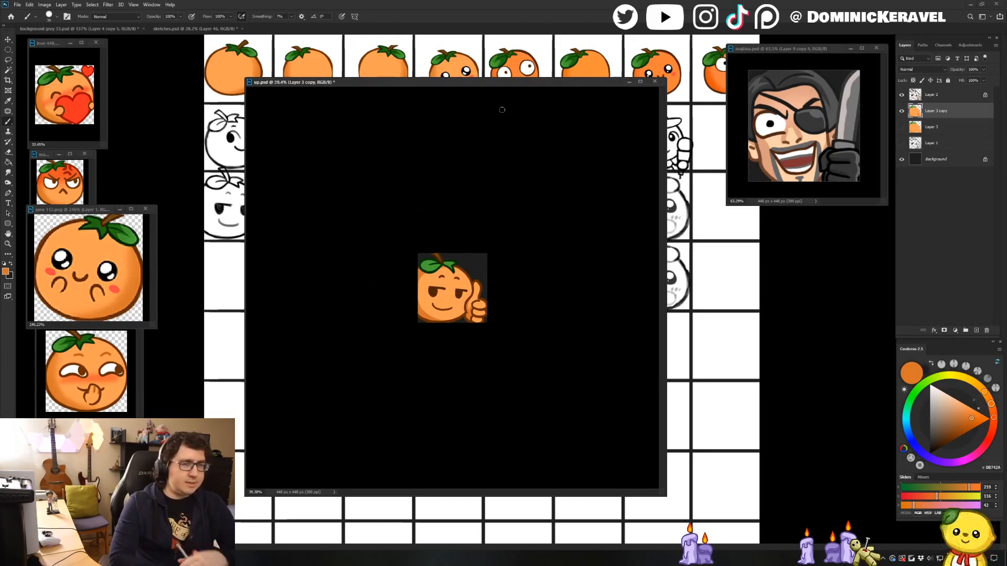
key("v")
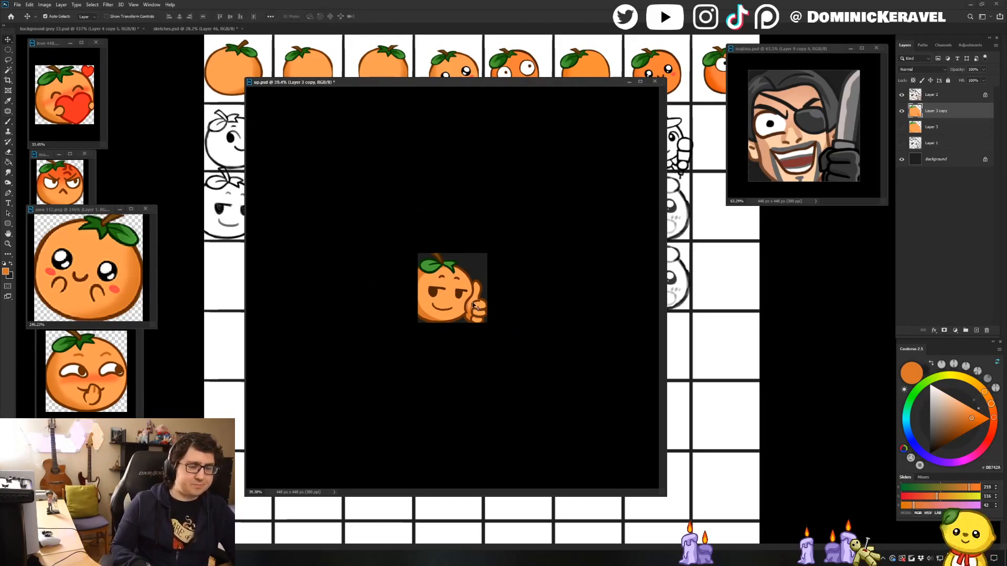
Return to the line-art layer, sample the eyes' dark brown and touch up the edge of the eye nearer the thumb.
scroll(475, 303, "up", 1)
left_click(476, 303, "ctrl")
scroll(476, 303, "up", 2)
key("b")
right_click(476, 303)
key("Escape")
left_click(480, 303, "alt")
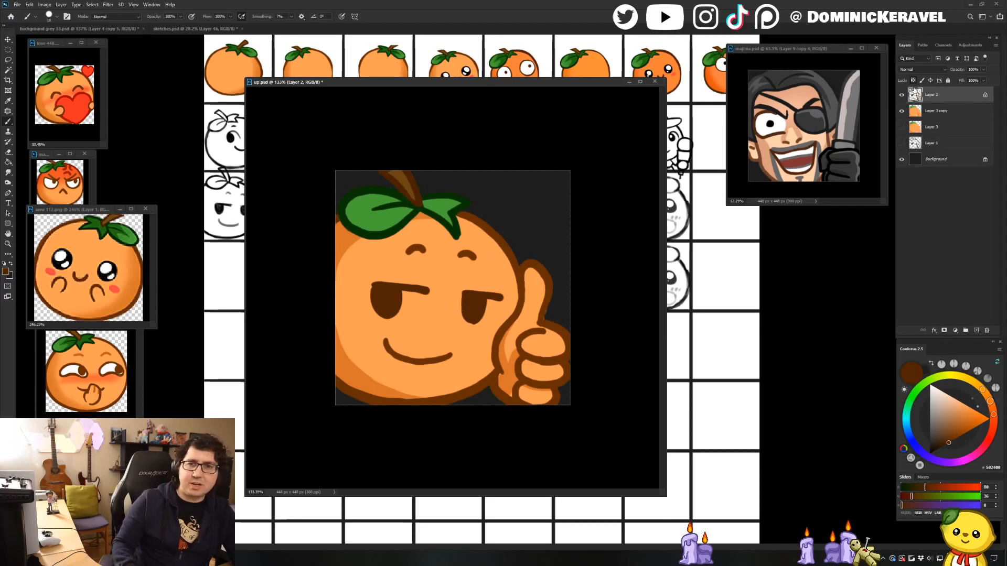
left_click_drag(464, 299, 465, 312)
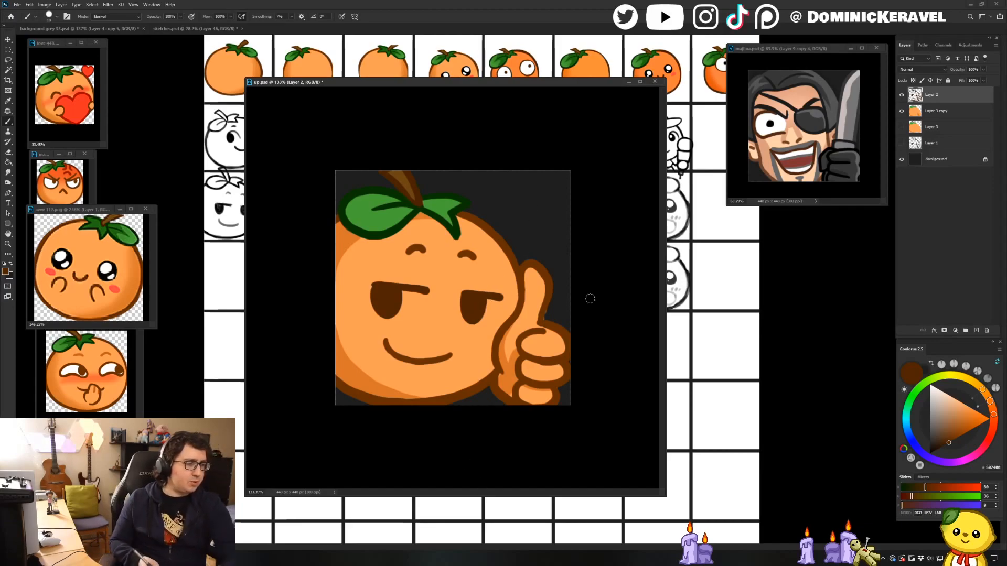
key("v")
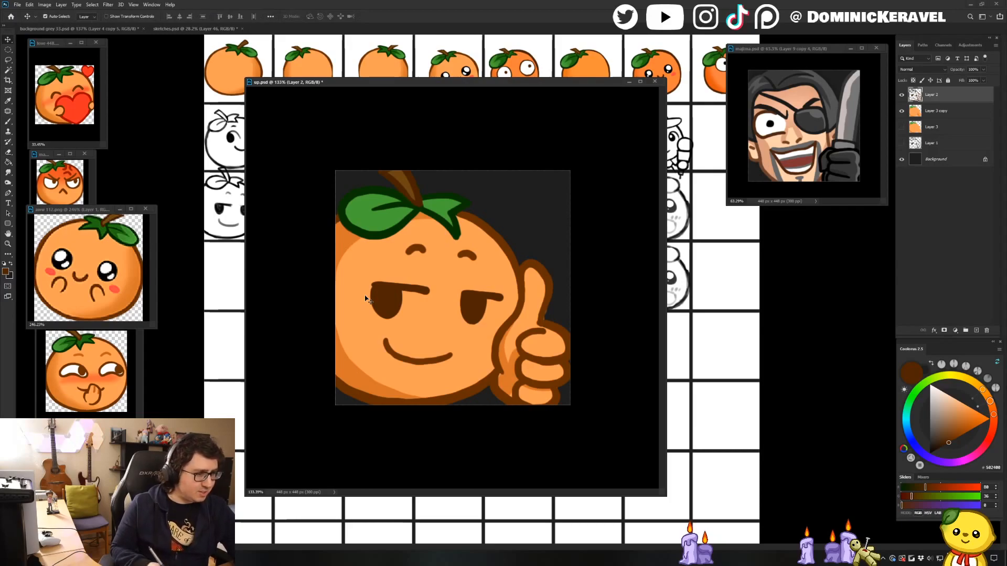
Sample the outline brown (RGB 103, 46, 0), touch up the thumb's outer outline and save the file.
key("b")
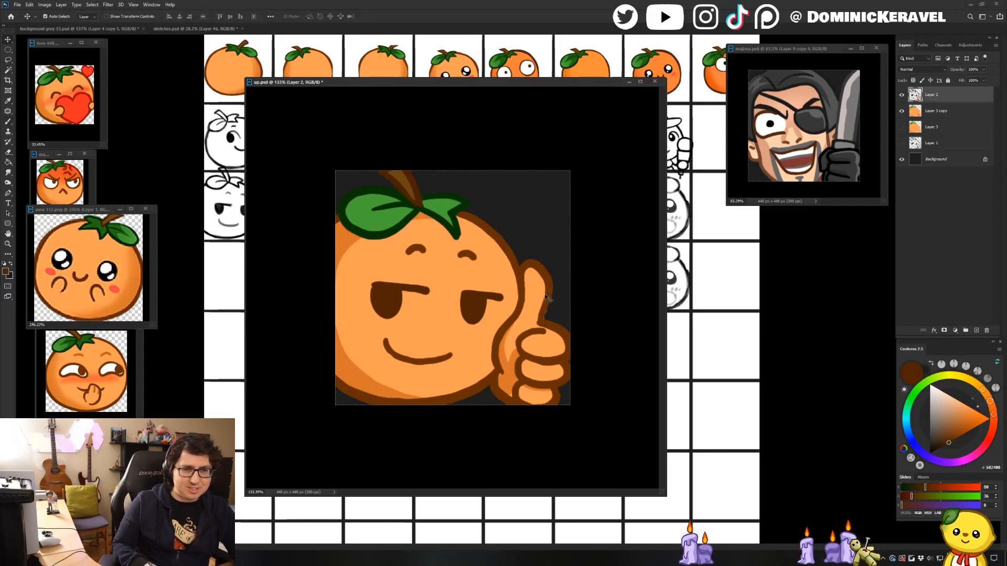
left_click(548, 295, "alt")
key("v")
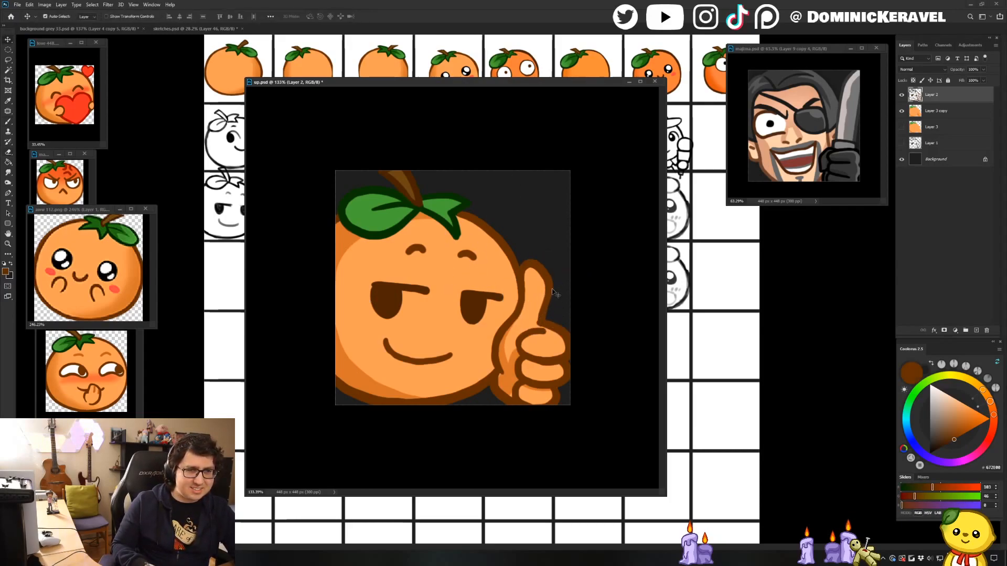
key("b")
key("v")
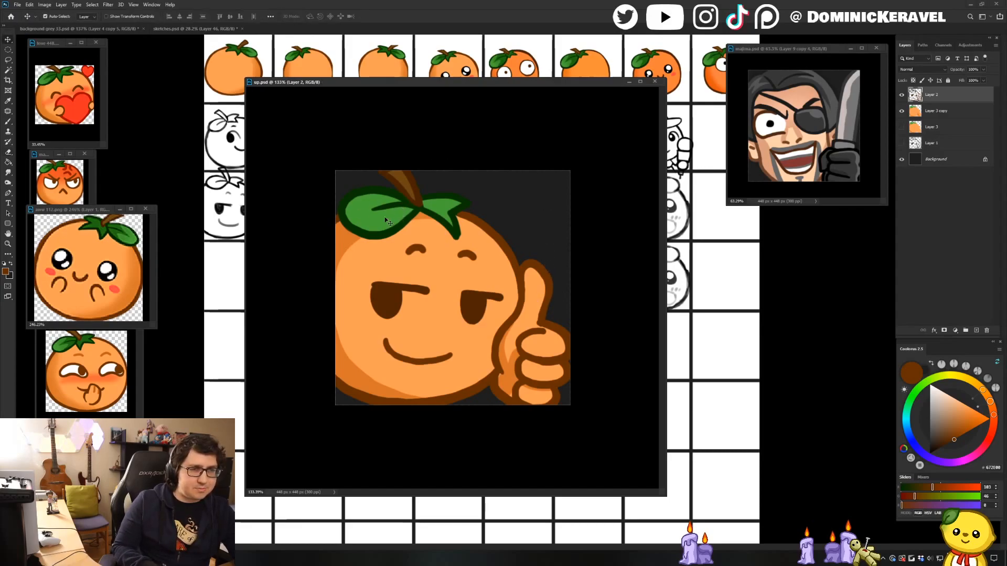
Sample the body's shadow orange (RGB 219, 116, 42) and touch up the body's lower edge.
key("b")
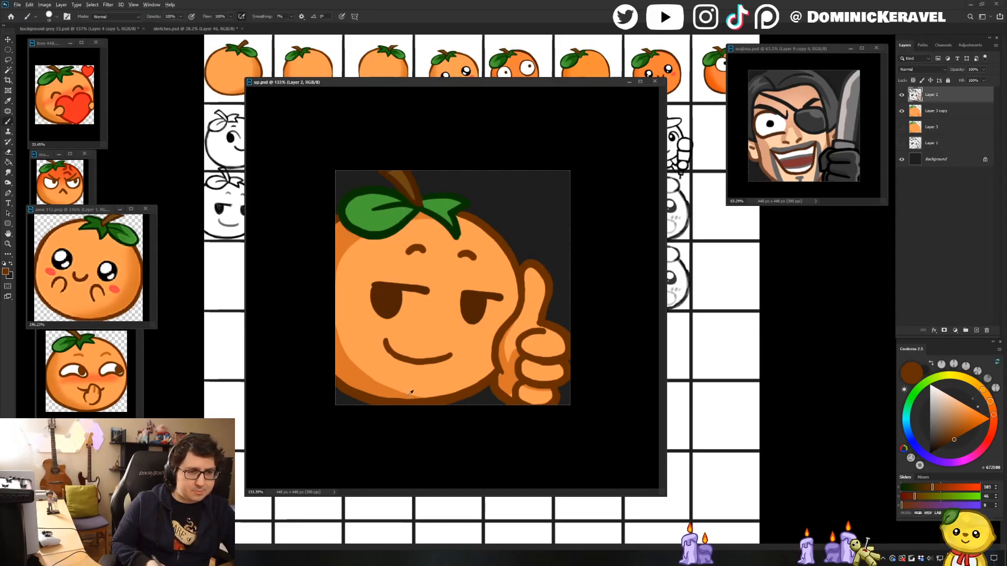
left_click(444, 385, "alt")
key("v")
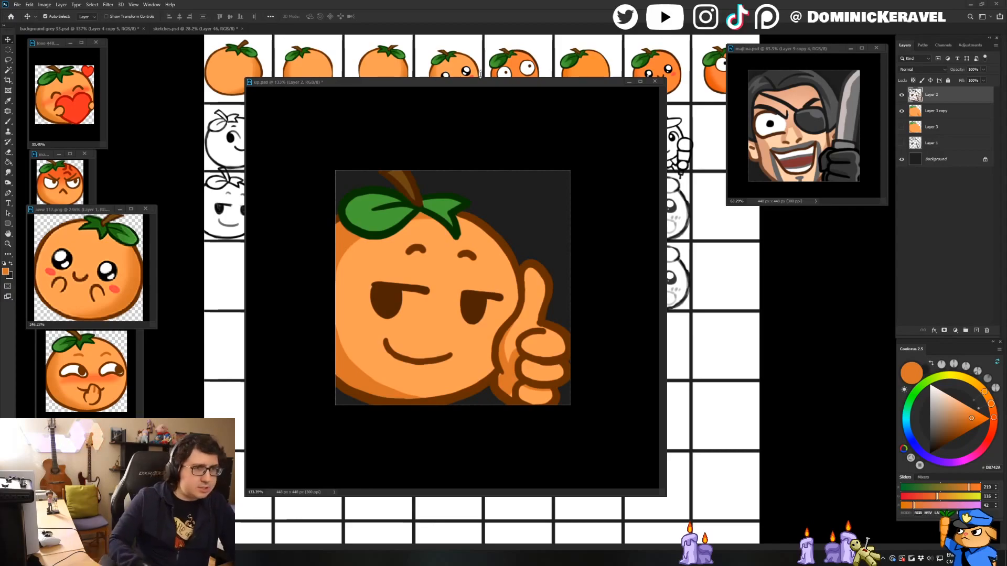
left_click_drag(475, 85, 483, 87)
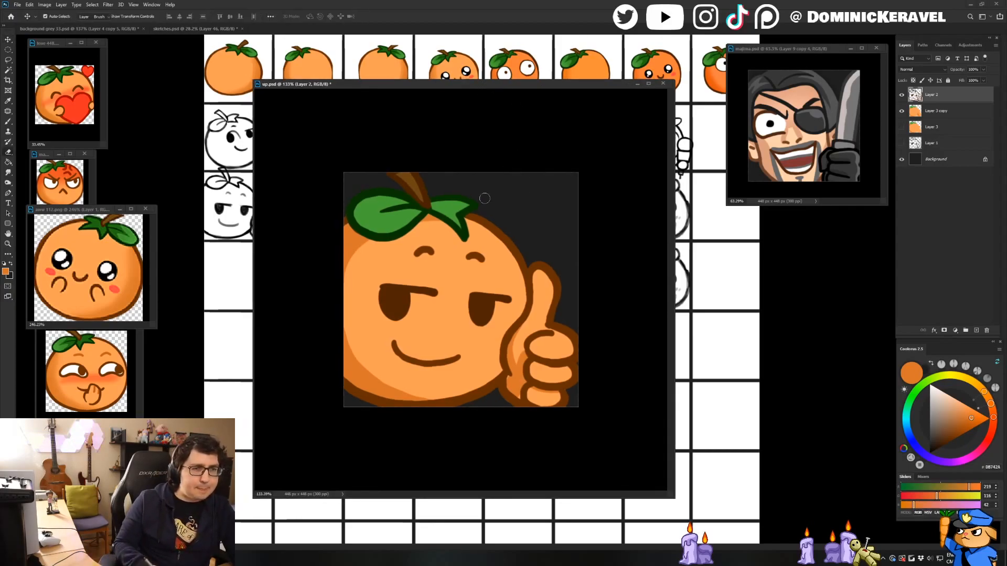
Merge copies of the line-art and colour layers into a single layer, keeping the separate originals hidden.
left_click(950, 113, "shift")
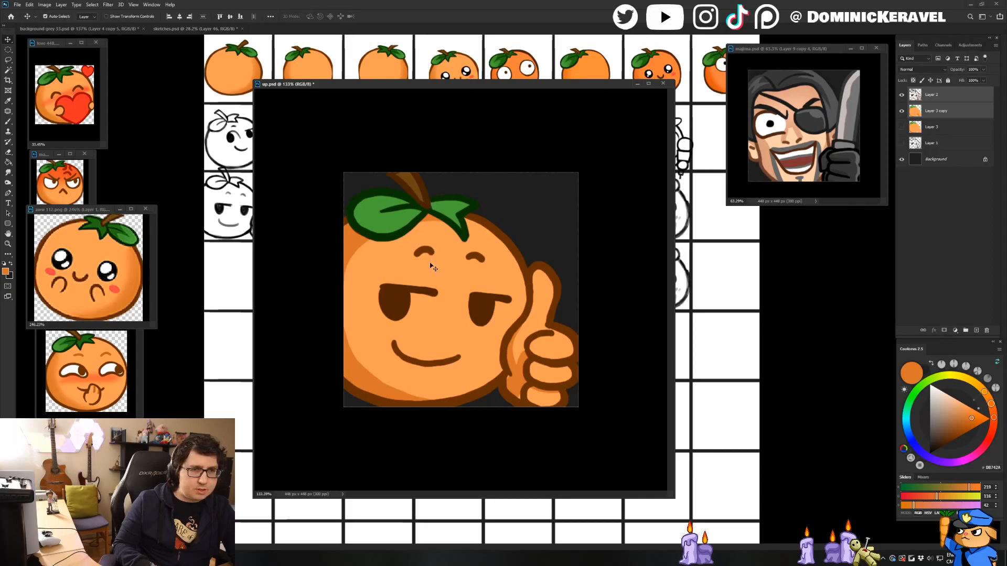
key("ctrl+e")
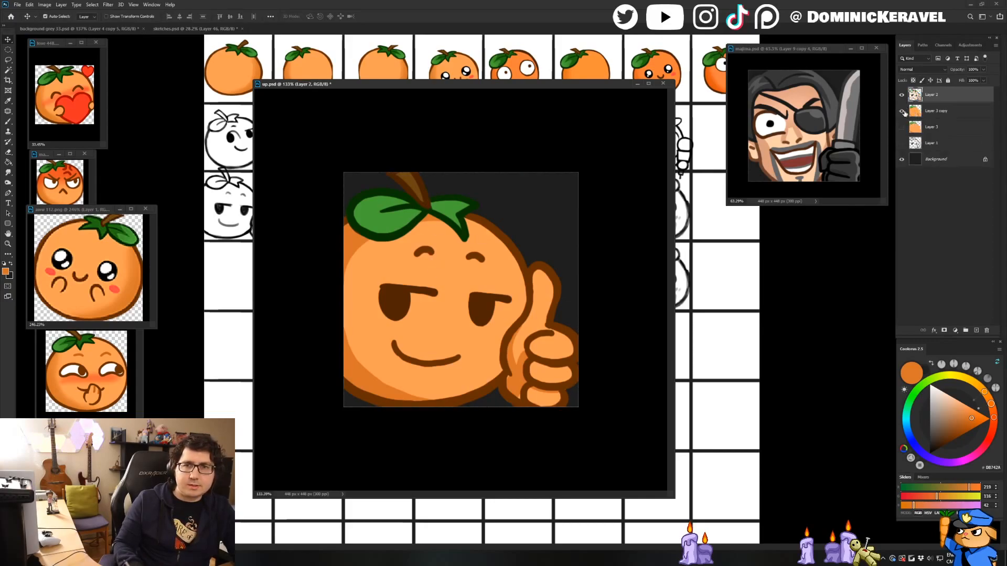
left_click(902, 112)
left_click(902, 112)
key("e")
key("v")
Sample the eyes' dark brown (RGB 80, 36, 0) and smooth the lower edge of the eye nearer the thumb.
scroll(499, 264, "down", 5)
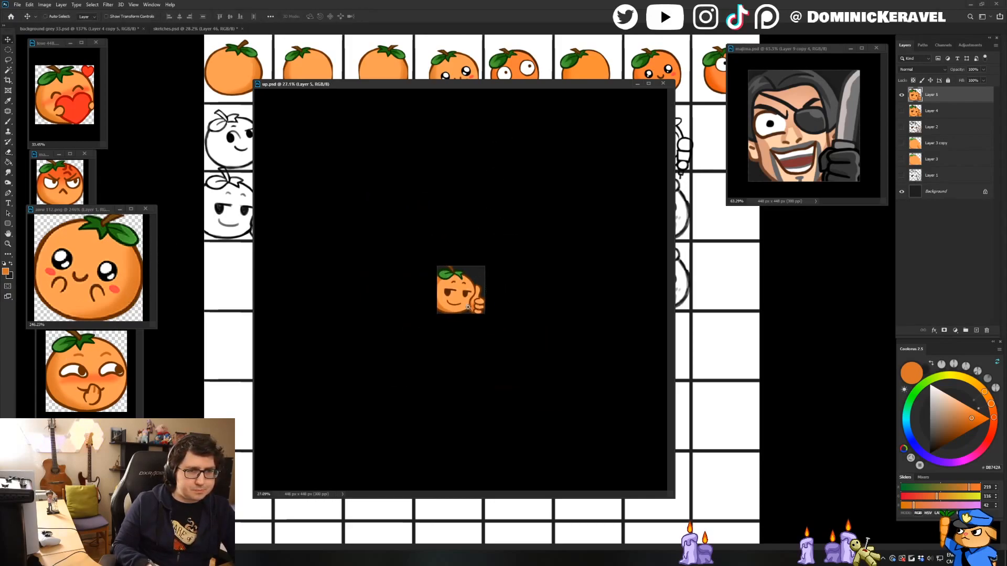
scroll(474, 265, "up", 3)
key("b")
left_click(475, 295, "alt")
scroll(472, 301, "up", 3)
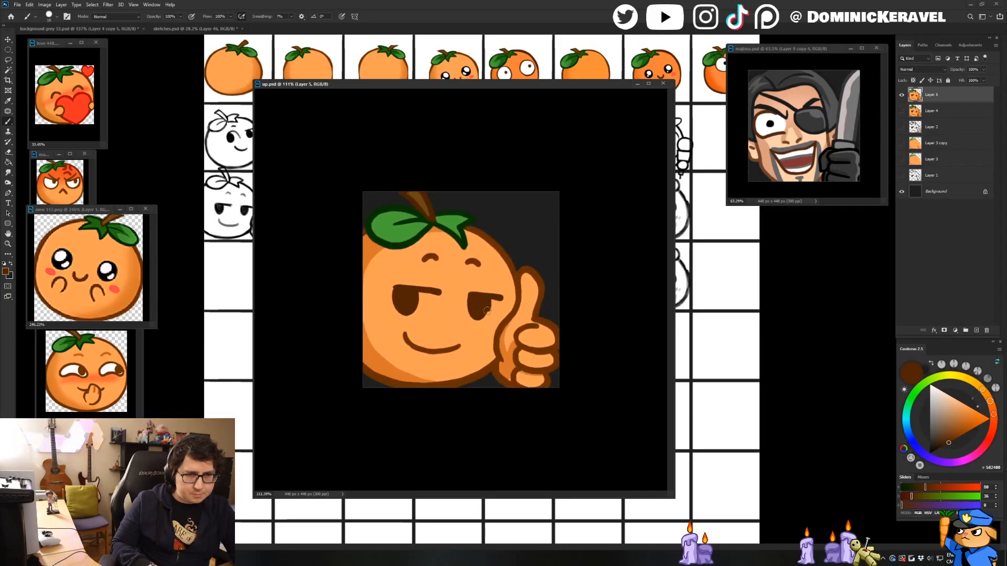
left_click_drag(472, 314, 480, 320)
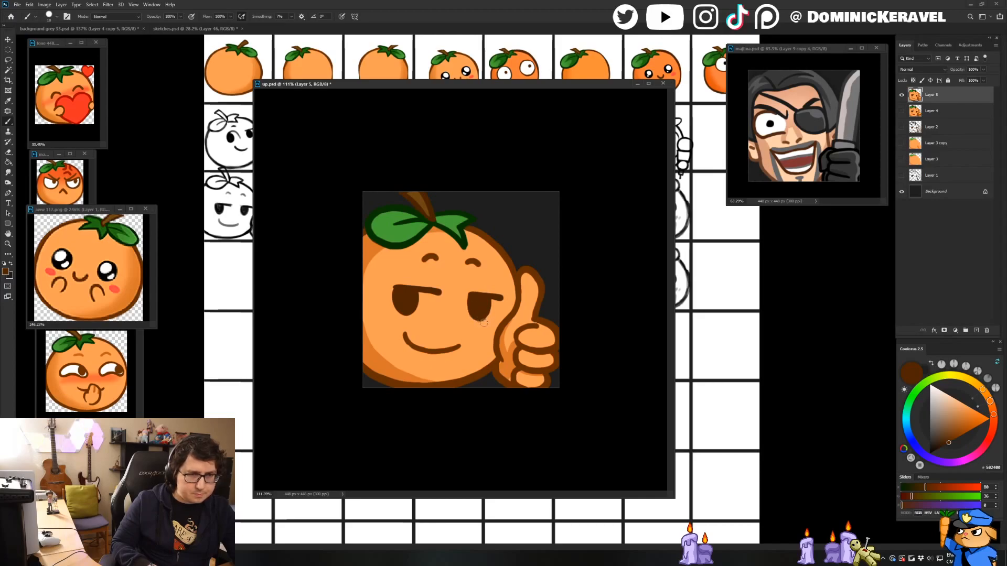
key("v")
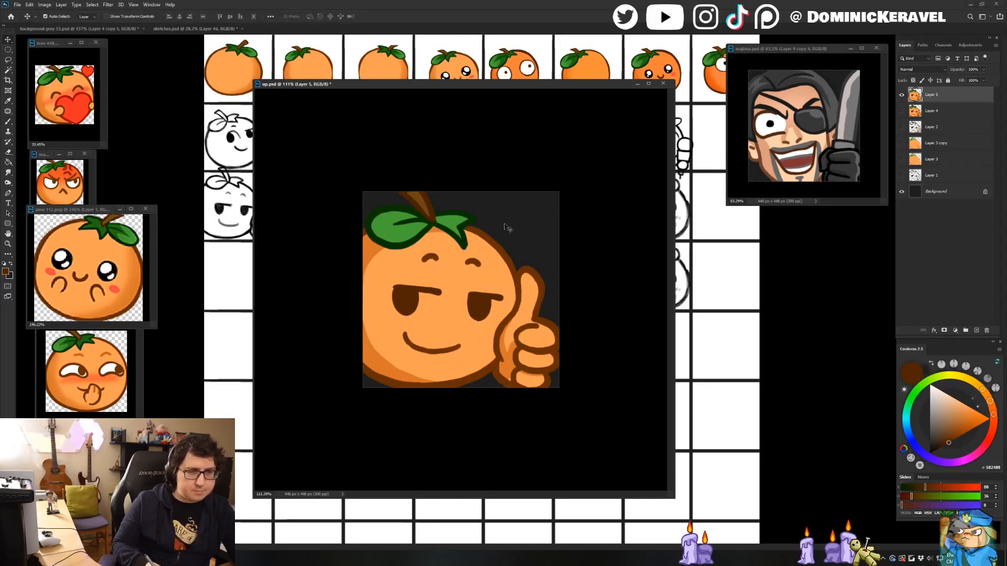
Set the brush colour to white (RGB 255, 255, 255) and dab a small round highlight into each eye.
scroll(512, 215, "down", 10)
key("e")
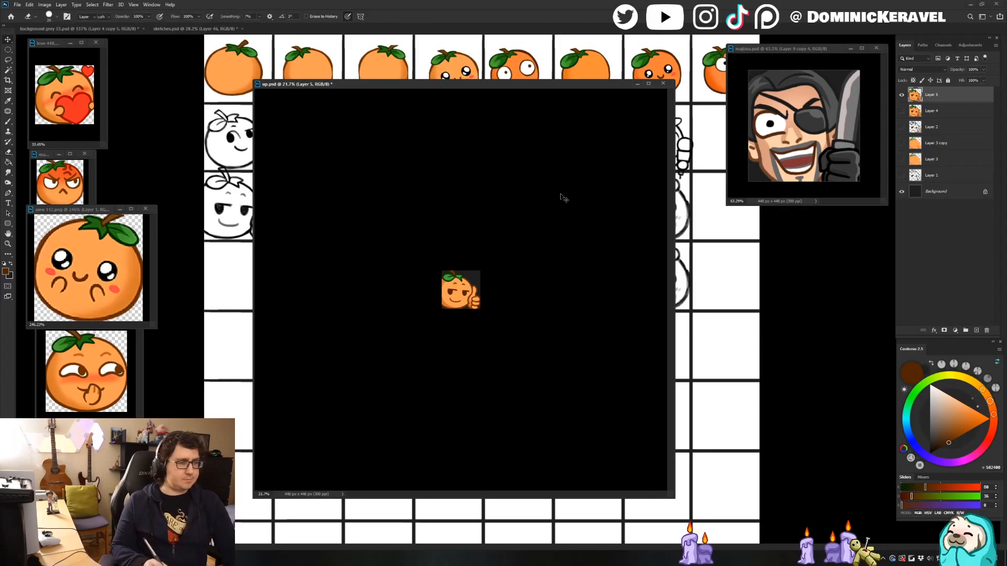
key("v")
scroll(517, 332, "up", 7)
left_click(930, 385)
key("b")
scroll(413, 235, "up", 2)
key("v")
key("b")
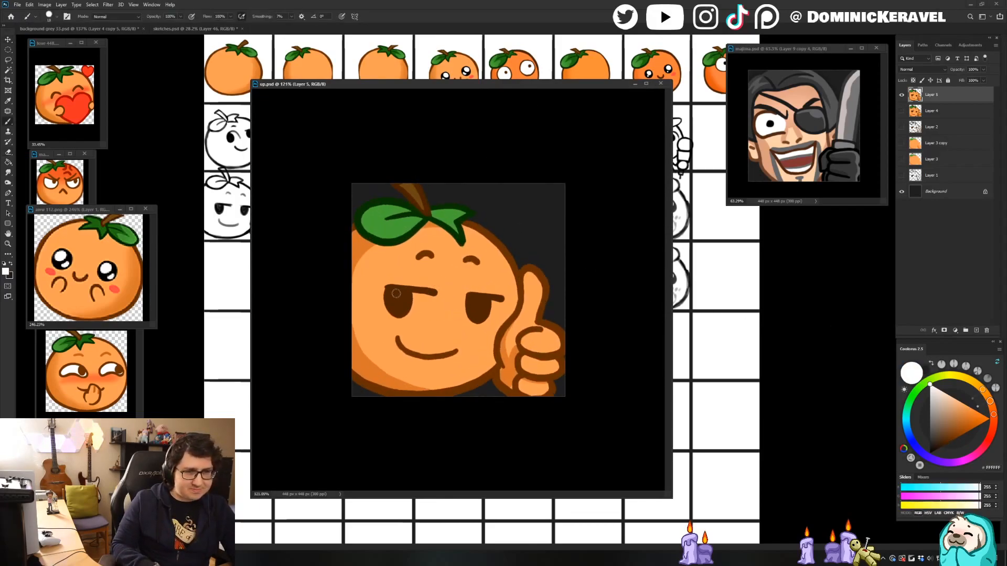
left_click(393, 298)
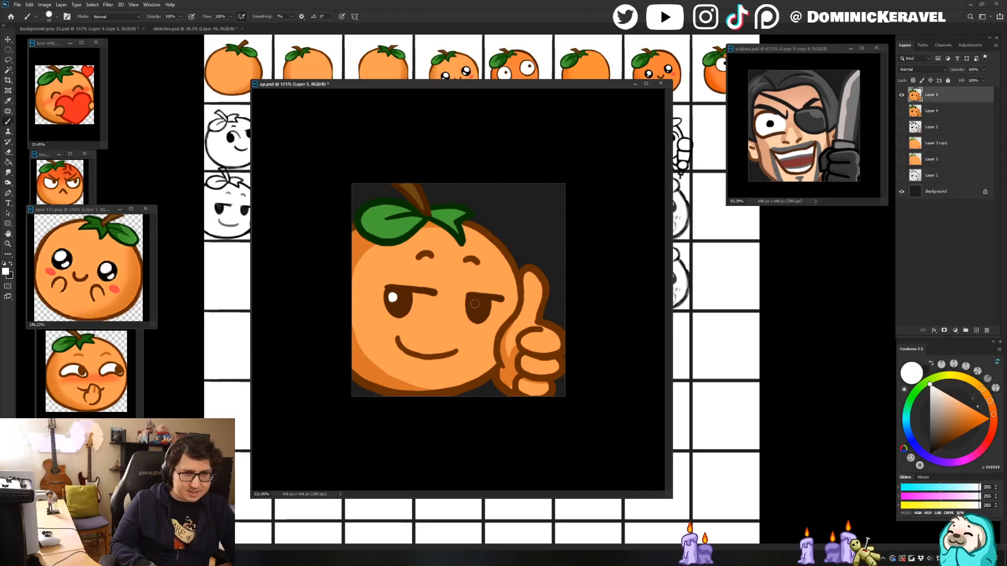
Resize the emote to 28 px, place a test copy in the background grey 33 document, and undo the resize.
left_click(164, 29)
left_click_drag(396, 86, 502, 95)
key("ctrl+alt+i")
type("28")
key("Return")
left_click_drag(299, 460, 307, 408)
left_click_drag(284, 365, 275, 377)
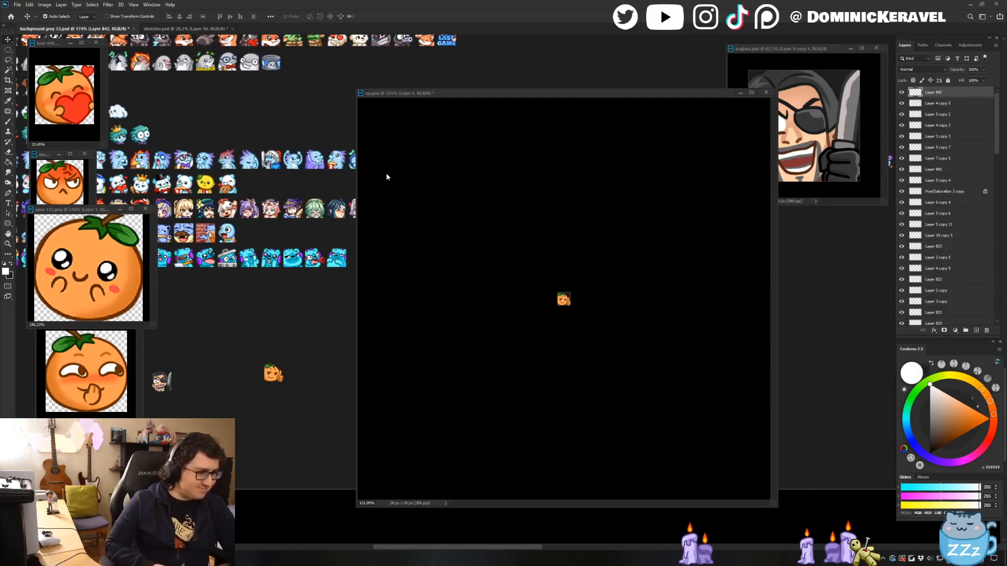
left_click(396, 326)
key("ctrl+z")
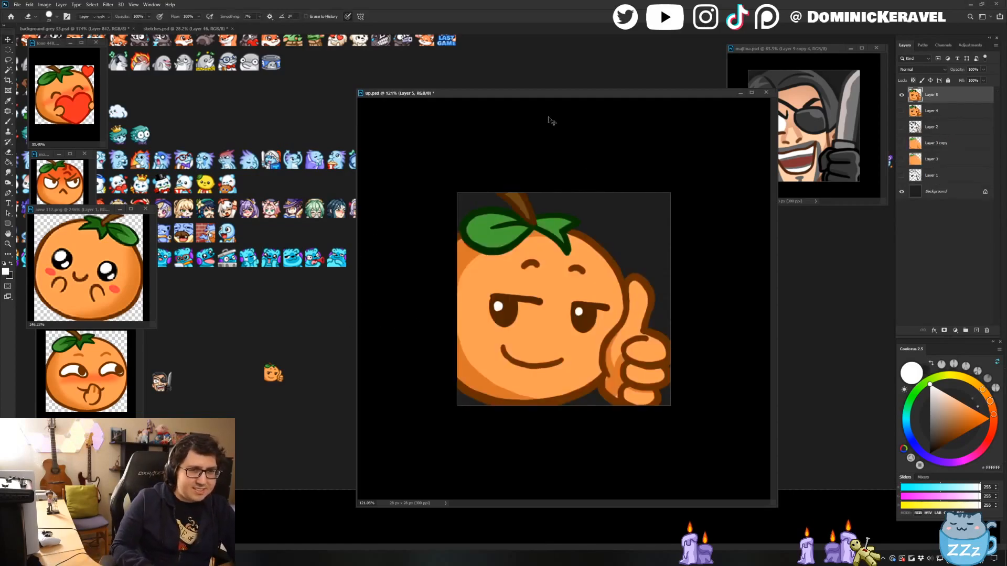
Reshape the highlight in the eye nearer the thumb, sampling the eye's dark brown (RGB 80, 36, 0) and white in turn.
left_click_drag(550, 94, 534, 100)
key("b")
mouse_move(583, 343)
left_mouse_down()
mouse_move(598, 340)
mouse_move(569, 340)
mouse_move(610, 319)
left_mouse_up()
left_click(574, 338, "alt")
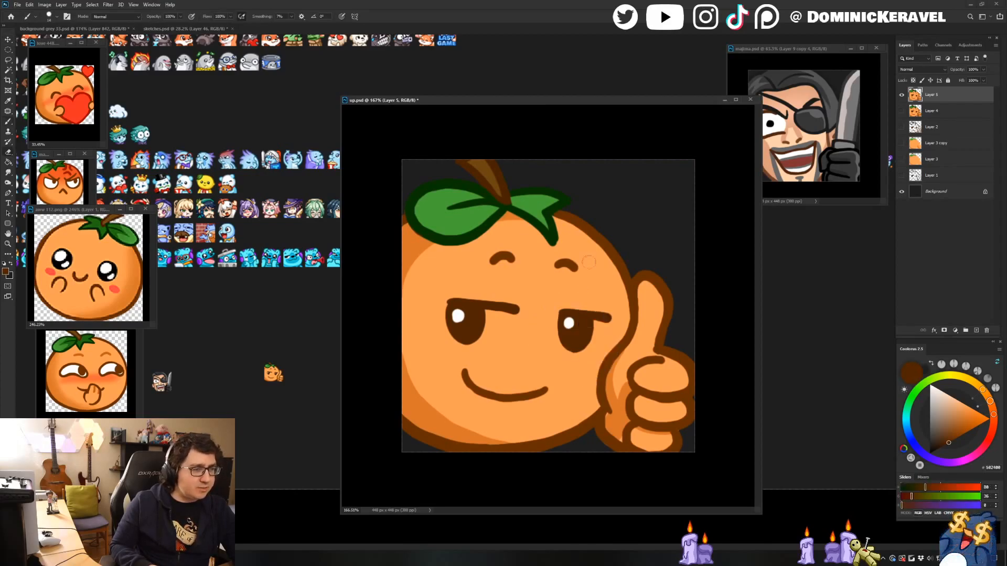
key("v")
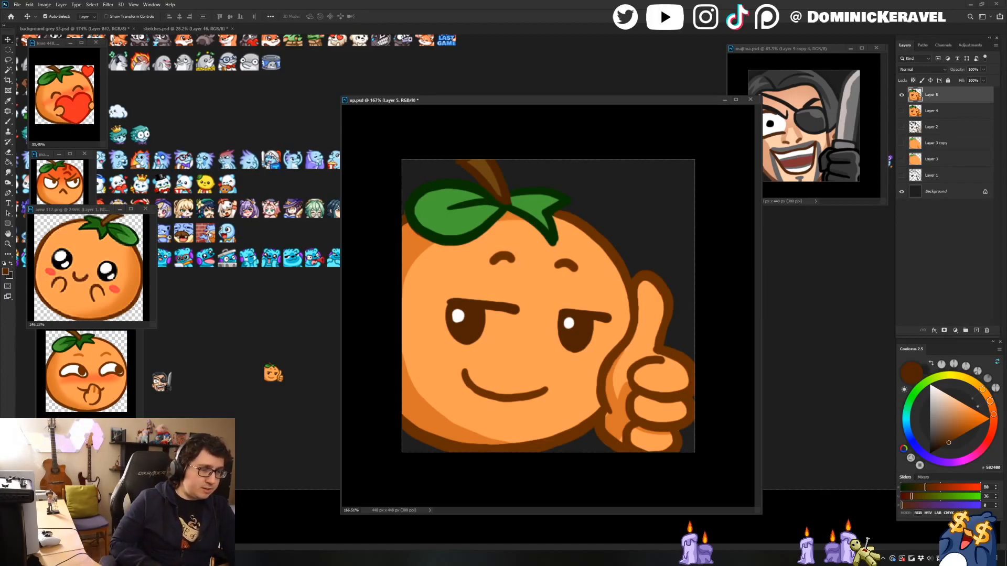
left_click_drag(446, 103, 444, 101)
key("b")
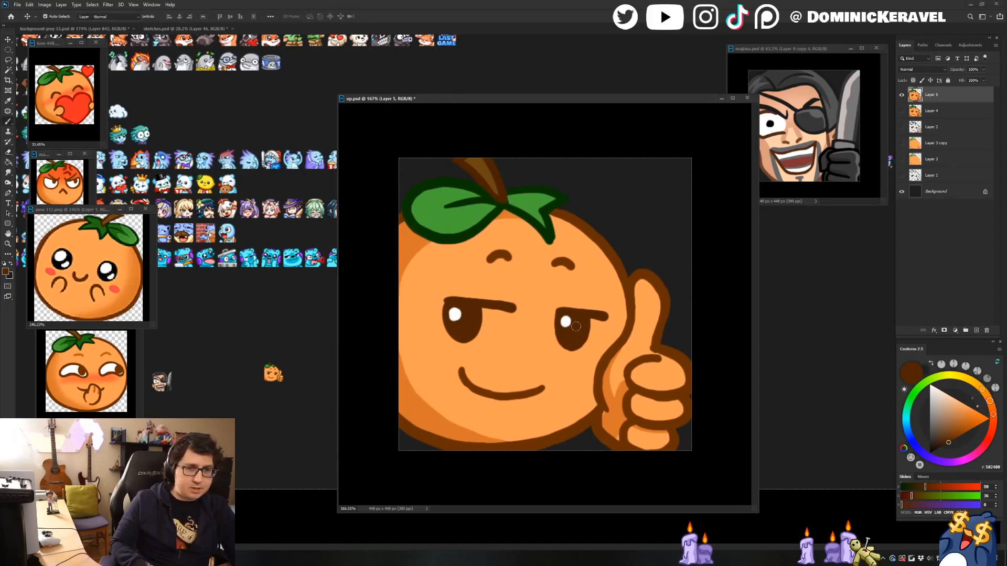
left_click(566, 321, "alt")
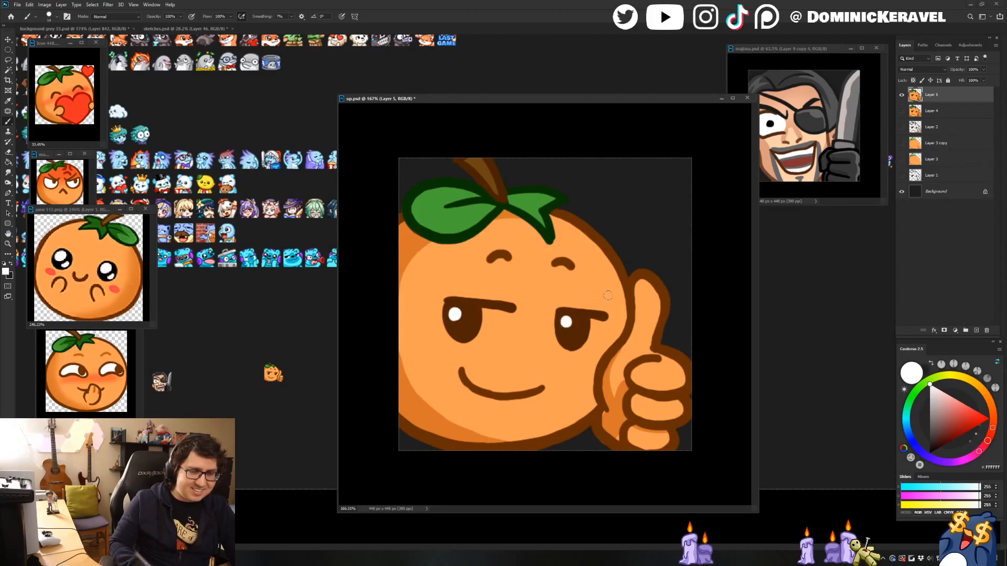
Sample the dark brown (RGB 80, 36, 0) and clean up the eye nearer the thumb around its highlight.
left_click(578, 342, "alt")
mouse_move(561, 351)
left_mouse_down()
mouse_move(593, 342)
mouse_move(577, 316)
left_mouse_up()
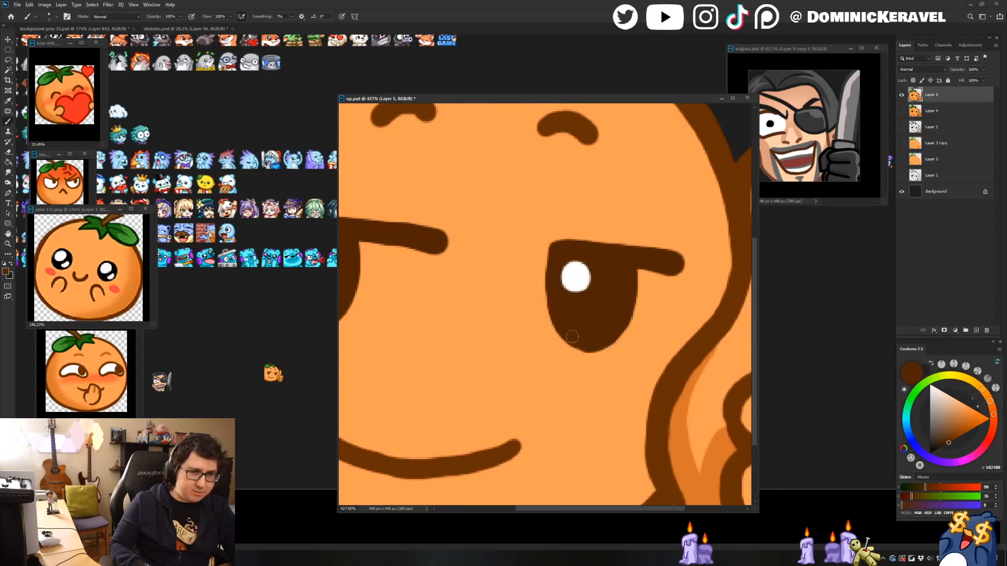
key("v")
key("b")
Refine the dark brown shape and highlight of the eye farther from the thumb, and save the file.
left_click_drag(560, 271, 647, 262)
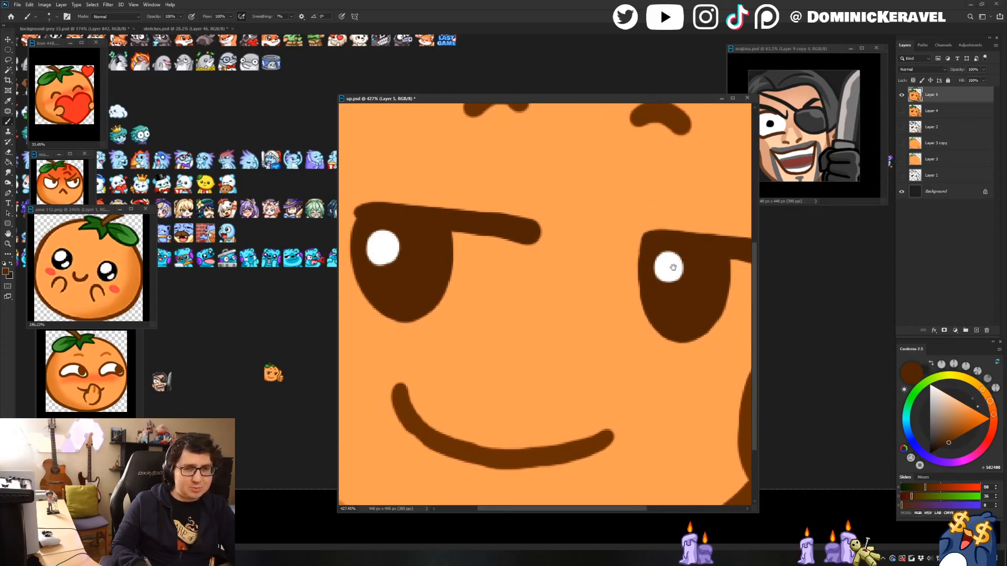
mouse_move(678, 241)
left_mouse_down()
mouse_move(422, 261)
mouse_move(424, 321)
left_mouse_up()
left_click_drag(420, 268, 437, 352)
left_click_drag(418, 314, 420, 322)
key("e")
key("ctrl+s")
Place a second 28 px test copy of the emote beside the first one, undoing the resize of the original.
key("ctrl+alt+i")
type("28")
key("Return")
key("v")
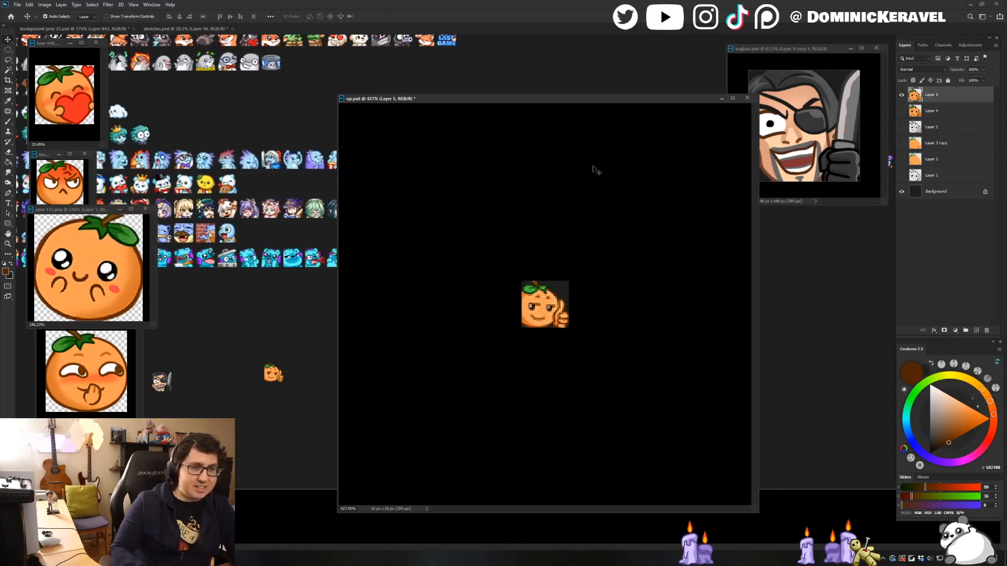
left_click_drag(294, 334, 260, 330)
left_click(385, 307)
key("ctrl+z")
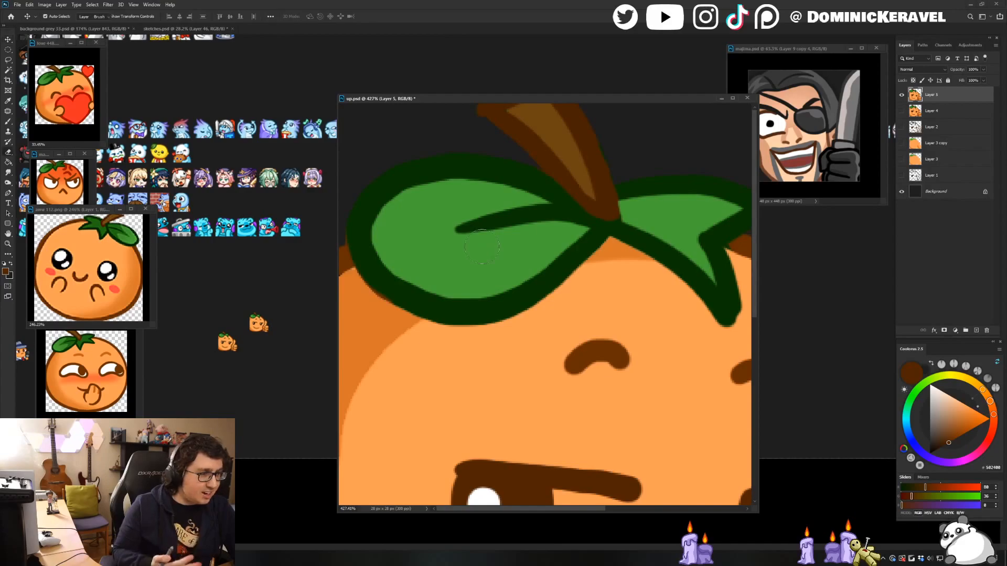
left_click(263, 337)
left_click_drag(261, 327, 274, 341)
Sample white (RGB 255, 255, 255) from the eye nearer the thumb and touch up the eye highlights.
key("e")
left_click(557, 212)
key("b")
scroll(556, 212, "down", 6)
key("e")
key("b")
scroll(572, 320, "up", 2)
left_click(562, 318, "alt")
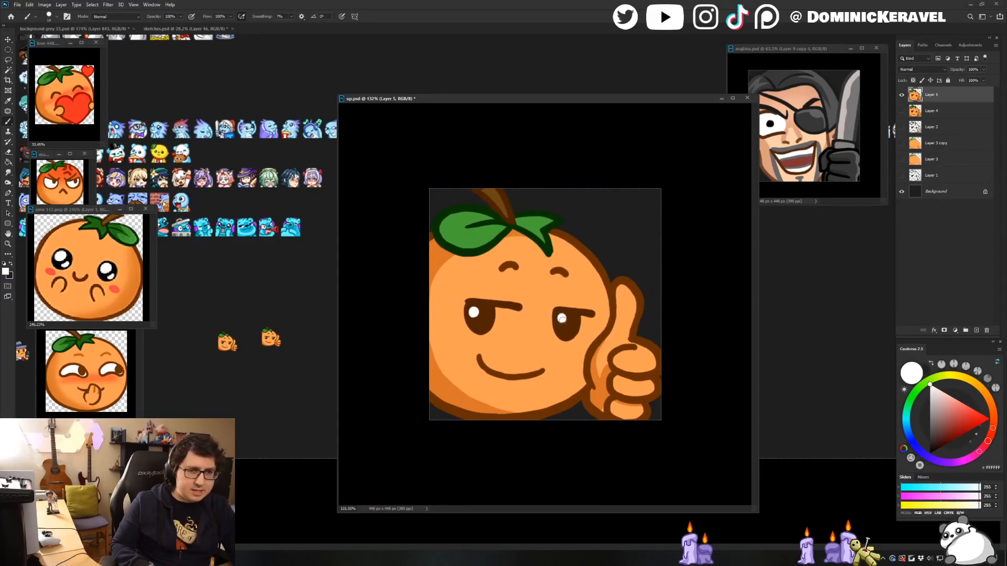
Sample the dark brown (RGB 80, 36, 0) and trim the highlight in the eye farther from the thumb.
key("v")
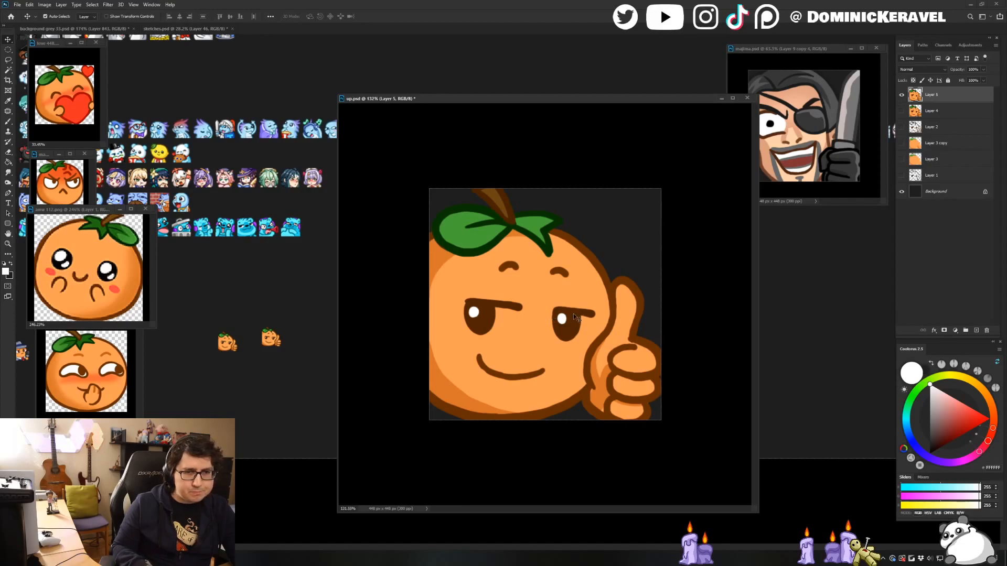
key("b")
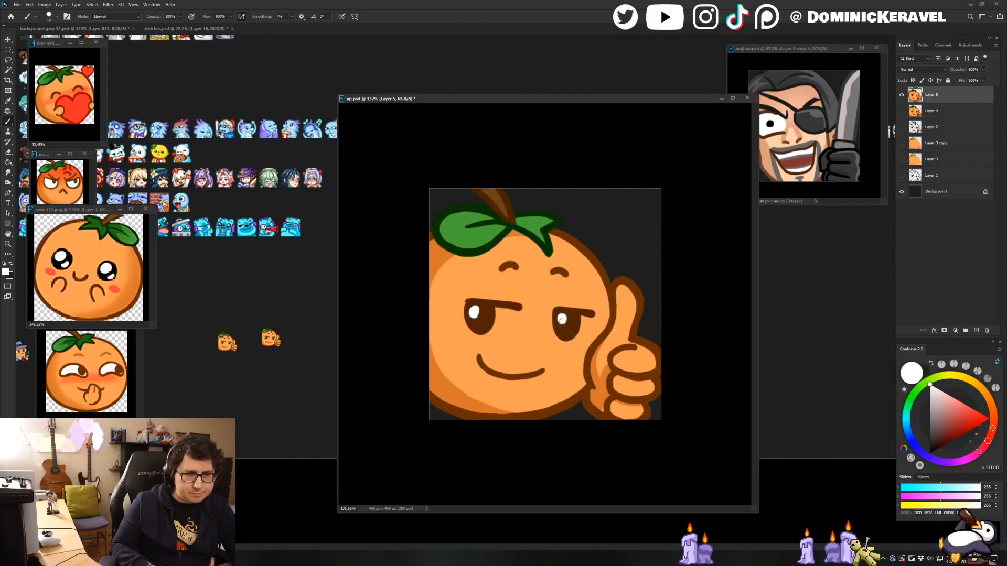
left_click(471, 321, "alt")
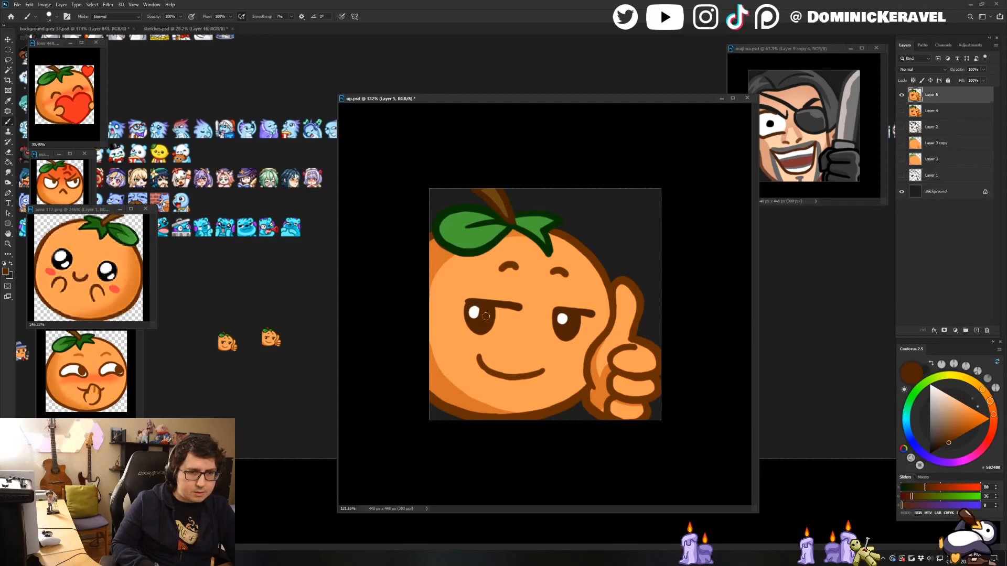
Resize the emote to 28 px, add a third test copy above the other two, and undo the resize.
key("ctrl+alt+i")
type("28")
key("Return")
key("v")
left_click_drag(547, 301, 265, 300)
left_click(452, 100)
key("ctrl+z")
Rework the highlight in the eye nearer the thumb, trimming its edge in dark brown and rounding it in white.
key("b")
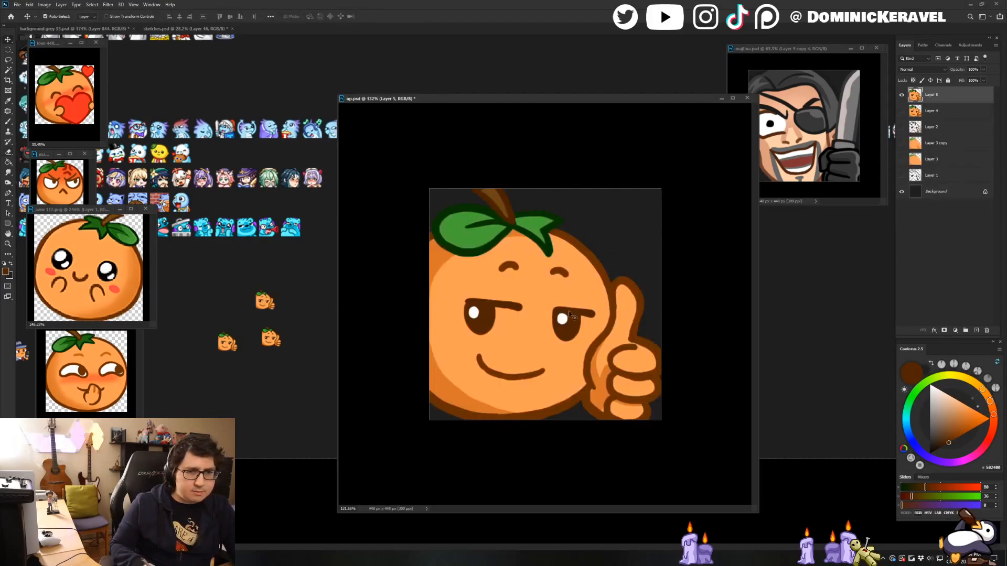
left_click_drag(577, 303, 590, 290)
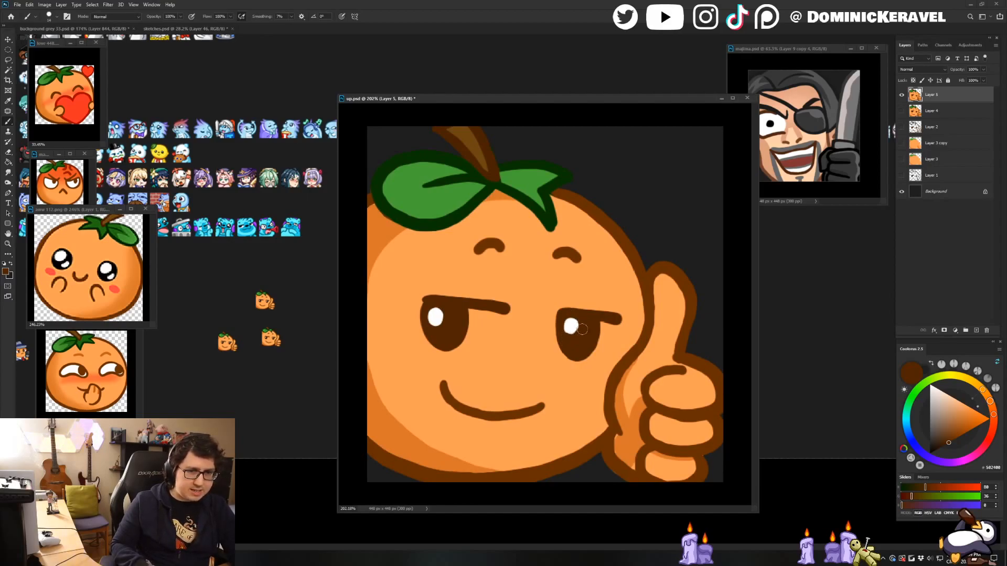
left_click(570, 325, "alt")
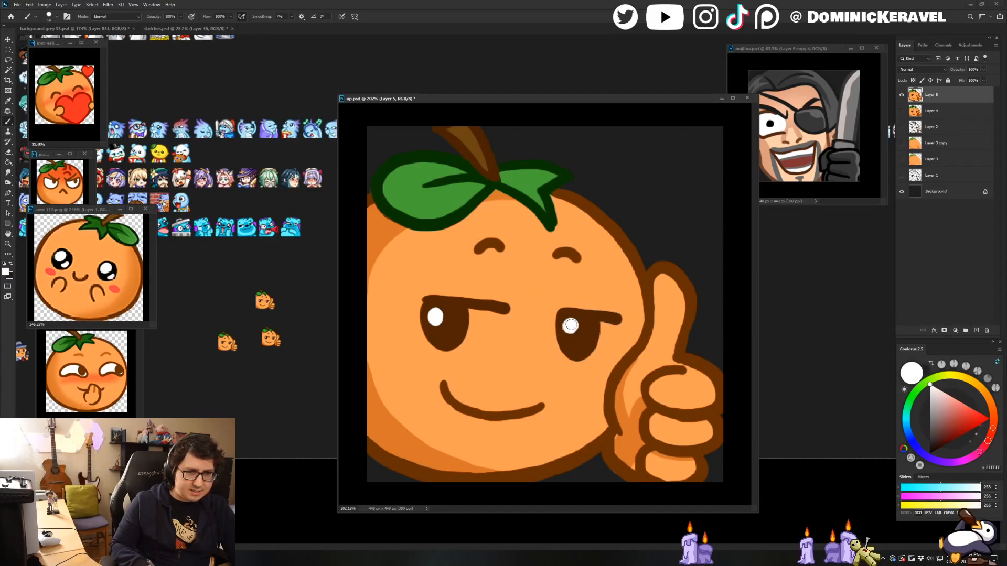
left_click(573, 337, "alt")
left_click_drag(560, 322, 562, 329)
left_click(571, 328, "alt")
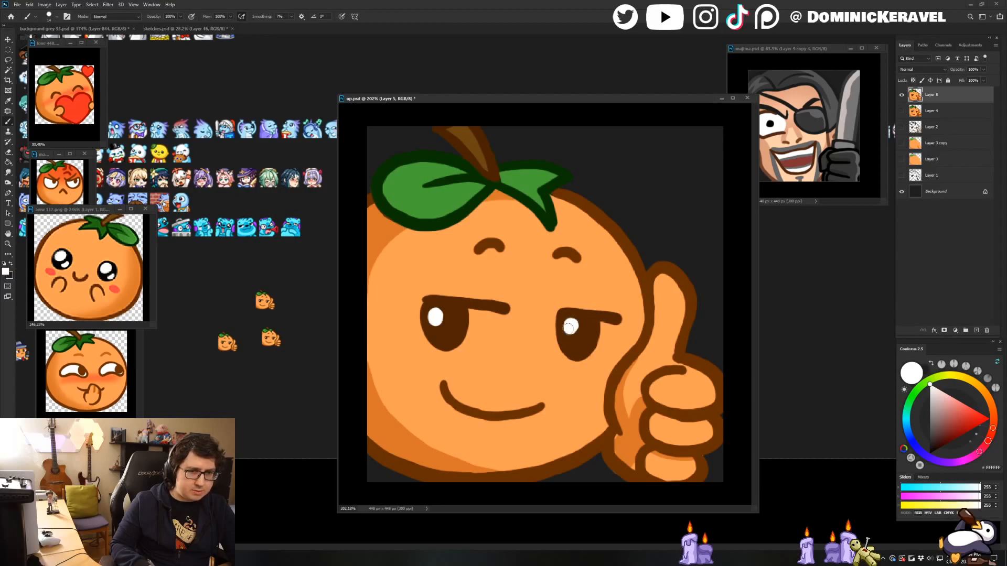
Resize the emote to 28 px, place a fourth copy in the background grey 33 document, and undo the resize.
key("ctrl+alt+i")
type("28")
key("Return")
key("v")
left_click_drag(549, 309, 325, 281)
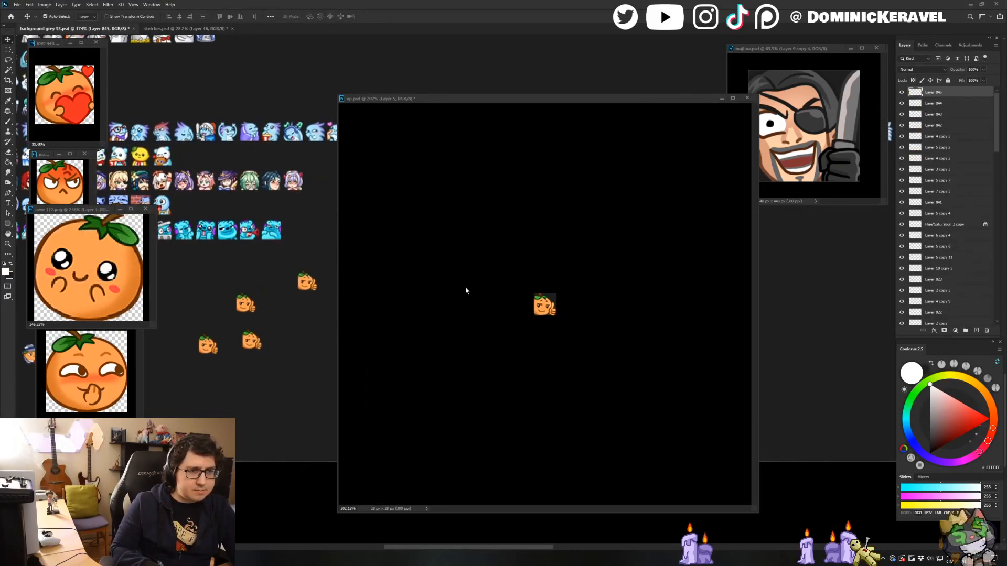
left_click(609, 167)
key("ctrl+z")
Delete the three older 28 px test copies, keeping only the newest, and return to the emote document.
left_click(253, 286)
left_click_drag(264, 283, 223, 375)
key("Delete")
left_click(579, 262)
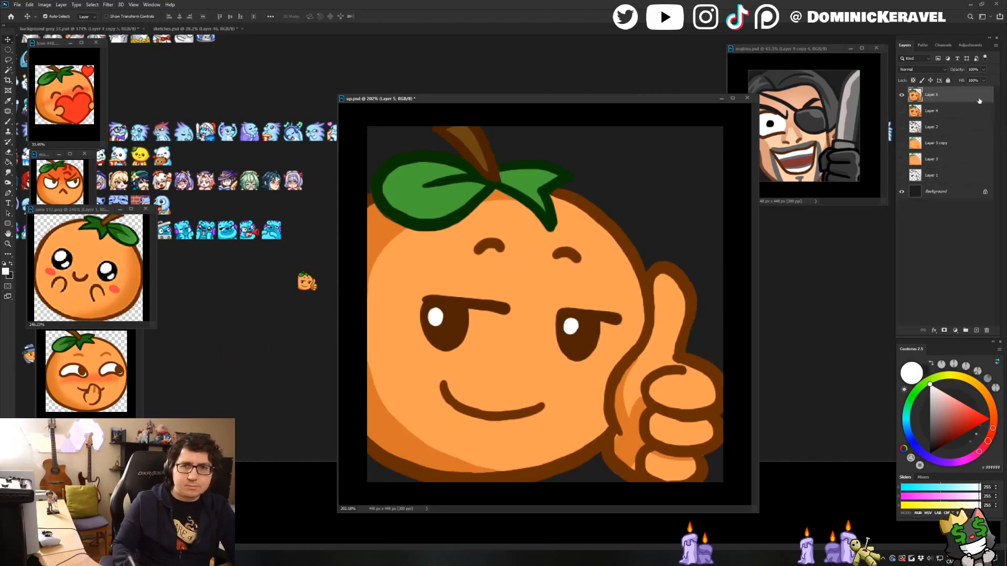
Duplicate the finished emote layer and paint over the white highlights in both eyes with dark brown.
key("ctrl+j")
key("b")
left_click(583, 329, "alt")
left_click_drag(577, 328, 570, 325)
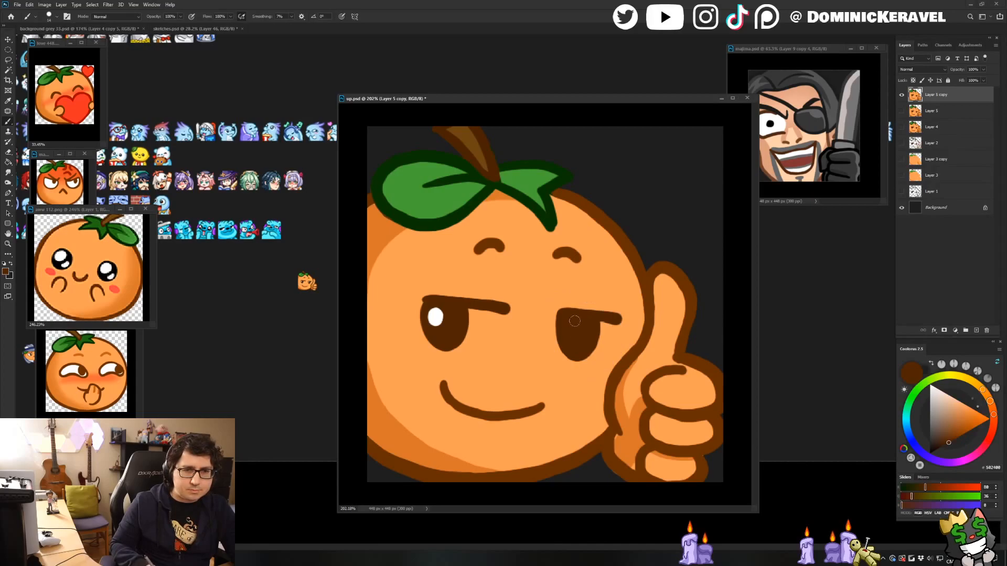
left_click_drag(443, 314, 437, 323)
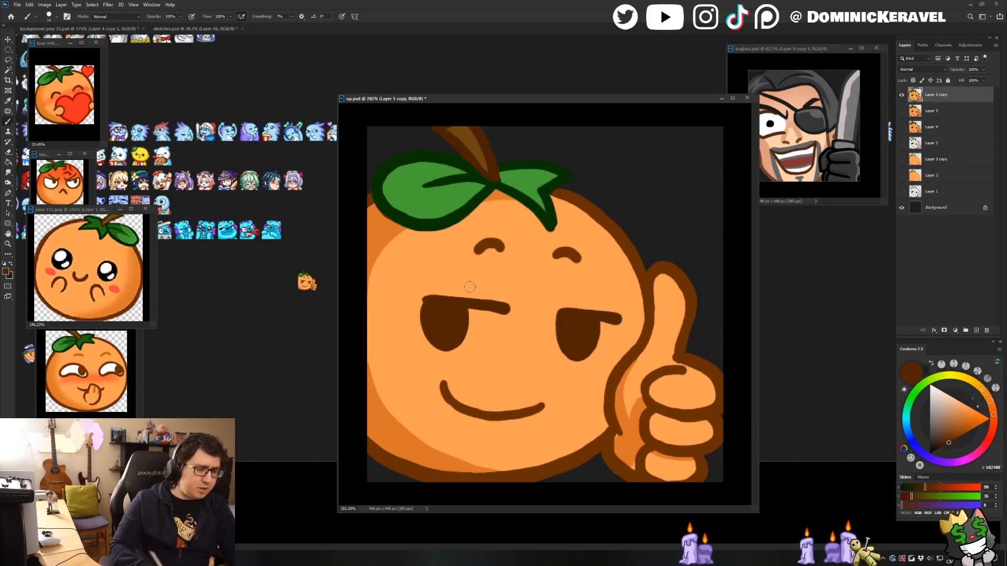
Resize the emote to 28 px, place a copy in the background grey 33 document directly below the older one, and undo the resize.
key("ctrl+alt+i")
type("28")
key("Return")
key("c")
key("v")
left_click_drag(556, 307, 272, 340)
left_click_drag(309, 291, 247, 316)
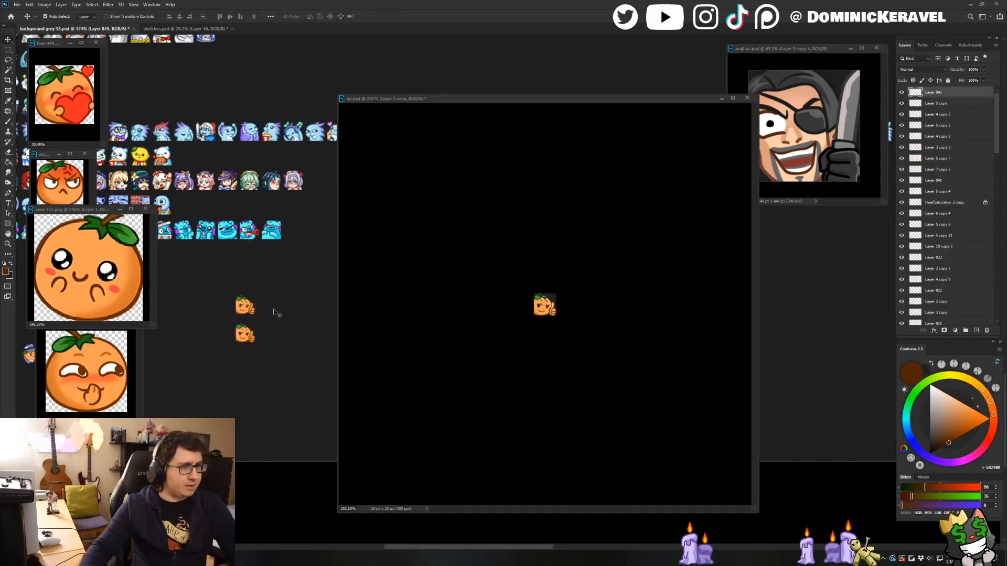
left_click_drag(243, 309, 243, 308)
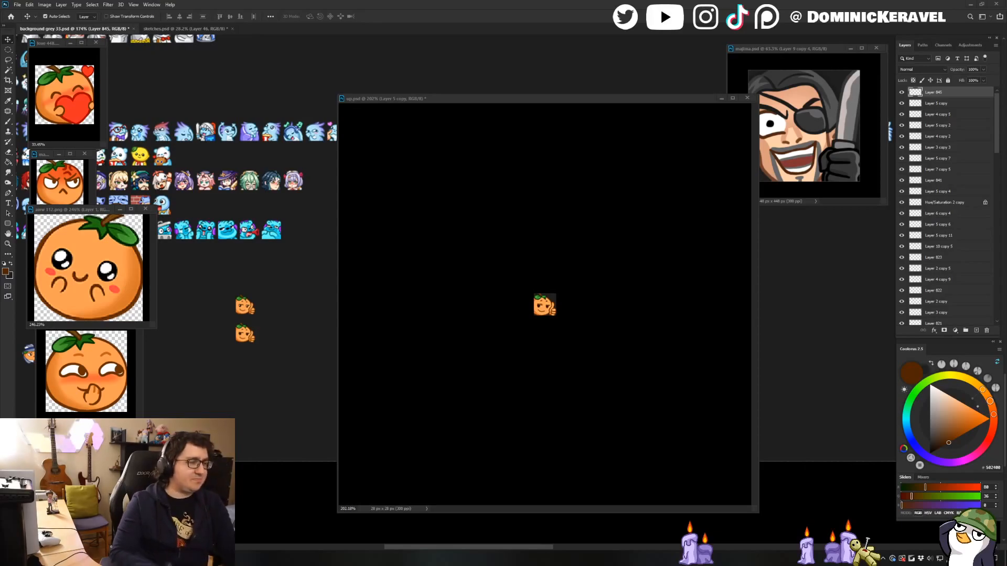
left_click_drag(387, 101, 384, 96)
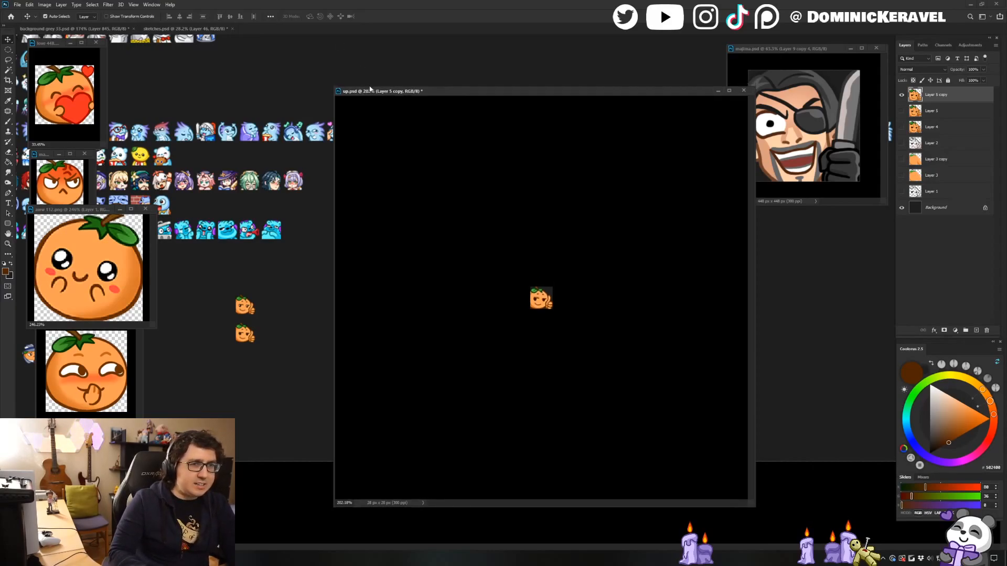
left_click_drag(379, 93, 360, 85)
left_click(512, 193)
key("ctrl+z")
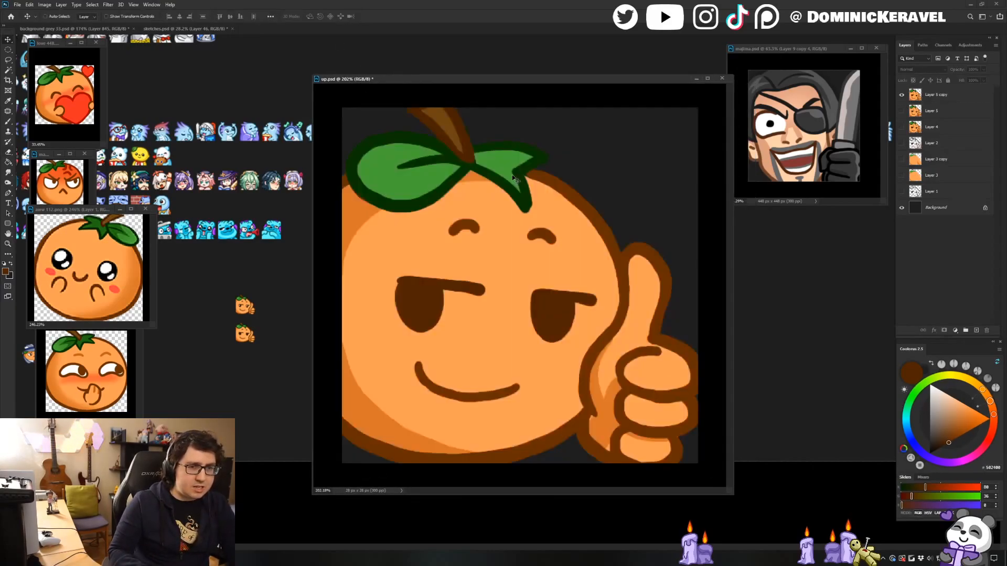
key("b")
left_click(423, 295, "ctrl")
left_click(423, 297, "alt")
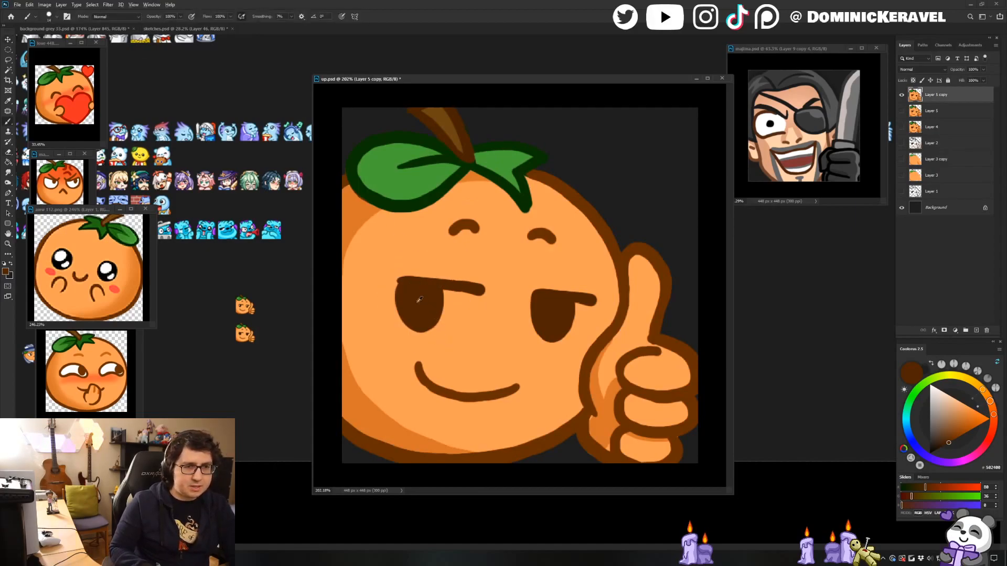
key("v")
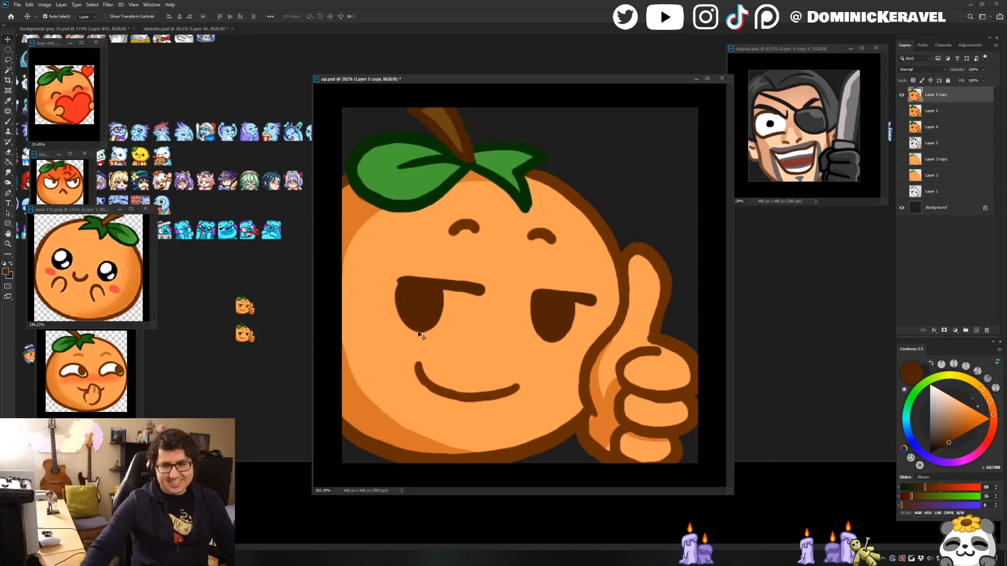
left_click_drag(364, 83, 373, 77)
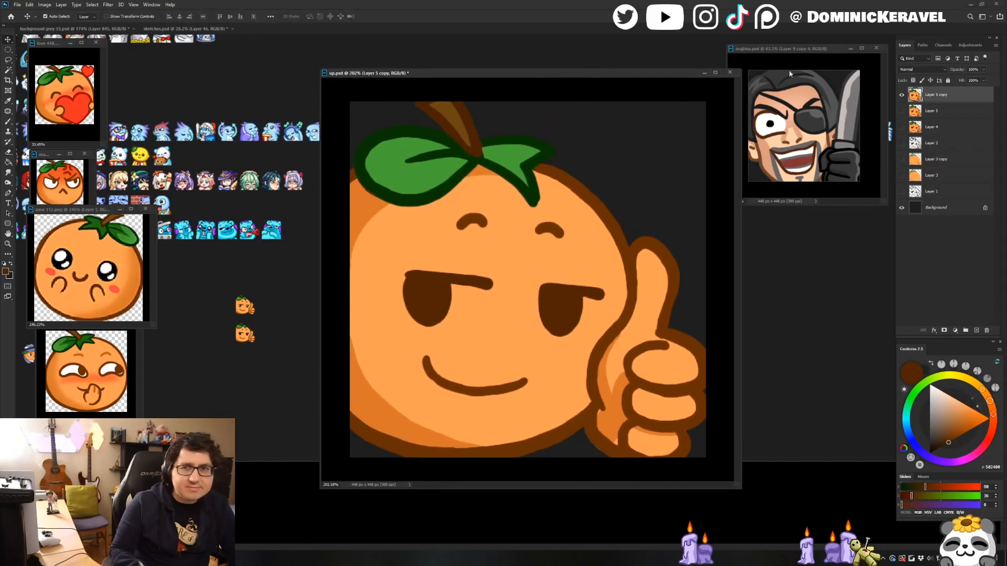
Show the layer with the white eye highlights in place of its copy without them, and rename it ev.
left_click(902, 111)
left_click(902, 94)
double_click(932, 111)
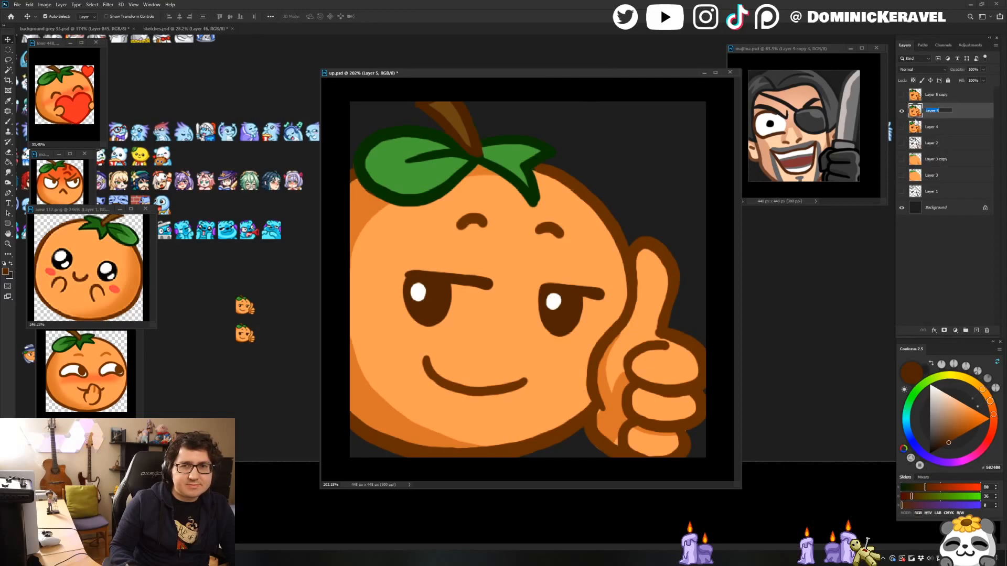
left_click(939, 123)
left_click(945, 112)
key("e")
key("v")
key("e")
Save the thumbs-up emote document, shrink its window and park it directly beneath the eye-patch reference.
left_click_drag(580, 263, 540, 267)
key("ctrl+s")
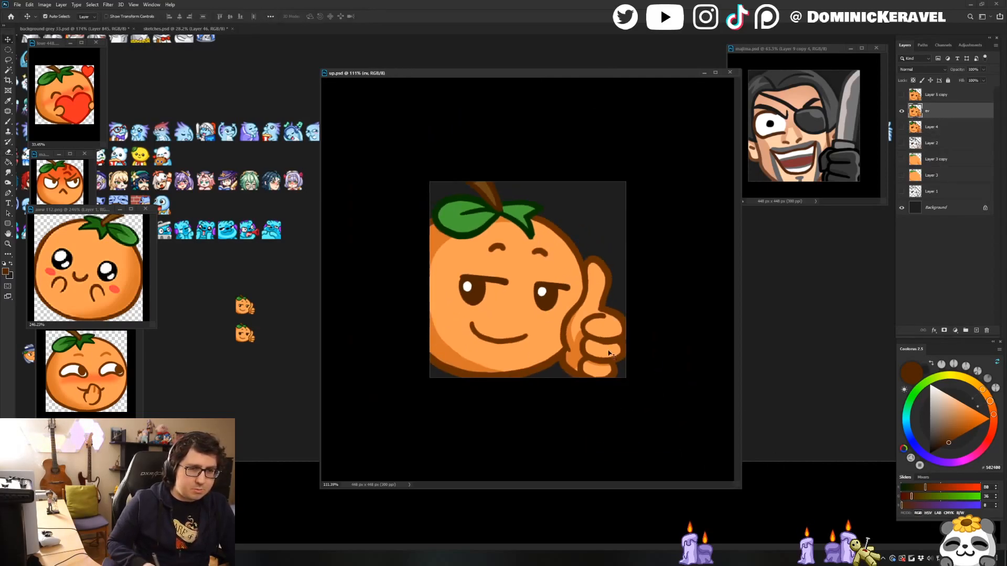
left_click_drag(733, 472, 543, 295)
left_click_drag(444, 76, 474, 133)
scroll(462, 220, "down", 3)
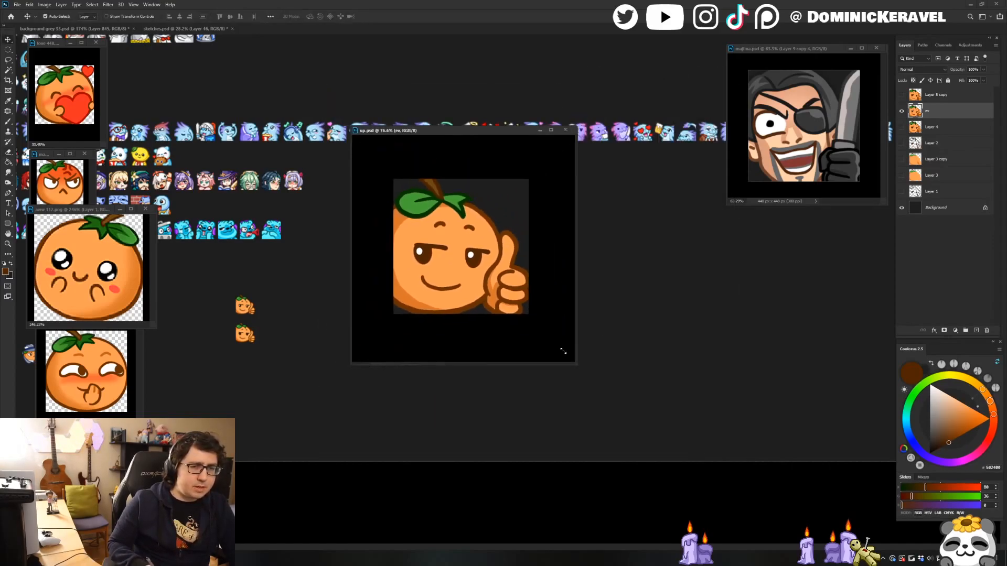
left_click_drag(577, 361, 508, 296)
left_click_drag(419, 130, 481, 222)
scroll(490, 309, "down", 2)
left_click_drag(573, 395, 523, 337)
mouse_move(453, 223)
left_mouse_down()
mouse_move(680, 209)
mouse_move(818, 217)
left_mouse_up()
key("e")
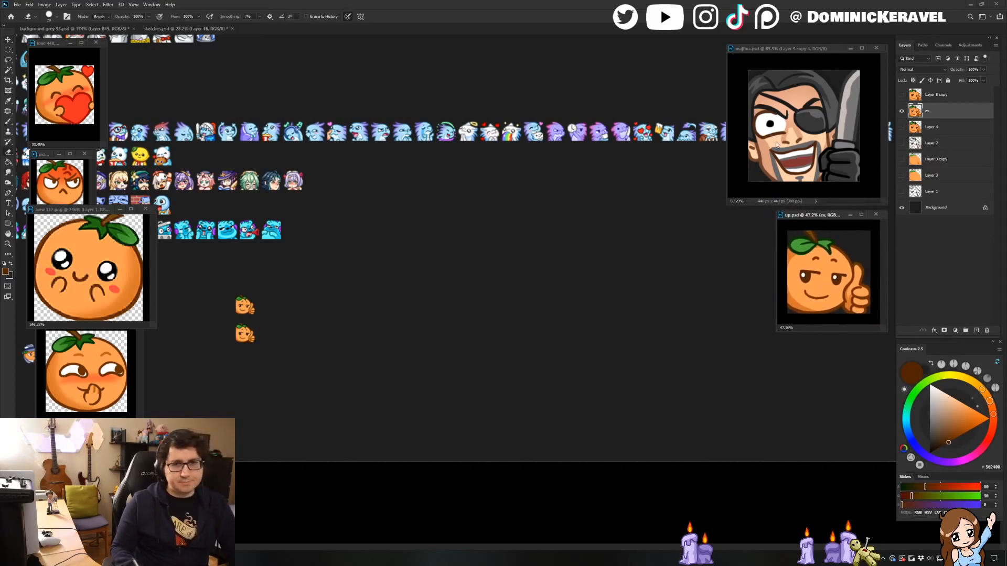
left_click(498, 265, "ctrl")
left_click(817, 260, "ctrl")
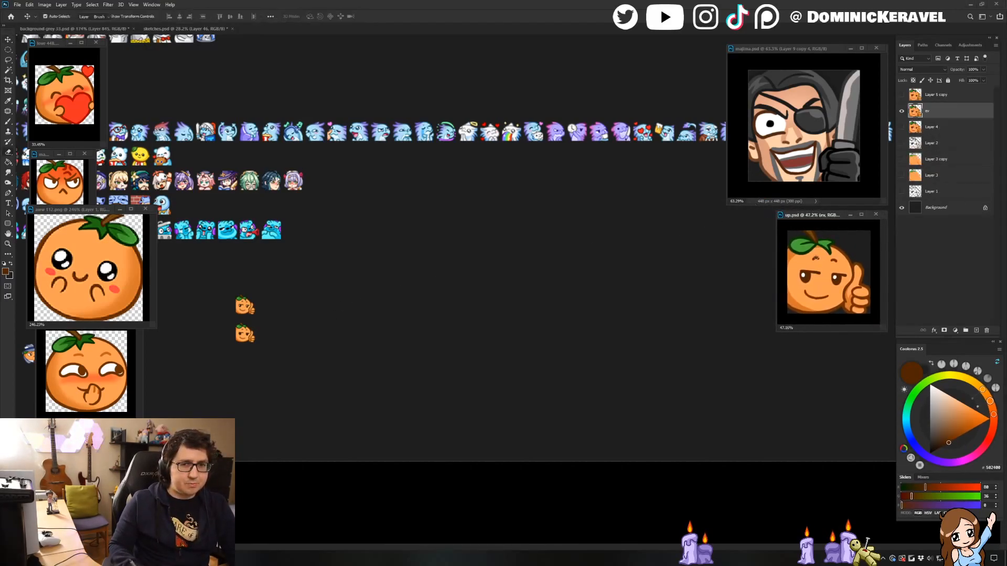
key("v")
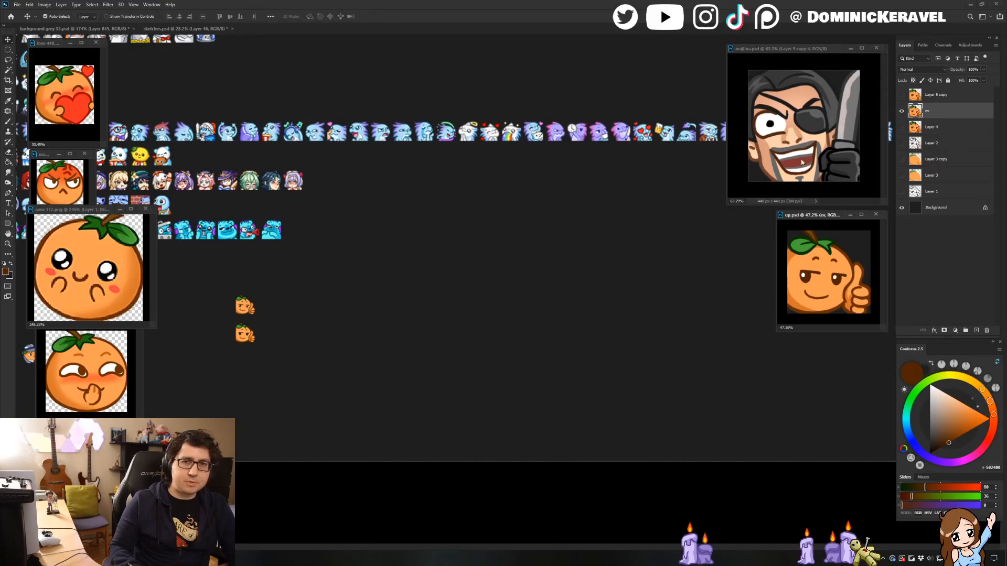
left_click(805, 139)
left_click_drag(805, 139, 809, 142)
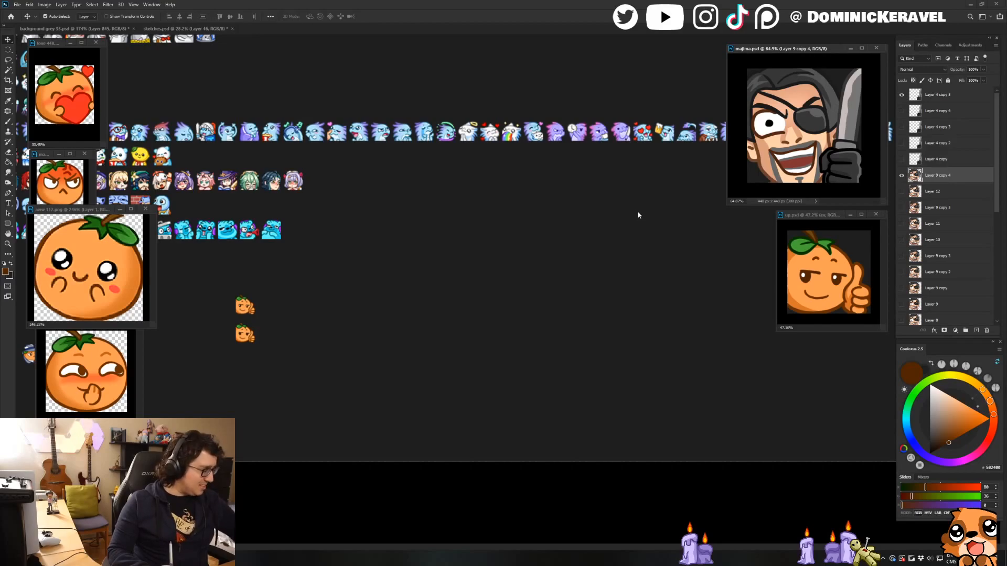
Examine the two 28 px test copies alongside the existing emote rows in the background grey 33 document.
left_click(336, 301)
key("b")
key("v")
left_click_drag(318, 263, 370, 269)
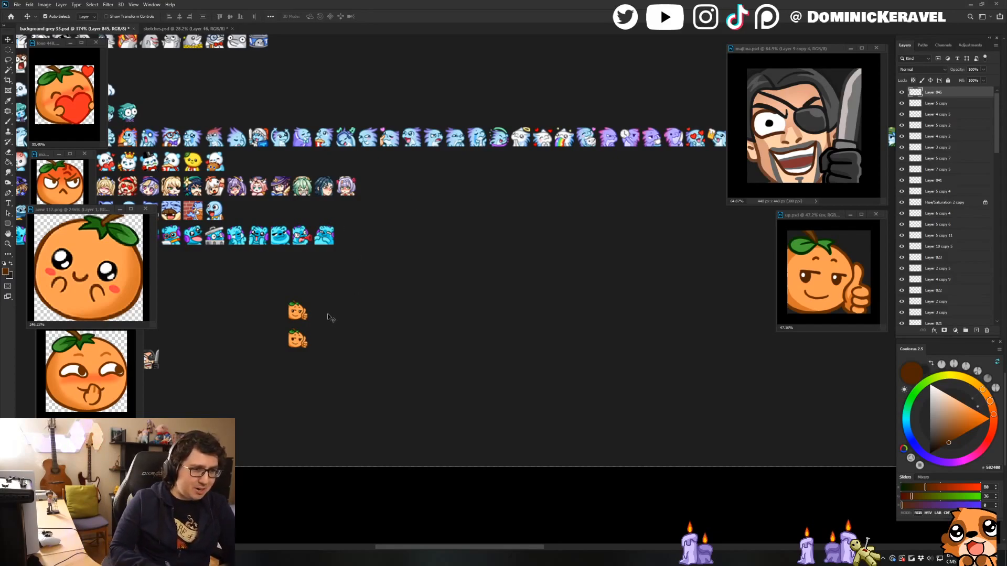
key("b")
key("v")
left_click(358, 281)
left_click_drag(358, 279, 412, 280)
key("e")
key("v")
key("e")
key("v")
key("v")
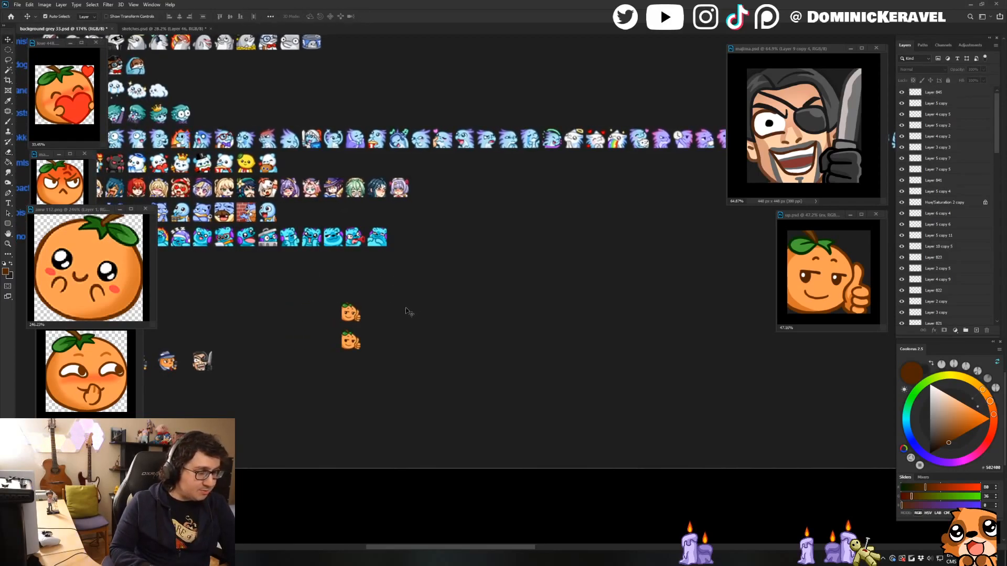
Save the background grey 33 document.
key("ctrl+s")
left_click(350, 313)
key("e")
key("v")
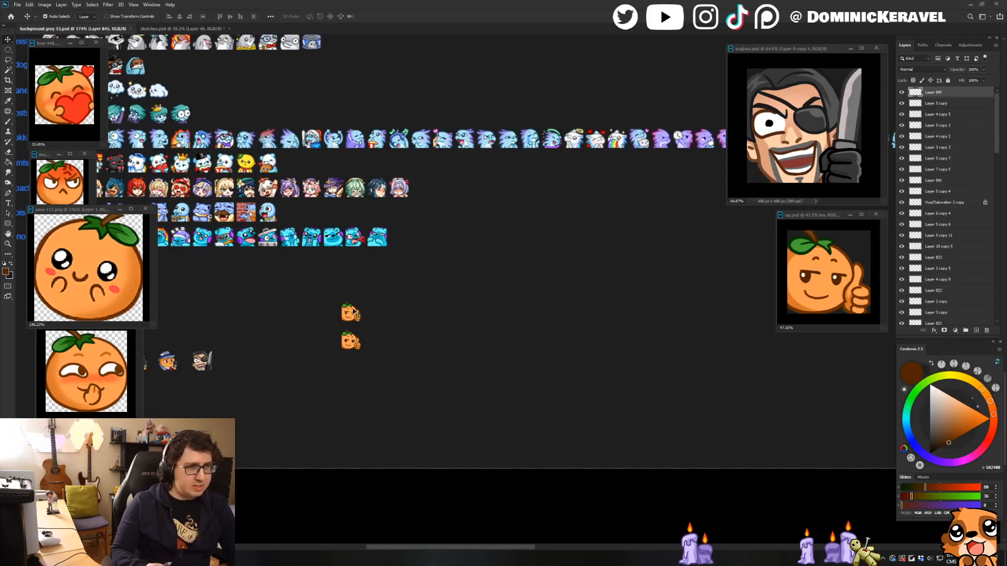
left_click(417, 246)
key("e")
left_click_drag(439, 275, 496, 273)
key("v")
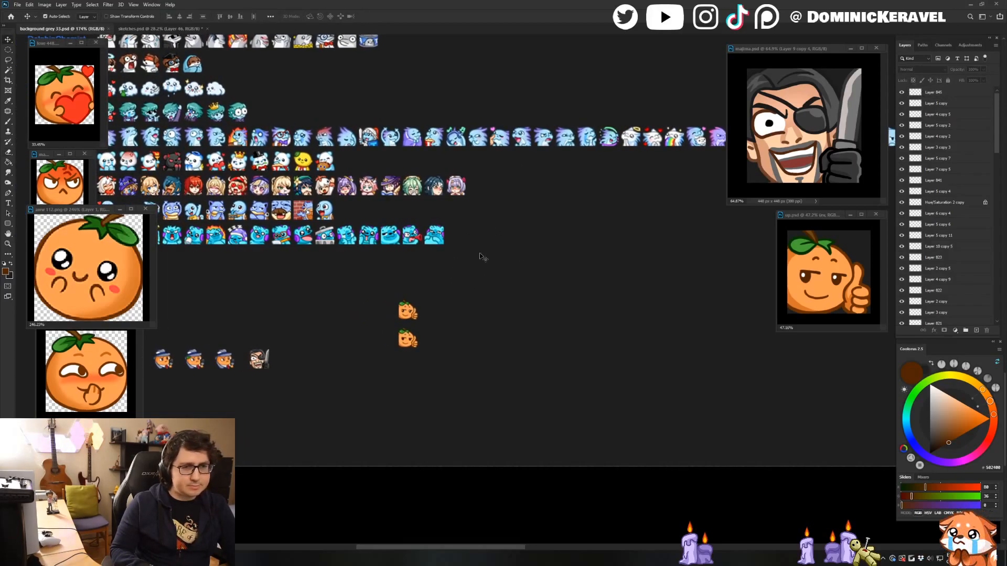
Switch to the sketches document, reset the colours to black and white, and bring the thumbs-down orange sketch into close view.
left_click(158, 28)
key("e")
key("v")
left_click(333, 420)
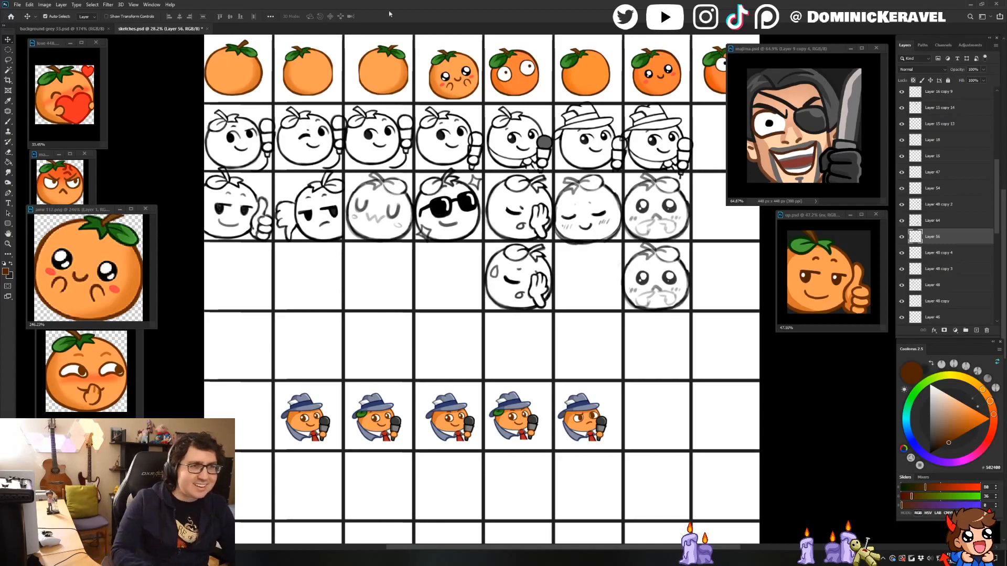
key("d")
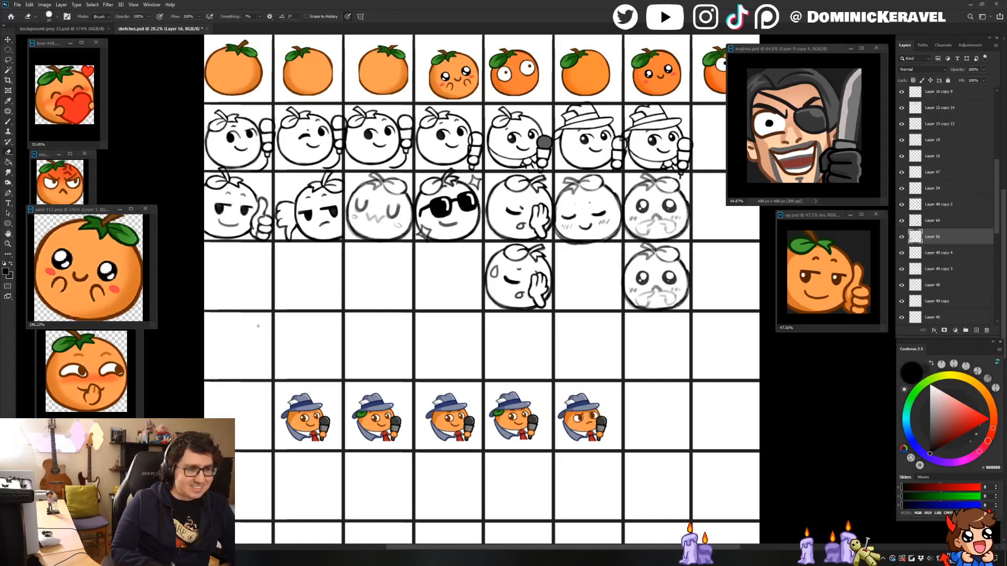
left_click_drag(263, 321, 293, 322)
left_click_drag(424, 307, 224, 282)
mouse_move(292, 281)
left_mouse_down()
mouse_move(341, 299)
mouse_move(339, 320)
mouse_move(298, 337)
mouse_move(369, 358)
left_mouse_up()
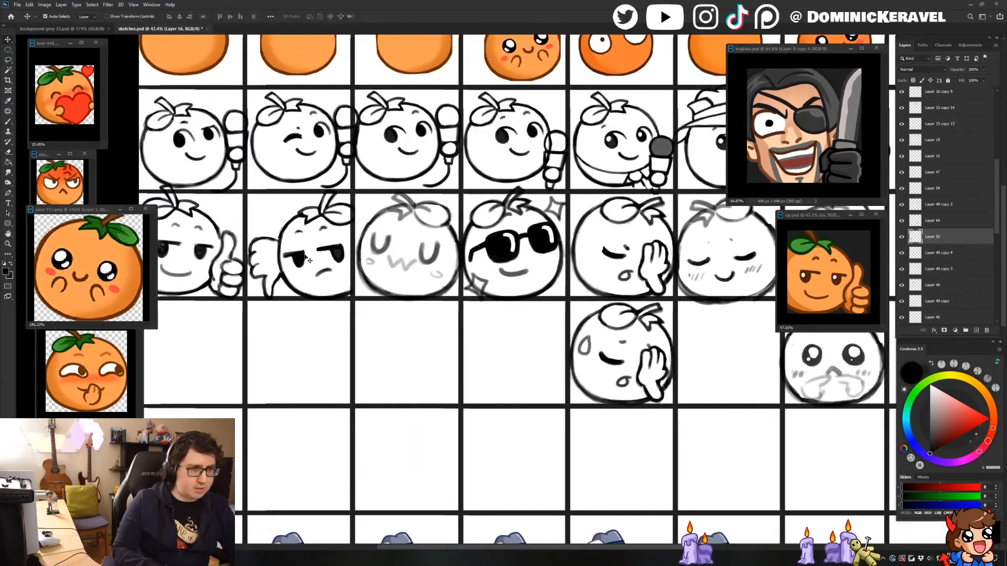
left_click(298, 260, "ctrl")
left_click_drag(298, 260, 304, 285, "ctrl")
key("ctrl+z")
Bring the thumbs-down sketch's two layers together in the layer stack and merge them into one.
key("v")
left_click_drag(264, 315, 298, 260)
left_click(936, 301)
left_click_drag(937, 301, 917, 189)
left_click_drag(263, 321, 286, 268)
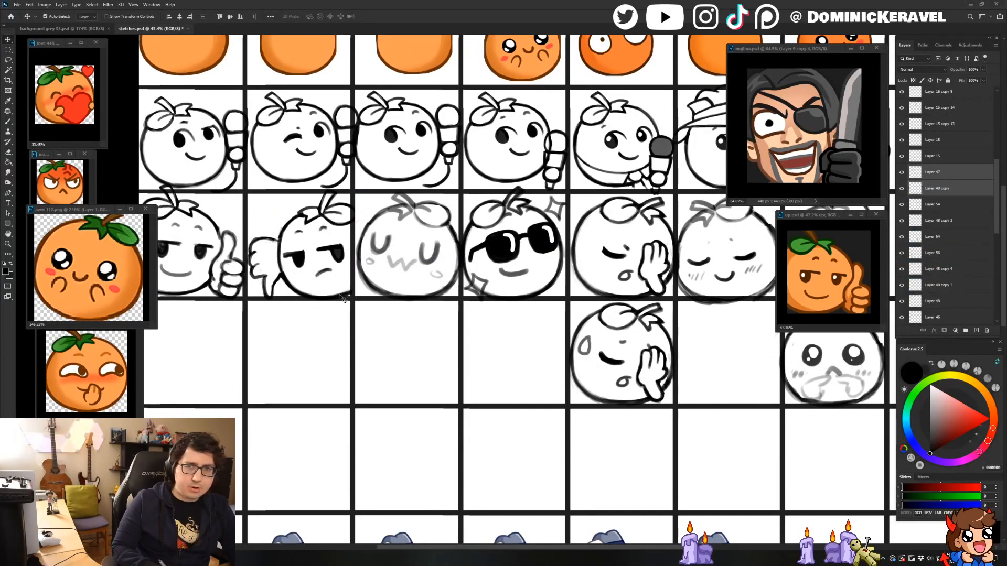
key("ctrl+e")
Lasso and copy the thumbs-down orange sketch, and paste it into a new 448 × 448 px document.
key("l")
mouse_move(283, 181)
left_mouse_down()
mouse_move(247, 204)
mouse_move(405, 185)
left_mouse_up()
key("ctrl+n")
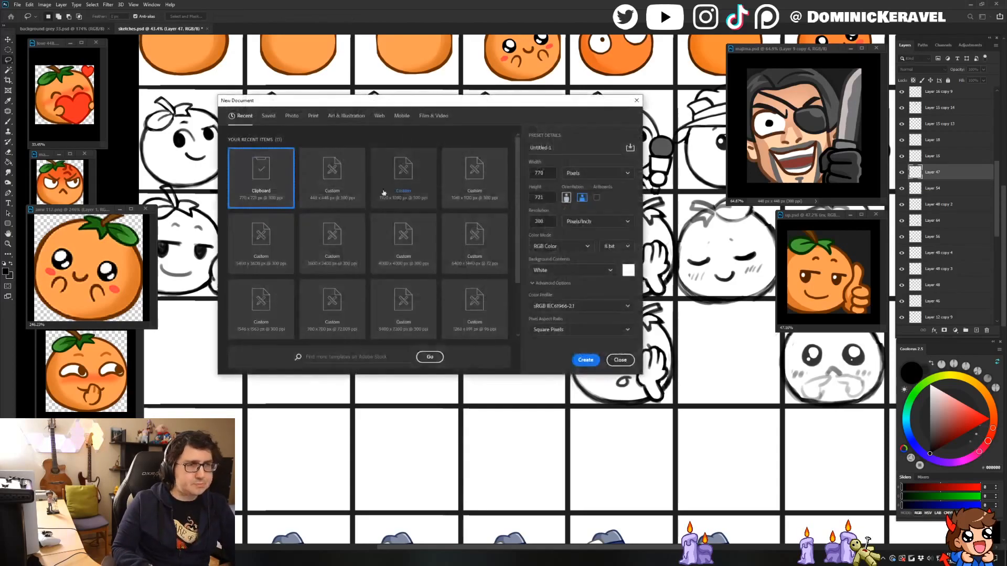
key("Return")
key("ctrl+v")
Scale down and position the pasted sketch so the orange and its thumbs-down hand fill the square canvas.
key("ctrl+t")
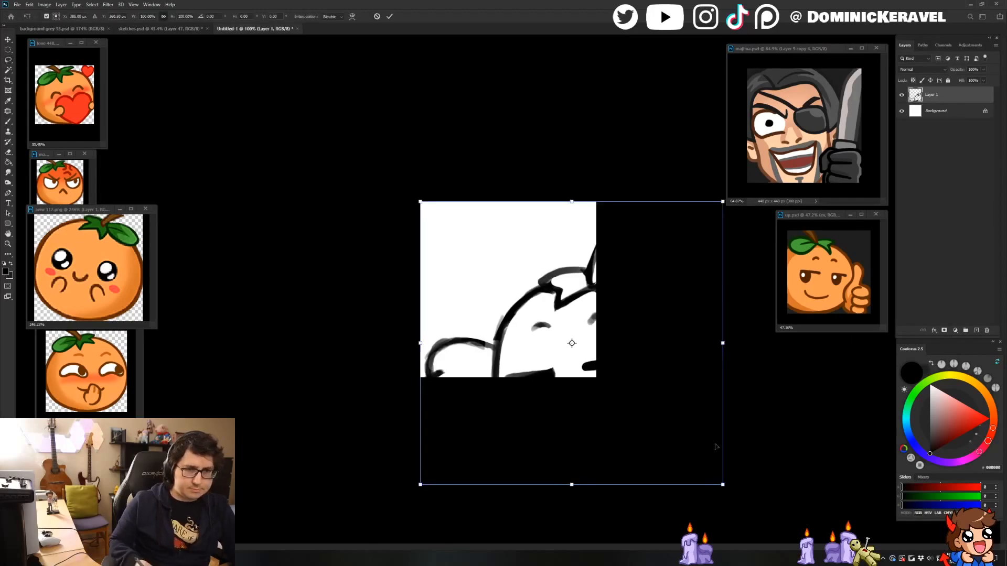
mouse_move(722, 484)
left_mouse_down()
mouse_move(596, 375)
mouse_move(609, 379)
left_mouse_up()
left_click_drag(610, 202, 638, 175)
left_click_drag(422, 174, 413, 168)
key("Return")
key("v")
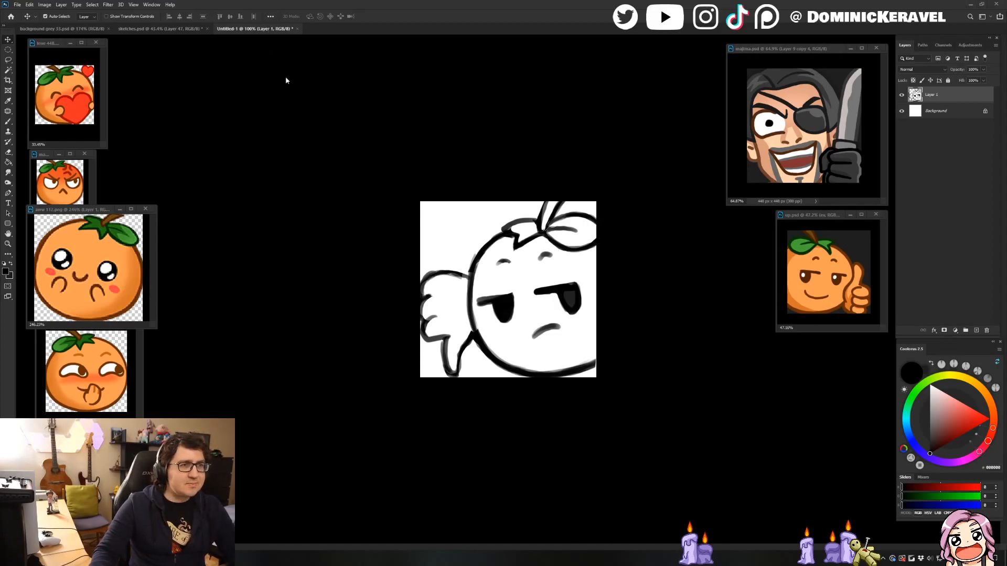
Detach the new thumbs-down document into a floating window and enlarge it over the sketch sheet.
left_click_drag(277, 29, 298, 116)
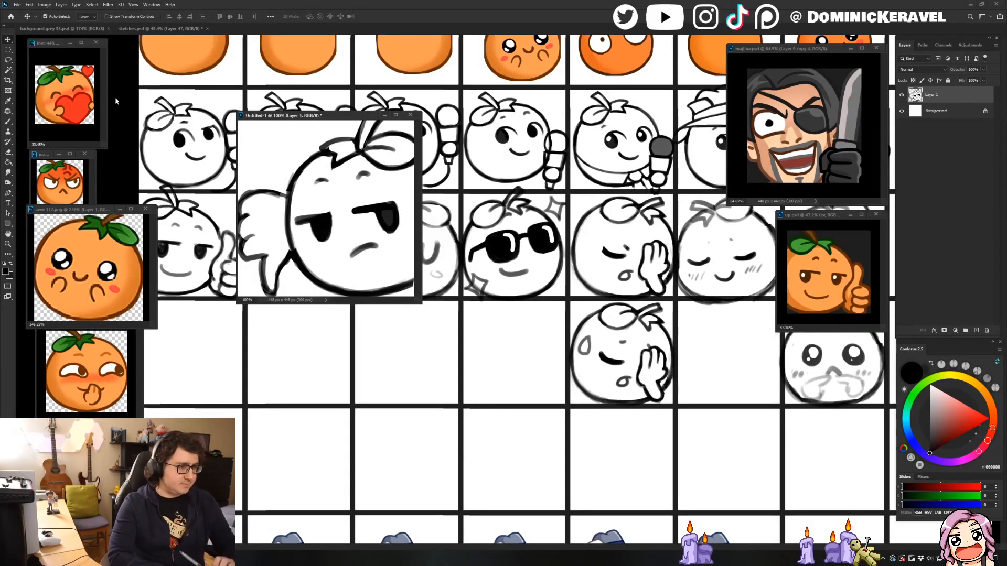
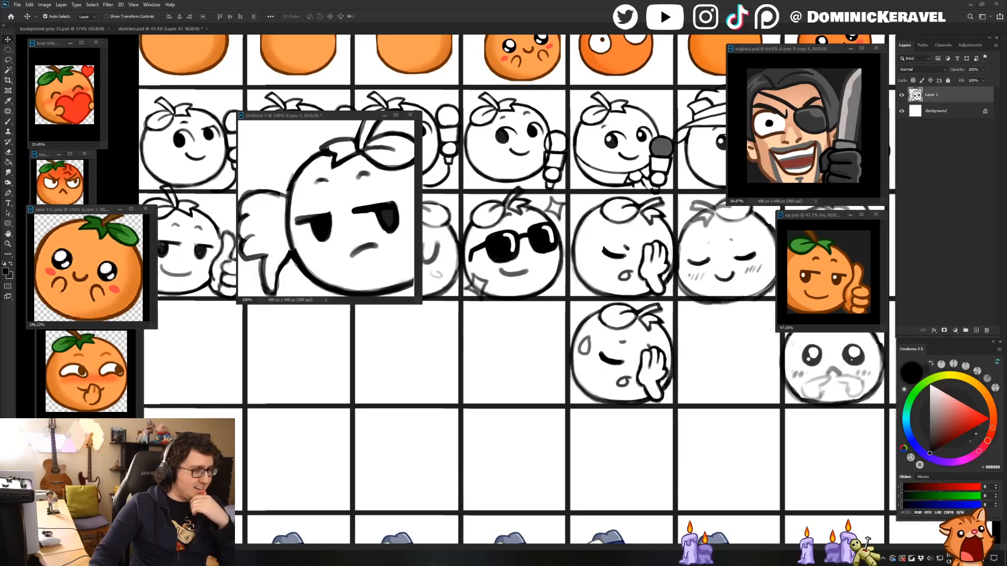
left_click(455, 4)
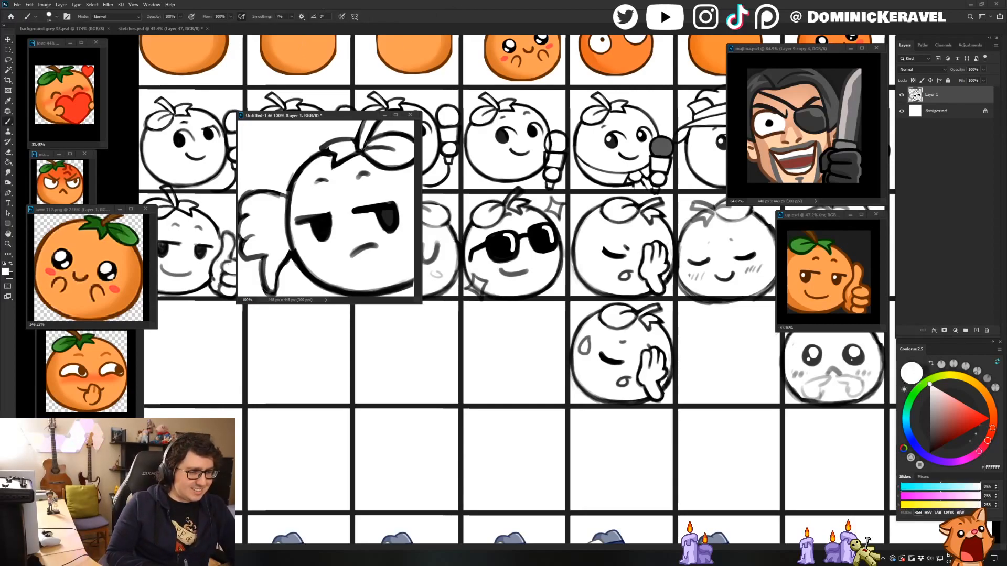
key("x")
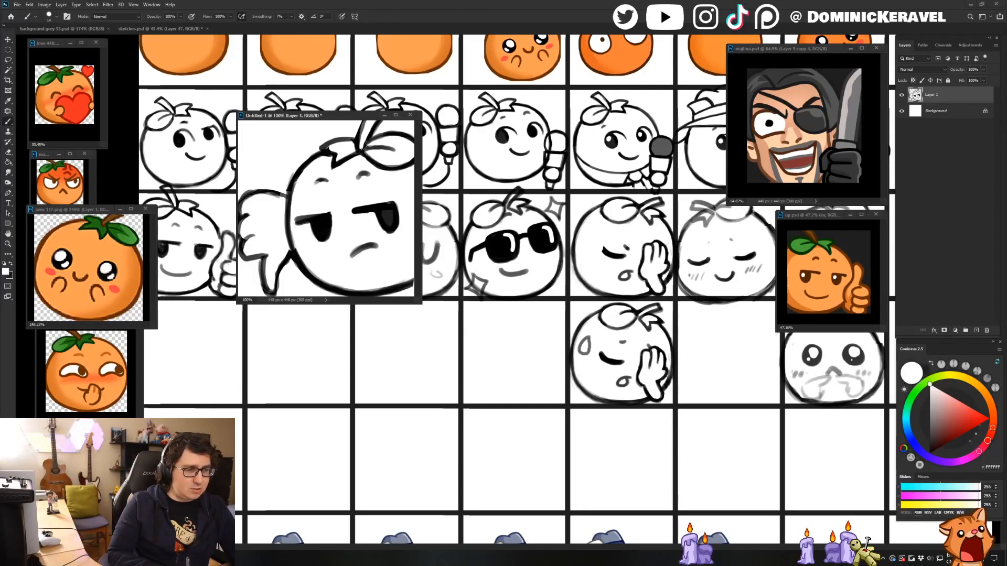
key("v")
left_click(494, 292)
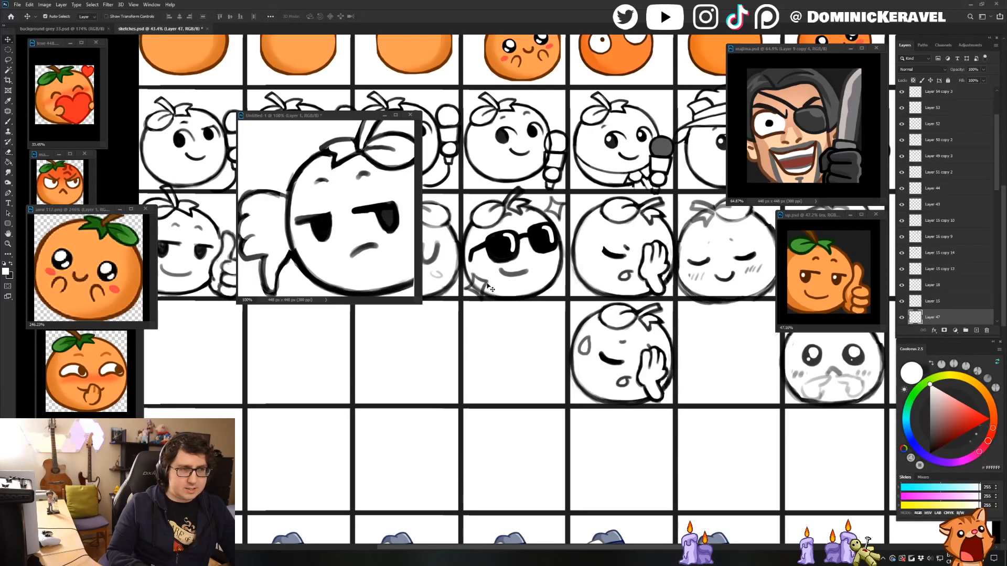
left_click_drag(418, 304, 546, 406)
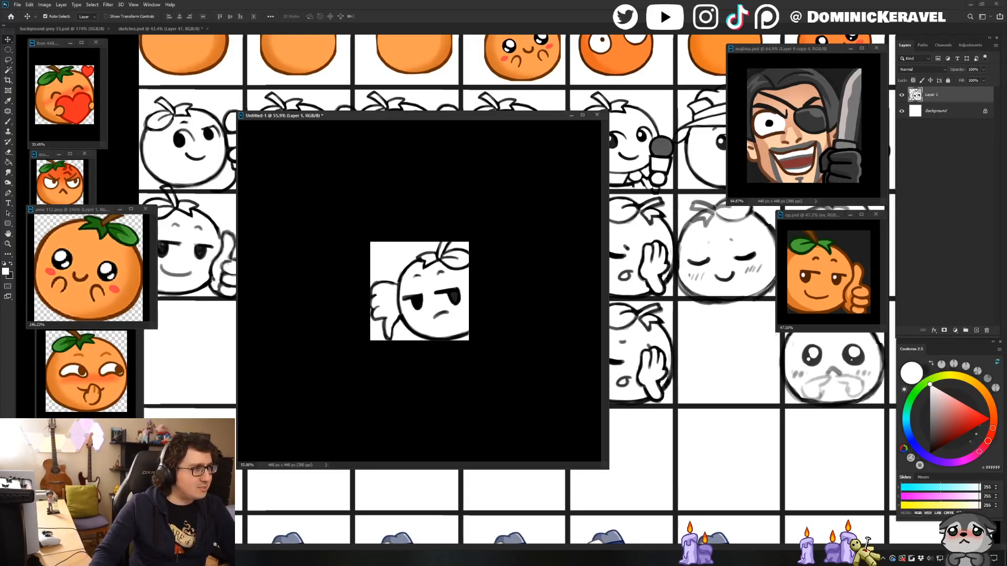
left_click_drag(361, 113, 374, 112)
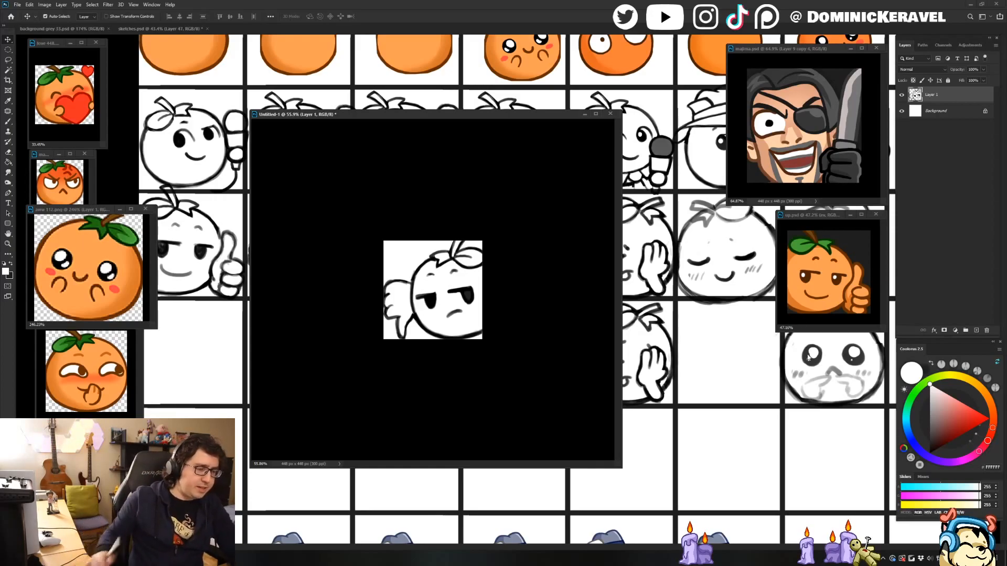
left_click_drag(335, 115, 341, 95)
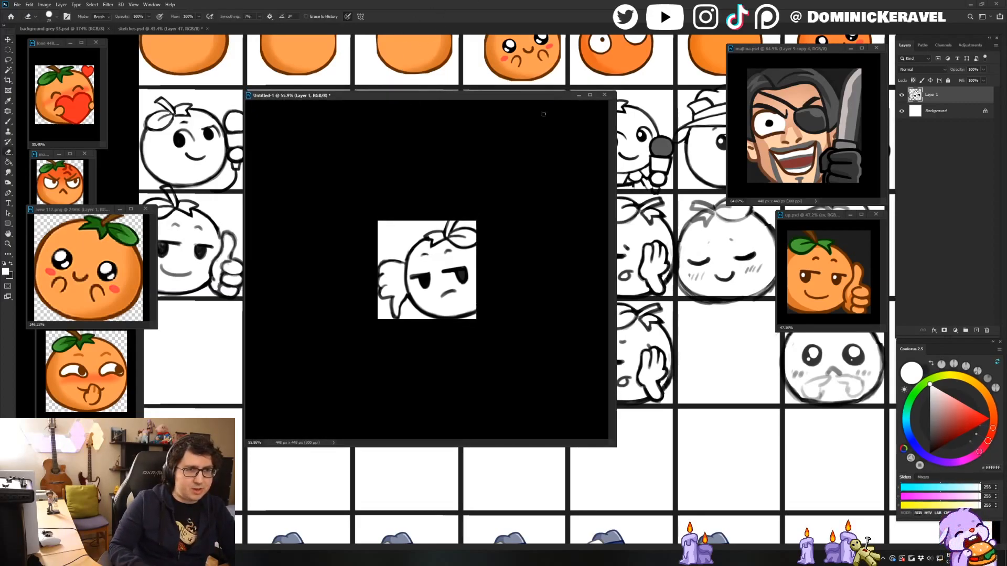
Enlarge the floating thumbs-down document window over the sketch sheet and magnify the sketch to 89.5%.
left_click_drag(467, 94, 481, 135)
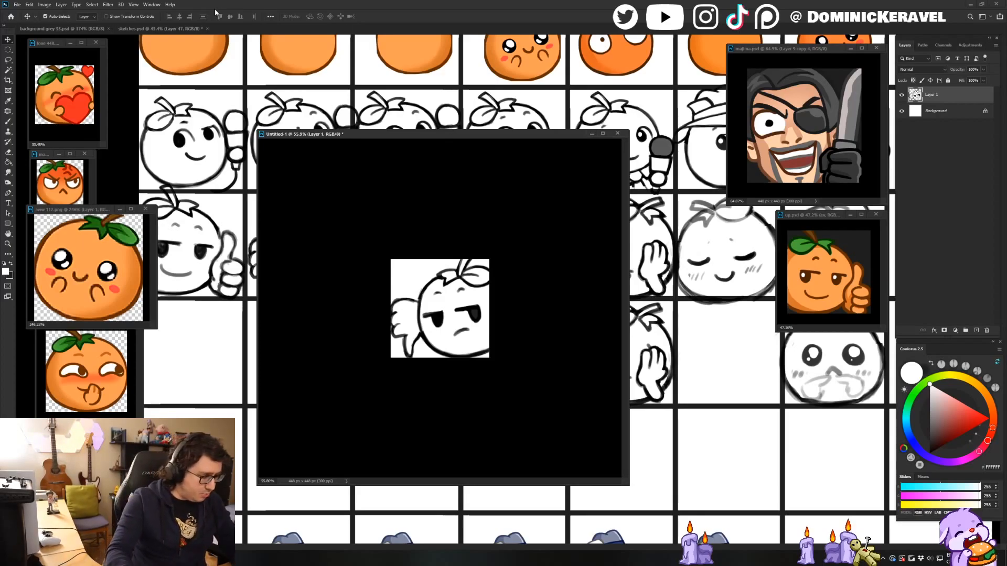
left_click_drag(303, 135, 314, 138)
left_click_drag(392, 138, 407, 127)
left_click_drag(476, 271, 512, 273)
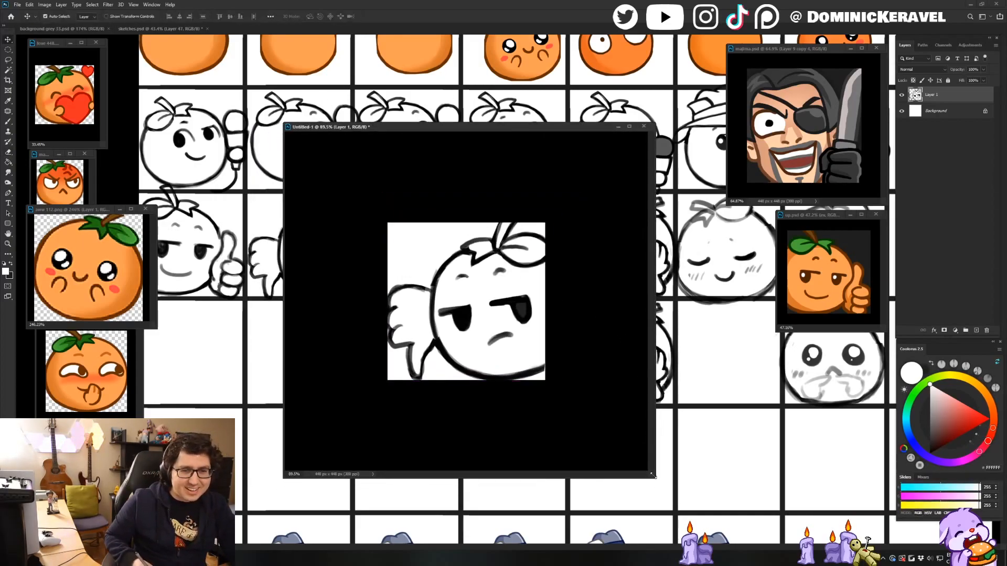
left_click_drag(655, 479, 697, 525)
left_click_drag(506, 124, 497, 122)
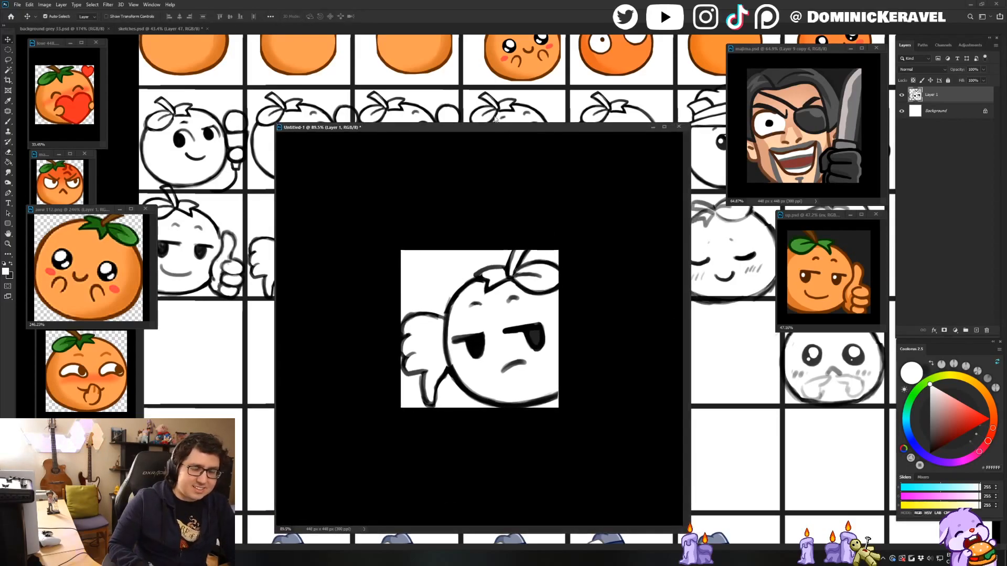
Fade the thumbs-down sketch layer to partial opacity and add a new layer above it for black line art.
left_click(984, 72)
left_click_drag(978, 77, 954, 76)
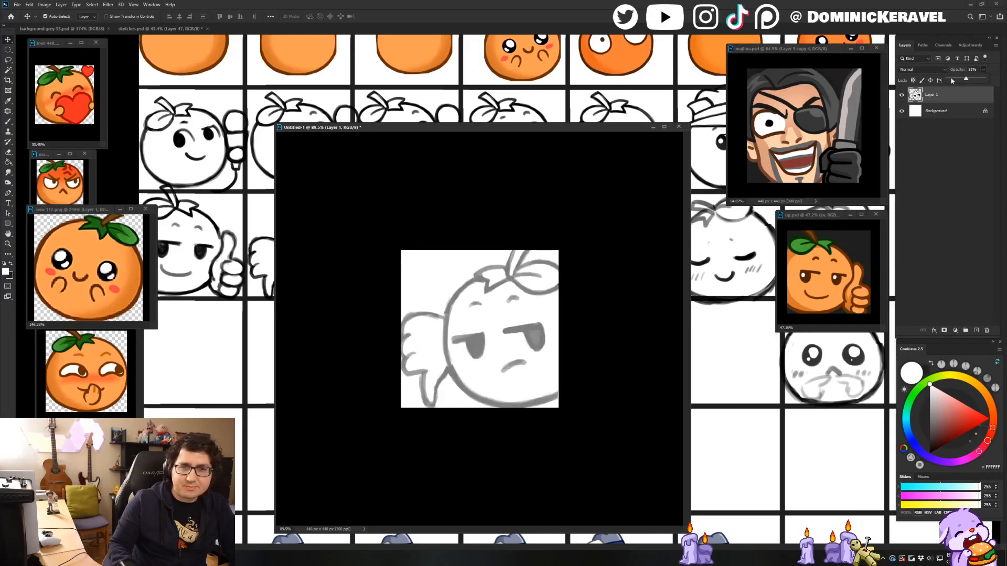
key("ctrl+shift+alt+n")
key("b")
key("x")
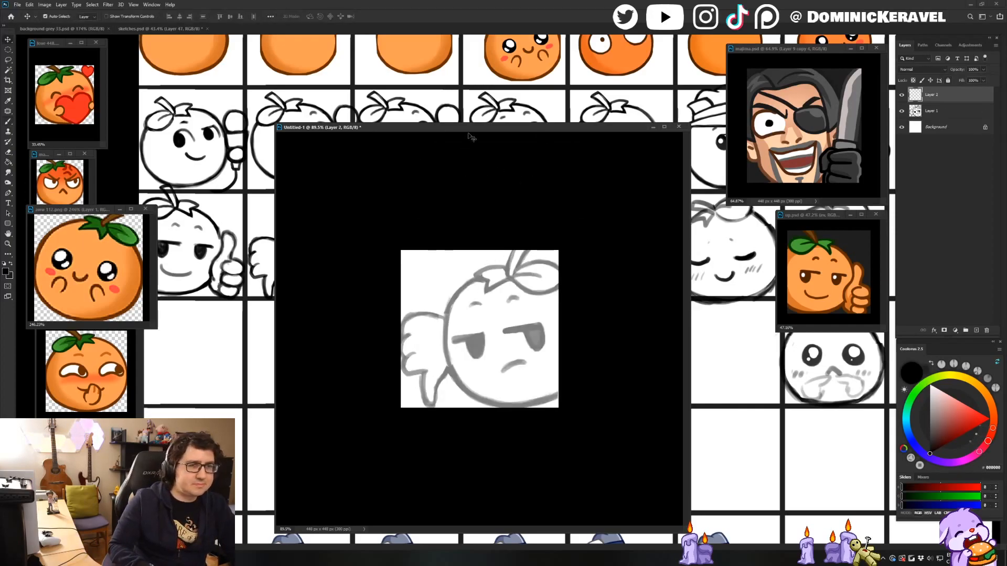
mouse_move(470, 128)
left_mouse_down()
mouse_move(435, 110)
mouse_move(487, 131)
mouse_move(469, 119)
left_mouse_up()
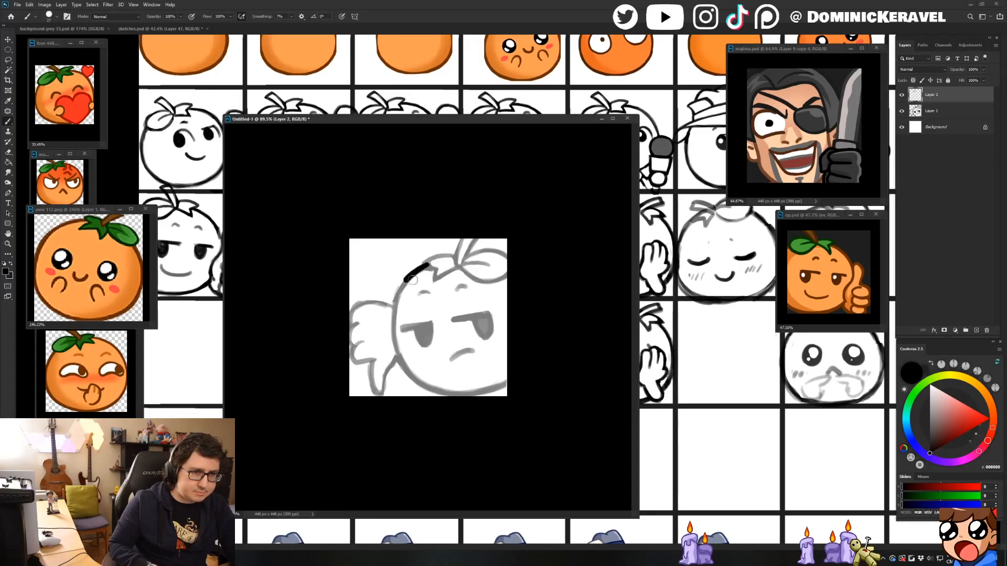
Ink the orange's round body in thick black from the leaf down around to the canvas's right edge, erasing the excess.
mouse_move(428, 266)
left_mouse_down()
mouse_move(398, 292)
mouse_move(391, 330)
mouse_move(404, 365)
mouse_move(447, 395)
left_mouse_up()
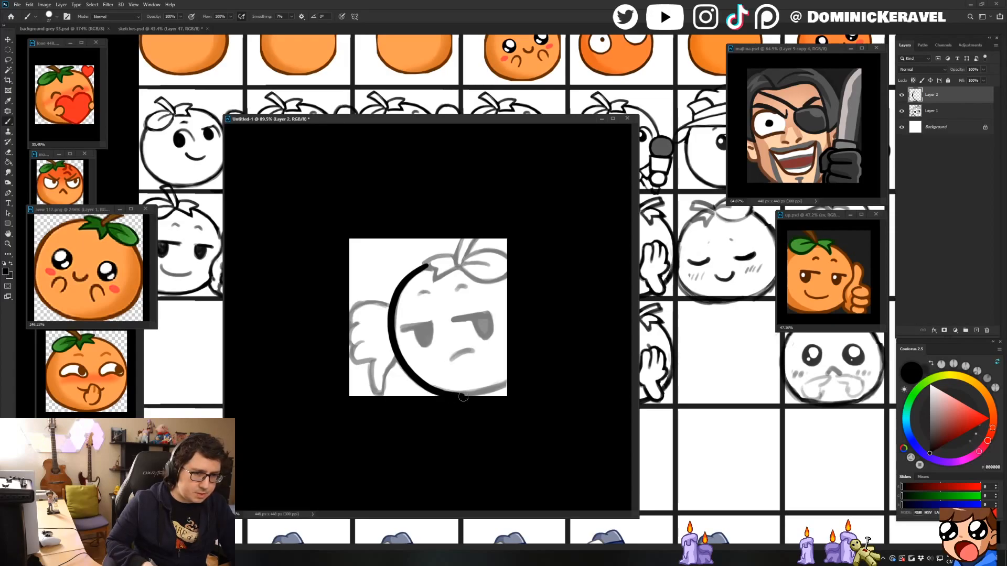
left_click_drag(508, 381, 449, 393)
key("ctrl+z")
mouse_move(508, 379)
left_mouse_down()
mouse_move(485, 393)
mouse_move(447, 394)
left_mouse_up()
key("ctrl+z")
mouse_move(509, 382)
left_mouse_down()
mouse_move(481, 397)
mouse_move(446, 396)
left_mouse_up()
left_click_drag(506, 384, 464, 394)
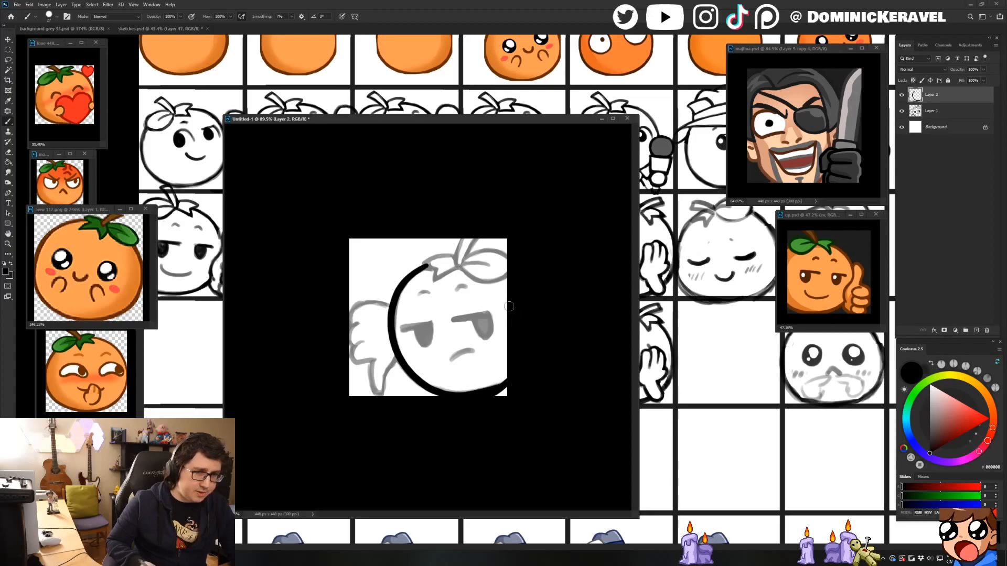
key("e")
mouse_move(489, 373)
left_mouse_down()
mouse_move(498, 403)
mouse_move(515, 386)
mouse_move(472, 393)
left_mouse_up()
key("b")
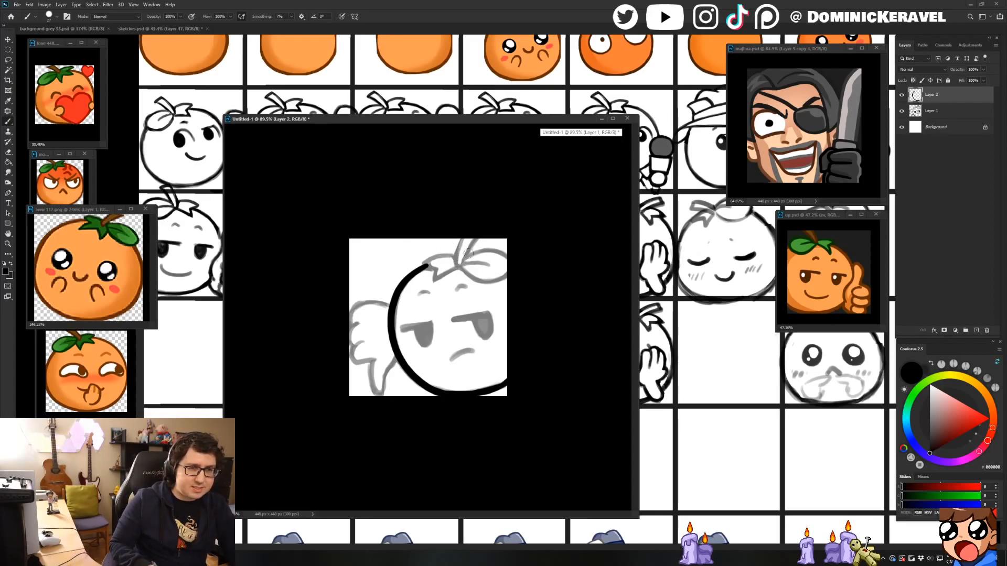
Ink the stem, the jagged small leaf and the large rounded leaf on top of the orange.
mouse_move(454, 267)
left_mouse_down()
mouse_move(471, 238)
mouse_move(486, 251)
left_mouse_up()
key("ctrl+z")
key("e")
key("b")
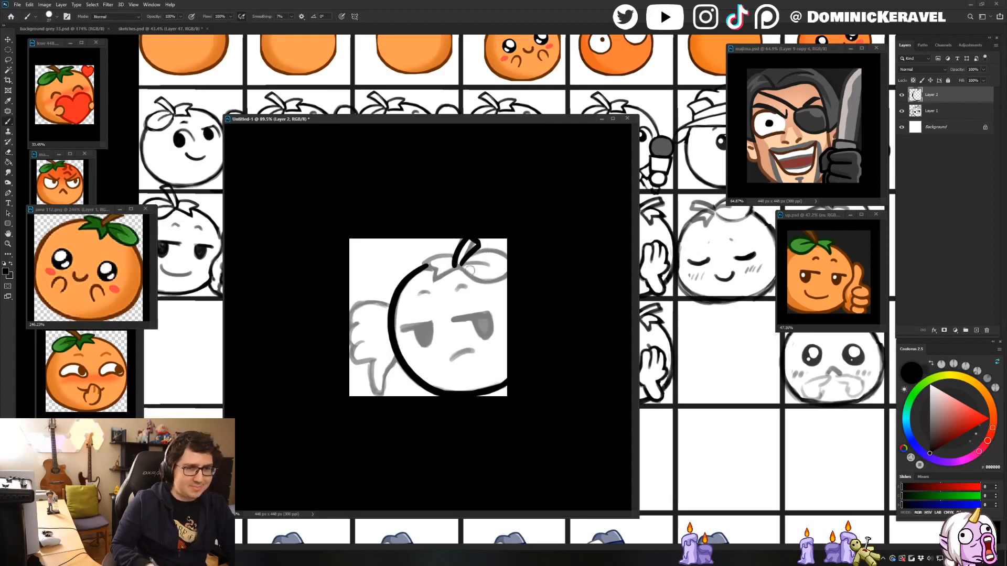
left_click_drag(457, 264, 481, 234)
key("b")
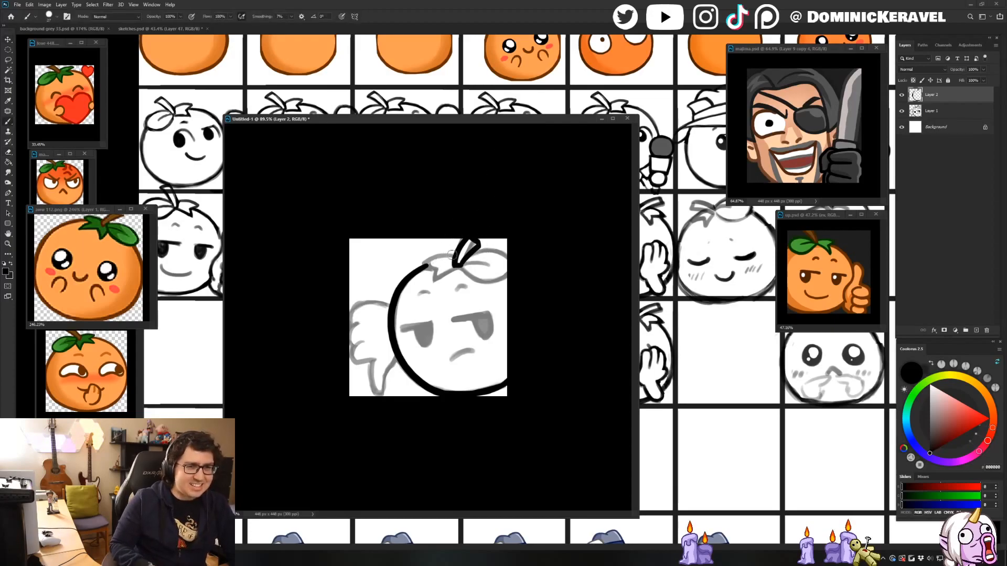
left_click_drag(424, 258, 445, 261)
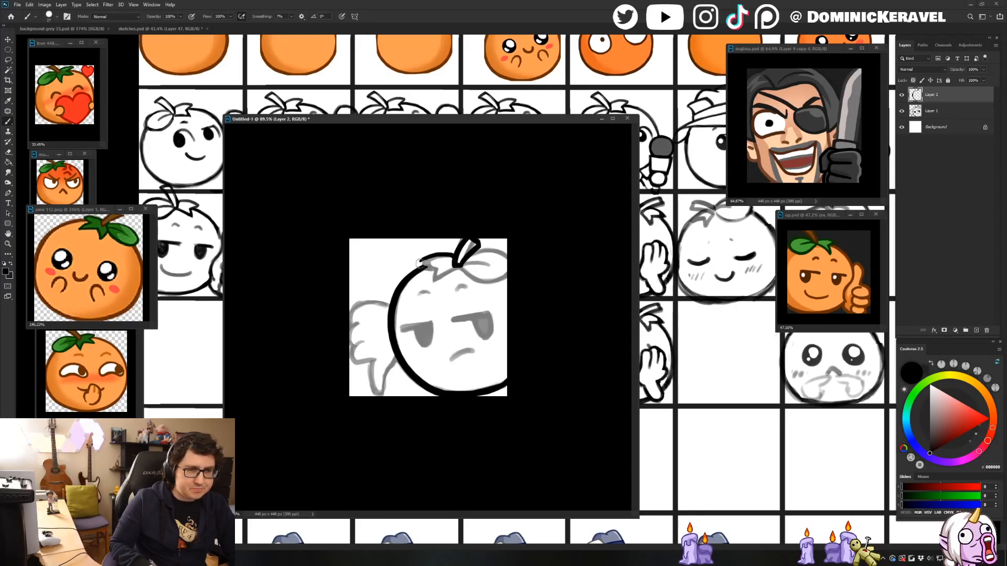
mouse_move(431, 268)
left_mouse_down()
mouse_move(438, 307)
mouse_move(476, 261)
mouse_move(450, 268)
left_mouse_up()
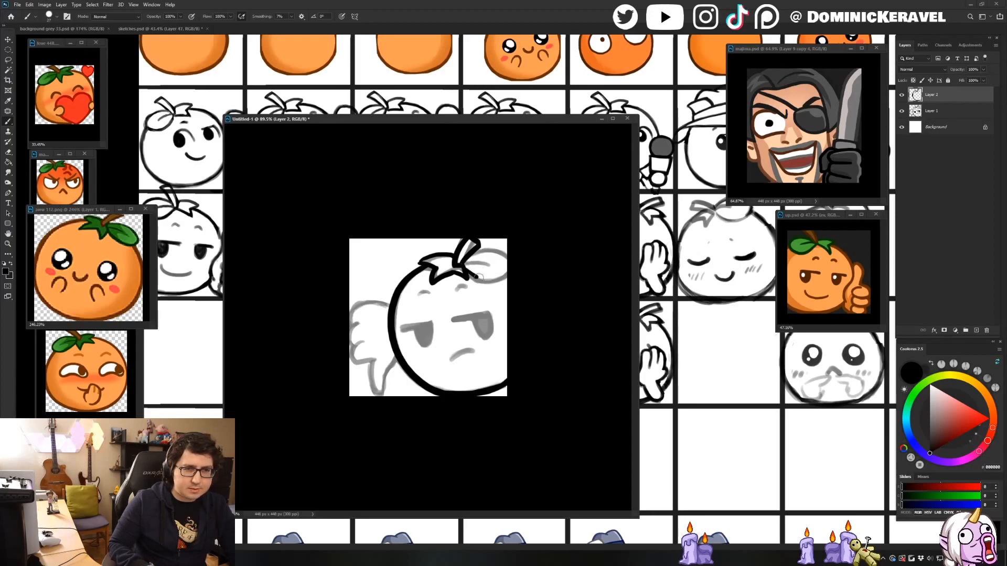
mouse_move(504, 254)
left_mouse_down()
mouse_move(503, 276)
mouse_move(461, 267)
mouse_move(481, 279)
mouse_move(505, 274)
left_mouse_up()
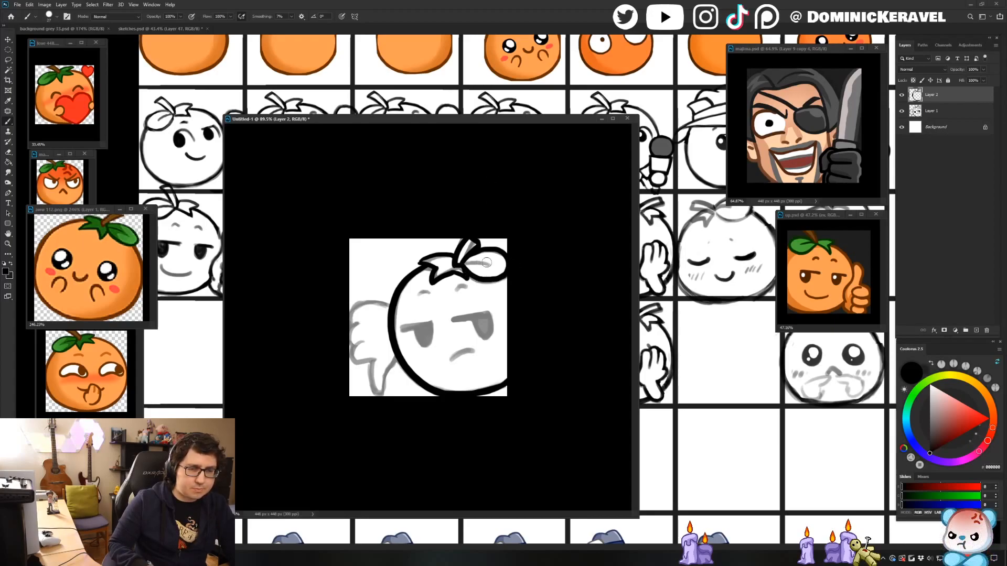
Resize and reposition the thumbs-down document window so the canvas sits centrally over the sketch sheet.
key("v")
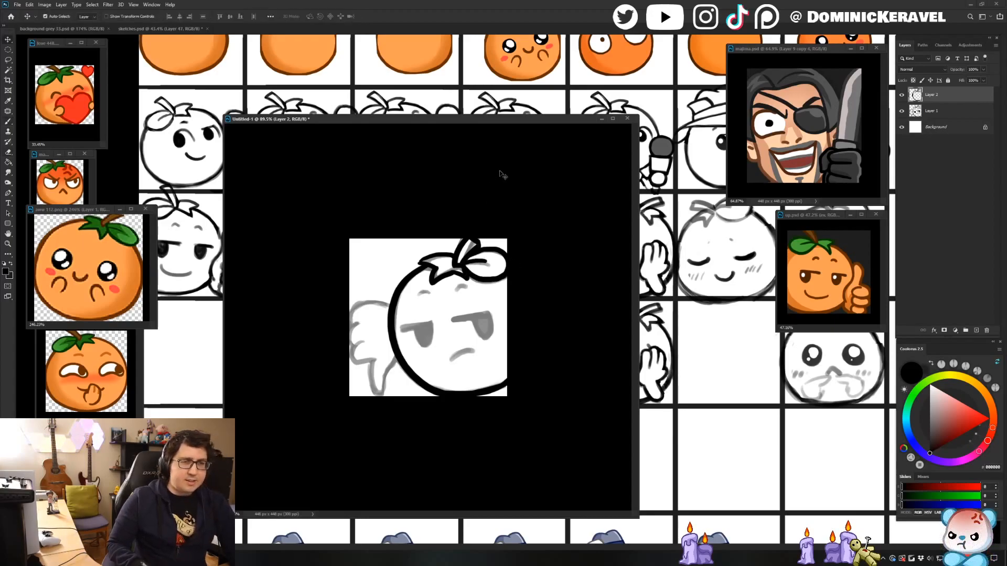
key("b")
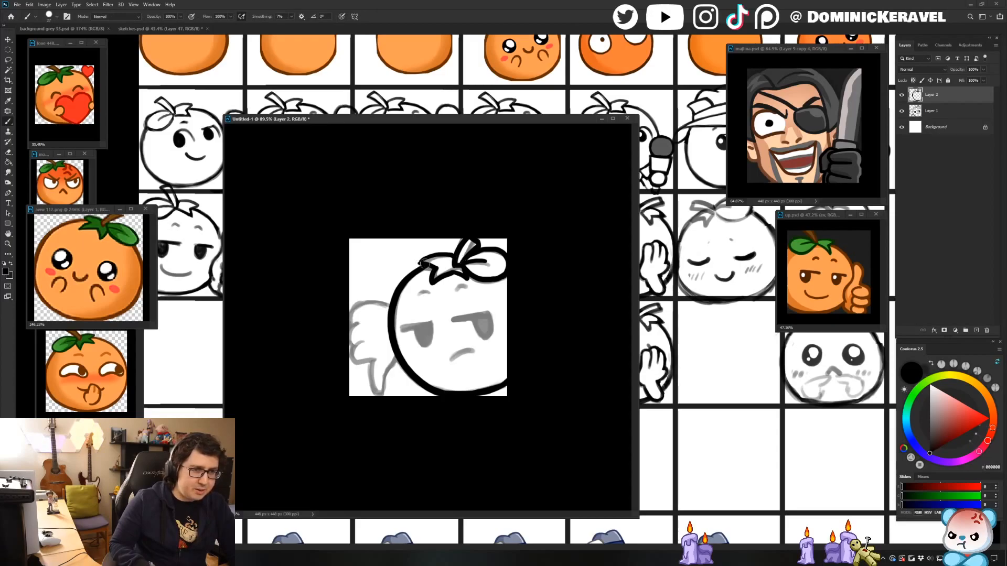
key("v")
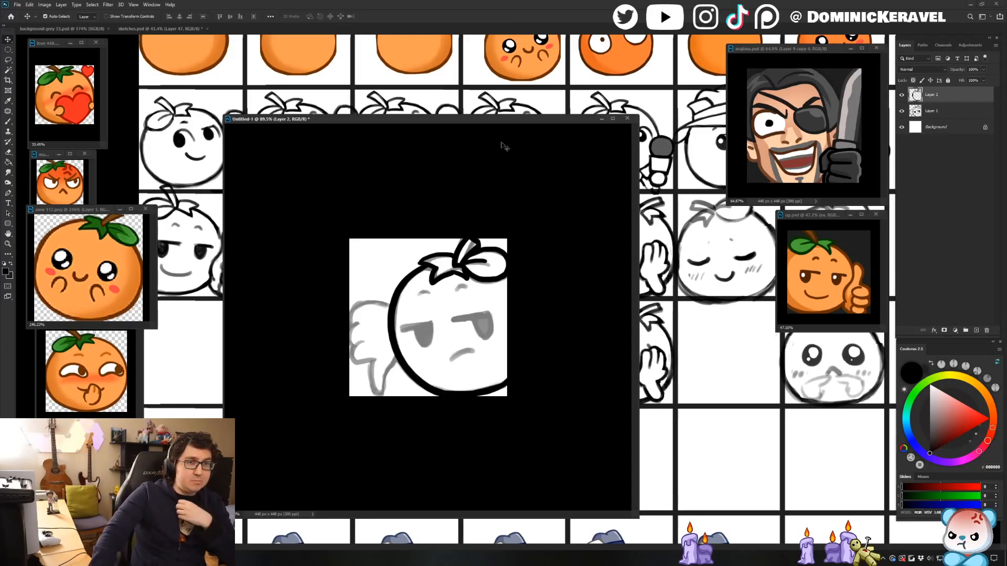
left_click_drag(442, 115, 466, 96)
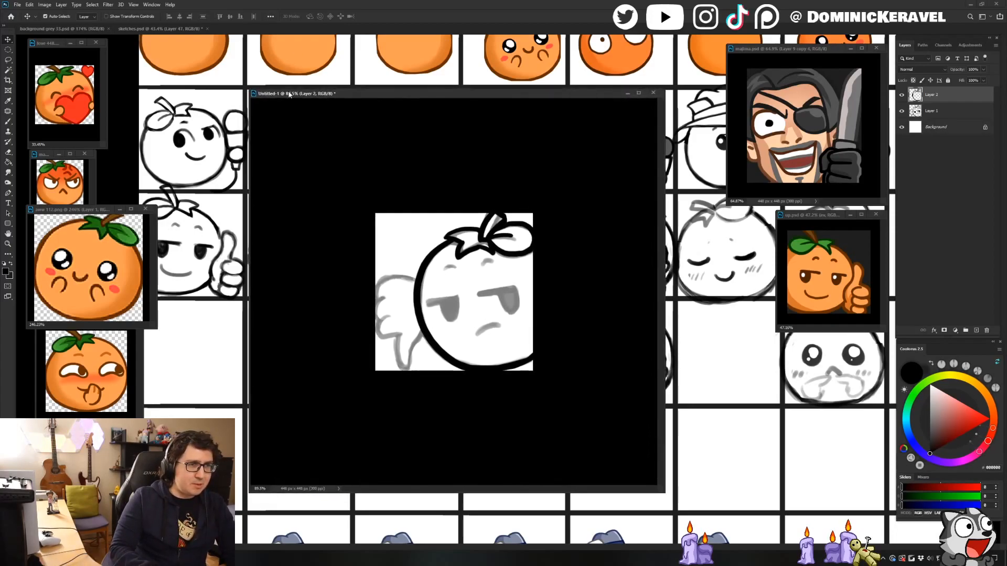
left_click_drag(286, 93, 284, 93)
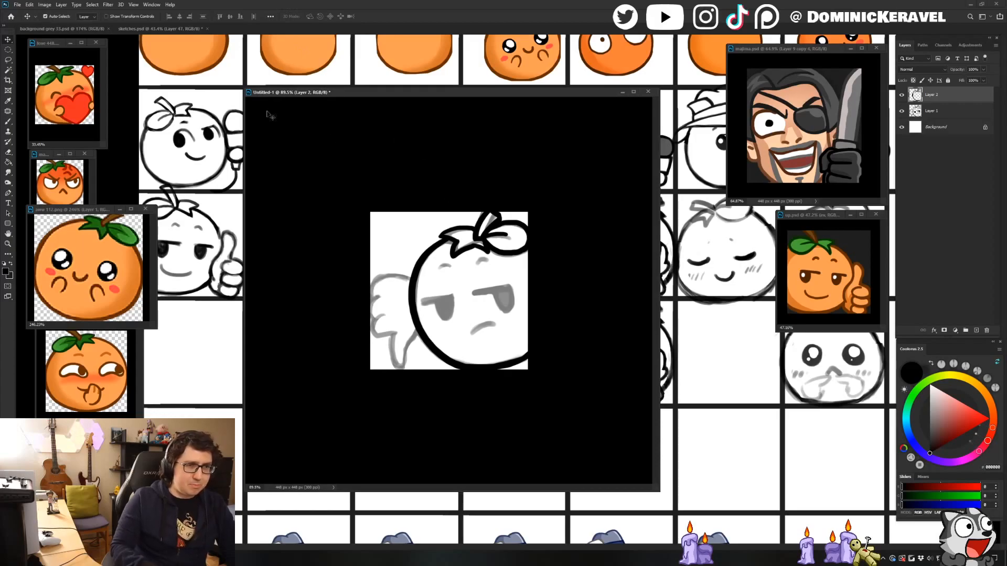
left_click_drag(245, 88, 350, 186)
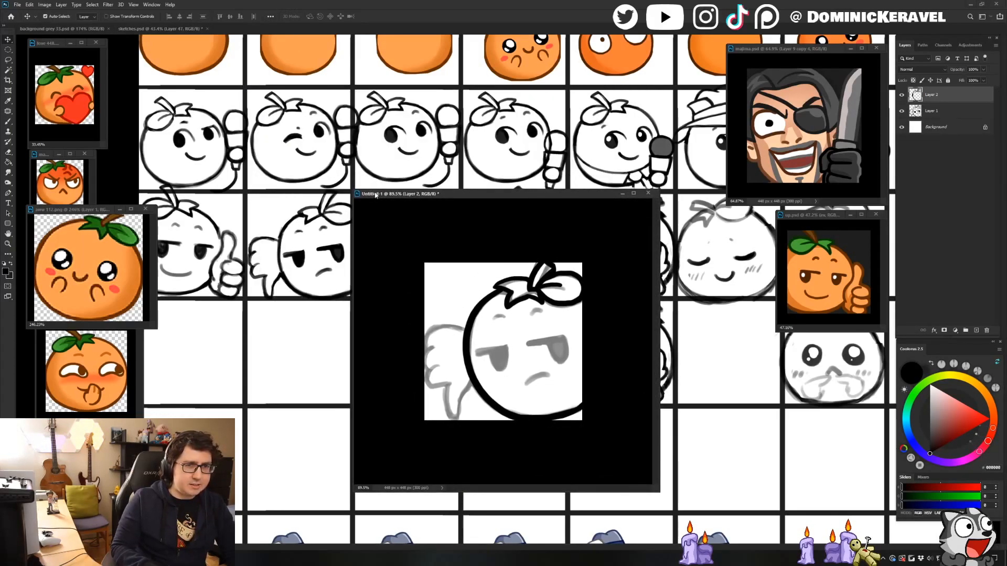
left_click_drag(659, 192, 568, 192)
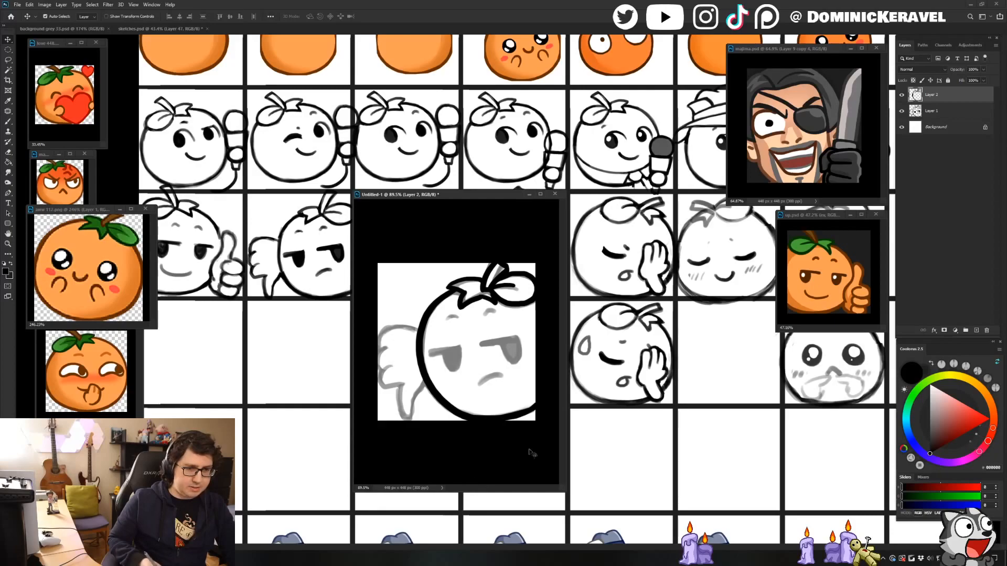
left_click_drag(567, 493, 670, 519)
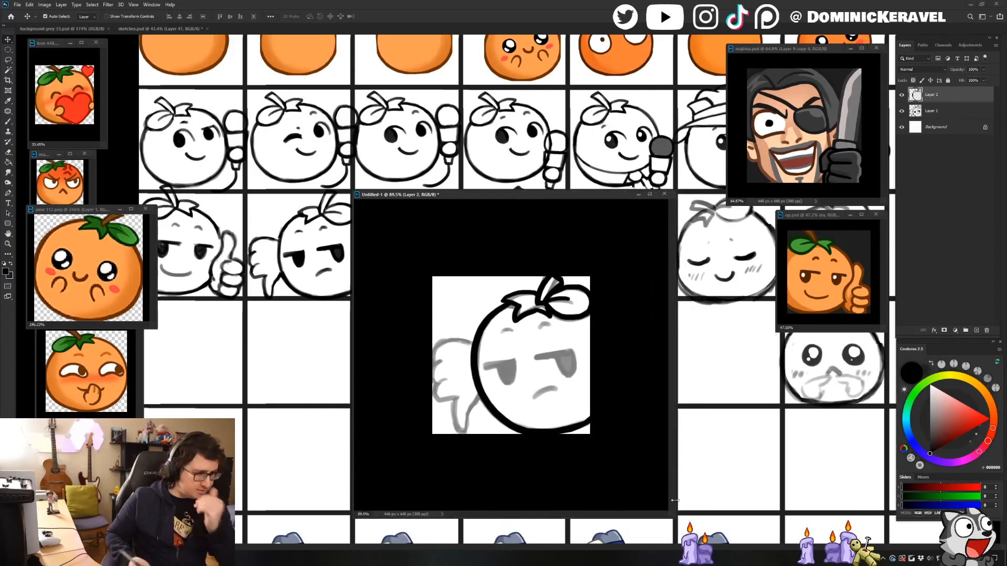
left_click_drag(463, 189, 489, 159)
key("e")
key("v")
left_click_drag(634, 484, 651, 493)
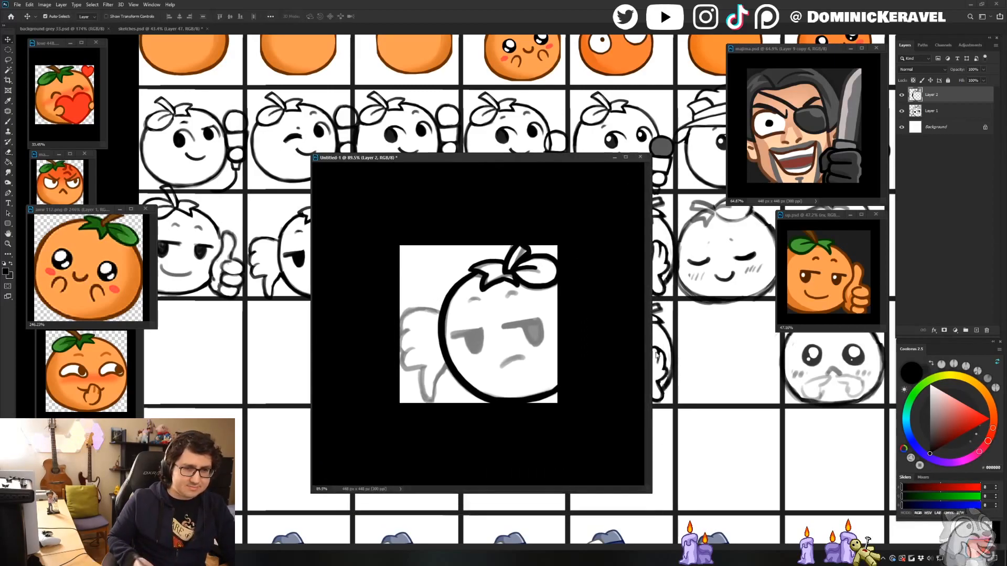
left_click_drag(514, 154, 485, 104)
Ink the thumbs-down hand beside the orange, tracing the wrist, the curled fingers and the downward thumb.
key("b")
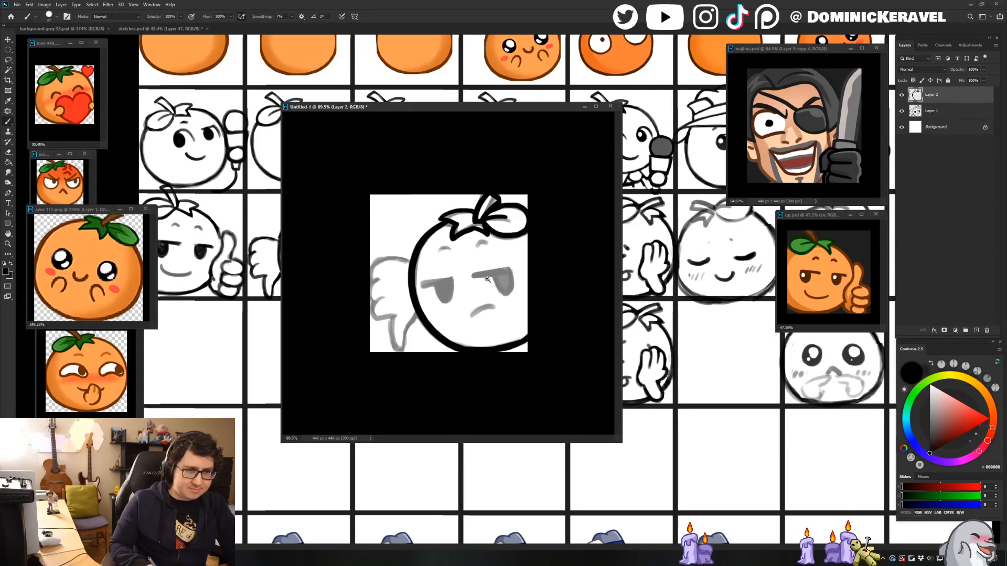
scroll(397, 251, "up", 1)
mouse_move(389, 257)
left_mouse_down()
mouse_move(352, 260)
mouse_move(344, 274)
mouse_move(353, 280)
mouse_move(351, 257)
mouse_move(350, 318)
mouse_move(353, 280)
mouse_move(351, 312)
mouse_move(358, 304)
mouse_move(375, 332)
mouse_move(362, 331)
mouse_move(374, 331)
mouse_move(382, 377)
left_mouse_up()
key("ctrl+z")
key("ctrl+z")
key("ctrl+z")
key("ctrl+z")
left_click_drag(373, 332, 382, 376)
left_click_drag(408, 326, 379, 382)
key("e")
key("v")
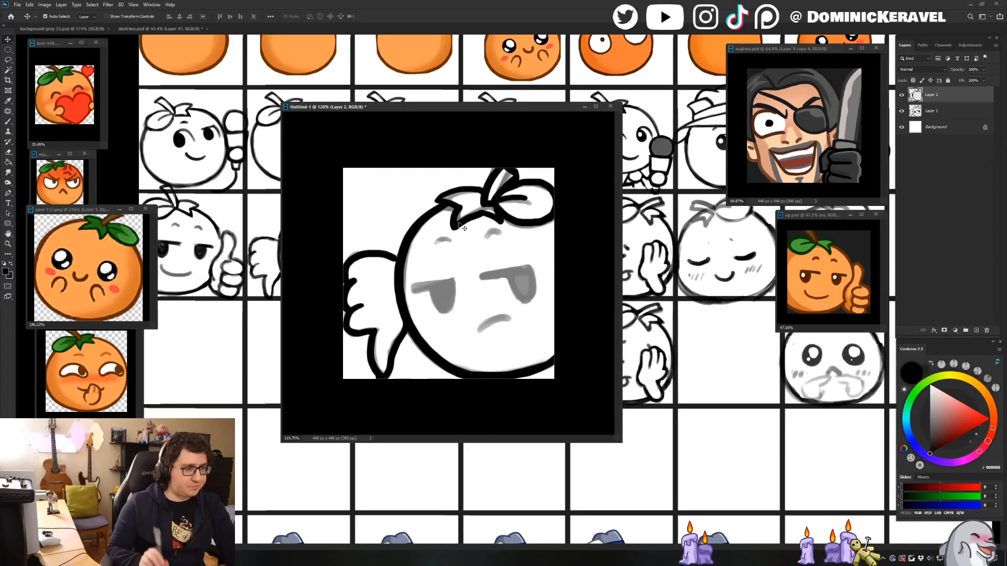
Ink the short frowning mouth and both half-closed eyes with flat upper lids and solid black pupils.
key("b")
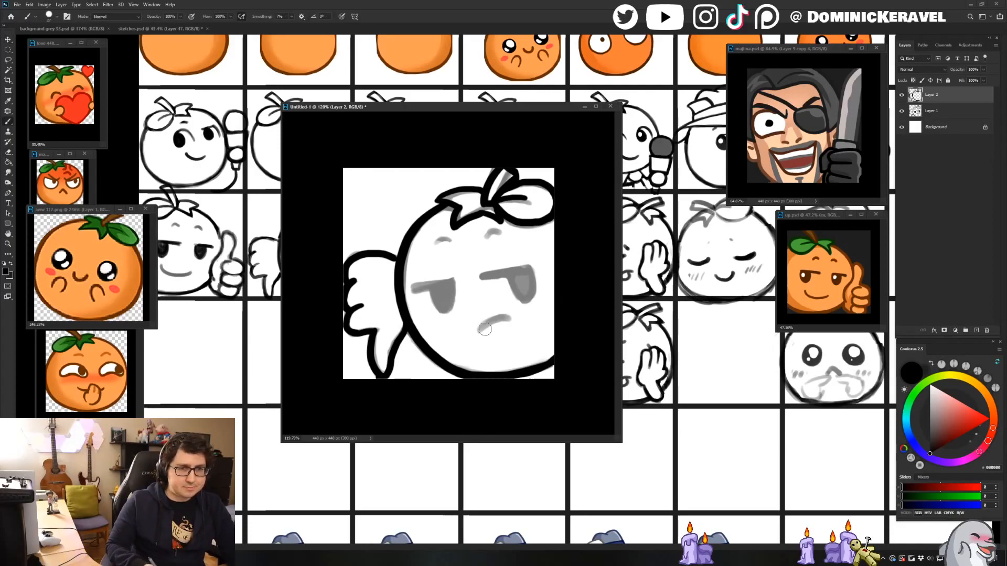
left_click_drag(507, 319, 478, 330)
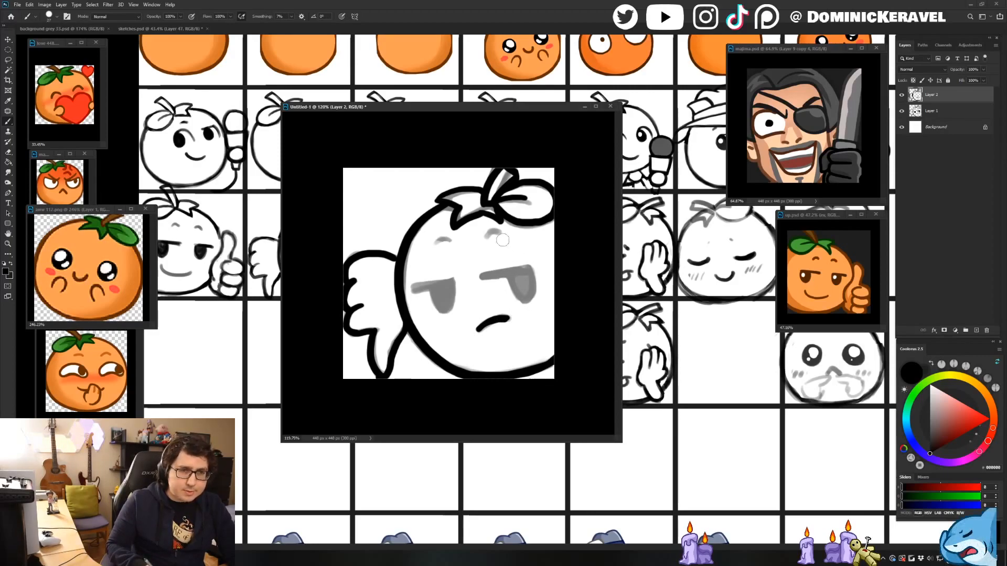
left_click_drag(483, 278, 524, 267)
key("ctrl+z")
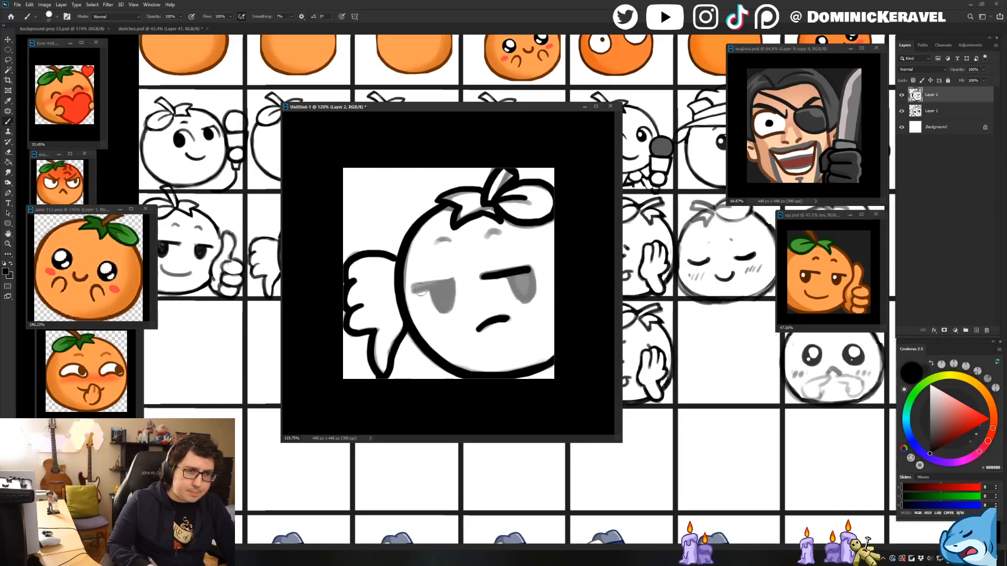
mouse_move(414, 289)
left_mouse_down()
mouse_move(456, 282)
mouse_move(441, 309)
mouse_move(451, 294)
mouse_move(438, 291)
mouse_move(436, 304)
mouse_move(450, 288)
left_mouse_up()
mouse_move(520, 283)
left_mouse_down()
mouse_move(517, 294)
mouse_move(524, 281)
left_mouse_up()
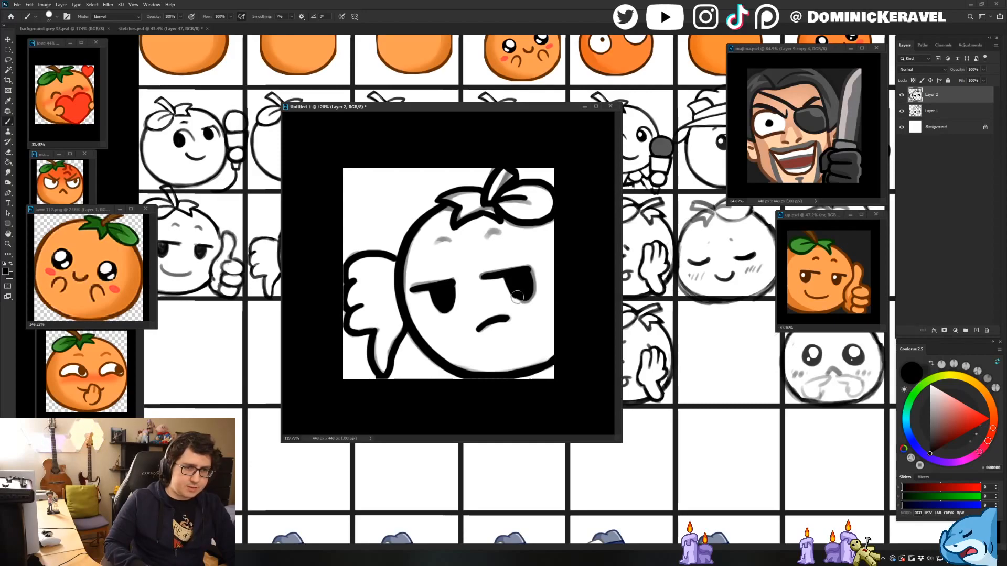
key("e")
key("b")
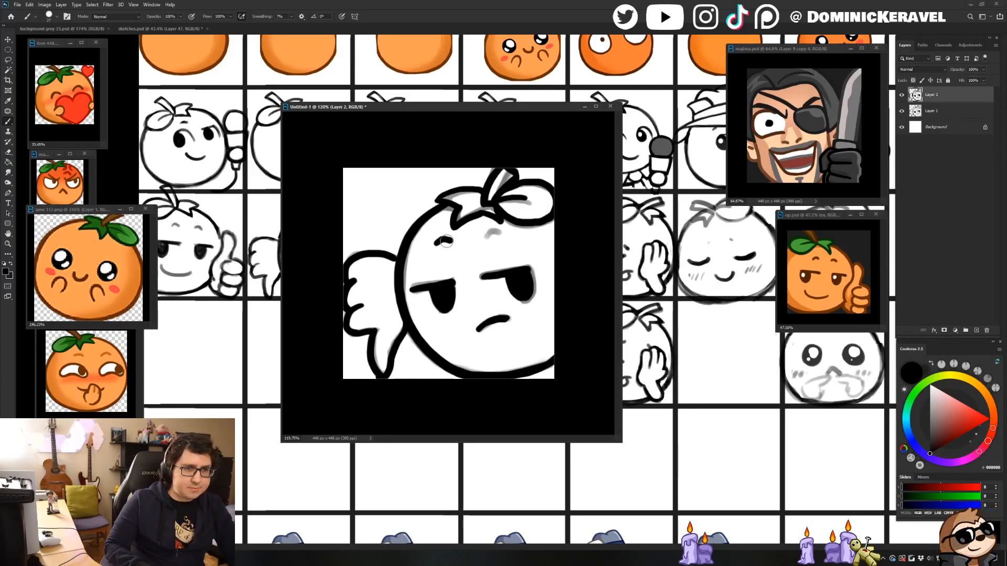
Ink two short curved eyebrows above the half-closed eyes.
left_click_drag(435, 243, 502, 233)
key("v")
key("b")
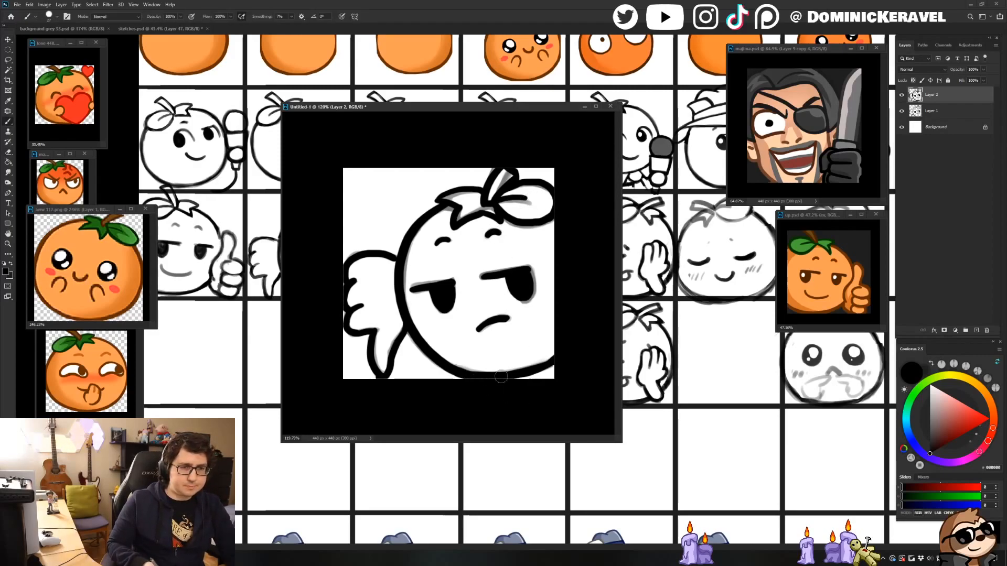
Shift the thumbs-down document window sideways and enlarge it slightly around the inked canvas.
key("v")
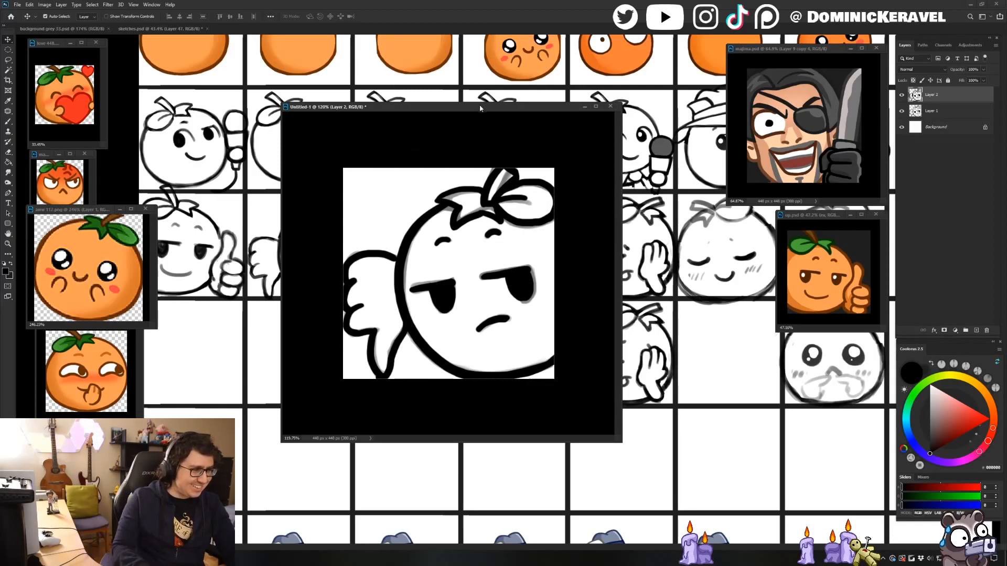
left_click_drag(471, 104, 440, 104)
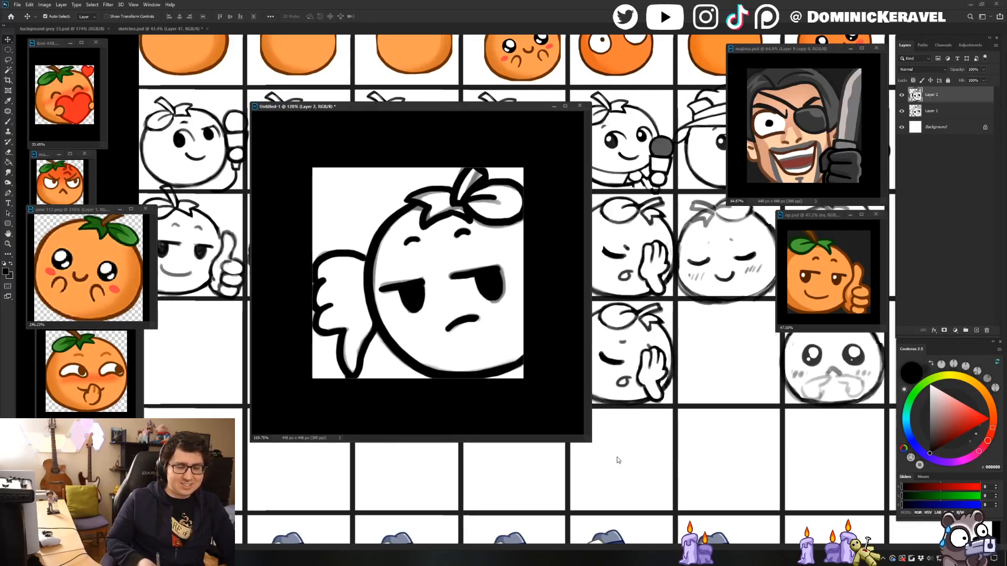
left_click_drag(593, 443, 615, 461)
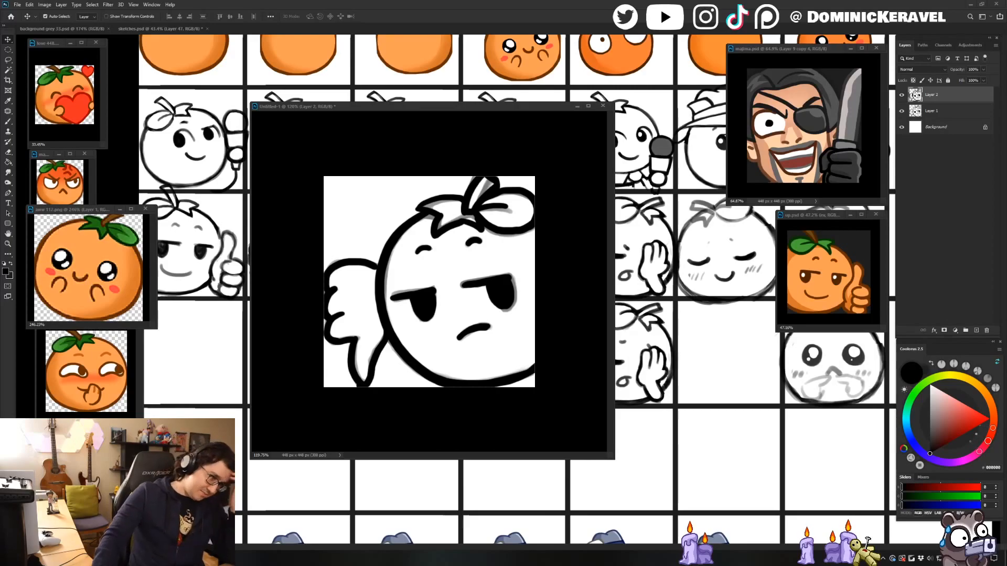
left_click(1005, 559)
left_click(1006, 559)
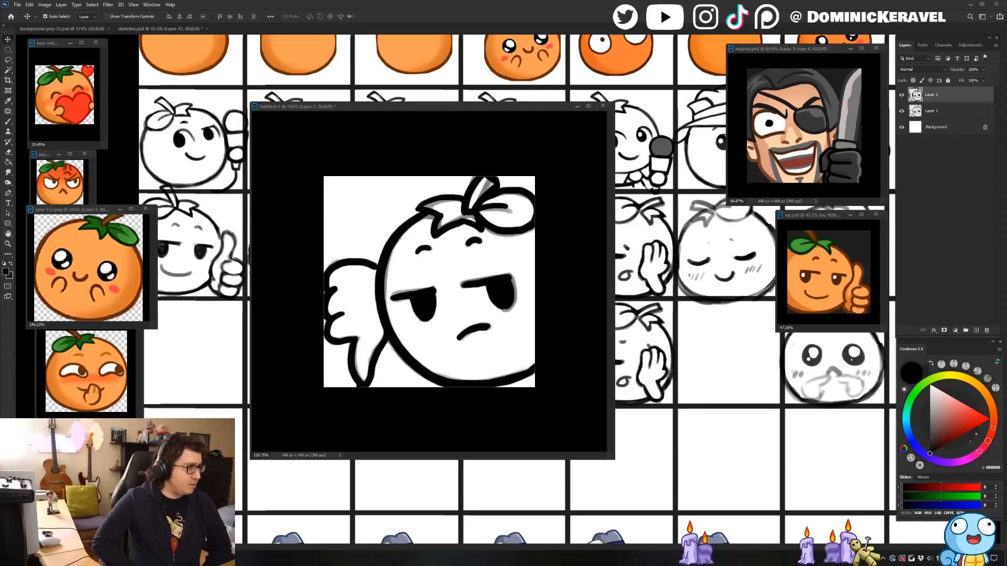
left_click_drag(384, 109, 391, 108)
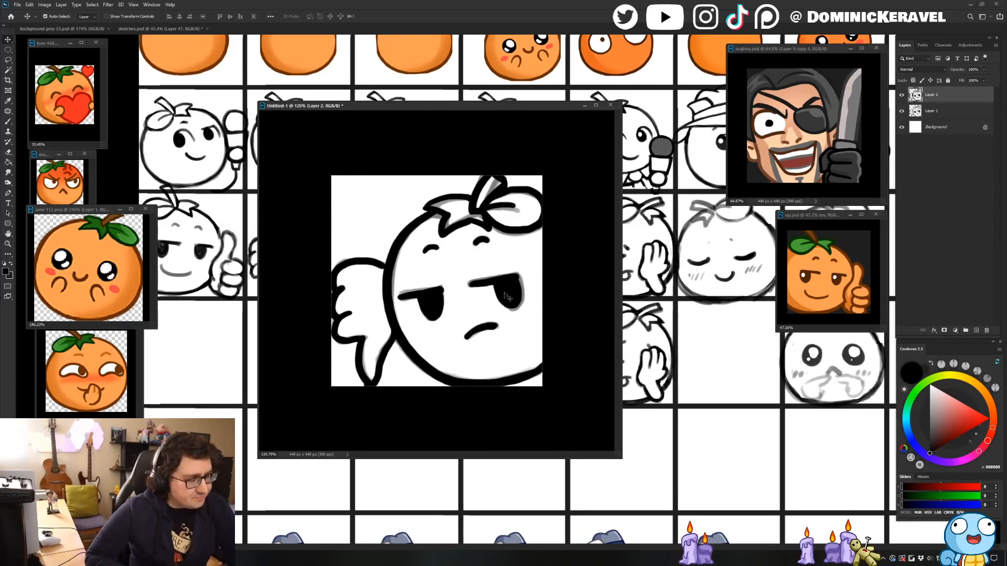
left_click_drag(386, 105, 387, 109)
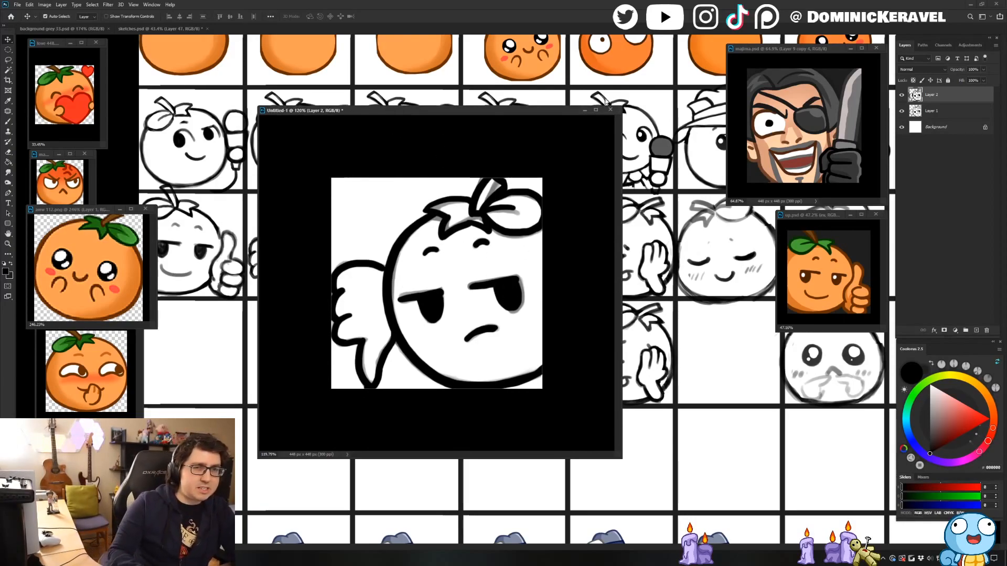
left_click(623, 109)
mouse_move(513, 111)
left_mouse_down()
mouse_move(500, 95)
mouse_move(512, 94)
left_mouse_up()
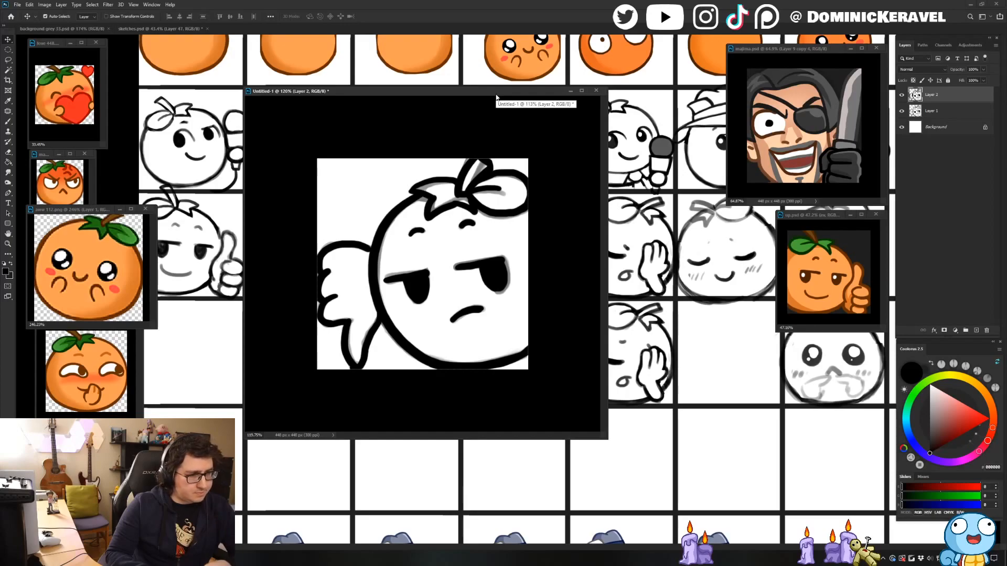
left_click_drag(402, 95, 401, 104)
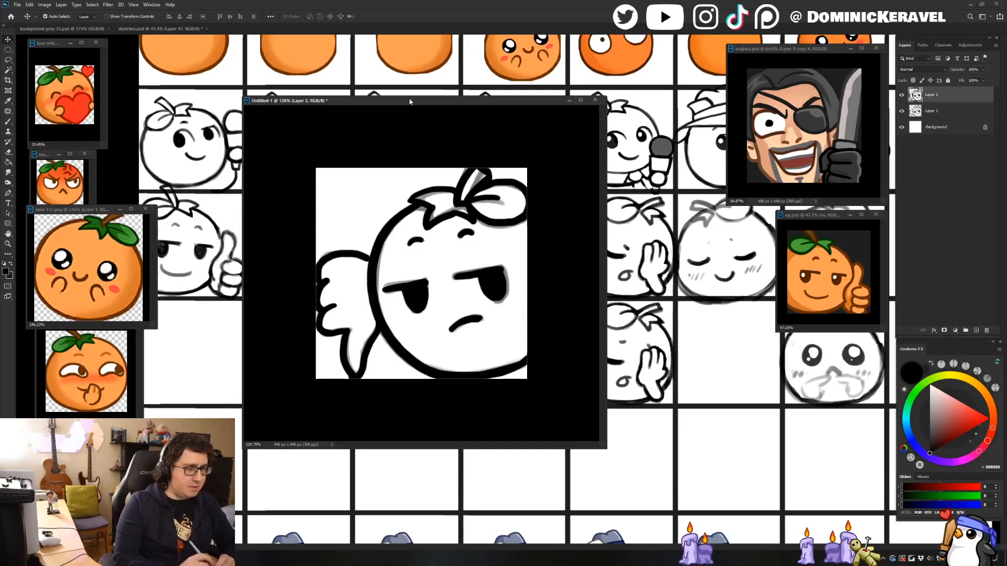
mouse_move(369, 101)
left_mouse_down()
mouse_move(381, 92)
mouse_move(350, 71)
mouse_move(377, 90)
left_mouse_up()
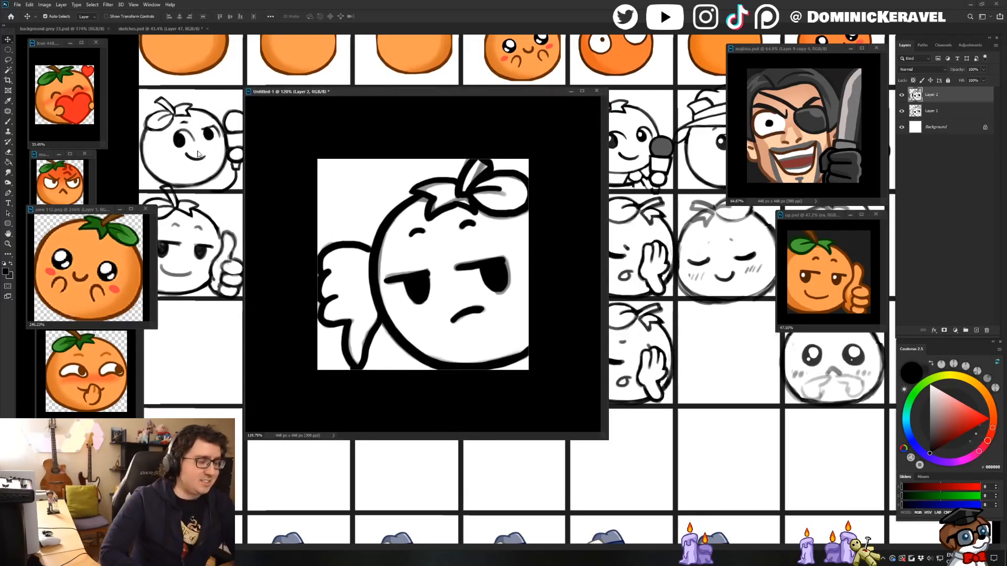
left_click_drag(347, 87, 403, 102)
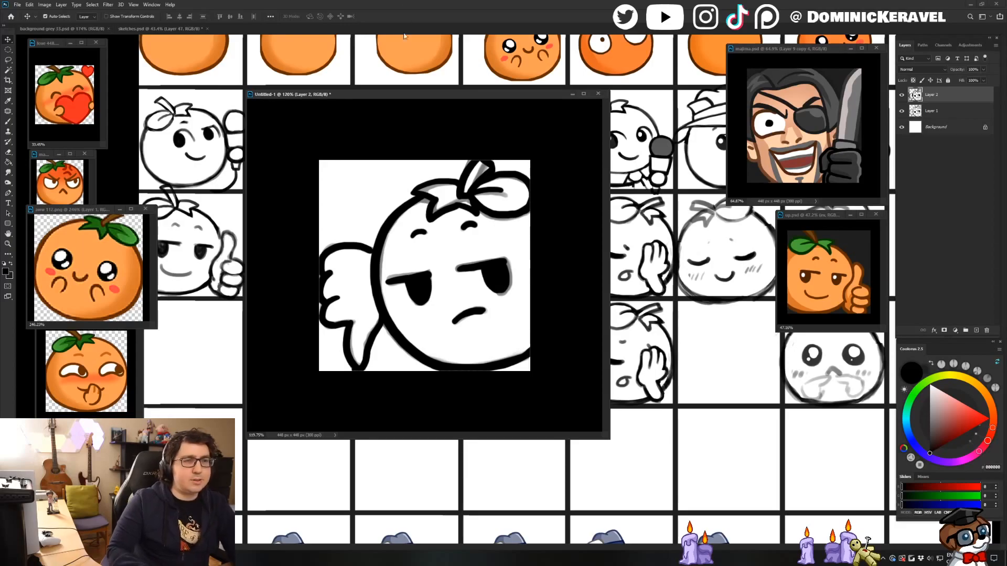
mouse_move(391, 95)
left_mouse_down()
mouse_move(407, 98)
mouse_move(392, 94)
left_mouse_up()
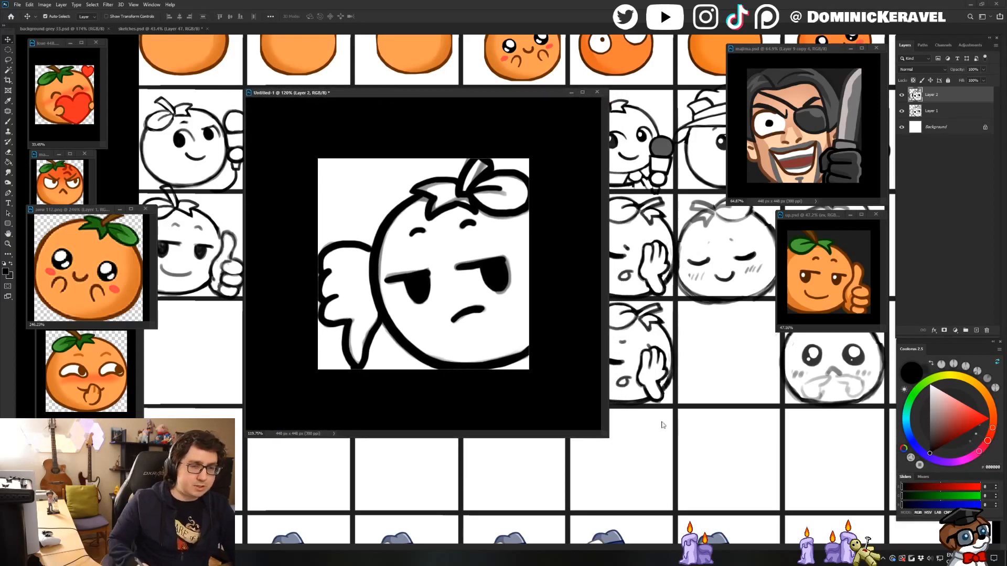
Enlarge the thumbs-down document window, then hide the rough sketch and add an empty layer between it and the inked line art.
left_click_drag(606, 434, 685, 517)
left_click_drag(455, 94, 414, 74)
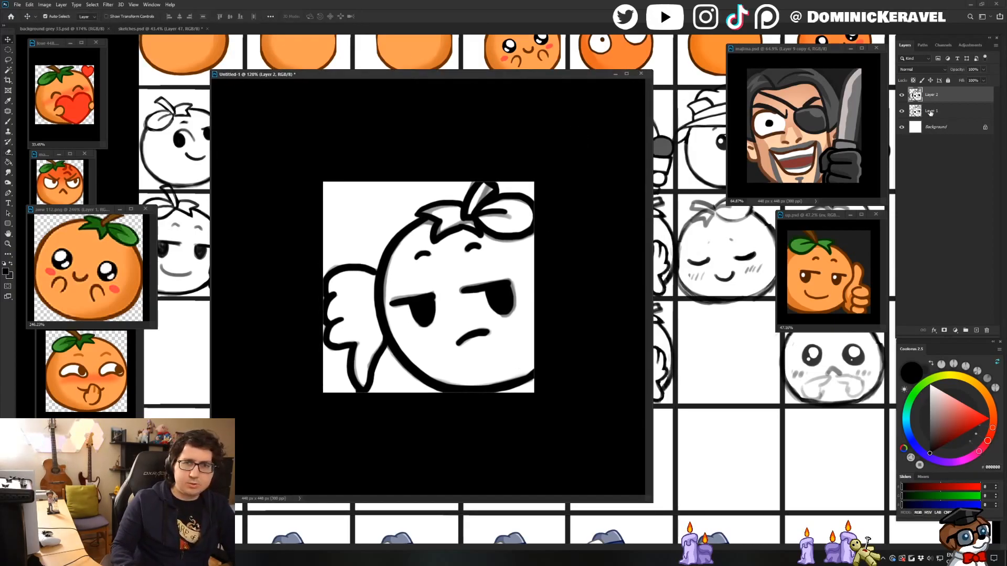
left_click(901, 111)
key("ctrl+shift+n")
key("Return")
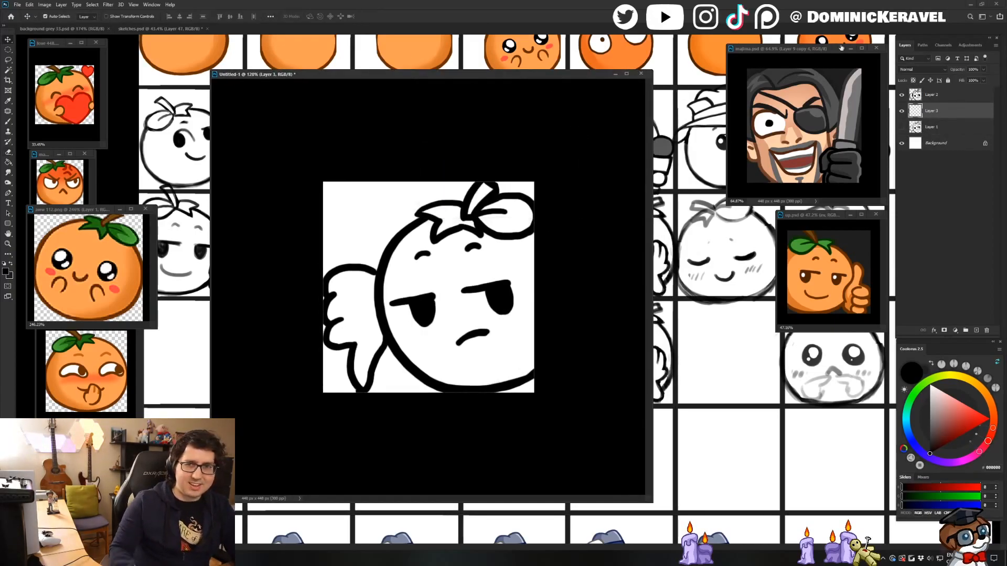
left_click(932, 95)
key("b")
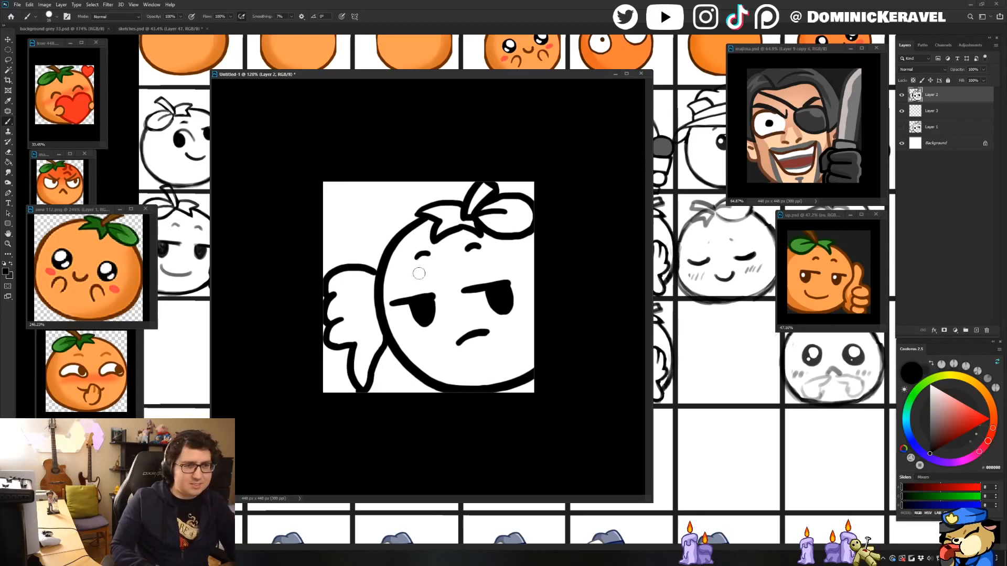
key("e")
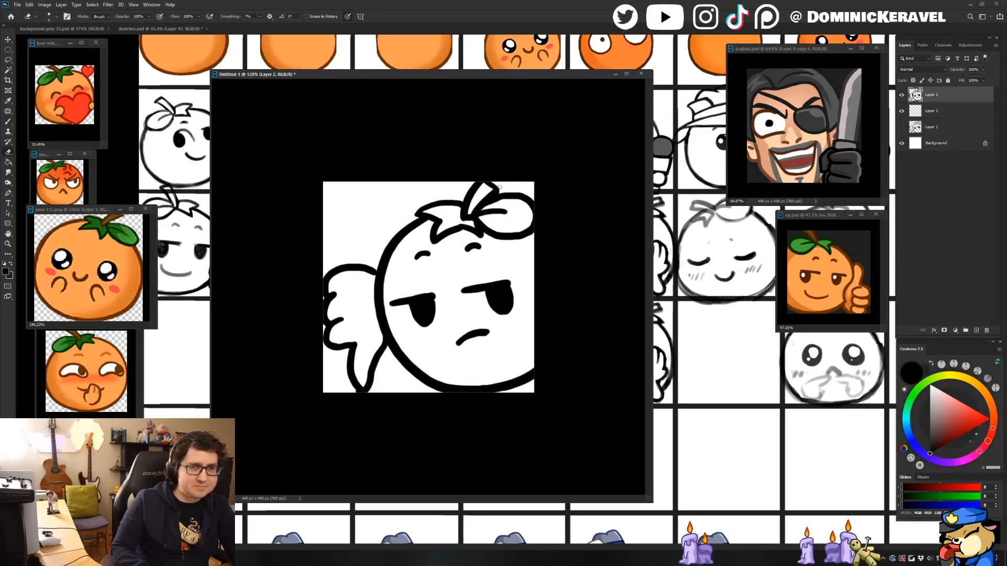
key("v")
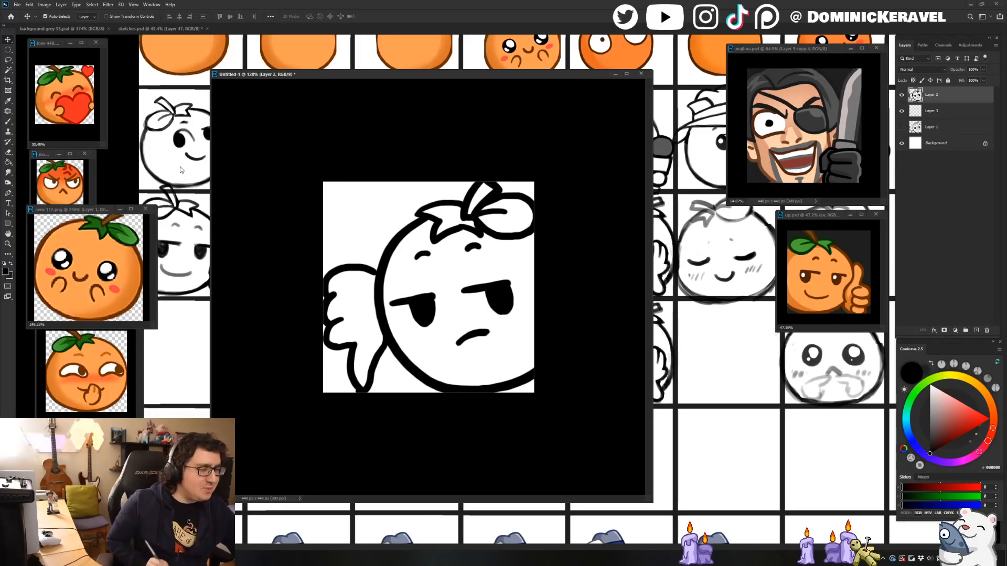
left_click_drag(398, 78, 397, 76)
key("e")
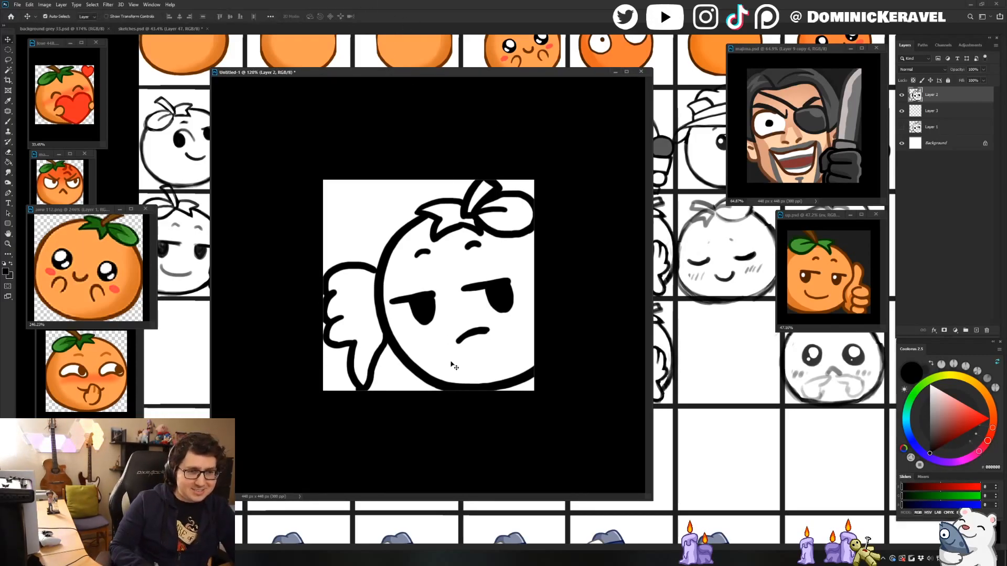
key("bracketright")
key("bracketright")
key("bracketright")
key("bracketright")
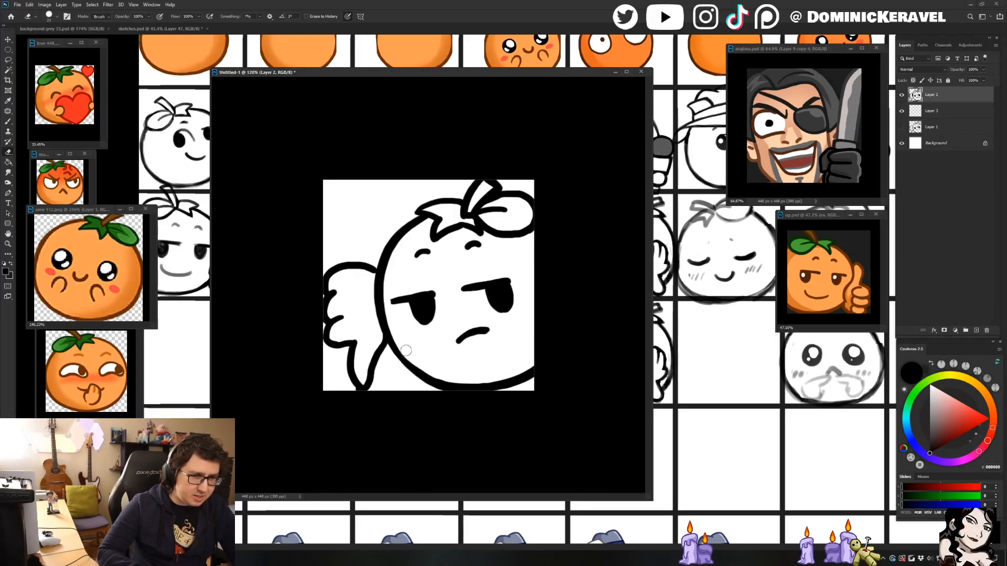
key("b")
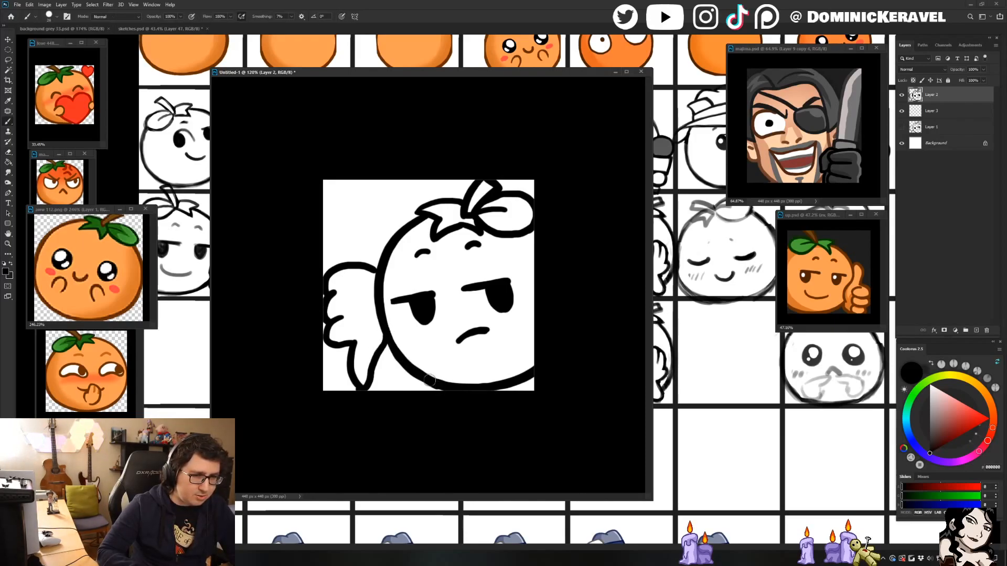
key("e")
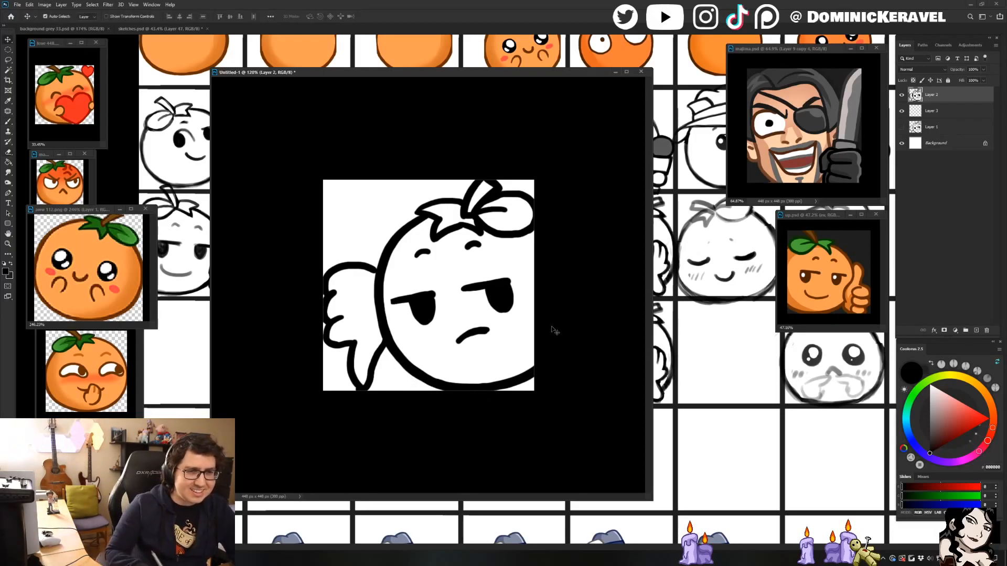
key("v")
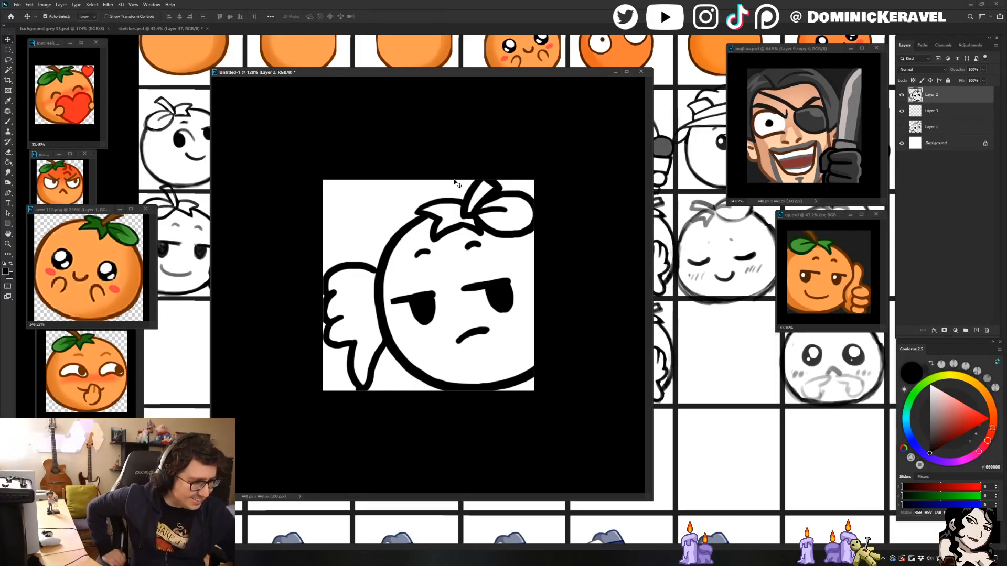
key("b")
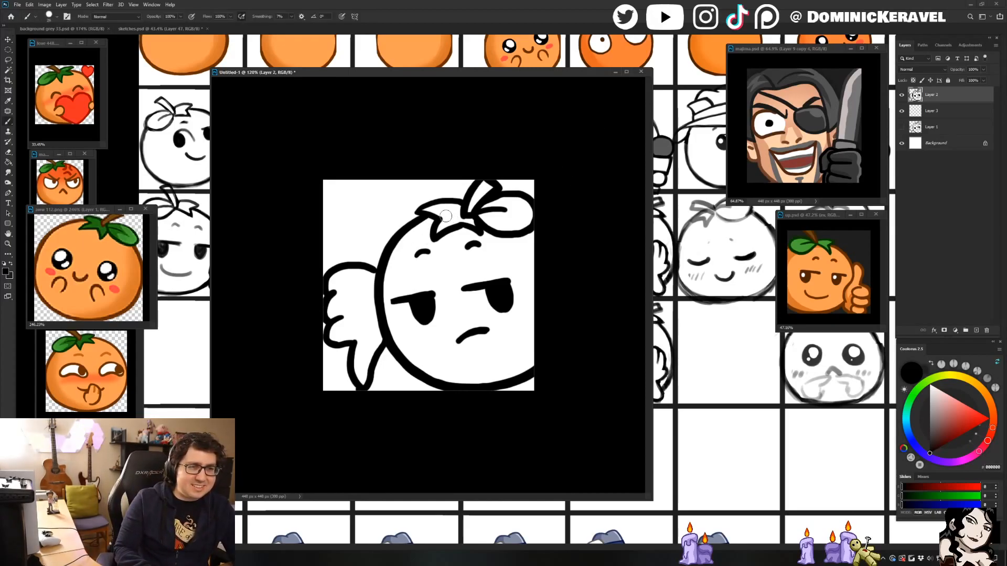
right_click(469, 199, "alt")
right_click(445, 195, "alt")
key("v")
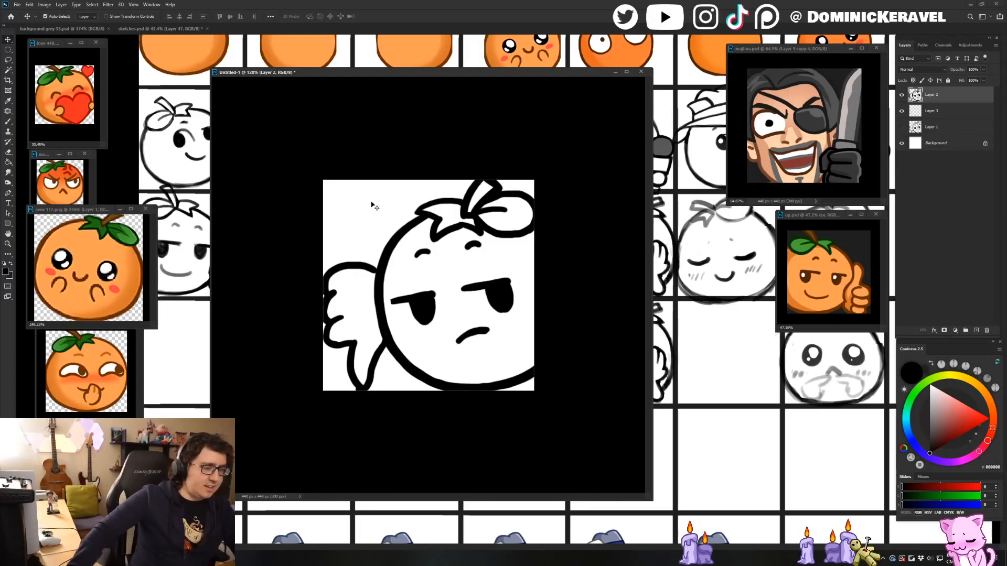
left_click_drag(357, 73, 353, 72)
key("e")
key("v")
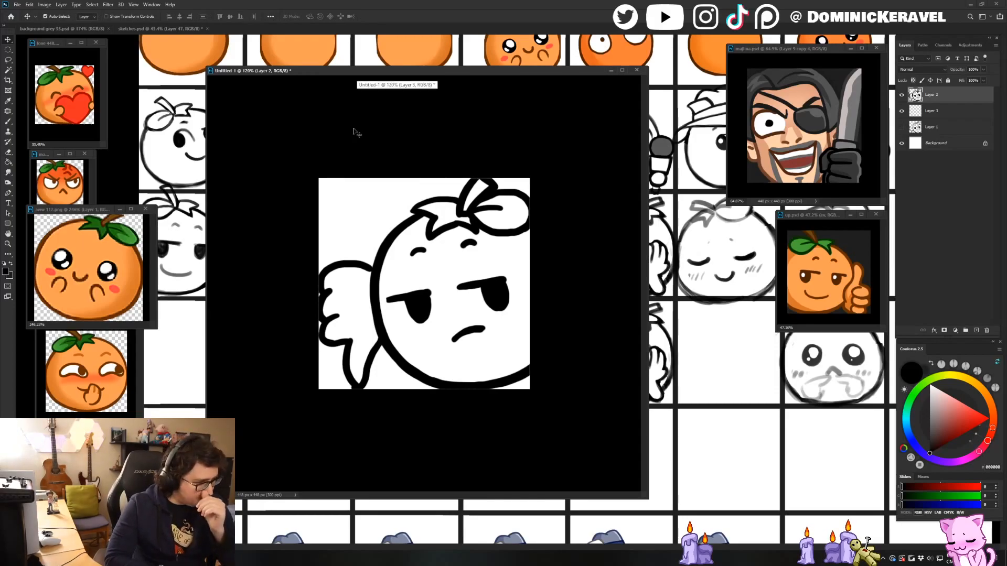
left_click_drag(333, 72, 338, 71)
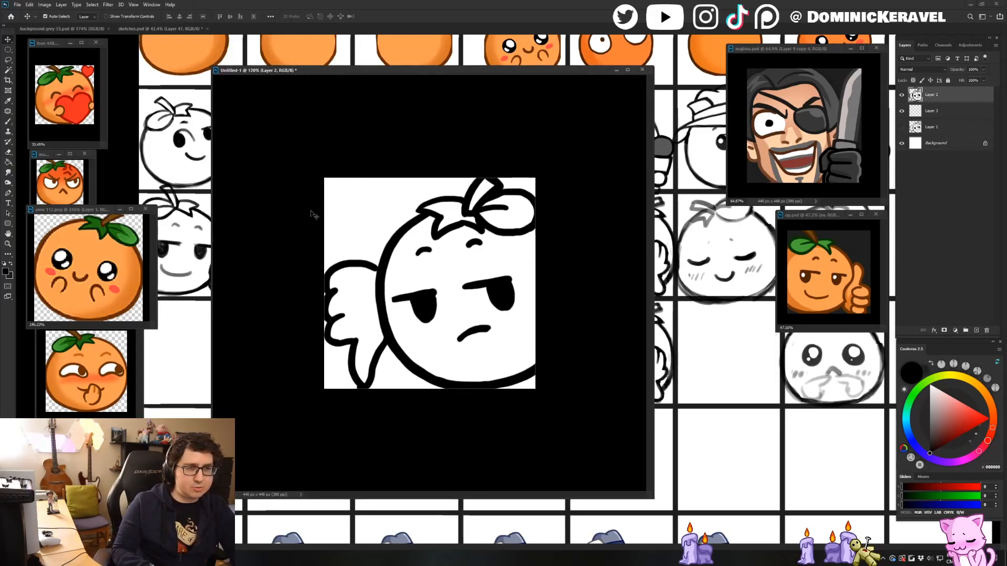
key("e")
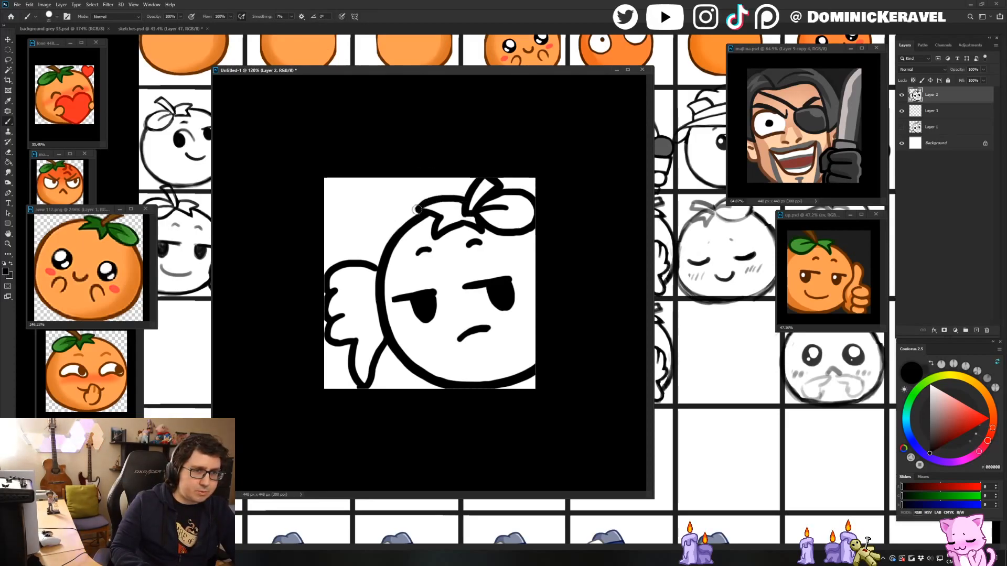
key("v")
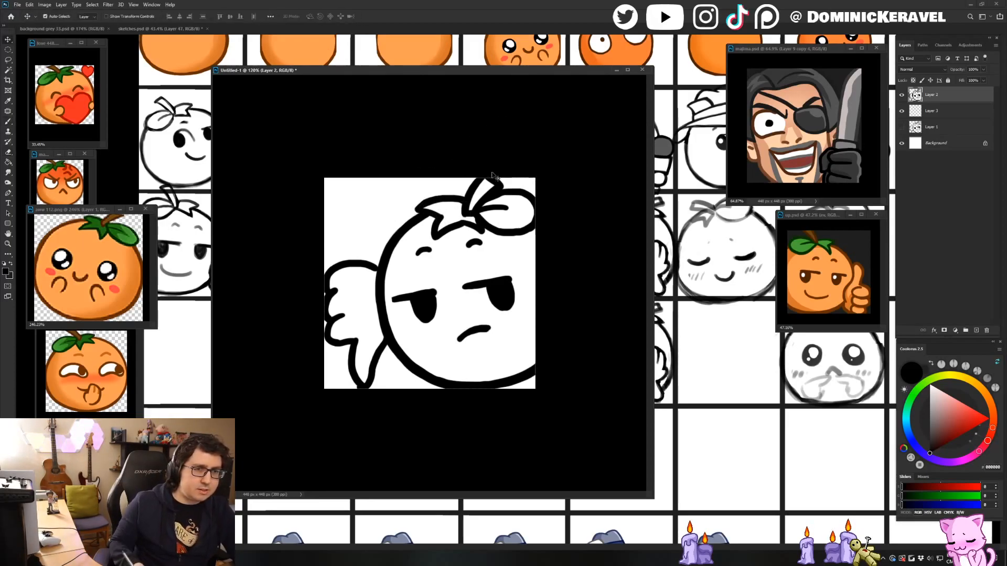
Sample the light orange from the smiling orange emote and paint the thumbs-down hand on the empty layer beneath the line art.
key("b")
left_click(88, 240, "alt")
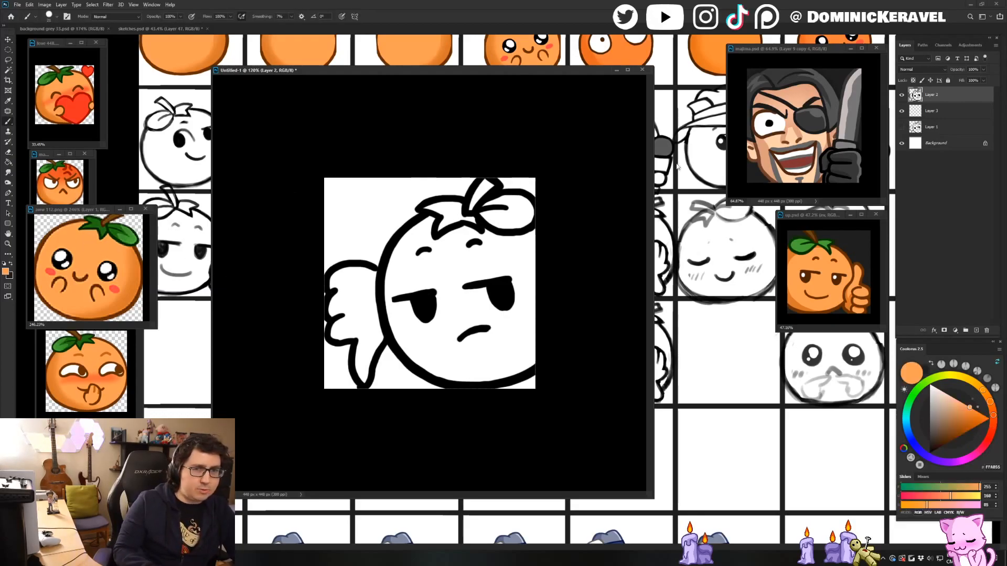
left_click(926, 110)
mouse_move(430, 223)
left_mouse_down()
mouse_move(445, 238)
mouse_move(400, 253)
mouse_move(411, 270)
mouse_move(369, 301)
mouse_move(375, 278)
mouse_move(356, 273)
mouse_move(343, 291)
mouse_move(363, 283)
mouse_move(341, 297)
mouse_move(349, 322)
mouse_move(339, 335)
mouse_move(384, 310)
mouse_move(363, 333)
mouse_move(367, 341)
mouse_move(381, 335)
mouse_move(359, 353)
mouse_move(364, 376)
left_mouse_up()
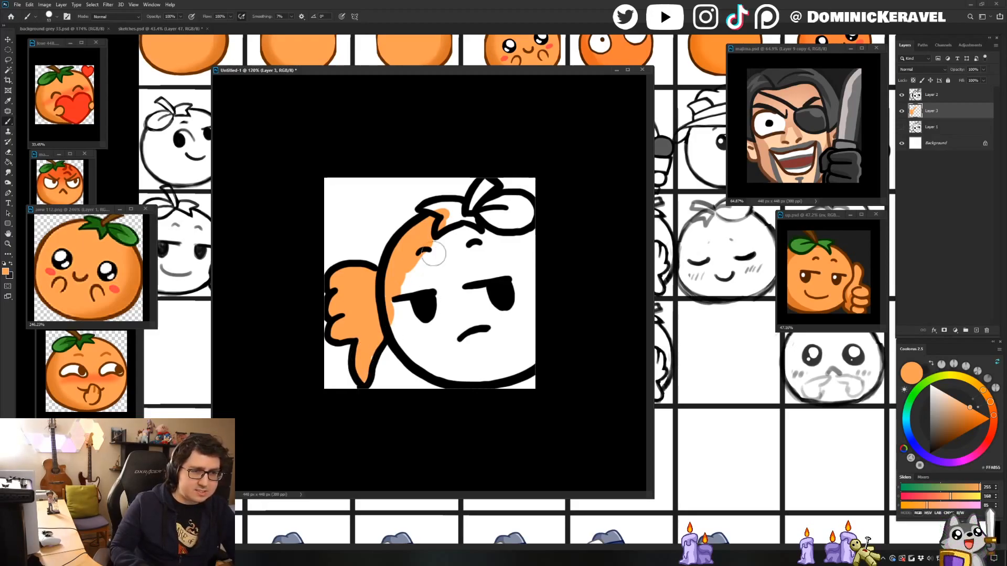
Colour the whole body, leaves and stem light orange, filling the enclosed face area and covering leftover gaps around the eye.
mouse_move(441, 210)
left_mouse_down()
mouse_move(478, 218)
mouse_move(445, 209)
mouse_move(487, 183)
mouse_move(474, 209)
mouse_move(529, 213)
mouse_move(466, 220)
mouse_move(435, 237)
mouse_move(547, 233)
mouse_move(577, 198)
mouse_move(438, 246)
mouse_move(399, 302)
mouse_move(396, 330)
mouse_move(433, 372)
mouse_move(519, 361)
mouse_move(490, 370)
left_mouse_up()
key("g")
left_click(461, 320)
key("b")
mouse_move(421, 298)
left_mouse_down()
mouse_move(455, 270)
mouse_move(544, 260)
mouse_move(520, 330)
mouse_move(417, 327)
mouse_move(420, 317)
left_mouse_up()
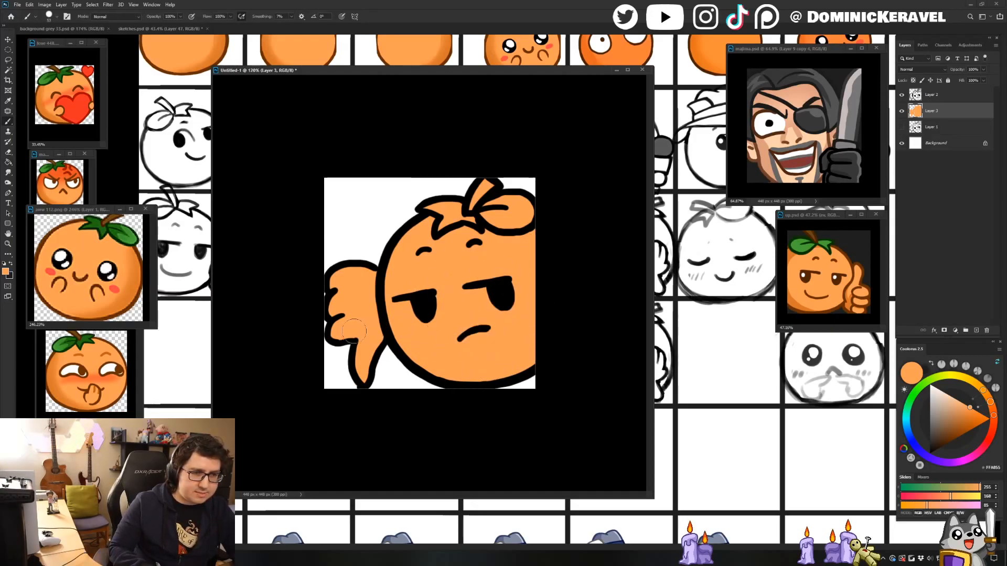
key("v")
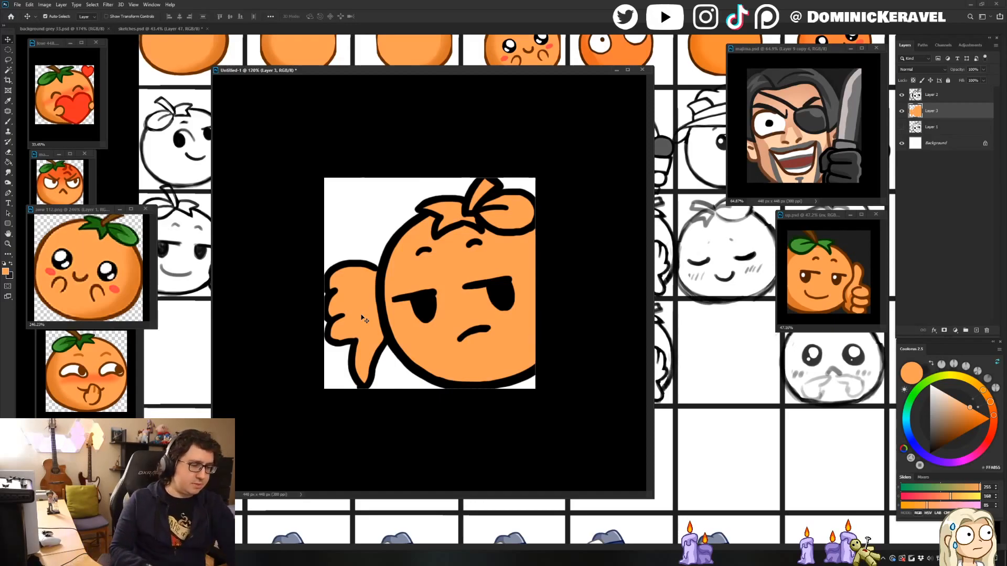
key("F6")
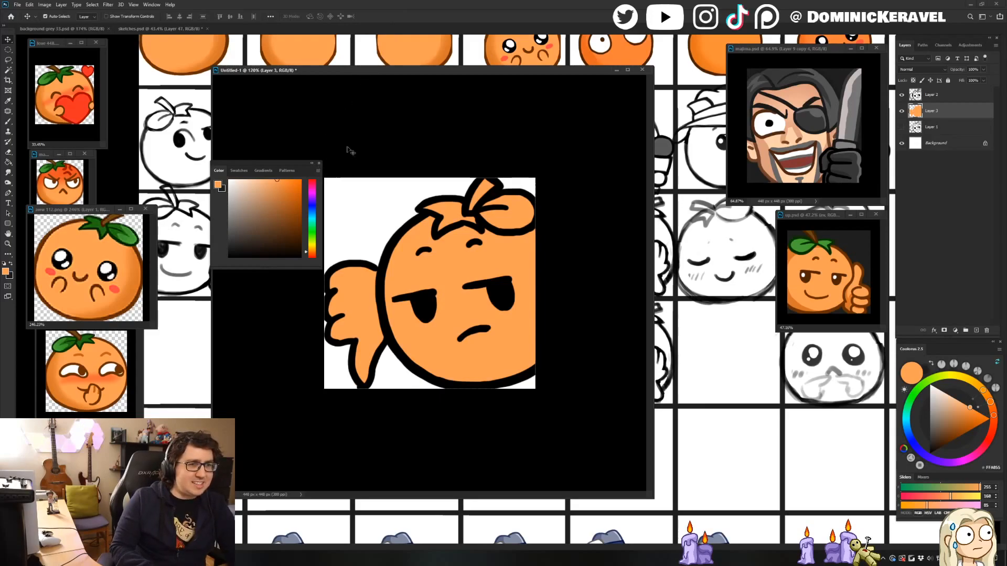
key("F6")
left_click_drag(438, 68, 440, 67)
Sample the darker orange from the reference emotes, load the colour layer's outline as a selection and shade the body's lower and side edges.
key("b")
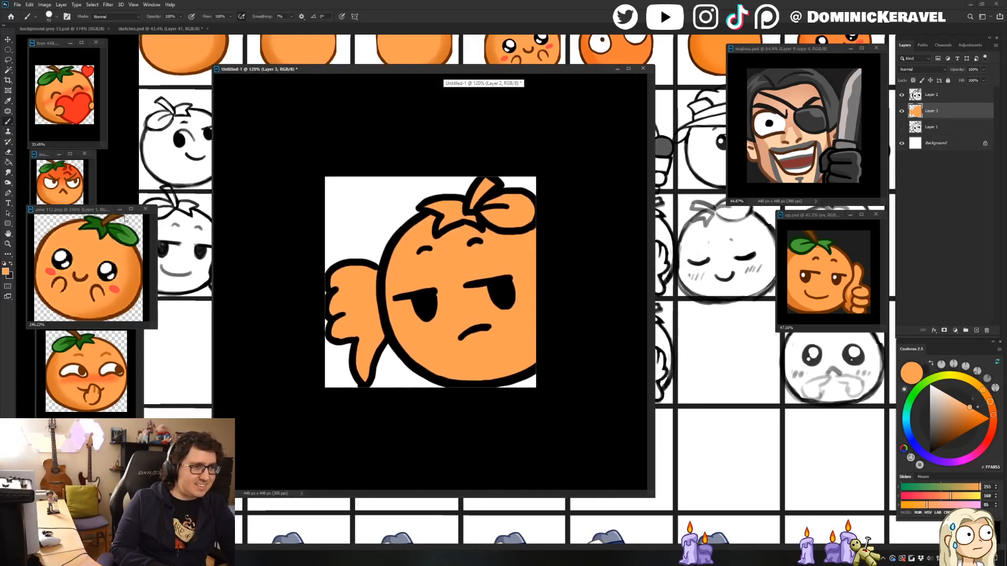
left_click(53, 385, "alt")
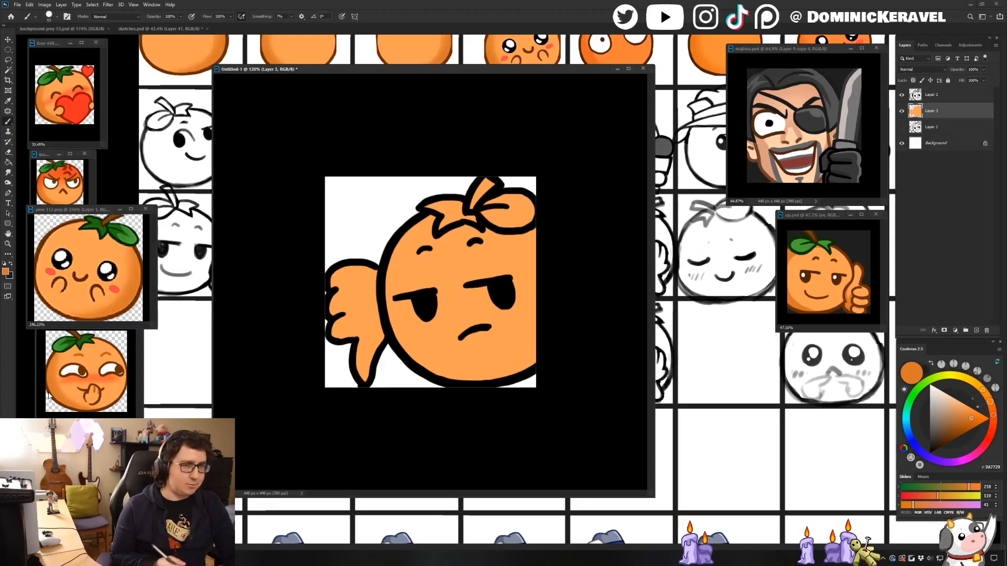
left_click_drag(295, 66, 308, 69)
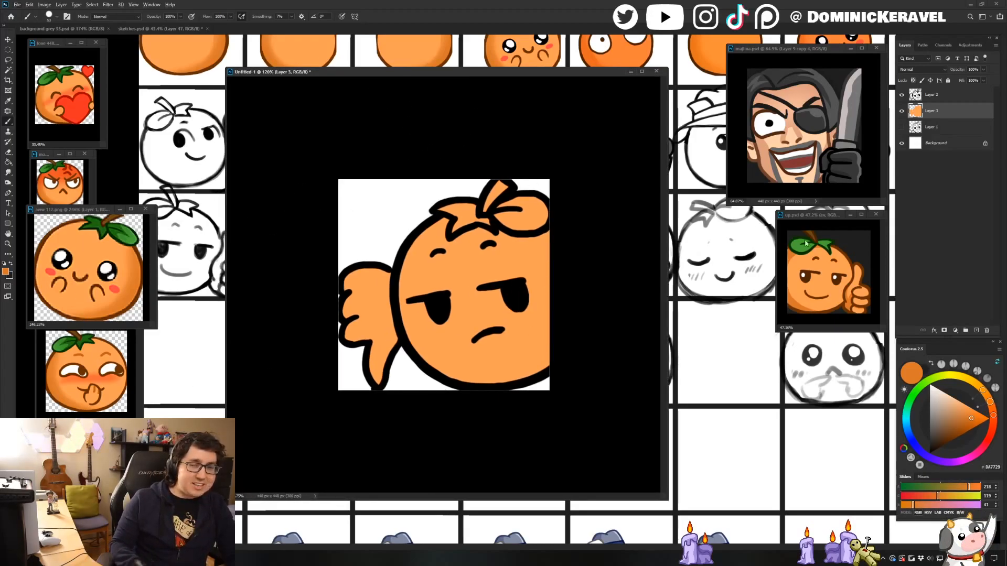
left_click(796, 299, "alt")
key("v")
key("b")
scroll(540, 242, "down", 3)
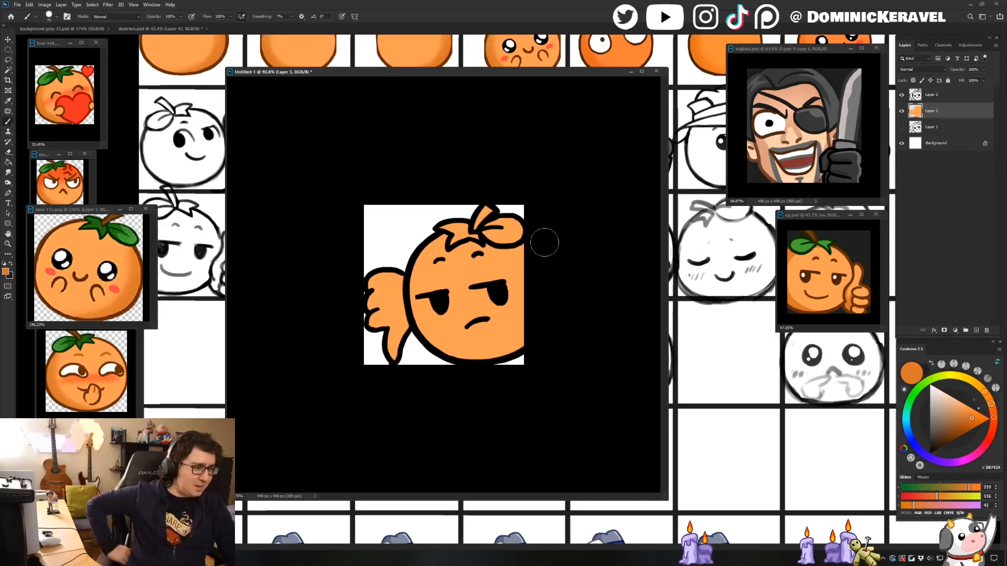
left_click(916, 110, "ctrl")
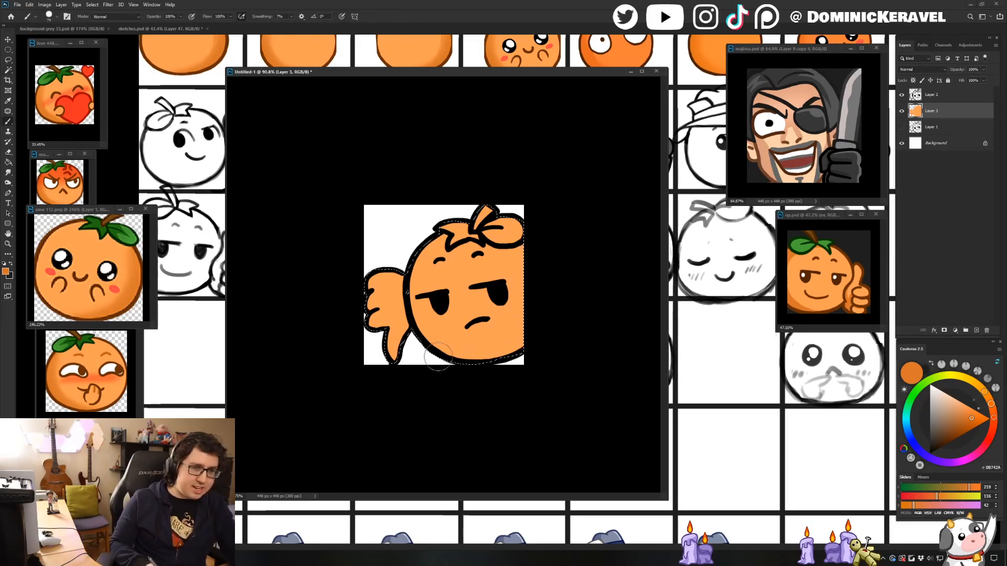
left_click_drag(439, 356, 532, 335)
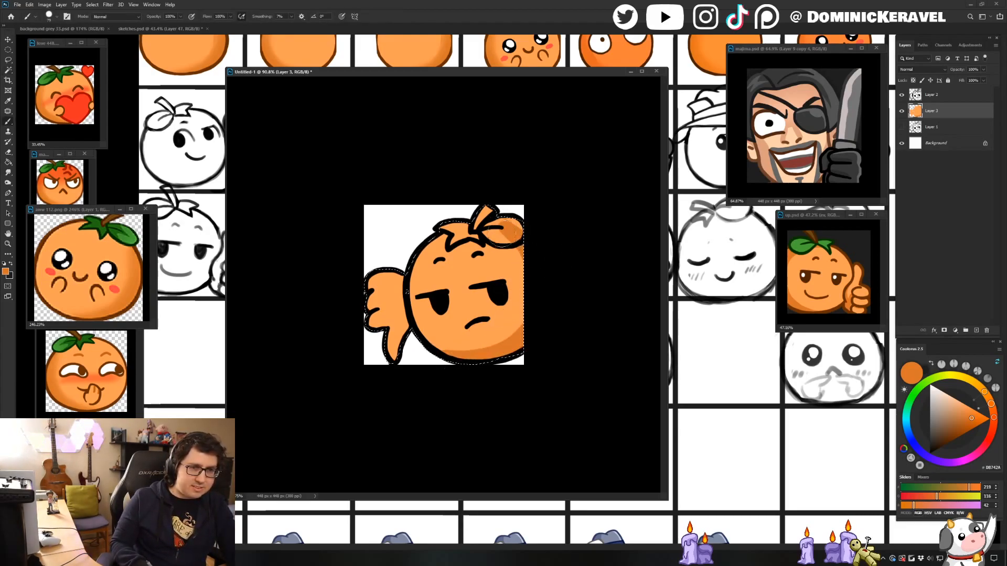
left_click_drag(503, 228, 497, 226)
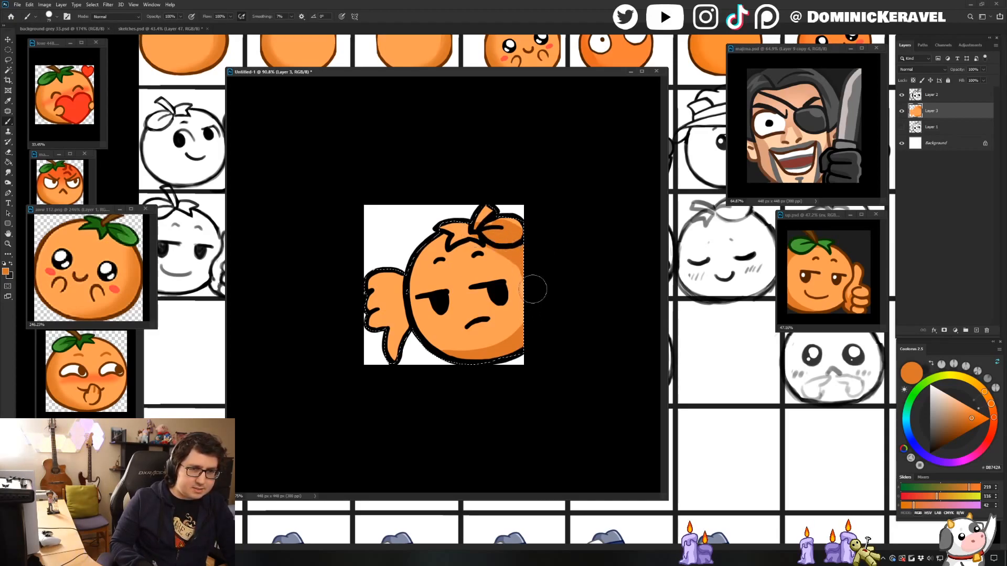
Refine the shadow edge under the large leaf by alternately sampling and painting the light and dark oranges.
left_click(508, 266, "alt")
mouse_move(504, 250)
left_mouse_down()
mouse_move(533, 259)
mouse_move(519, 281)
left_mouse_up()
left_click(515, 253, "alt")
left_click(510, 267, "alt")
left_click(483, 240, "alt")
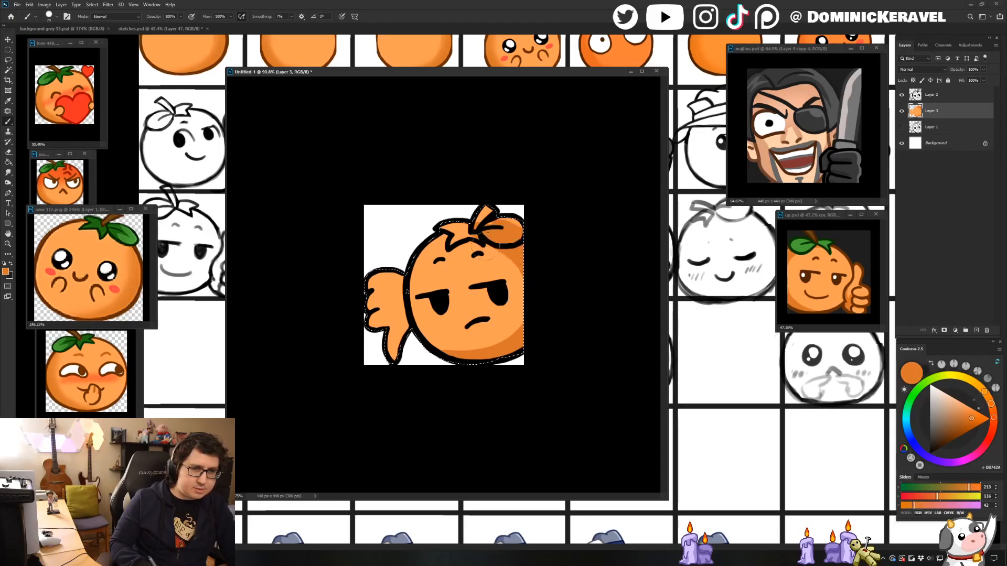
key("v")
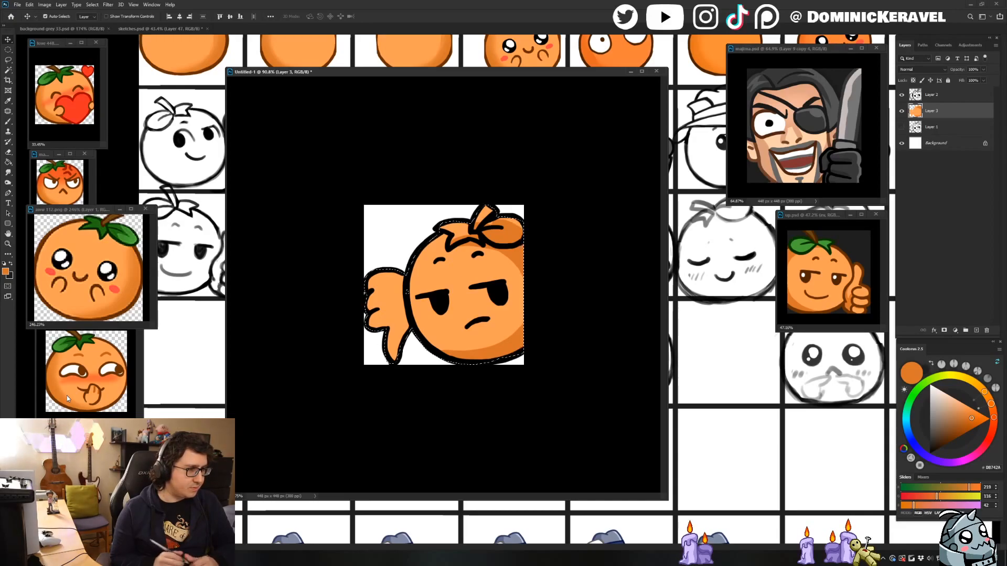
Select the flat light orange area by colour, shade the thumbs-down hand darker where it meets the body, and deselect.
left_click_drag(404, 74, 386, 64)
key("ctrl+d")
key("b")
key("w")
left_click(368, 280)
key("b")
left_click_drag(386, 266, 406, 331)
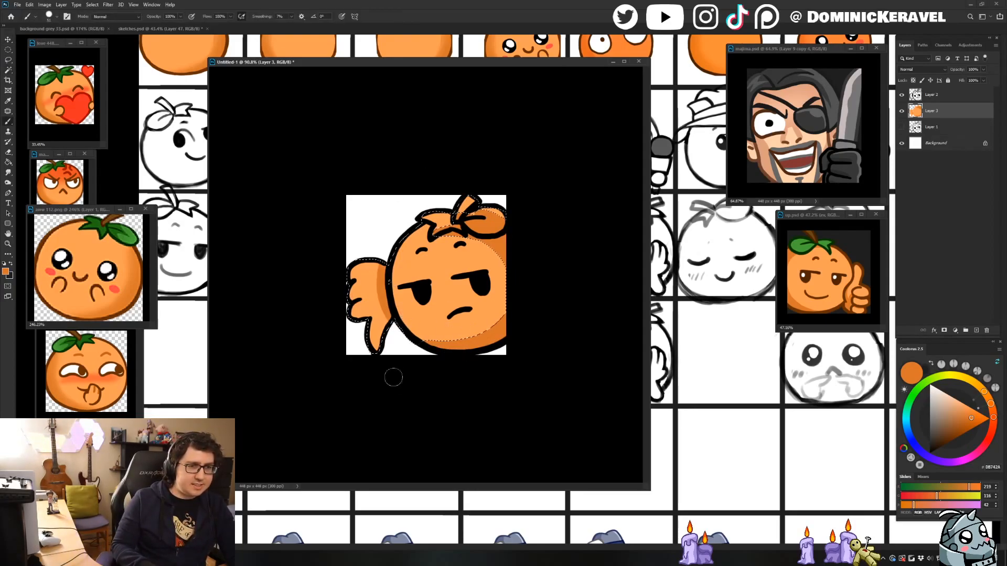
key("ctrl+d")
key("v")
Try repainting the forehead and the area beneath the large leaf with the sampled light orange.
key("b")
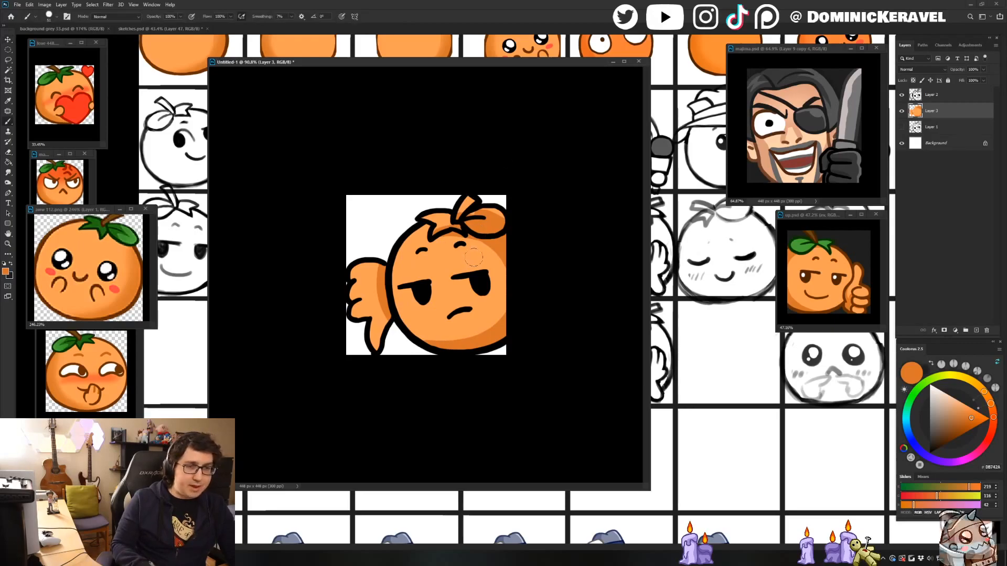
left_click(487, 251, "alt")
left_click_drag(489, 252, 496, 264)
key("ctrl+z")
left_click_drag(444, 242, 489, 253)
key("ctrl+z")
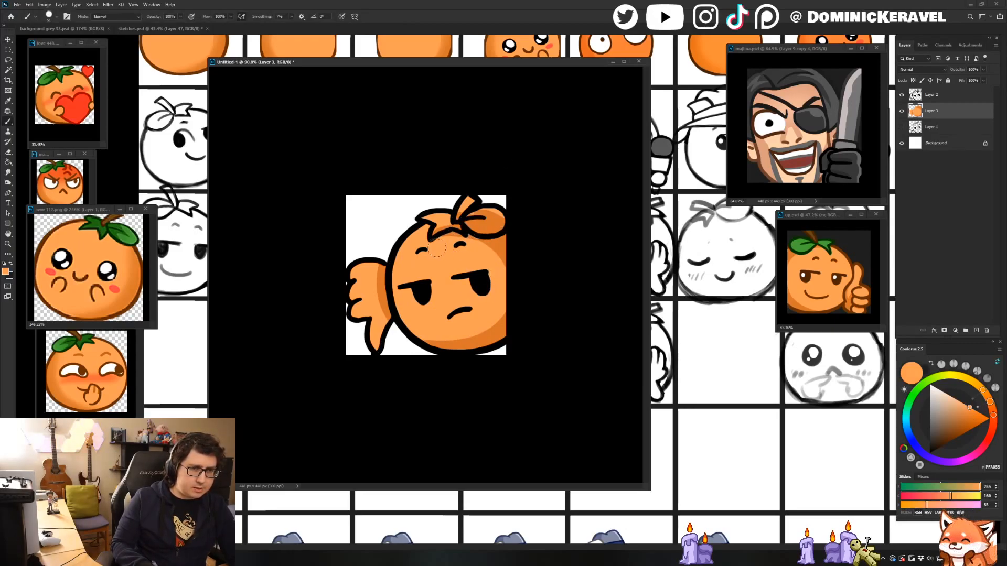
Sample the dark orange again and touch up the shadow on the body beneath the leaves.
key("v")
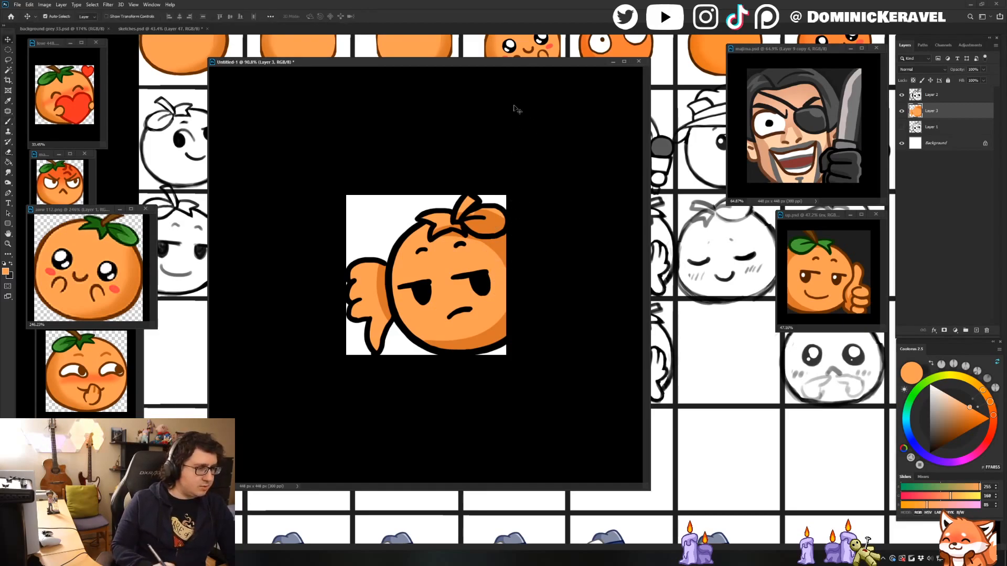
key("b")
left_click(494, 240, "alt")
key("v")
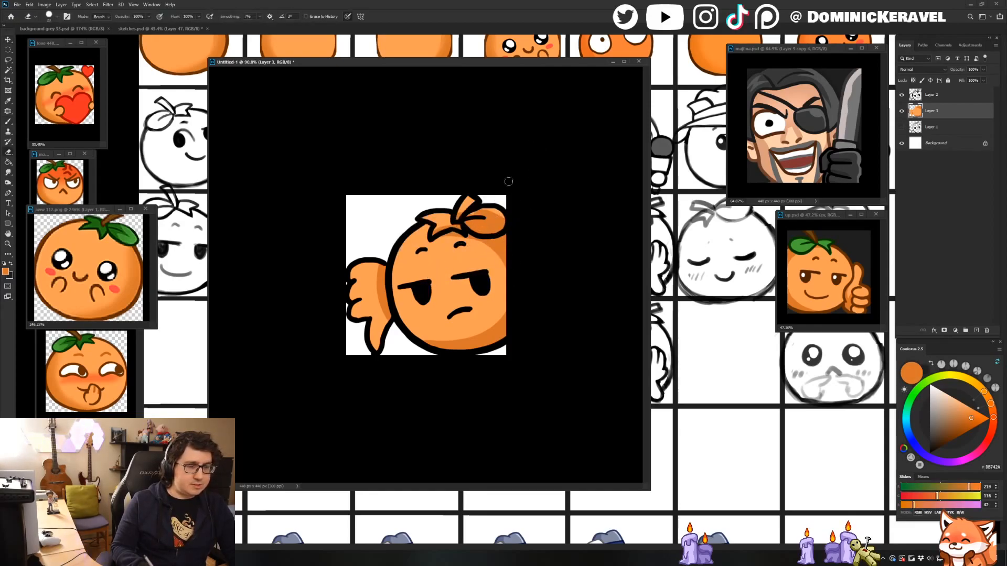
key("e")
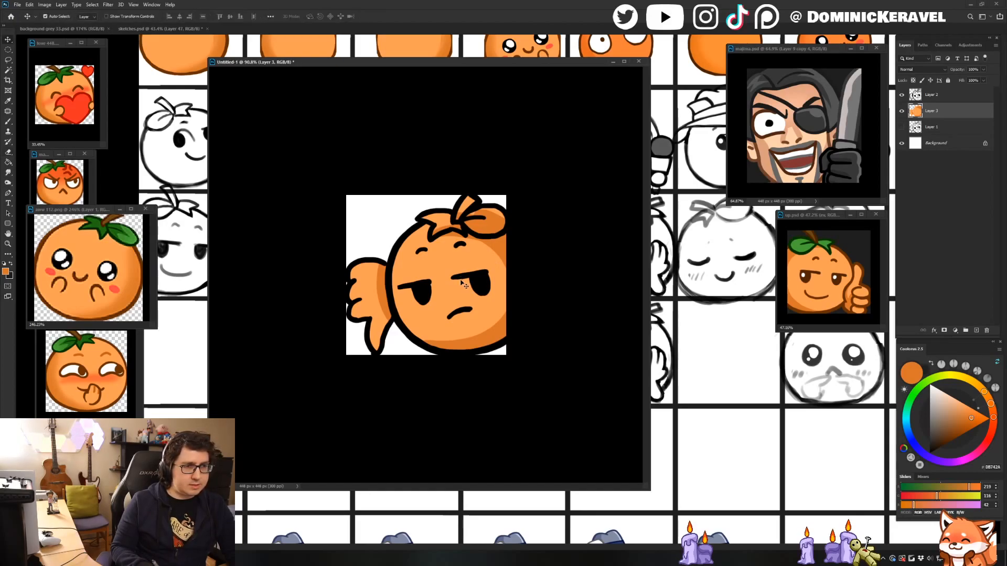
key("b")
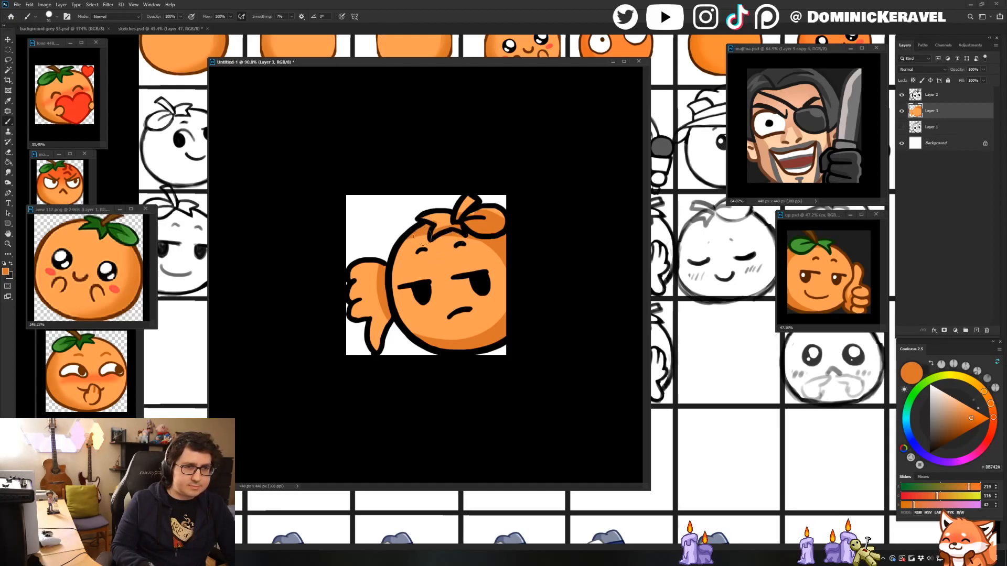
key("e")
key("b")
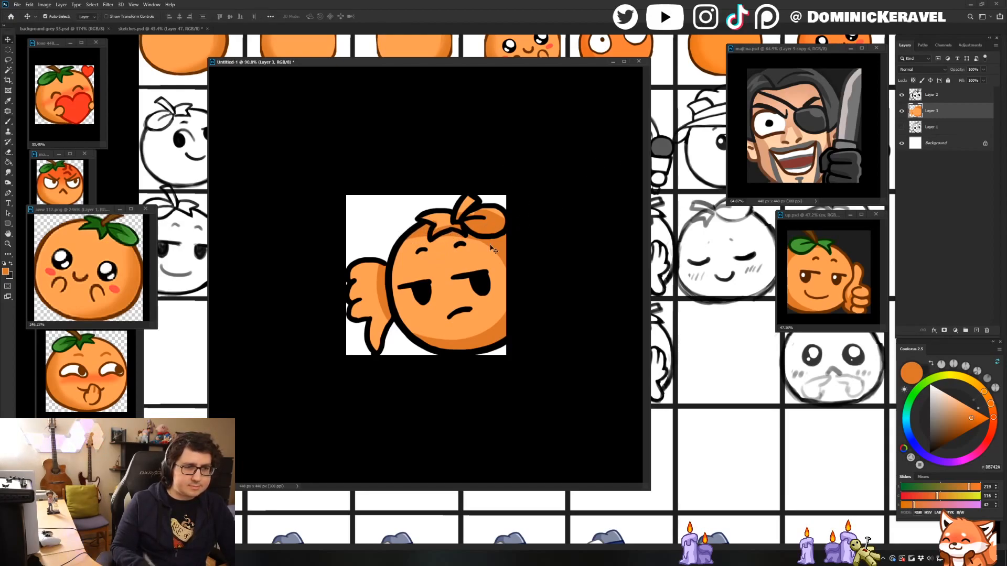
Sample the green from the thumbs-up orange's leaf and paint the large leaf beside the stem with it.
left_click(810, 238, "alt")
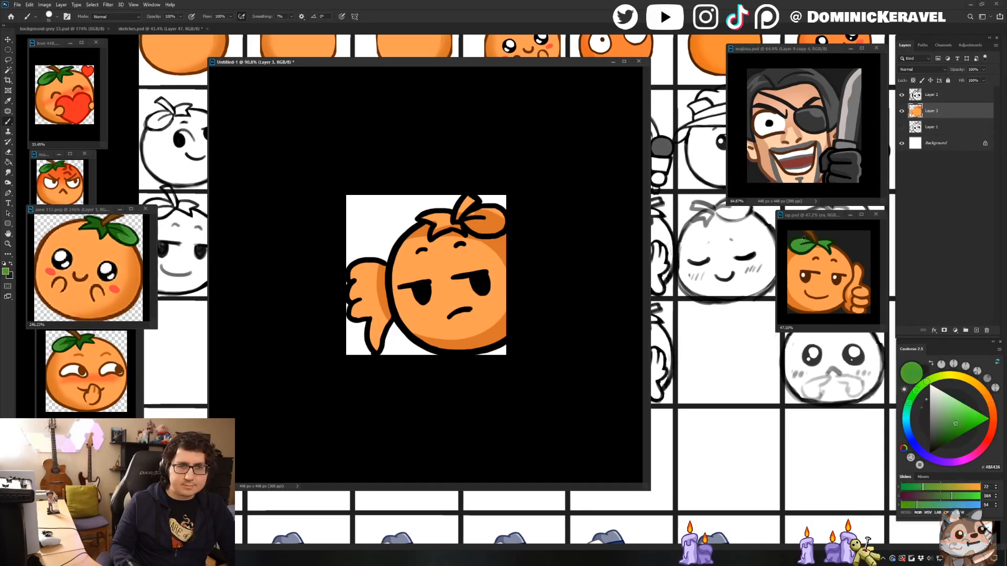
mouse_move(468, 218)
left_mouse_down()
mouse_move(520, 225)
mouse_move(489, 226)
mouse_move(493, 215)
left_mouse_up()
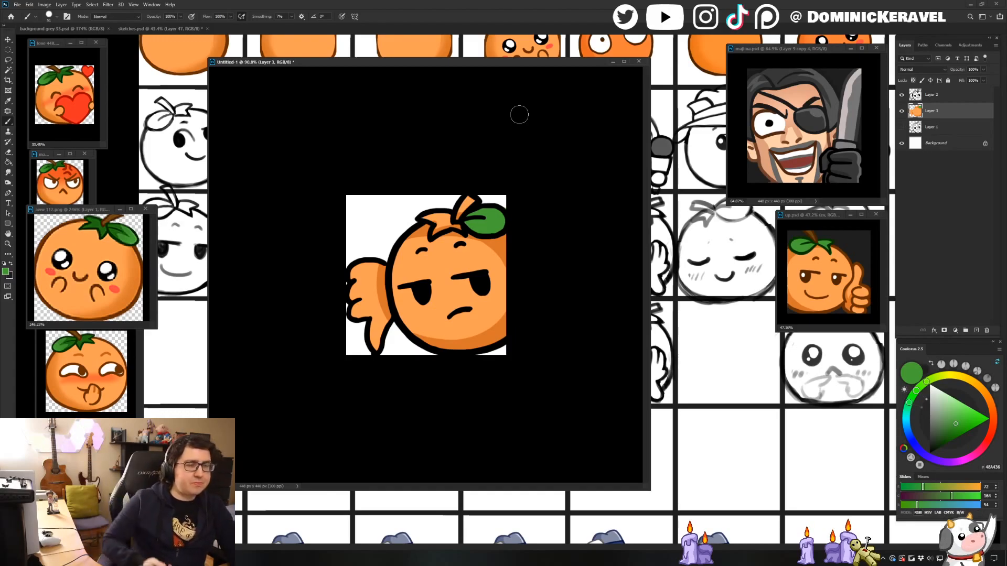
left_click_drag(332, 62, 321, 64)
key("v")
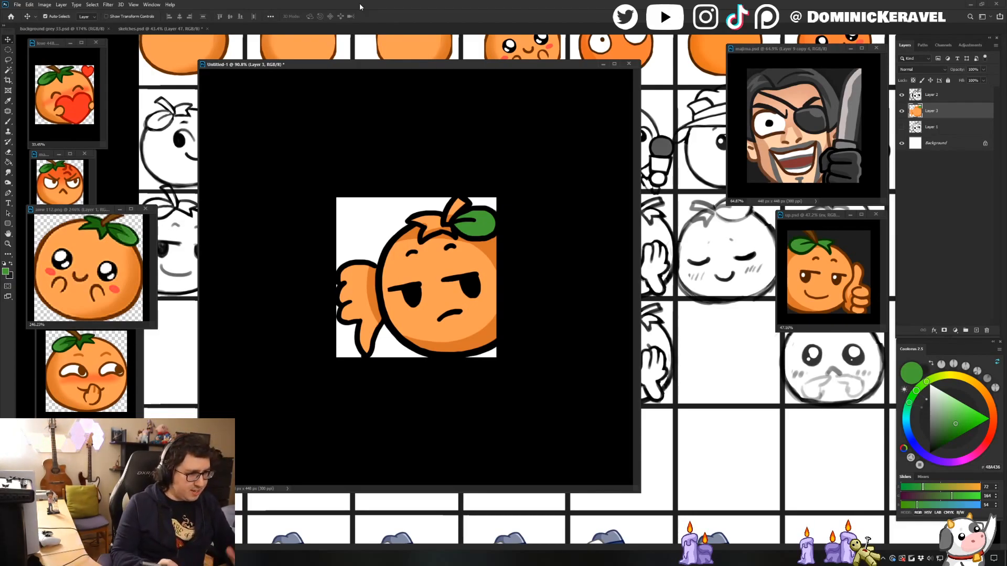
left_click_drag(300, 64, 407, 4)
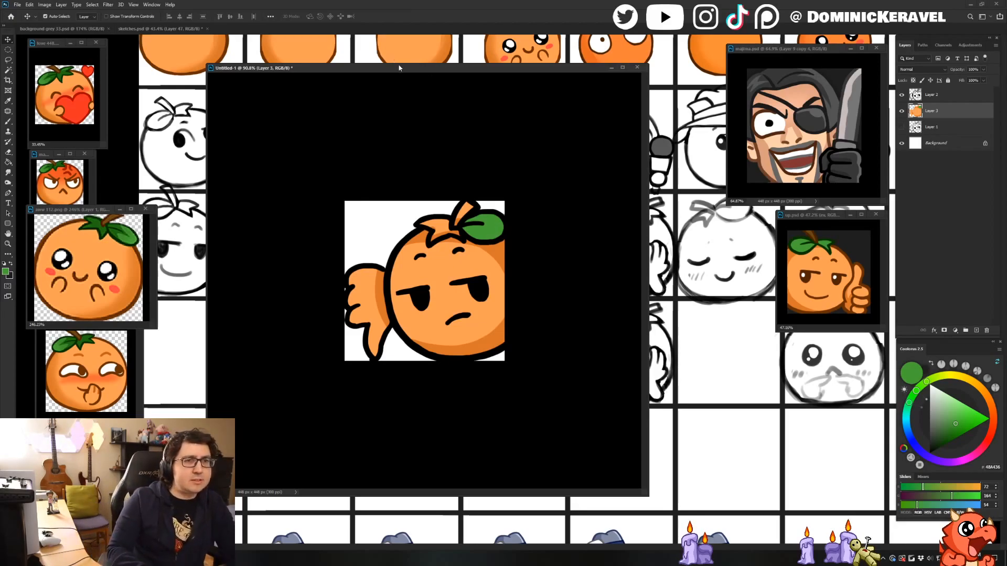
left_click_drag(399, 67, 389, 64)
Sample the light orange and touch up the face between the eyes and brows.
key("b")
left_click(441, 258, "alt")
left_click_drag(433, 264, 425, 264)
left_click(434, 281, "alt")
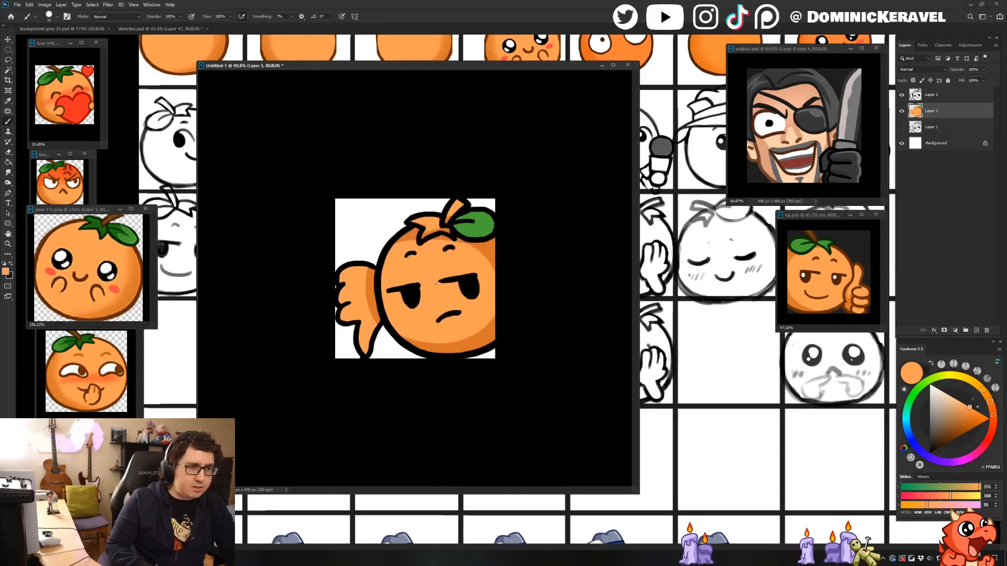
Sample white from the blushing orange's eye, paint the whites of both half-closed eyes, and resample the light orange.
left_click(74, 371, "alt")
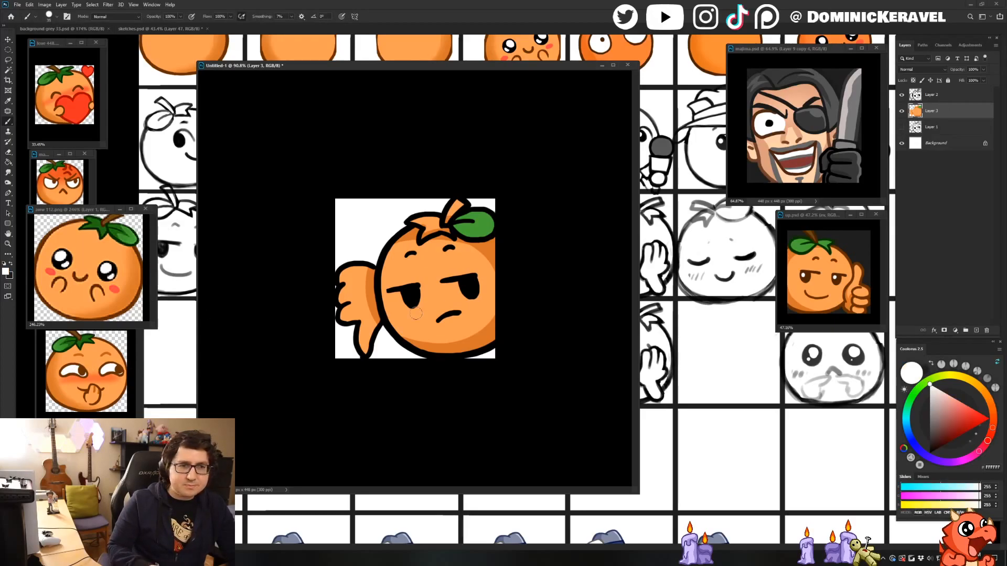
mouse_move(403, 294)
left_mouse_down()
mouse_move(405, 322)
mouse_move(397, 303)
mouse_move(481, 293)
mouse_move(394, 308)
left_mouse_up()
key("ctrl+z")
key("ctrl+z")
key("ctrl+z")
mouse_move(487, 288)
left_mouse_down()
mouse_move(460, 290)
mouse_move(481, 299)
mouse_move(459, 289)
mouse_move(489, 294)
left_mouse_up()
key("ctrl+z")
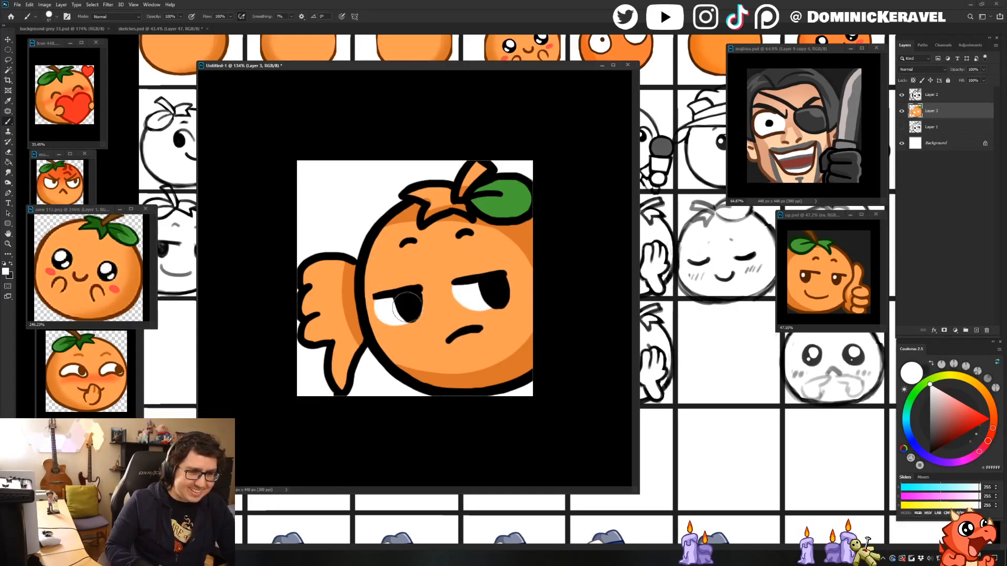
left_click(427, 313, "alt")
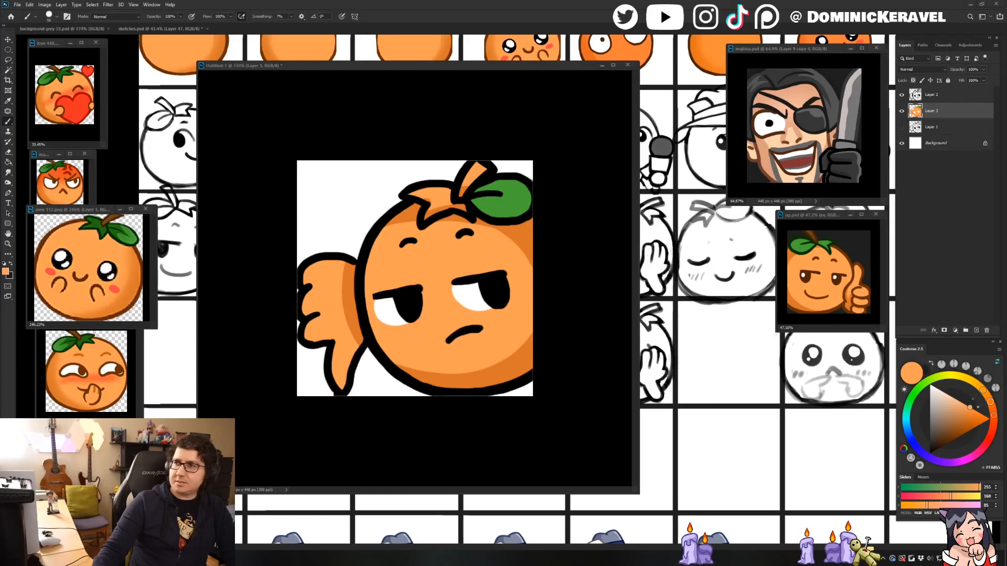
Zoom into the heart-holding orange emote, sample its dark brown outline colour, and return to the thumbs-down document.
left_click_drag(370, 70, 455, 79)
key("v")
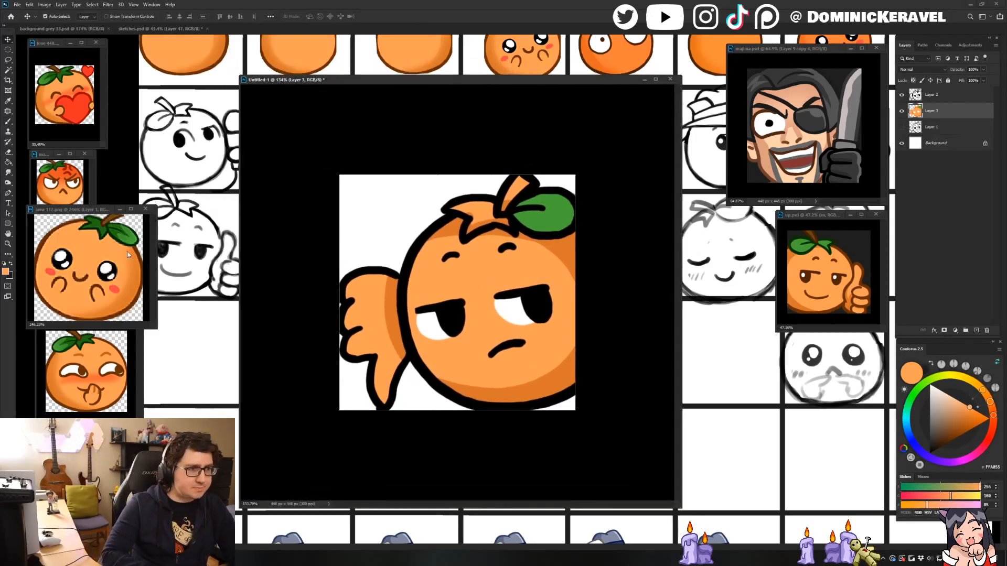
left_click(80, 68)
left_click_drag(39, 90, 77, 91)
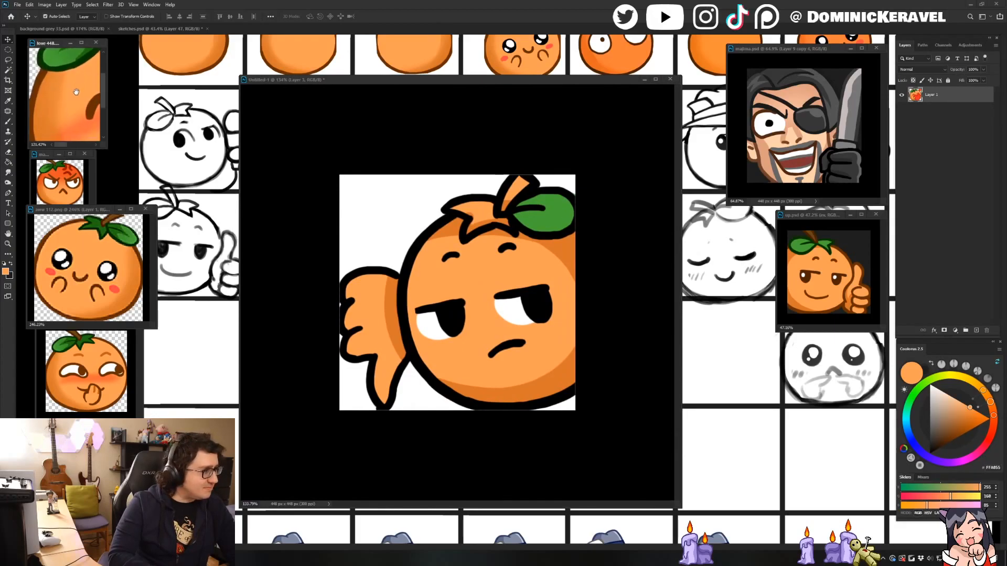
key("b")
left_click(62, 87, "alt")
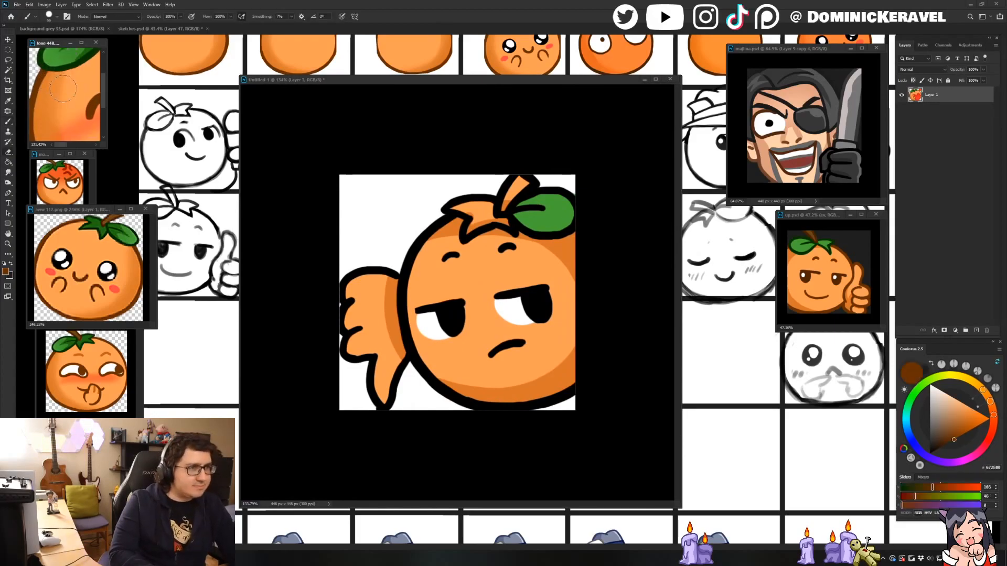
key("ctrl+0")
key("v")
left_click(387, 87)
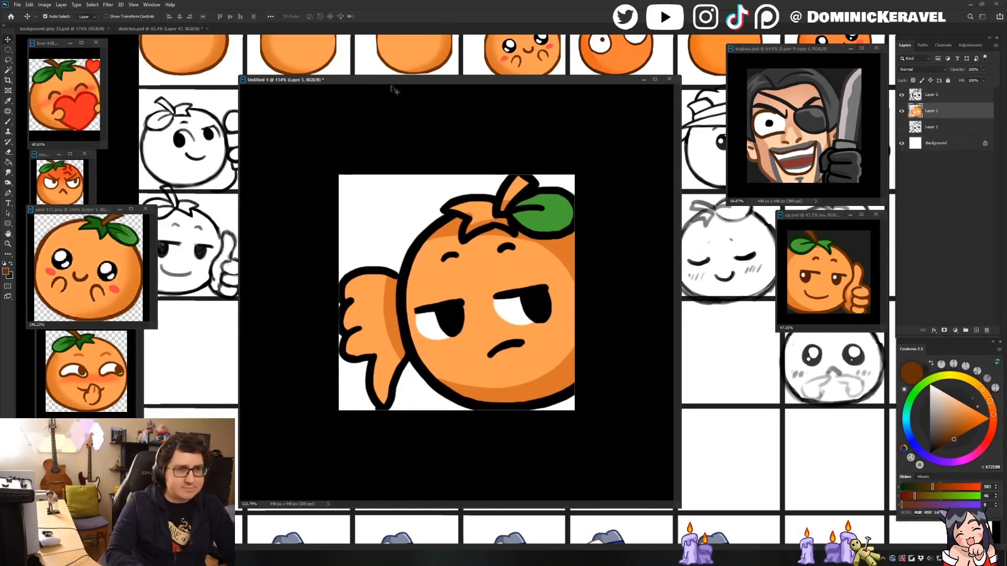
Select the line art layer and fill the outer outline with the sampled dark brown.
left_click(448, 215)
key("g")
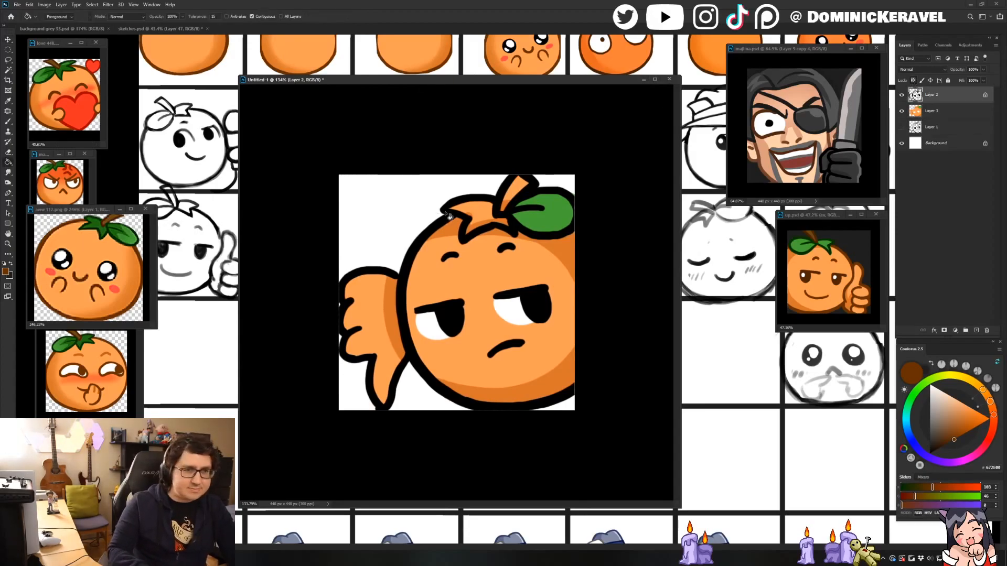
left_click(447, 215)
key("b")
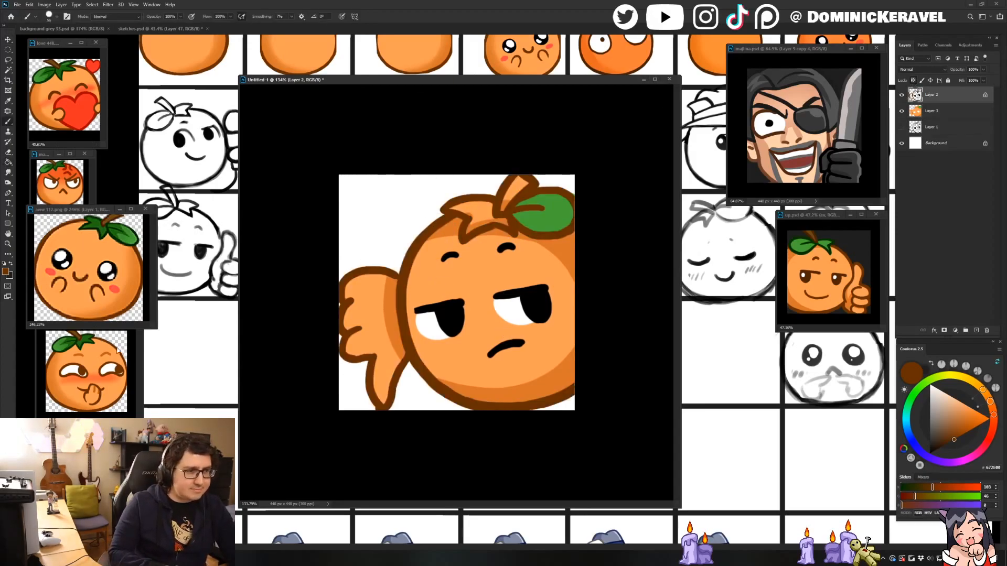
Sample the deeper brown from the thumbs-up orange's eye and fill both pupils and eyelids with it.
left_click(809, 278, "alt")
key("g")
left_click(536, 305)
left_click(457, 318)
key("b")
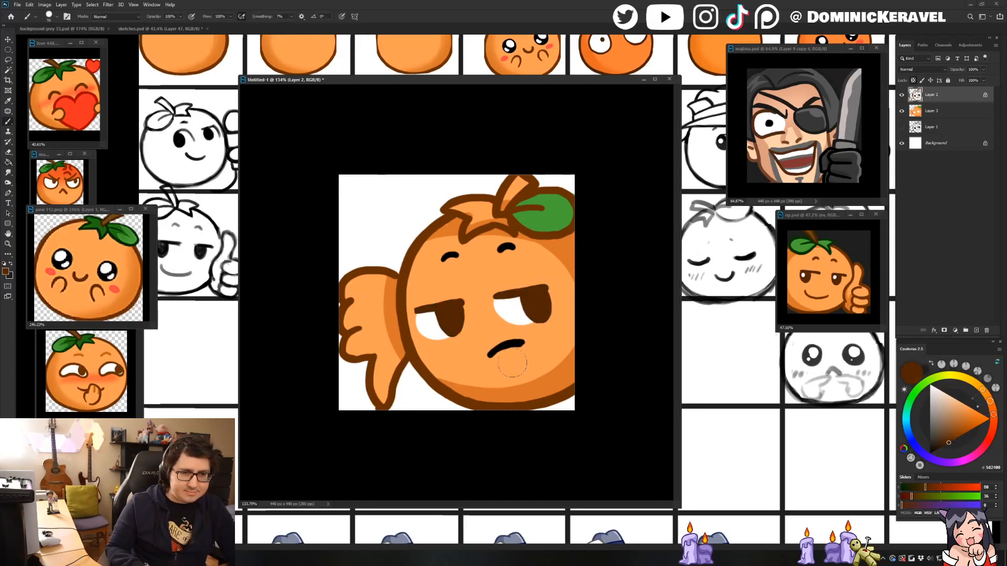
Sample the brown of the body outline and fill the mouth and both eyebrows with it.
left_click(511, 406, "alt")
key("g")
left_click(517, 344)
left_click(507, 247)
left_click(447, 259)
key("v")
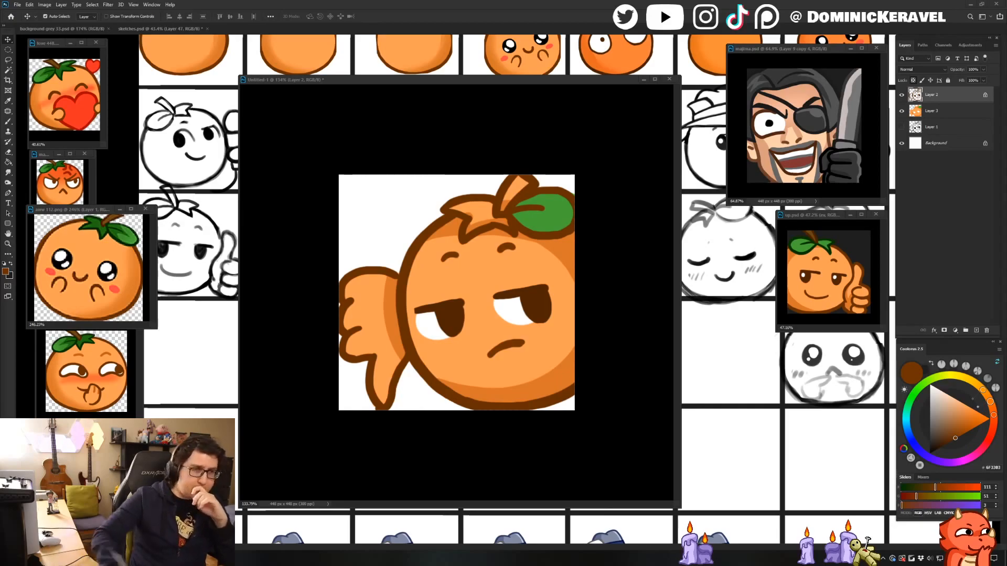
Sample the deep brown from the pupils and touch up the eyelid line with a small brush.
left_click_drag(390, 80, 382, 76)
key("e")
key("b")
left_click(546, 300, "alt")
left_click_drag(515, 292, 507, 292)
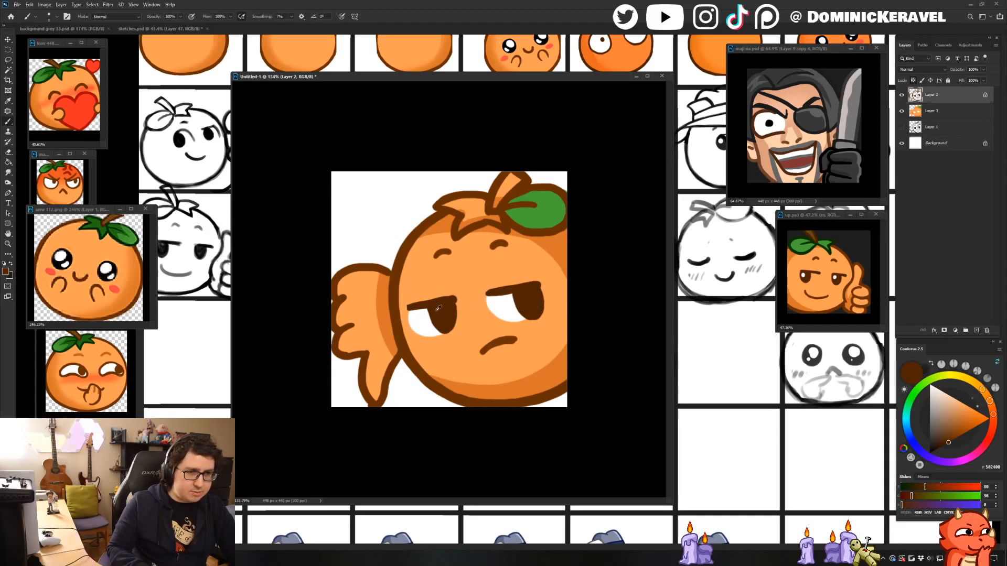
left_click(530, 292, "alt")
key("v")
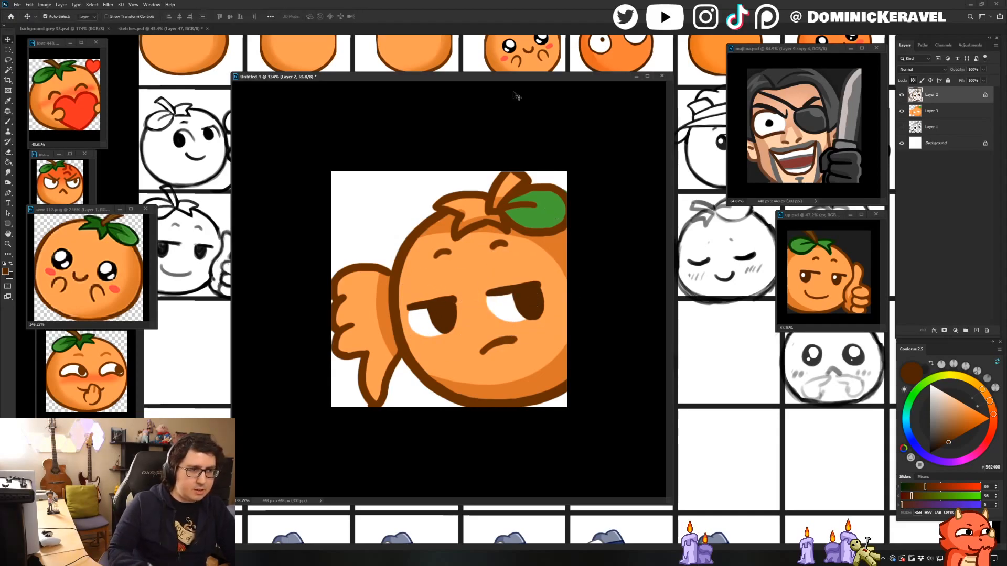
On the colour layer, paint the jagged leaves with sampled dark green and the stem with sampled brown.
key("b")
left_click(552, 199, "alt")
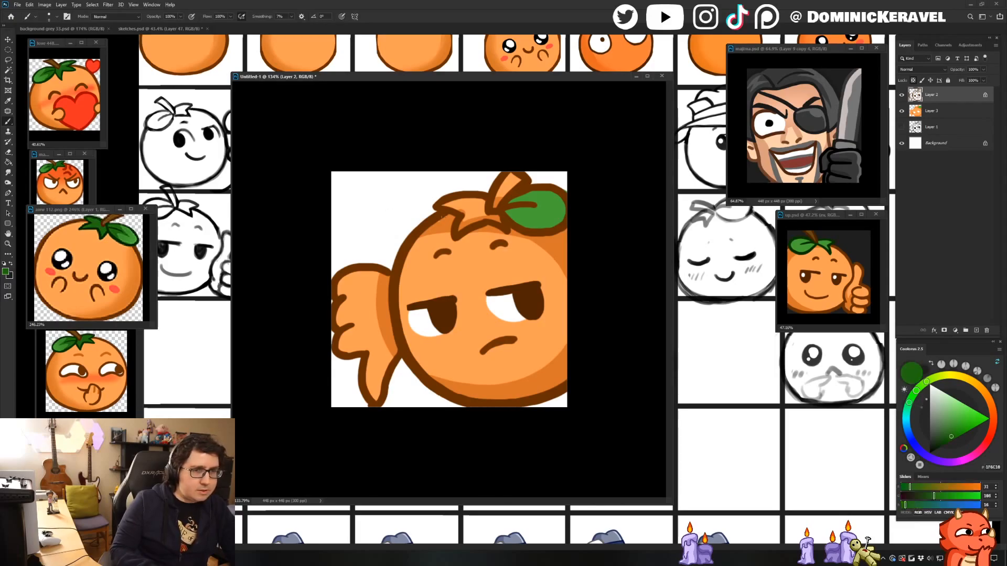
left_click(480, 209, "ctrl")
mouse_move(451, 205)
left_mouse_down()
mouse_move(484, 204)
mouse_move(469, 209)
mouse_move(483, 216)
left_mouse_up()
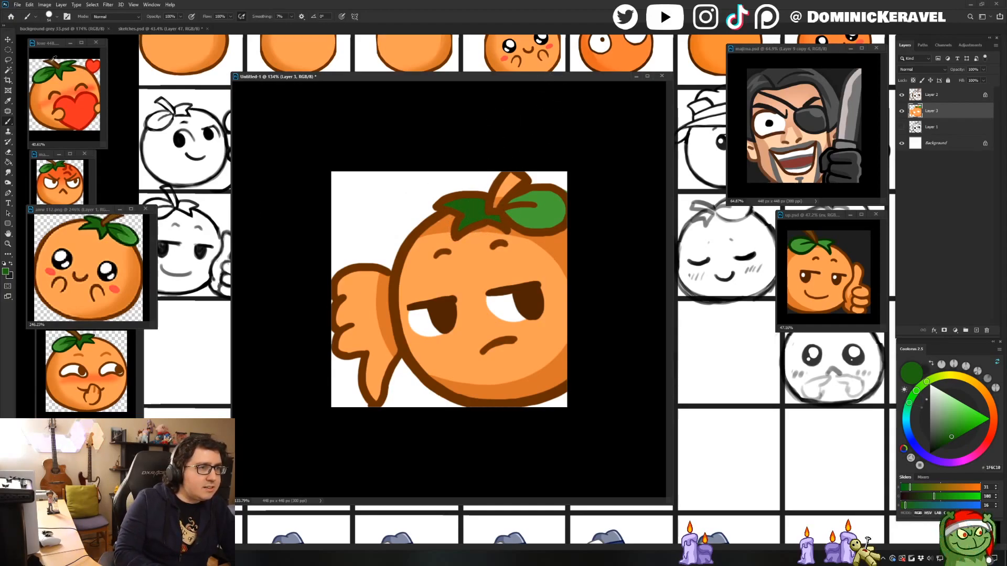
left_click(512, 178, "alt")
left_click_drag(512, 182, 497, 202)
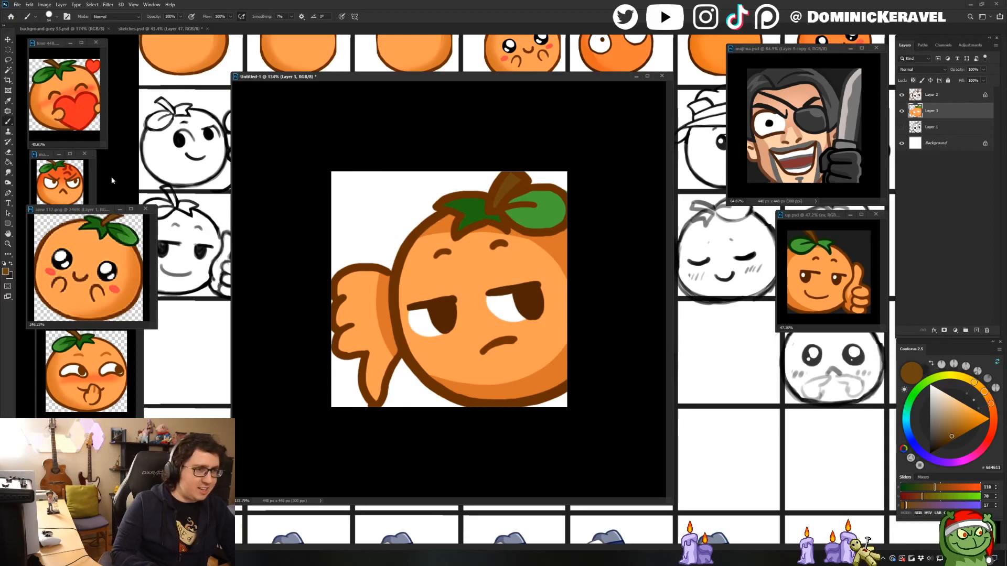
left_click_drag(424, 82, 404, 84)
key("v")
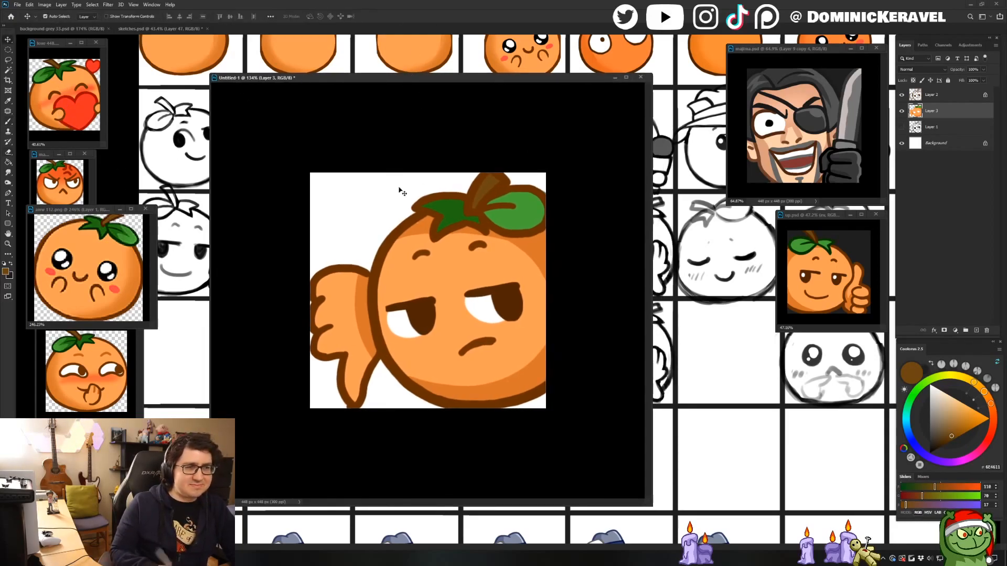
Select the large leaf's area, paint dark green shading around its inner side and lower edge, and clear the selection.
key("b")
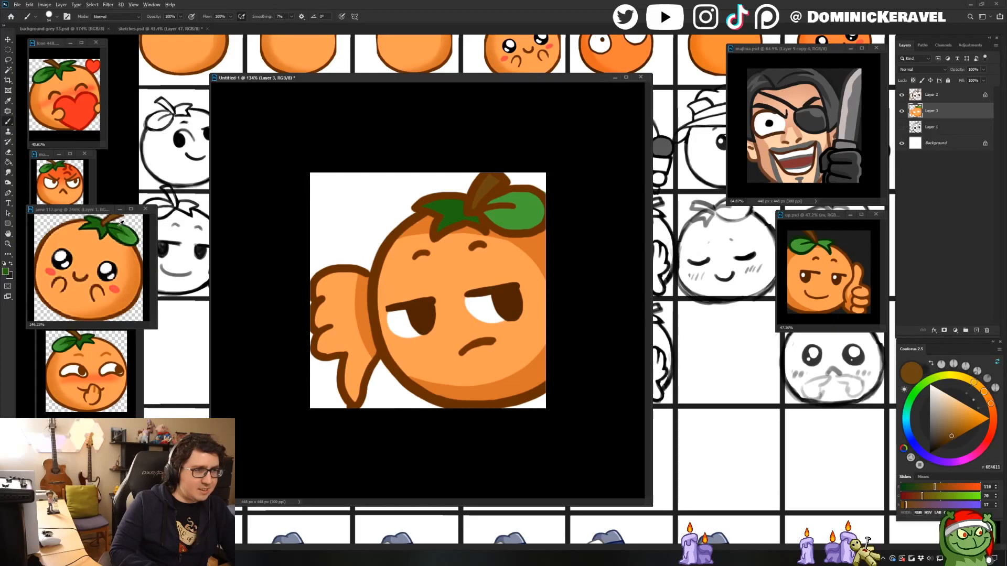
key("w")
left_click(524, 213)
key("b")
mouse_move(521, 208)
left_mouse_down()
mouse_move(486, 191)
mouse_move(529, 221)
mouse_move(534, 207)
mouse_move(495, 195)
mouse_move(506, 221)
left_mouse_up()
left_click(533, 210, "alt")
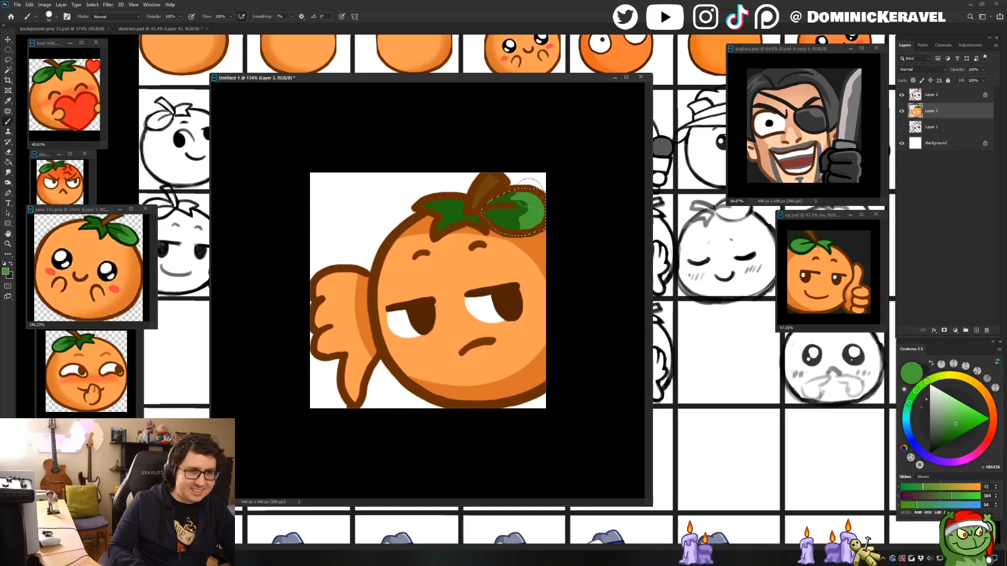
left_click(498, 214, "alt")
mouse_move(521, 212)
left_mouse_down()
mouse_move(503, 198)
mouse_move(512, 220)
mouse_move(535, 210)
mouse_move(510, 222)
left_mouse_up()
left_click(531, 211, "alt")
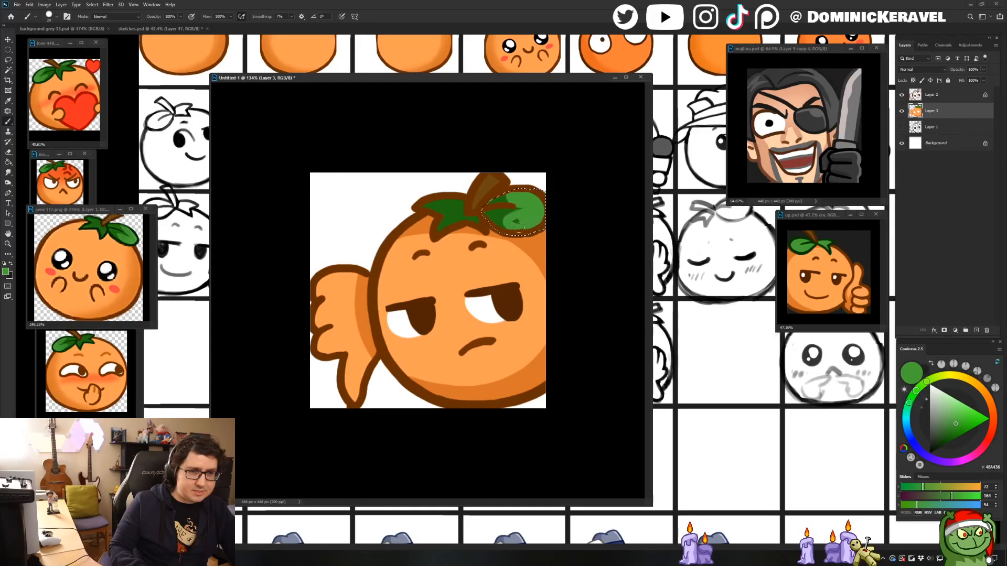
key("ctrl+d")
key("e")
key("v")
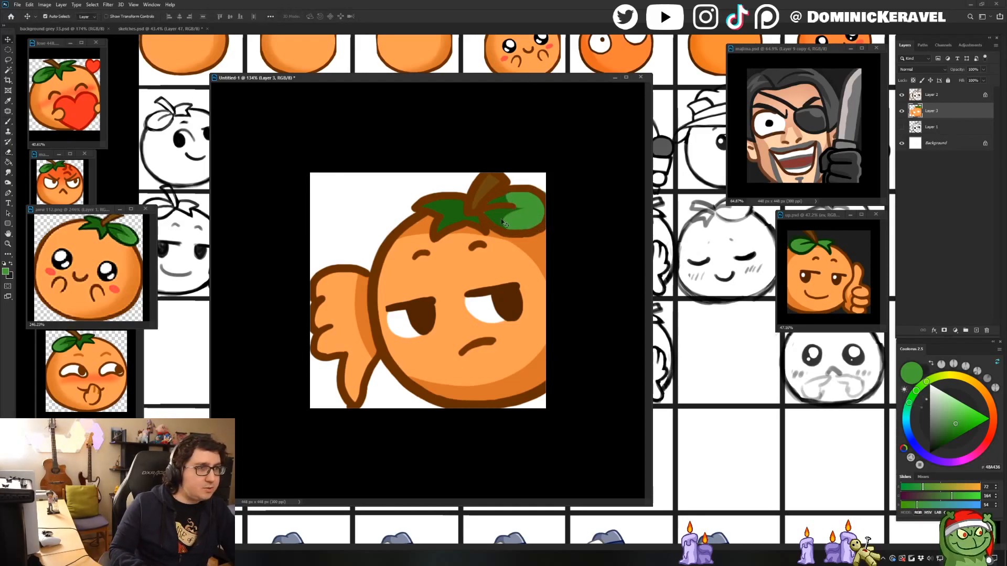
Sample the dark brown from the heart orange's stem outline and recolour the stem's outline with it on the line art layer.
left_click(73, 70)
scroll(72, 70, "up", 7)
key("b")
left_click(95, 57, "alt")
scroll(95, 57, "down", 7)
key("v")
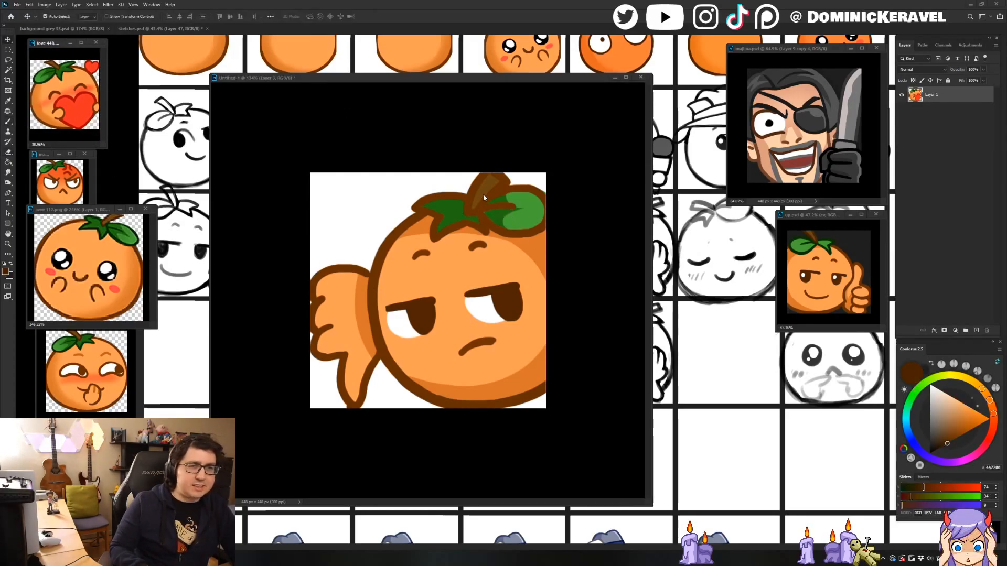
left_click(345, 112)
left_click(931, 95)
key("g")
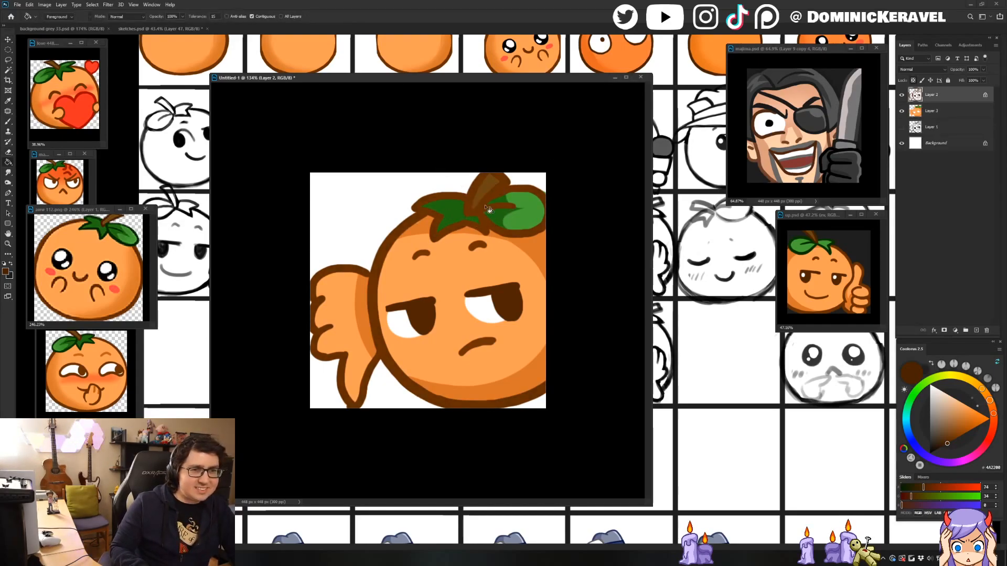
key("b")
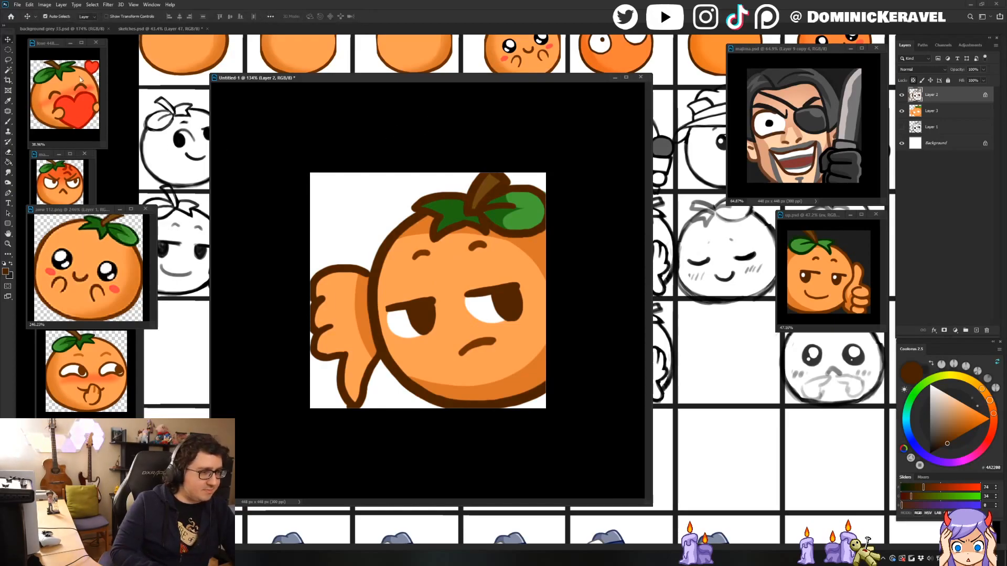
Sample the dark green from the heart orange's leaf outline and recolour all the leaf outlines with it.
left_click(47, 79)
left_click_drag(47, 80, 52, 77)
left_click(63, 76, "alt")
left_click(564, 215)
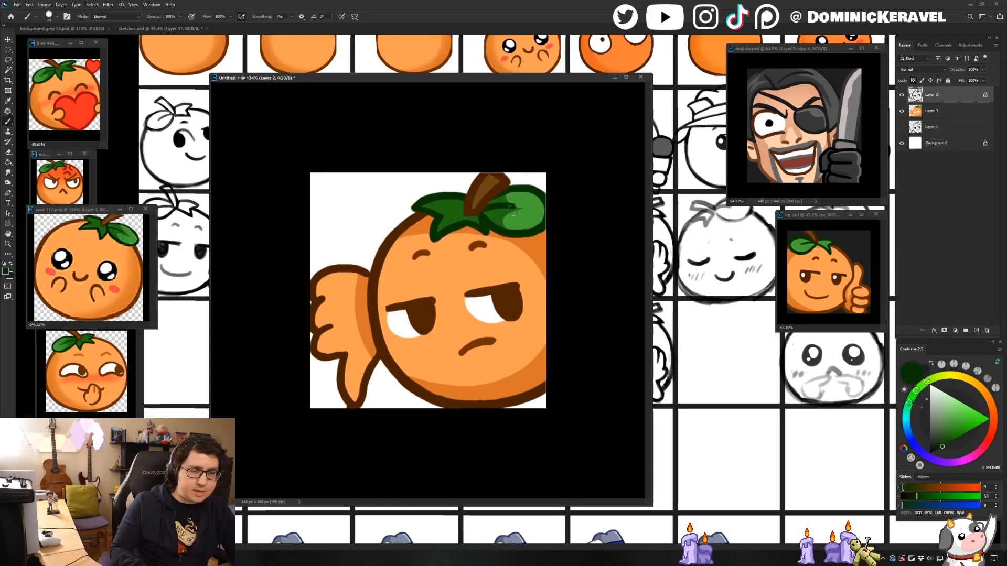
key("v")
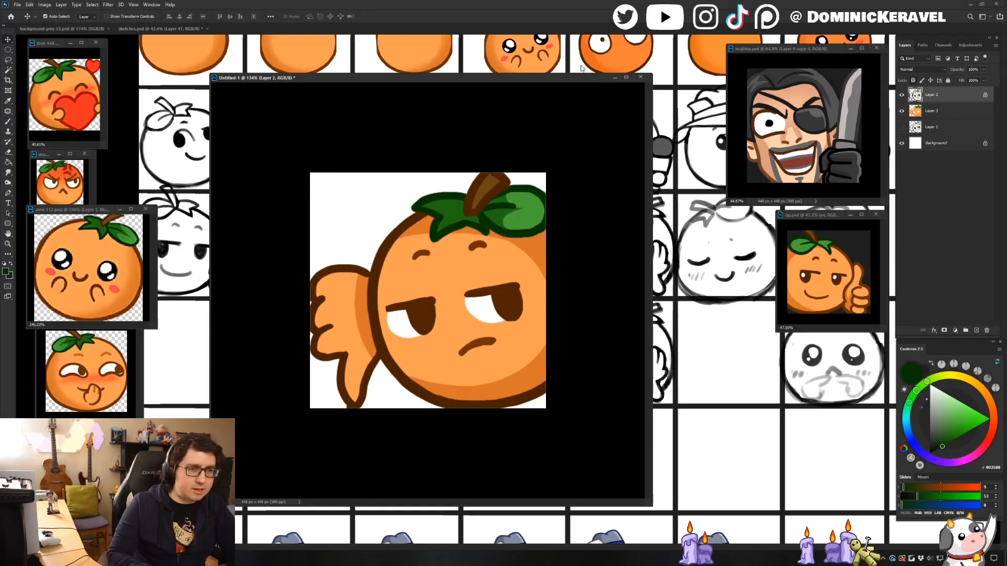
key("b")
left_click(519, 187, "alt")
left_click(539, 194, "alt")
left_click(523, 188, "alt")
key("v")
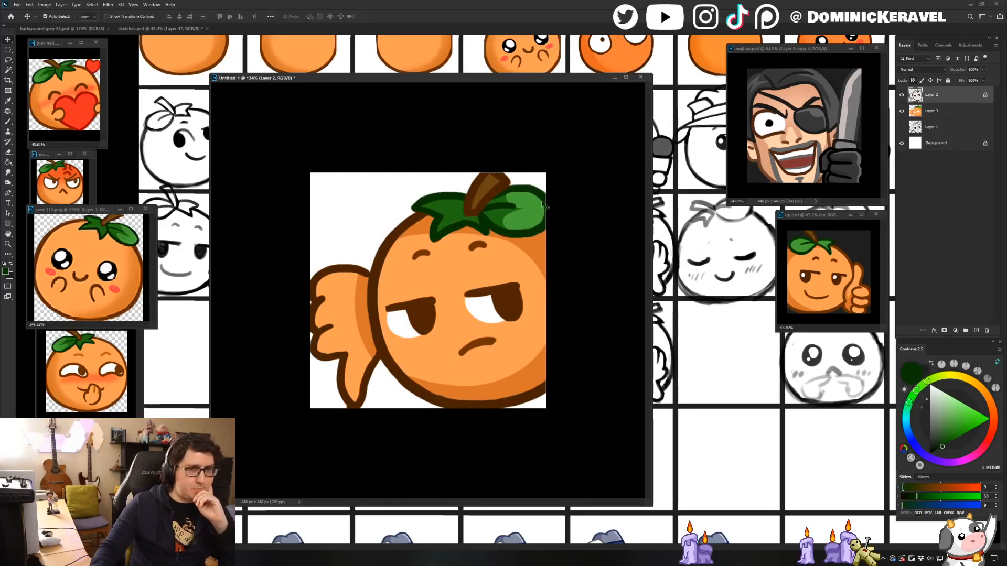
Unlock the line art layer's transparent pixels and use the sampled dark brown to extend the eyelid line and touch up the pupils.
left_click_drag(528, 79, 531, 68)
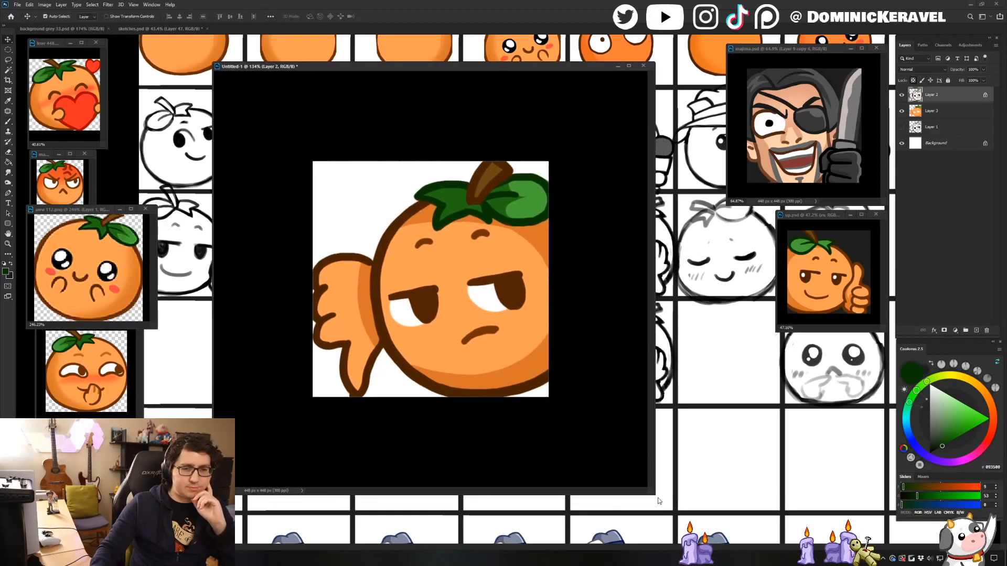
left_click_drag(658, 499, 685, 542)
key("b")
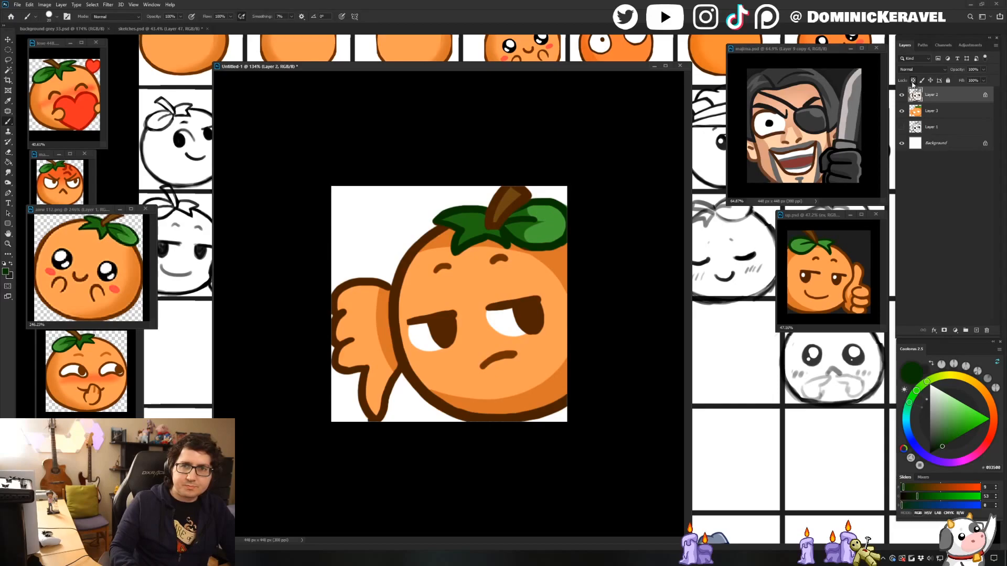
left_click(420, 325, "alt")
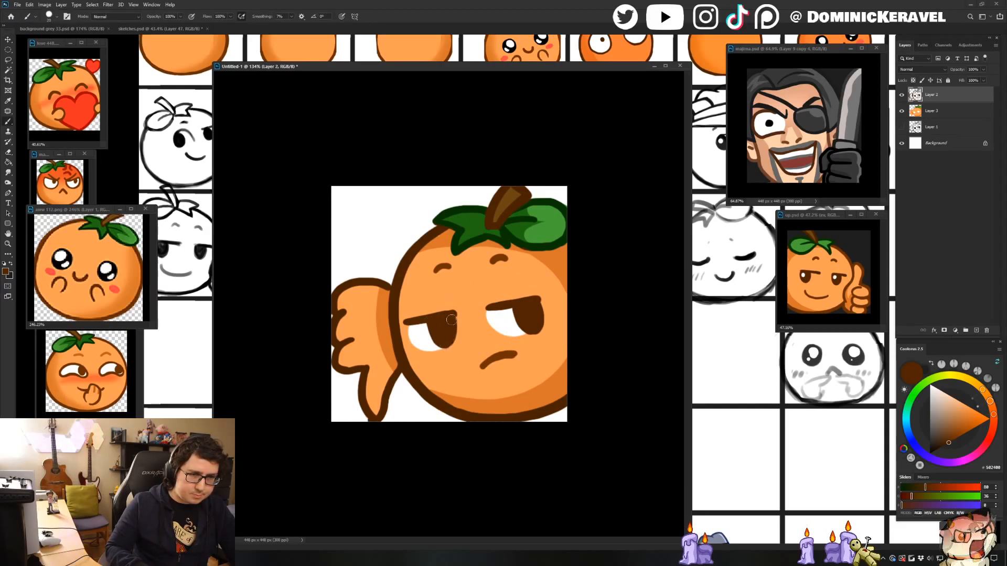
key("ctrl+z")
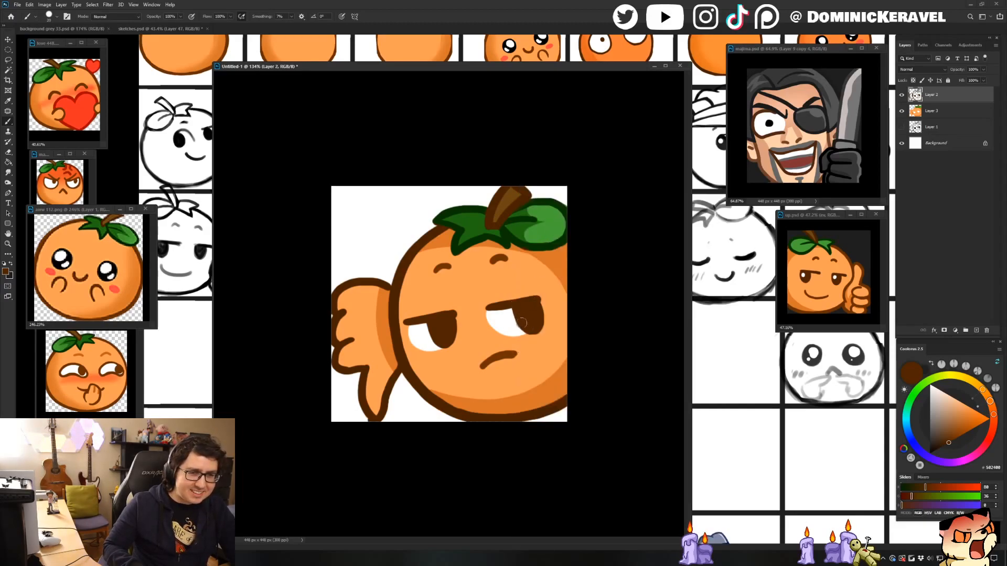
left_click_drag(517, 313, 529, 330)
key("v")
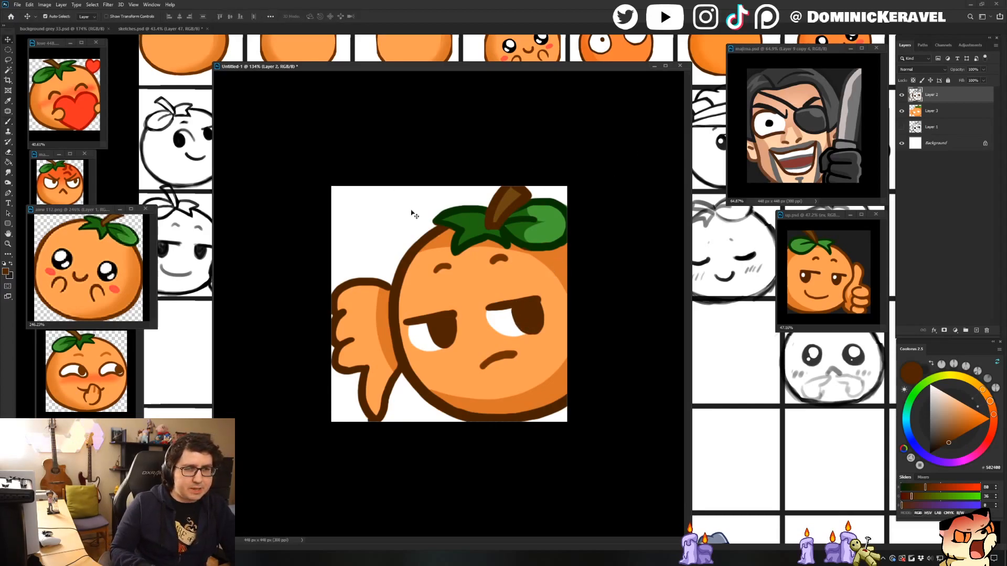
Sample the darker shading orange on the colour layer and touch up the shadow beneath the leaves.
left_click(445, 240)
key("b")
left_click(443, 239, "alt")
key("e")
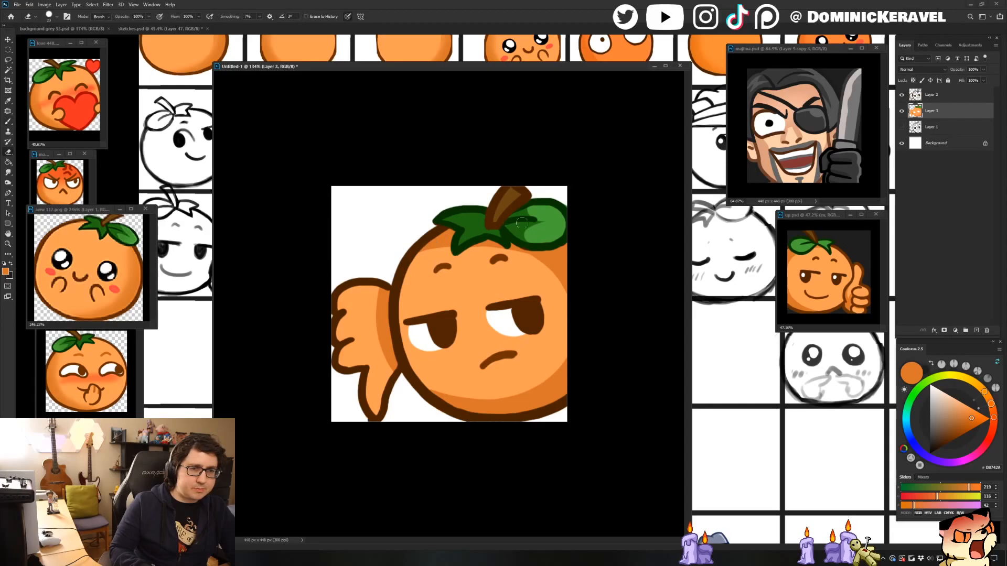
key("b")
key("v")
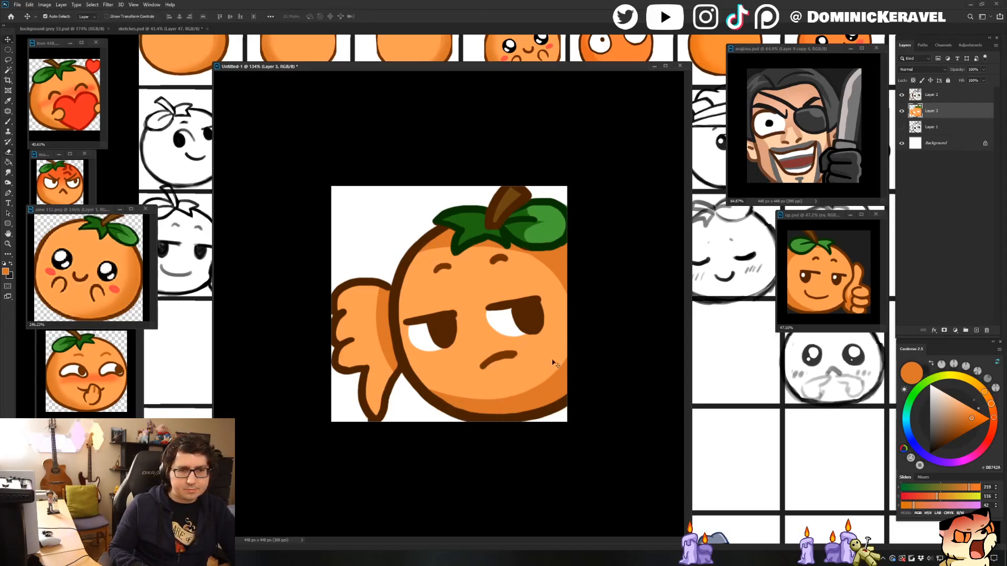
Save the emote as a Photoshop file named down in the Orange Juice folder.
scroll(546, 364, "down", 3)
key("e")
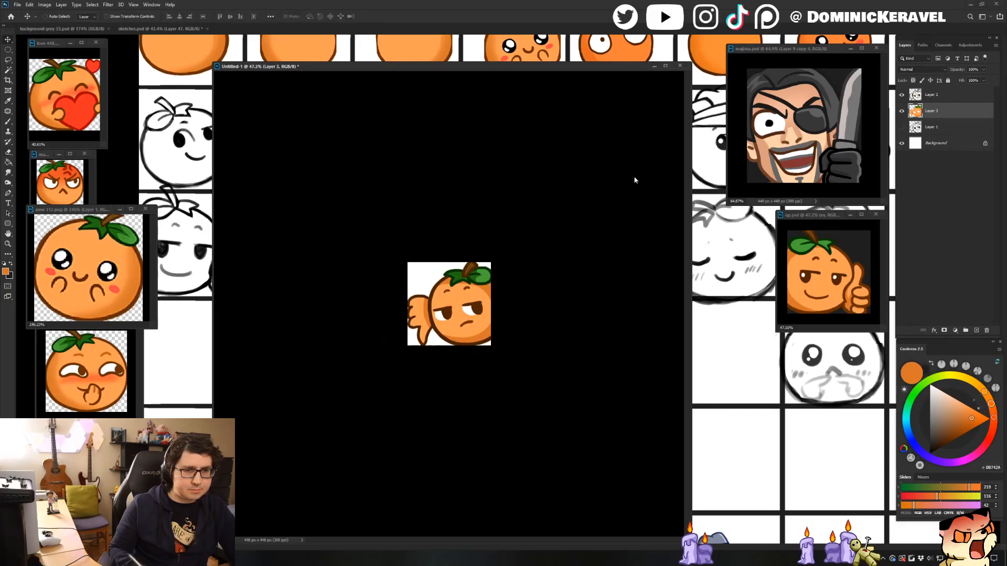
key("ctrl+shift+s")
type("ev")
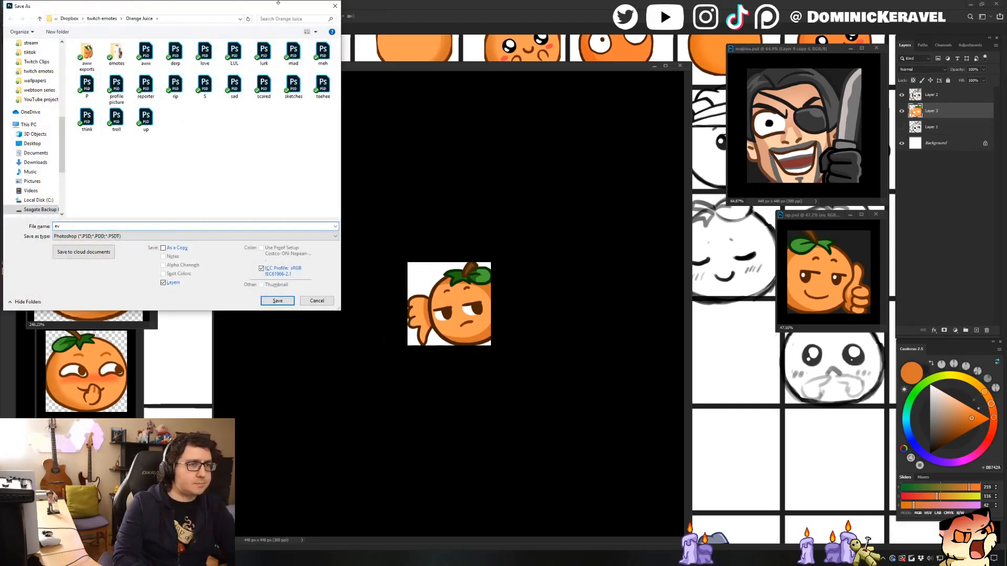
key("BackSpace")
key("BackSpace")
type("down")
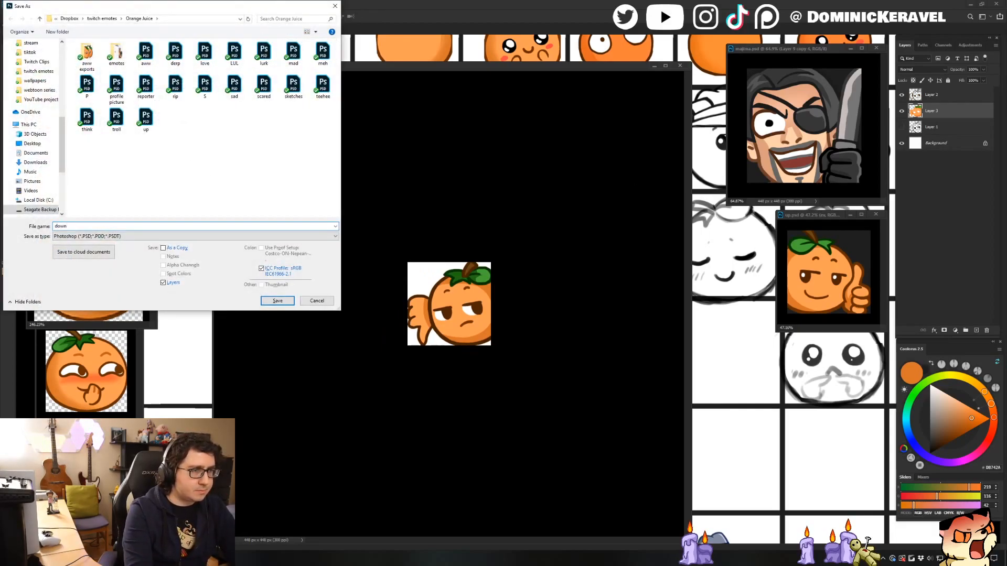
key("Return")
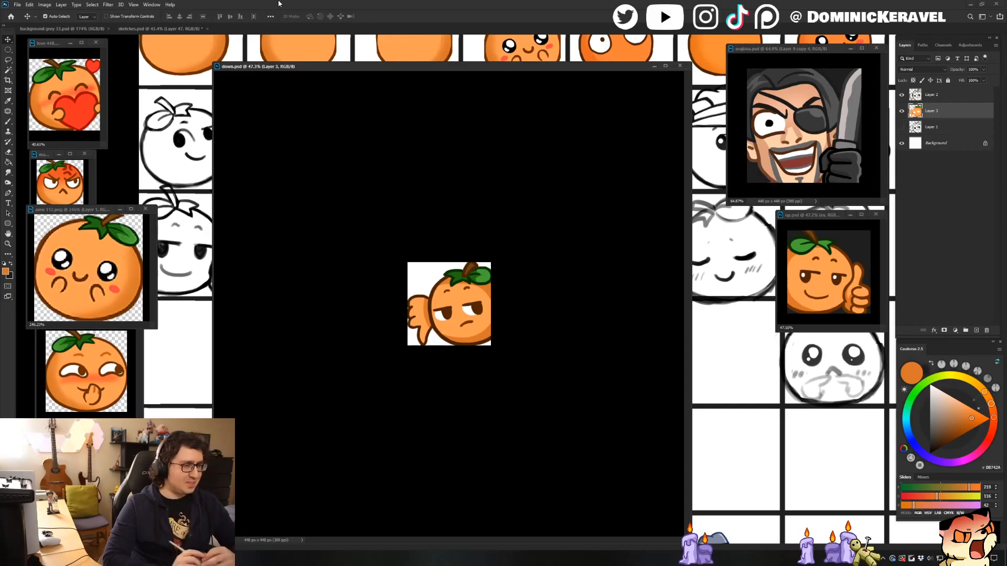
Shrink the down.psd window, place it over the sketch sheet and show the emote at about 74% zoom.
left_click_drag(451, 67, 457, 65)
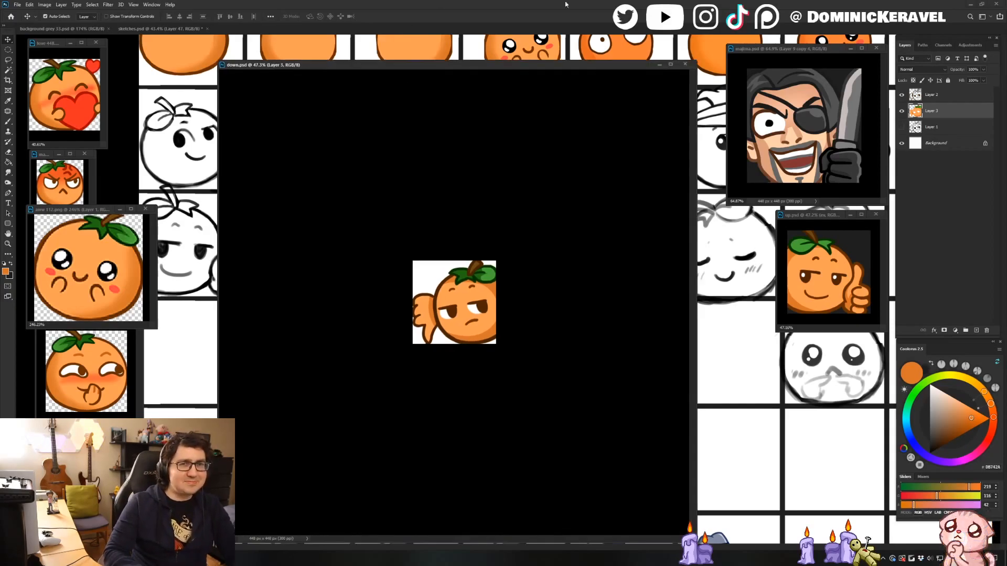
left_click_drag(695, 62, 467, 329)
left_click_drag(379, 332, 436, 115)
left_click_drag(526, 330, 552, 391)
left_click_drag(443, 323, 472, 314)
key("v")
left_click_drag(450, 115, 517, 143)
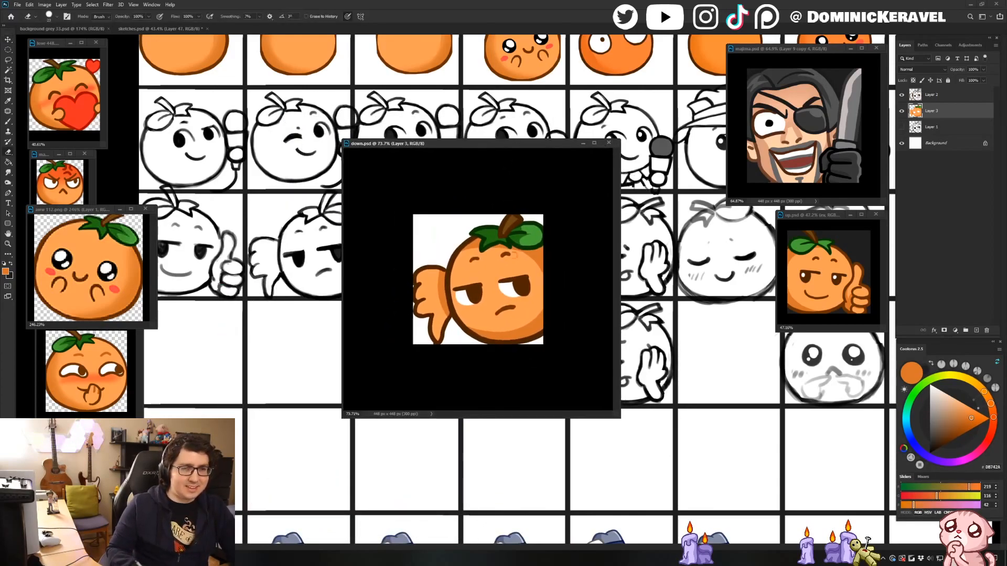
Create a merged copy of the line art and colour layers, hide the two originals and duplicate the merged layer.
left_click(938, 99, "ctrl")
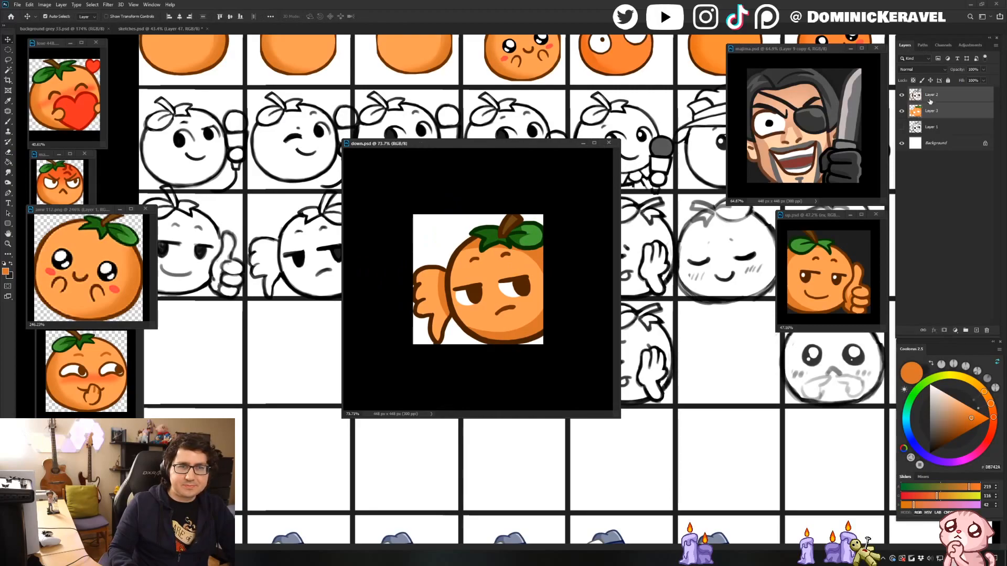
key("ctrl+e")
key("ctrl+a")
key("ctrl+c")
key("ctrl+z")
key("ctrl+z")
left_click_drag(902, 110, 902, 96)
left_click(924, 96)
key("ctrl+v")
left_click(903, 111)
left_click(937, 111)
left_click(937, 97)
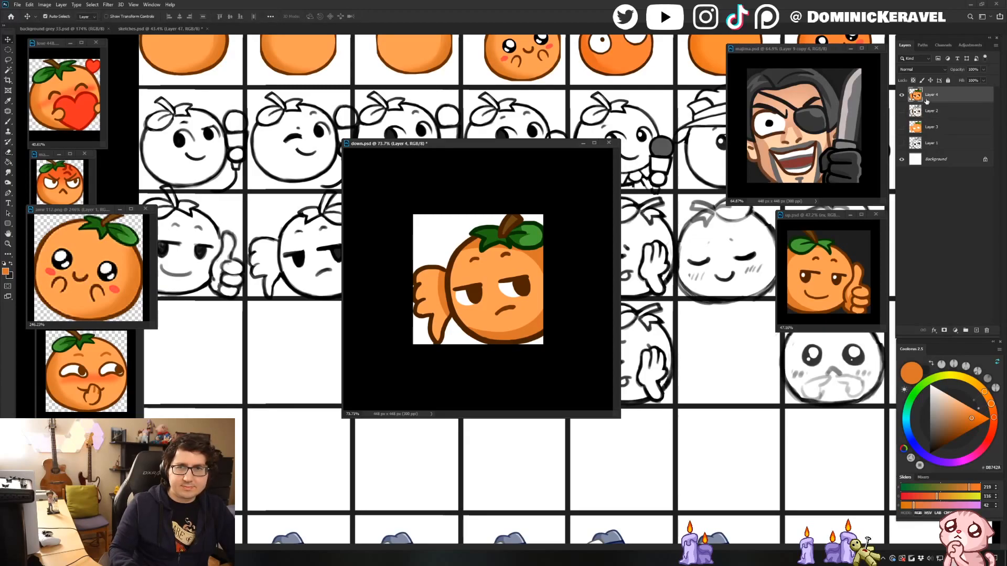
key("ctrl+j")
Switch to the background grey 33.psd document and scale the down.psd image to 28 px.
left_click(72, 29)
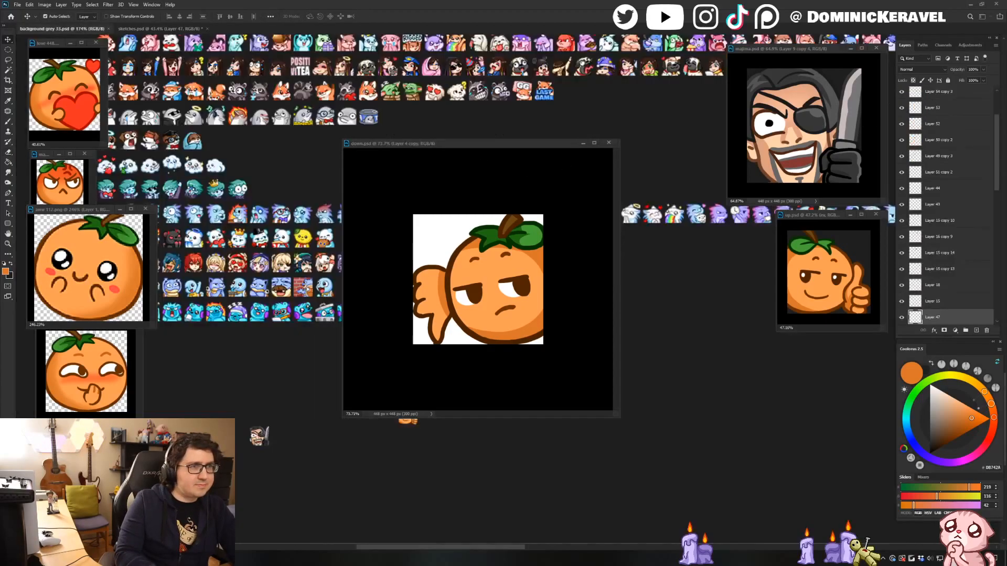
left_click_drag(439, 145, 546, 174)
key("ctrl+alt+i")
type("28")
key("Return")
key("v")
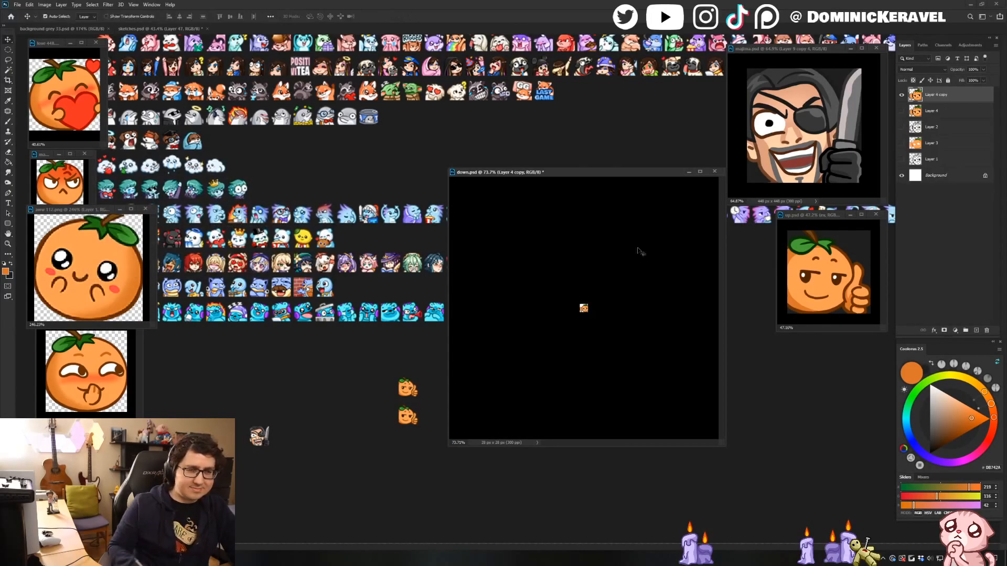
Copy the 28 px emote into background grey 33.psd and place it beside the small thumbs-up orange.
left_click_drag(585, 308, 311, 383)
left_click_drag(354, 348, 293, 328)
left_click_drag(254, 365, 404, 371)
left_click_drag(384, 321, 328, 319)
left_click_drag(339, 363, 316, 368)
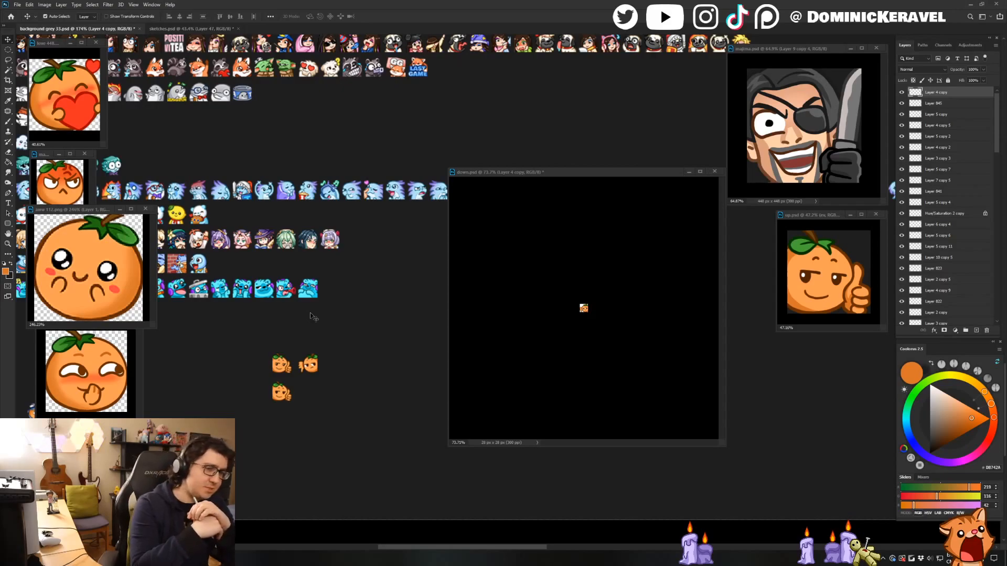
Undo the 28 px resize of down.psd, then shrink its window and move it clear of the small emotes.
left_click_drag(567, 172, 540, 147)
key("ctrl+z")
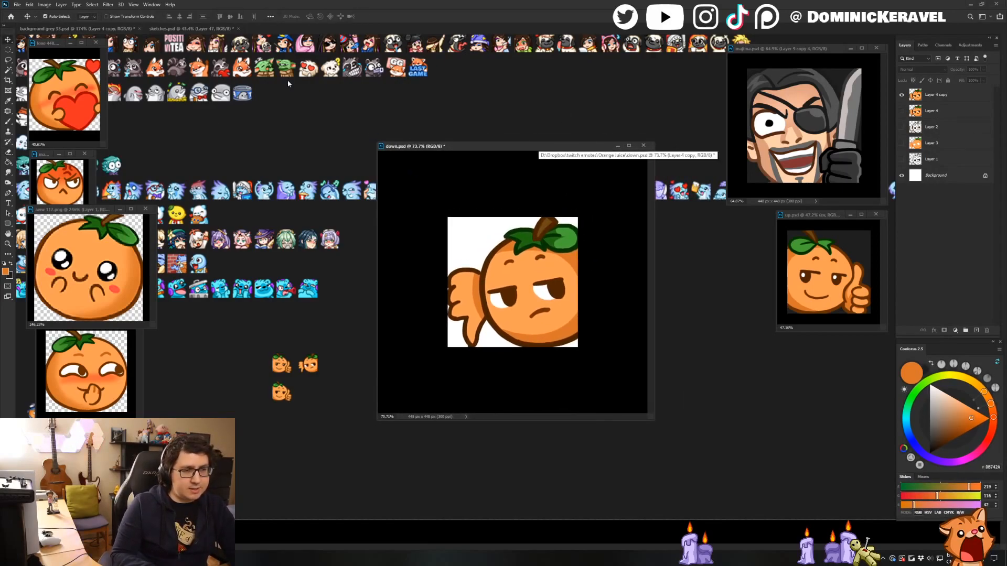
left_click_drag(503, 146, 503, 151)
left_click_drag(654, 424, 559, 305)
key("e")
mouse_move(508, 143)
left_mouse_down()
mouse_move(514, 124)
mouse_move(639, 62)
left_mouse_up()
key("v")
left_click_drag(531, 64, 528, 74)
key("e")
key("v")
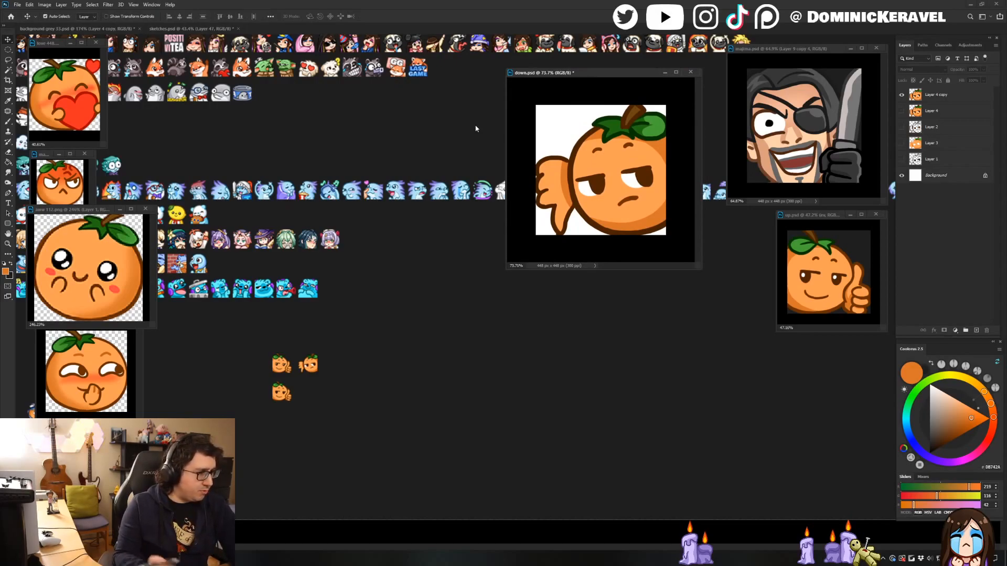
Enlarge the up.psd window and show the thumbs-up orange at about 126% zoom near the thumbs-down one.
left_click(356, 339)
left_click_drag(809, 216, 370, 172)
left_click_drag(451, 290, 663, 521)
left_click_drag(504, 434, 566, 256)
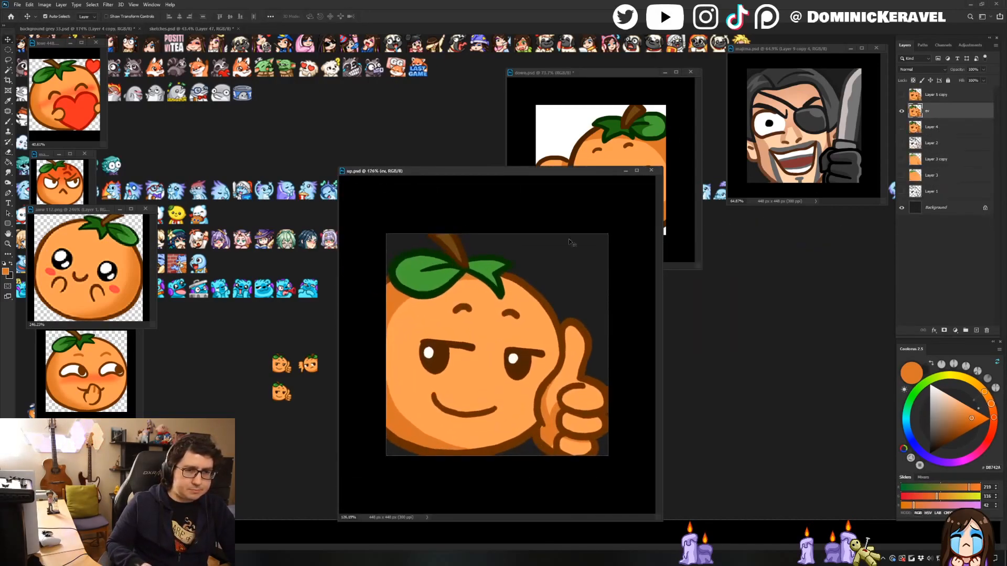
Move the down.psd window clear of up.psd, then paint white eye areas under both lids of the thumbs-up orange.
left_click_drag(612, 75, 639, 45)
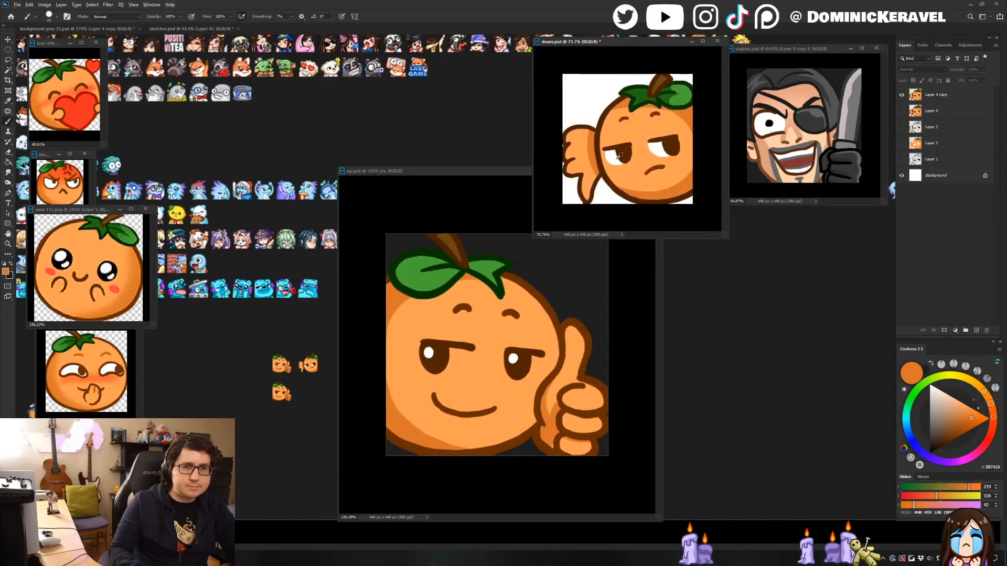
key("x")
key("w")
left_click(460, 371)
key("b")
mouse_move(470, 352)
left_mouse_down()
mouse_move(437, 366)
mouse_move(453, 350)
mouse_move(454, 368)
mouse_move(470, 358)
mouse_move(441, 371)
mouse_move(461, 376)
mouse_move(433, 377)
mouse_move(465, 350)
left_mouse_up()
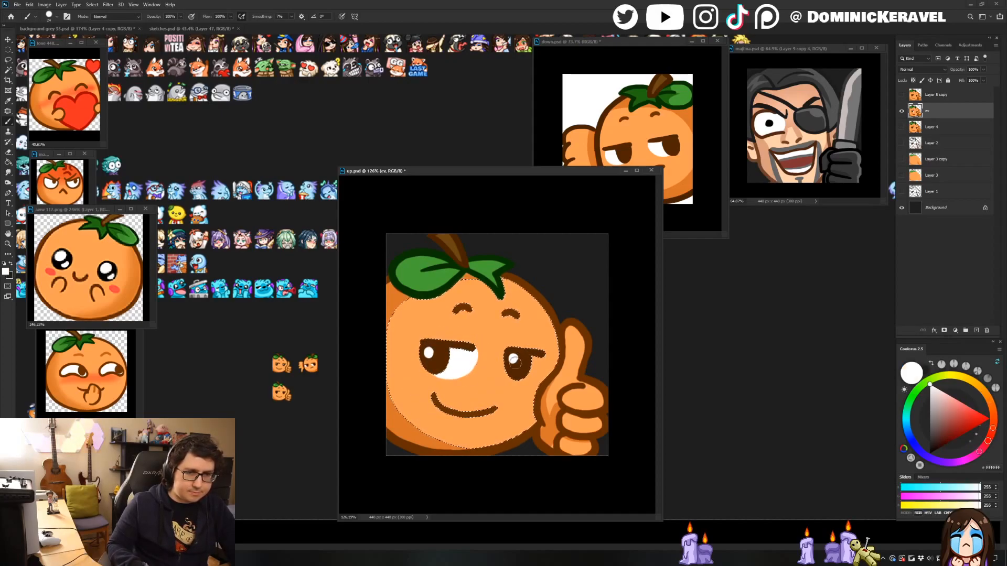
mouse_move(537, 361)
left_mouse_down()
mouse_move(519, 379)
mouse_move(541, 359)
left_mouse_up()
key("ctrl+d")
key("v")
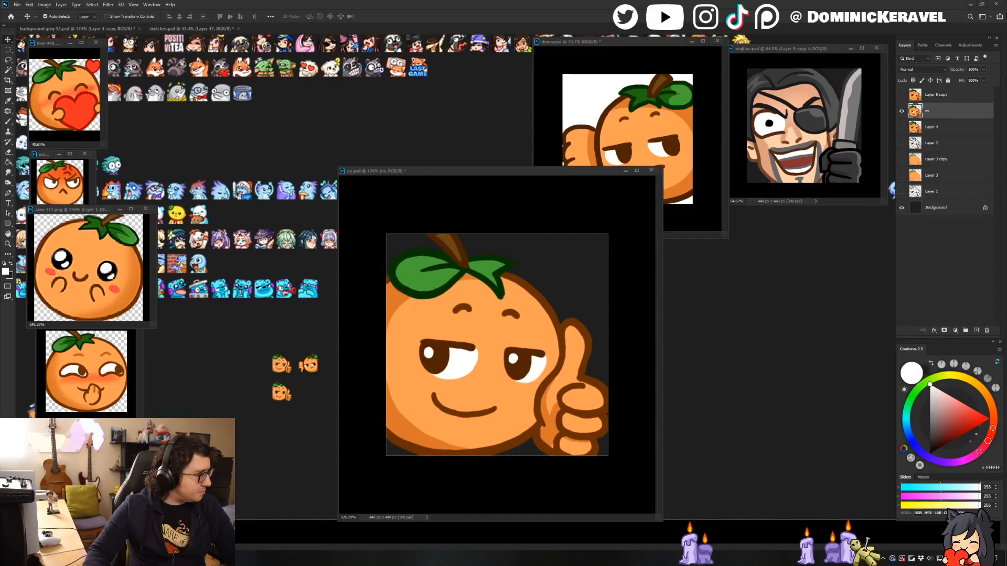
Close the photo preview on the Sephiroth Kirby Print listing and minimise the browser window.
left_click_drag(0, 220, 377, 168)
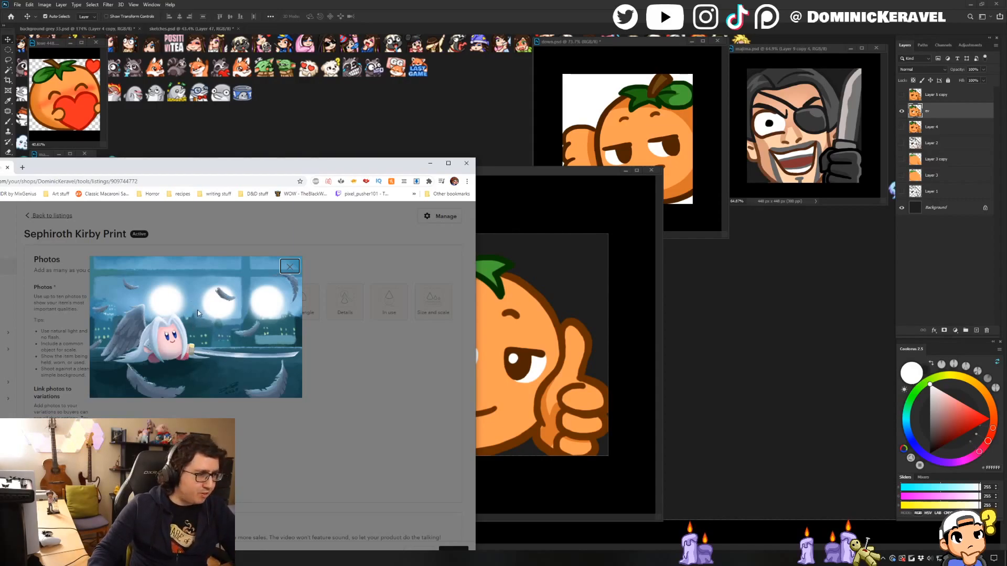
left_click(287, 270)
left_click(430, 164)
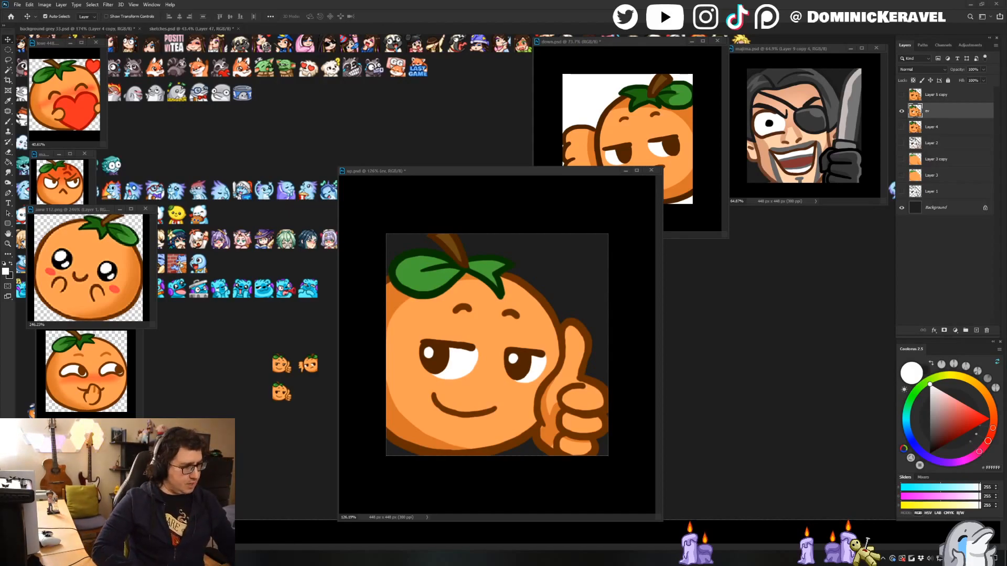
key("XF86AudioLowerVolume")
key("XF86AudioLowerVolume")
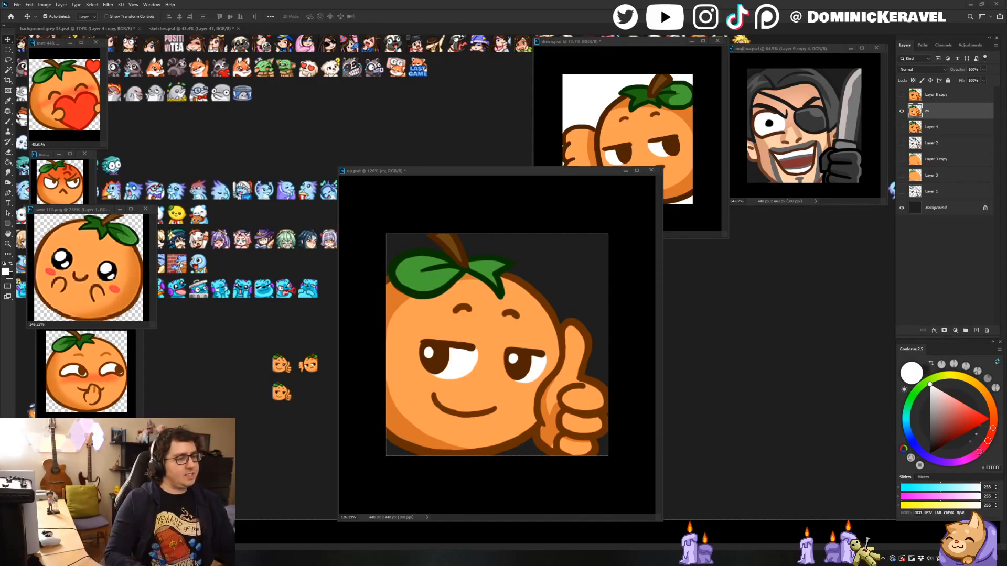
left_click_drag(397, 174, 401, 172)
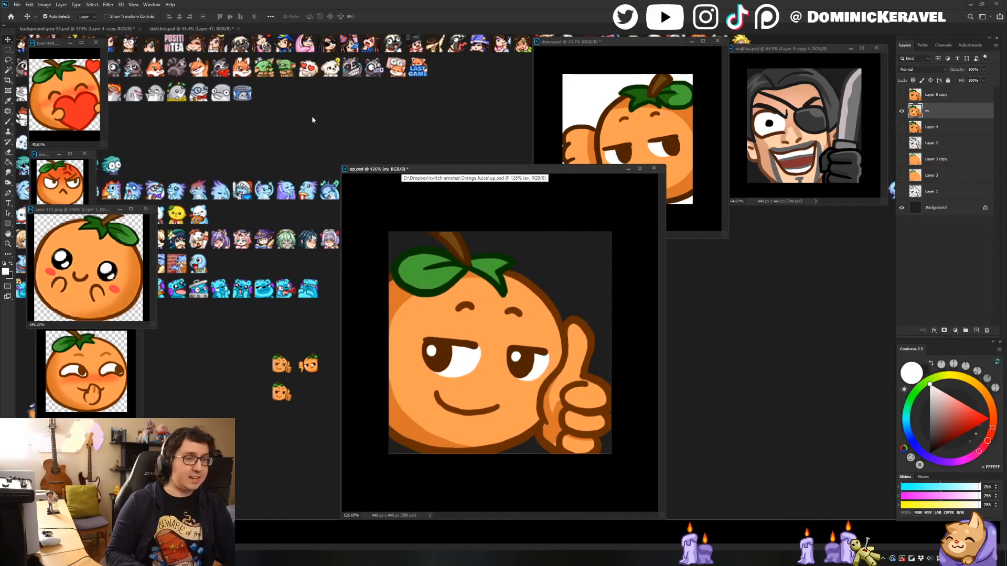
left_click_drag(386, 171, 393, 182)
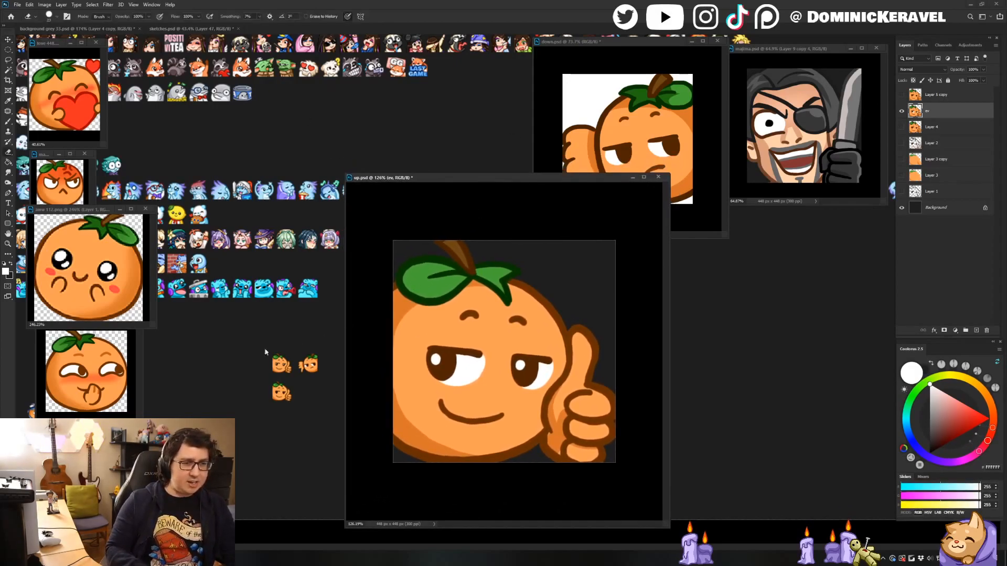
left_click(271, 332)
left_click_drag(245, 322, 234, 318)
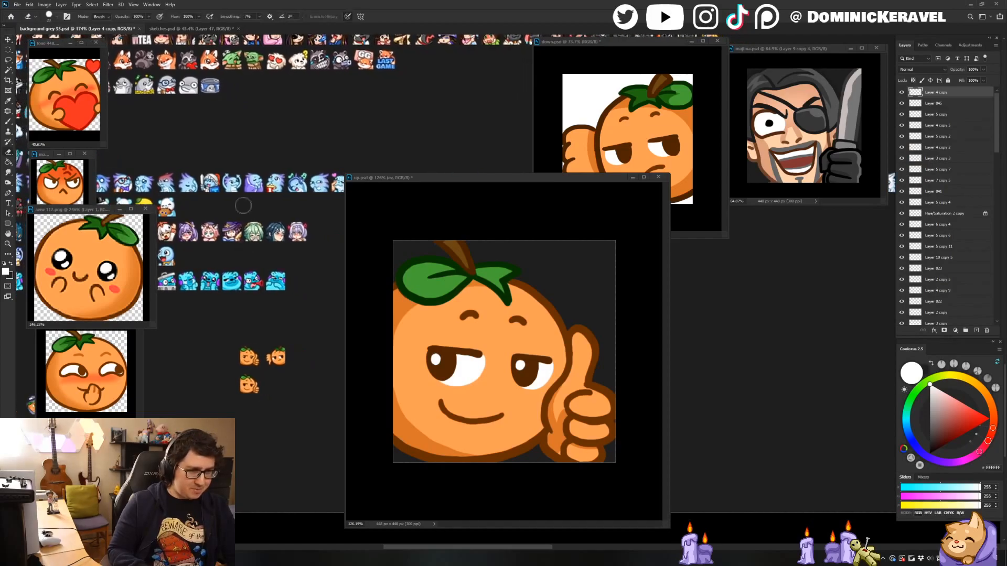
left_click_drag(419, 184, 381, 191)
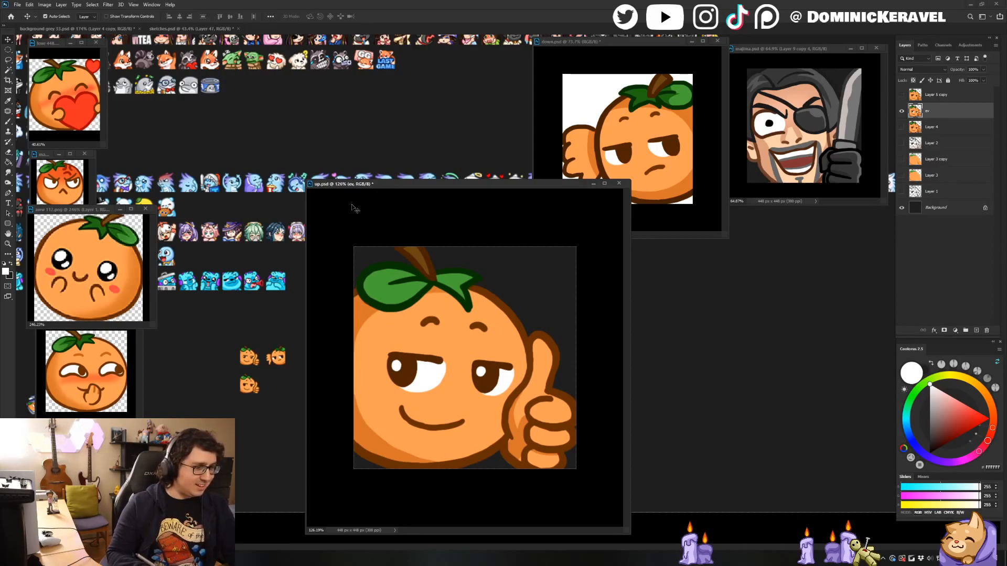
left_click(254, 256)
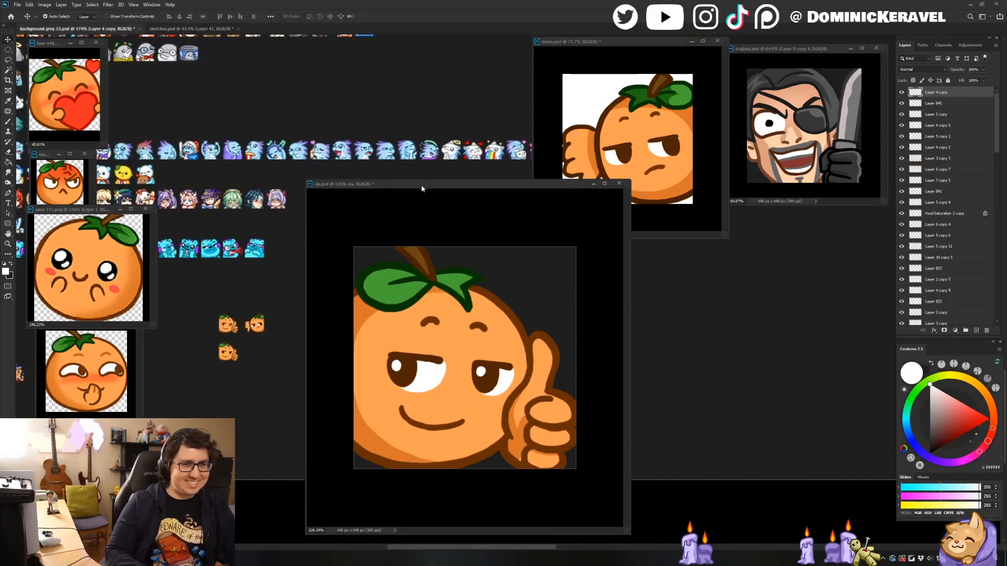
left_click_drag(420, 187, 421, 166)
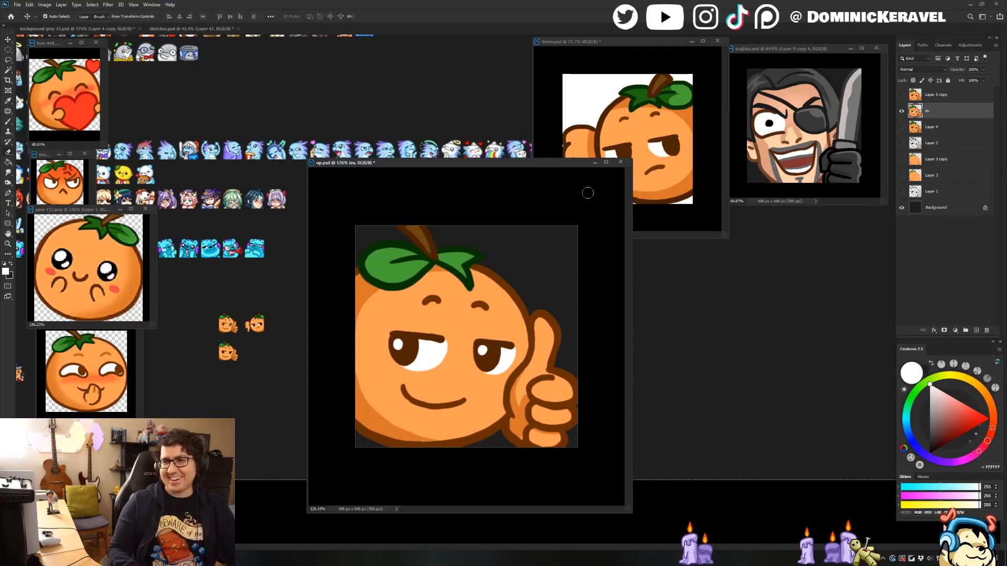
Save up.psd and move its window clear of the small emotes in background grey 33.psd.
key("ctrl+s")
left_click_drag(535, 166, 539, 165)
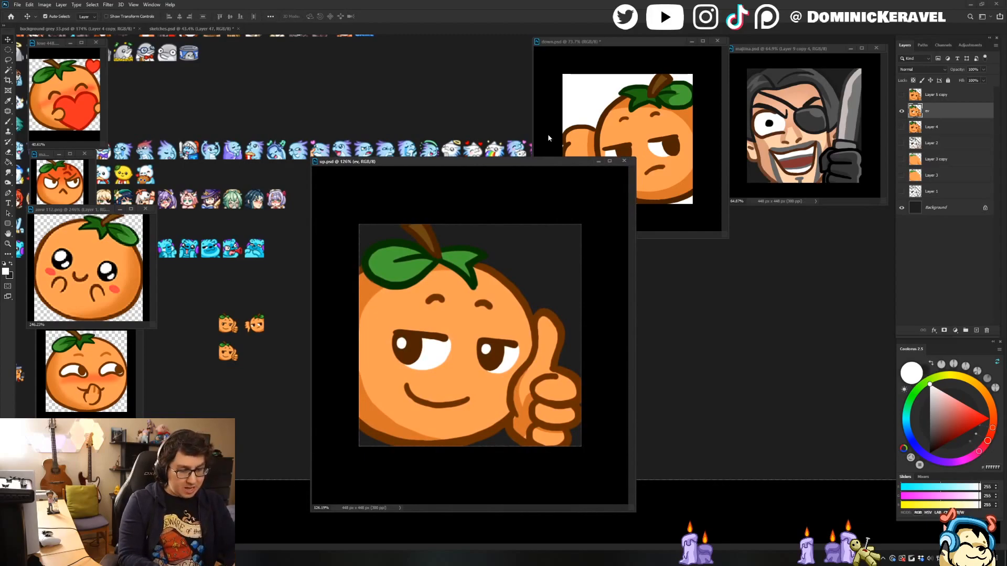
left_click_drag(472, 161, 476, 152)
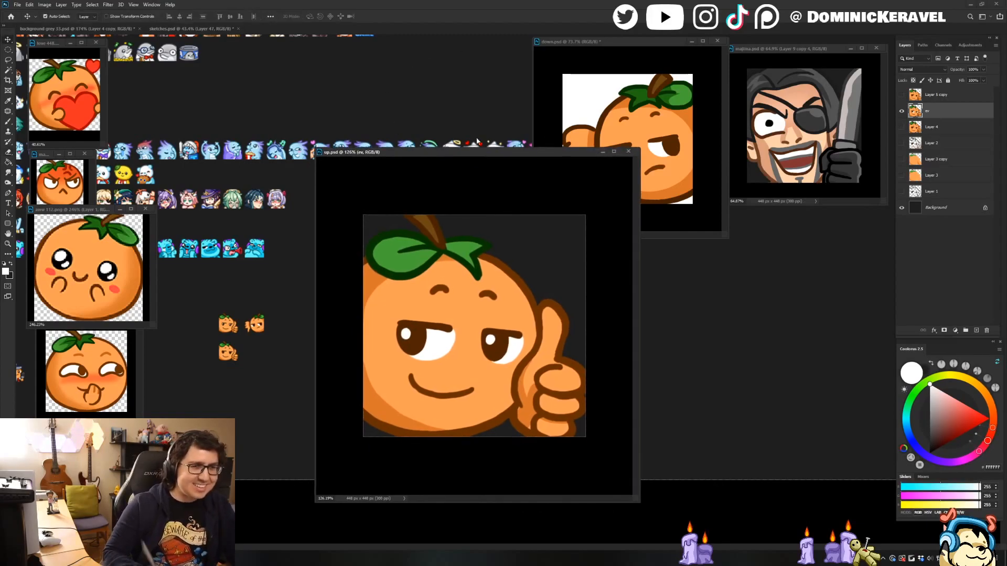
left_click_drag(391, 152, 404, 150)
left_click_drag(524, 152, 543, 150)
key("x")
key("e")
key("ctrl+s")
key("v")
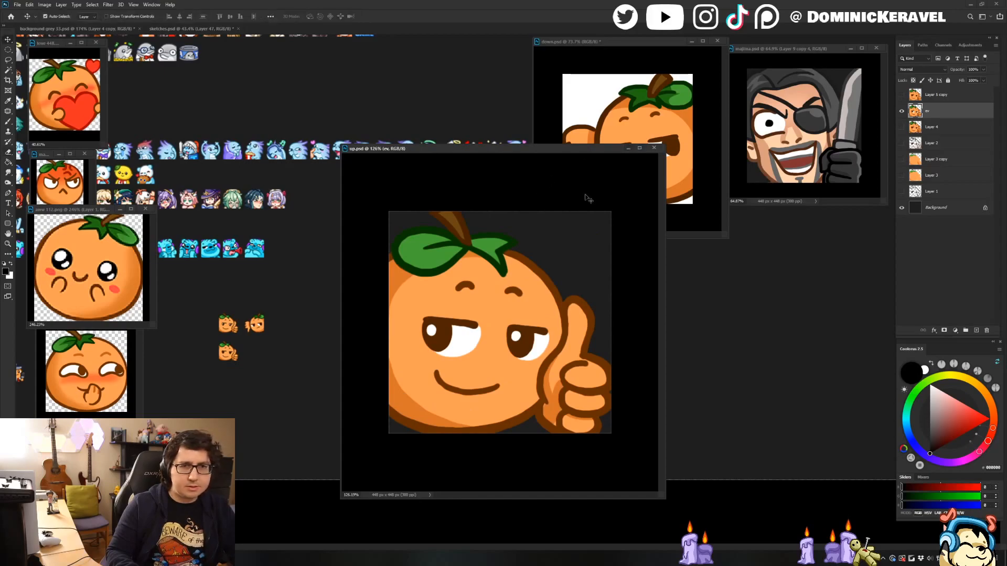
Try to shade the large leaf of the thumbs-up orange in dark green #1F6C10 within a selection of it.
key("i")
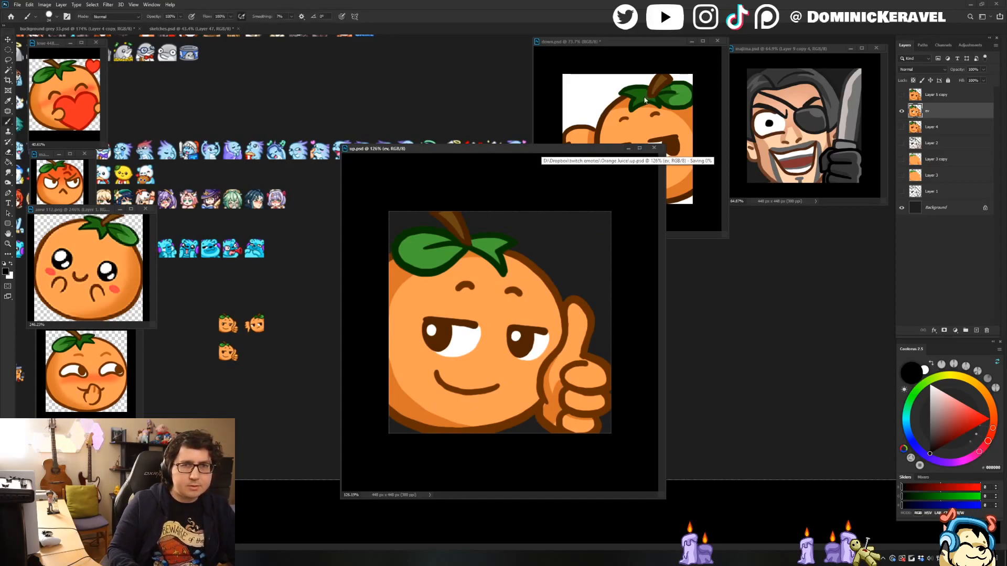
left_click(447, 257)
key("w")
left_click(446, 257)
key("b")
right_click(436, 236, "alt")
mouse_move(405, 230)
left_mouse_down()
mouse_move(411, 292)
mouse_move(464, 191)
mouse_move(454, 263)
left_mouse_up()
key("ctrl+z")
key("ctrl+z")
Select the thumbs-up orange's smaller leaf beside the stem, shade it in dark green and clear the selection.
key("w")
left_click(485, 245)
key("b")
left_click_drag(470, 245, 492, 274)
key("ctrl+d")
key("e")
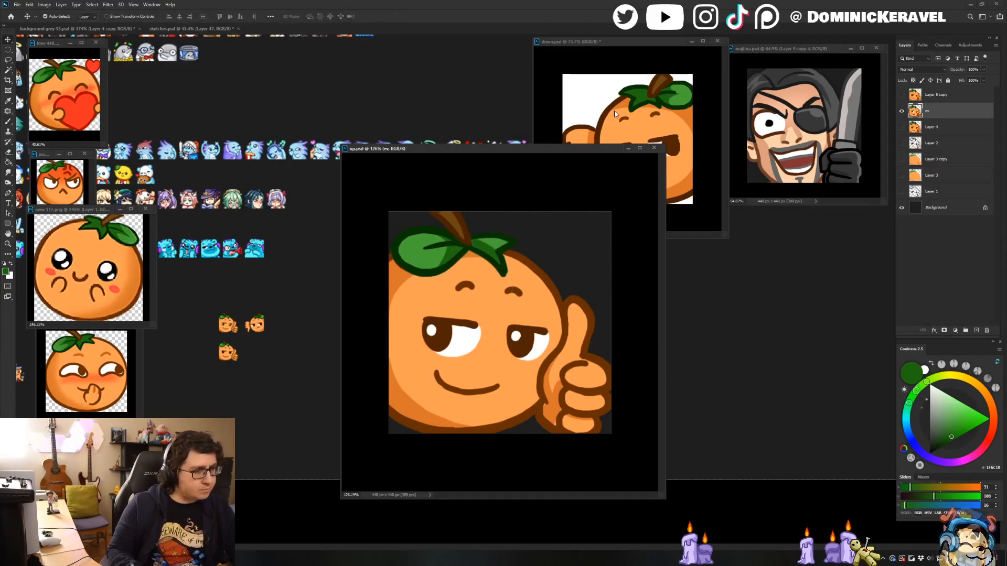
Save up.psd, then shrink its window and place it below the eyepatch character's document at about 43% zoom.
key("ctrl+h")
key("v")
left_click_drag(555, 325, 523, 328)
key("ctrl+h")
key("ctrl+s")
left_click_drag(659, 493, 524, 308)
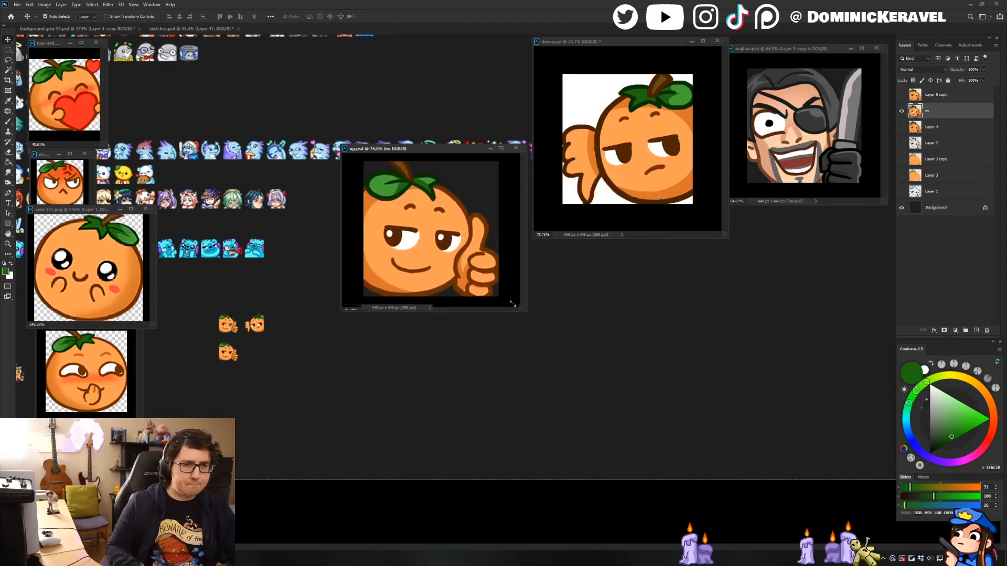
scroll(494, 213, "down", 3)
left_click_drag(435, 153, 802, 210)
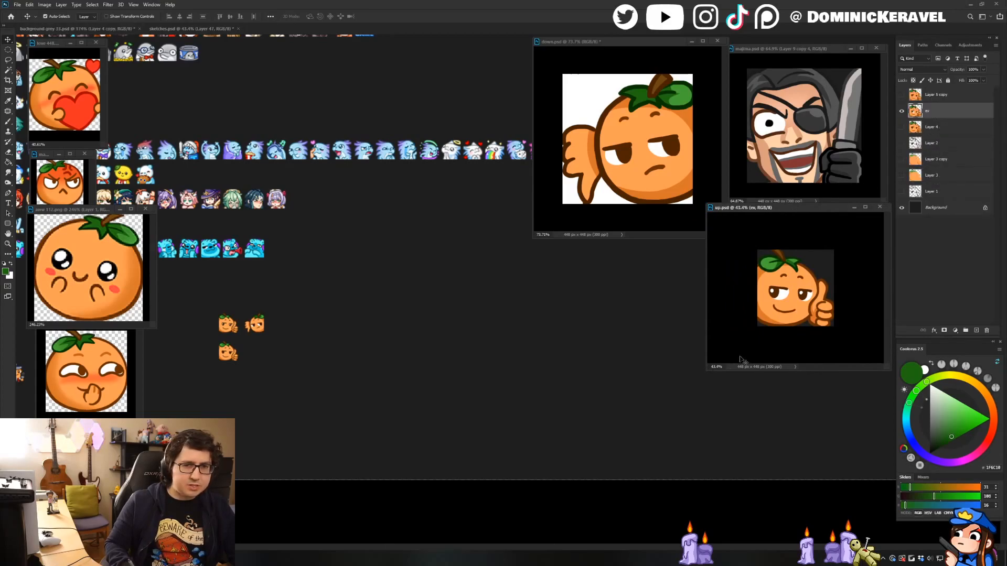
Shrink the up.psd window and enlarge the down.psd window in the middle of the workspace.
mouse_move(704, 370)
left_mouse_down()
mouse_move(737, 336)
mouse_move(760, 329)
left_mouse_up()
key("e")
key("v")
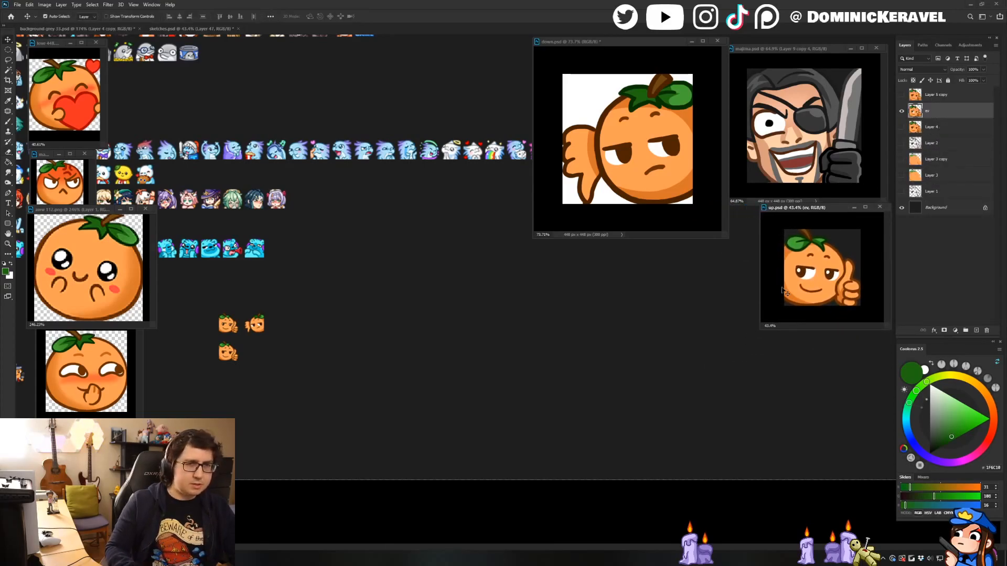
mouse_move(579, 42)
left_mouse_down()
mouse_move(523, 60)
mouse_move(472, 43)
left_mouse_up()
left_click_drag(617, 233, 720, 341)
left_click_drag(522, 44, 440, 89)
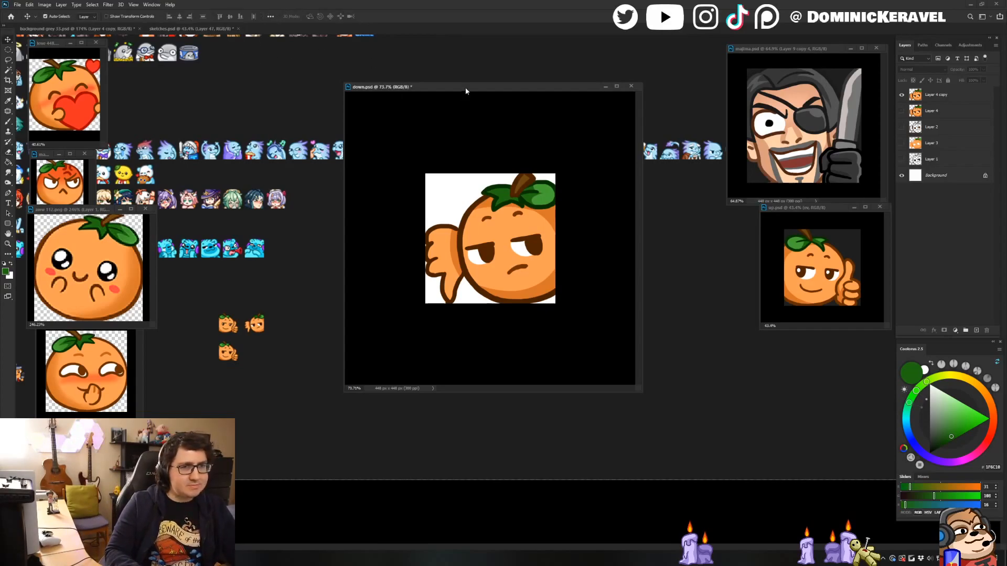
left_click_drag(465, 88, 462, 91)
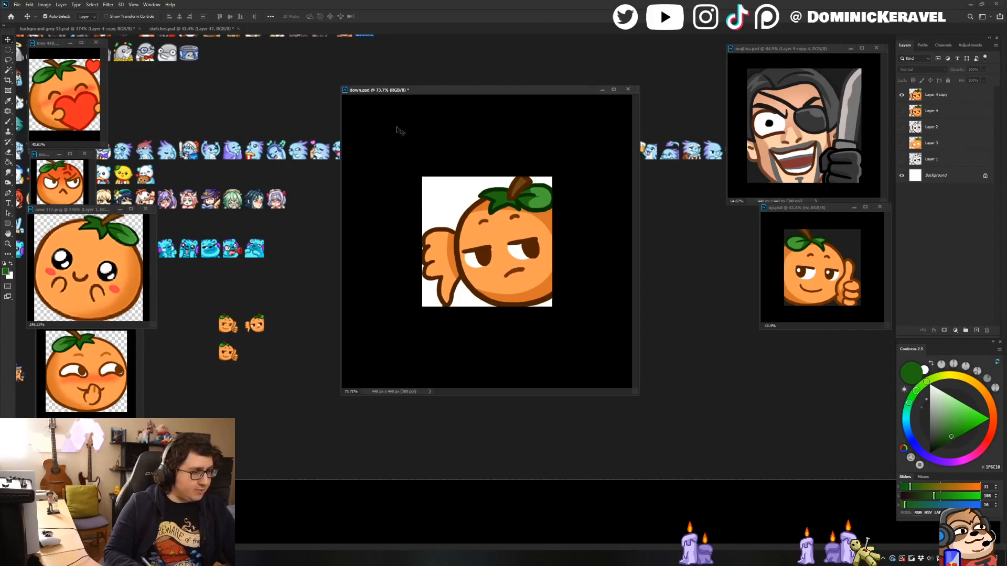
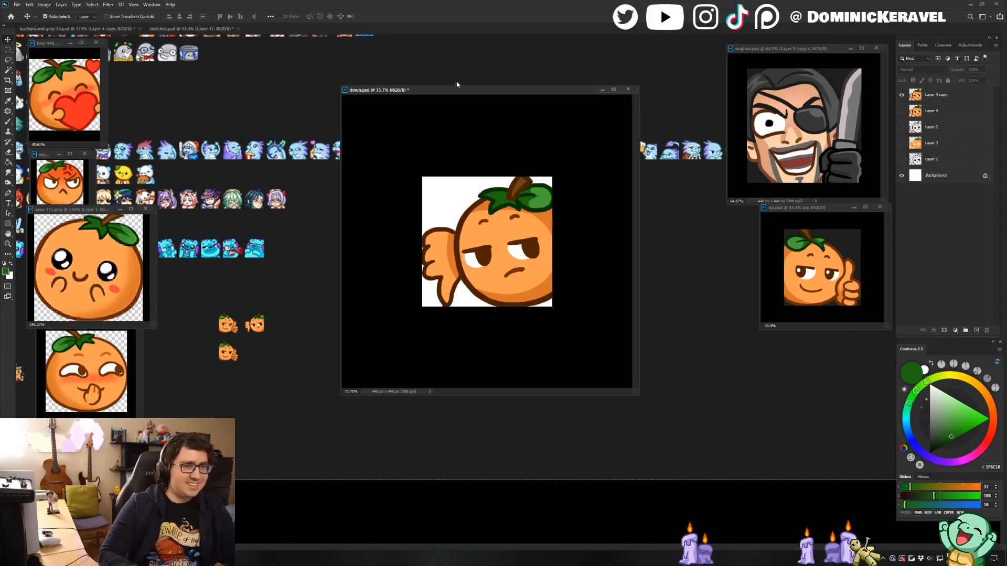
Reposition the down.psd window and enlarge it further, keeping it clear of the reference windows.
left_click_drag(486, 85, 467, 79)
left_click(622, 80)
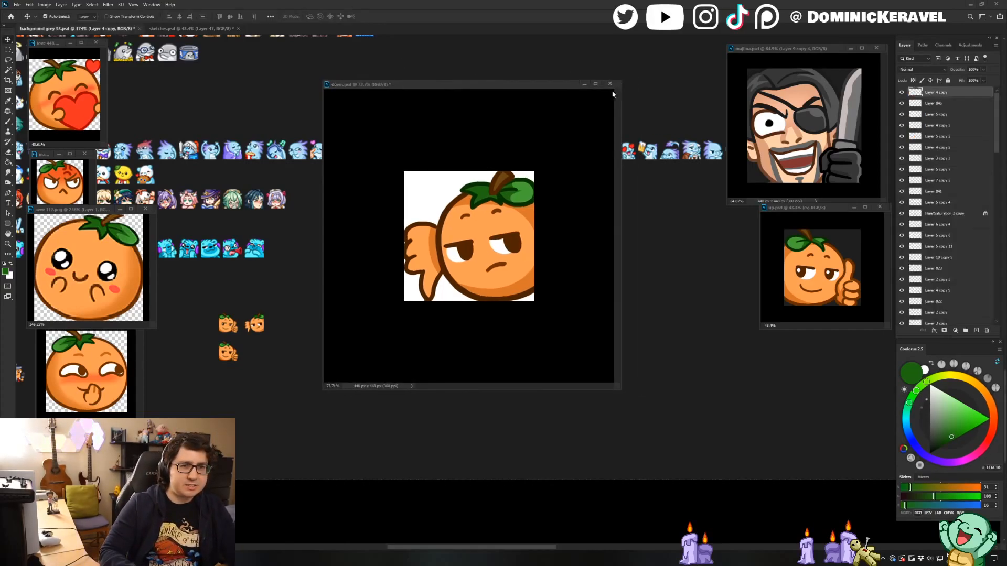
left_click_drag(621, 82, 606, 102)
left_click_drag(539, 106, 528, 101)
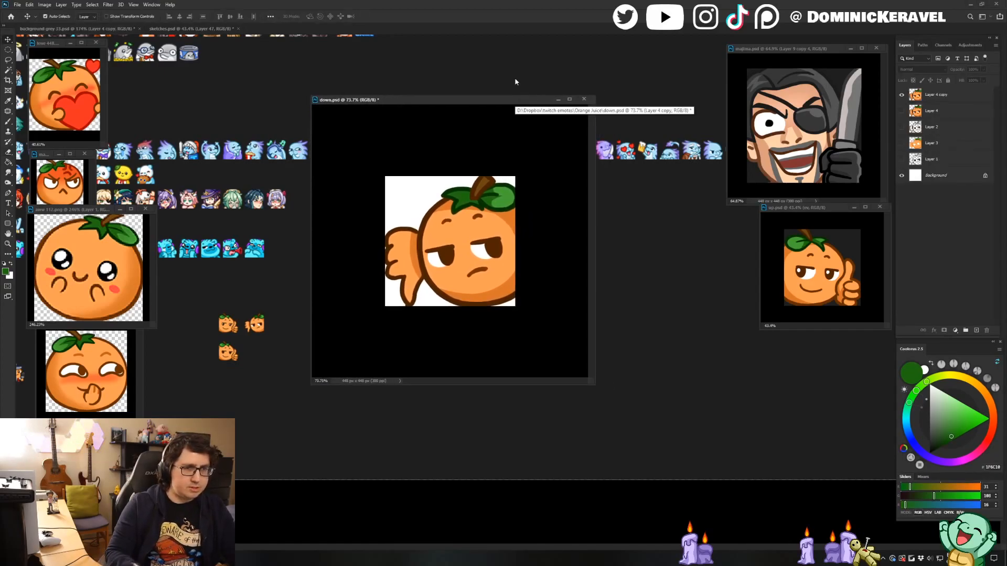
left_click_drag(596, 384, 676, 480)
Try to erase beside the thumb in down.psd, dismiss the resulting message, and select the thumbs-down orange's layer, Layer 4 copy.
key("e")
left_click(447, 345)
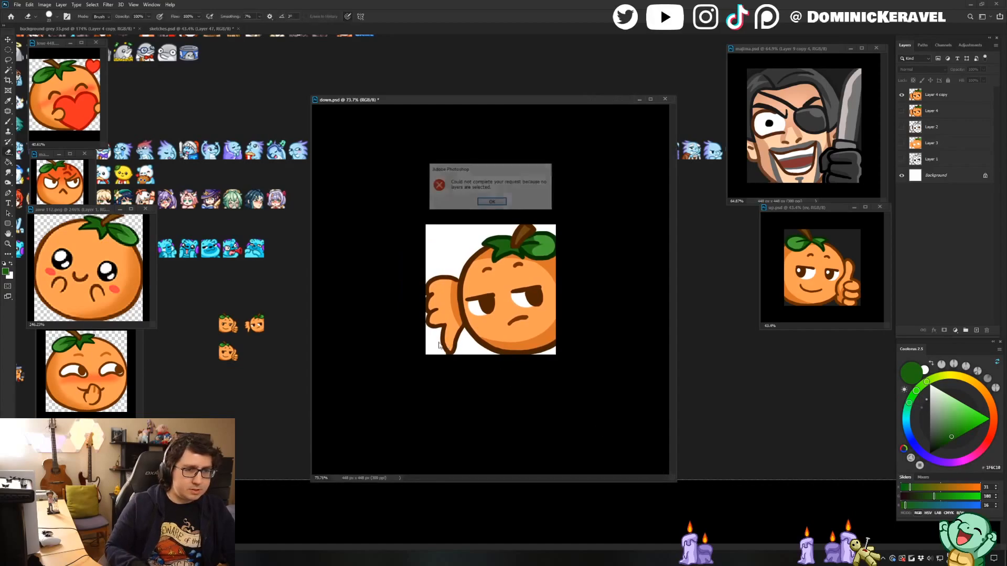
key("Return")
key("b")
left_click(456, 330, "ctrl")
left_click_drag(420, 335, 456, 329)
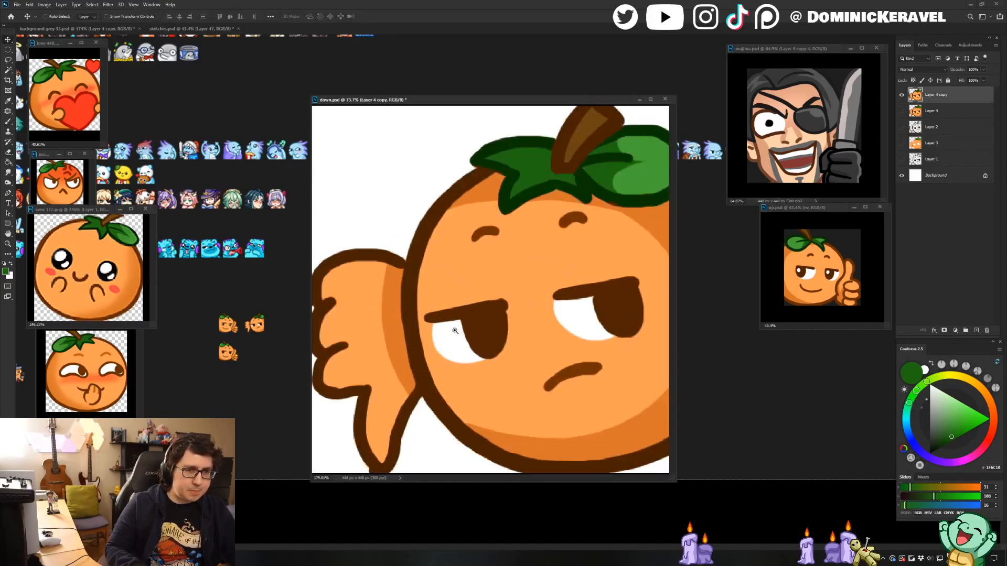
Touch up the edges of the thumbs-down hand with colours sampled from its outline and fill.
left_click(361, 388, "alt")
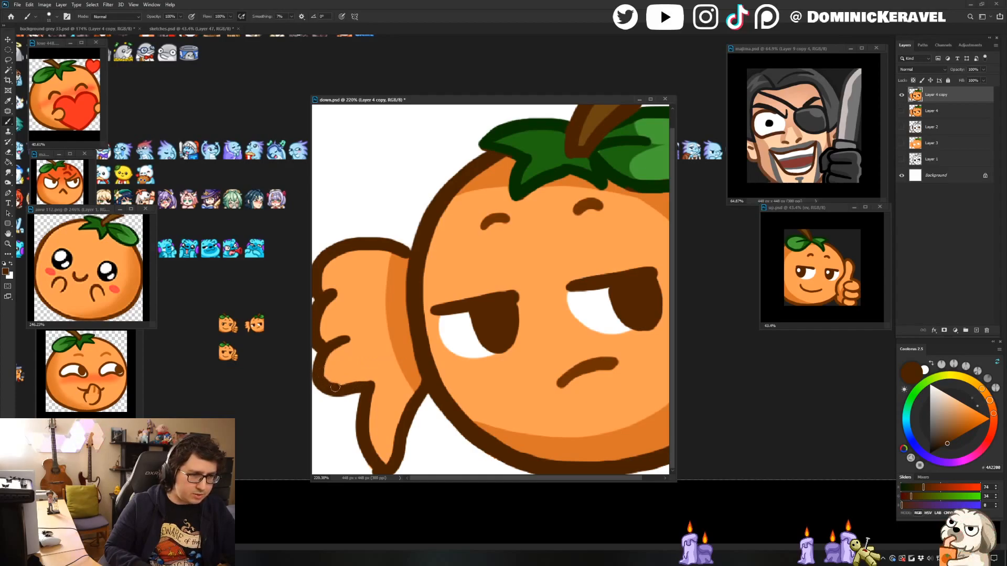
left_click(337, 373, "alt")
mouse_move(335, 355)
left_mouse_down()
mouse_move(331, 380)
mouse_move(362, 379)
left_mouse_up()
key("e")
key("b")
left_click(373, 457, "alt")
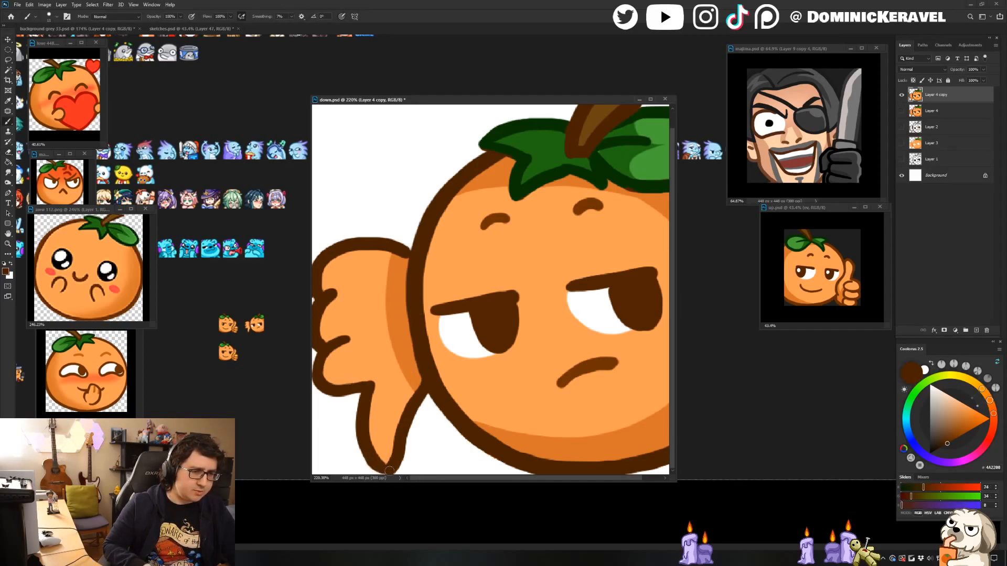
Paint a round white highlight into each pupil of the thumbs-down orange.
key("v")
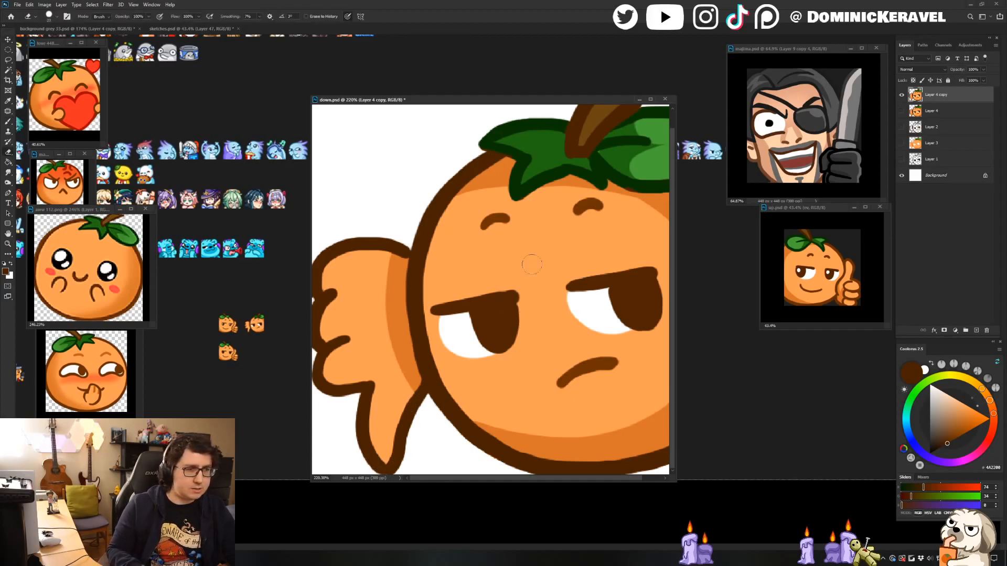
left_click_drag(486, 100, 511, 92)
left_click_drag(569, 320, 493, 308)
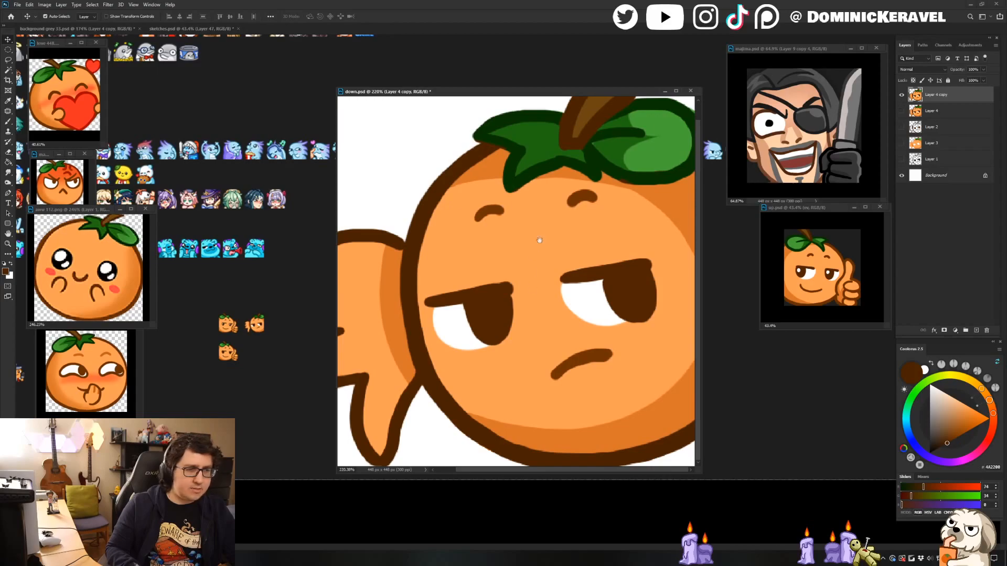
key("b")
key("x")
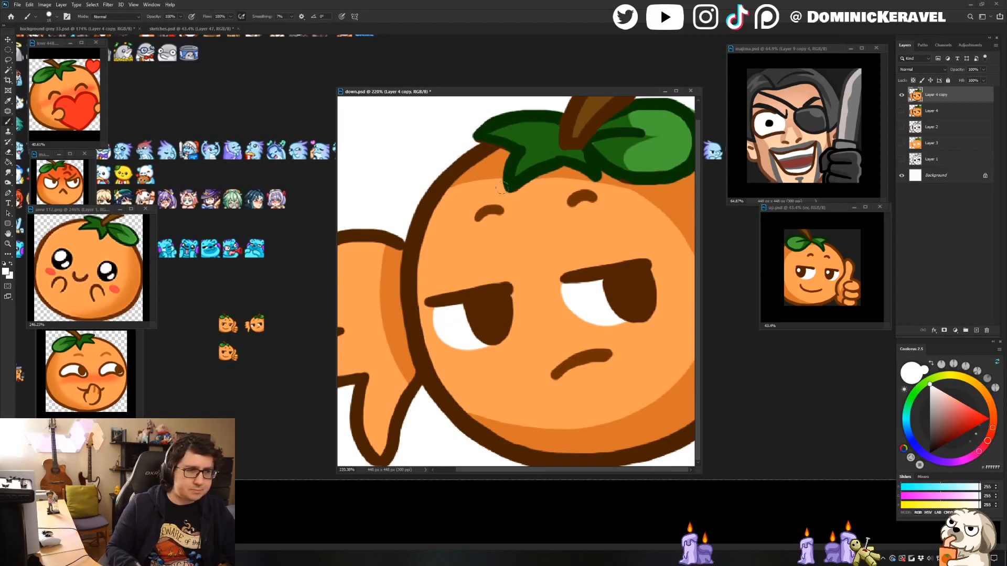
left_click_drag(497, 312, 497, 305)
left_click_drag(636, 281, 639, 281)
Resize down.psd to 28 pixels wide and copy the thumbs-down orange into the background grey 33 document.
key("ctrl+alt+i")
type("28")
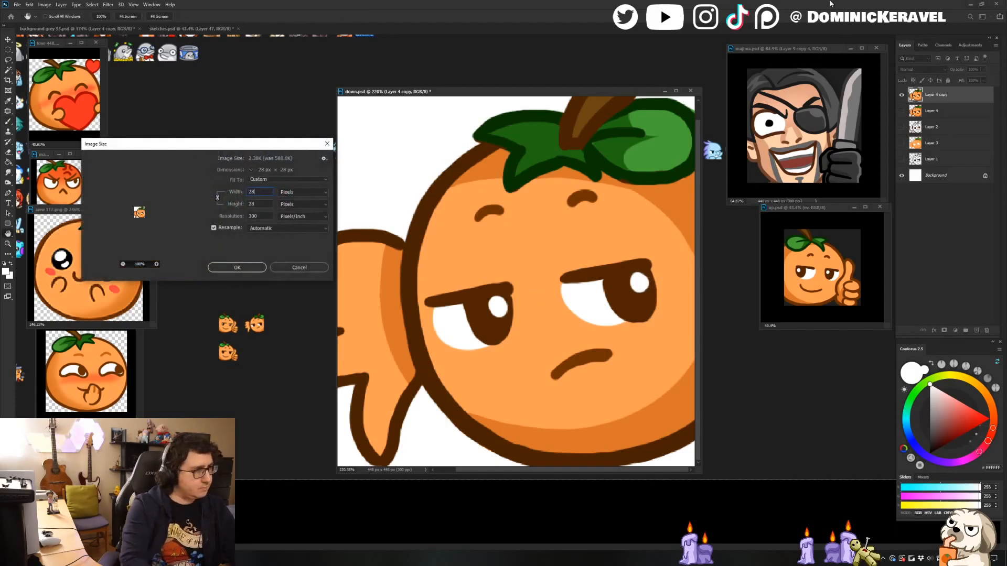
key("Return")
key("c")
key("v")
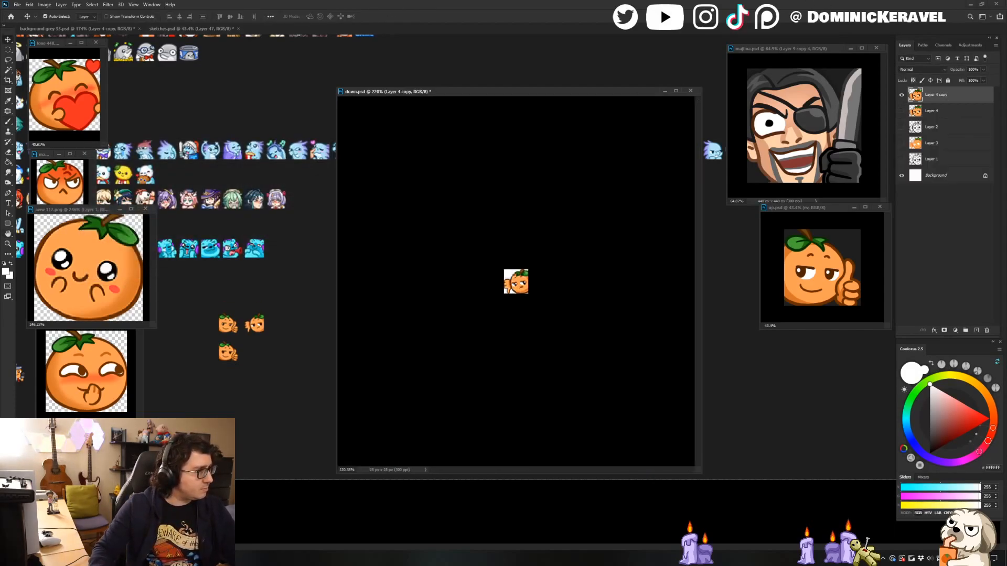
left_click_drag(519, 284, 256, 352)
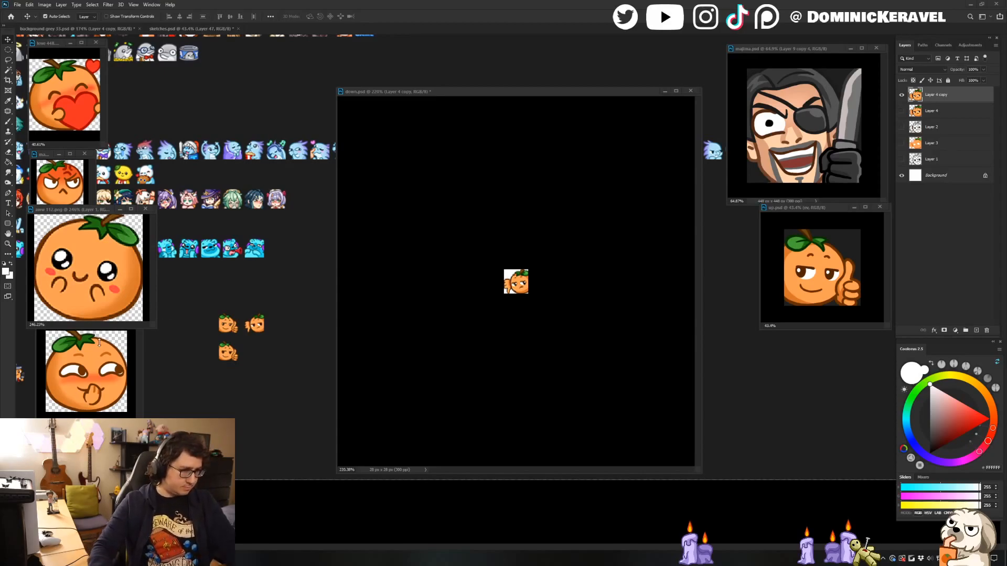
left_click(516, 278)
left_click_drag(516, 278, 285, 366)
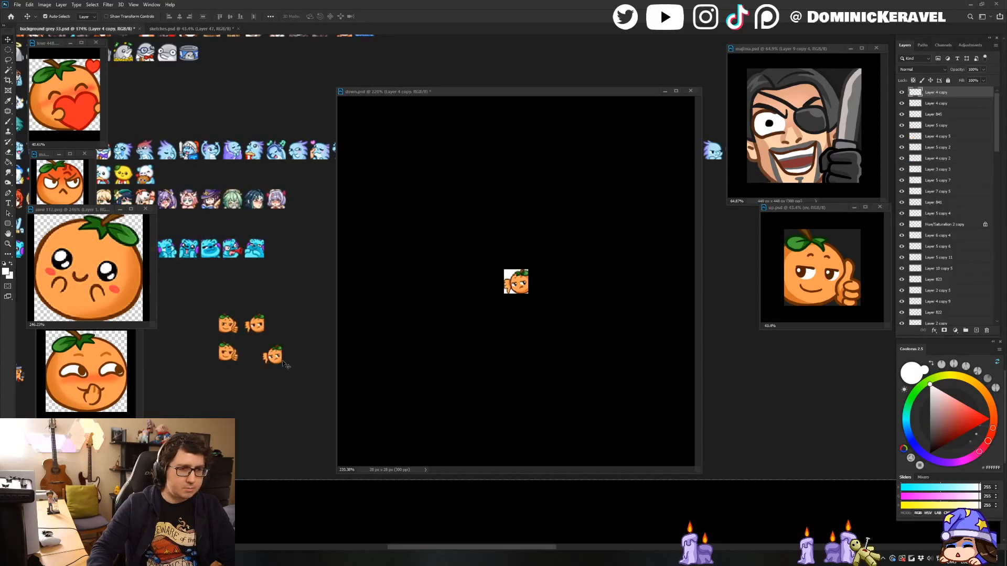
Return to the full-size thumbs-down orange and make both pupils solid with the sampled dark brown.
left_click(409, 367)
mouse_move(545, 344)
left_mouse_down()
mouse_move(473, 310)
mouse_move(499, 308)
left_mouse_up()
key("b")
left_click(490, 335, "alt")
left_click_drag(629, 304, 643, 295)
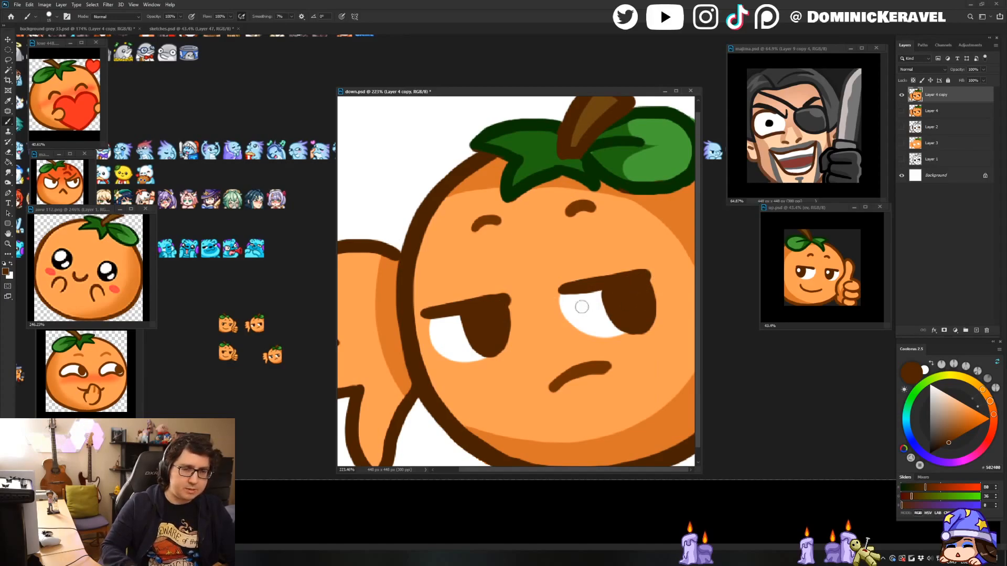
Paint a smaller round white highlight in each pupil of the thumbs-down orange.
key("x")
left_click(493, 316)
left_click_drag(493, 317, 495, 317)
left_click_drag(634, 291, 636, 294)
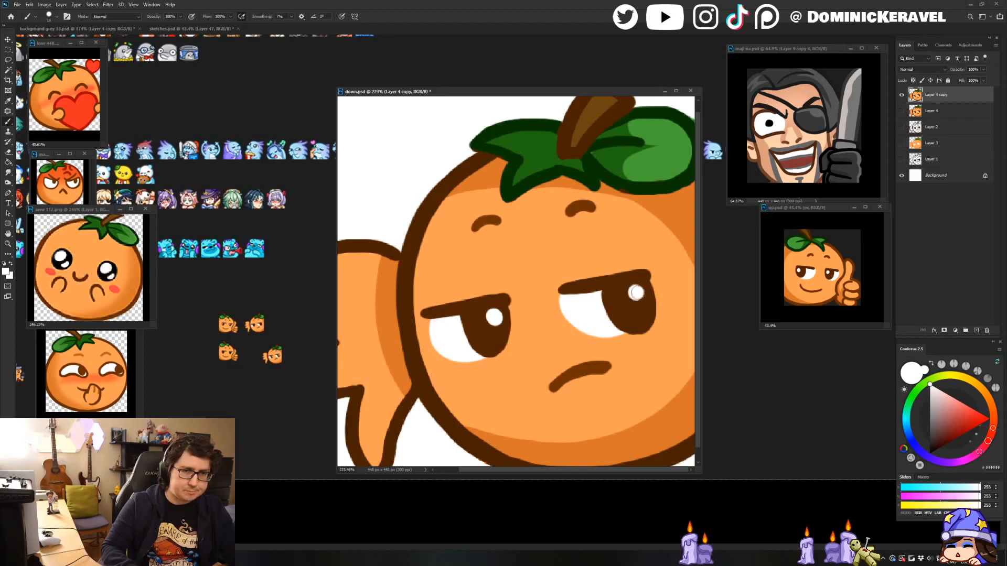
Scale down.psd to a width of 28 pixels and place a copy of the reworked emote in the background grey 33 document.
key("ctrl+alt+i")
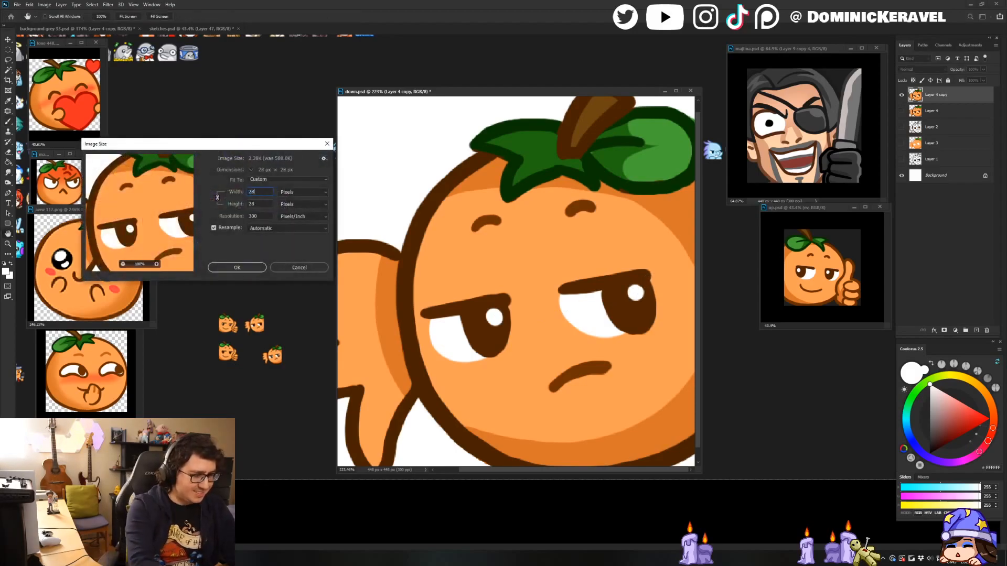
type("28")
key("Return")
key("v")
left_click_drag(510, 286, 294, 305)
Delete the earlier thumbs-down test copy with the larger highlights and save the background grey 33 document.
left_click(278, 358)
key("Delete")
left_click_drag(226, 267, 184, 240)
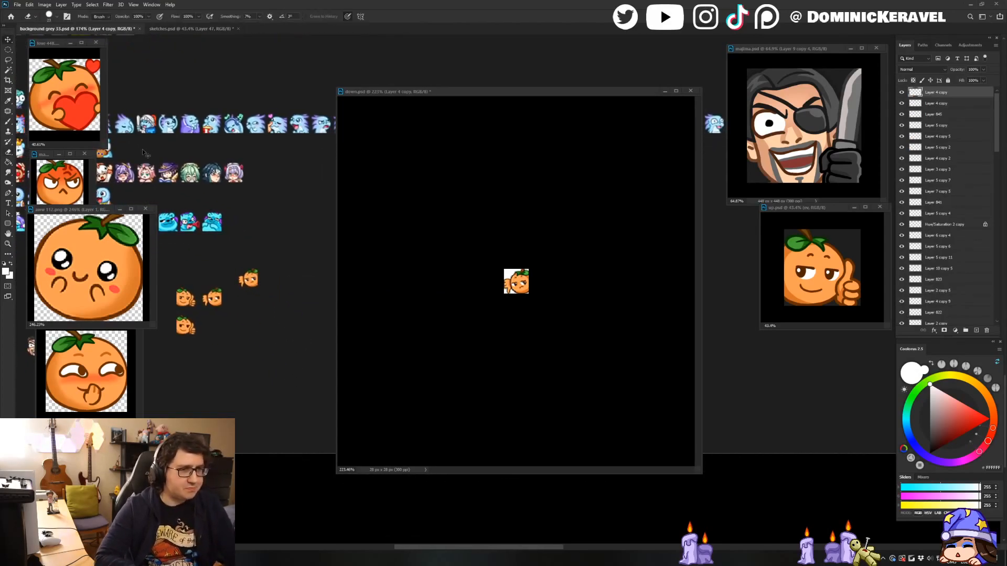
key("ctrl+s")
Arrange the small thumbs-up and thumbs-down emotes in one row, in pairs for comparison.
key("e")
left_click_drag(257, 278, 280, 279)
left_click_drag(216, 300, 294, 285)
left_click_drag(213, 282, 198, 271)
left_click_drag(215, 310, 302, 282)
left_click_drag(269, 267, 286, 271)
left_click_drag(298, 281, 306, 251)
Sample the orange of the small thumbs-down emote, select its layer, and move the down.psd window clear of the up.psd window.
left_click_drag(385, 91, 511, 104)
key("b")
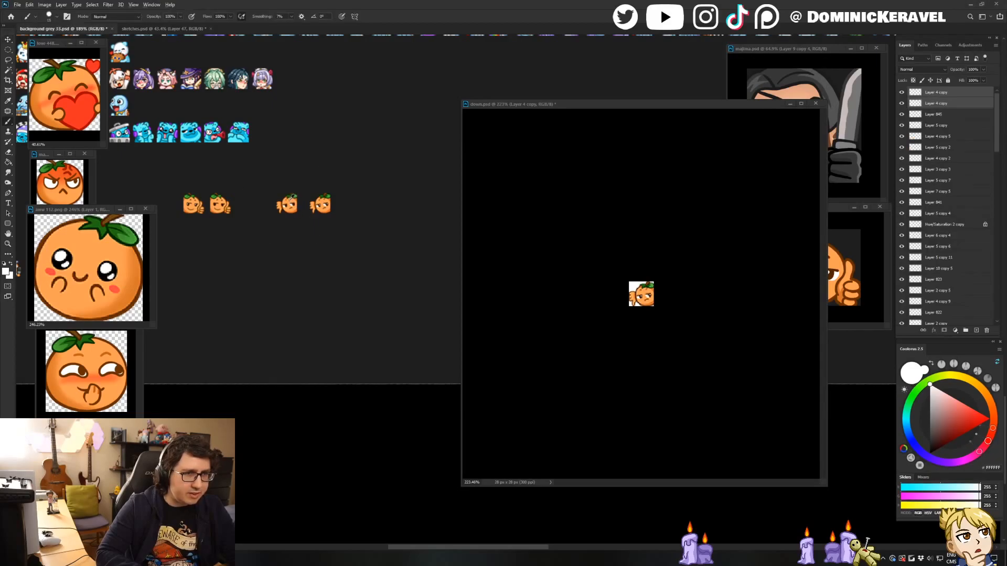
left_click(294, 210, "alt")
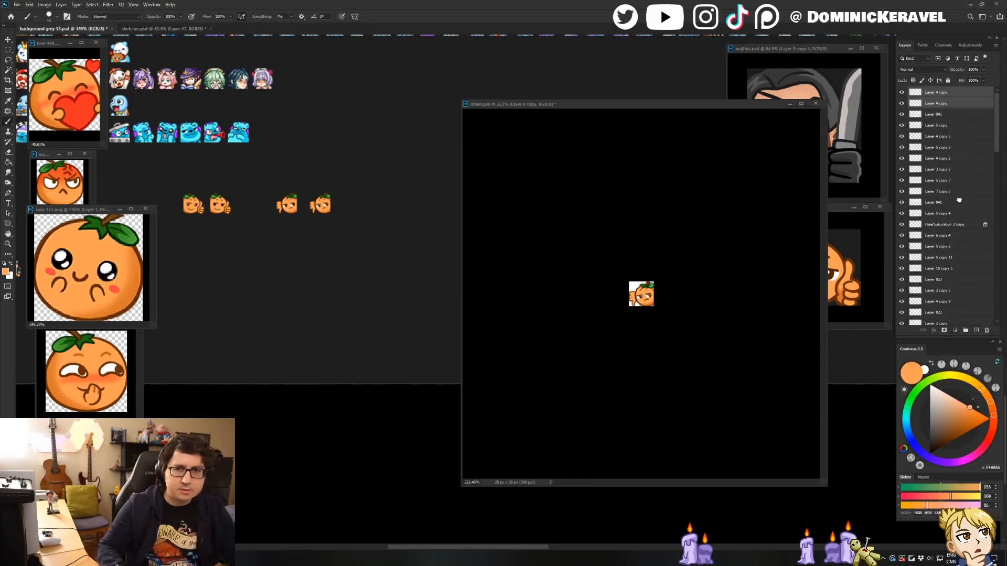
left_click(296, 199, "ctrl")
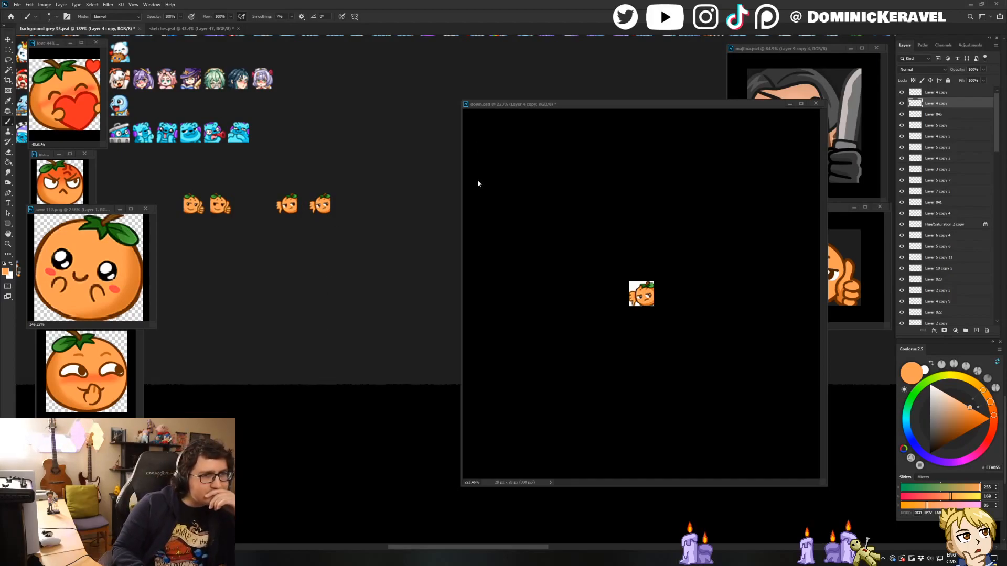
left_click_drag(625, 105, 384, 149)
key("v")
left_click_drag(475, 156, 622, 175)
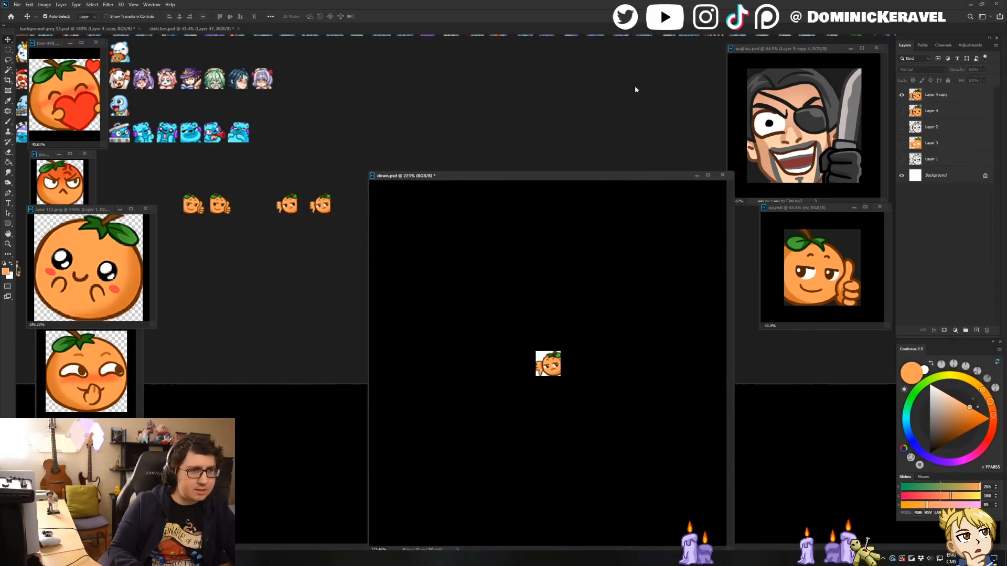
Scale the up.psd image down to emote preview size.
left_click(806, 250)
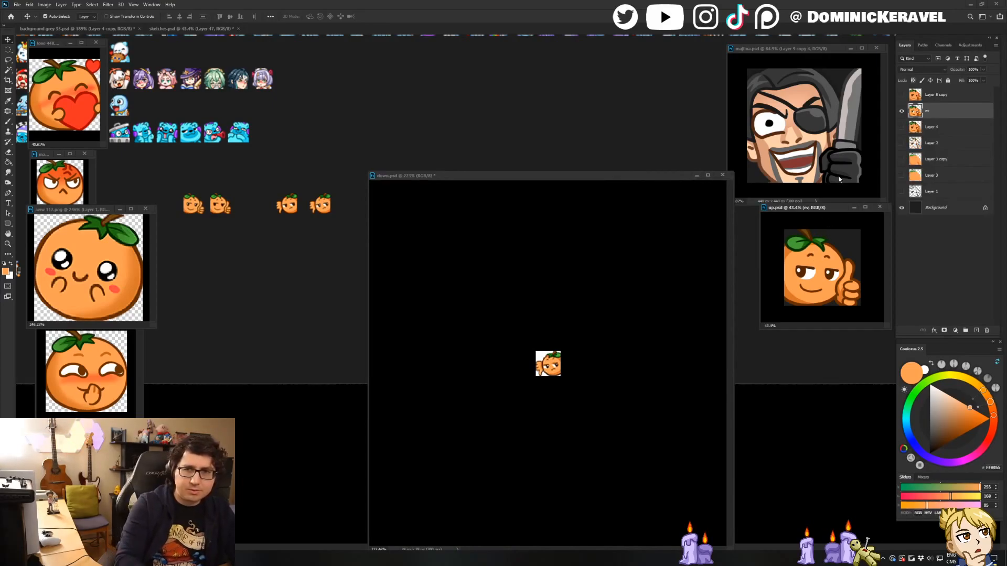
key("ctrl+alt+i")
key("Return")
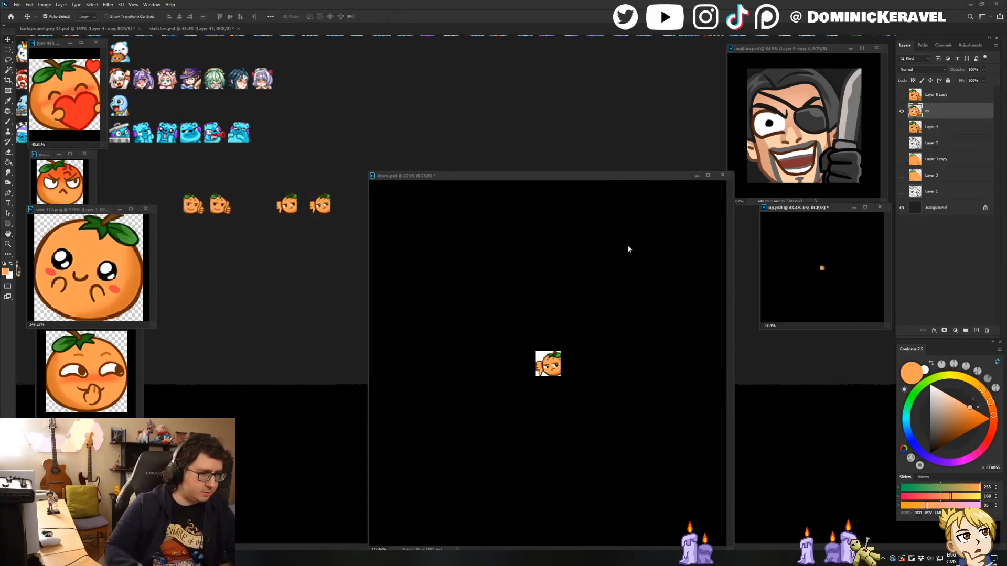
Copy the small thumbs-up orange into the background grey 33 document and delete the two older thumbs-up previews.
scroll(832, 290, "up", 5)
key("e")
key("v")
mouse_move(825, 269)
left_mouse_down()
mouse_move(296, 267)
mouse_move(294, 289)
mouse_move(276, 289)
left_mouse_up()
left_click_drag(198, 182, 103, 202)
key("Delete")
Place the newest small thumbs-down emote directly beside the new thumbs-up emote.
left_click_drag(316, 179, 288, 222)
left_click(677, 222)
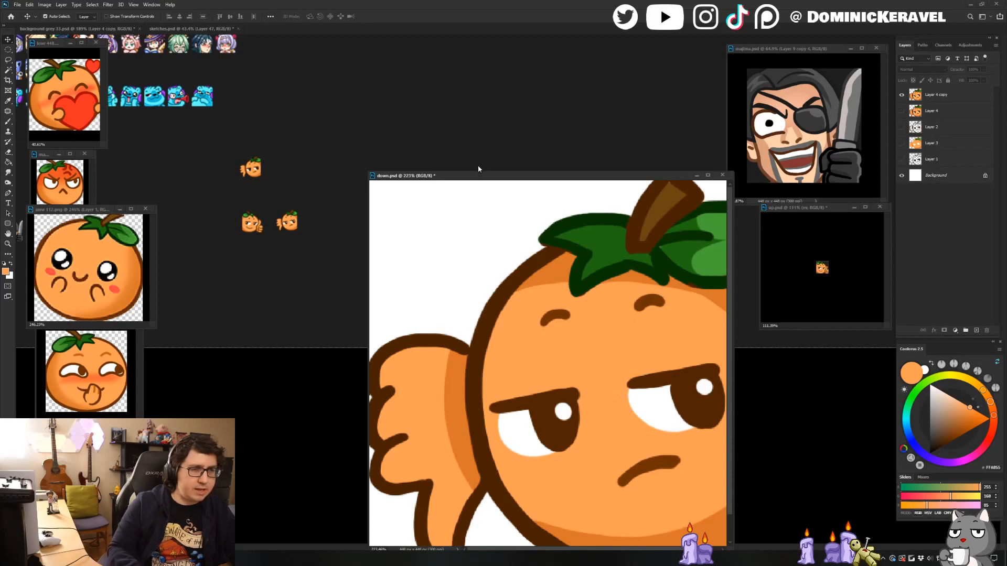
left_click_drag(524, 175, 531, 159)
left_click(290, 224)
left_click_drag(289, 224, 278, 224)
key("e")
key("v")
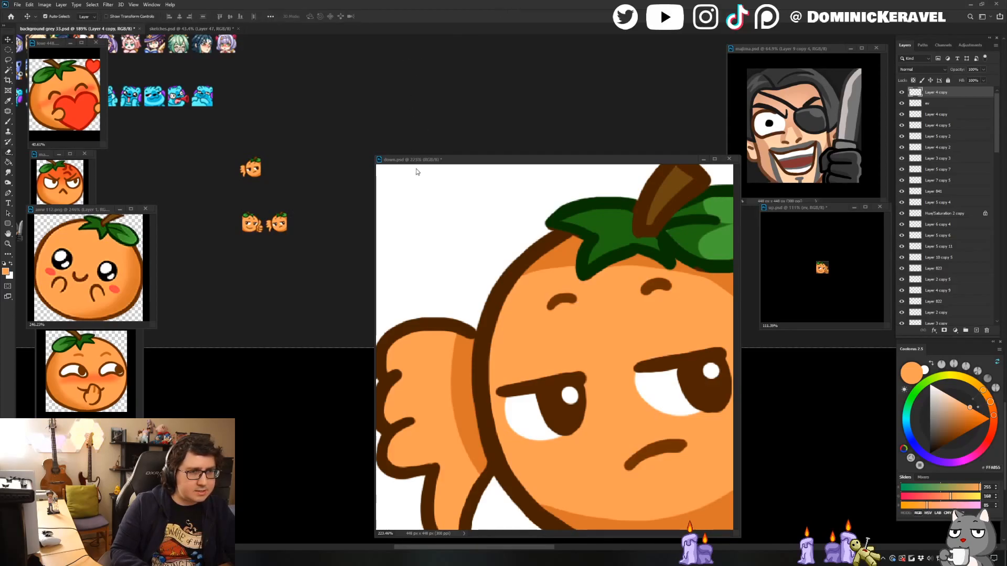
Delete the older thumbs-down preview above the new pair of emotes.
left_click_drag(252, 224, 251, 278)
left_click_drag(329, 270, 291, 285)
mouse_move(369, 212)
left_mouse_down()
mouse_move(277, 210)
mouse_move(301, 211)
left_mouse_up()
key("b")
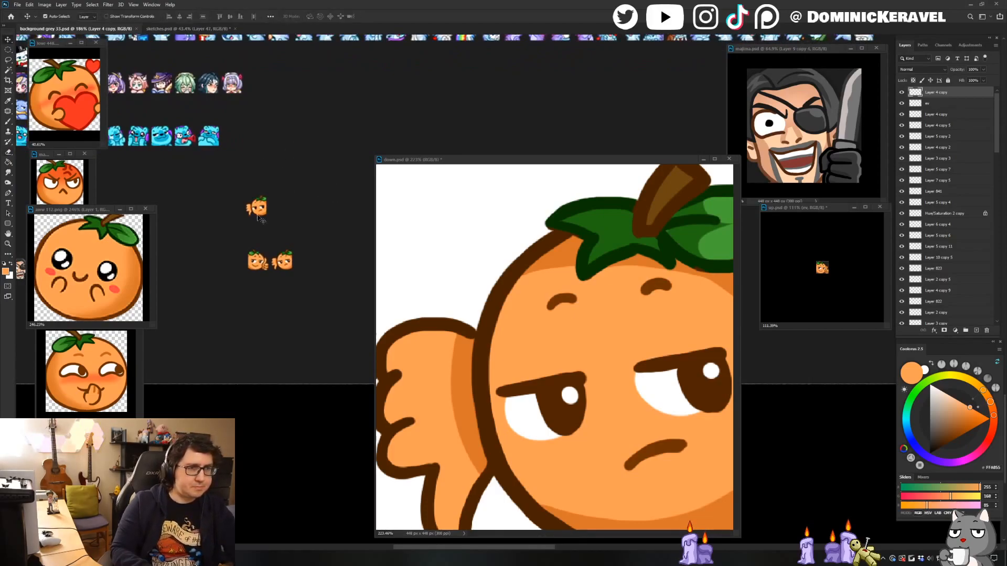
left_click(259, 211, "ctrl")
key("Delete")
Move the down.psd window next to the orange reference images and reduce its size around the artwork.
left_click_drag(437, 160, 269, 96)
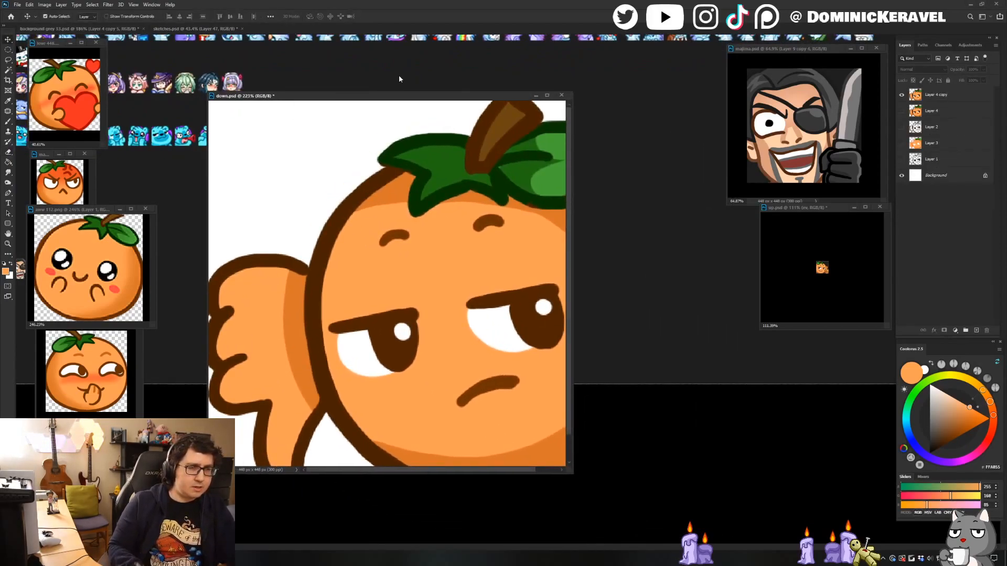
scroll(559, 330, "down", 3)
left_click_drag(572, 473, 507, 378)
Fill the Background layer of down.psd with the dark grey sampled from the emote preview document.
key("i")
left_click(560, 263)
key("v")
left_click(384, 201)
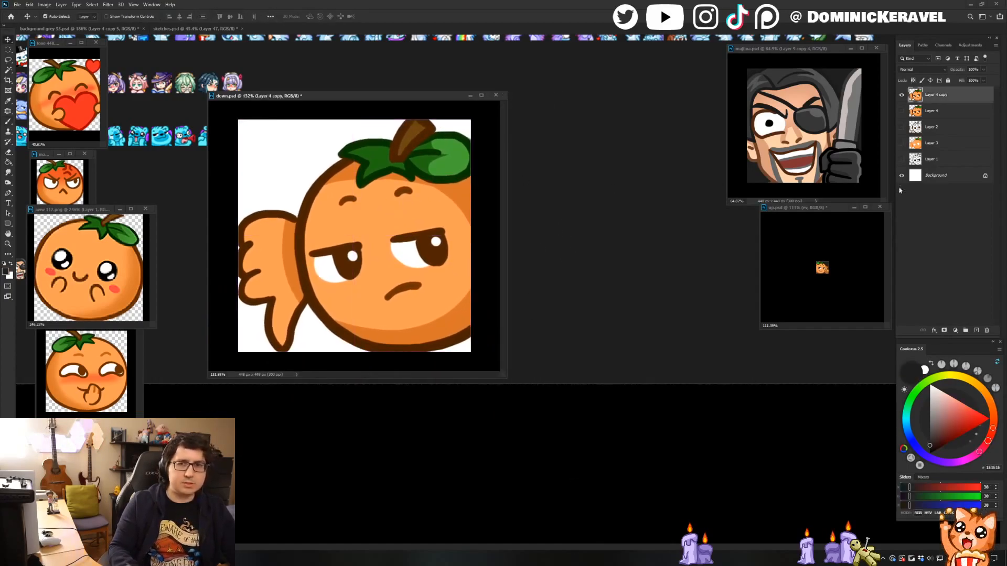
left_click(922, 179)
key("g")
left_click(278, 151)
Touch up the larger leaf at the orange's stem in down.psd using greens sampled from the artwork.
key("e")
key("v")
left_click(400, 210)
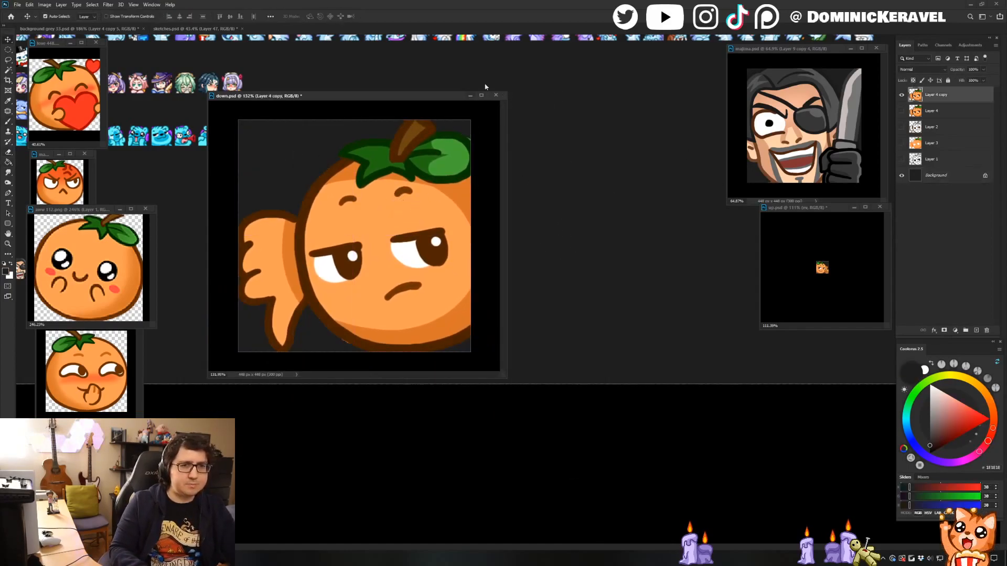
scroll(469, 115, "up", 3)
key("e")
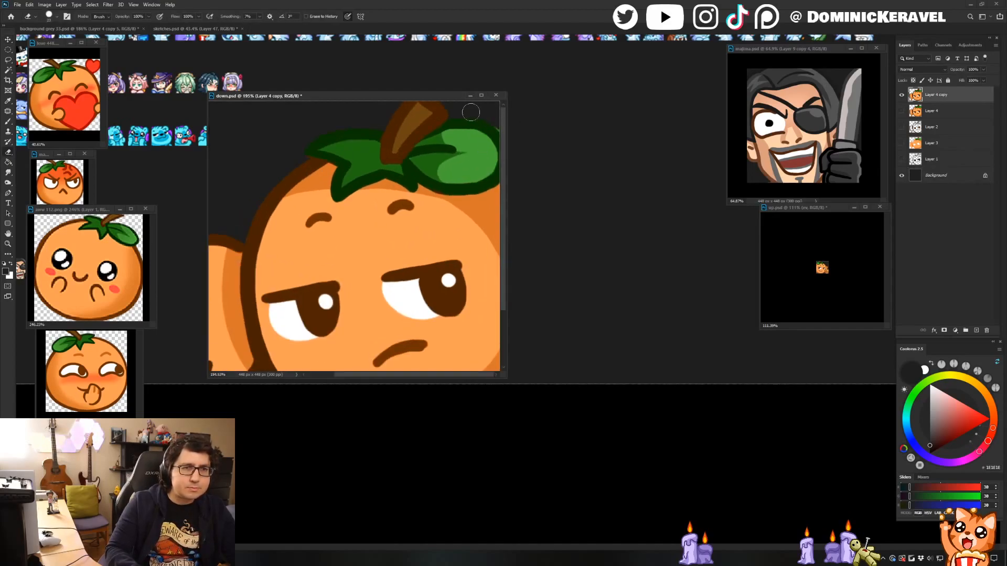
key("b")
left_click(481, 125, "alt")
key("e")
key("b")
left_click(403, 168, "alt")
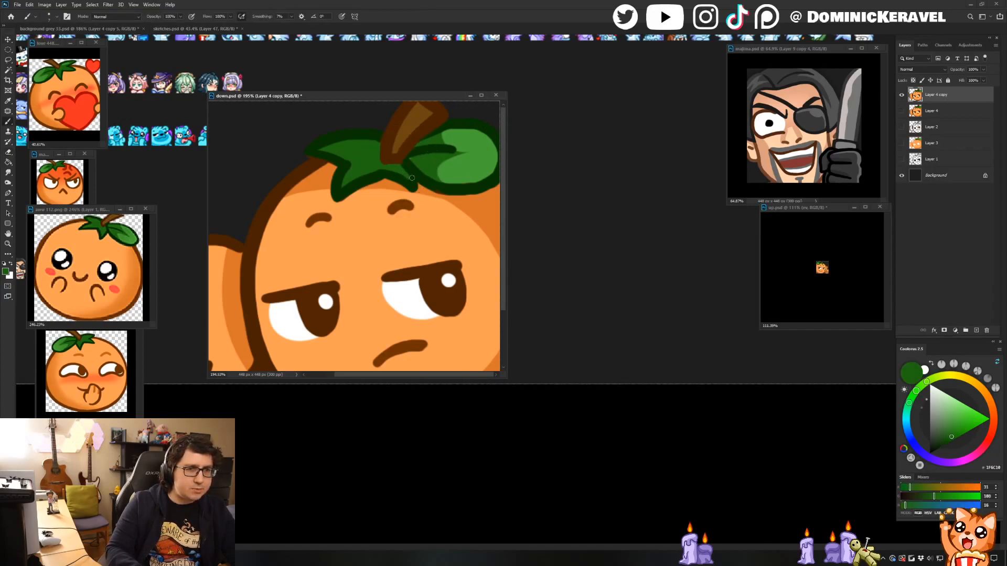
Clean up the leaves' outer outline with the sampled dark green, alternating painting and erasing.
left_click(392, 178, "alt")
key("e")
key("b")
key("e")
key("b")
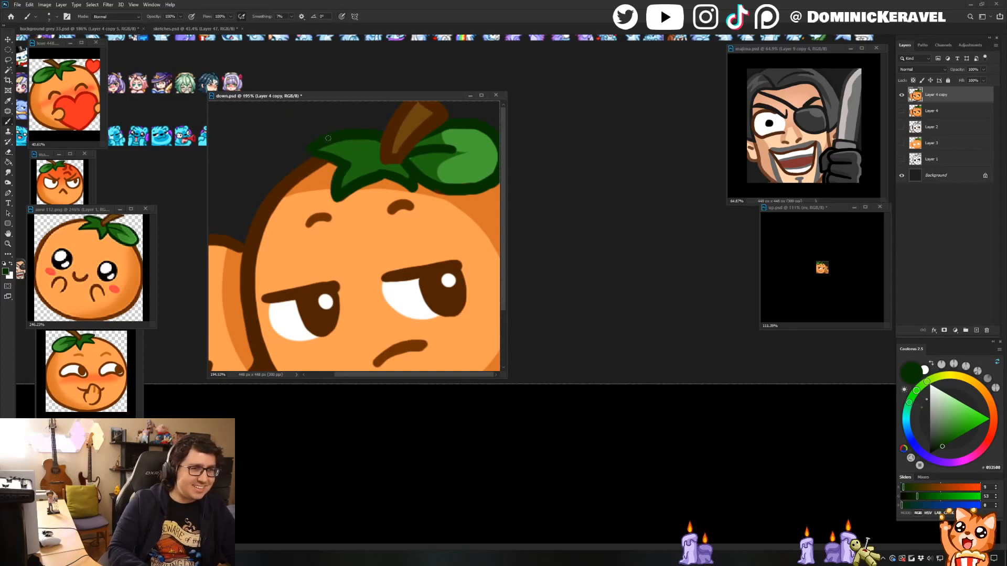
key("e")
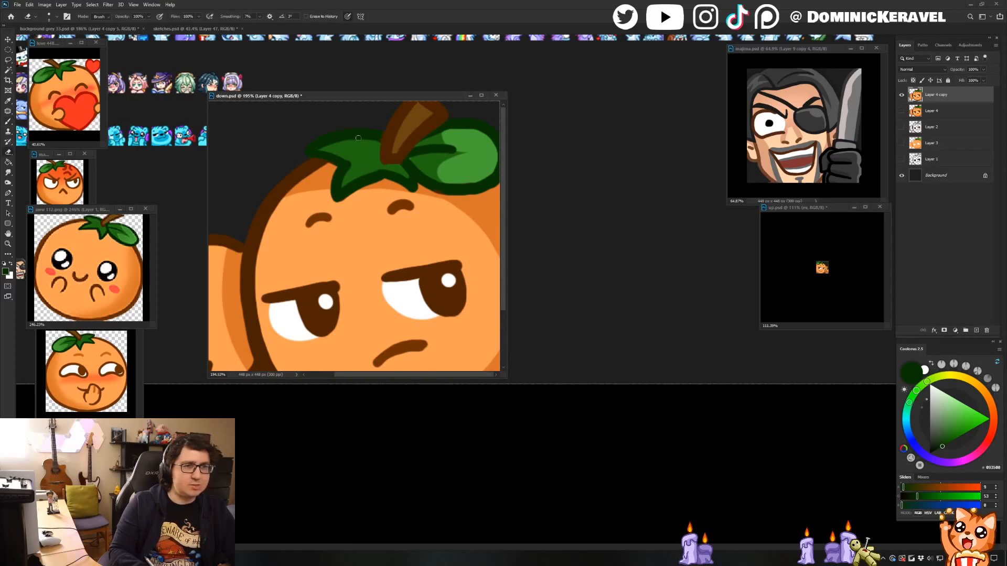
Smooth the orange's lower outline with the sampled dark brown, trimming its outer edge with the Eraser.
key("ctrl+space")
left_click_drag(439, 165, 415, 167)
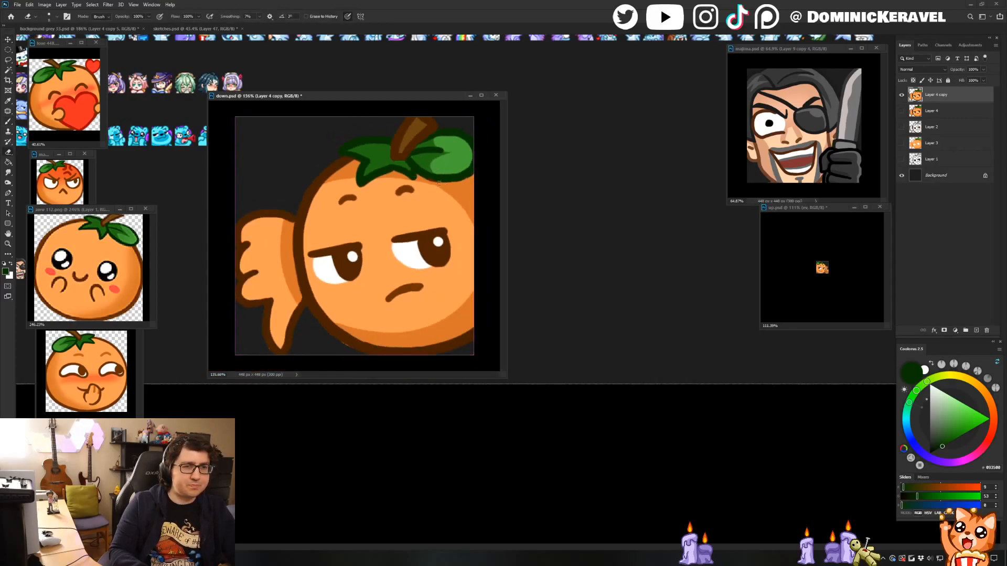
key("b")
left_click(346, 347, "alt")
left_click(346, 348, "ctrl")
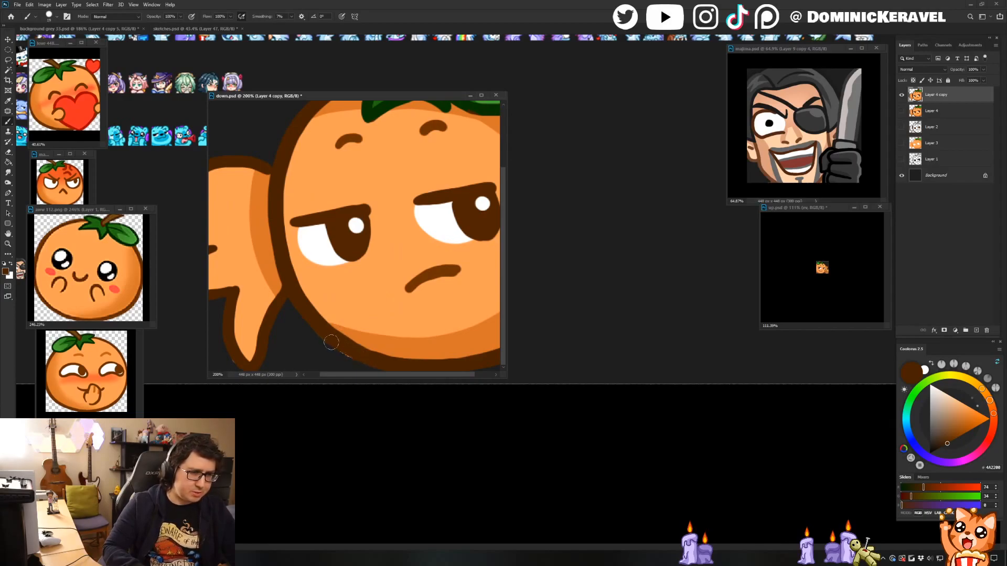
key("e")
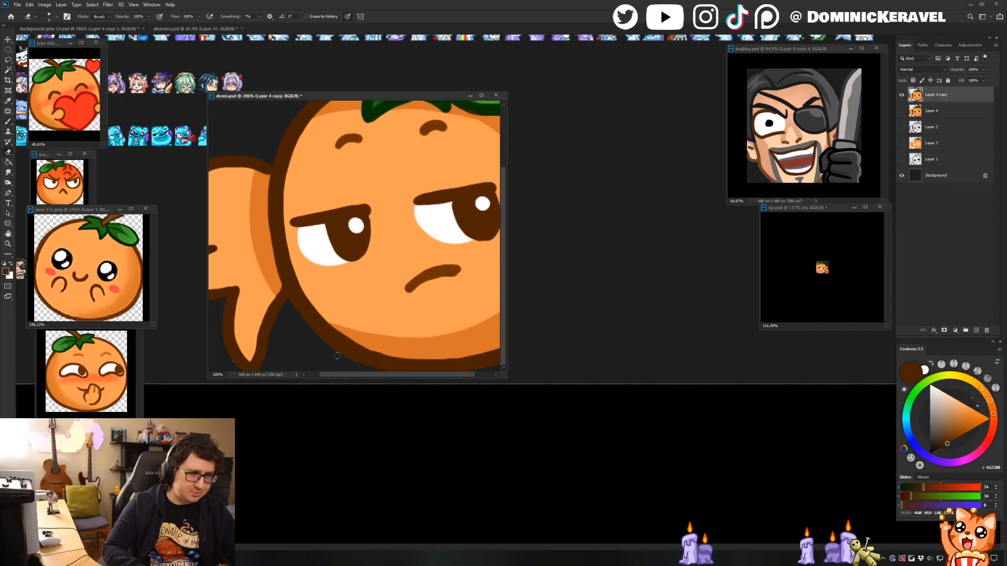
left_click_drag(365, 370, 359, 369)
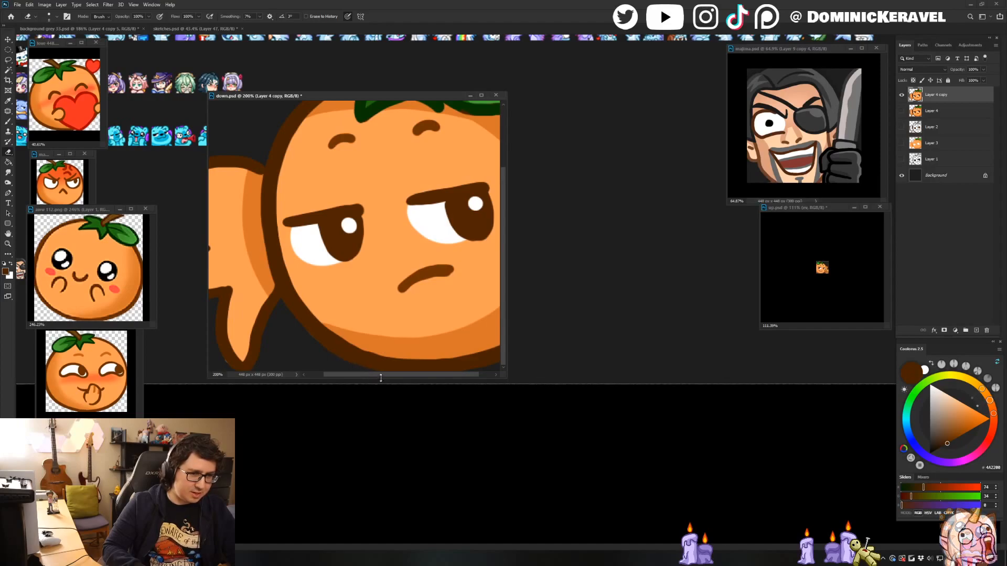
key("bracketright")
key("bracketright")
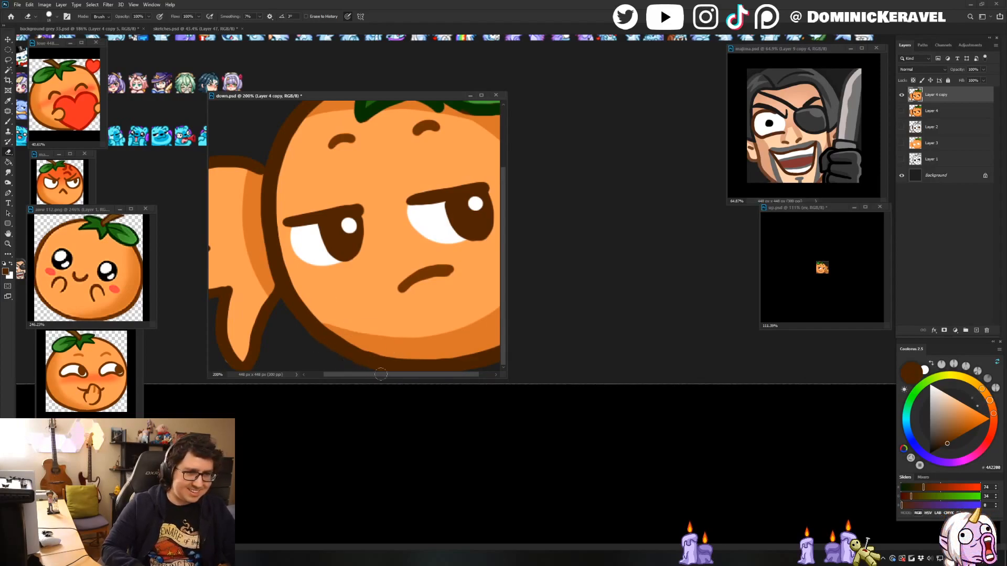
Clean up the outlines along the orange's underside and around the downward thumb with the dark brown.
key("b")
key("e")
key("b")
key("e")
key("b")
mouse_move(222, 358)
left_mouse_down()
mouse_move(242, 369)
mouse_move(232, 357)
left_mouse_up()
left_click(222, 346, "alt")
left_click(233, 355, "alt")
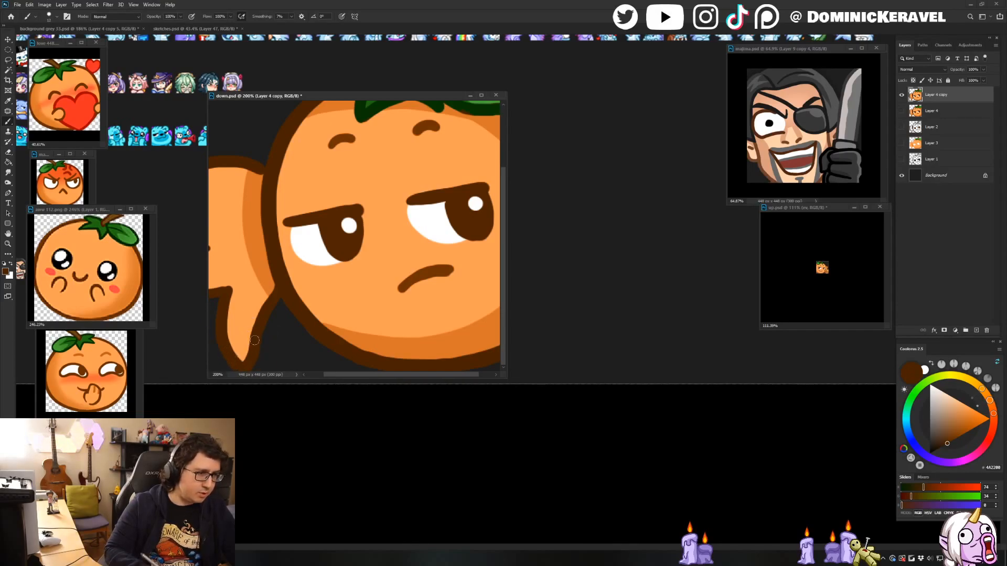
Save down.psd and move its window, shrunk around the artwork, below the thumbs-up document.
key("v")
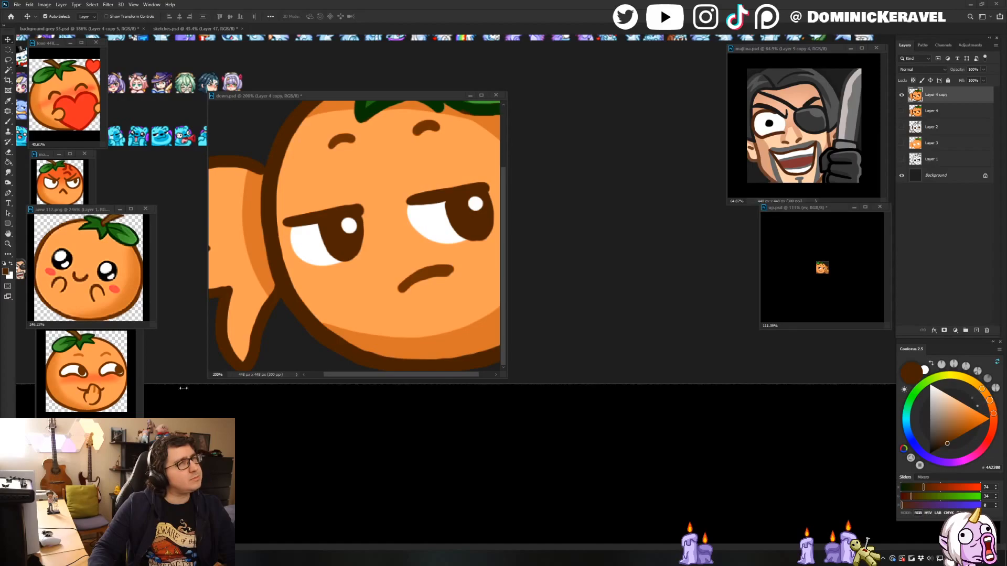
left_click_drag(364, 97, 479, 96)
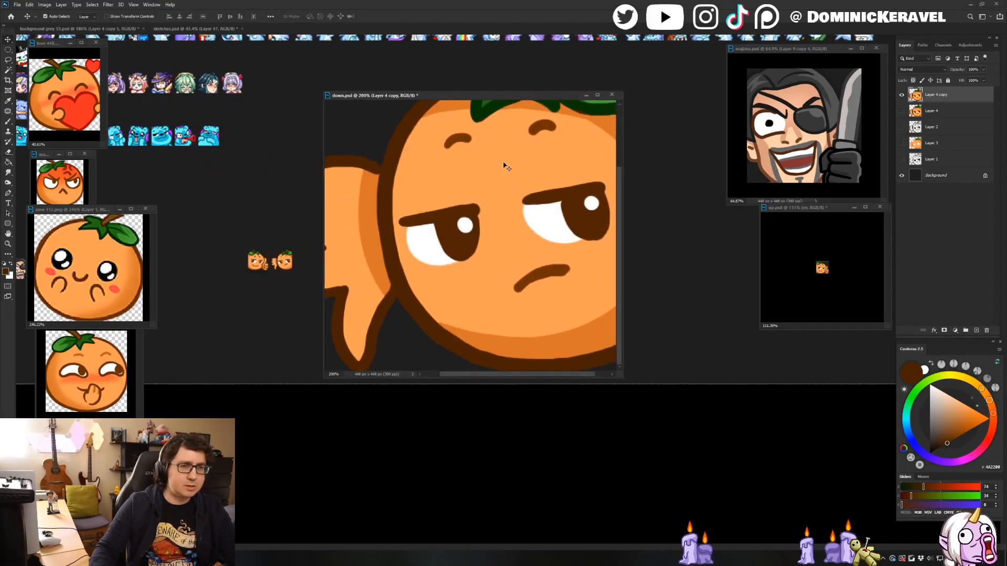
scroll(507, 191, "down", 3)
key("ctrl+s")
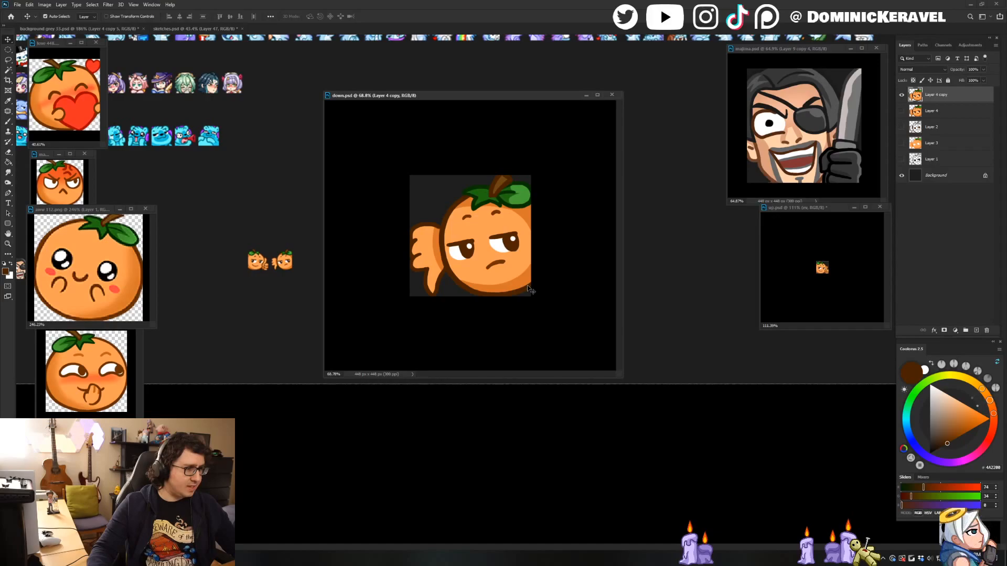
left_click_drag(615, 376, 489, 260)
left_click_drag(440, 95, 791, 331)
Enlarge the view of up.psd so the thumbs-up artwork fills its window, and save the document.
left_click(787, 304)
key("v")
key("ctrl+a")
left_click_drag(846, 282, 825, 283)
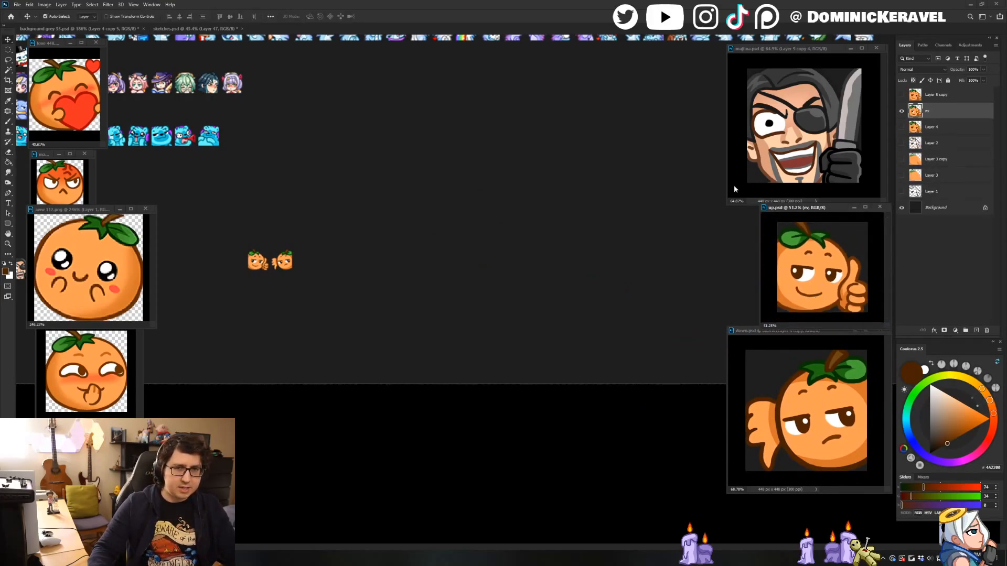
Move the eyepatch character's window aside and stack the up.psd and down.psd windows, shrinking down.psd to match.
left_click_drag(883, 51, 719, 43)
left_click_drag(816, 210, 822, 40)
left_click_drag(763, 159, 778, 155)
left_click_drag(781, 332, 788, 160)
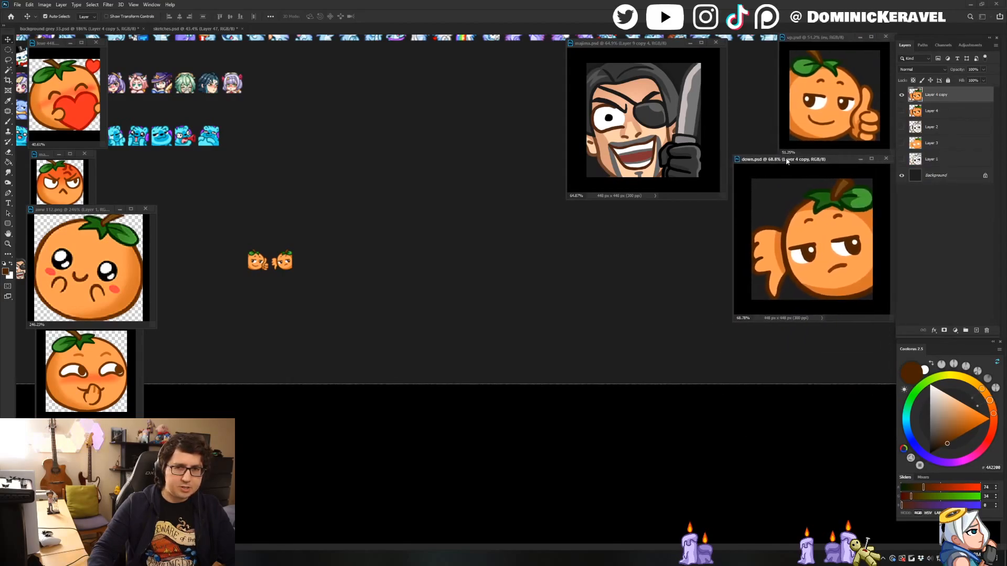
scroll(804, 249, "down", 3)
scroll(804, 249, "down", 1)
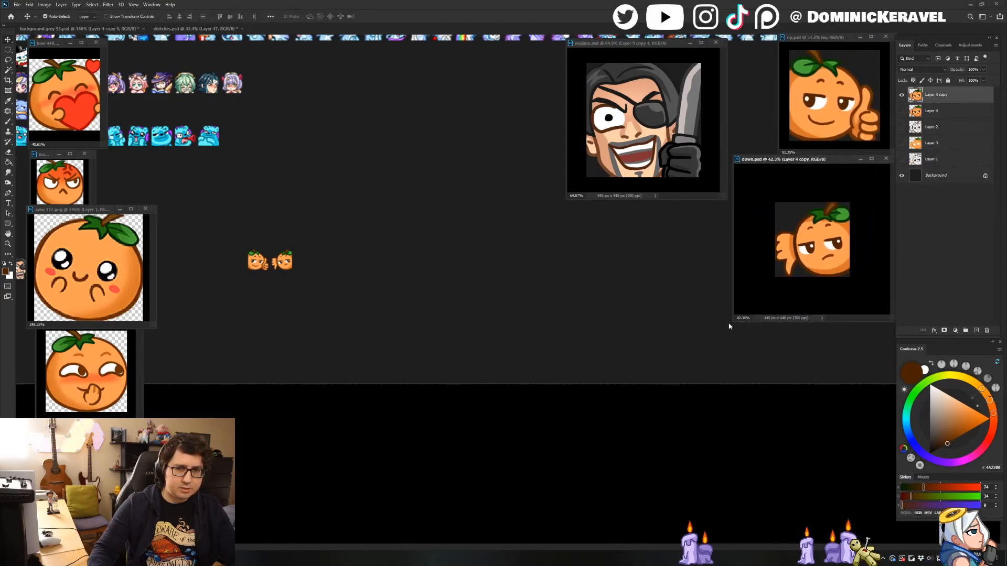
mouse_move(732, 324)
left_mouse_down()
mouse_move(756, 283)
mouse_move(779, 269)
left_mouse_up()
key("e")
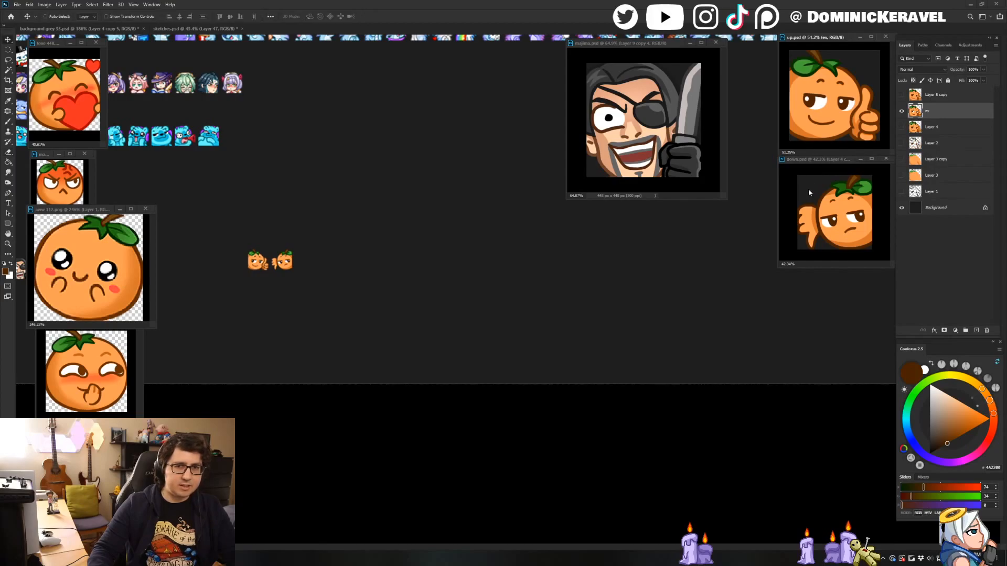
Compare the small thumbs-up and thumbs-down previews in background grey 33.psd with the rows of existing emotes.
key("v")
left_click(472, 247)
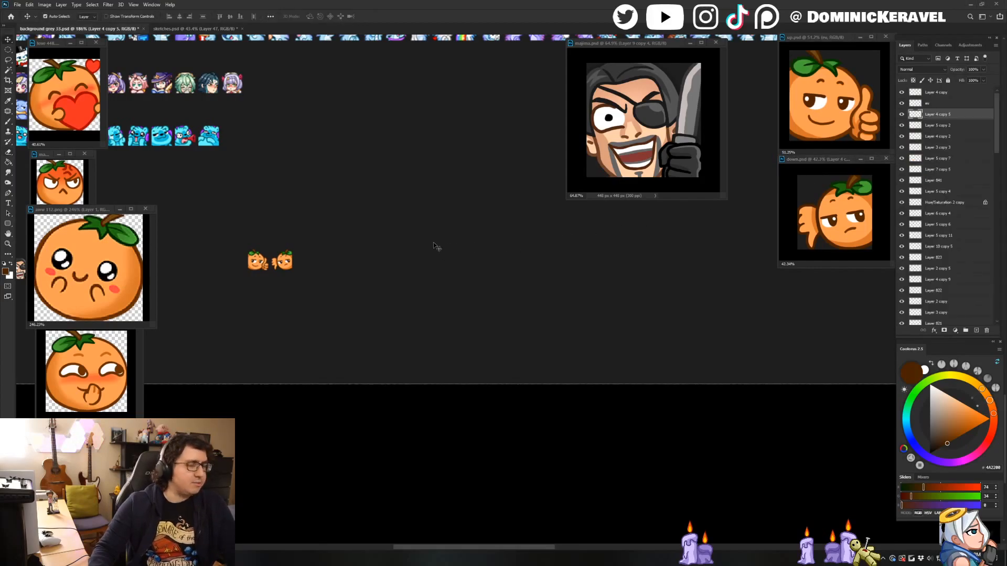
left_click(325, 228)
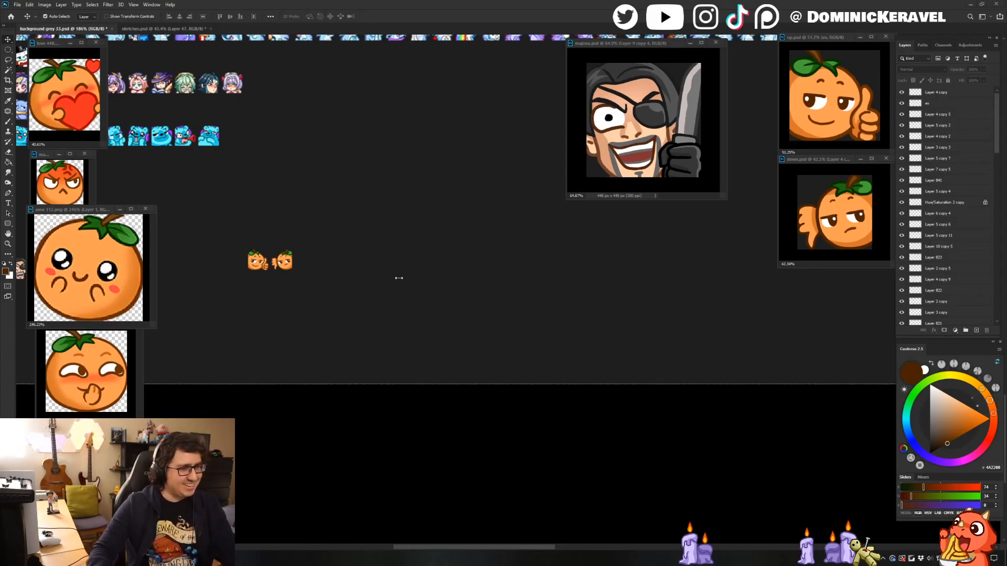
left_click(284, 262)
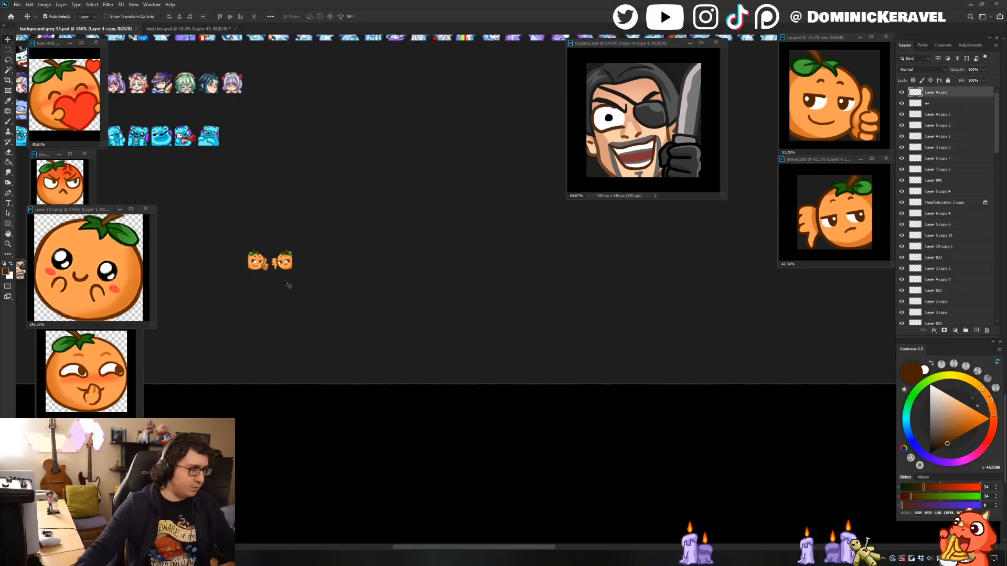
left_click(293, 239)
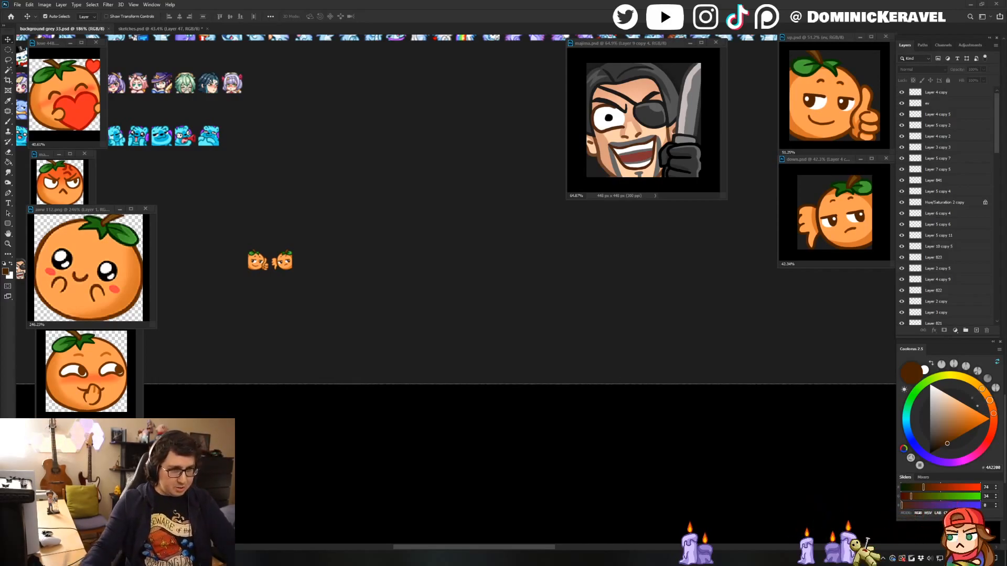
left_click_drag(261, 216, 299, 234)
key("e")
key("v")
key("e")
key("v")
key("e")
key("v")
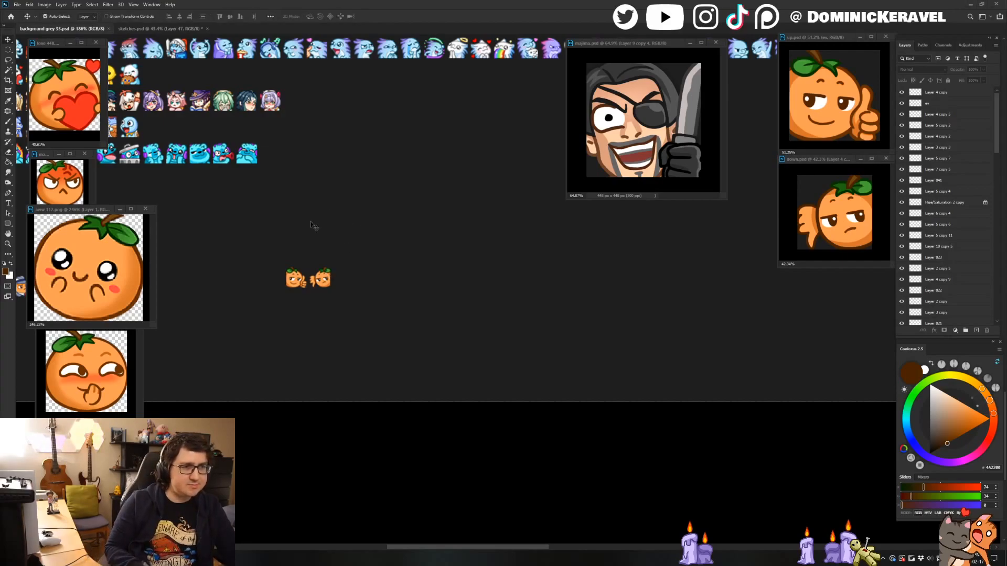
left_click_drag(338, 215, 355, 211)
key("e")
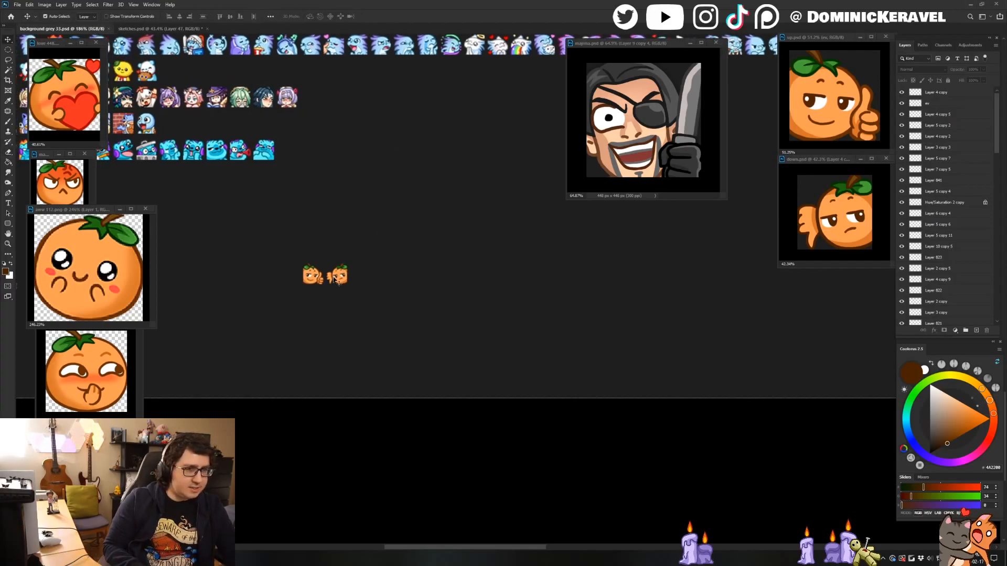
left_click(337, 279, "ctrl")
key("v")
key("e")
key("v")
key("e")
key("v")
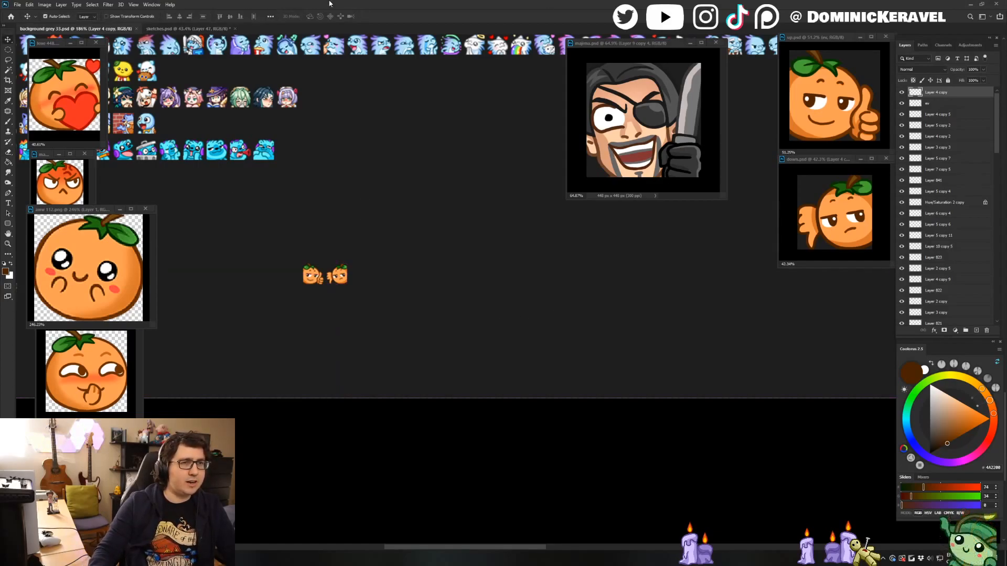
key("e")
key("v")
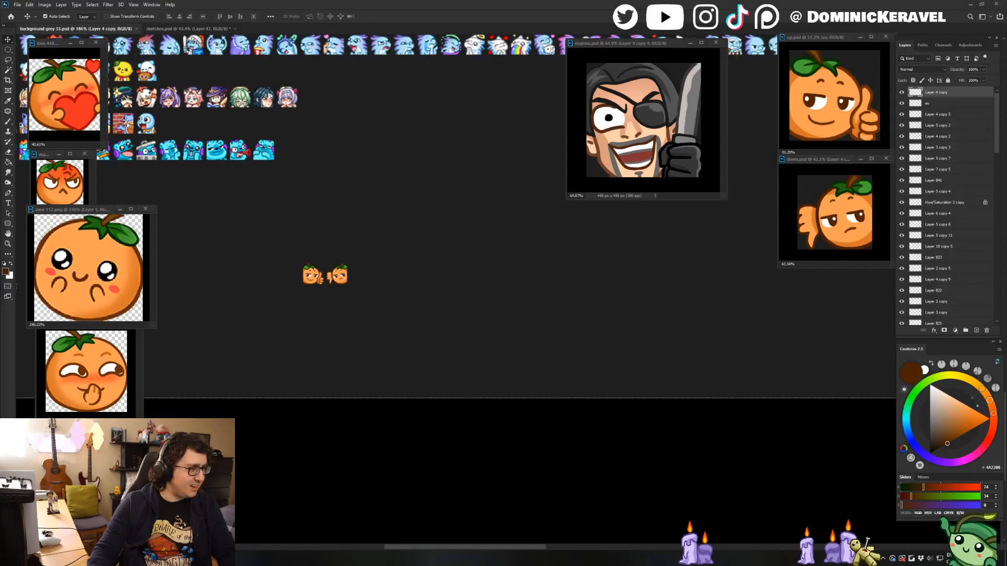
left_click_drag(310, 211, 379, 216)
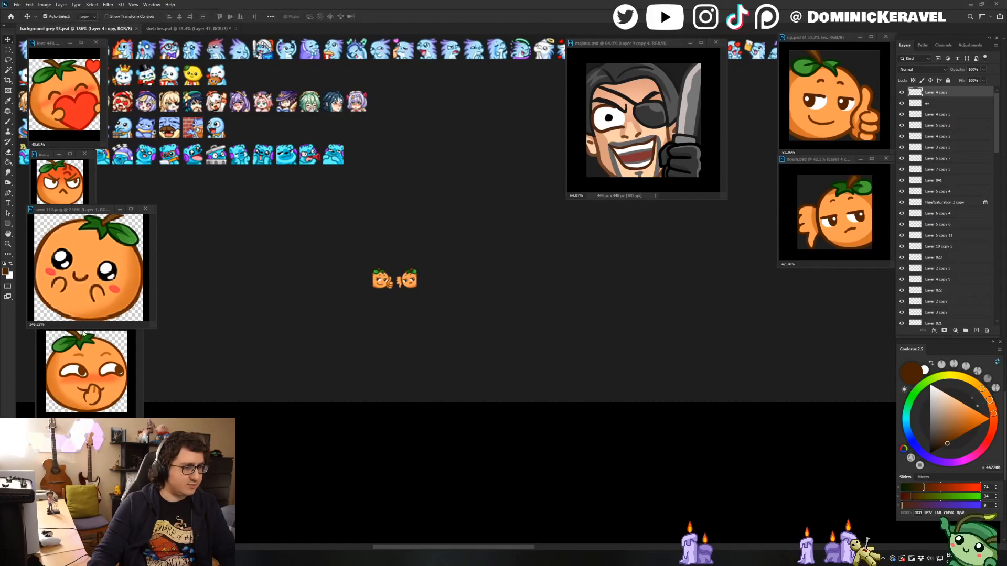
left_click(405, 235)
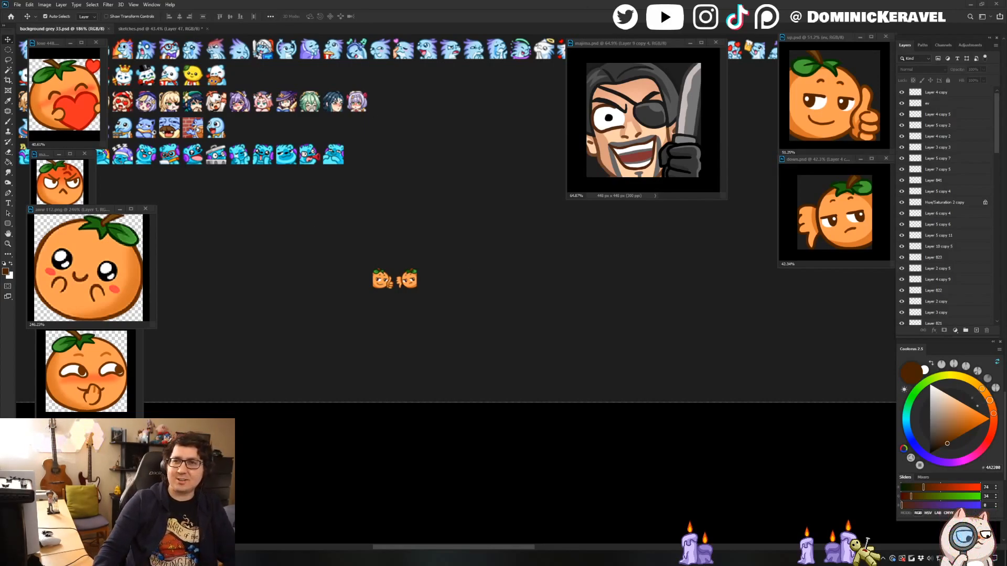
Switch to the browser, skip ahead in the open YouTube video, and return to Photoshop.
left_click_drag(681, 561, 299, 0)
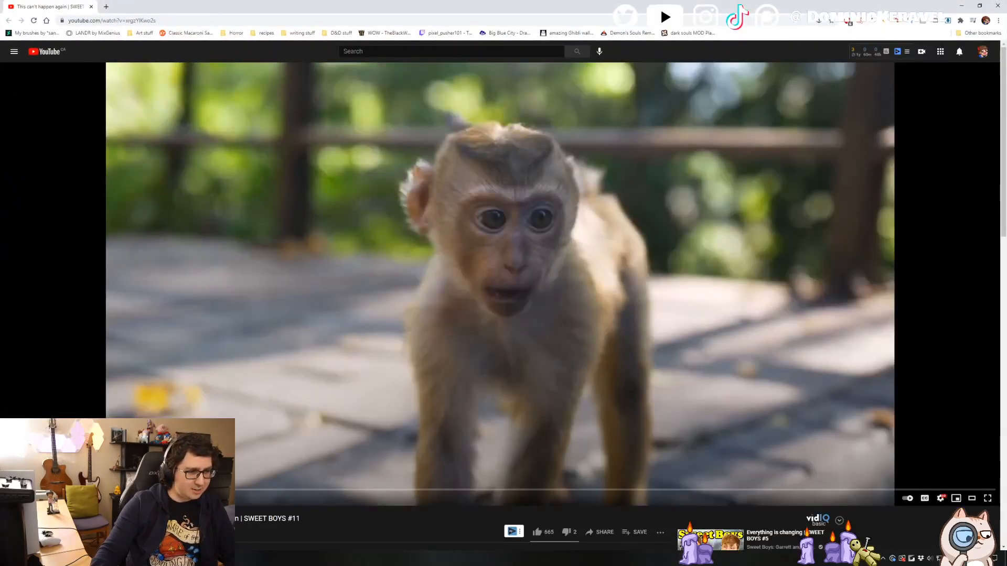
scroll(249, 404, "down", 1)
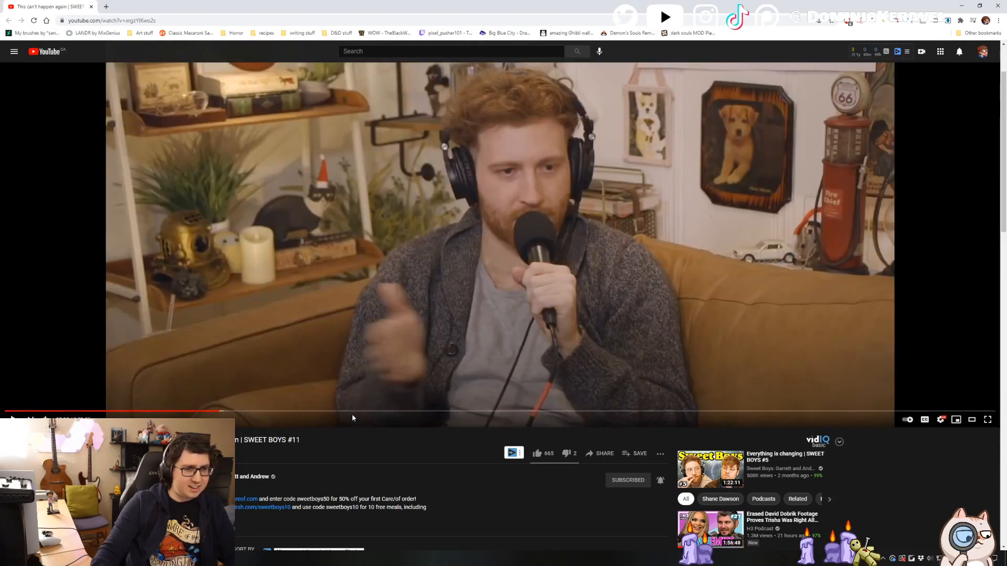
left_click(355, 412)
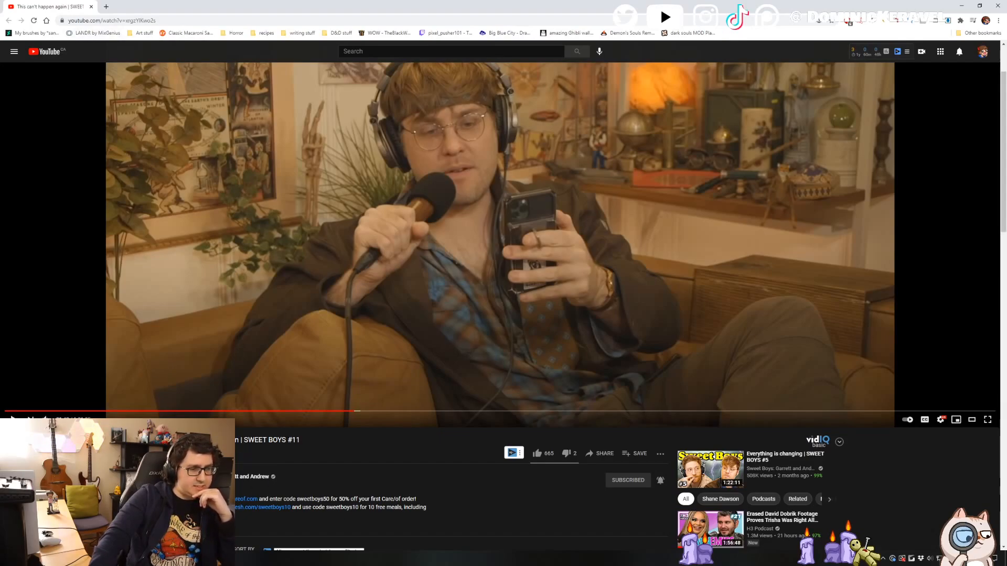
left_click_drag(35, 11, 786, 565)
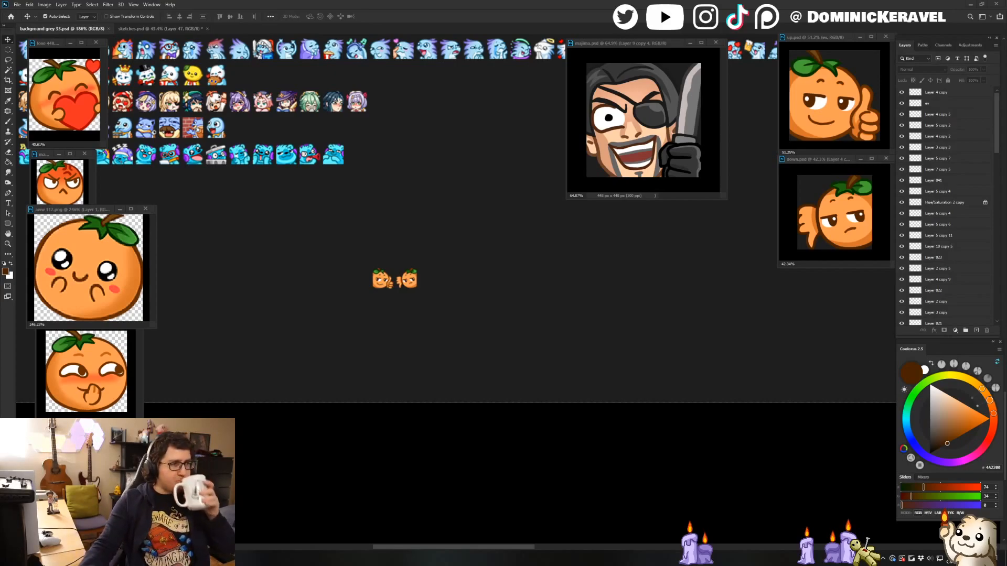
Switch to sketches.psd and reset the painting colours to the default black and white.
left_click(169, 28)
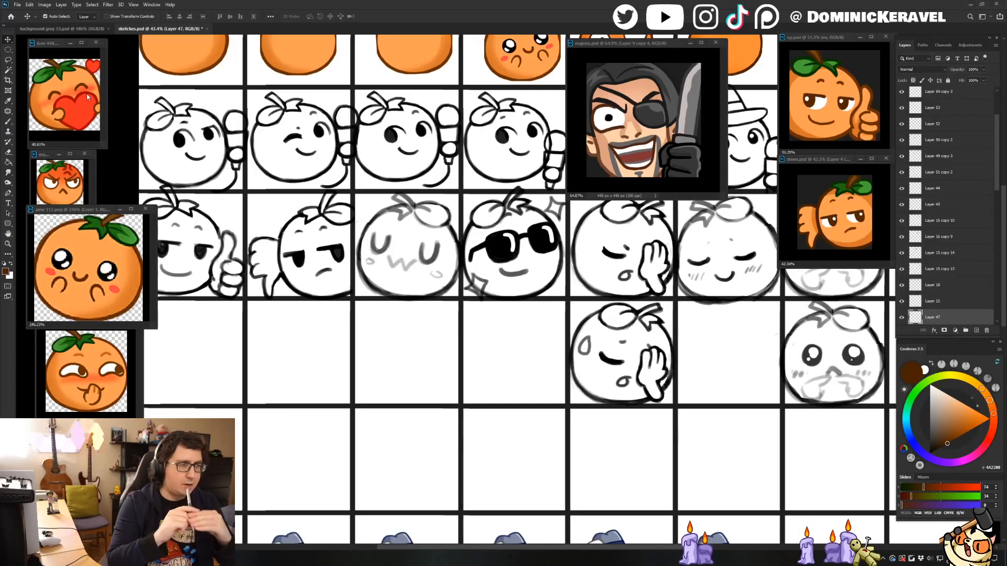
key("b")
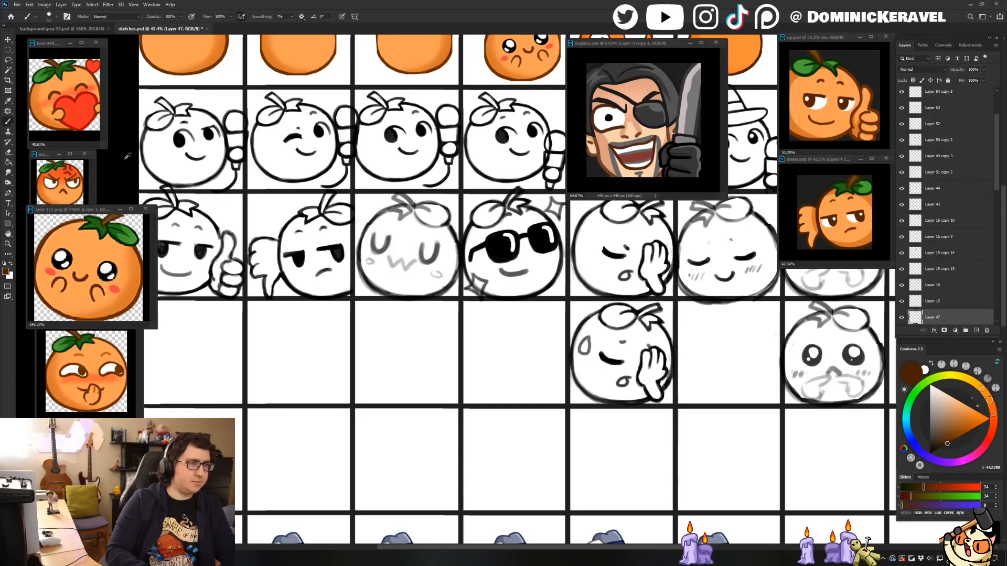
key("d")
key("v")
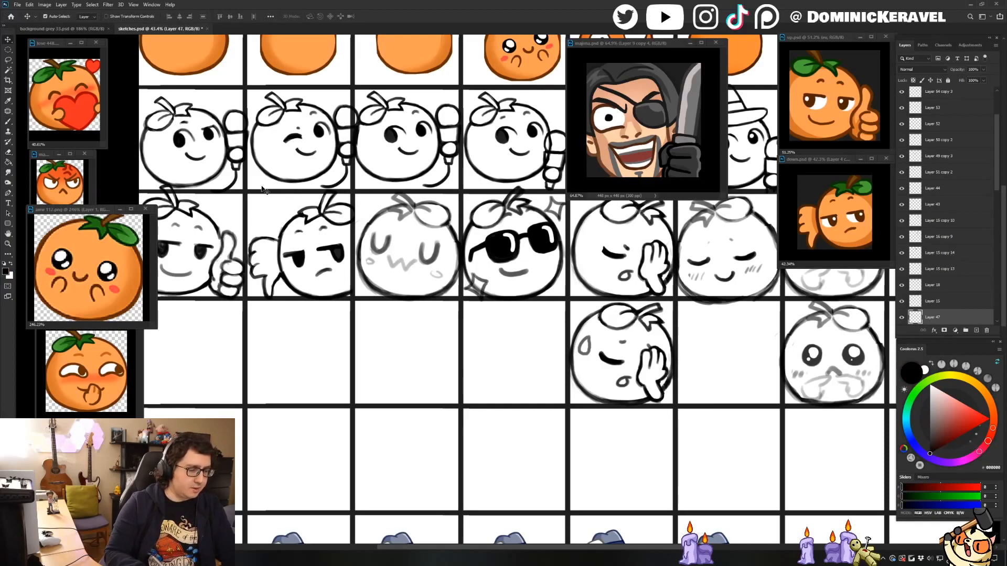
Choose the Sketch Brush from the Dom Brushes EMOTES set for painting.
key("b")
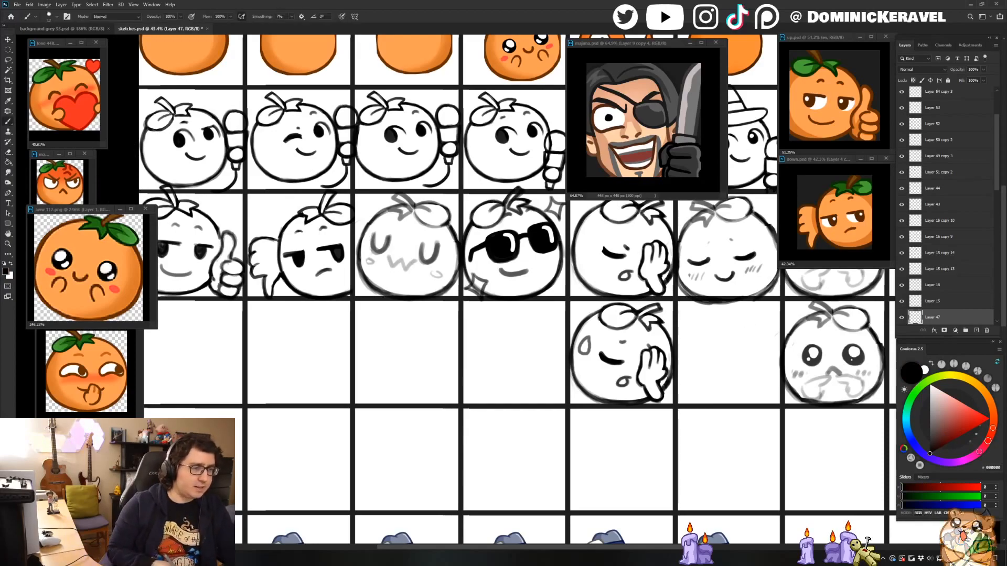
key("v")
key("b")
right_click(351, 367)
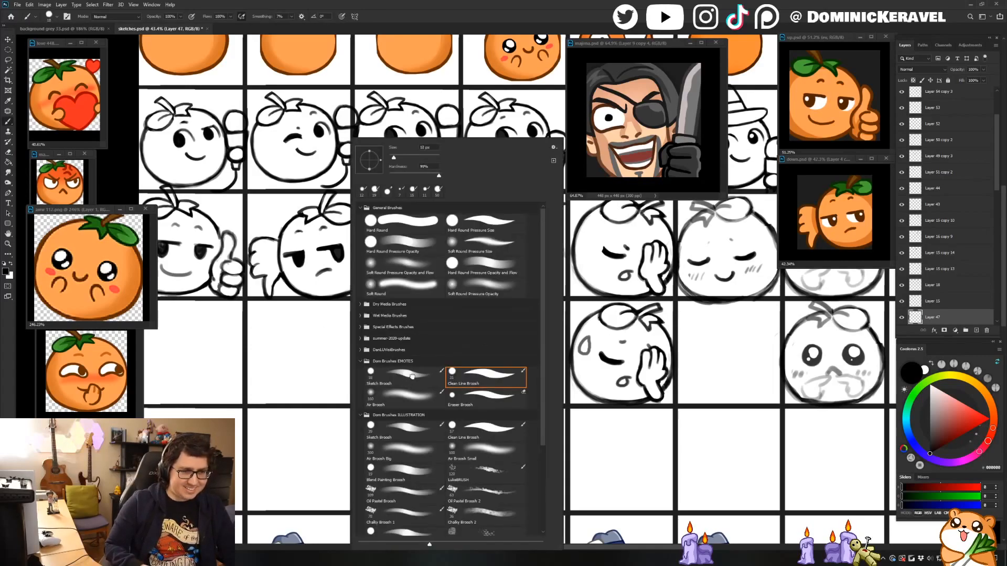
double_click(412, 377)
Select the layer of the closed-eyed, wavy-mouthed orange sketch and lasso around the whole character.
key("v")
mouse_move(401, 371)
left_mouse_down()
mouse_move(385, 357)
mouse_move(374, 379)
mouse_move(354, 380)
left_mouse_up()
left_click_drag(320, 318, 371, 331)
left_click(361, 274)
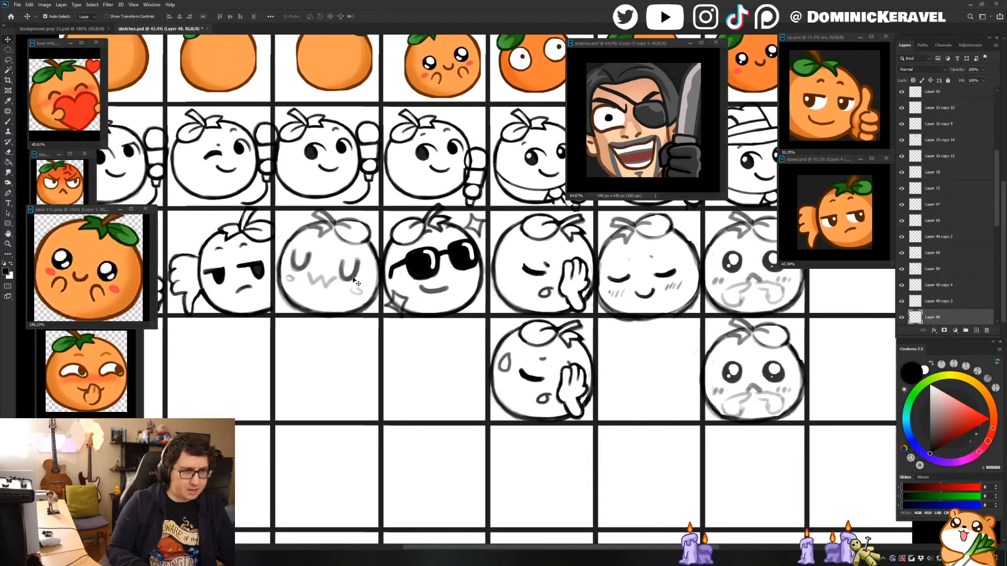
key("l")
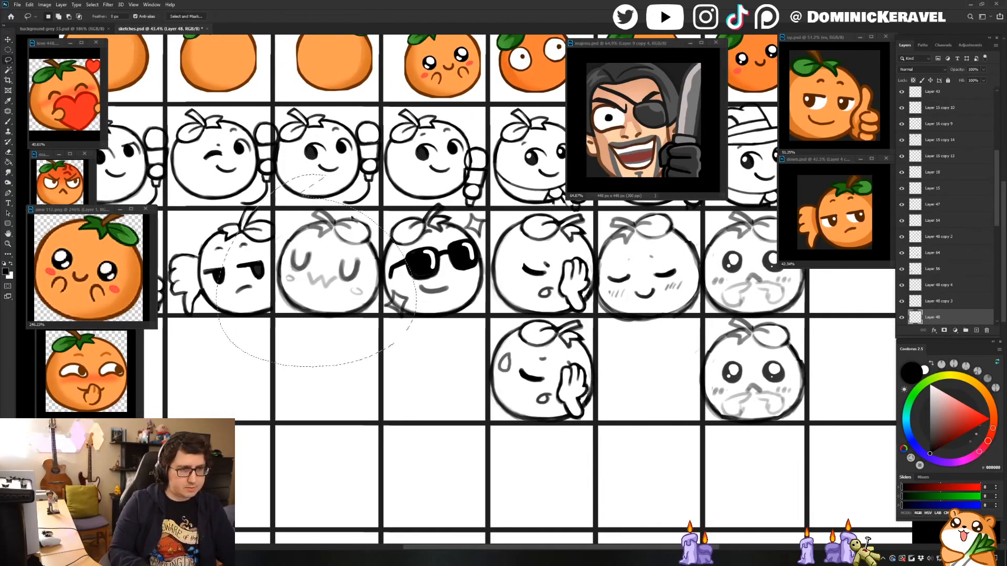
Create a new 448 x 448 px document at 300 ppi, paste the copied orange sketch and scale it to fit the canvas.
key("ctrl+n")
left_click(325, 180)
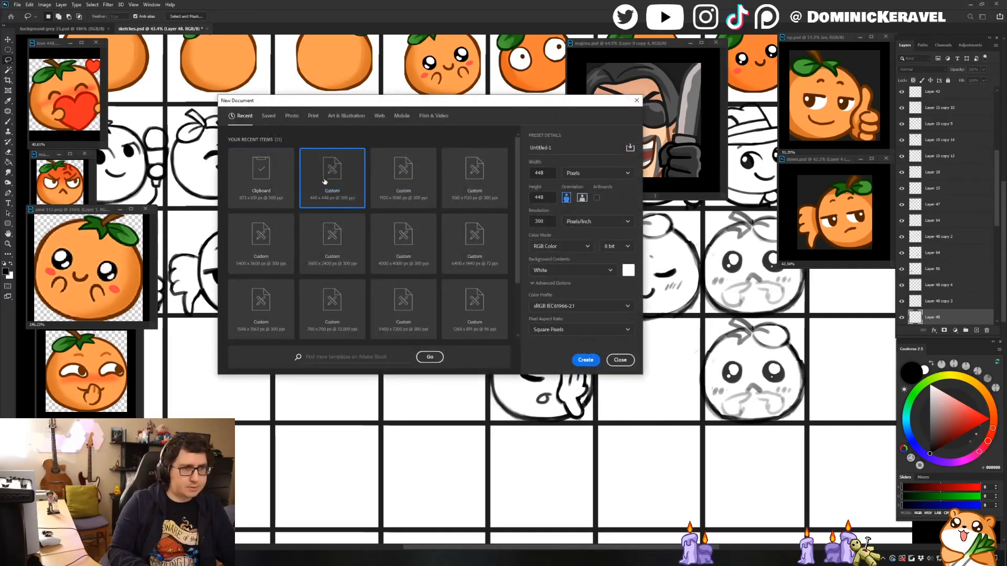
key("Return")
key("ctrl+v")
key("ctrl+t")
left_click_drag(686, 461, 583, 375)
key("Return")
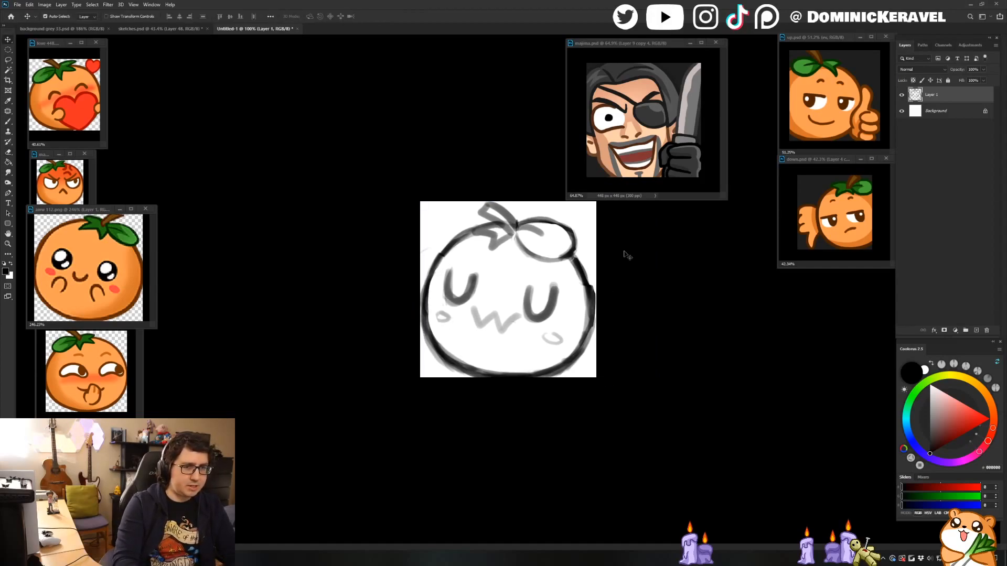
key("e")
key("v")
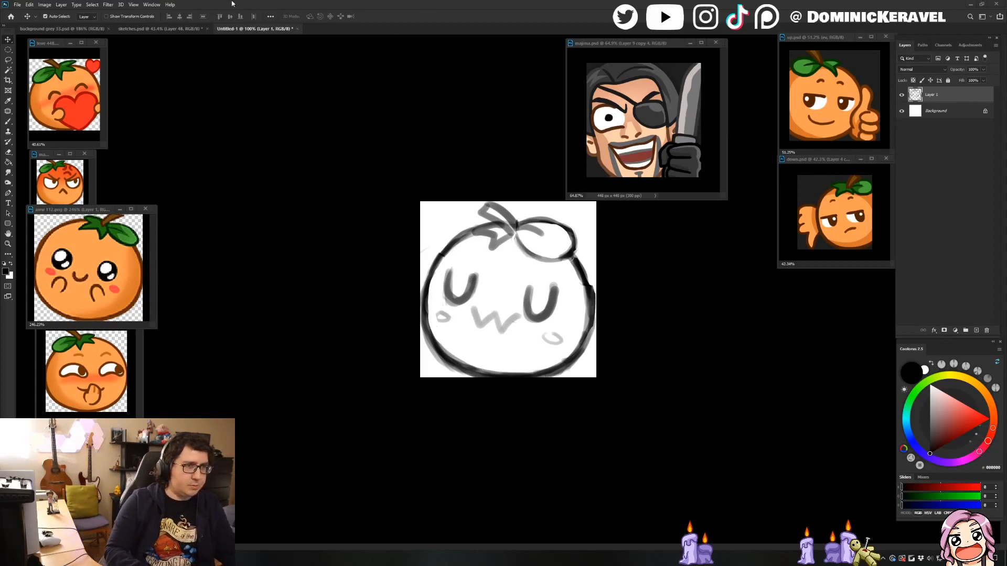
Float the new document in its own window over the sketch sheet and enlarge it to leave space around the canvas.
left_click_drag(250, 29, 257, 145)
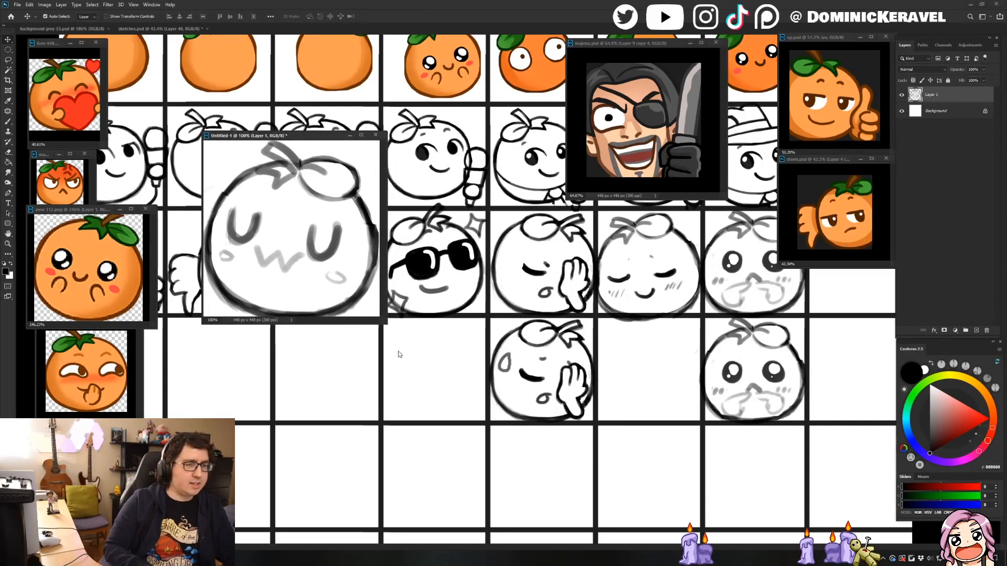
left_click_drag(387, 325, 581, 531)
key("b")
key("v")
left_click_drag(414, 132, 419, 116)
left_click_drag(580, 155, 623, 157)
left_click_drag(439, 120, 427, 102)
Try a sketch stroke along the orange's rounded leaf, undo it, and switch to the Clean Line Brush.
key("b")
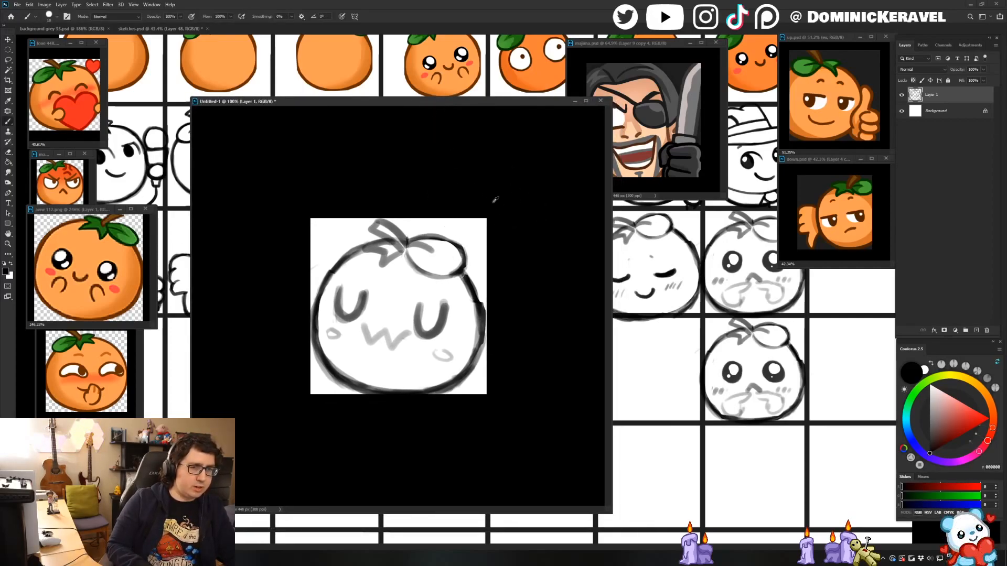
left_click_drag(407, 237, 457, 255)
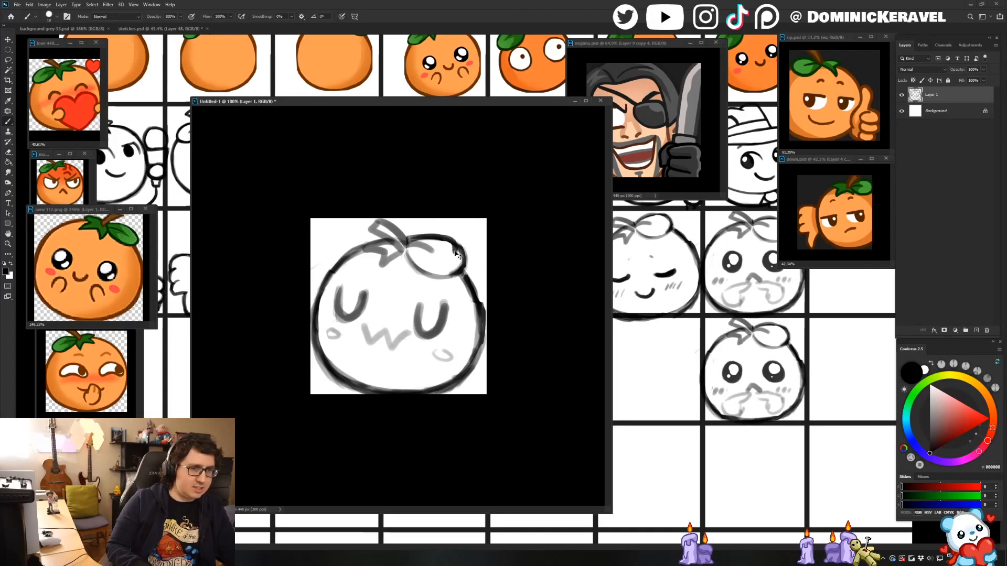
right_click(401, 289)
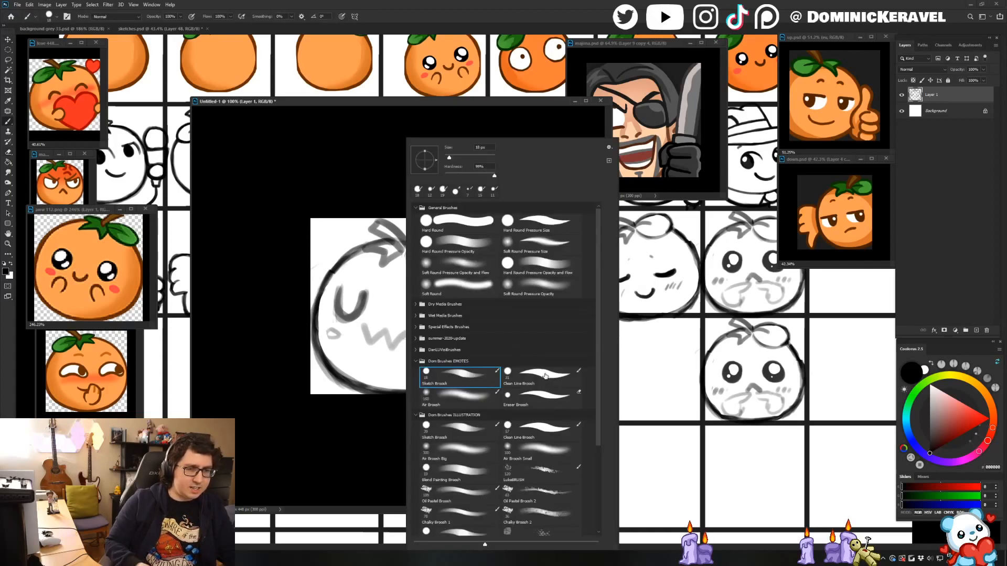
left_click(545, 375)
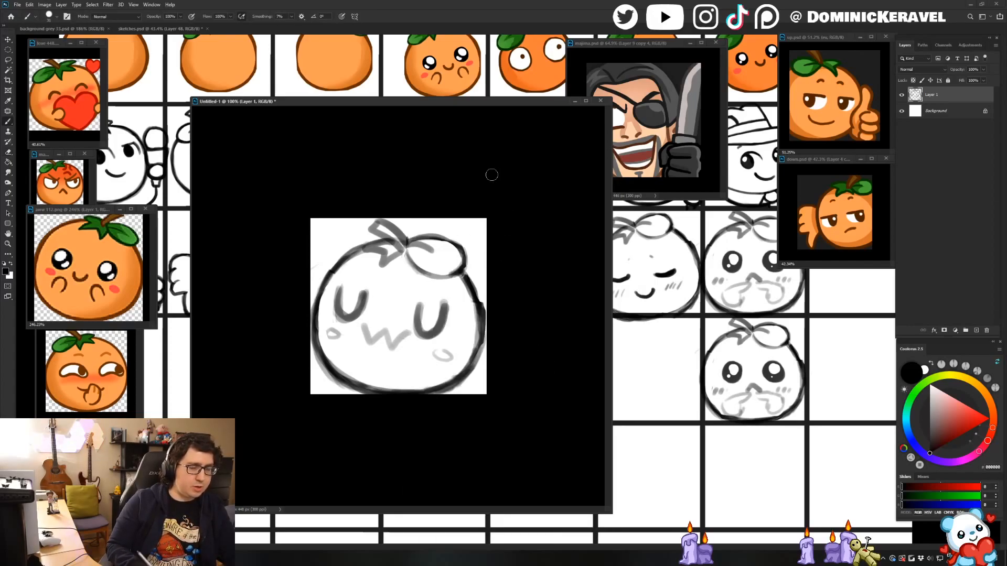
Rotate the orange sketch slightly clockwise on its canvas.
key("v")
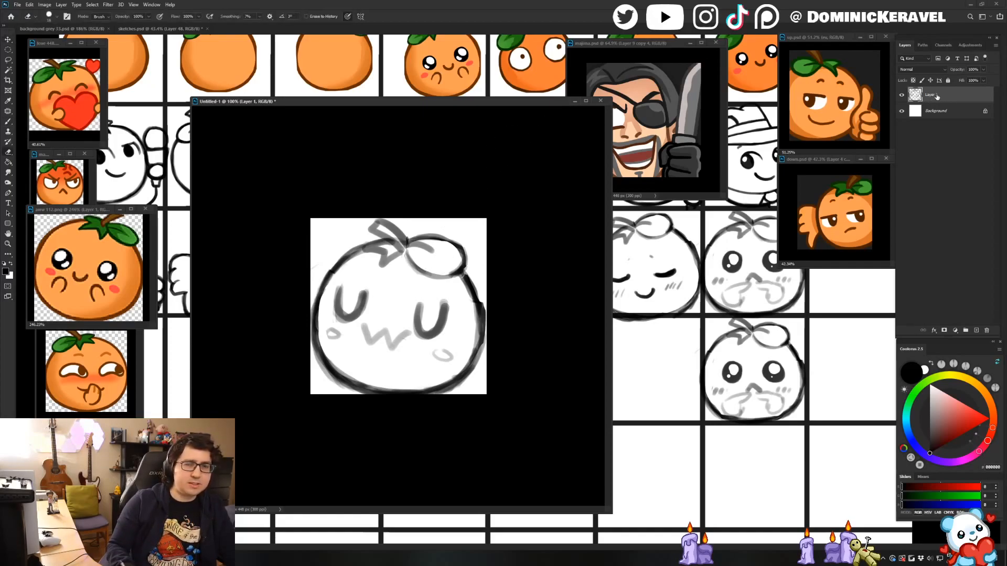
key("ctrl+t")
left_click_drag(509, 217, 516, 214)
key("Escape")
key("e")
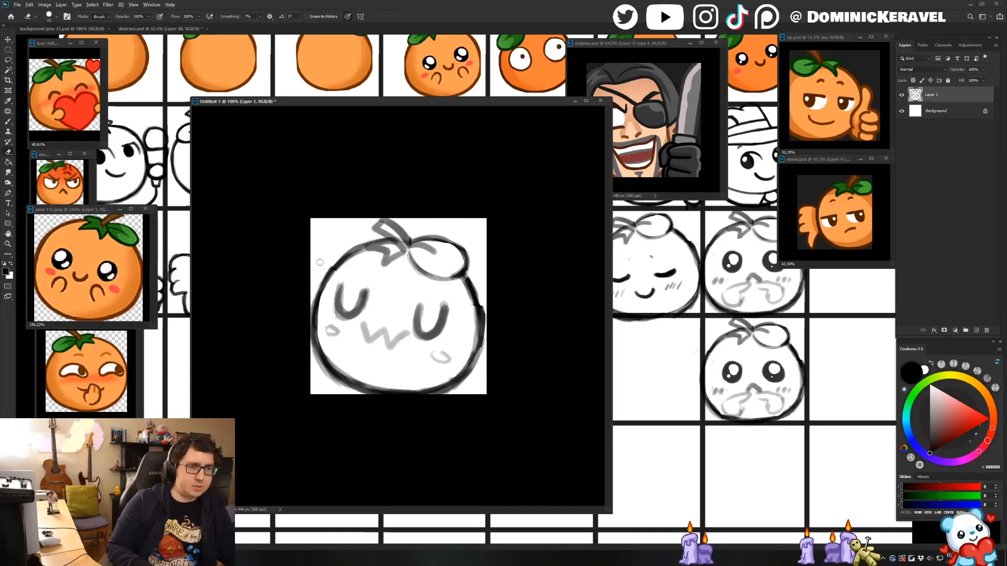
key("b")
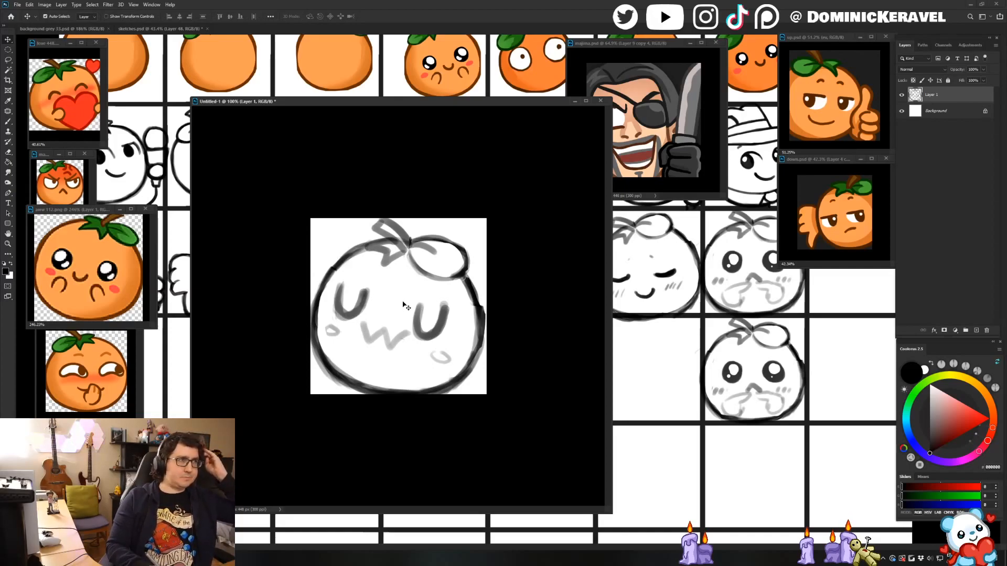
left_click_drag(423, 101, 422, 98)
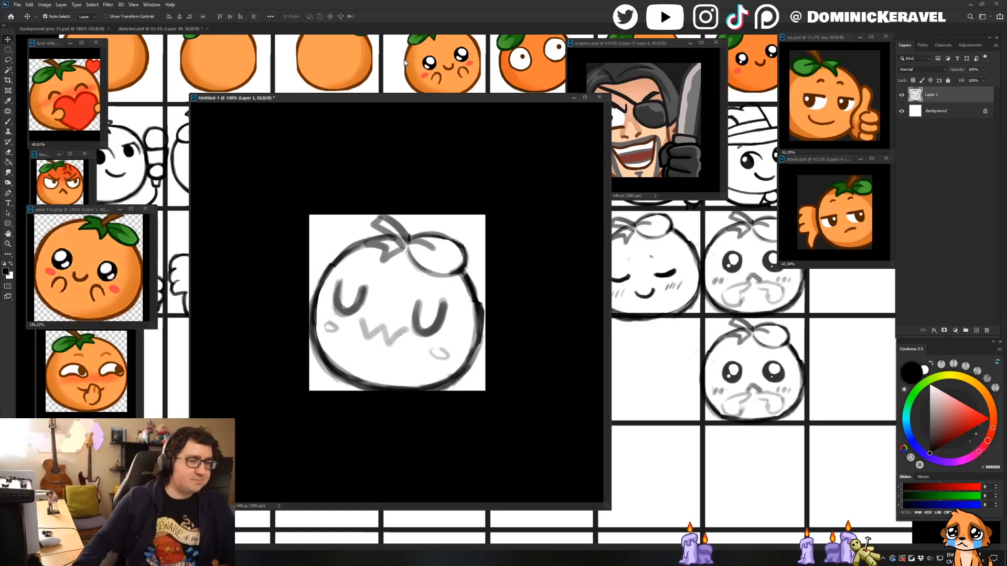
left_click_drag(351, 100, 364, 110)
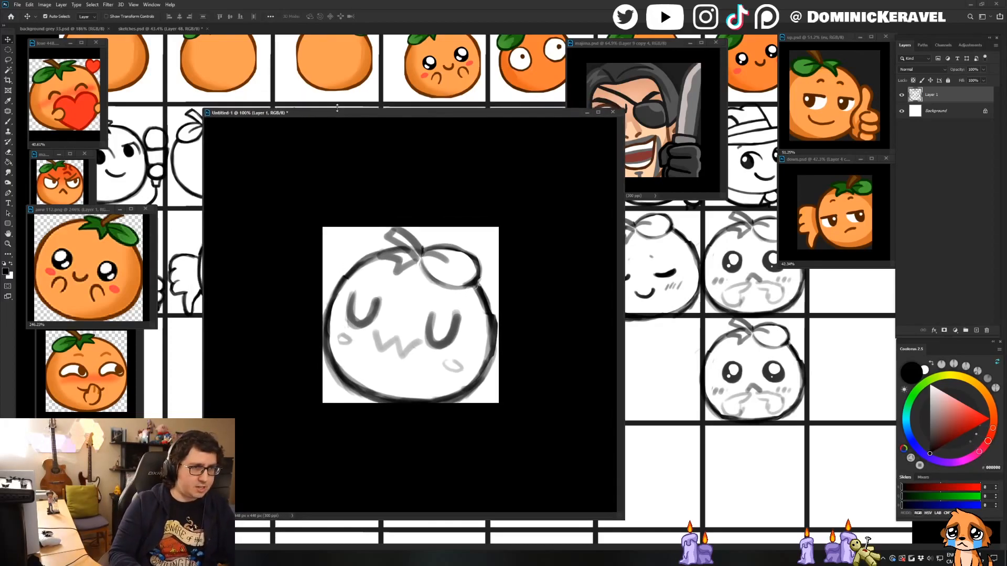
left_click_drag(339, 109, 300, 109)
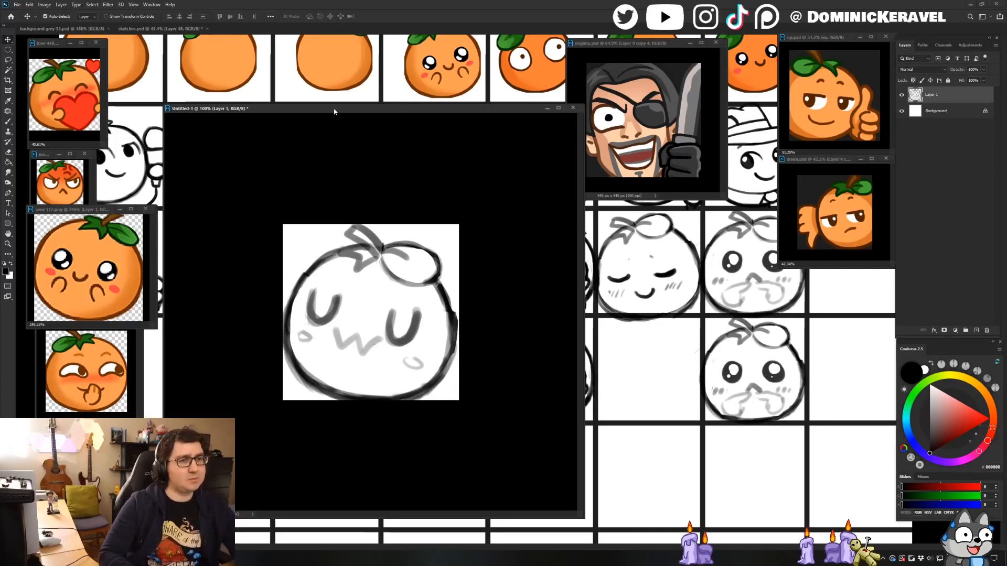
left_click_drag(333, 108, 354, 108)
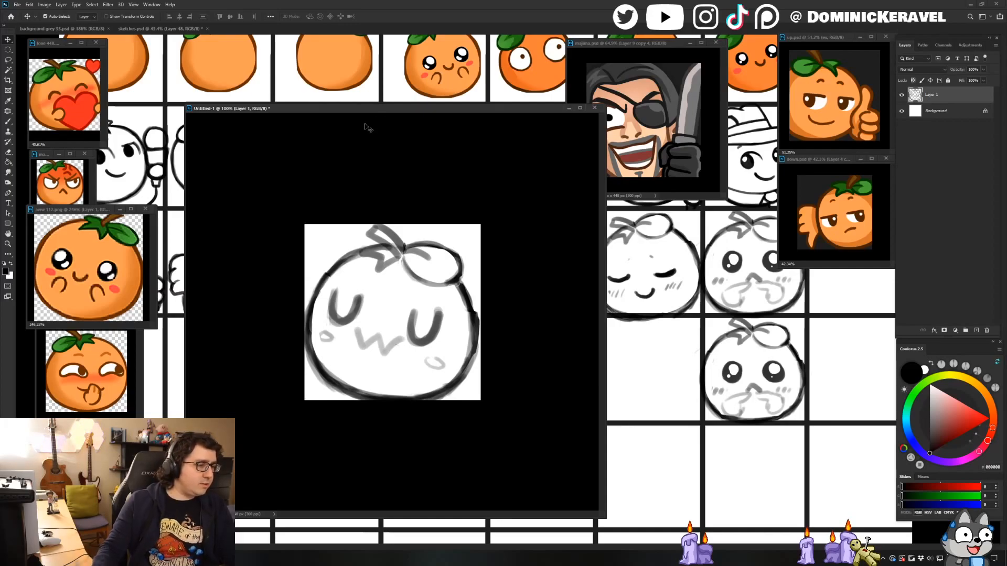
left_click_drag(291, 108, 311, 101)
key("b")
key("v")
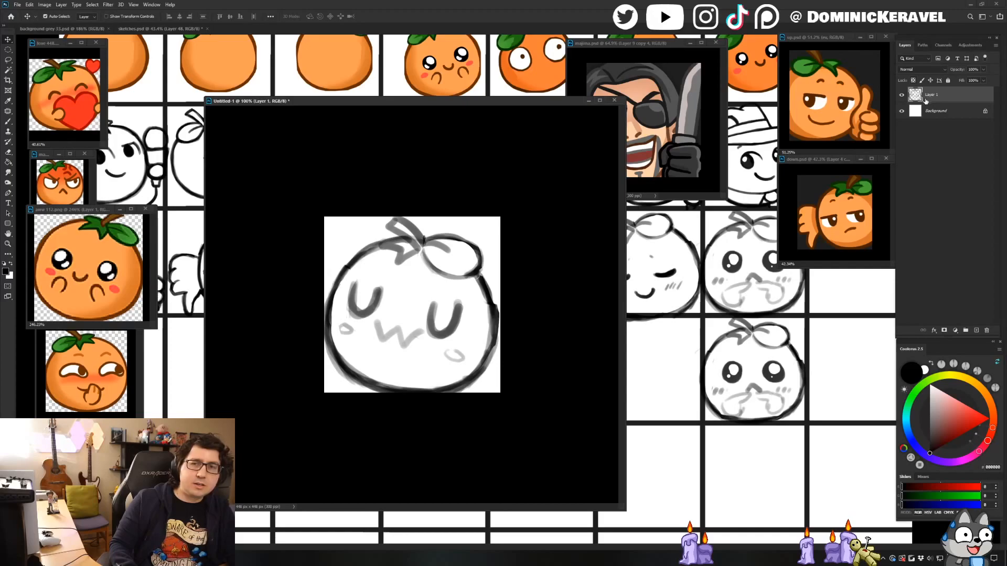
Lower the opacity of the sketch layer to fade it, and add a new layer above it for the line art.
key("b")
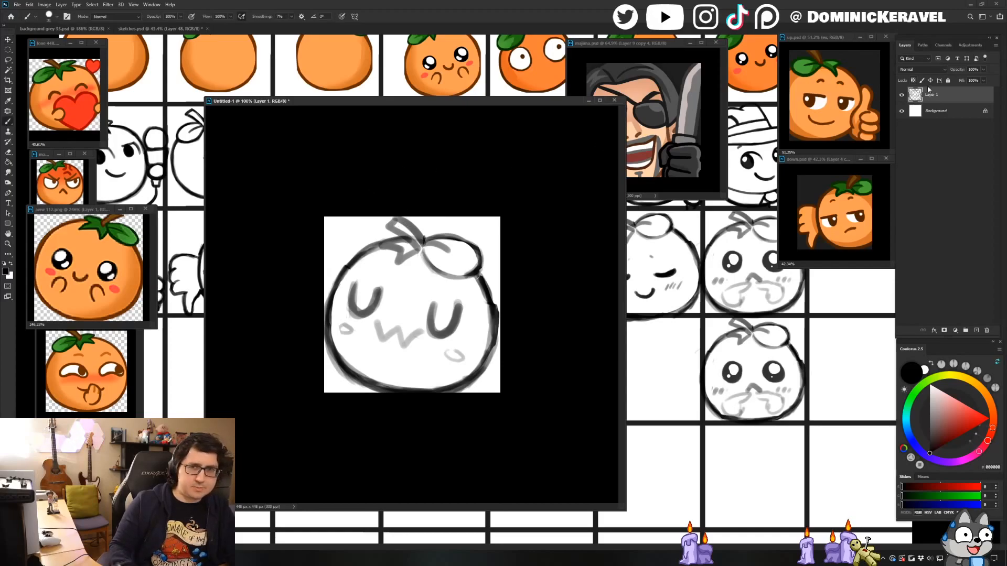
left_click(984, 70)
left_click_drag(969, 83, 964, 77)
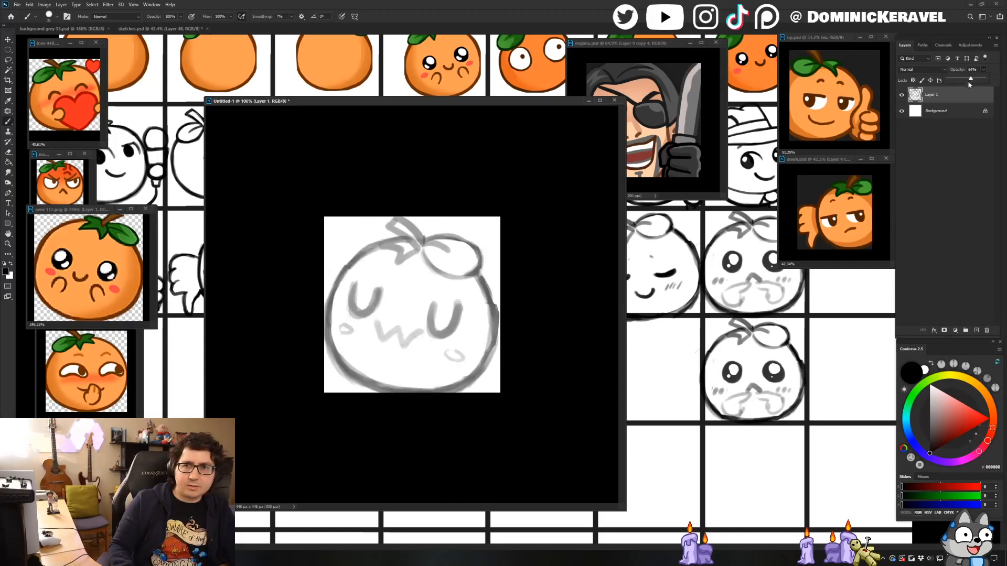
key("ctrl+shift+n")
key("Return")
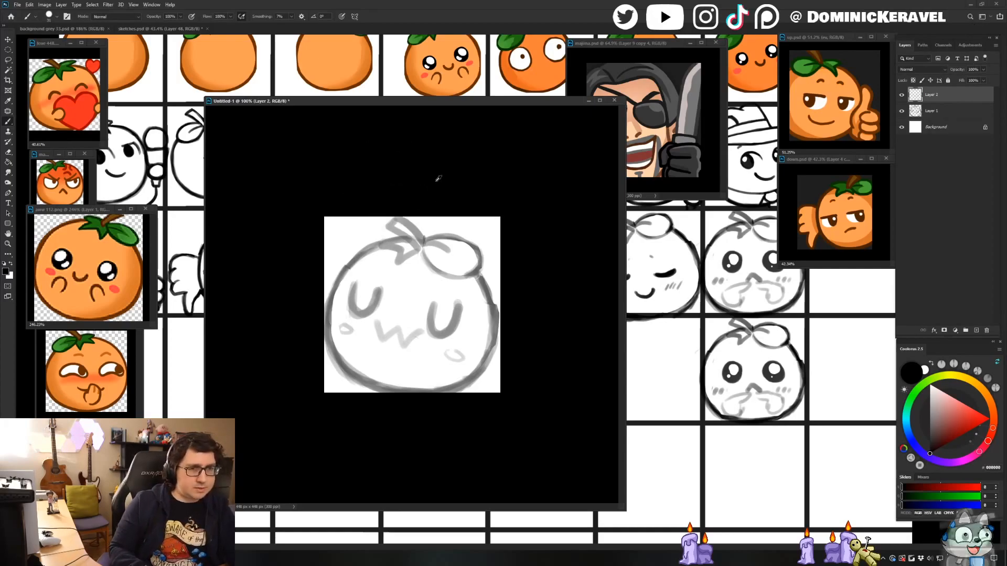
Ink the left side of the orange's body with one thick black curve from beside the leaf down to the bottom.
key("e")
key("b")
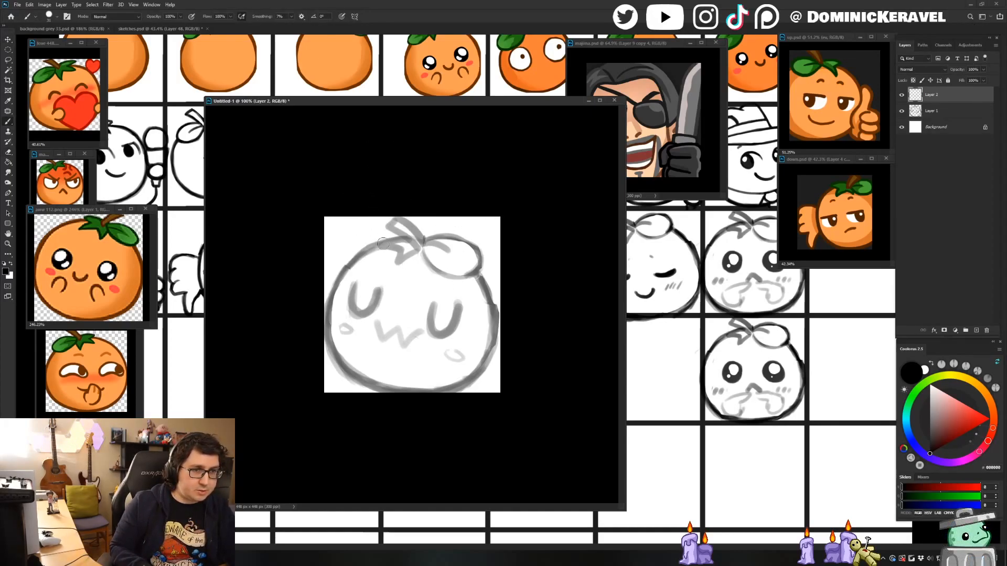
left_click_drag(384, 243, 331, 278)
key("ctrl+z")
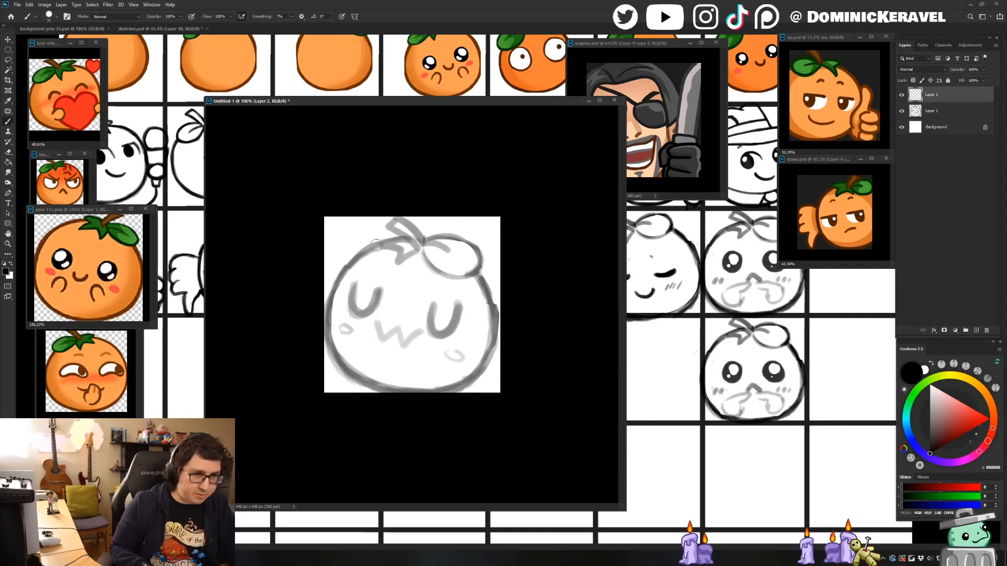
mouse_move(378, 245)
left_mouse_down()
mouse_move(339, 275)
mouse_move(326, 333)
mouse_move(339, 365)
mouse_move(381, 390)
left_mouse_up()
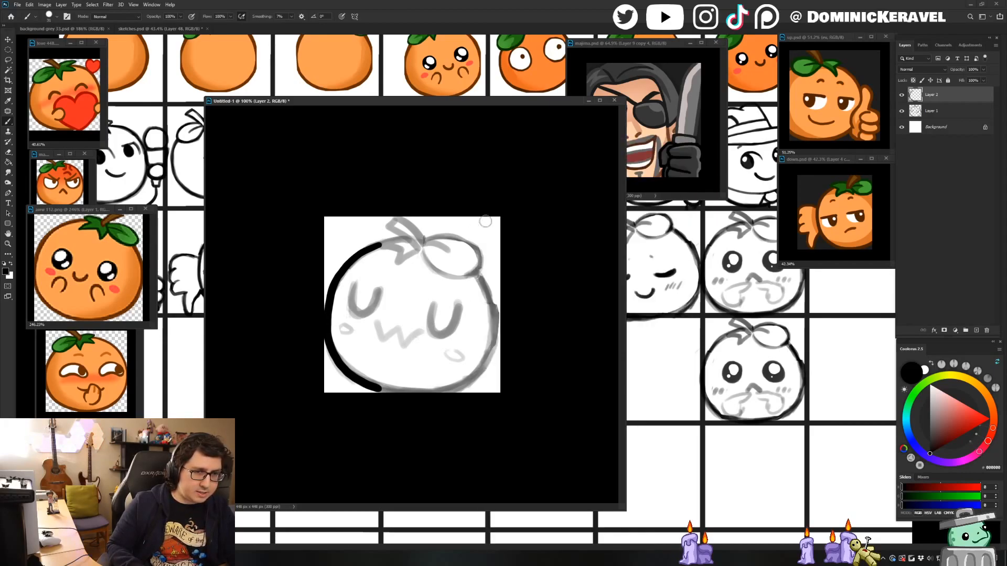
Ink the right side and bottom of the orange's body, redoing the lower-right curve until the outline closes smoothly.
mouse_move(478, 271)
left_mouse_down()
mouse_move(498, 341)
mouse_move(487, 382)
mouse_move(471, 389)
left_mouse_up()
mouse_move(362, 382)
left_mouse_down()
mouse_move(436, 396)
mouse_move(505, 367)
mouse_move(472, 395)
left_mouse_up()
key("ctrl+z")
key("e")
key("b")
left_click_drag(497, 352, 440, 396)
key("ctrl+z")
left_click_drag(496, 350, 436, 396)
key("e")
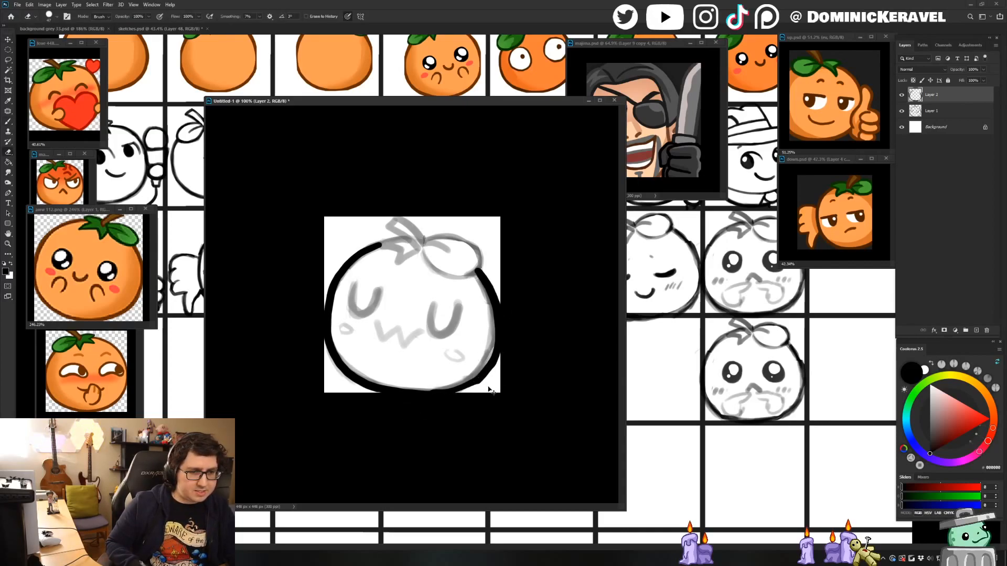
key("v")
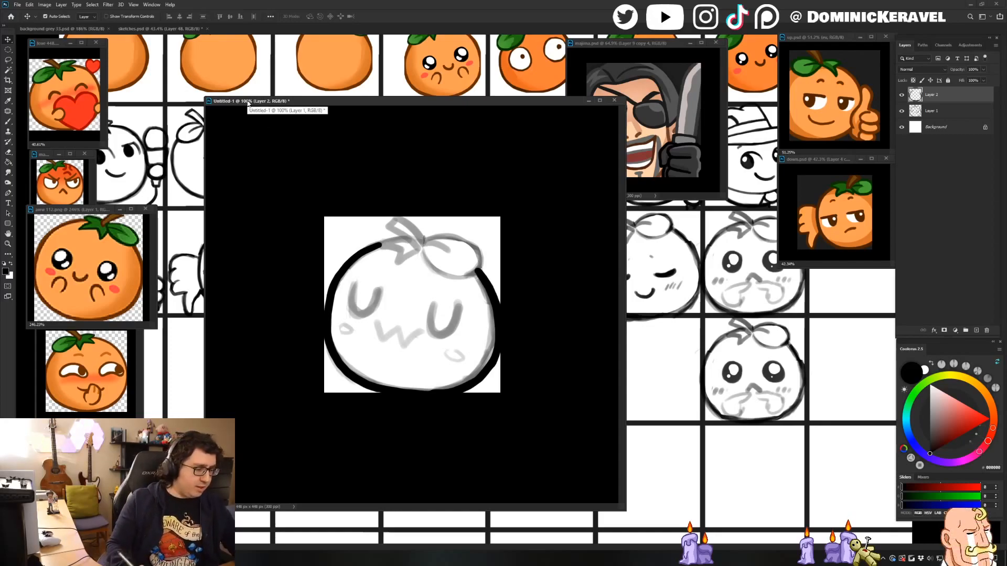
left_click_drag(249, 102, 238, 99)
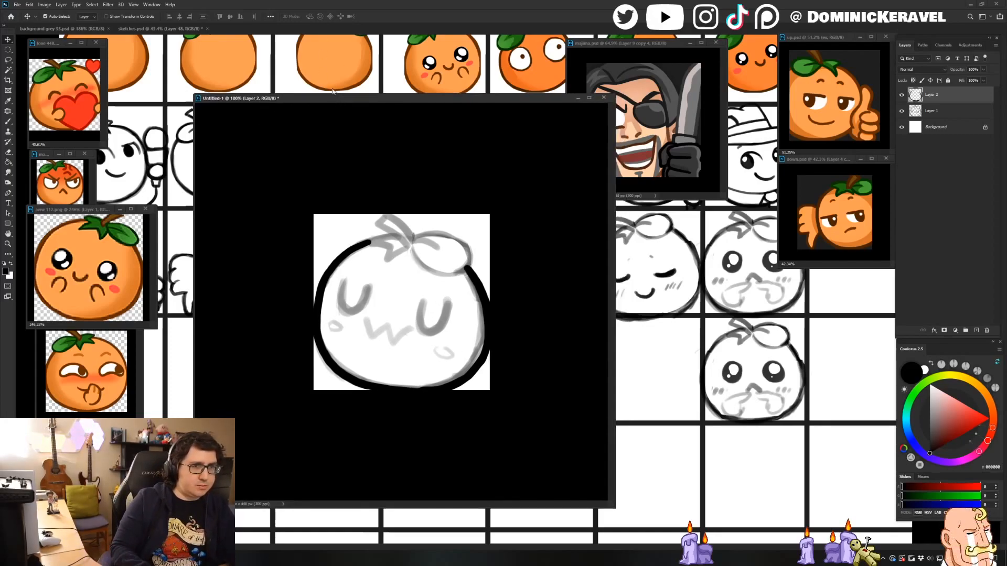
Ink the jagged left leaf and the rounded right leaf on top of the orange in thick black lines.
key("b")
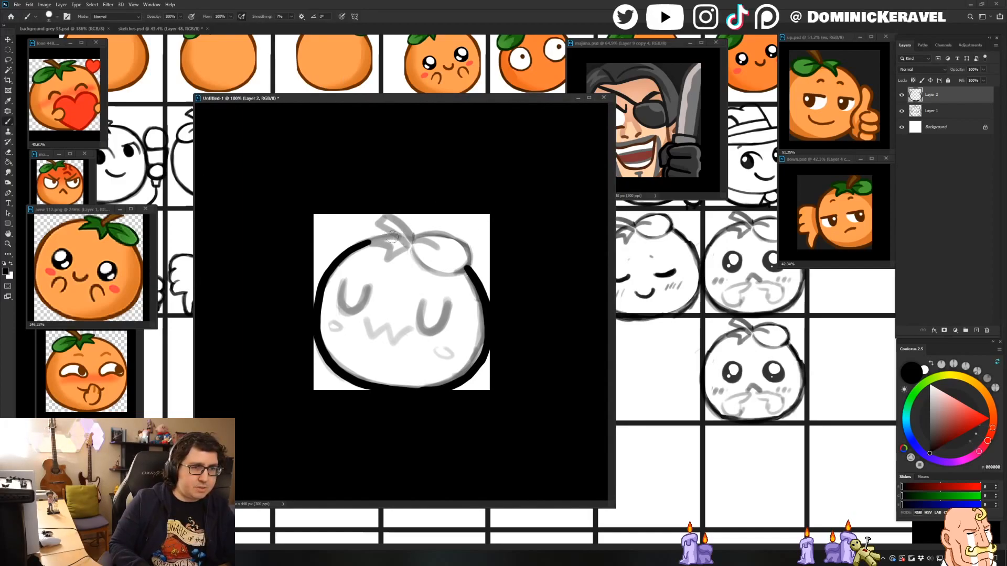
mouse_move(400, 236)
left_mouse_down()
mouse_move(358, 240)
mouse_move(389, 251)
mouse_move(378, 268)
mouse_move(470, 245)
mouse_move(473, 255)
left_mouse_up()
mouse_move(415, 249)
left_mouse_down()
mouse_move(446, 275)
mouse_move(417, 258)
mouse_move(435, 274)
mouse_move(464, 269)
mouse_move(471, 246)
left_mouse_up()
key("ctrl+z")
key("e")
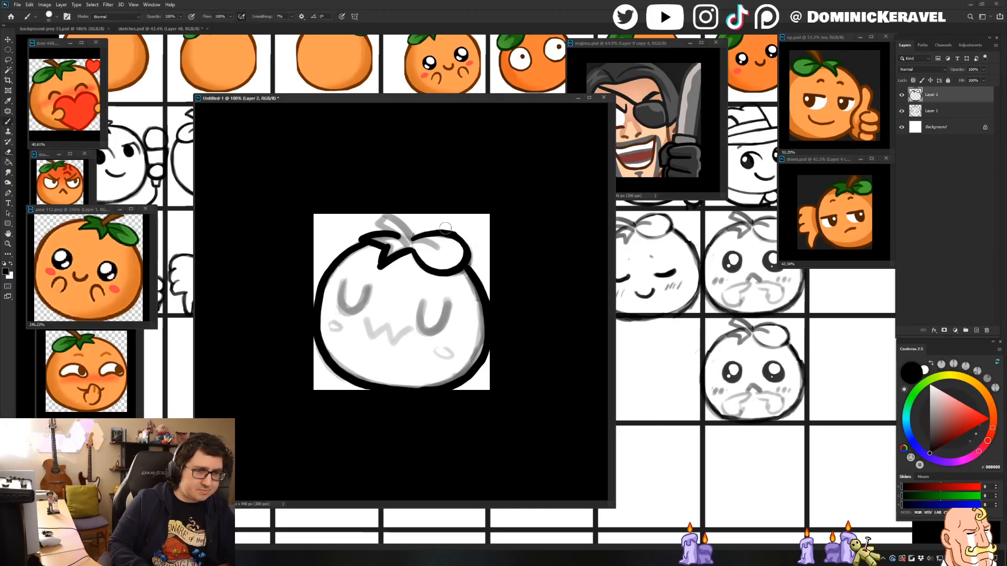
Ink the stem between the two leaves, redoing its base stroke and cleaning up where the lines meet.
key("b")
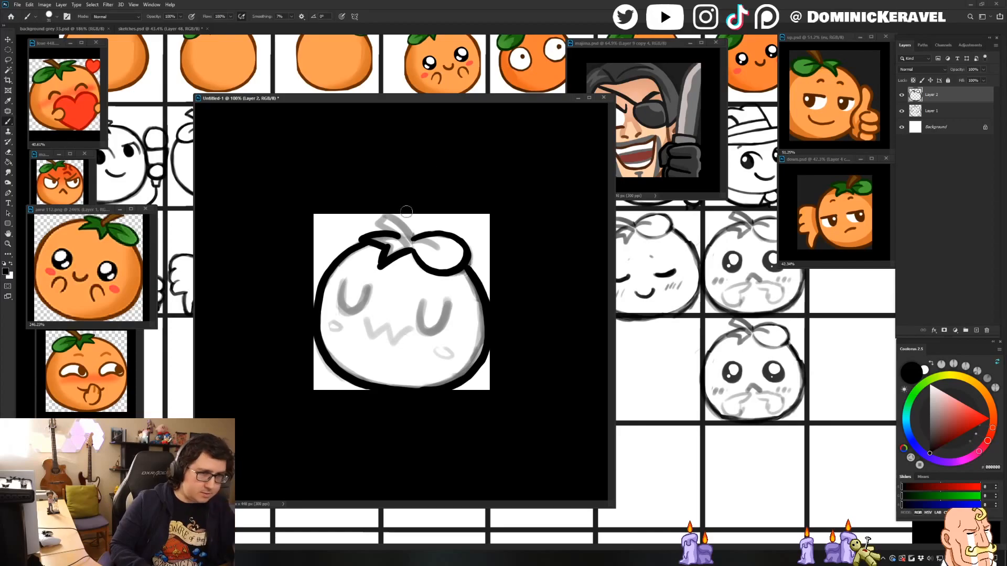
mouse_move(415, 239)
left_mouse_down()
mouse_move(381, 214)
mouse_move(379, 235)
mouse_move(415, 249)
left_mouse_up()
key("ctrl+z")
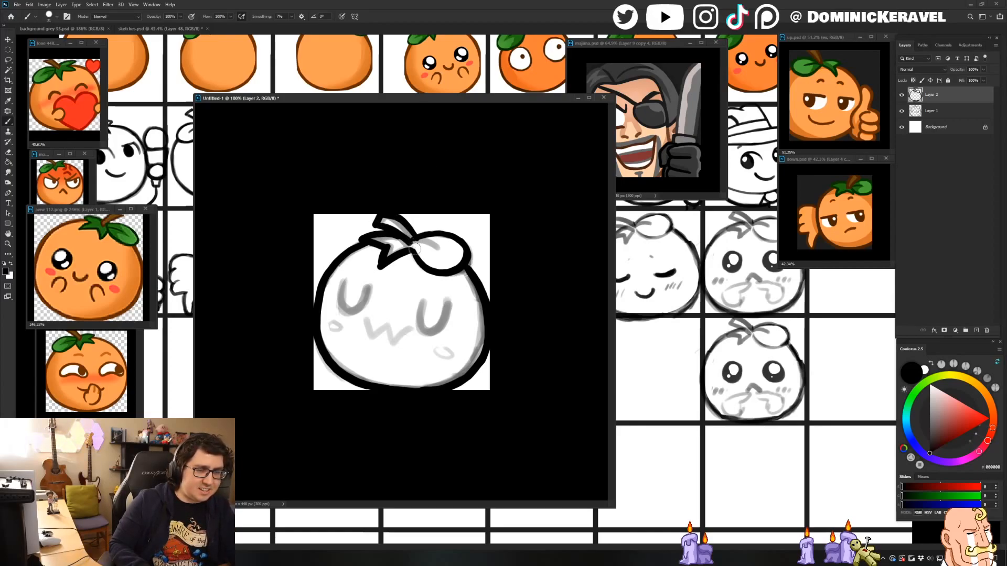
key("e")
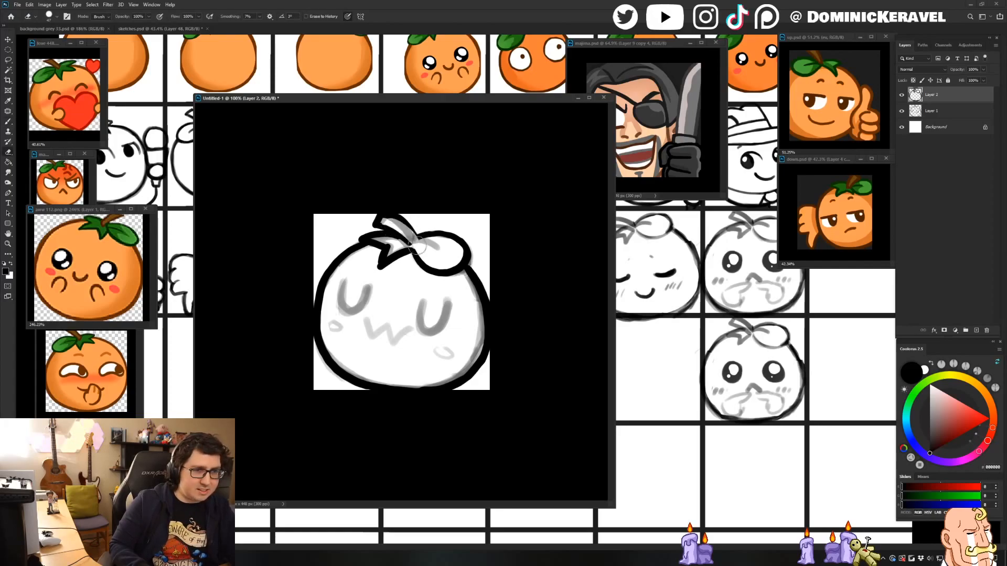
key("b")
mouse_move(391, 223)
left_mouse_down()
mouse_move(385, 212)
mouse_move(416, 247)
left_mouse_up()
key("e")
key("b")
key("e")
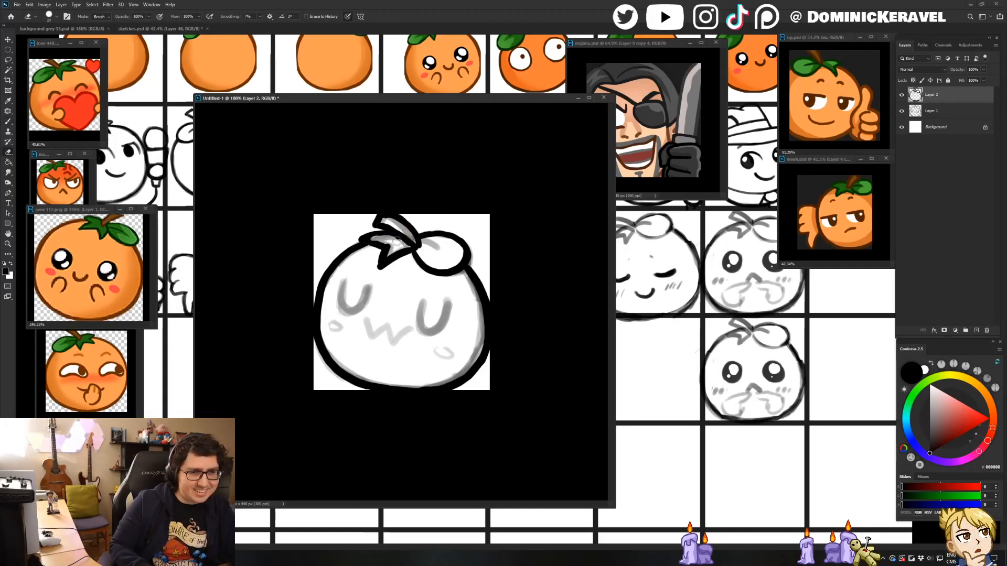
Clean up the inner edges of the jagged left leaf's outline, alternating between erasing and inking.
key("b")
key("e")
key("b")
key("e")
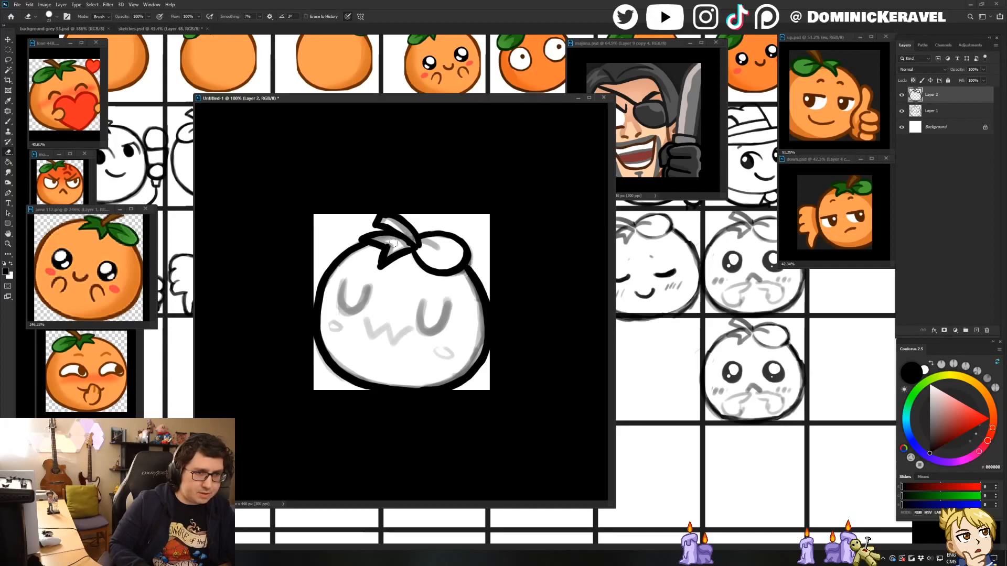
mouse_move(391, 251)
left_mouse_down()
mouse_move(365, 243)
mouse_move(394, 256)
left_mouse_up()
key("b")
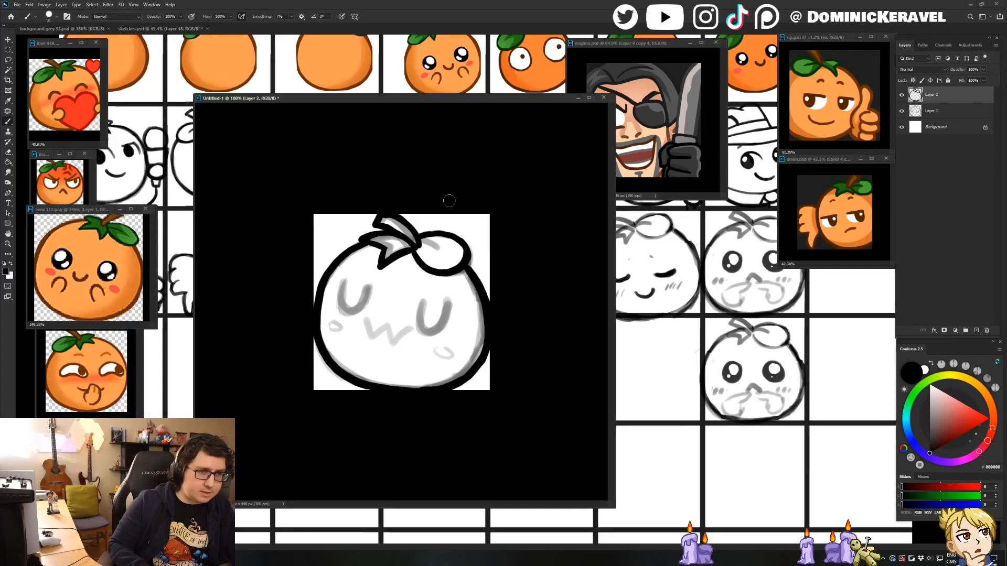
key("v")
key("e")
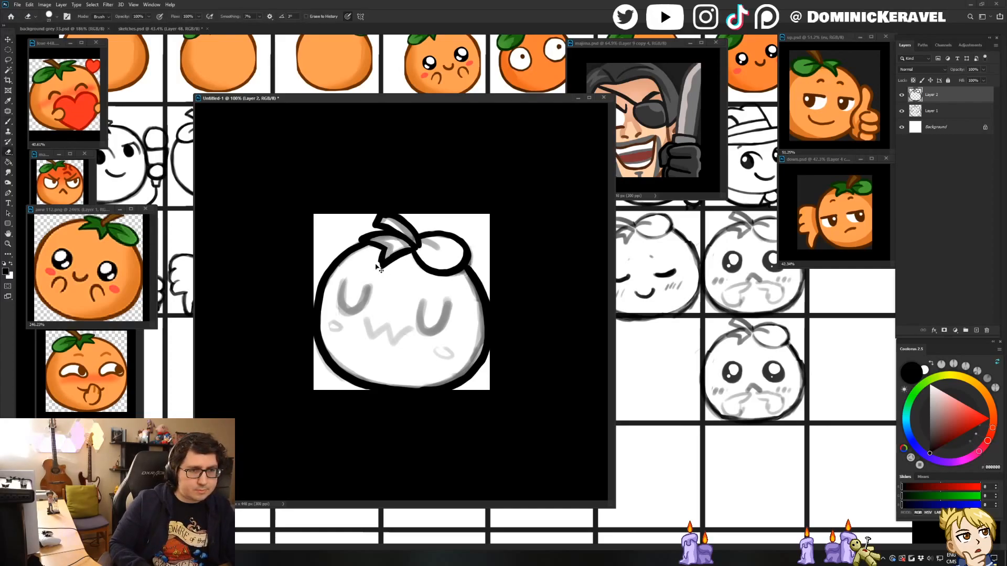
key("v")
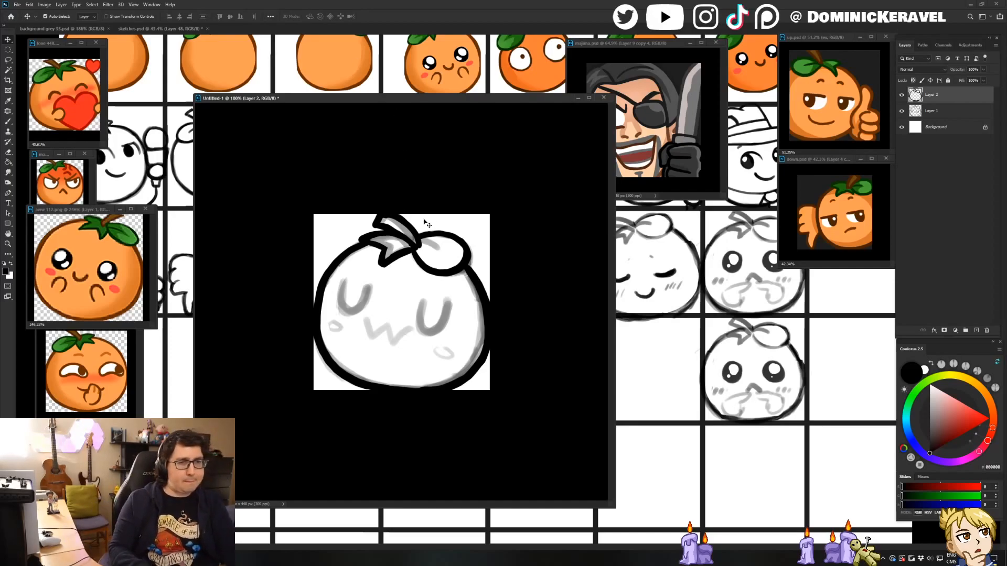
key("b")
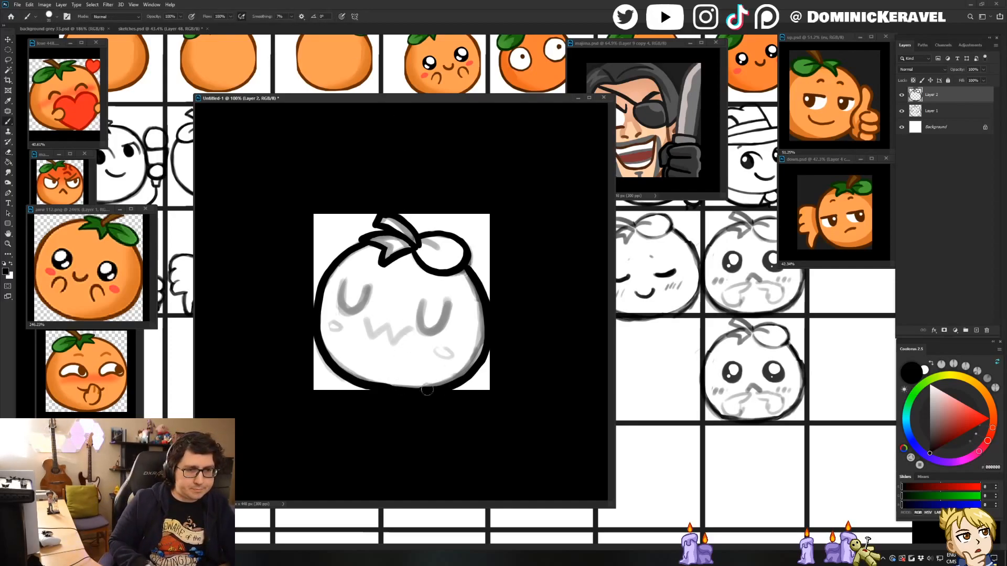
key("e")
key("b")
key("e")
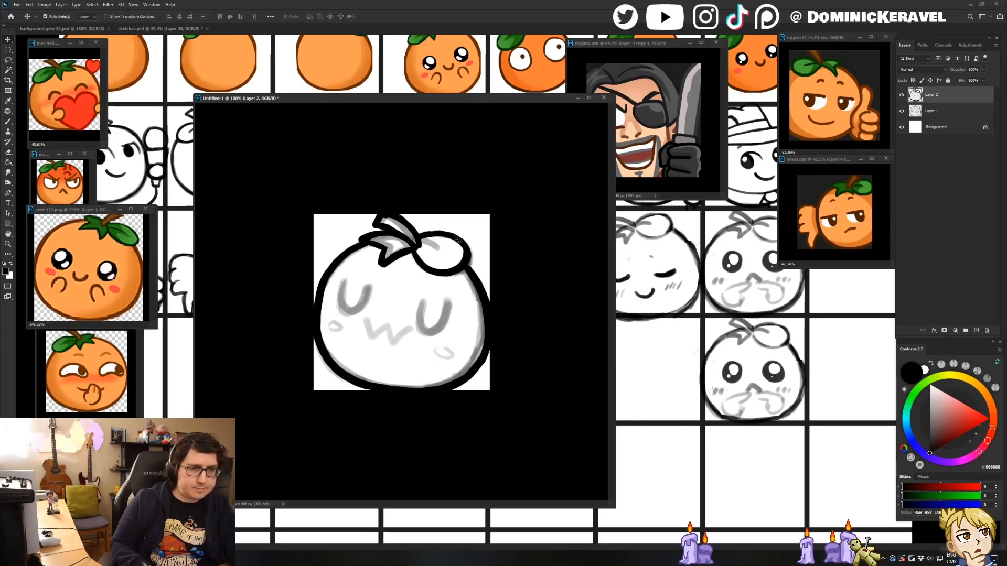
Refine the line art where the left leaf joins the stem and tidy the inside of the stem's tip.
key("b")
key("e")
left_click_drag(389, 256, 416, 248)
key("b")
key("e")
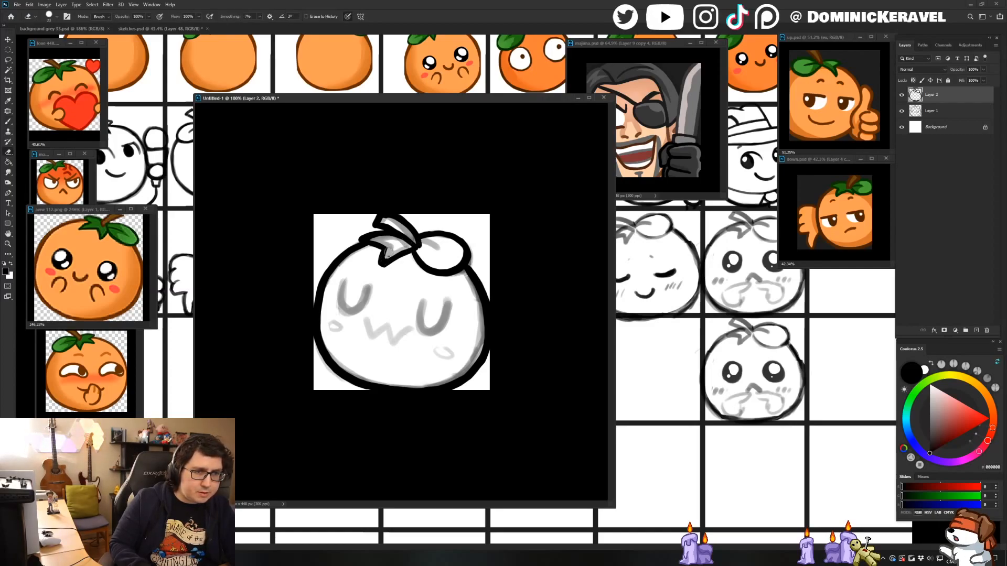
key("b")
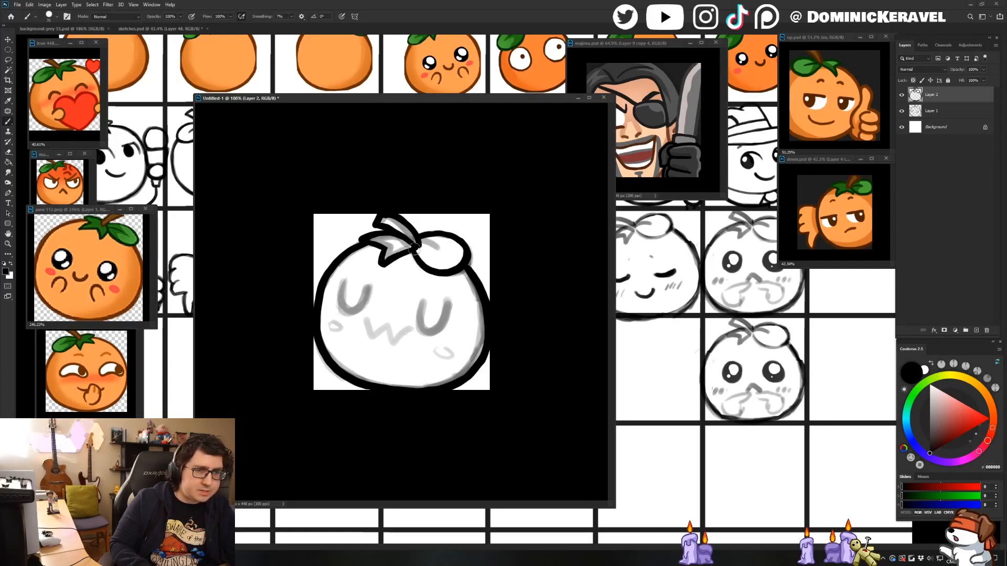
key("e")
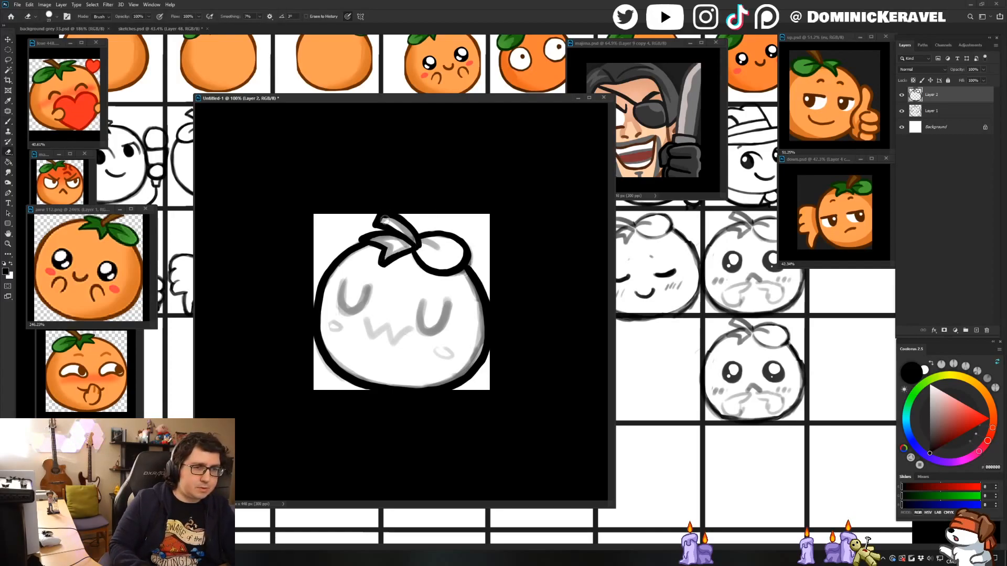
mouse_move(392, 221)
left_mouse_down()
mouse_move(383, 219)
mouse_move(398, 228)
left_mouse_up()
key("ctrl+z")
key("b")
key("e")
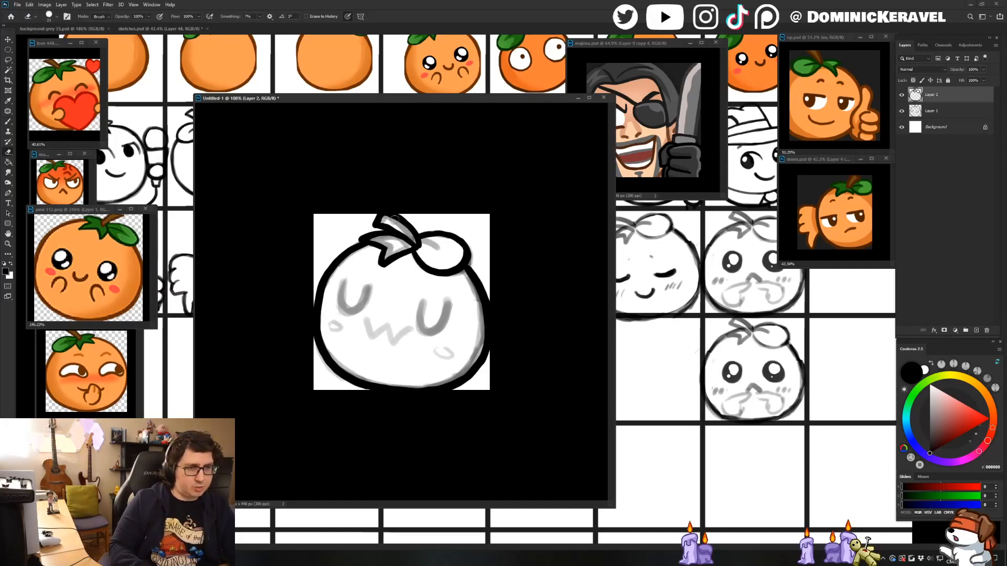
Add a new layer beneath the line art and paint the stem with the brown sampled from the heart-hugging orange emote.
key("b")
left_click(55, 61, "alt")
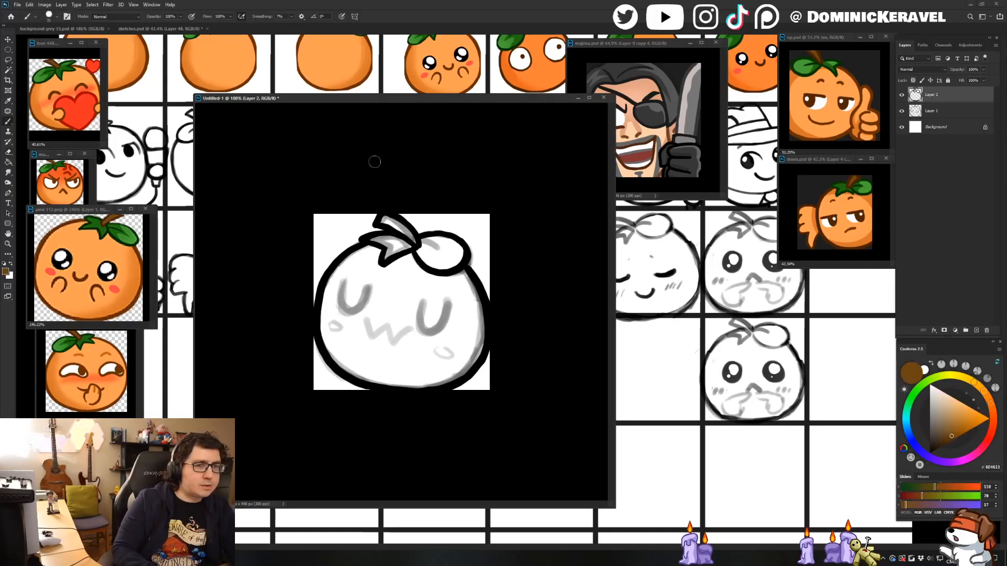
key("v")
left_click(939, 111)
key("ctrl+shift+n")
key("Return")
key("b")
mouse_move(396, 217)
left_mouse_down()
mouse_move(416, 241)
mouse_move(385, 223)
mouse_move(425, 239)
mouse_move(435, 255)
mouse_move(430, 238)
mouse_move(450, 258)
mouse_move(462, 249)
mouse_move(421, 254)
mouse_move(455, 259)
left_mouse_up()
Fill both leaves with the dark green sampled from the heart-hugging orange emote.
left_click(48, 81, "alt")
left_click(65, 68, "alt")
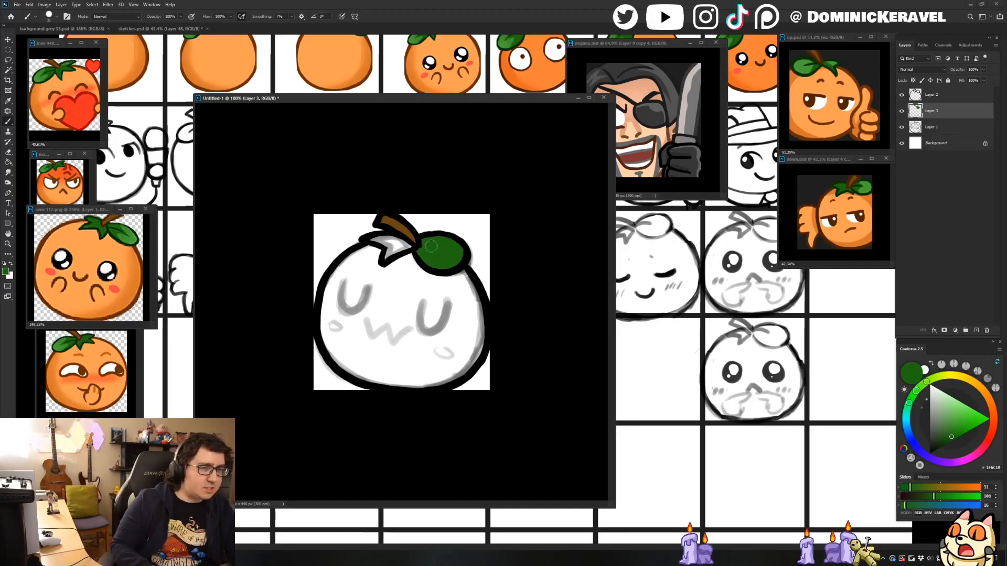
mouse_move(383, 242)
left_mouse_down()
mouse_move(409, 246)
mouse_move(385, 245)
left_mouse_up()
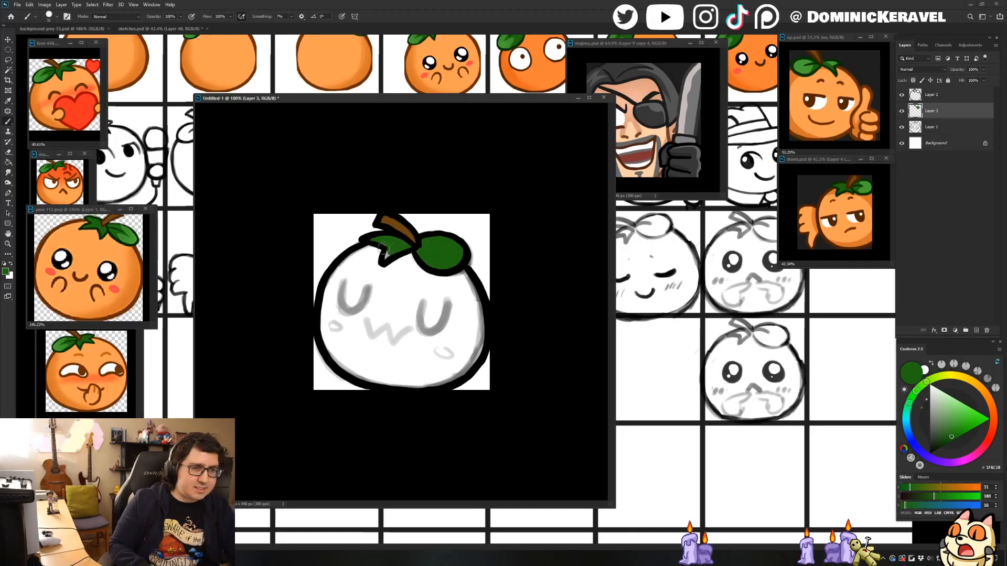
Fill the whole body with the light orange sampled from the smiling reference emote.
key("v")
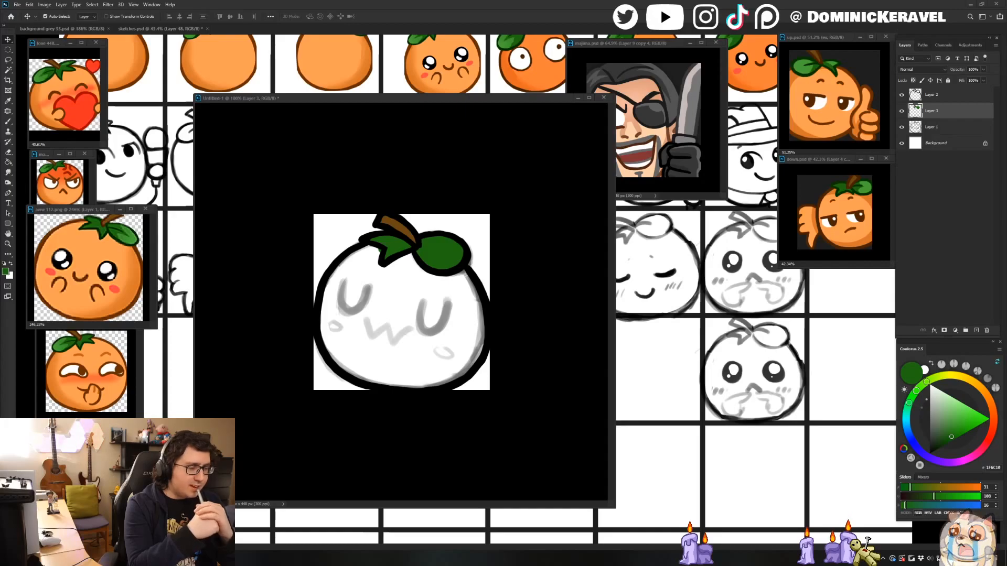
left_click_drag(398, 100, 427, 117)
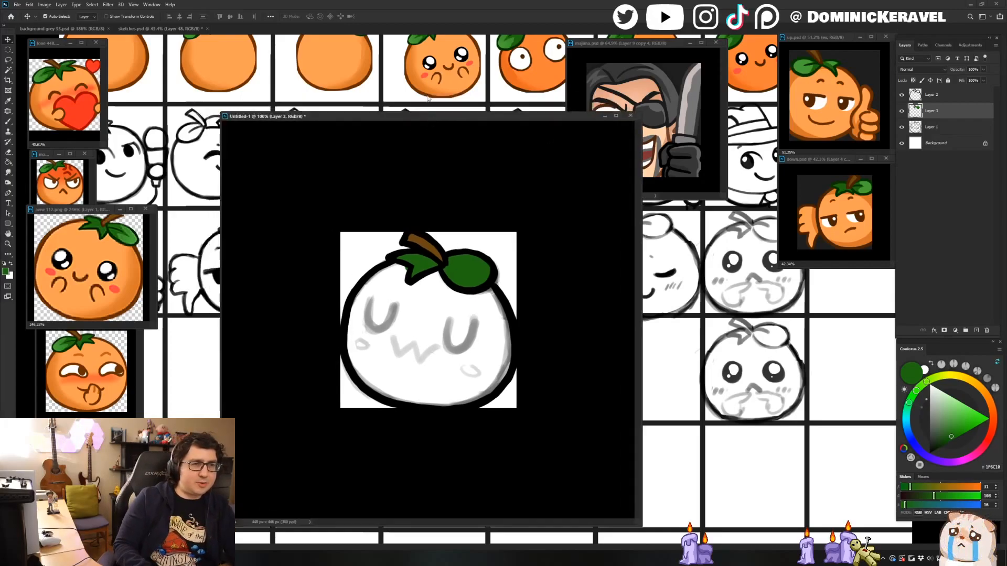
key("b")
left_click(110, 254, "alt")
left_click_drag(305, 116, 271, 110)
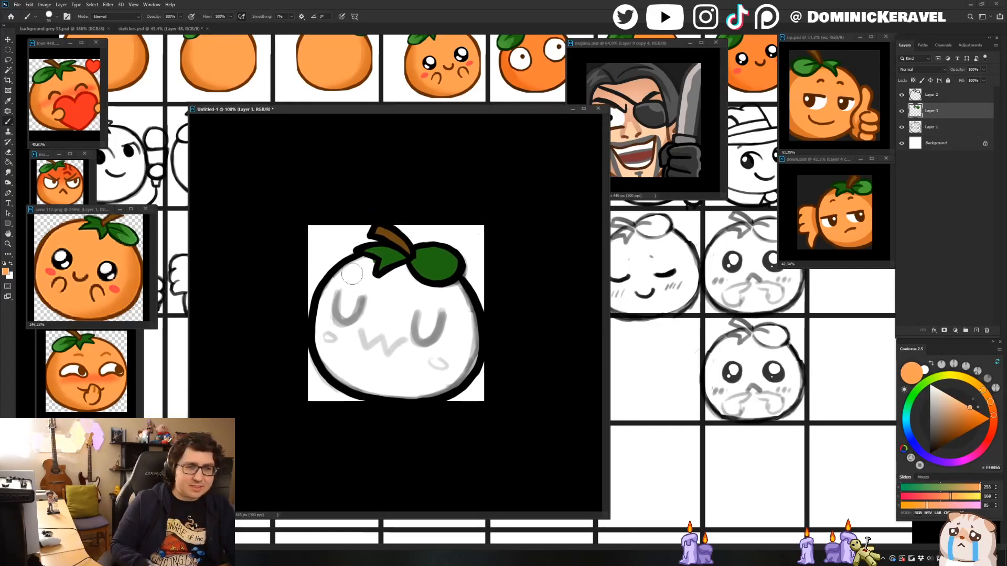
mouse_move(361, 262)
left_mouse_down()
mouse_move(362, 295)
mouse_move(332, 303)
mouse_move(389, 289)
mouse_move(366, 283)
mouse_move(405, 269)
mouse_move(427, 293)
mouse_move(462, 282)
left_mouse_up()
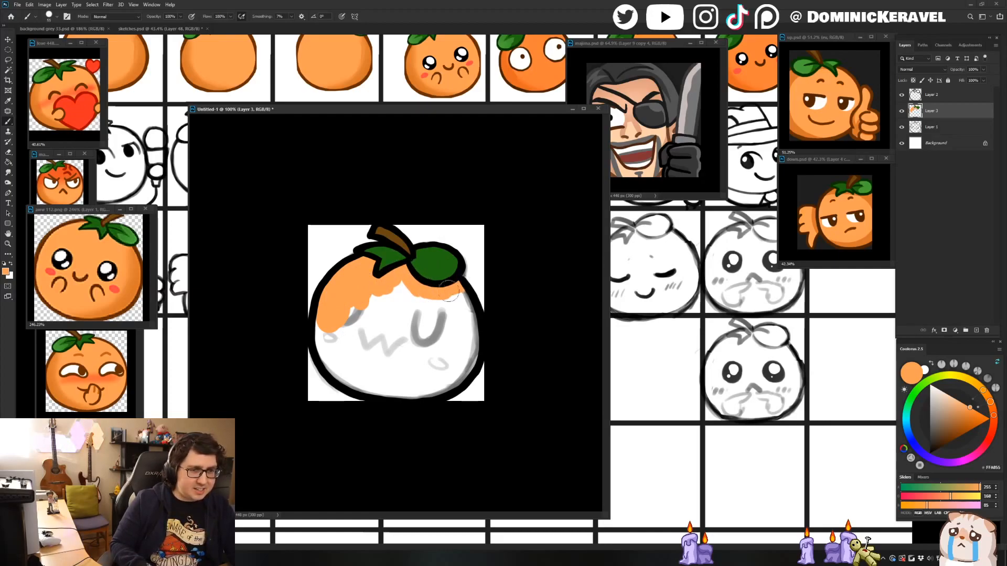
mouse_move(329, 340)
left_mouse_down()
mouse_move(325, 311)
mouse_move(333, 340)
mouse_move(391, 303)
left_mouse_up()
mouse_move(470, 291)
left_mouse_down()
mouse_move(411, 313)
mouse_move(443, 317)
mouse_move(455, 293)
mouse_move(473, 336)
mouse_move(452, 291)
mouse_move(437, 320)
mouse_move(376, 337)
mouse_move(346, 374)
mouse_move(327, 358)
mouse_move(345, 377)
mouse_move(372, 377)
mouse_move(403, 348)
mouse_move(359, 360)
mouse_move(414, 343)
mouse_move(430, 352)
mouse_move(457, 330)
mouse_move(471, 358)
mouse_move(451, 377)
mouse_move(420, 371)
mouse_move(458, 364)
mouse_move(461, 375)
mouse_move(411, 382)
mouse_move(428, 365)
mouse_move(351, 378)
mouse_move(365, 386)
mouse_move(400, 370)
left_mouse_up()
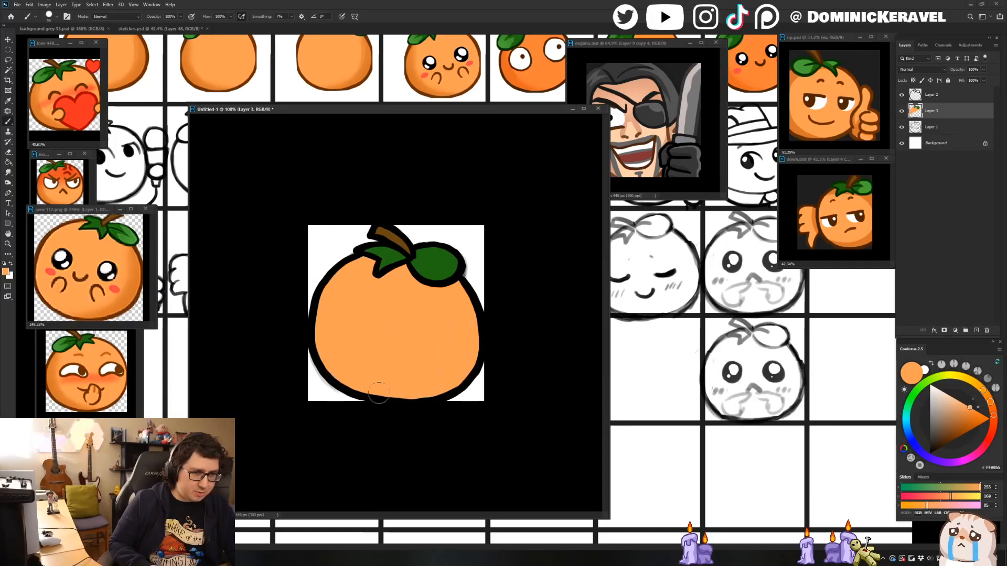
Select the body fill and paint a curved shadow along its right side with the darker orange sampled from the thumbs-up emote.
key("v")
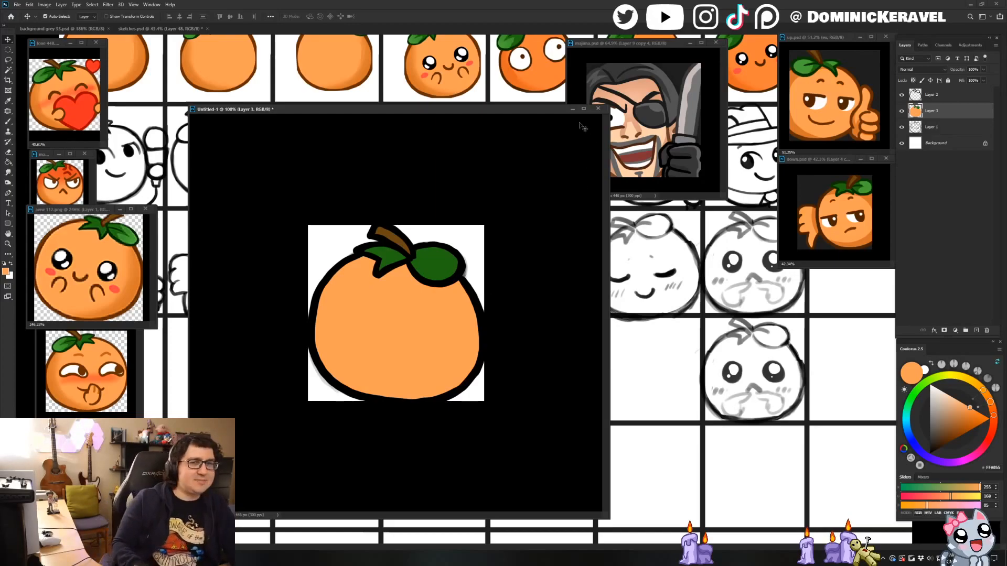
left_click_drag(449, 110, 440, 108)
key("b")
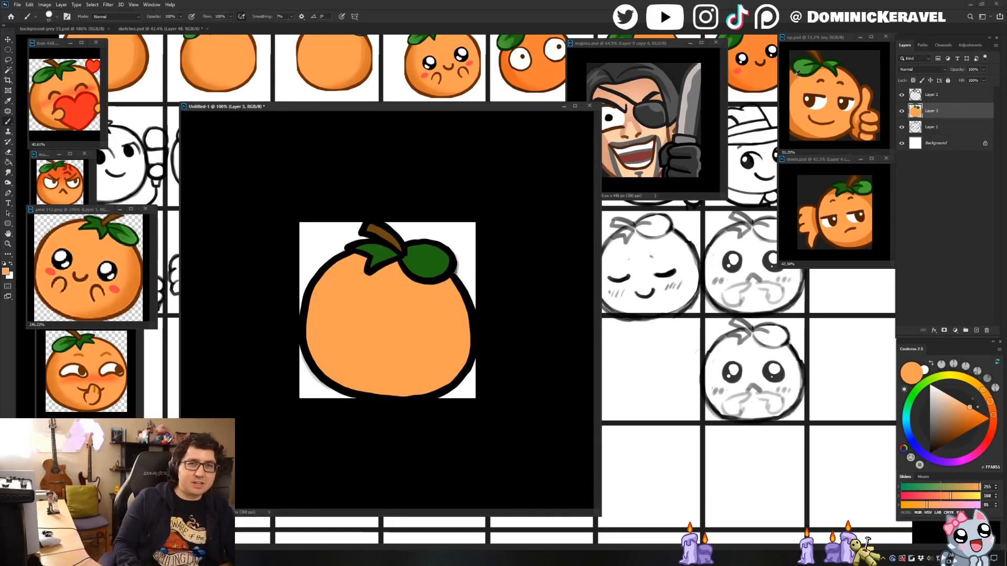
left_click(800, 126, "alt")
key("v")
key("w")
left_click(437, 324)
key("b")
left_click_drag(488, 301, 472, 312)
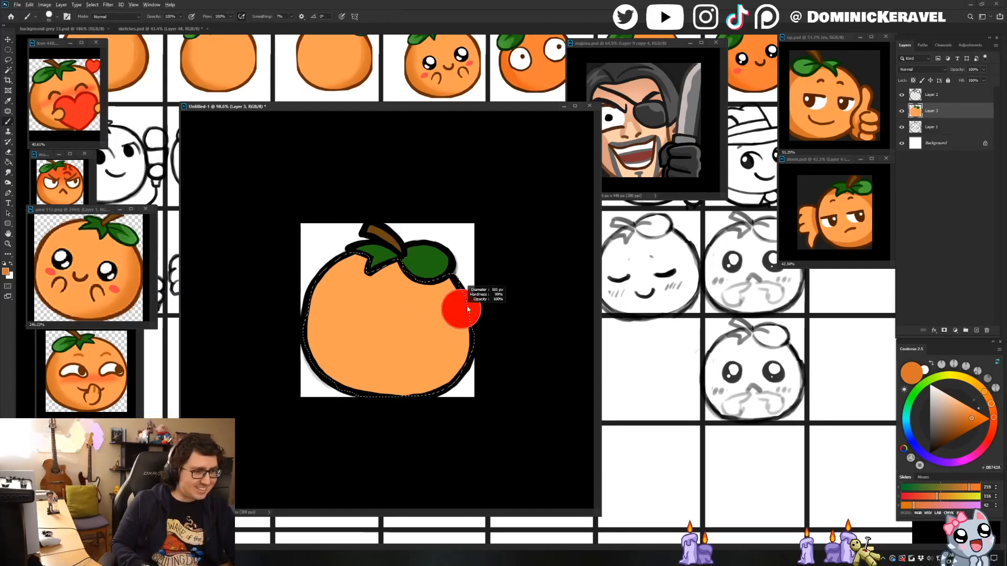
mouse_move(439, 283)
left_mouse_down()
mouse_move(459, 317)
mouse_move(451, 363)
mouse_move(345, 410)
left_mouse_up()
mouse_move(444, 278)
left_mouse_down()
mouse_move(393, 259)
mouse_move(439, 282)
left_mouse_up()
left_click_drag(384, 263, 459, 310)
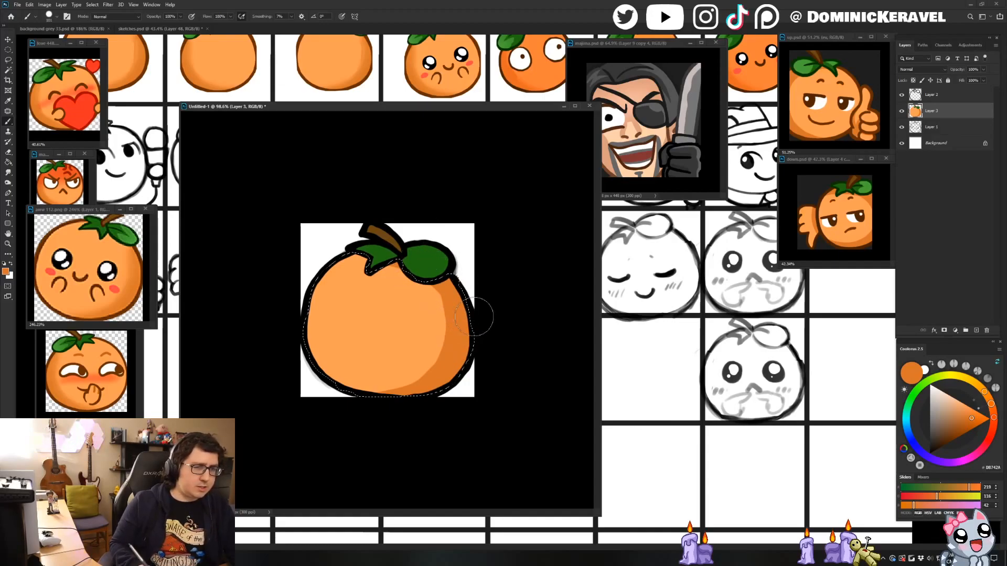
Touch up the inner edge of the body's shadow, deselect the body, and resample its light orange.
left_click_drag(444, 297, 445, 297)
left_click(453, 299, "alt")
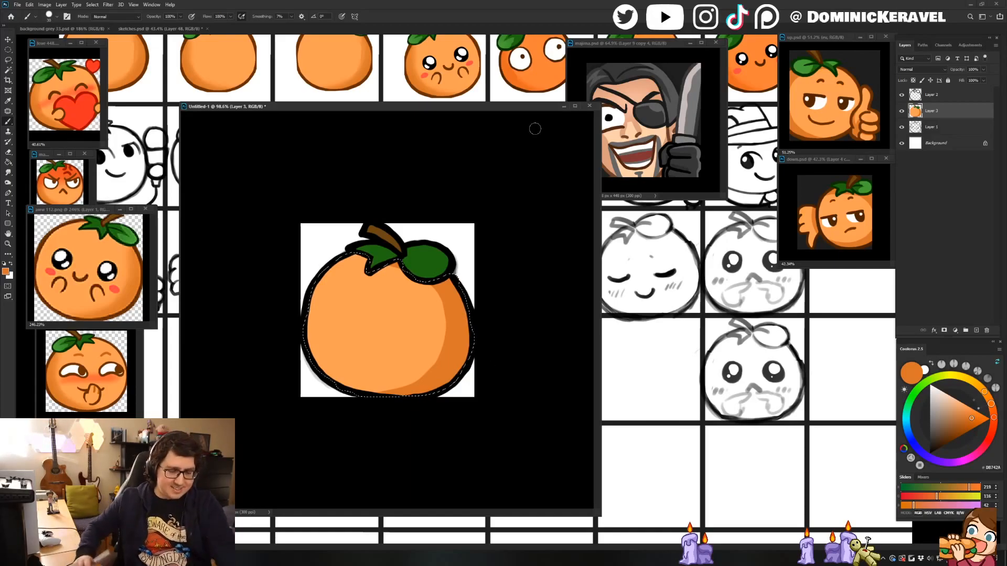
left_click_drag(421, 107, 427, 100)
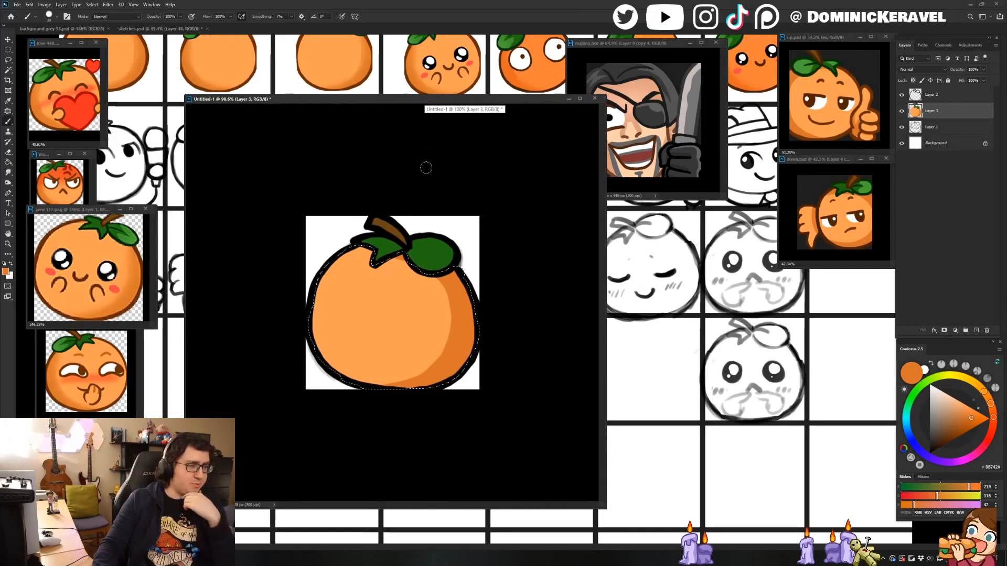
left_click_drag(454, 99, 455, 99)
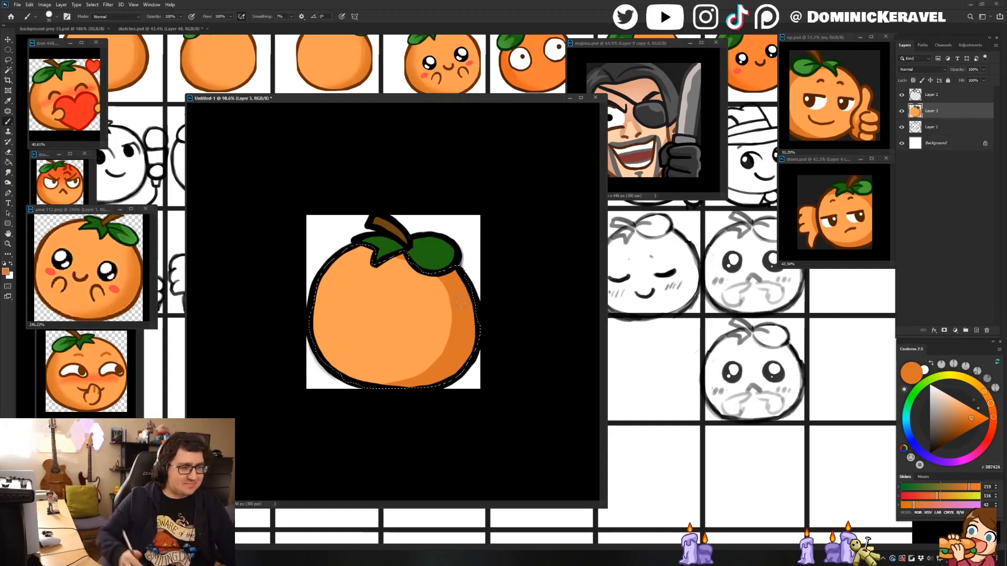
key("ctrl+d")
left_click(429, 347, "alt")
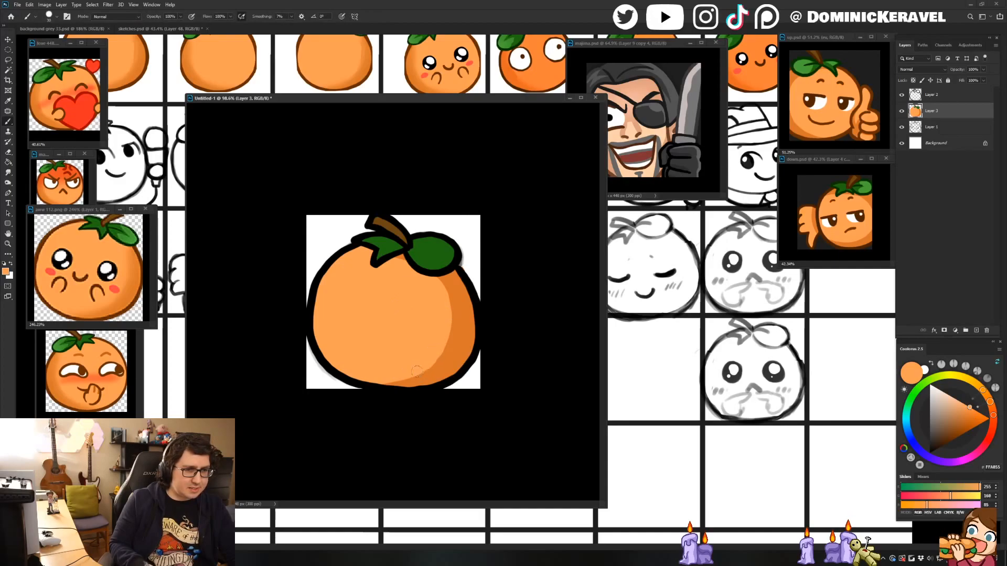
Save the document as a Photoshop file named uwu in the Orange Juice folder.
key("e")
key("ctrl+s")
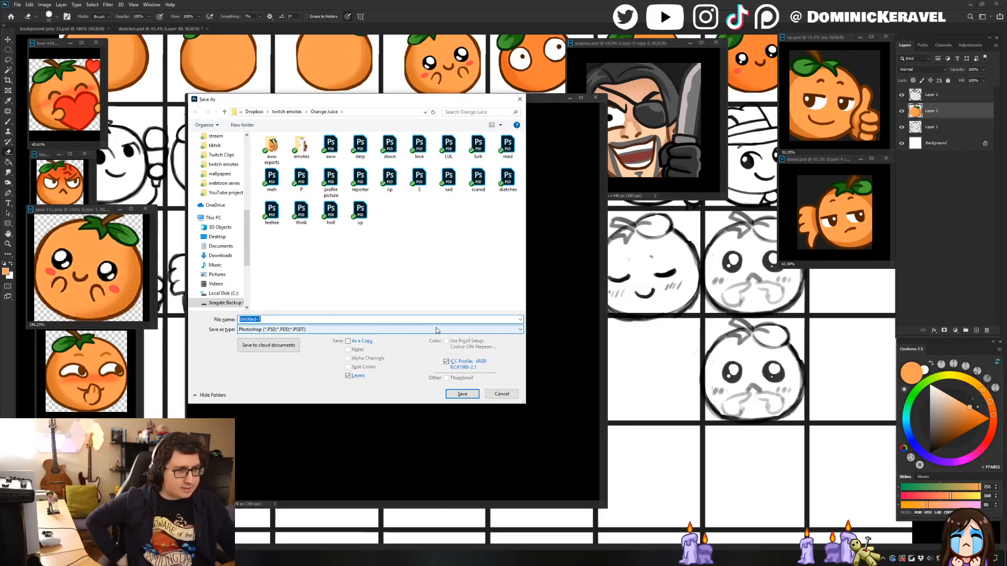
mouse_move(303, 105)
left_mouse_down()
mouse_move(351, 130)
mouse_move(296, 117)
left_mouse_up()
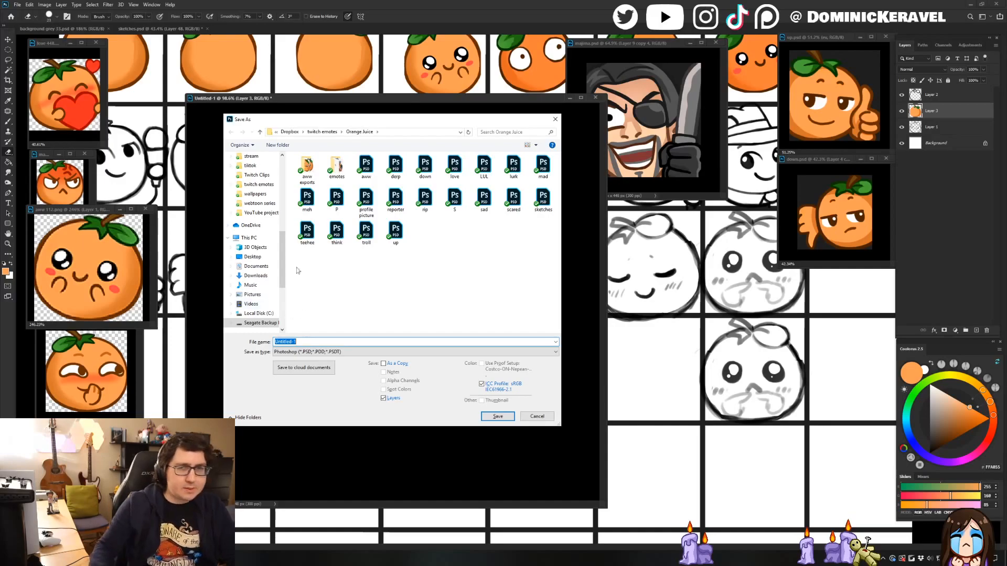
left_click_drag(388, 122, 381, 93)
type("uwu")
key("Return")
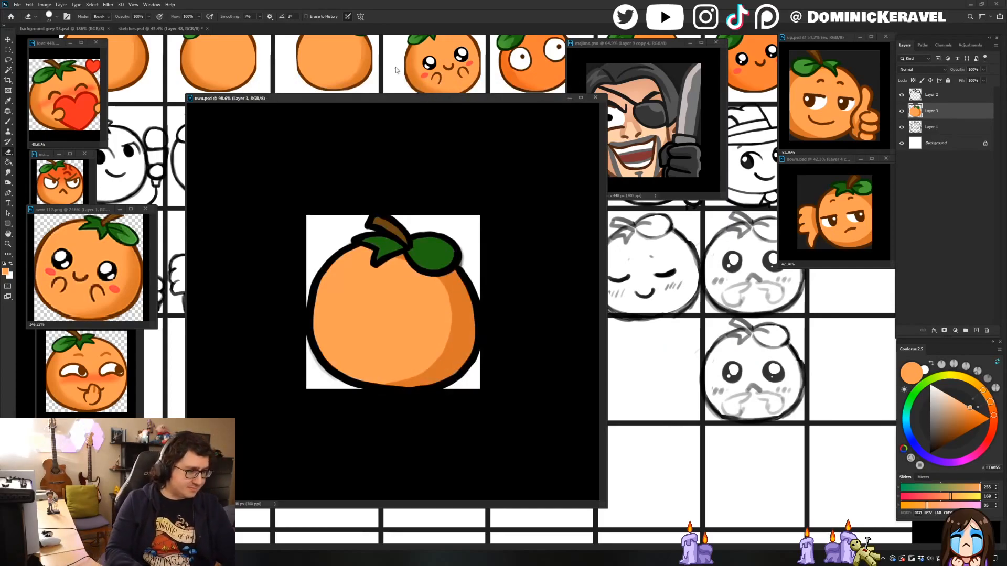
Shrink the uwu.psd window and place it between the reference emotes.
left_click_drag(405, 98, 447, 90)
key("v")
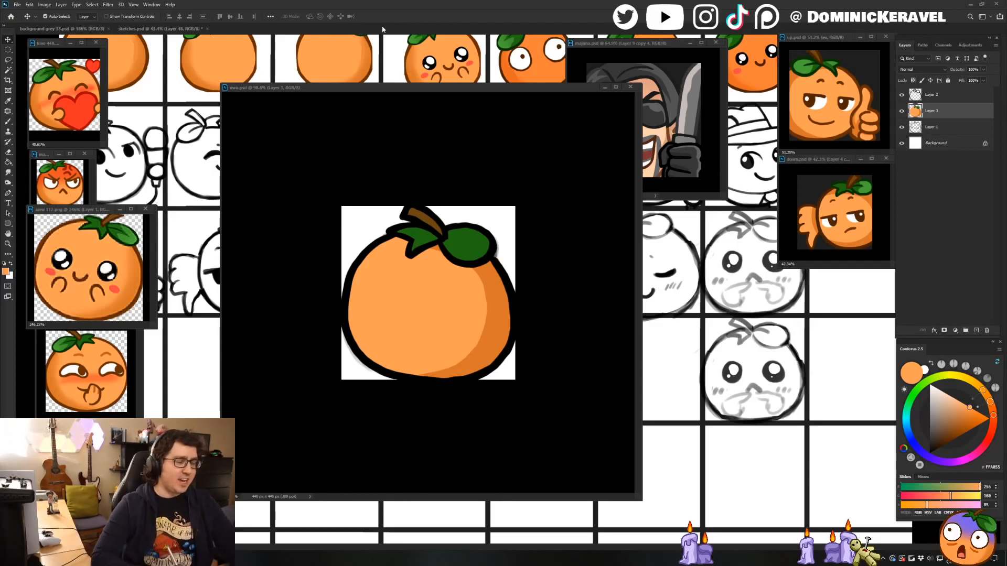
left_click_drag(266, 88, 221, 113)
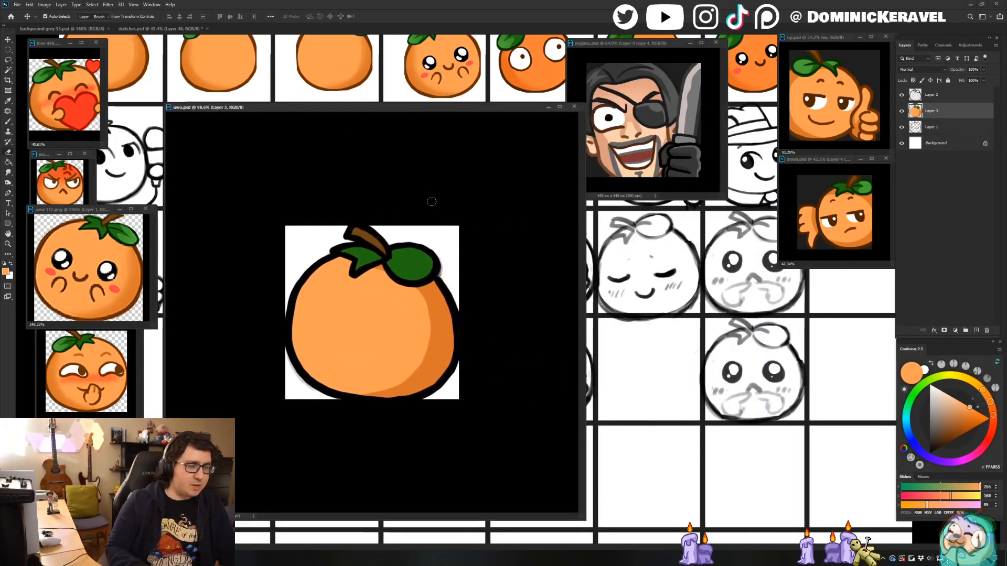
left_click_drag(402, 106, 428, 78)
left_click_drag(611, 492, 573, 455)
left_click_drag(359, 81, 396, 98)
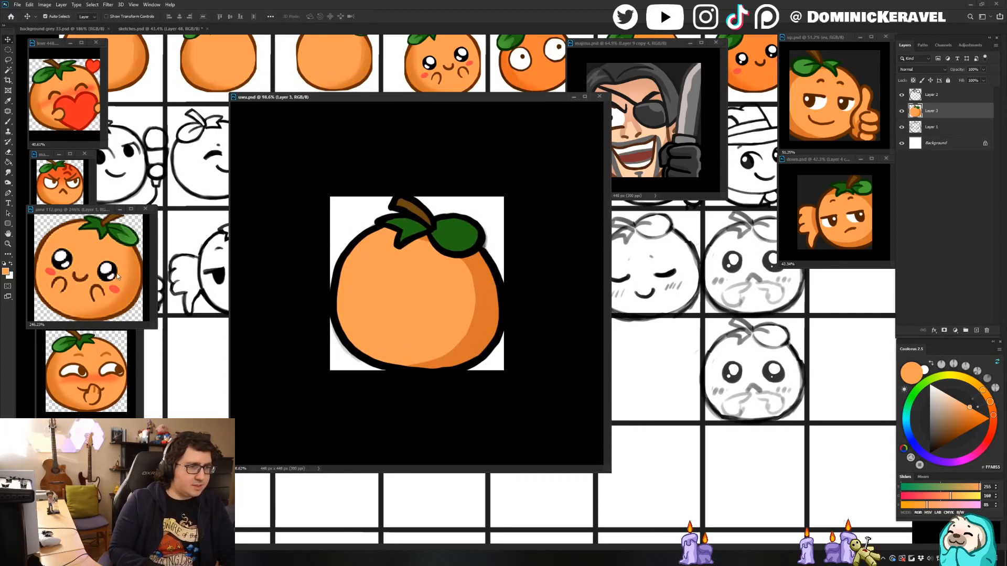
Enlarge the love 448.png reference and sample the dark brown of its body outline.
left_click(71, 100)
scroll(70, 99, "up", 4)
left_click_drag(108, 148, 224, 252)
key("b")
scroll(71, 155, "up", 3)
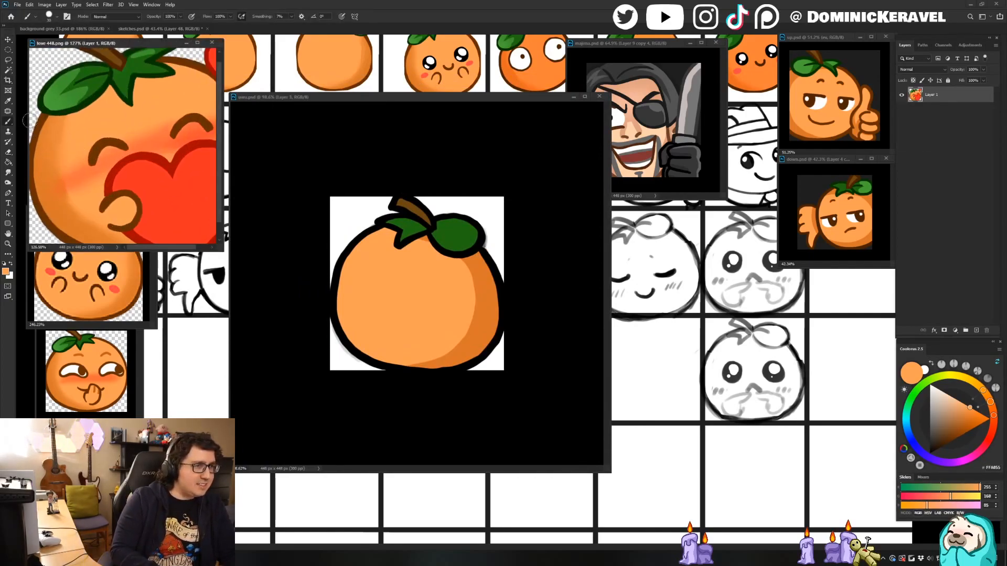
left_click(51, 124, "alt")
Shrink the love 448.png window back to a small reference that shows the whole emote.
scroll(51, 123, "down", 6)
key("v")
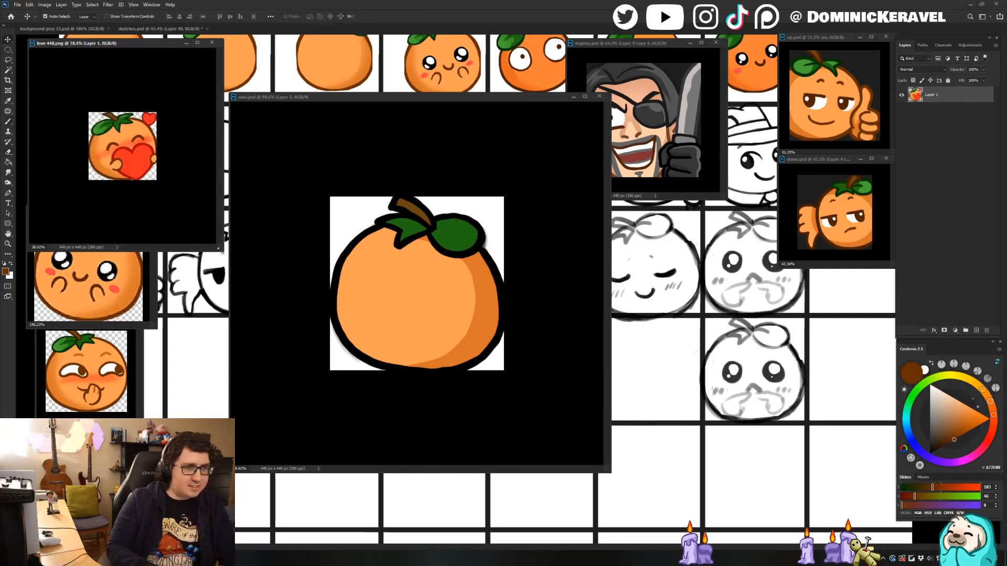
left_click_drag(222, 251, 166, 197)
scroll(132, 172, "up", 2)
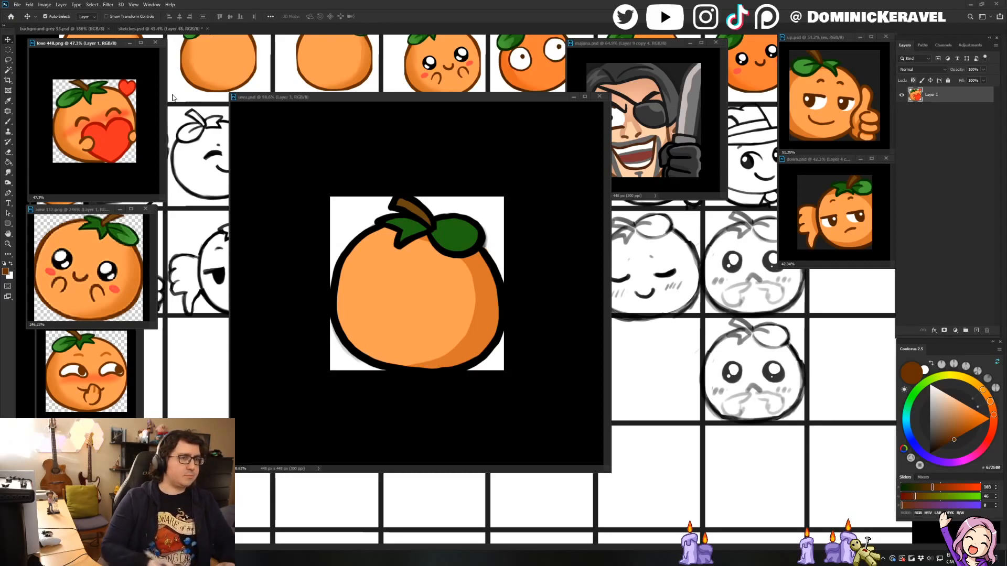
Shrink the love 448.png window slightly, fit it above the smiling reference emote, and return to uwu.psd with the Brush ready.
left_click_drag(287, 98, 290, 105)
key("b")
mouse_move(59, 115)
left_mouse_down()
mouse_move(85, 114)
mouse_move(57, 123)
left_mouse_up()
left_click(34, 121, "alt")
key("v")
left_click_drag(157, 205, 157, 195)
left_click(168, 201)
left_click(163, 199)
left_click_drag(160, 38, 152, 74)
key("e")
key("b")
left_click(387, 251)
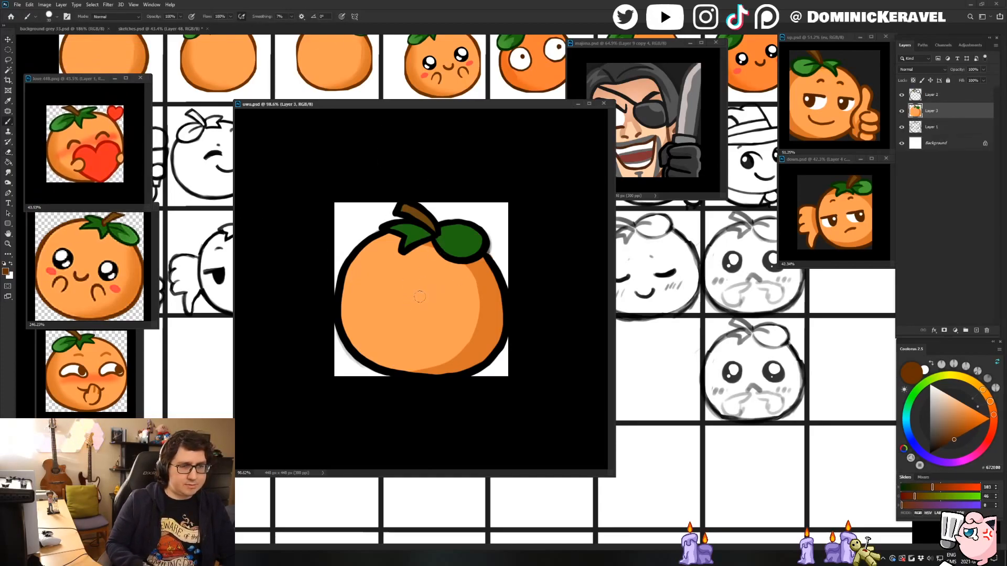
Try painting two dark brown U-shaped closed eyes directly on the orange's flat colour layer, then undo them.
scroll(375, 278, "down", 2)
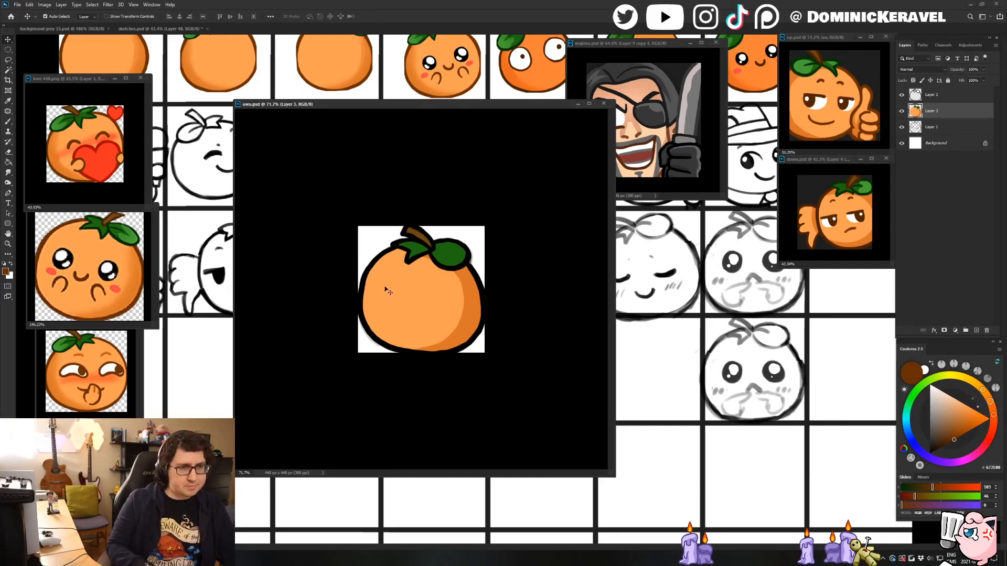
mouse_move(381, 277)
left_mouse_down()
mouse_move(390, 306)
mouse_move(404, 288)
mouse_move(384, 280)
mouse_move(450, 310)
mouse_move(461, 291)
mouse_move(453, 311)
mouse_move(456, 283)
left_mouse_up()
key("ctrl+z")
key("ctrl+z")
key("ctrl+z")
key("ctrl+z")
key("ctrl+z")
key("ctrl+z")
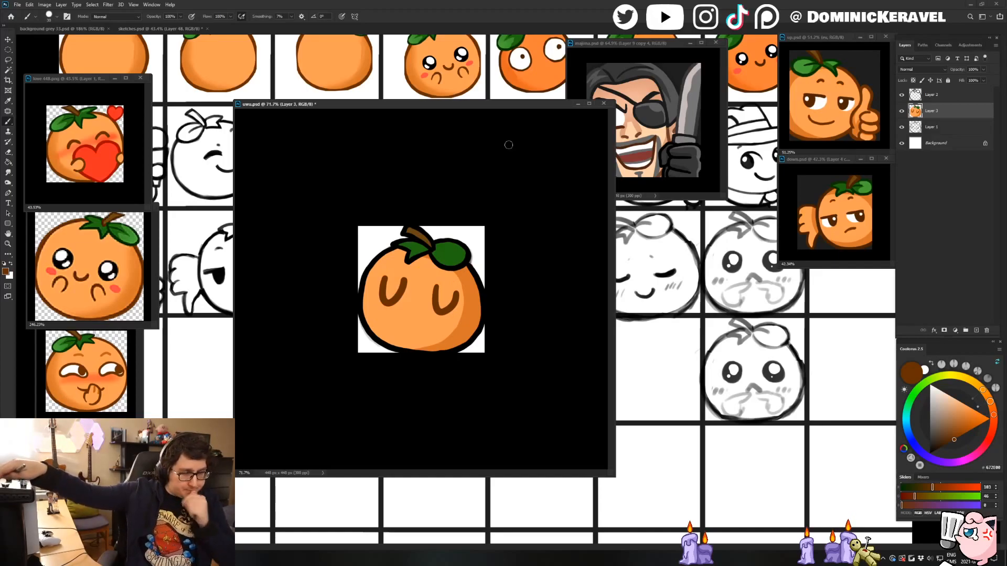
key("ctrl+z")
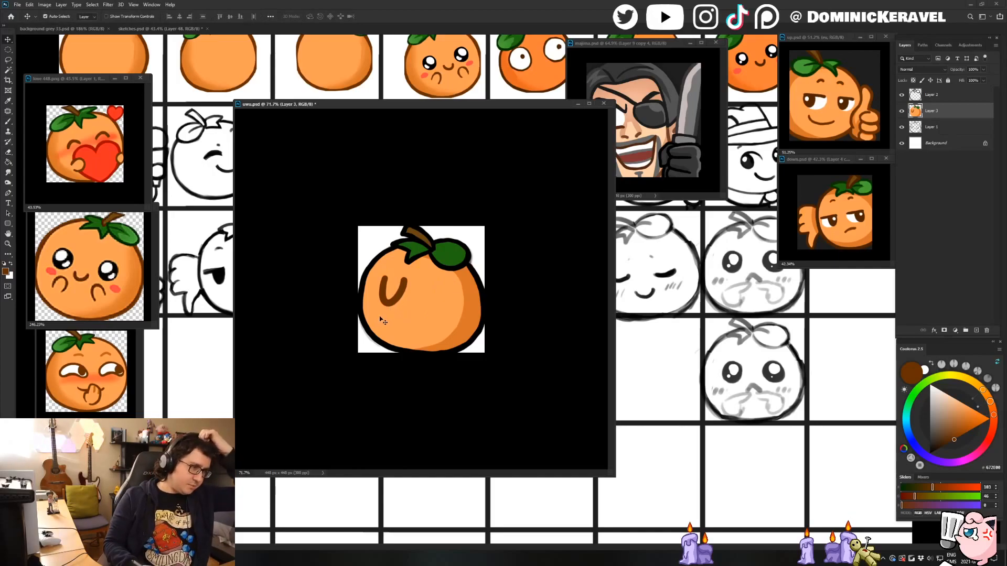
key("ctrl+z")
key("b")
mouse_move(385, 281)
left_mouse_down()
mouse_move(407, 293)
mouse_move(391, 303)
mouse_move(406, 298)
mouse_move(386, 290)
mouse_move(408, 290)
mouse_move(389, 303)
mouse_move(404, 304)
mouse_move(384, 299)
mouse_move(402, 293)
mouse_move(391, 308)
mouse_move(406, 290)
mouse_move(432, 303)
mouse_move(452, 297)
mouse_move(436, 317)
mouse_move(458, 292)
left_mouse_up()
key("ctrl+z")
key("ctrl+z")
key("ctrl+z")
key("ctrl+z")
key("ctrl+z")
key("ctrl+z")
key("ctrl+z")
key("ctrl+z")
key("ctrl+z")
key("e")
key("v")
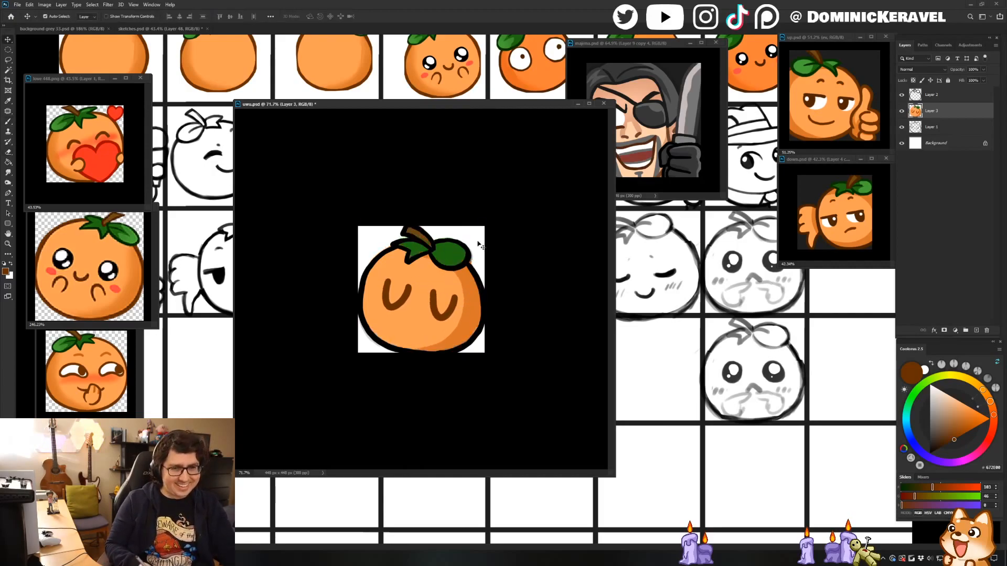
key("ctrl+z")
key("ctrl+z")
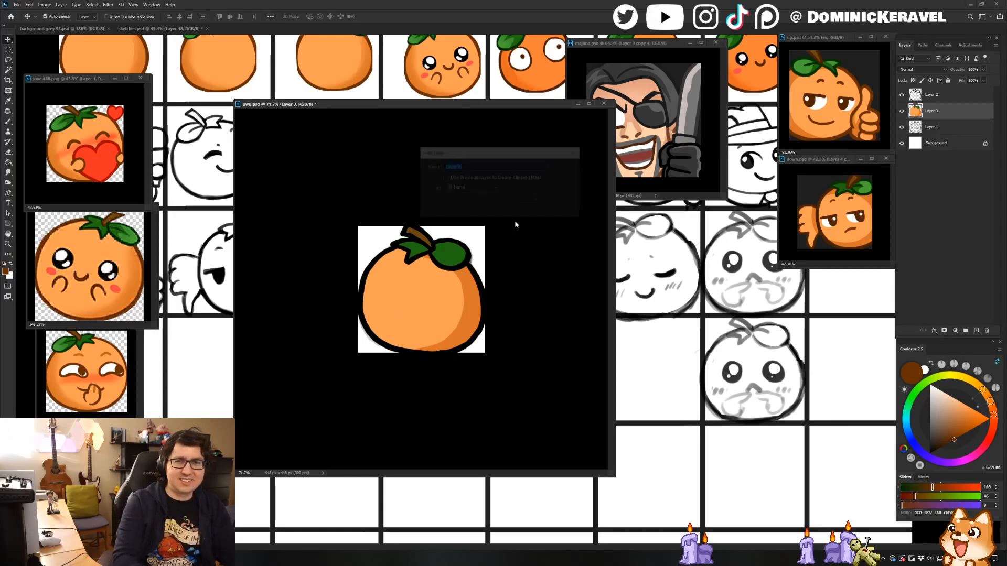
Add a new empty layer and place it at the top of the layer stack, above the line art.
key("ctrl+shift+alt+n")
left_click_drag(927, 112, 927, 94)
key("b")
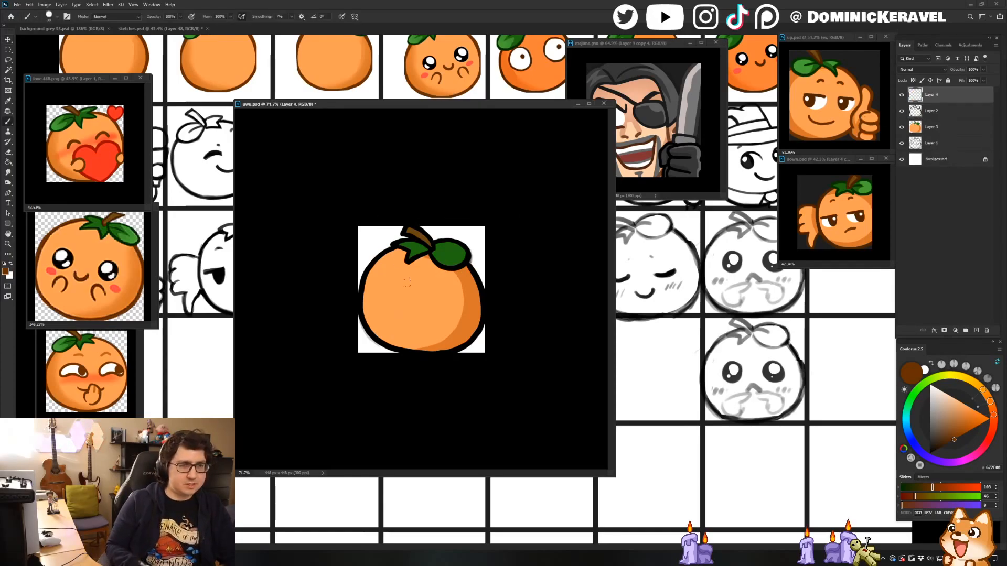
Try painting the dark brown U-shaped closed eyes on the new Layer 4, redoing strokes, then undo them.
mouse_move(382, 273)
left_mouse_down()
mouse_move(379, 306)
mouse_move(394, 305)
mouse_move(405, 282)
left_mouse_up()
key("ctrl+z")
key("ctrl+z")
key("ctrl+z")
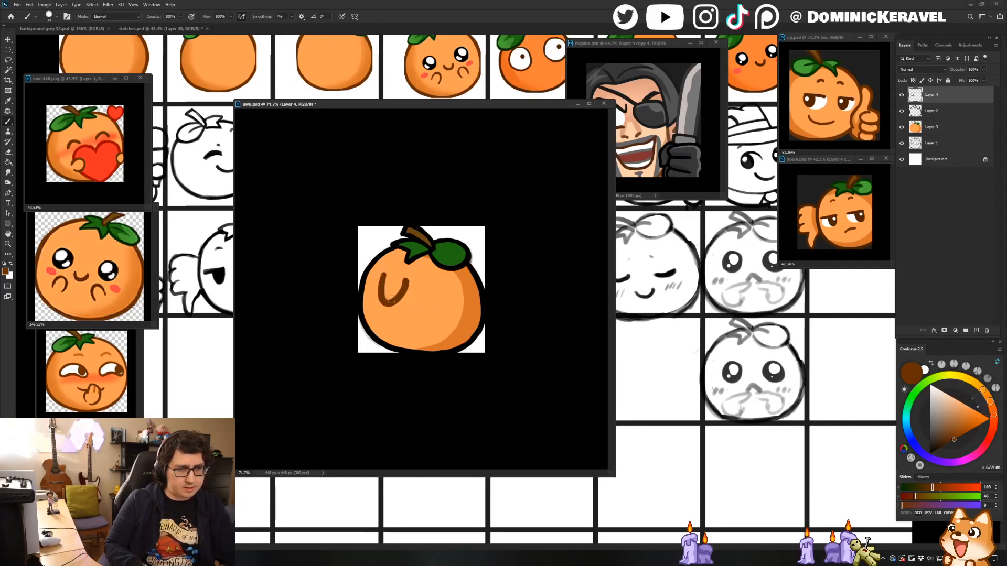
key("ctrl+z")
mouse_move(382, 273)
left_mouse_down()
mouse_move(404, 282)
mouse_move(394, 300)
mouse_move(408, 275)
mouse_move(383, 280)
mouse_move(405, 283)
mouse_move(385, 300)
mouse_move(453, 289)
mouse_move(446, 305)
left_mouse_up()
key("ctrl+z")
key("ctrl+z")
key("ctrl+z")
key("ctrl+z")
key("ctrl+z")
key("ctrl+z")
key("ctrl+z")
key("ctrl+z")
key("ctrl+z")
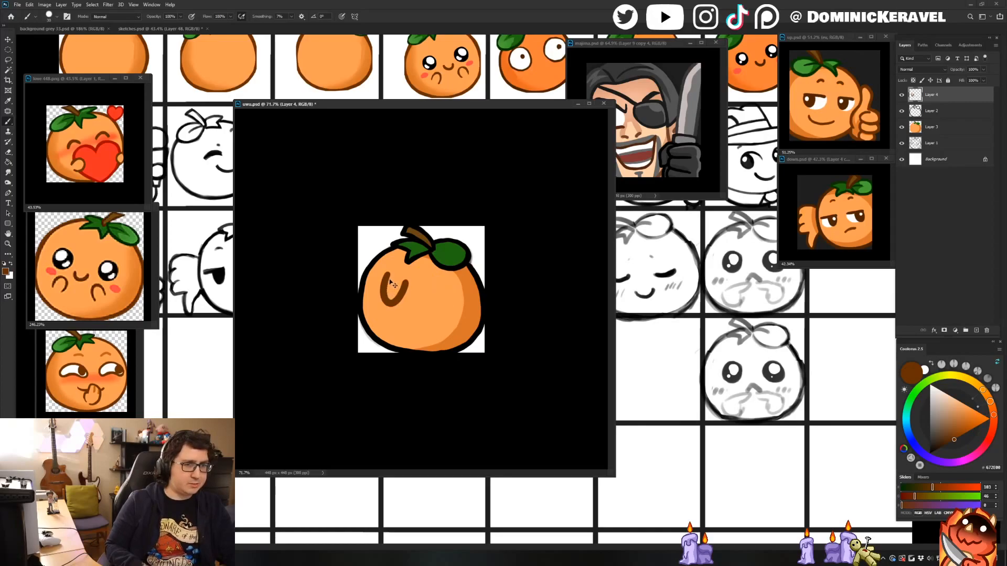
key("ctrl+z")
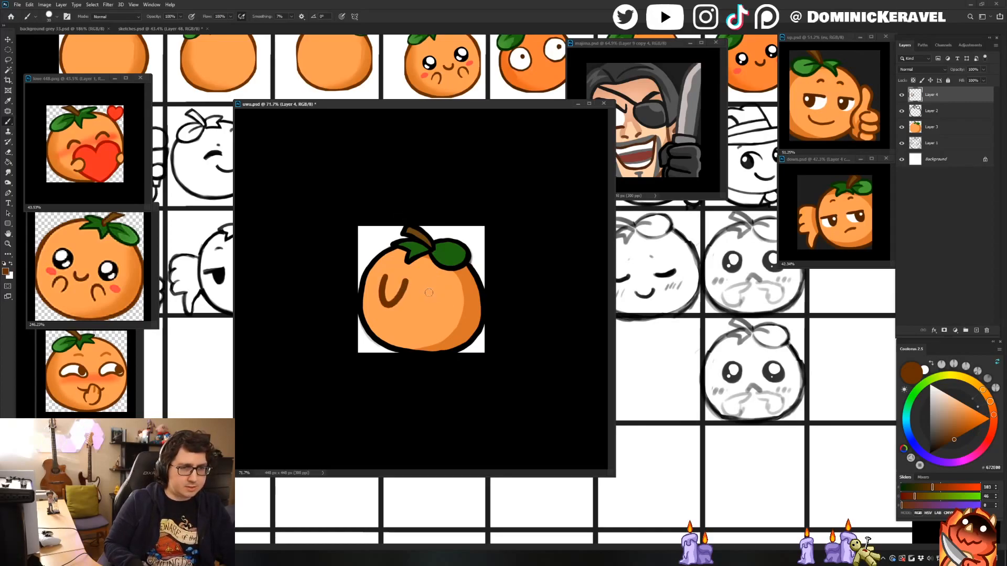
left_click_drag(428, 284, 449, 290)
key("ctrl+z")
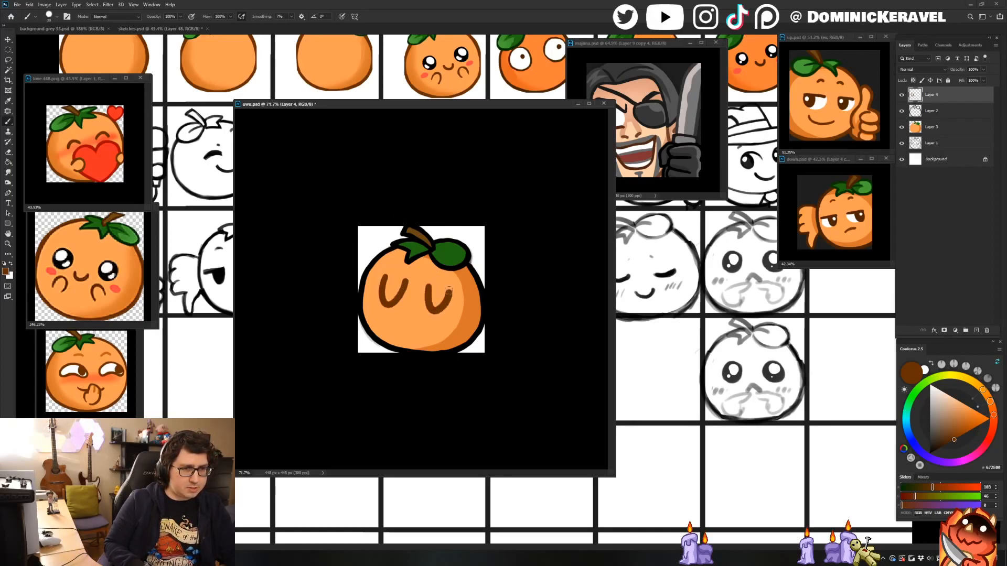
key("v")
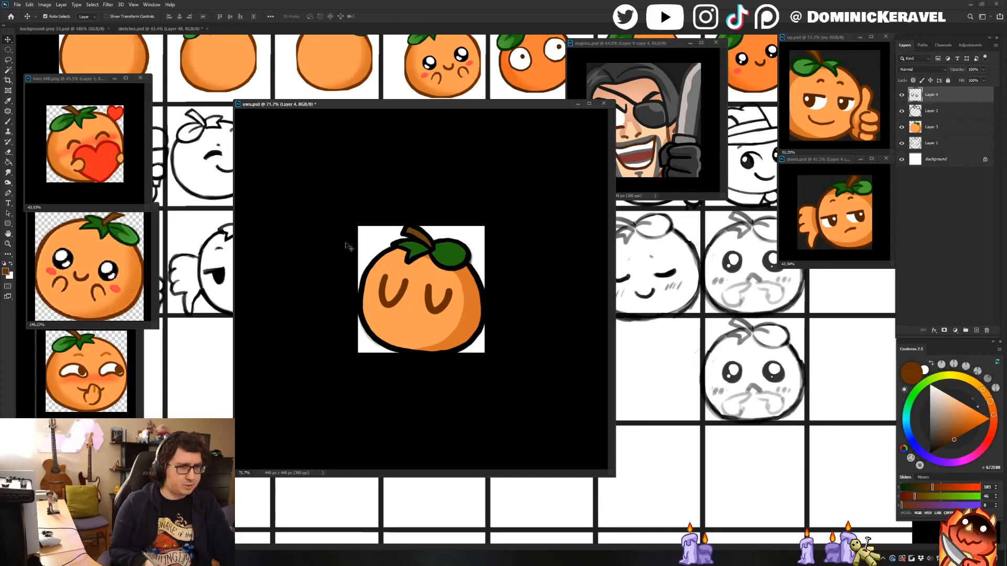
key("ctrl+z")
key("ctrl+z")
key("b")
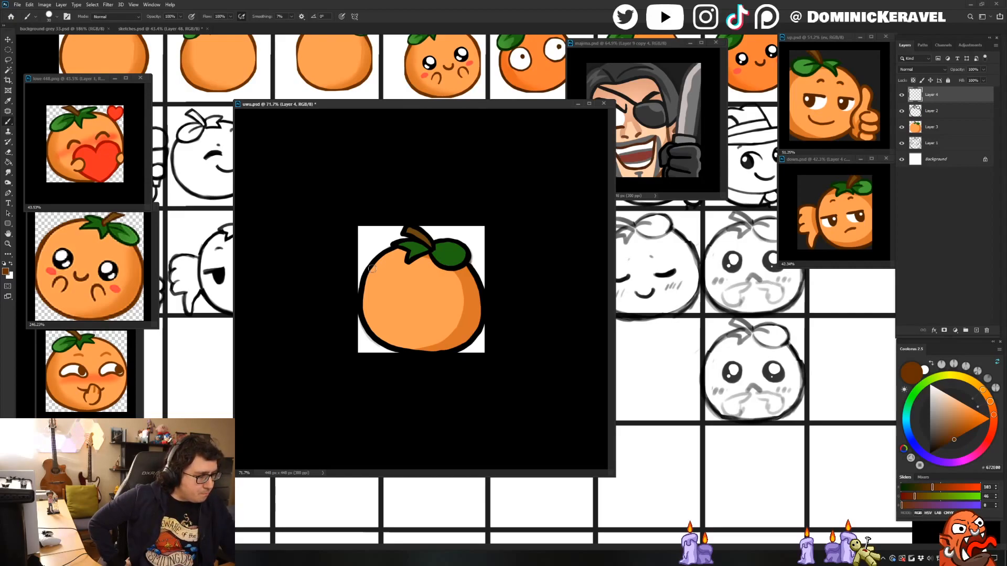
Hide the empty Layer 4 and the flat colour Layer 3, and select the sketch on Layer 1.
left_click_drag(386, 105, 386, 98)
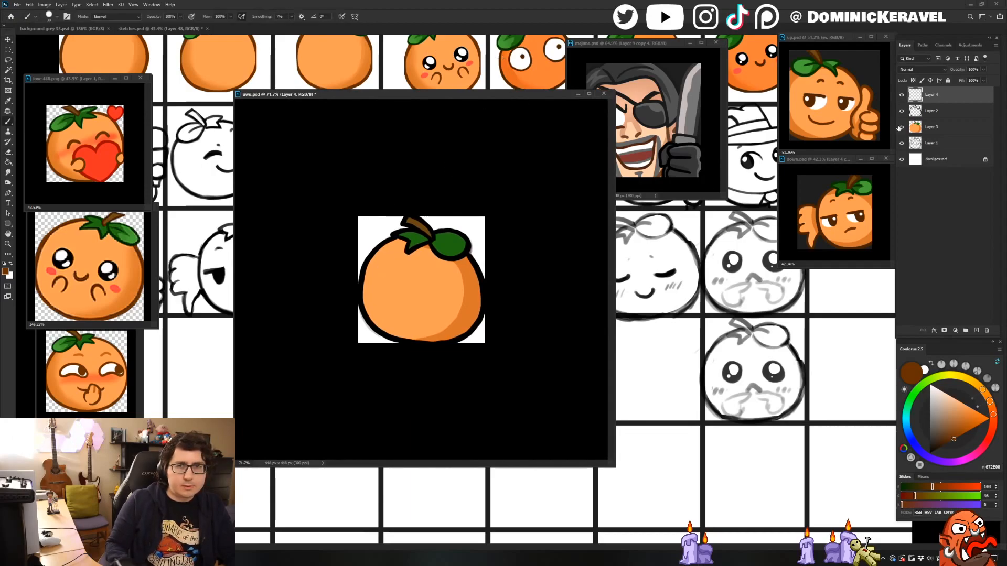
left_click(901, 95)
left_click(901, 111)
left_click(902, 111)
left_click(901, 127)
left_click(903, 143)
left_click(936, 143)
Lasso the sketched face on Layer 1, hide that layer, paste the face onto a new layer and place it beneath the line art.
key("l")
mouse_move(379, 264)
left_mouse_down()
mouse_move(366, 295)
mouse_move(378, 310)
mouse_move(449, 328)
mouse_move(468, 322)
mouse_move(470, 283)
mouse_move(453, 267)
mouse_move(422, 262)
mouse_move(446, 267)
left_mouse_up()
left_click(902, 143)
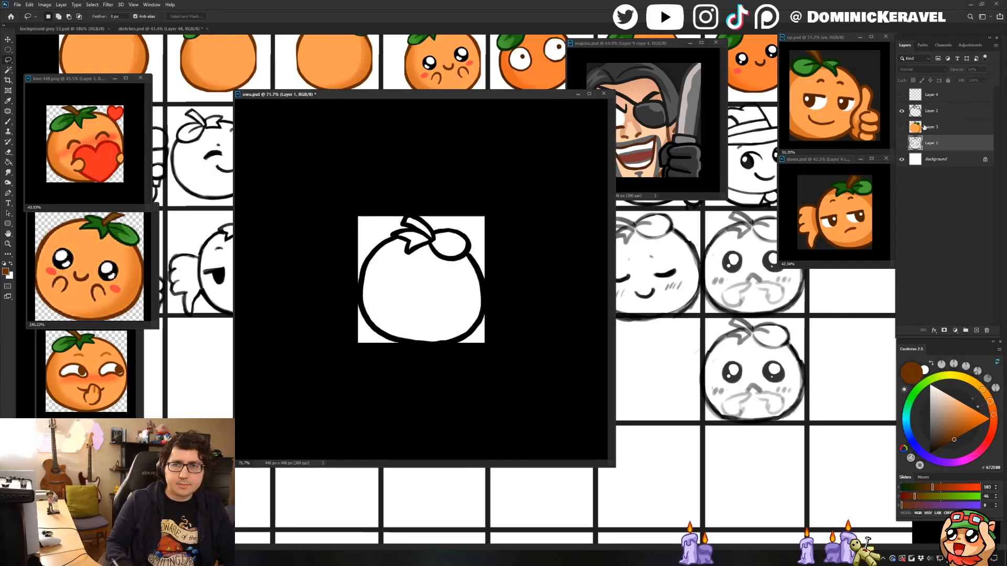
left_click(929, 115)
key("ctrl+v")
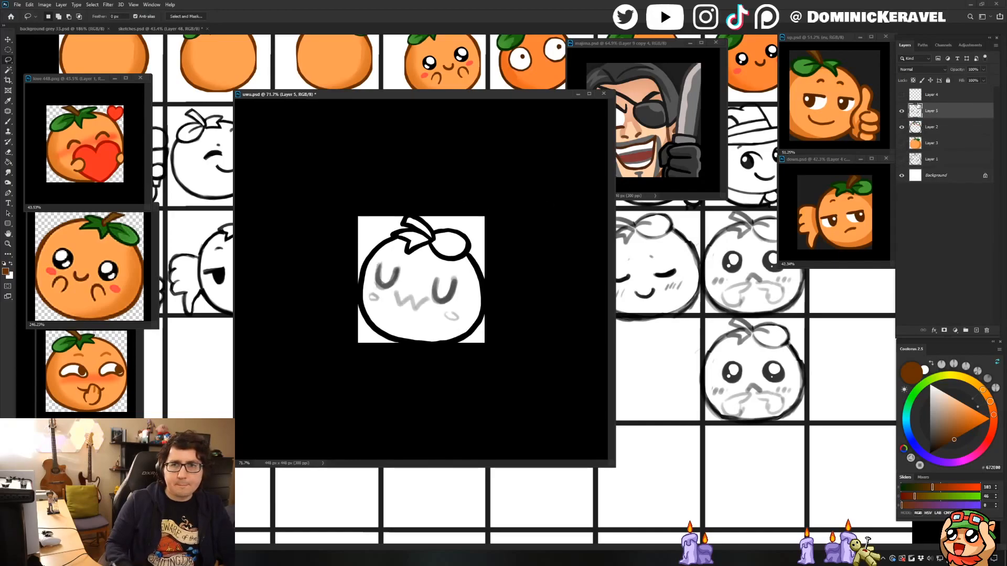
left_click_drag(931, 129, 931, 111)
key("v")
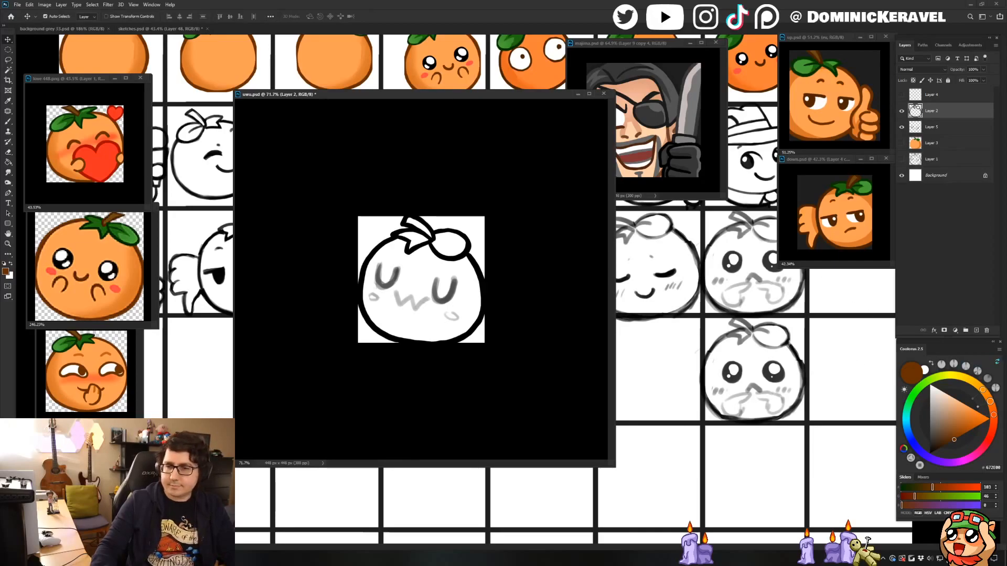
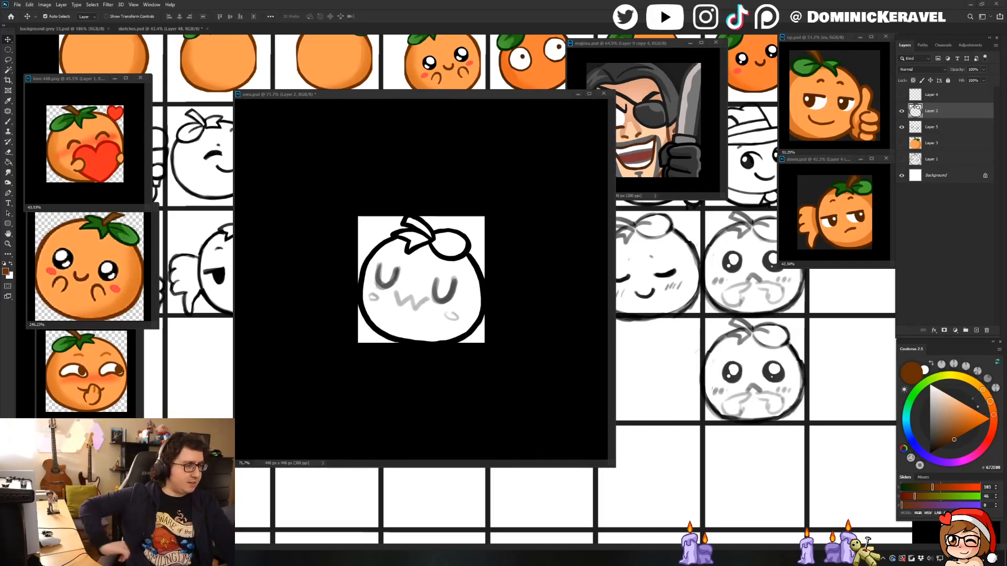
Sample the outline's black and ink both U-shaped closed eyes over the sketch on the line art layer.
left_click_drag(356, 95, 348, 94)
key("b")
scroll(430, 343, "up", 2)
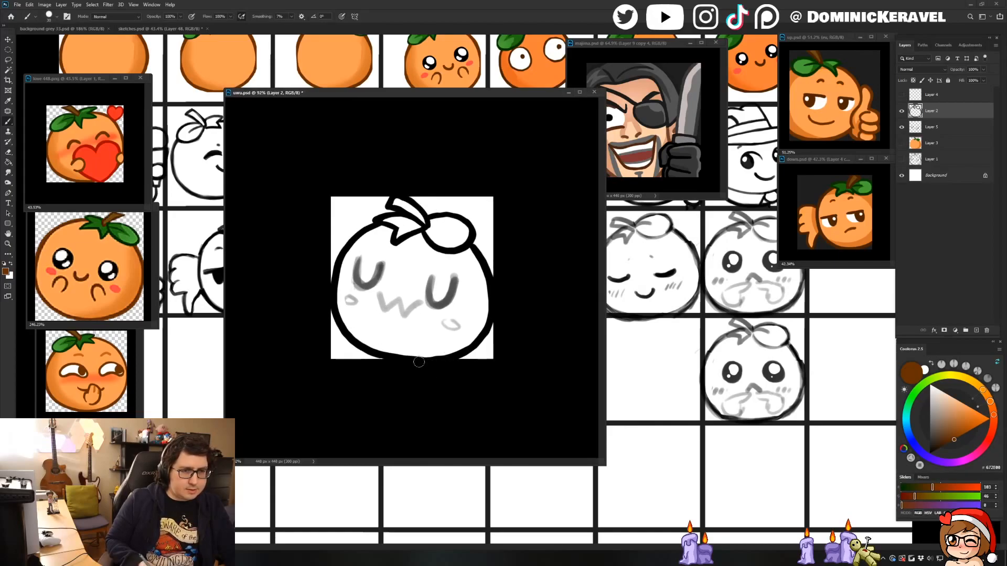
left_click(420, 359, "alt")
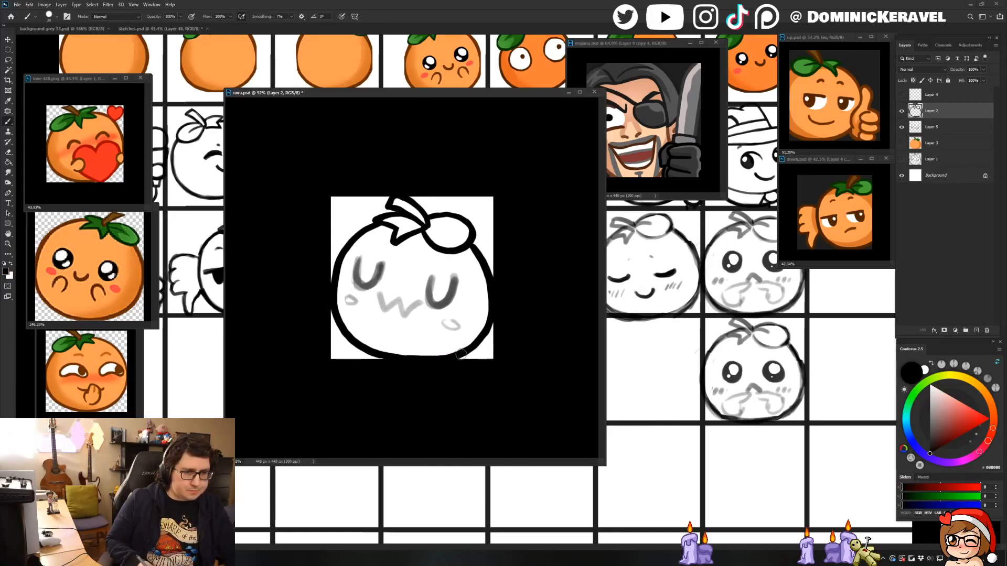
key("v")
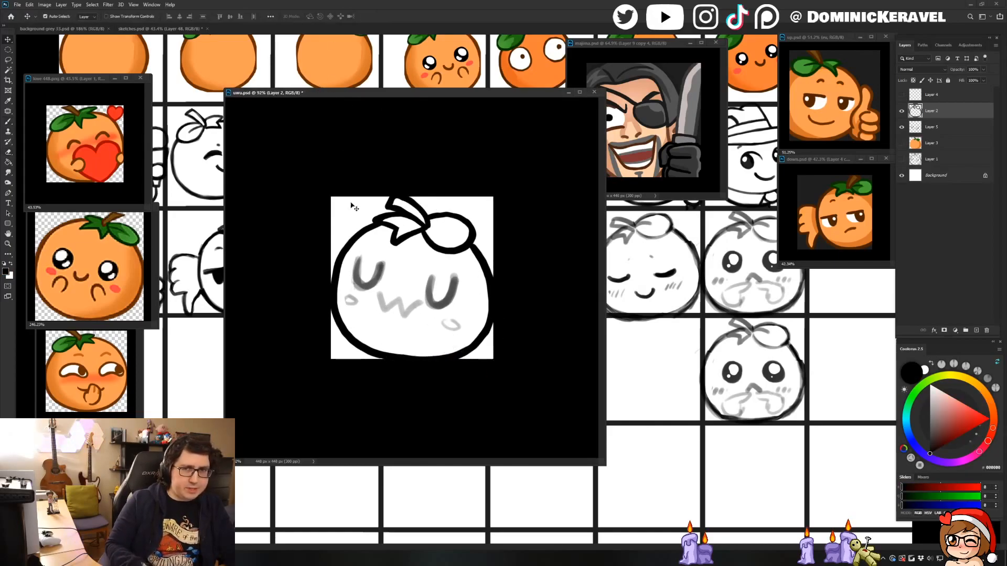
key("b")
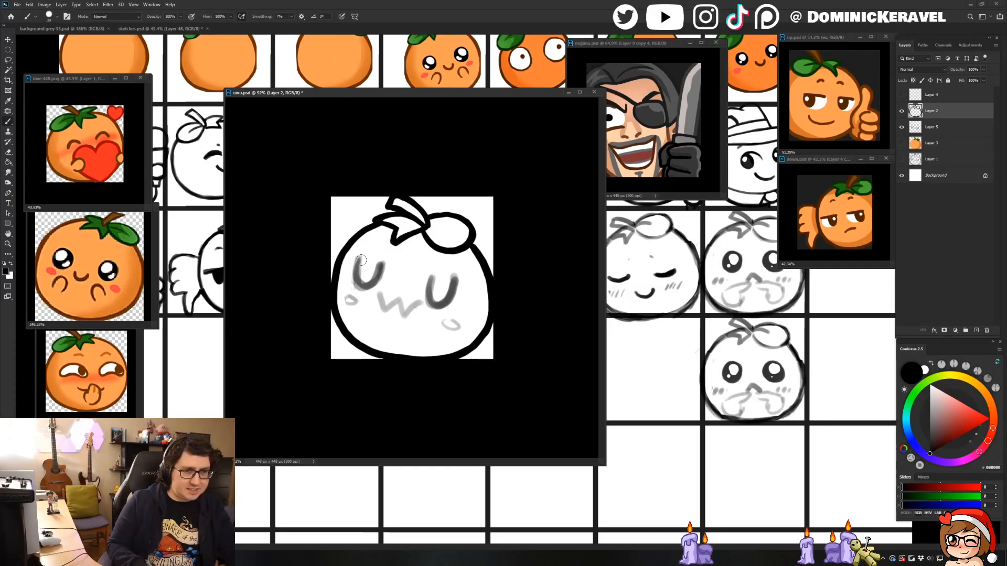
mouse_move(360, 258)
left_mouse_down()
mouse_move(382, 265)
mouse_move(373, 283)
mouse_move(356, 277)
mouse_move(382, 263)
mouse_move(359, 282)
mouse_move(357, 262)
mouse_move(357, 280)
mouse_move(369, 284)
mouse_move(381, 265)
mouse_move(432, 280)
mouse_move(436, 305)
mouse_move(454, 283)
left_mouse_up()
key("ctrl+z")
key("ctrl+z")
key("ctrl+z")
key("ctrl+z")
key("ctrl+z")
key("e")
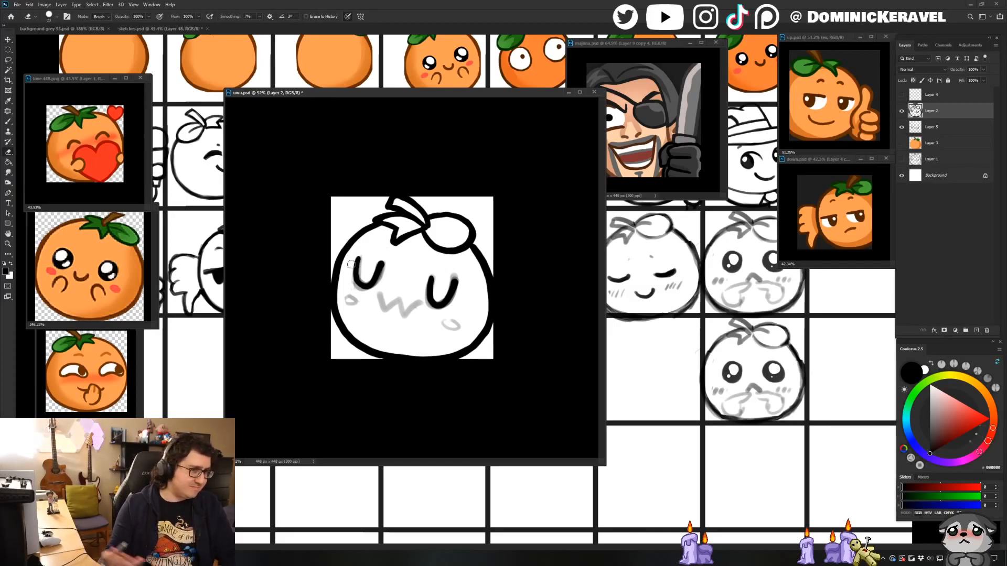
Ink the wavy W-shaped mouth in black over the sketch between the eyes, redoing strokes as needed.
key("b")
mouse_move(379, 291)
left_mouse_down()
mouse_move(385, 310)
mouse_move(402, 301)
mouse_move(407, 315)
left_mouse_up()
key("ctrl+z")
key("ctrl+z")
key("ctrl+z")
key("ctrl+z")
key("ctrl+z")
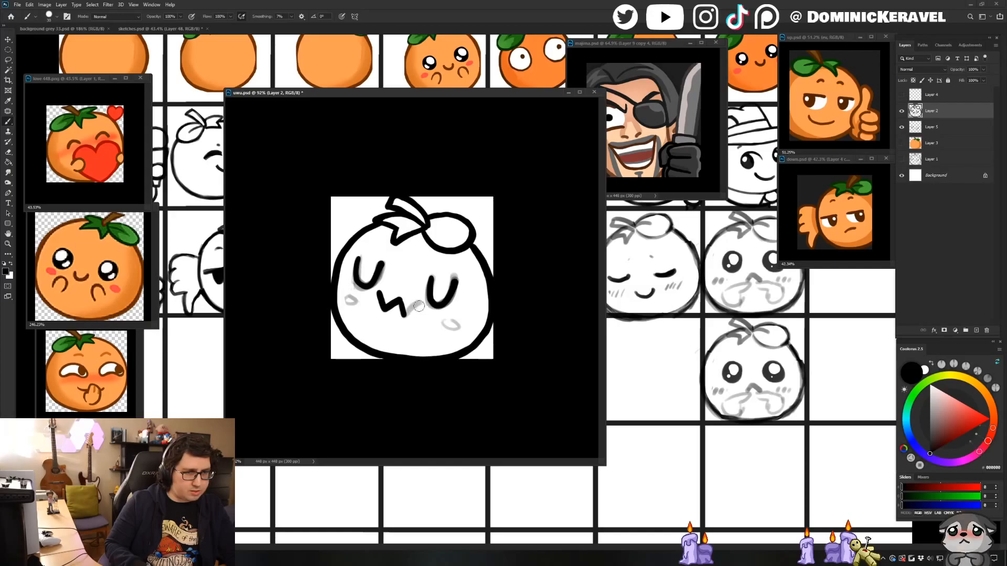
key("v")
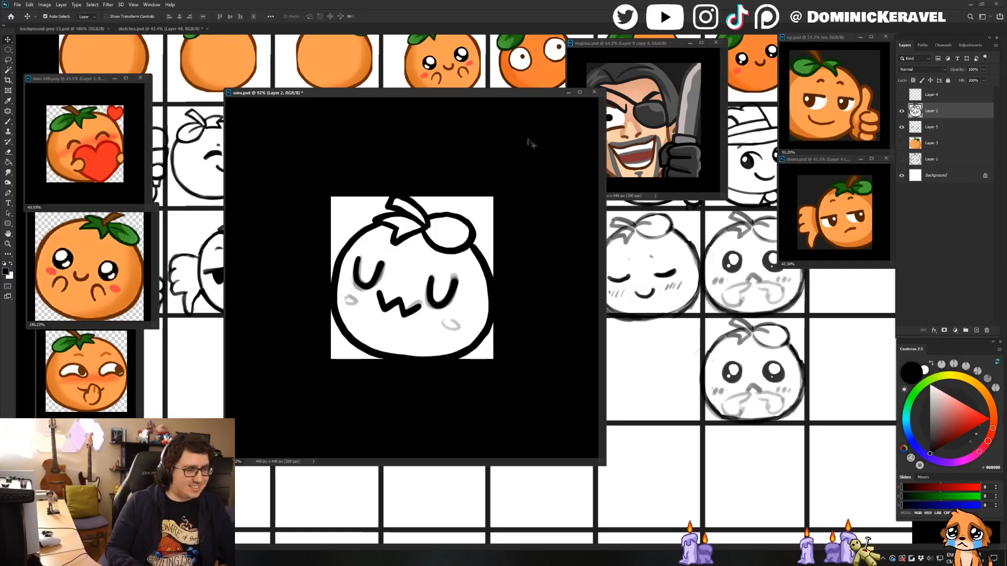
key("e")
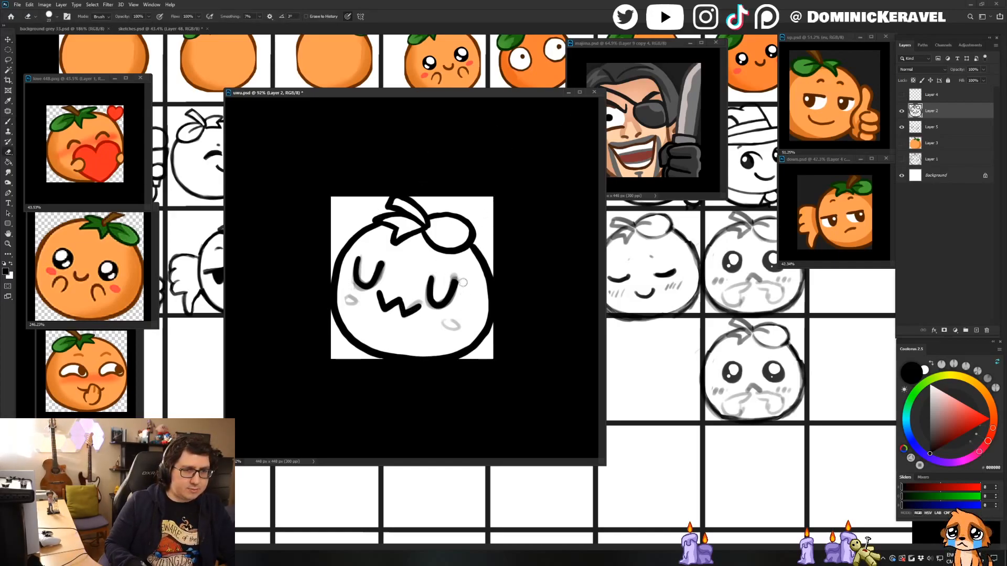
key("b")
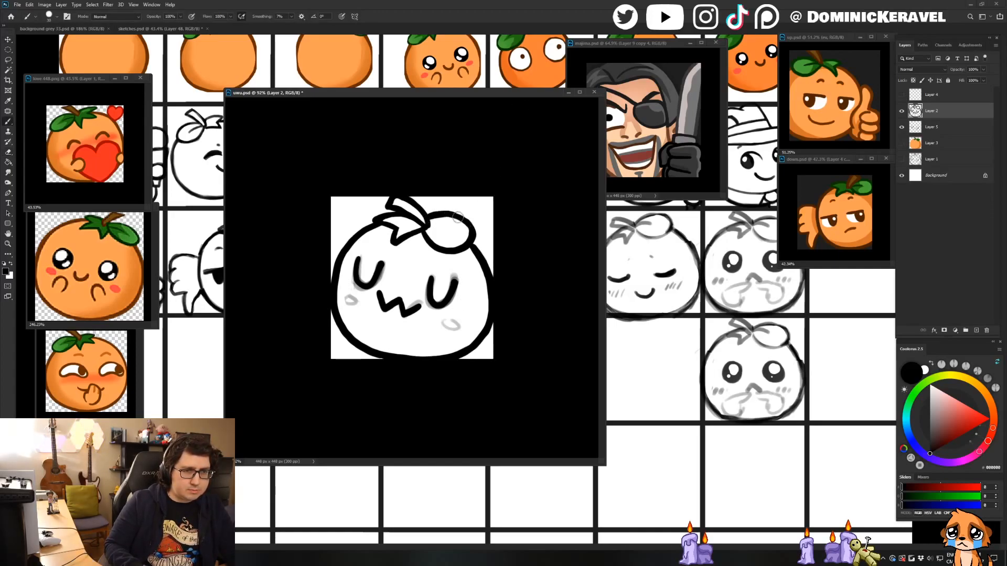
key("v")
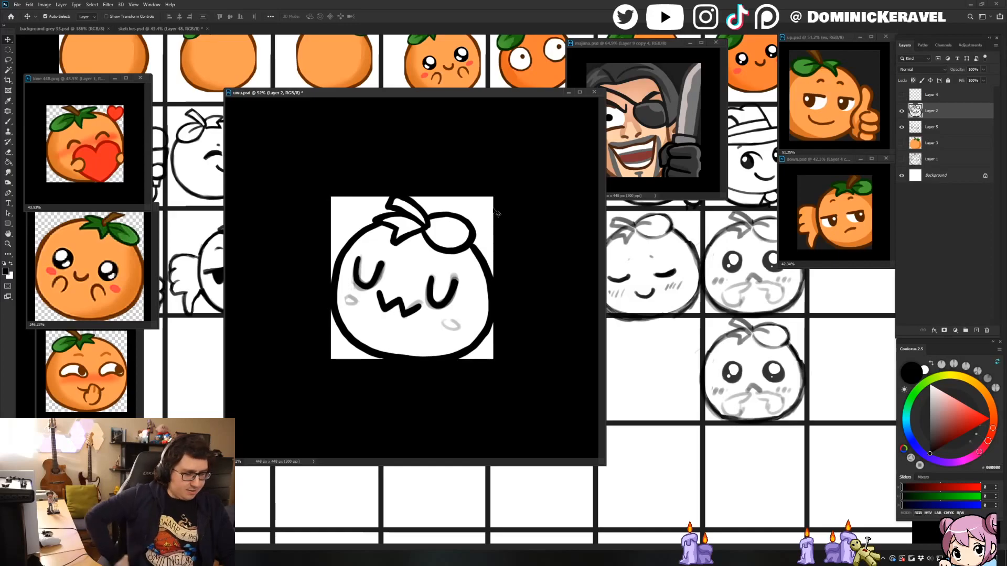
Move the uwu.psd window closer to the reference emotes and sample the light orange body colour from the smiling reference.
left_click_drag(397, 92, 348, 113)
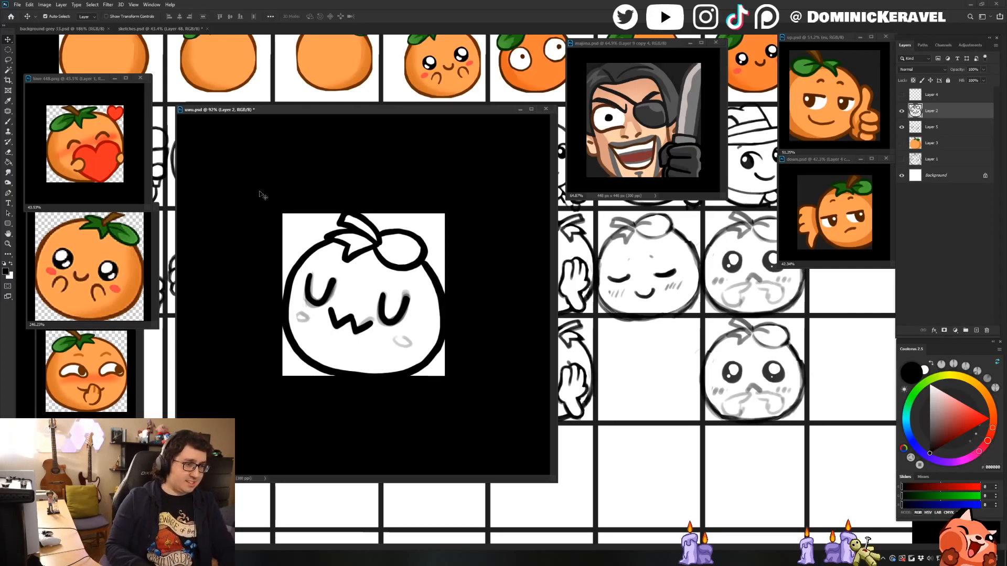
left_click_drag(265, 110, 267, 109)
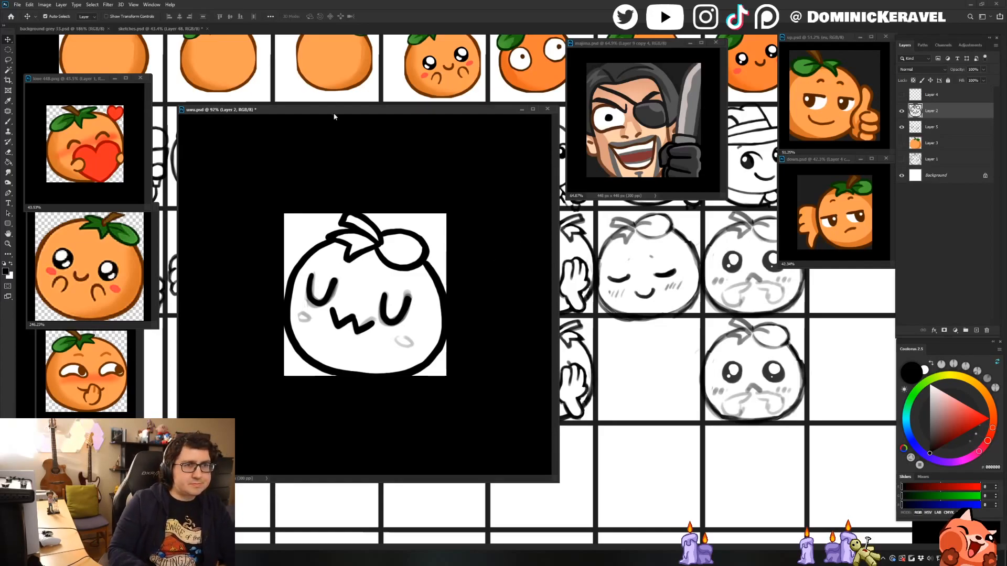
left_click_drag(333, 111, 349, 115)
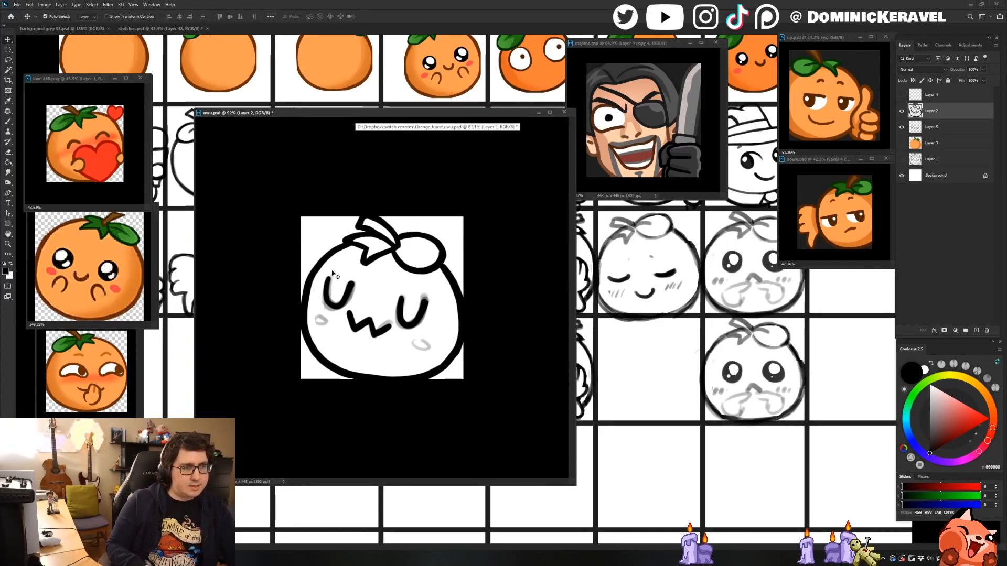
key("b")
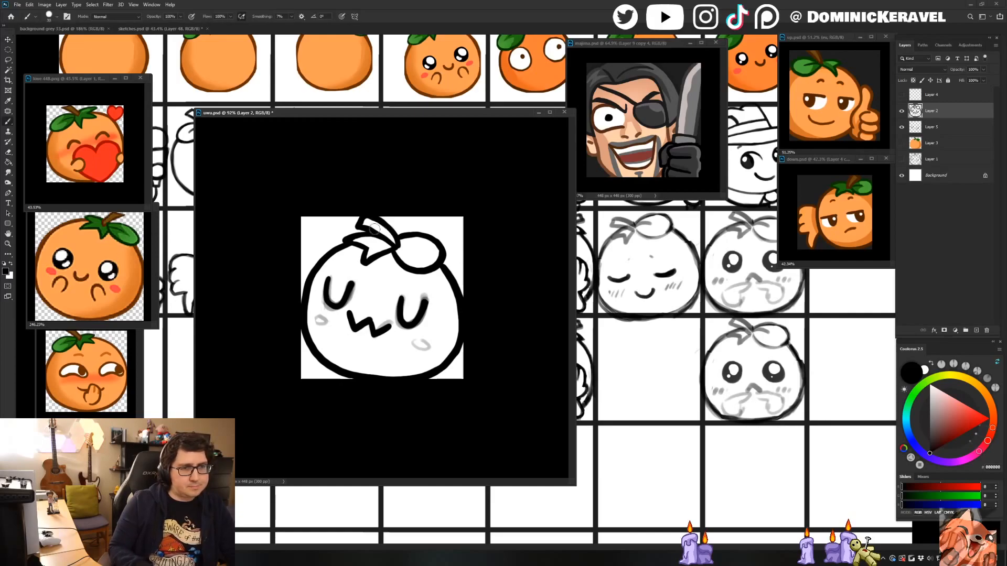
left_click(104, 258, "alt")
key("v")
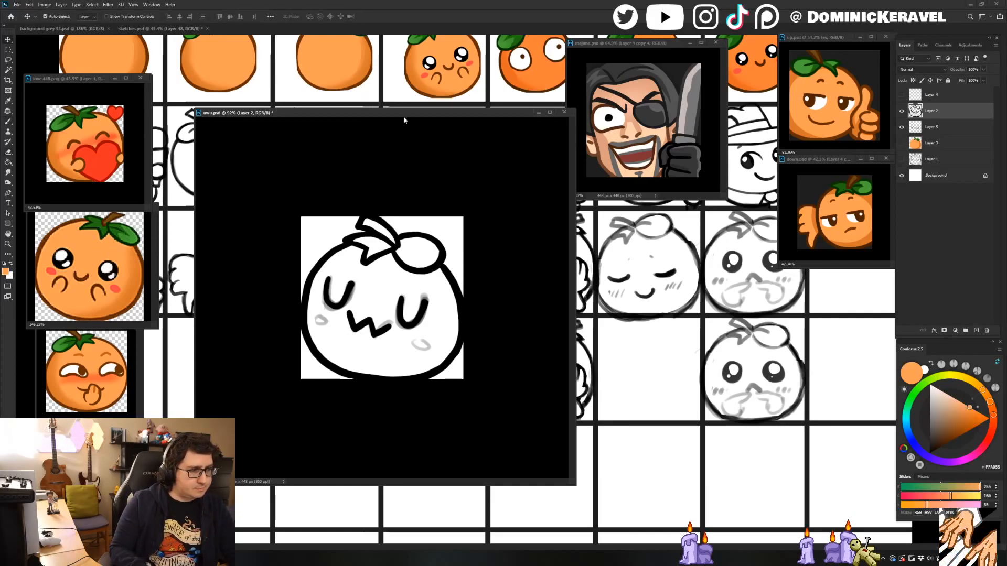
Select the pasted face sketch on Layer 5 and hide it so only the inked line art shows.
left_click_drag(410, 115, 417, 114)
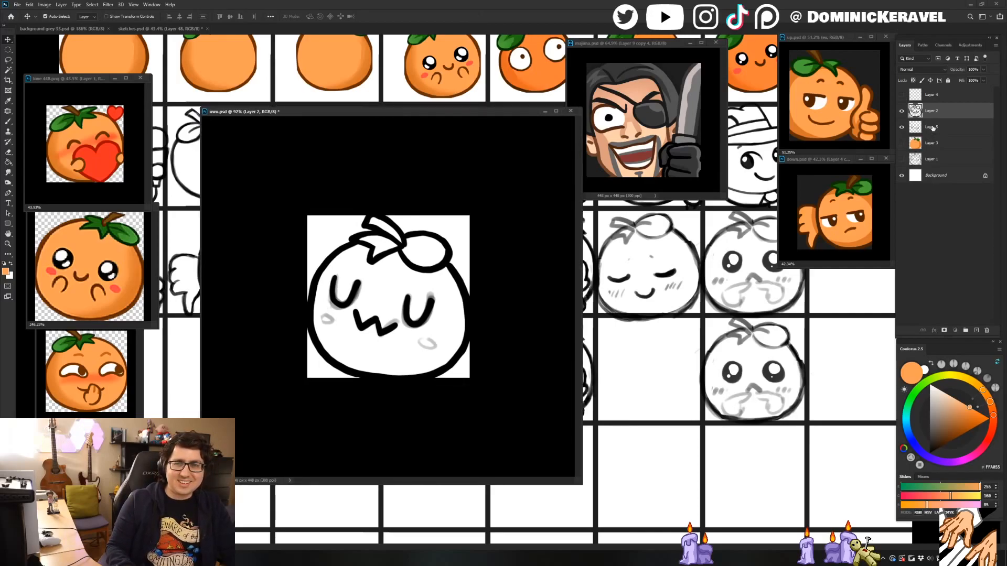
left_click(932, 127)
left_click(902, 127)
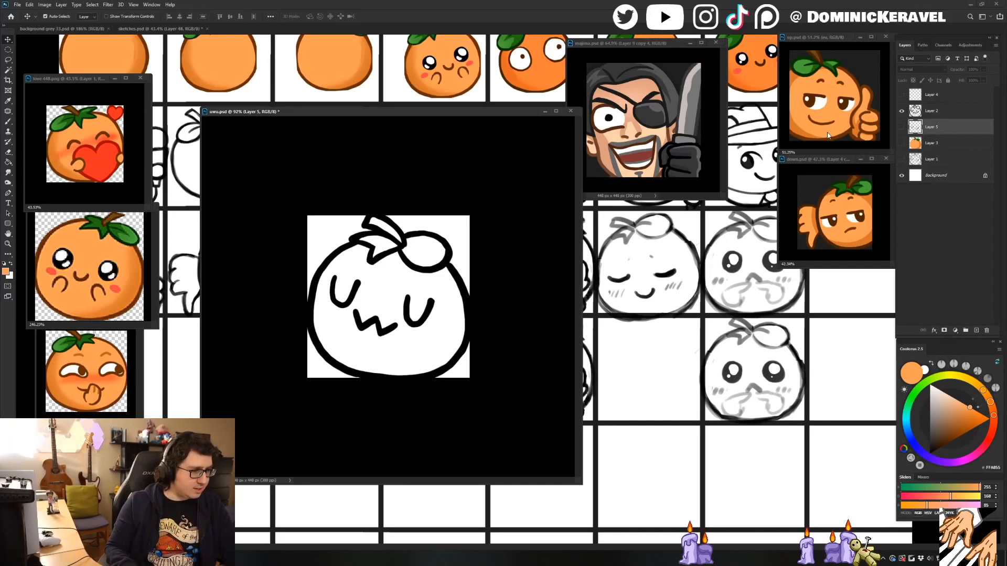
Show the coloured body layer, Layer 3, and sample the brown outline colour from the heart-hugging reference emote.
left_click(949, 148)
left_click(901, 143)
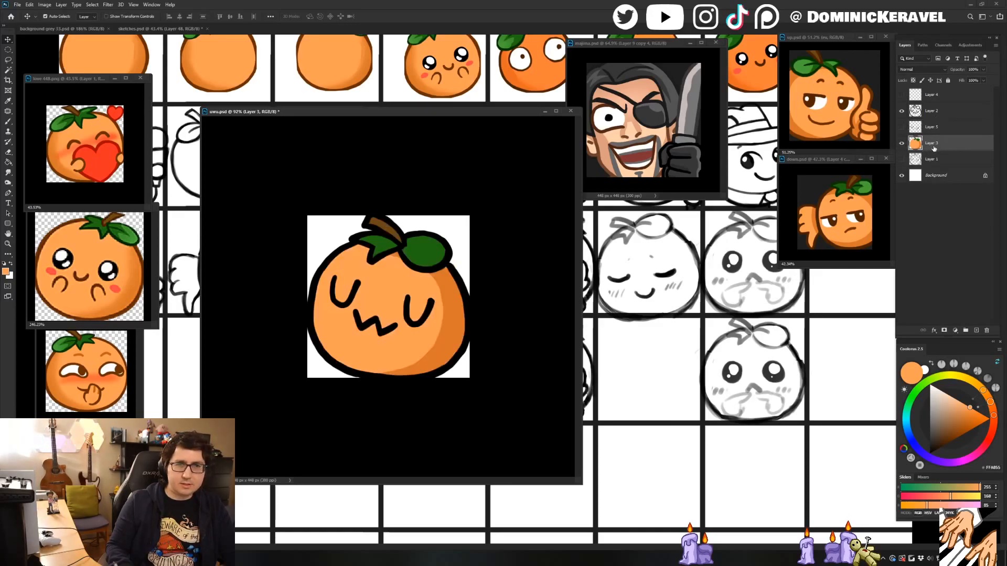
left_click(60, 144)
scroll(60, 144, "up", 7)
key("b")
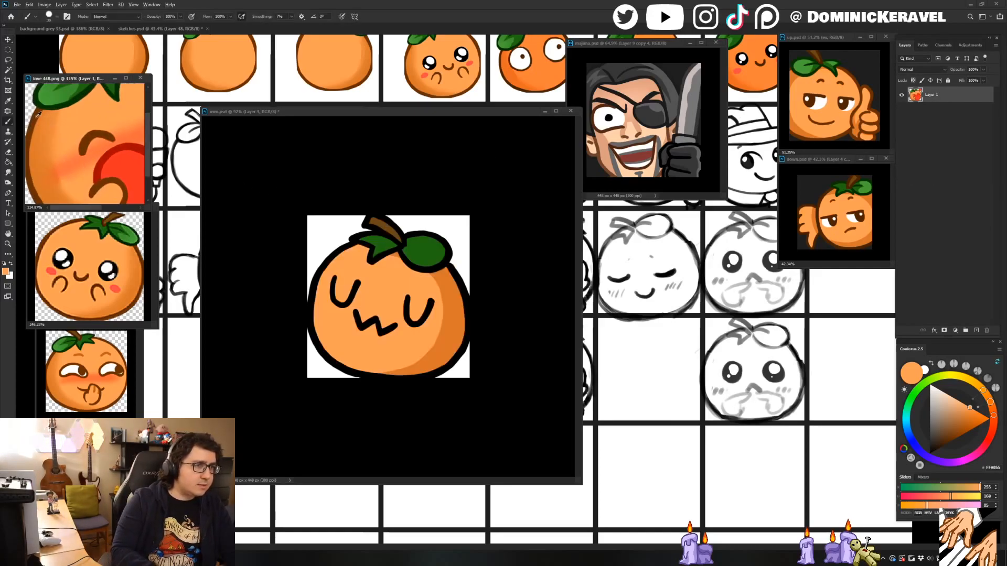
left_click(38, 114, "alt")
scroll(38, 115, "down", 8)
key("v")
left_click(442, 243)
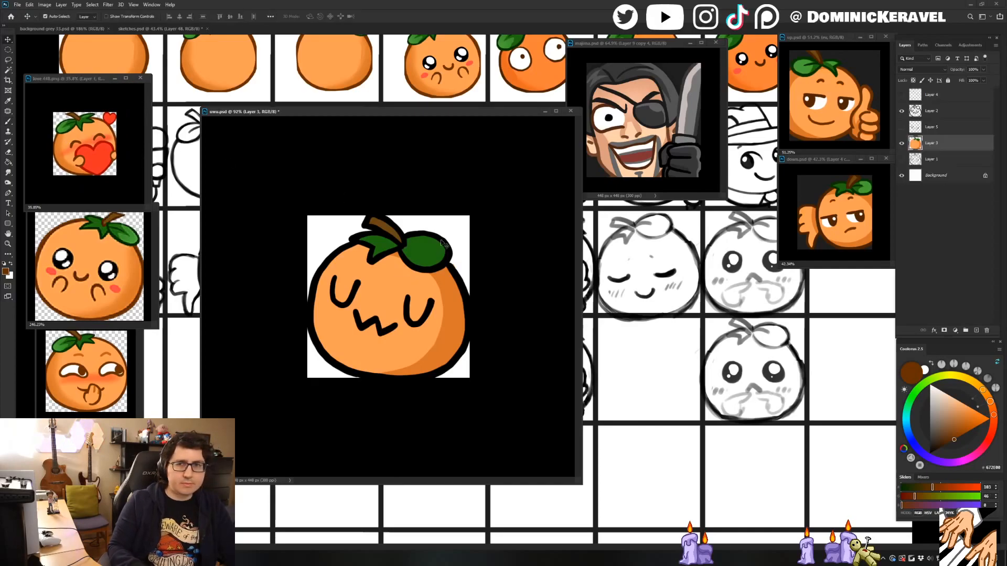
Lock the transparent pixels of the line art on Layer 2 and fill the orange's outline with the sampled brown, #672E00.
left_click(944, 112)
left_click(921, 81)
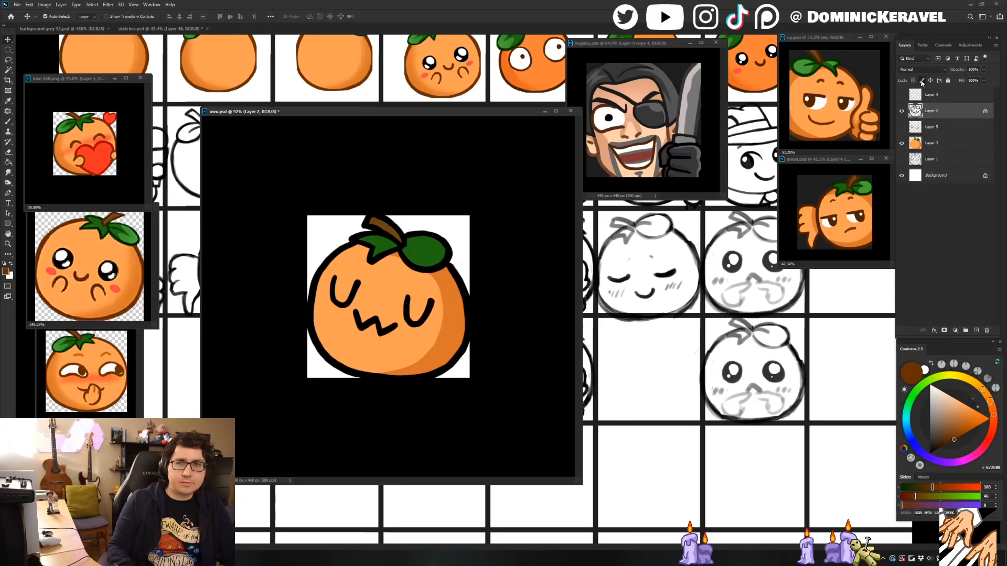
key("g")
left_click(322, 269)
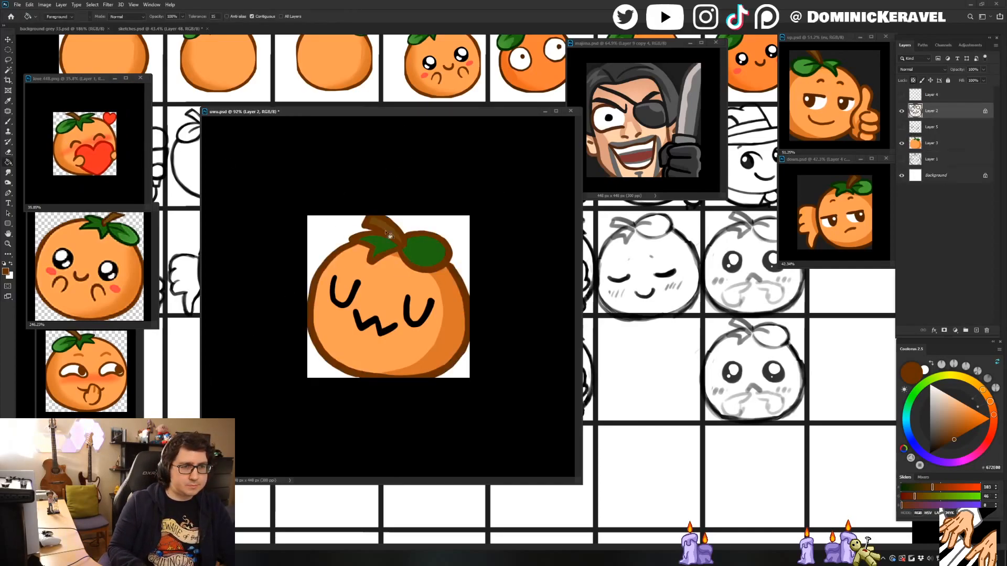
Sample a darker brown, #502400, from the thumbs-down reference and fill both closed eyes and the wavy mouth with it.
key("b")
left_click(833, 219, "alt")
key("g")
left_click(430, 307)
left_click(357, 293)
left_click(379, 326)
key("v")
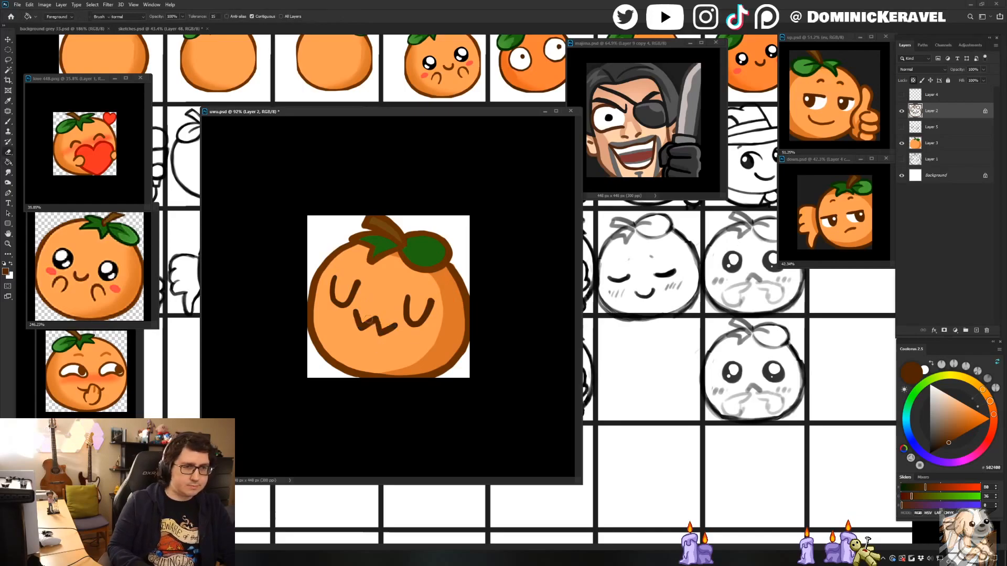
Sample the blush red from the smiling reference and paint a small oval on each cheek on Layer 2.
key("b")
left_click(118, 286, "alt")
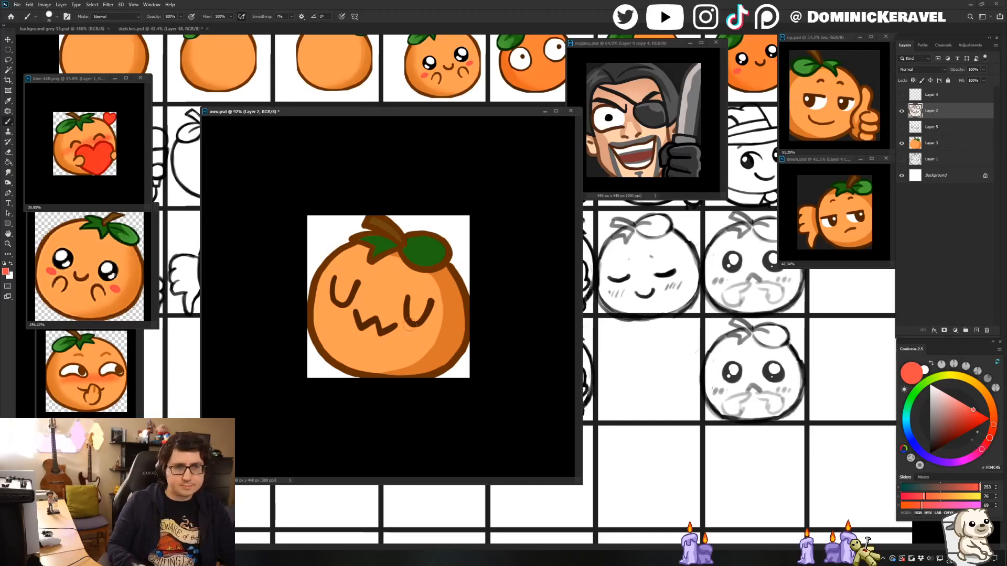
left_click_drag(423, 339, 428, 342)
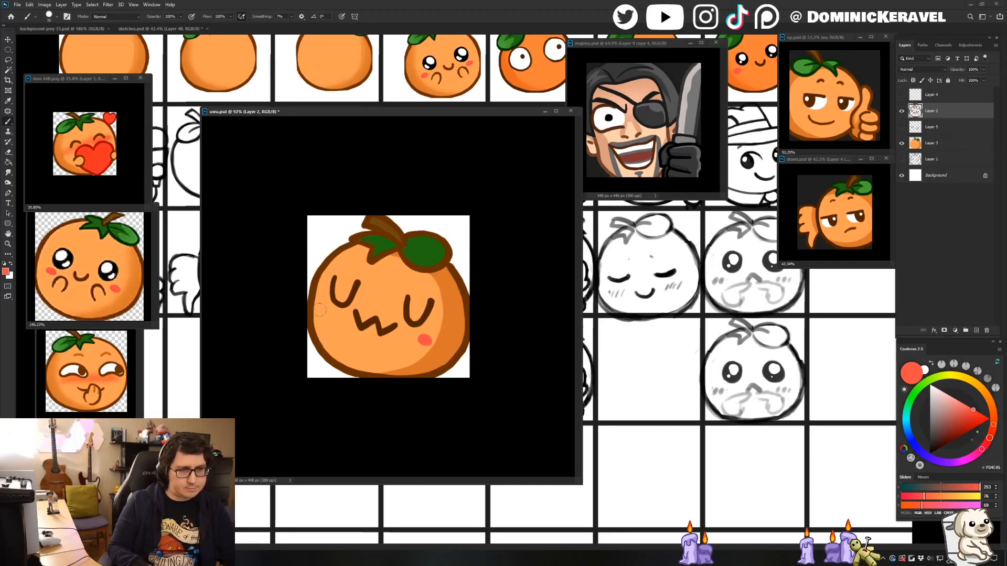
left_click_drag(327, 311, 322, 313)
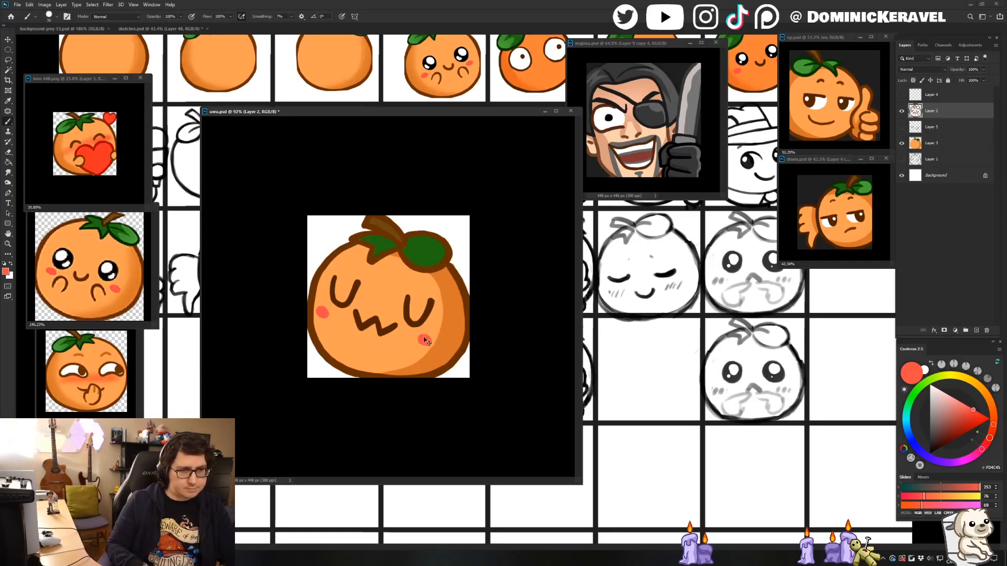
Lasso the blush oval under the right eye, nudge it slightly upward and deselect it.
key("l")
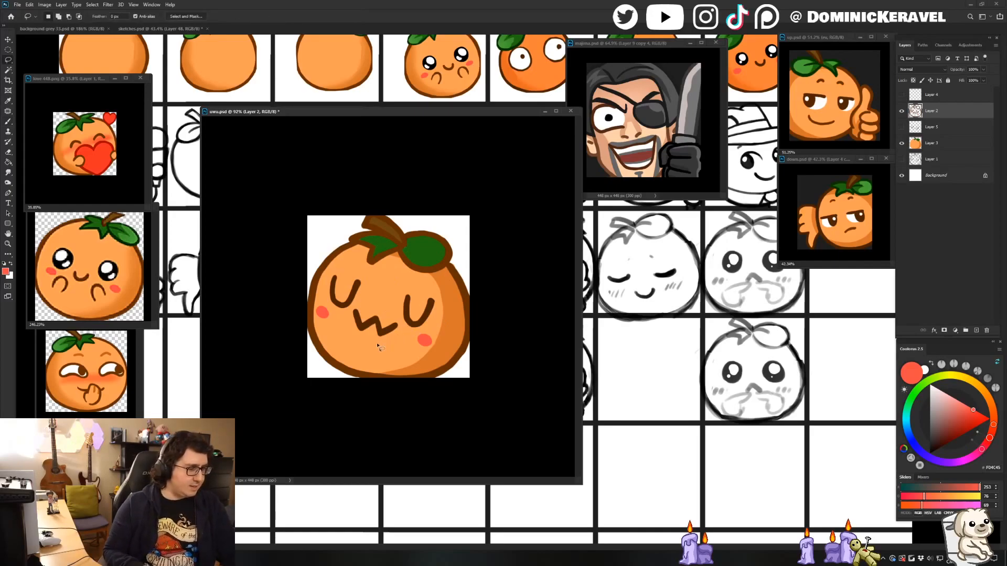
left_click_drag(431, 333, 422, 342)
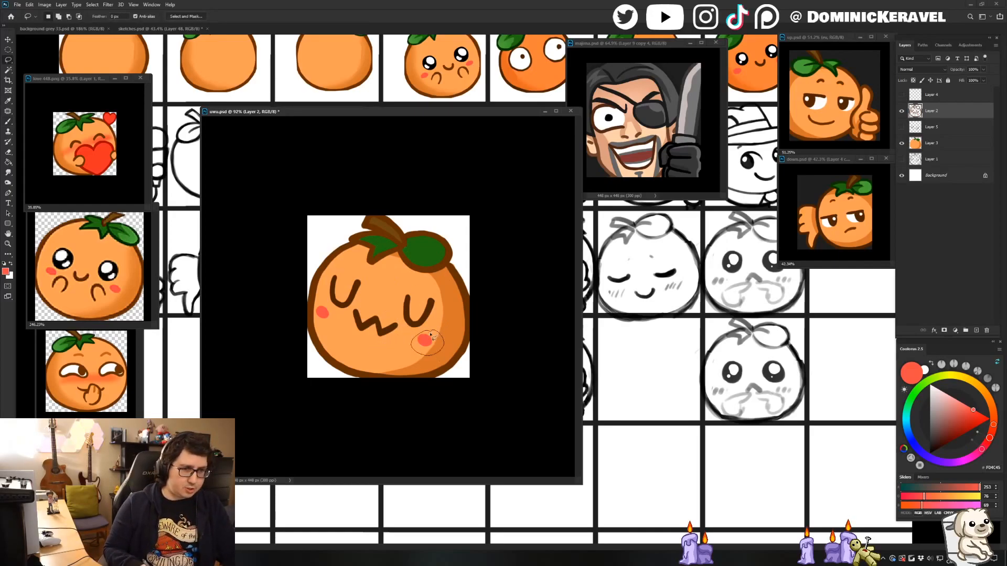
key("ctrl+d")
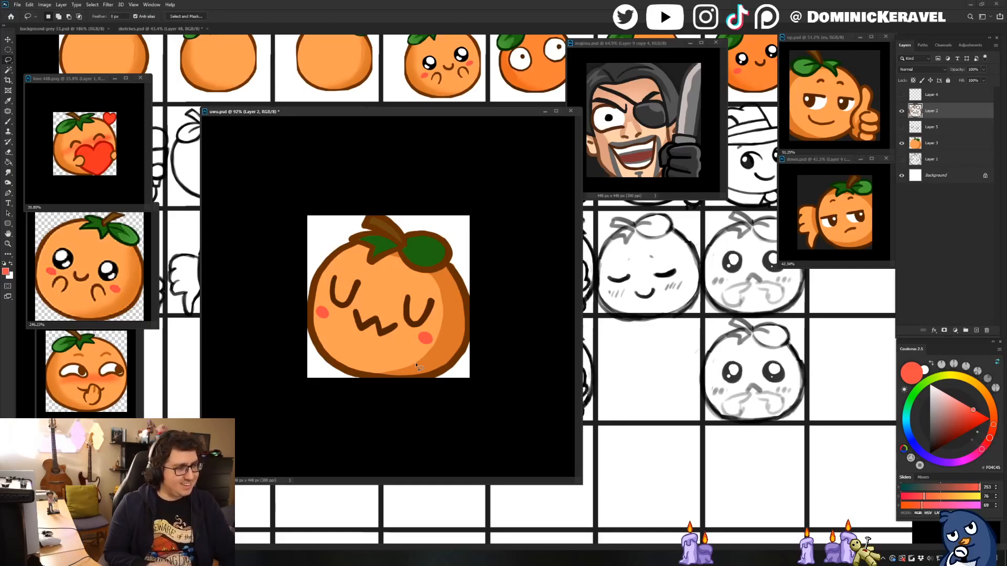
Reposition the uwu.psd window between the reference emotes.
left_click_drag(342, 111, 305, 108)
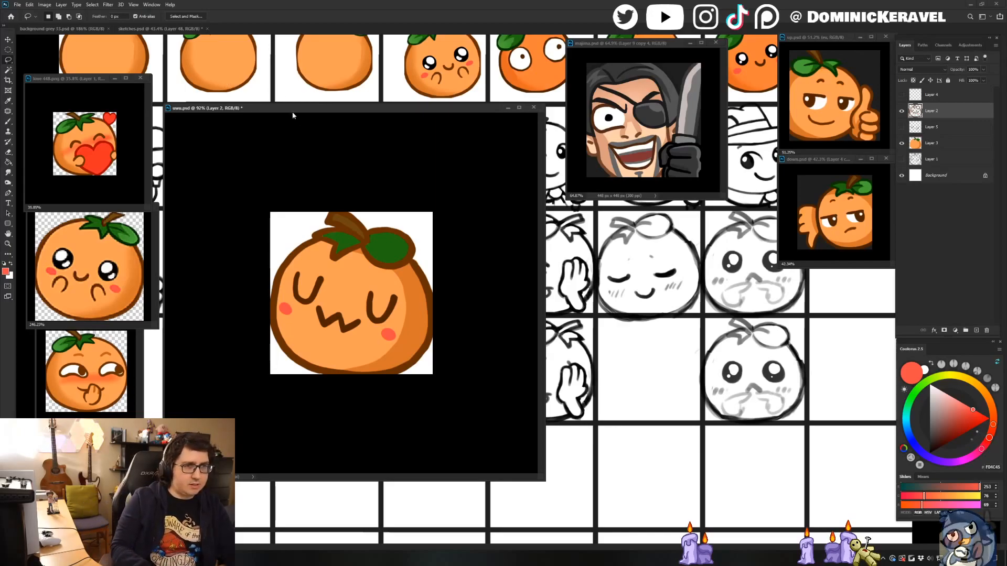
left_click_drag(317, 108, 333, 111)
key("e")
key("v")
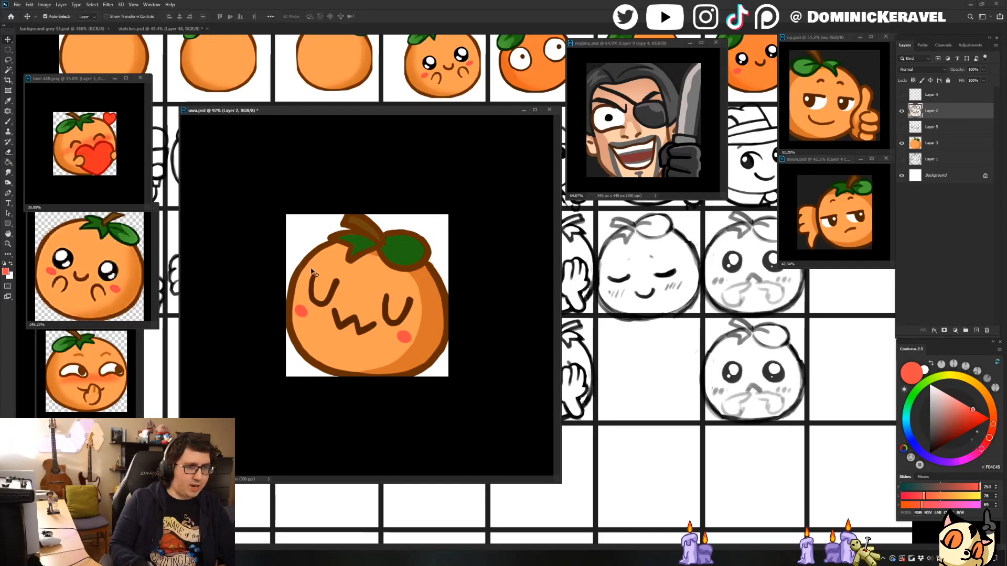
Sample the dark green leaf outline colour from the heart-hugging reference and return to the line art in uwu.psd.
left_click(73, 128)
scroll(73, 128, "up", 4)
key("b")
left_click(53, 116, "alt")
scroll(68, 138, "down", 3)
scroll(68, 139, "up", 1)
key("v")
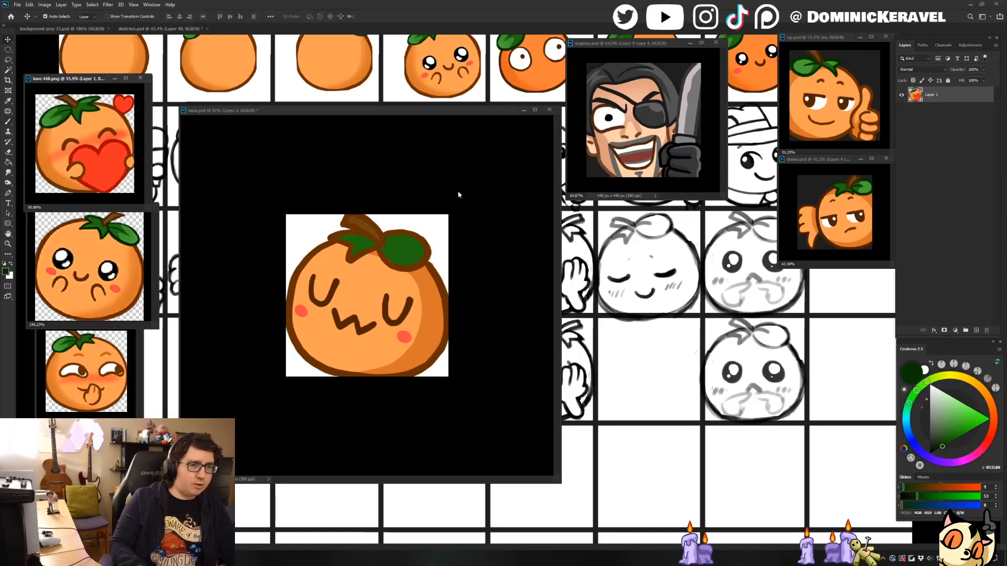
left_click(420, 250)
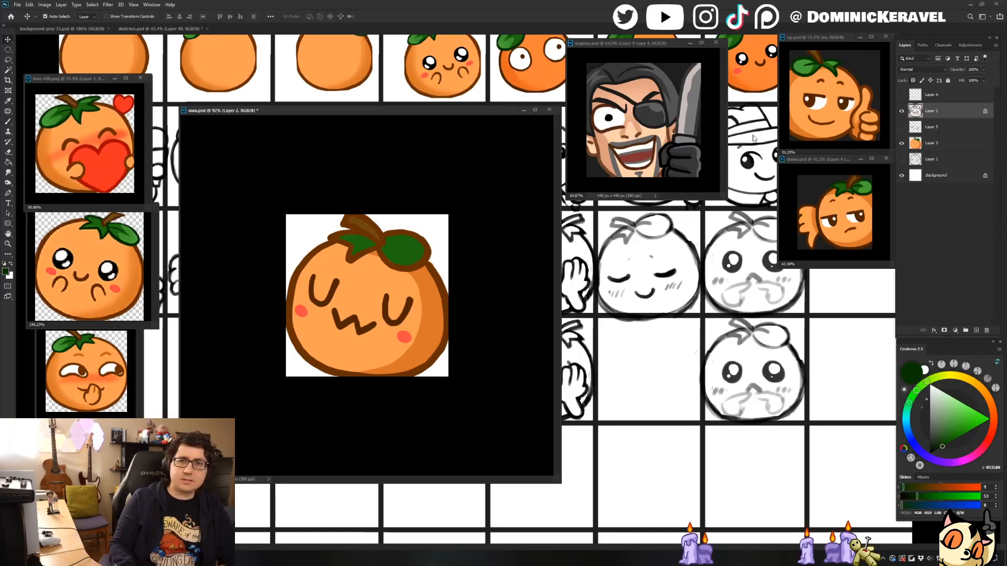
Recolour the outlines of both leaves dark green on the transparency-locked line art, leaving the stem outline brown.
scroll(399, 218, "up", 6)
key("b")
mouse_move(426, 164)
left_mouse_down()
mouse_move(525, 173)
mouse_move(464, 144)
mouse_move(463, 173)
mouse_move(510, 186)
mouse_move(509, 200)
mouse_move(474, 227)
mouse_move(472, 155)
mouse_move(485, 225)
mouse_move(499, 210)
mouse_move(474, 242)
mouse_move(494, 217)
mouse_move(428, 234)
mouse_move(380, 198)
mouse_move(332, 206)
mouse_move(322, 180)
mouse_move(280, 160)
mouse_move(374, 176)
left_mouse_up()
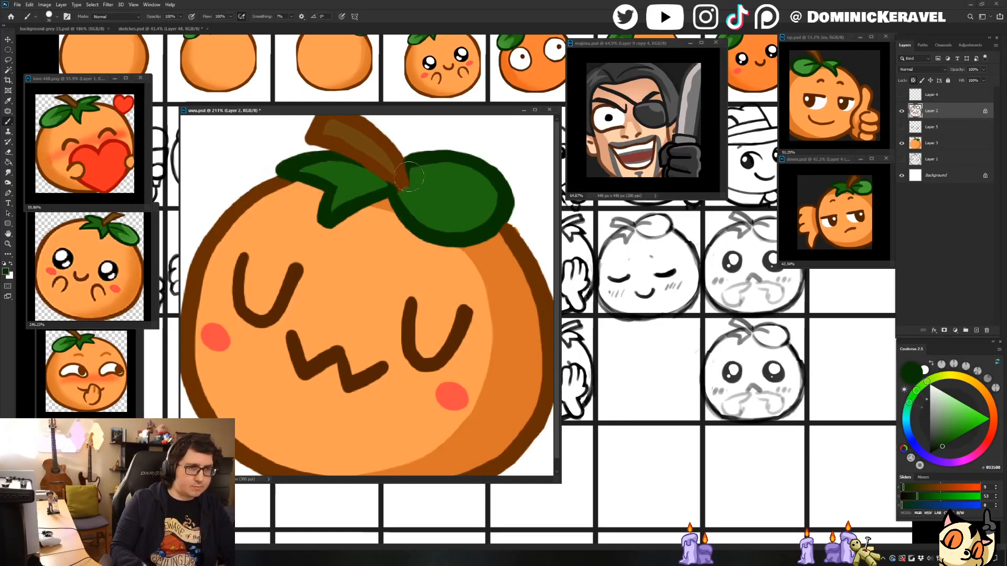
left_click_drag(396, 164, 386, 195)
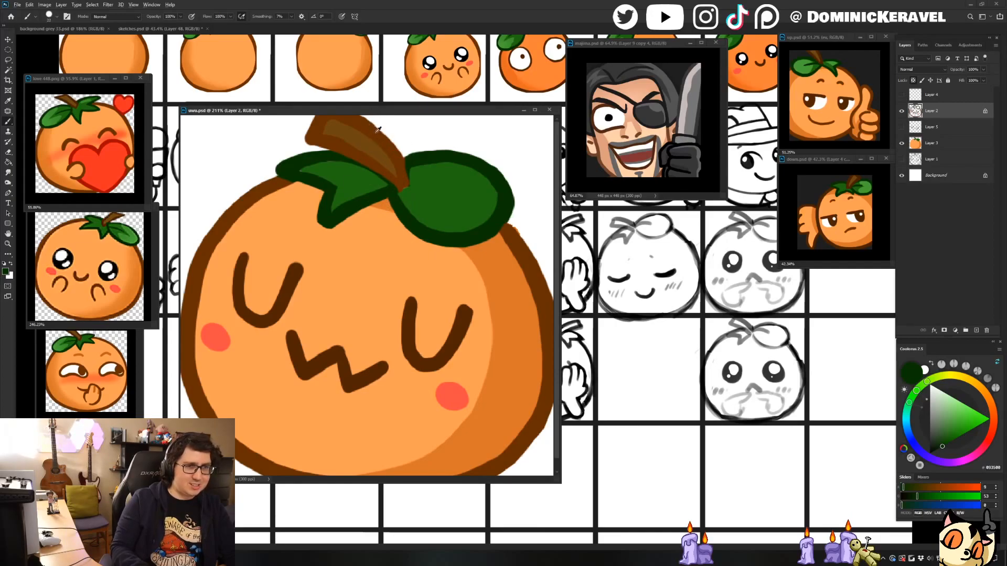
Sample the darker stem brown, #4A2200, from the thumbs-down reference and fill the stem's outline with it.
left_click(377, 136, "alt")
key("v")
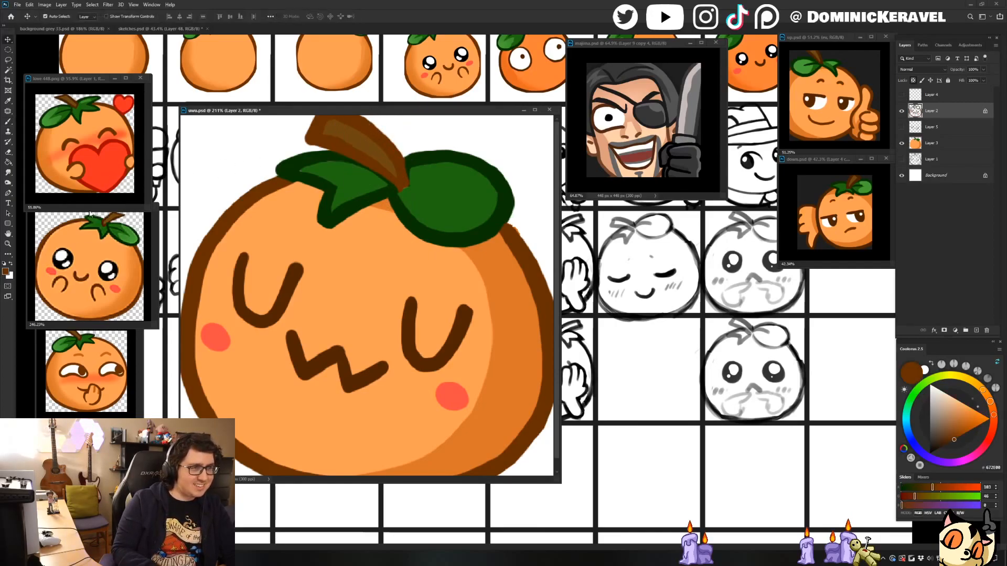
left_click(823, 208)
mouse_move(832, 202)
left_mouse_down()
mouse_move(858, 203)
mouse_move(826, 211)
left_mouse_up()
key("b")
left_click(835, 198, "alt")
key("v")
left_click(319, 279)
left_click_drag(319, 283, 311, 286)
key("g")
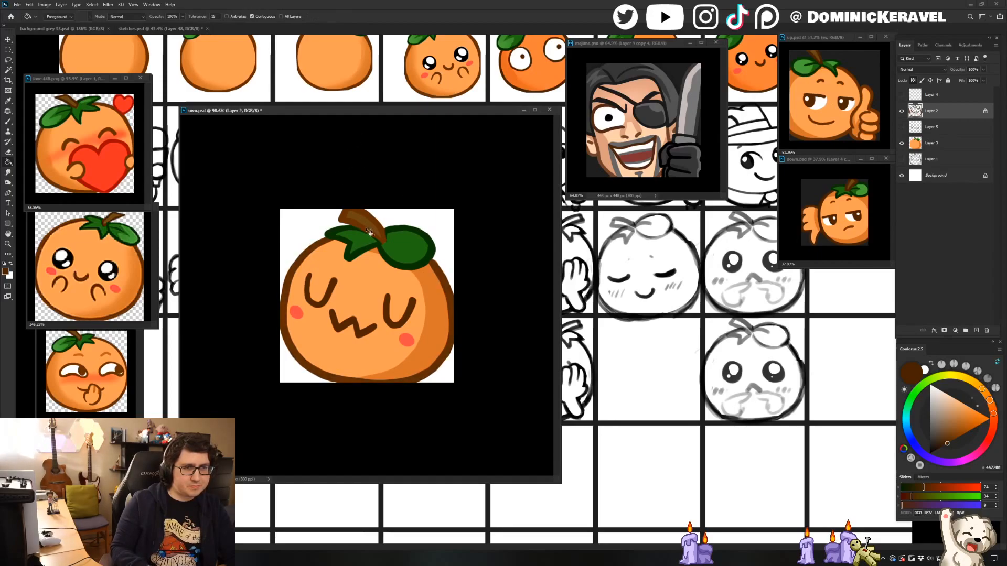
left_click(368, 233)
key("v")
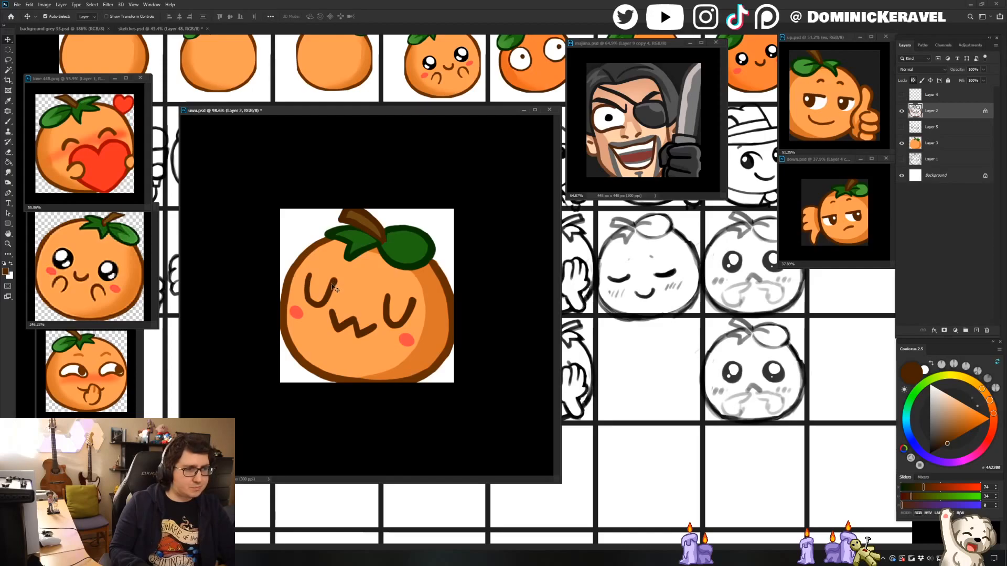
Sample the blush red from the left cheek and unlock the transparent pixels of Layer 2.
left_click(448, 285)
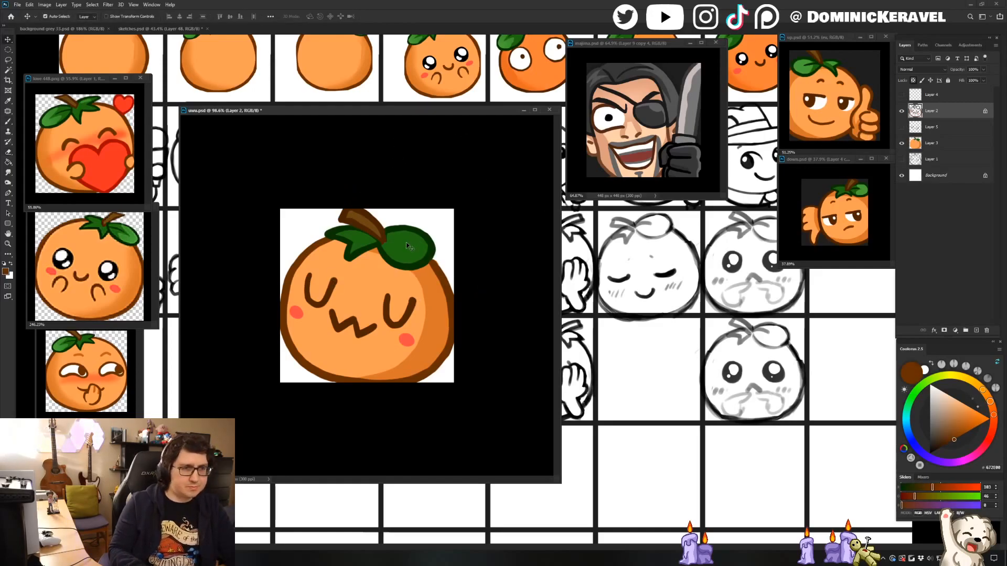
left_click(312, 311, "ctrl")
left_click(297, 313, "ctrl")
key("b")
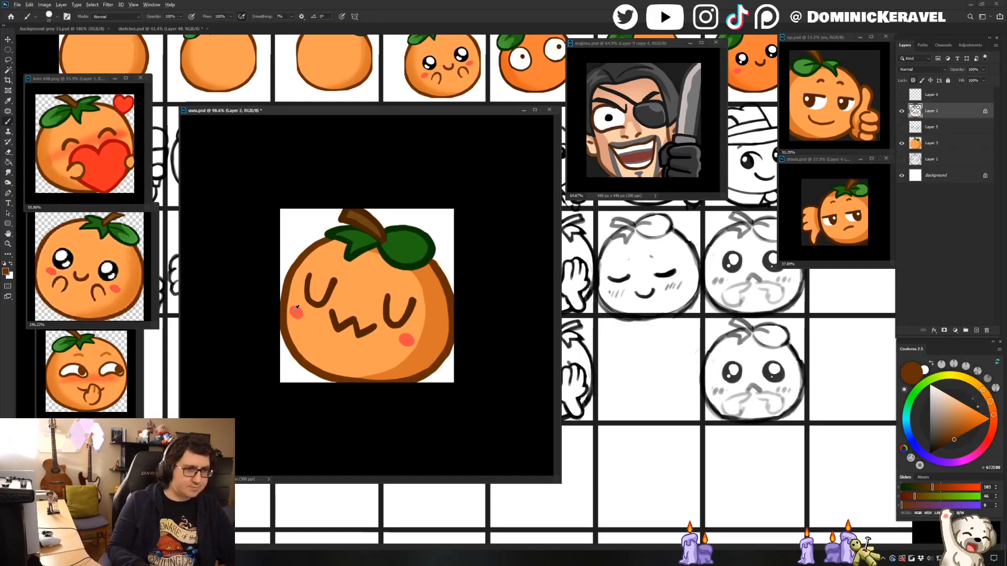
left_click(297, 313, "alt")
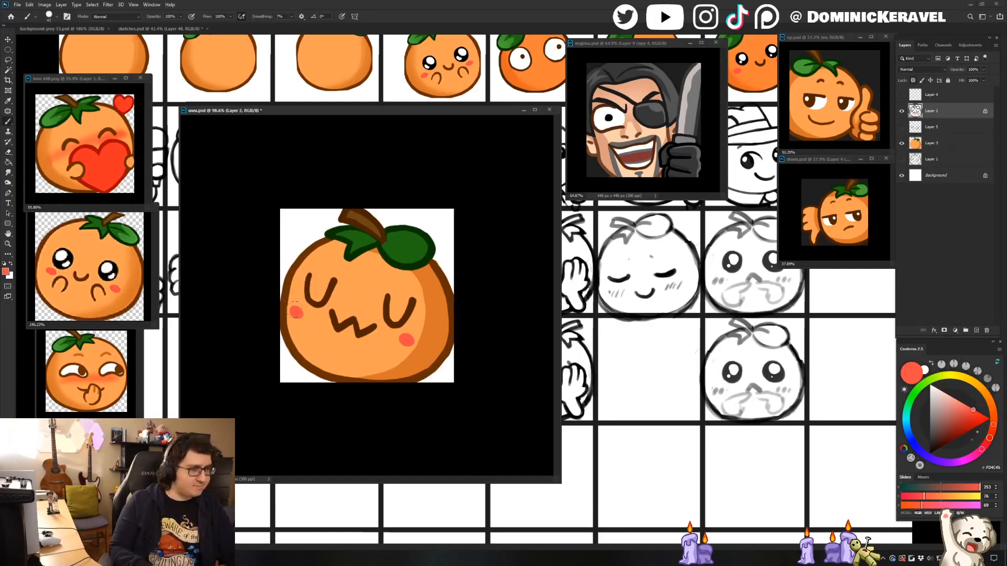
key("v")
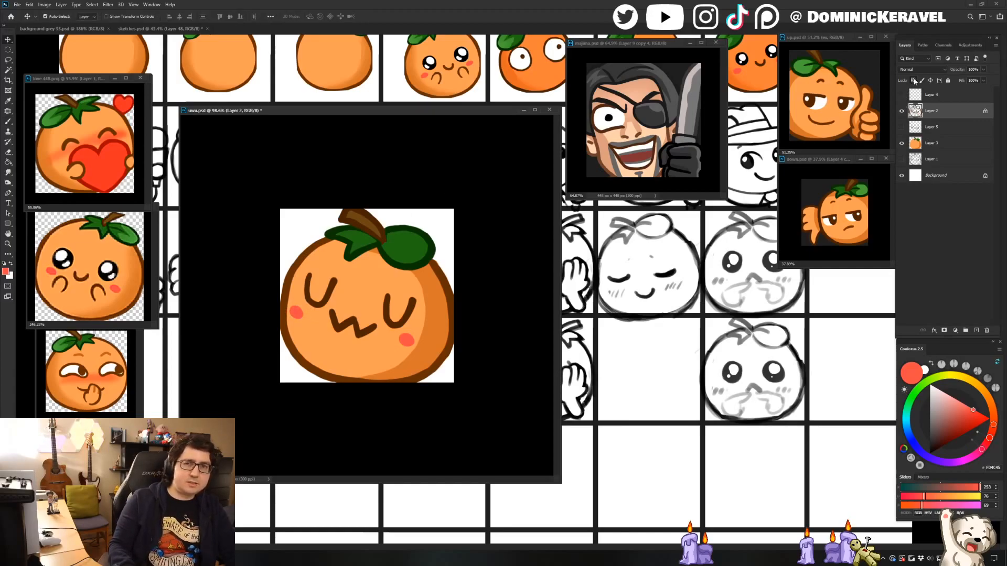
key("b")
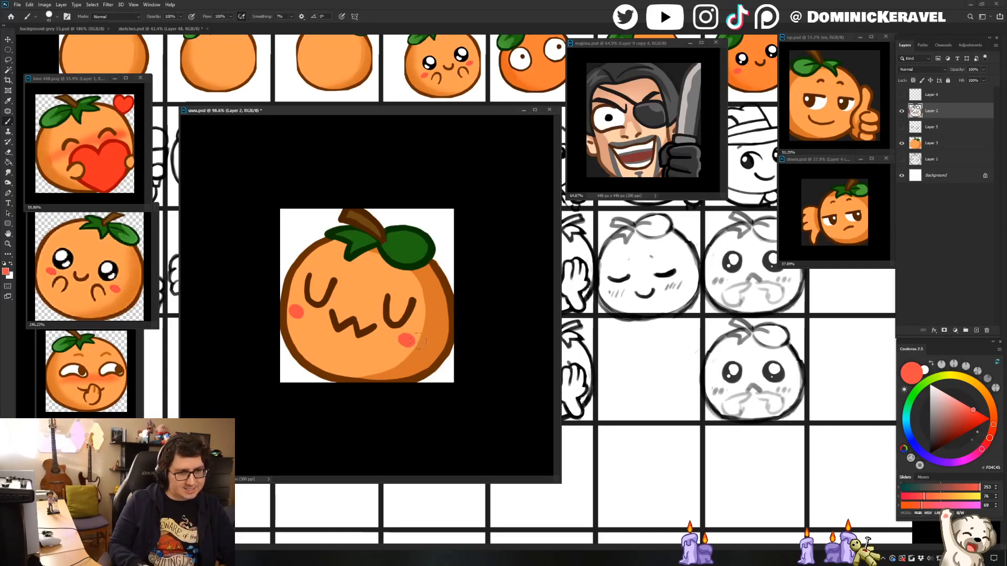
key("e")
key("v")
key("b")
key("v")
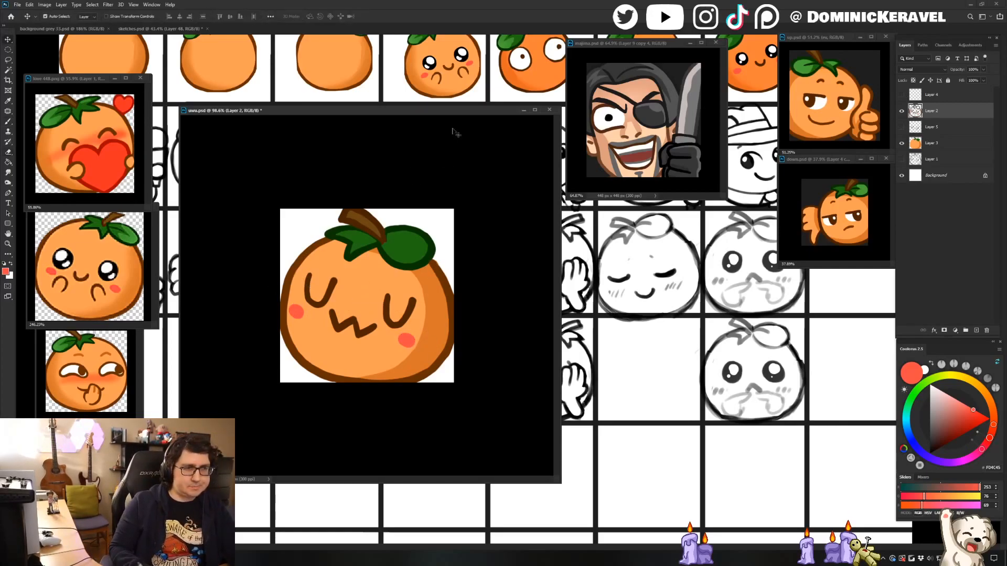
Sample the leaf outline's dark green and draw a short curved vein inside the round leaf, redoing the stroke as needed.
key("b")
mouse_move(385, 218)
left_mouse_down()
mouse_move(426, 210)
mouse_move(404, 205)
left_mouse_up()
left_click(441, 195, "alt")
key("v")
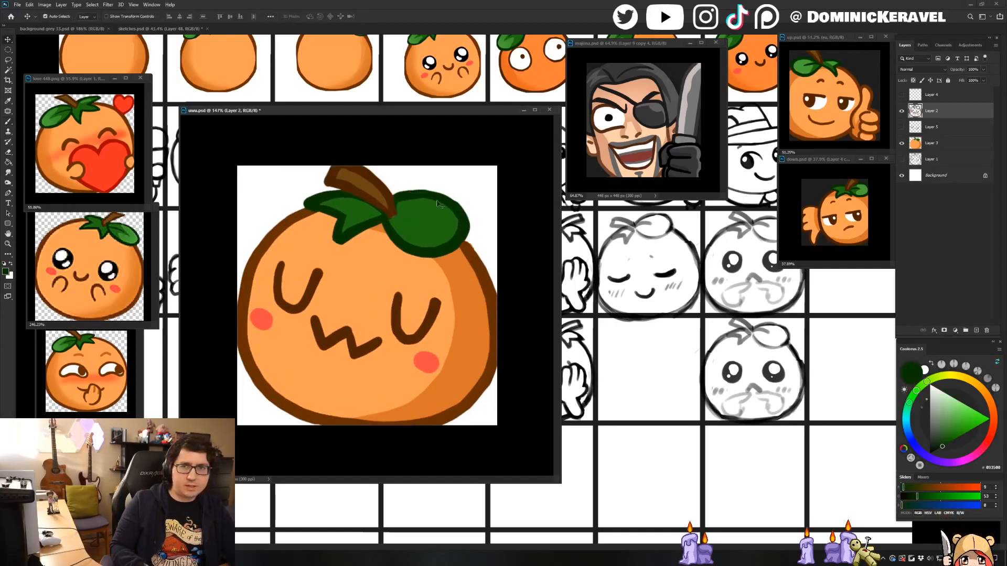
key("b")
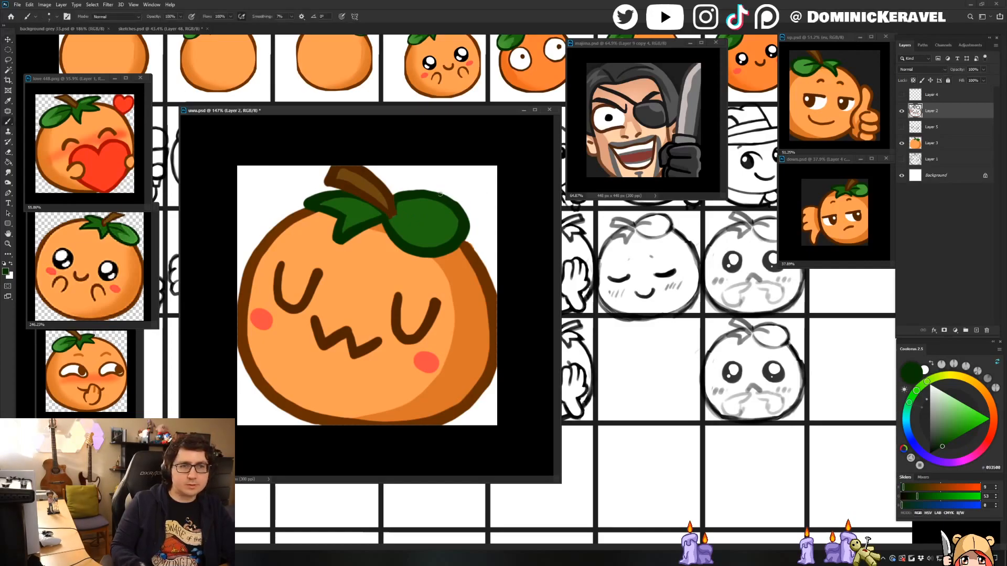
left_click_drag(428, 220, 397, 215)
key("ctrl+z")
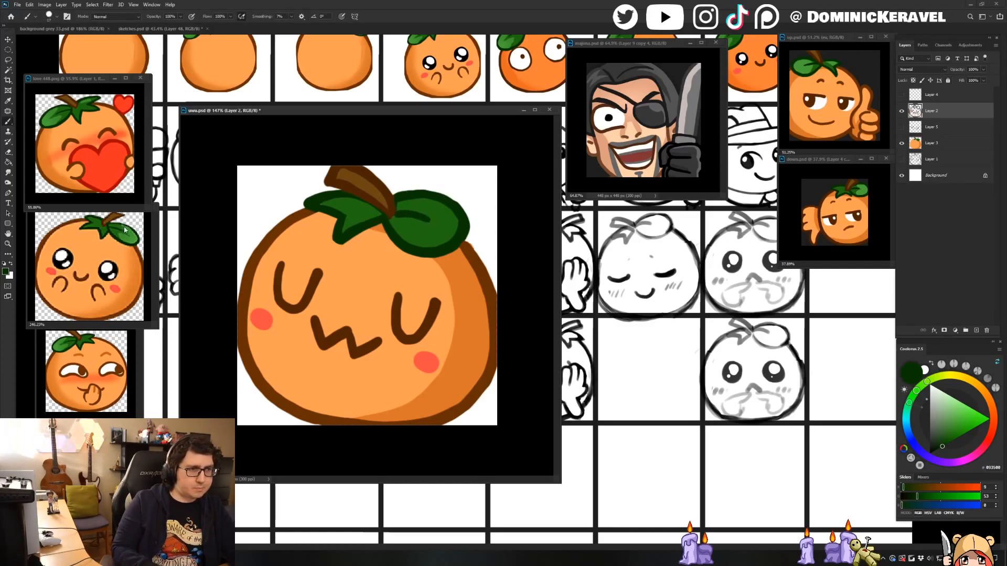
Select the round leaf's green area and paint a lighter green highlight, #48A235, inside it, redoing strokes as needed.
key("w")
left_click(448, 227)
key("b")
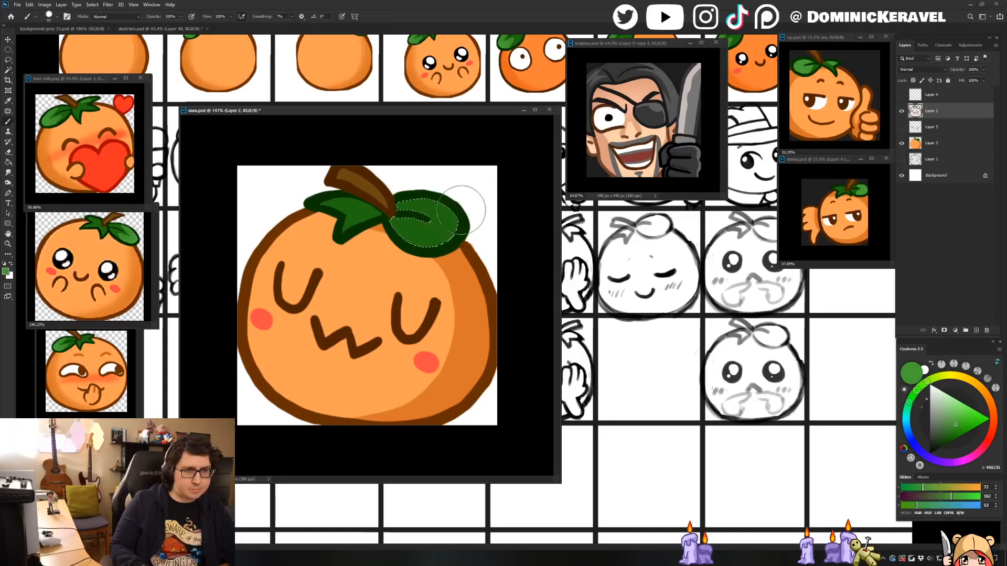
left_click_drag(436, 209, 448, 263)
key("ctrl+z")
mouse_move(435, 200)
left_mouse_down()
mouse_move(433, 247)
mouse_move(427, 231)
mouse_move(449, 202)
mouse_move(460, 220)
mouse_move(436, 231)
mouse_move(454, 167)
mouse_move(419, 221)
mouse_move(433, 234)
mouse_move(436, 205)
mouse_move(445, 218)
mouse_move(465, 216)
mouse_move(423, 240)
left_mouse_up()
key("ctrl+z")
key("ctrl+z")
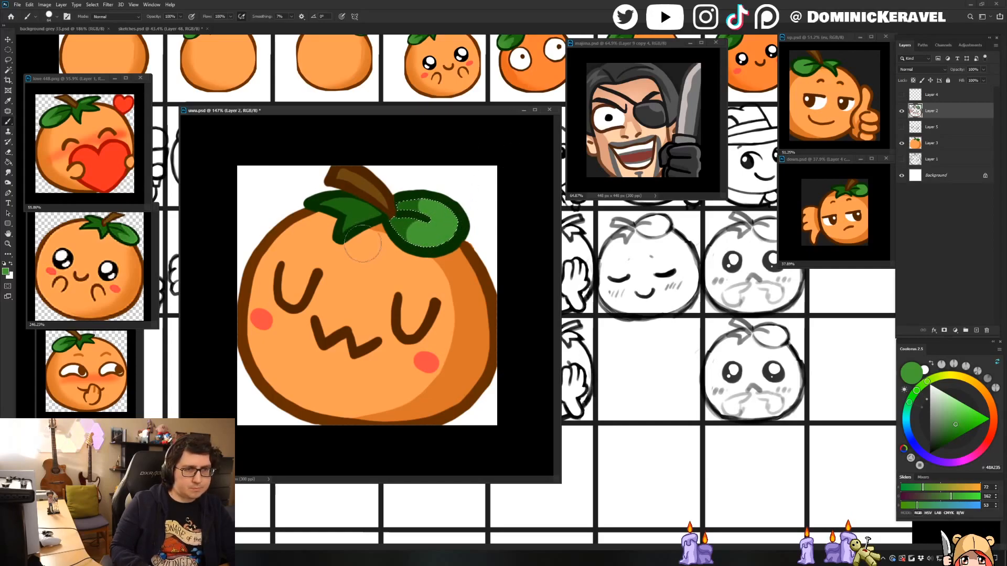
Select the pointed leaf's green area, paint the same light green highlight along its upper part and deselect.
key("w")
left_click(344, 207)
key("b")
left_click_drag(362, 187, 315, 190)
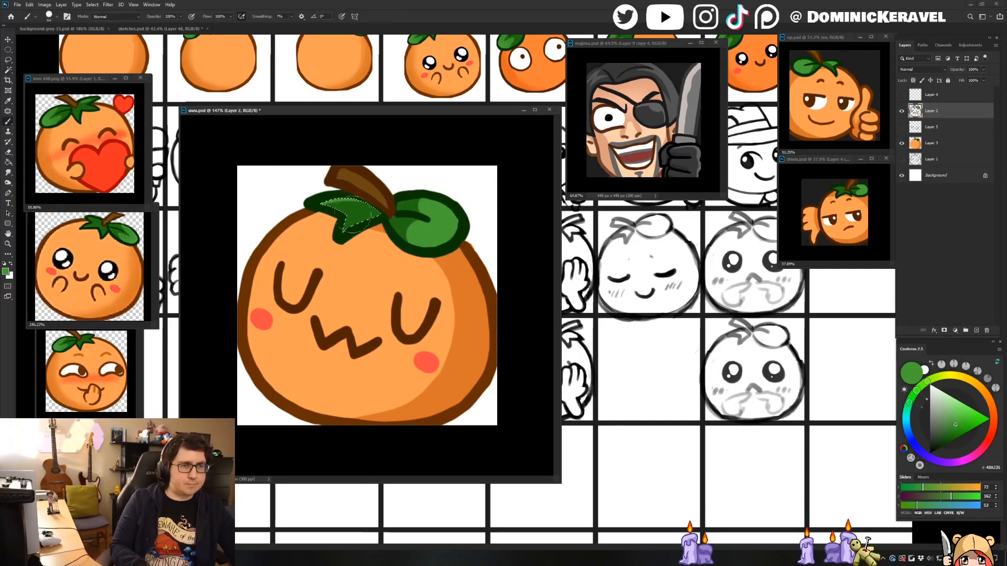
key("ctrl+d")
key("v")
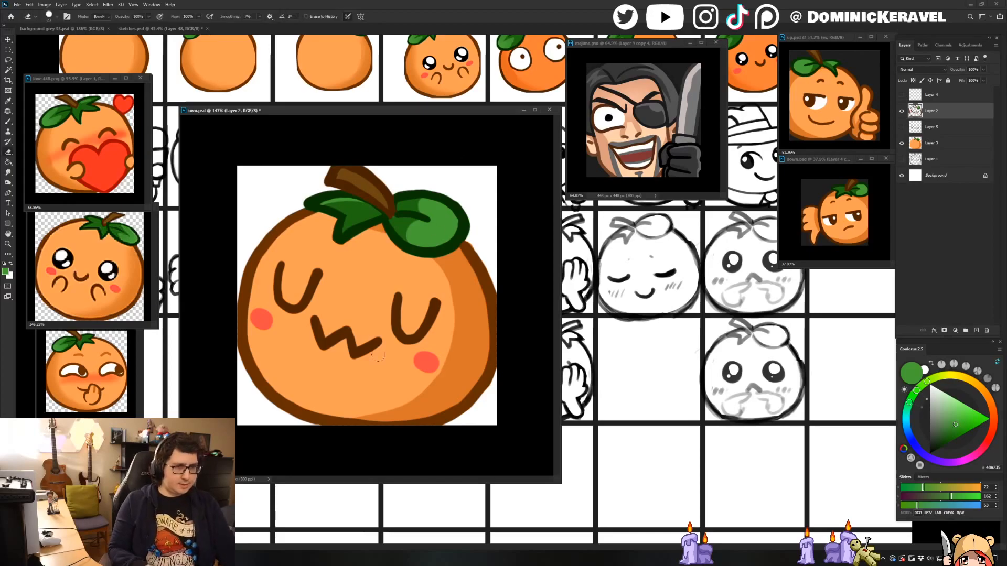
Switch to the grey background document with the finished emotes and place the uwu.psd window over it.
left_click(63, 28)
left_click(349, 114)
left_click_drag(411, 114, 512, 117)
key("e")
mouse_move(546, 252)
left_mouse_down("ctrl")
mouse_move(510, 254)
mouse_move(553, 216)
left_mouse_up("ctrl")
key("v")
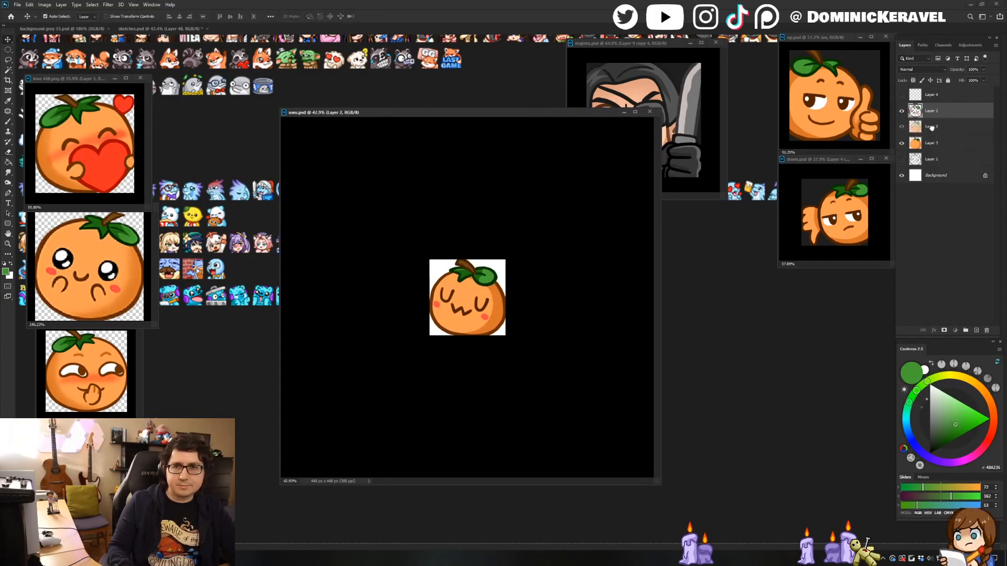
Move Layer 3 directly beneath Layer 2 and try merging the two layers.
left_click(911, 148)
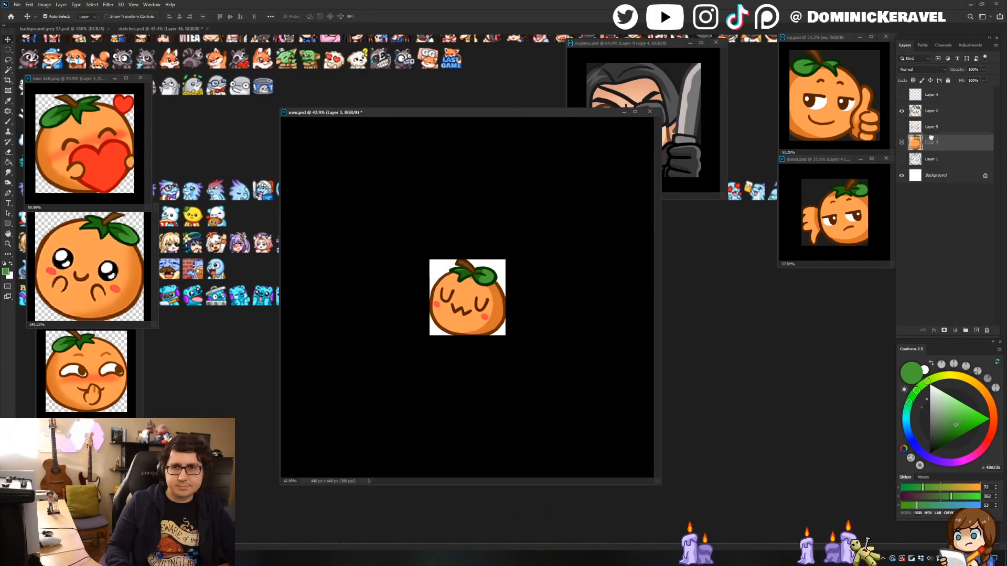
left_click_drag(933, 142, 929, 120)
left_click(930, 115, "shift")
key("ctrl+e")
key("ctrl+a")
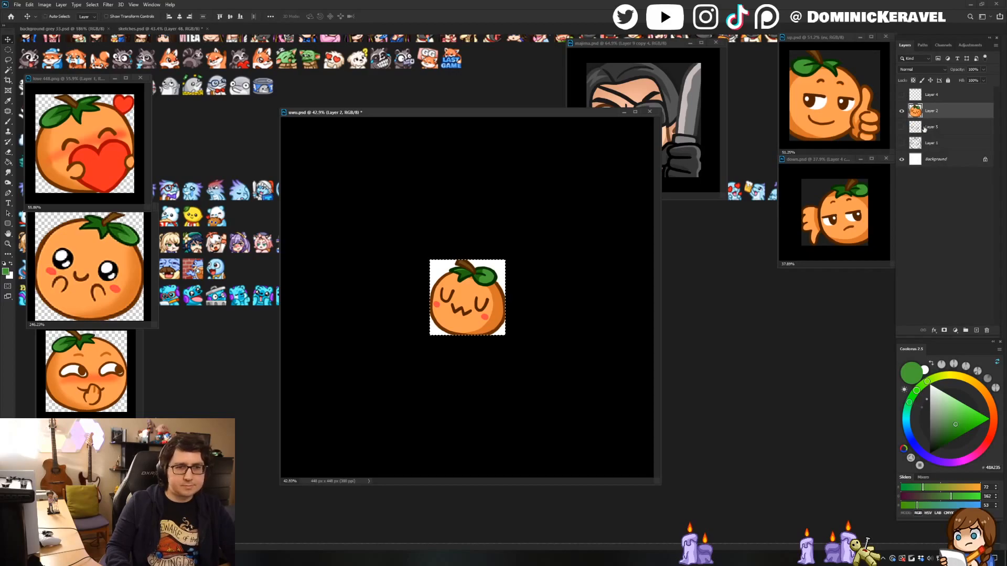
key("ctrl+z")
key("ctrl+z")
Stamp the emote artwork into two new merged layers above the originals and save uwu.psd.
key("ctrl+alt+shift+e")
key("ctrl+alt+shift+e")
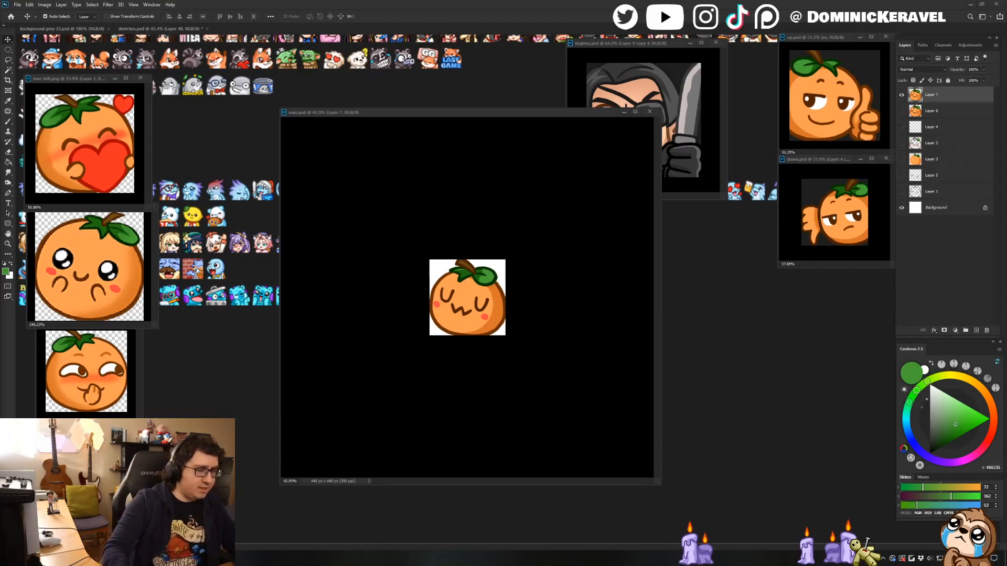
left_click_drag(364, 112, 385, 132)
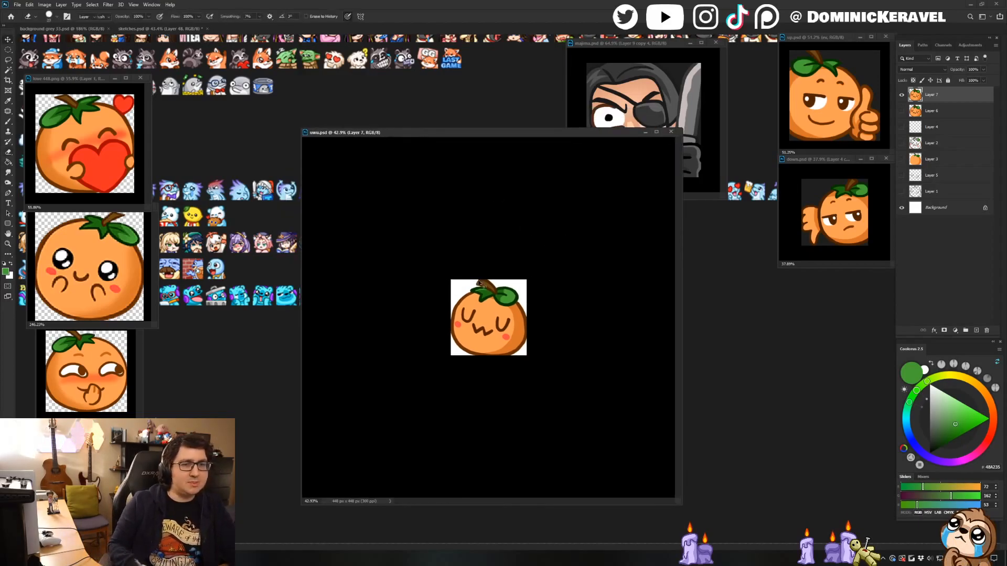
key("ctrl+s")
Clean the outer edge of the orange's left outline with the Eraser and smooth it with the sampled brown, #672E00.
left_click_drag(482, 331, 500, 333)
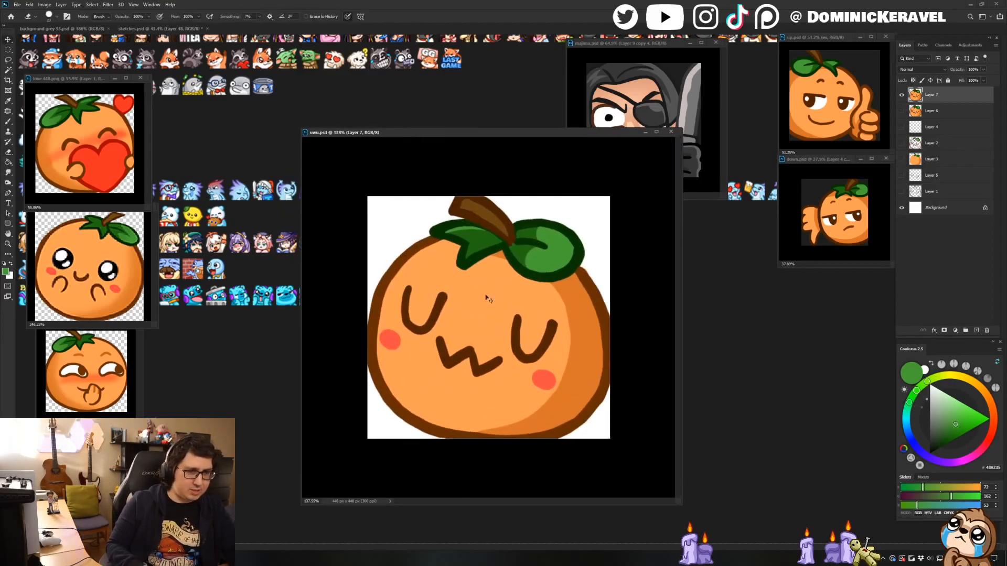
key("e")
left_click_drag(364, 283, 364, 227)
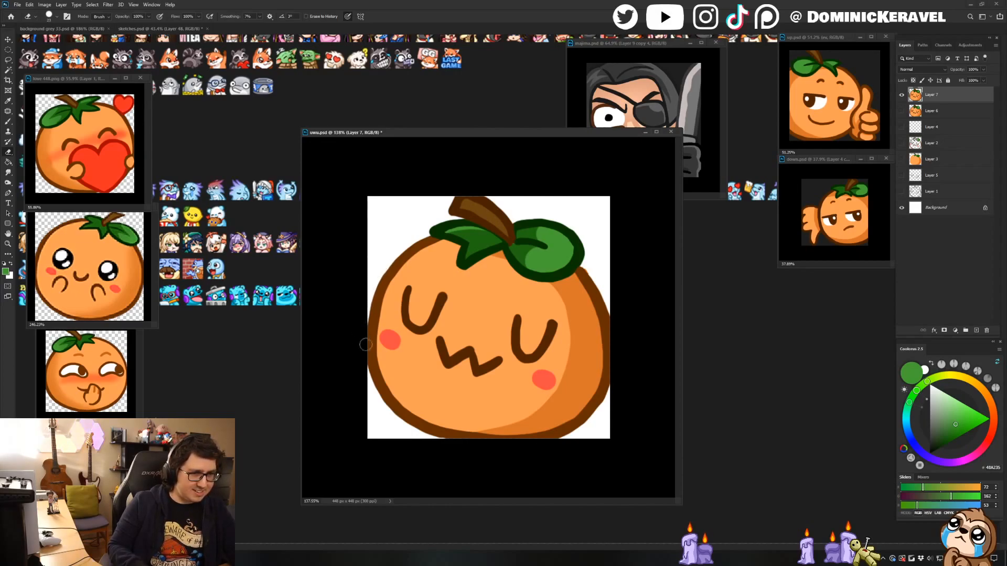
key("b")
left_click(385, 282, "alt")
mouse_move(391, 282)
left_mouse_down()
mouse_move(399, 282)
mouse_move(368, 358)
left_mouse_up()
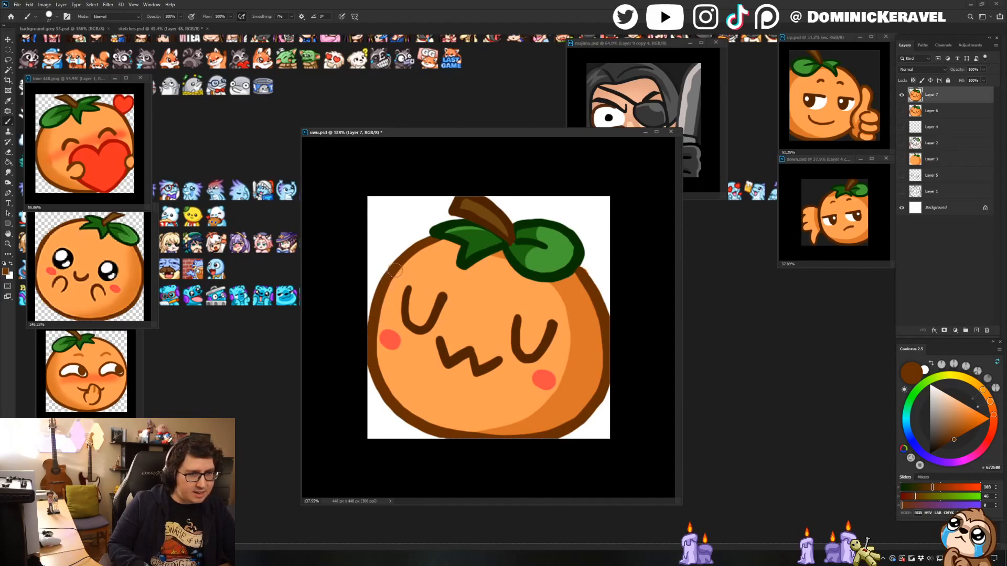
left_click(411, 266, "alt")
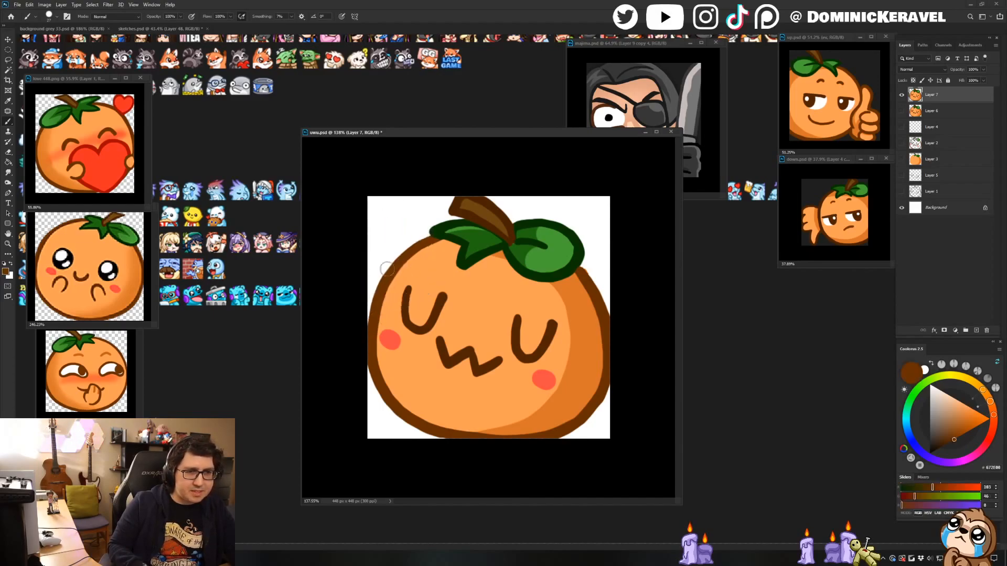
key("v")
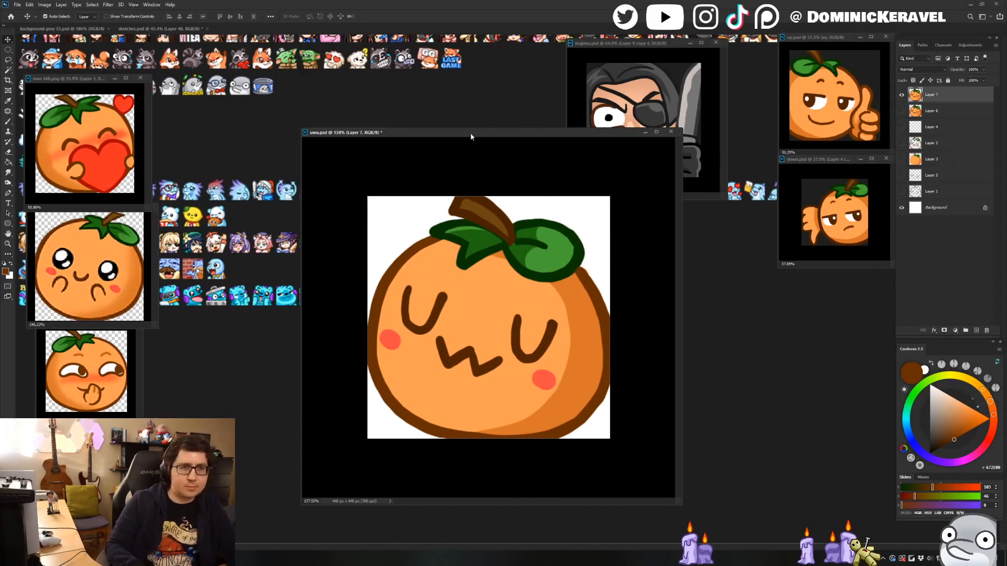
Refine the round leaf's outer edge and the adjoining body outline, alternating sampled dark green #093500 and brown #672E00, redoing strokes as needed.
left_click_drag(469, 134, 450, 127)
key("b")
scroll(568, 272, "up", 2)
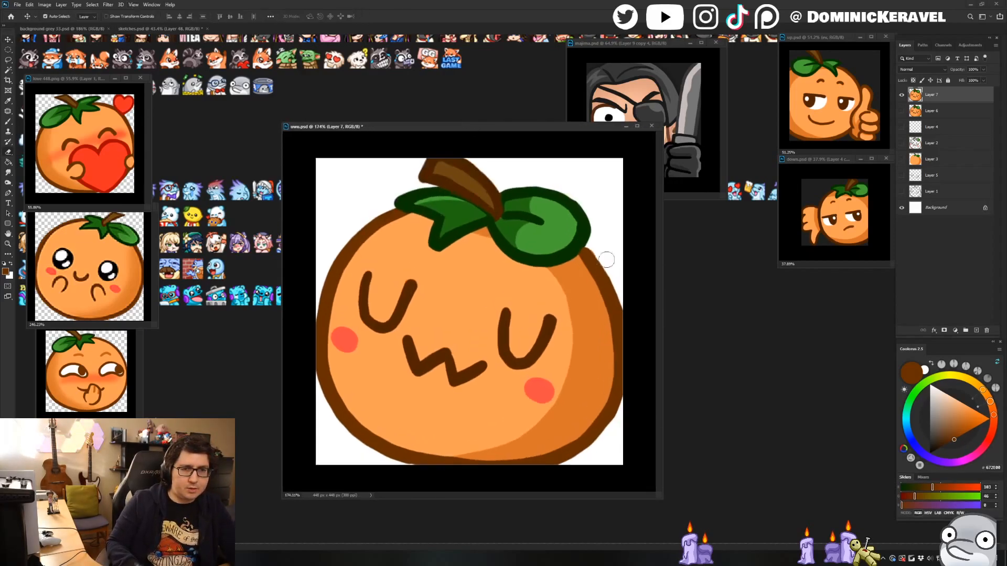
left_click_drag(596, 253, 609, 273)
key("ctrl+z")
key("b")
left_click(585, 230, "alt")
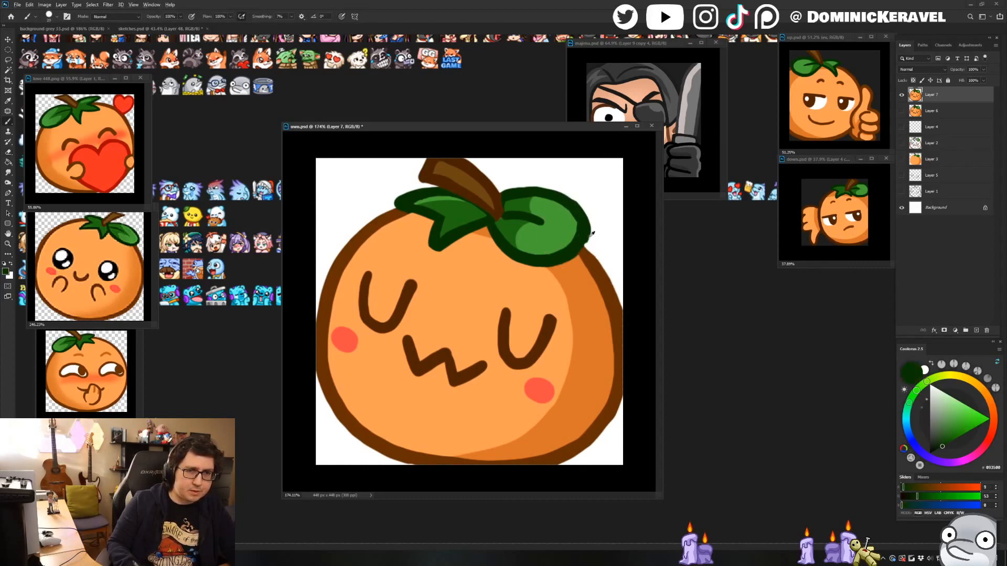
key("e")
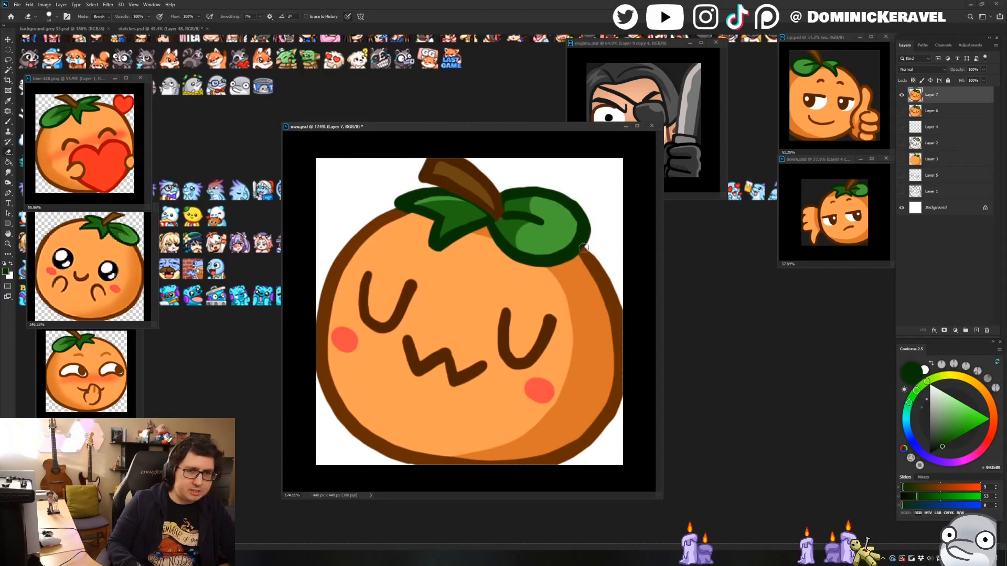
key("b")
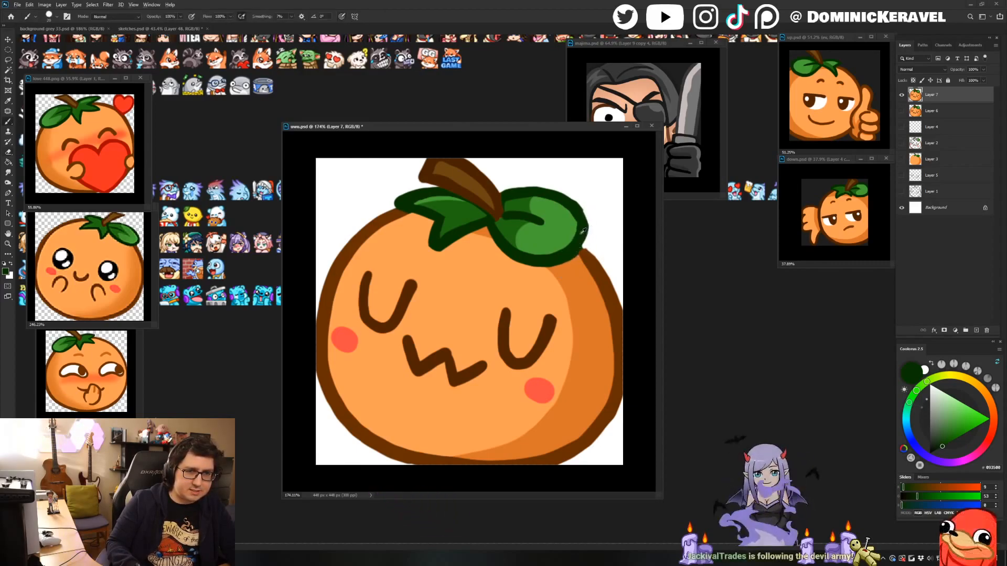
left_click(588, 254, "alt")
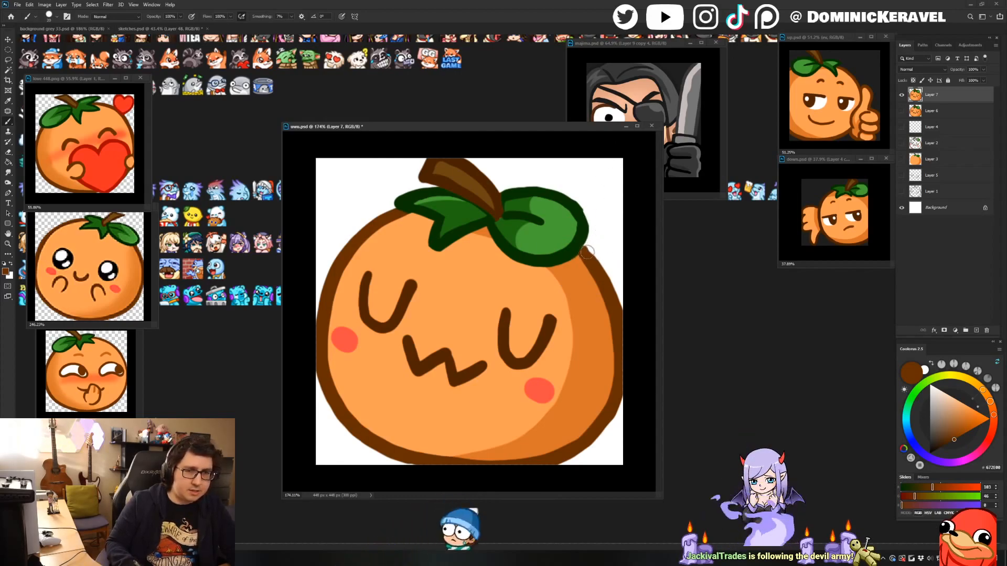
left_click(579, 235, "alt")
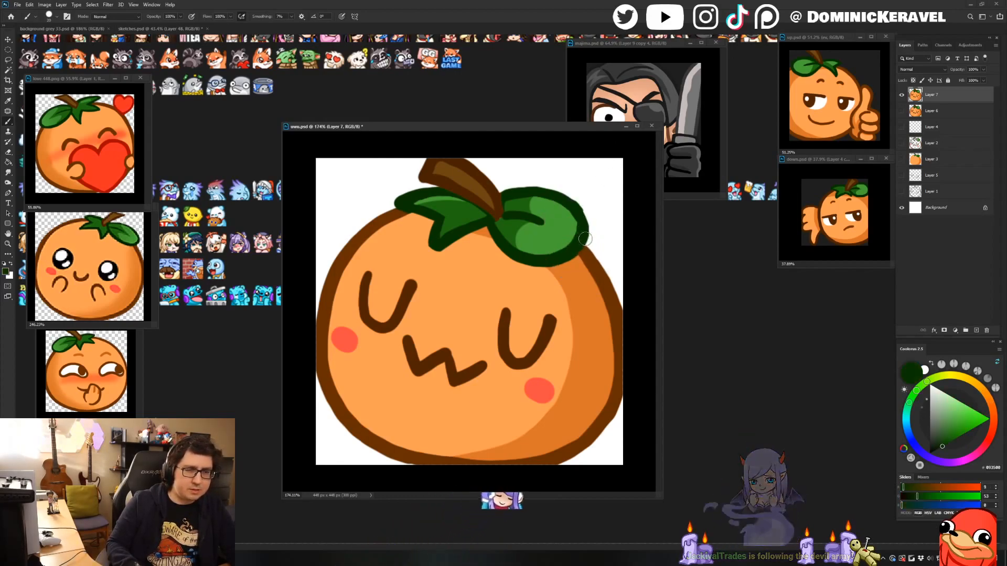
Touch up the junction of the pointed leaf and the orange's upper-left outline with sampled brown, orange and dark green.
left_click(397, 200, "alt")
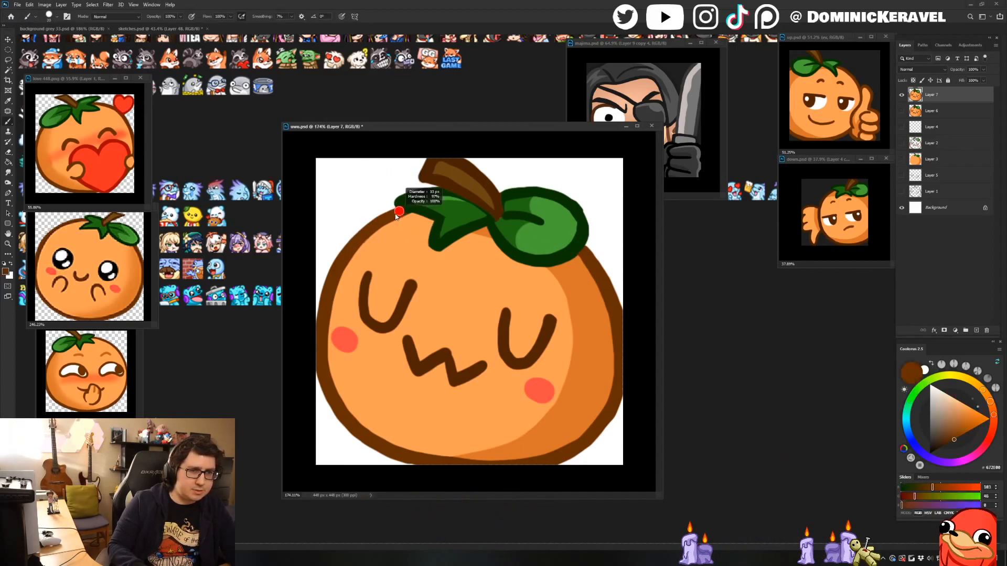
left_click(402, 229, "alt")
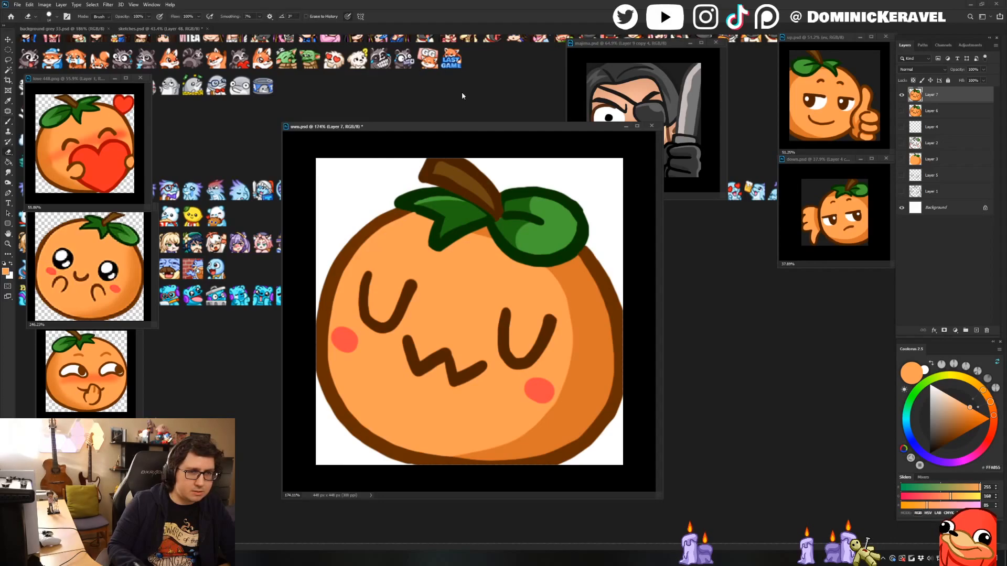
left_click(426, 204, "alt")
key("v")
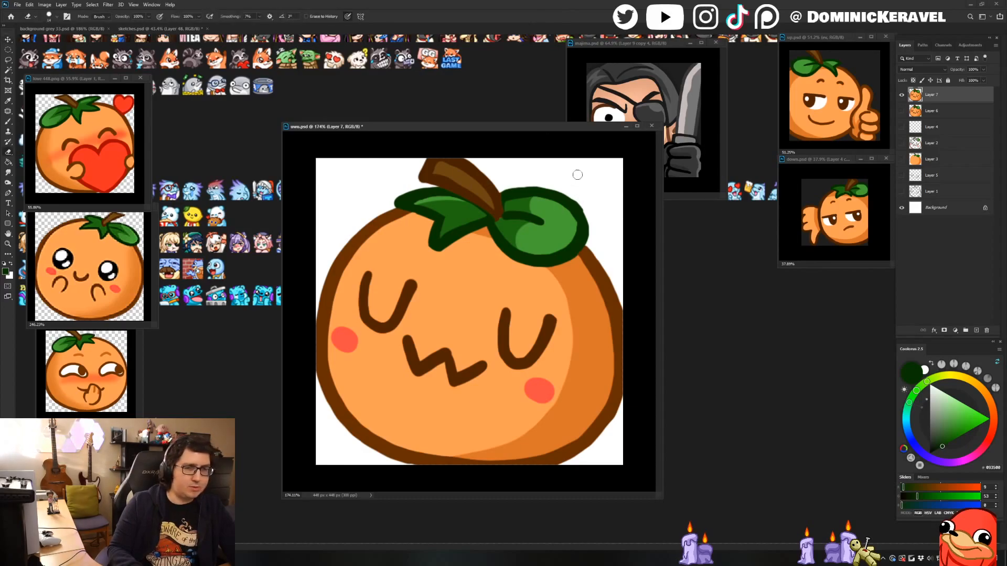
Sample the outline brown, #672E00, and smooth the orange's lower-right and bottom outline.
key("b")
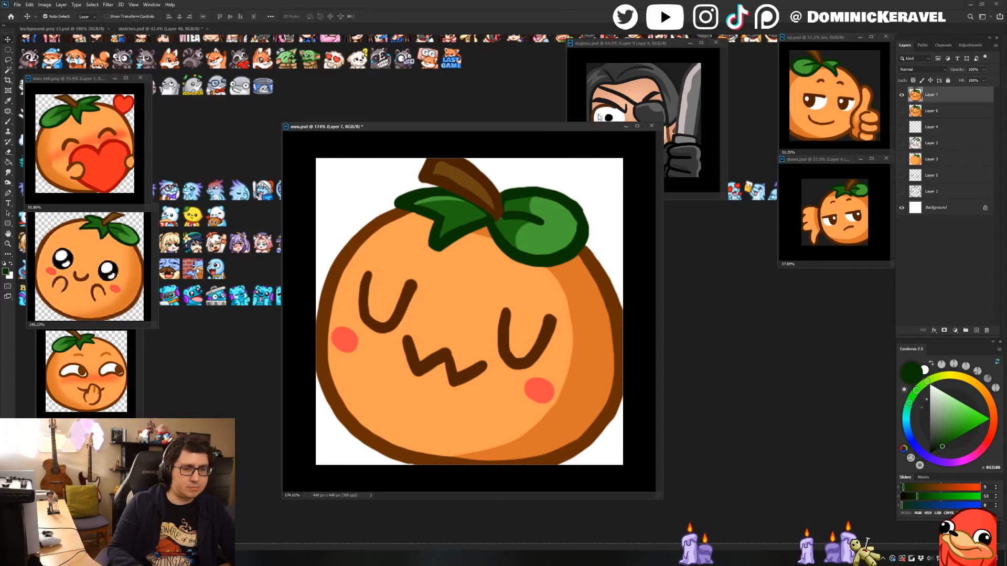
left_click(617, 389, "alt")
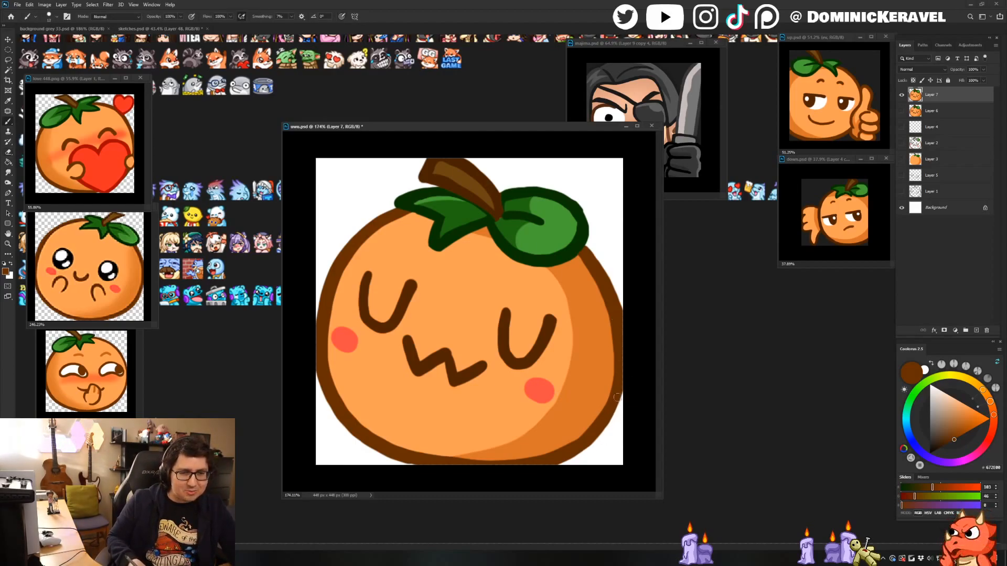
left_click_drag(619, 393, 601, 435)
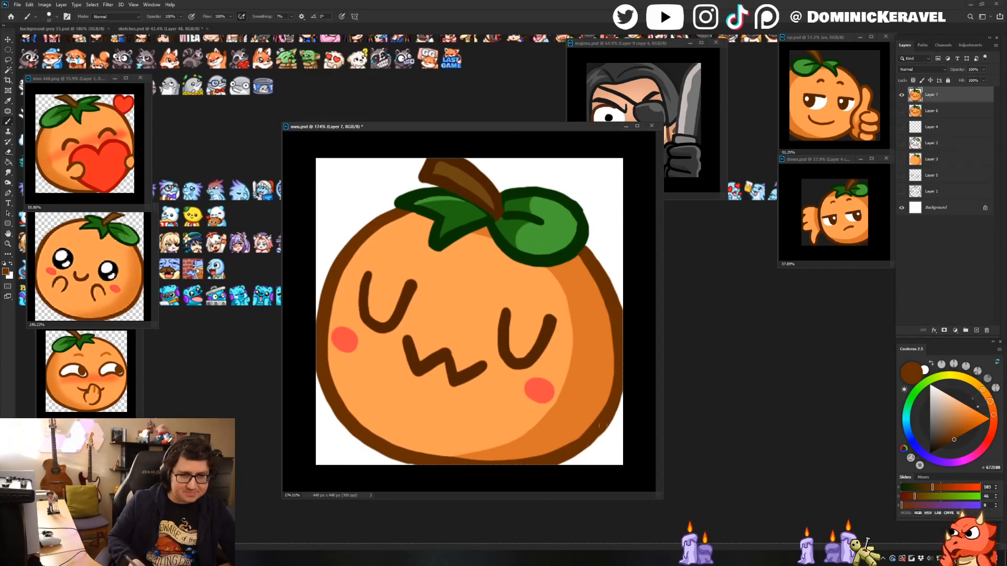
key("e")
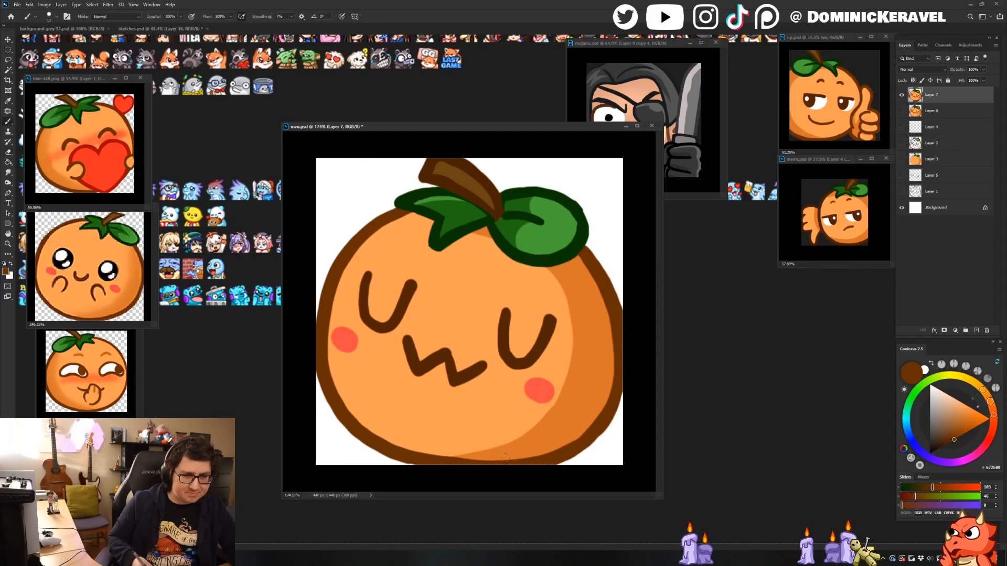
key("v")
Touch up the stem base and round leaf's outline with sampled greens and dark brown, and save the document.
key("b")
left_click(506, 208, "alt")
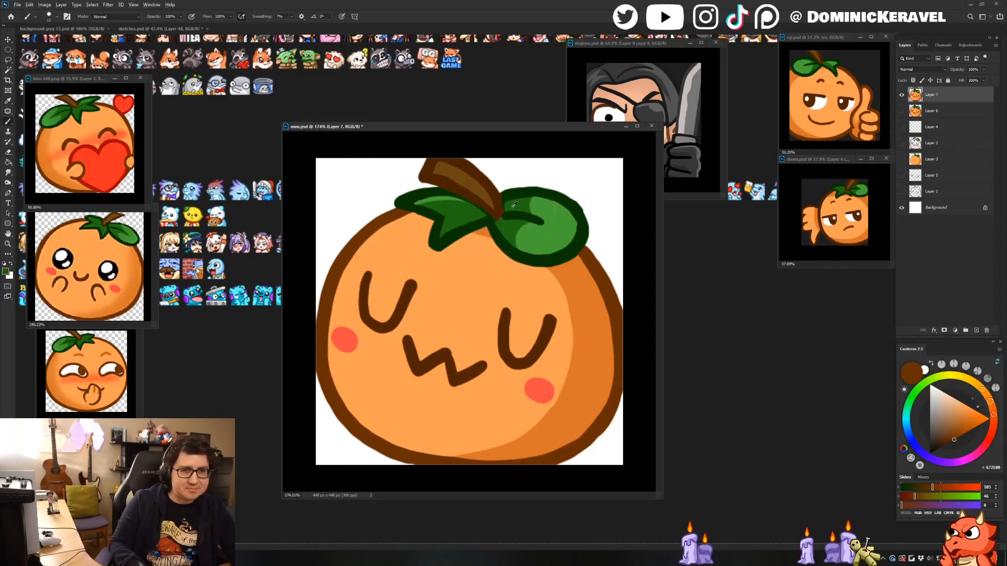
left_click(501, 215, "alt")
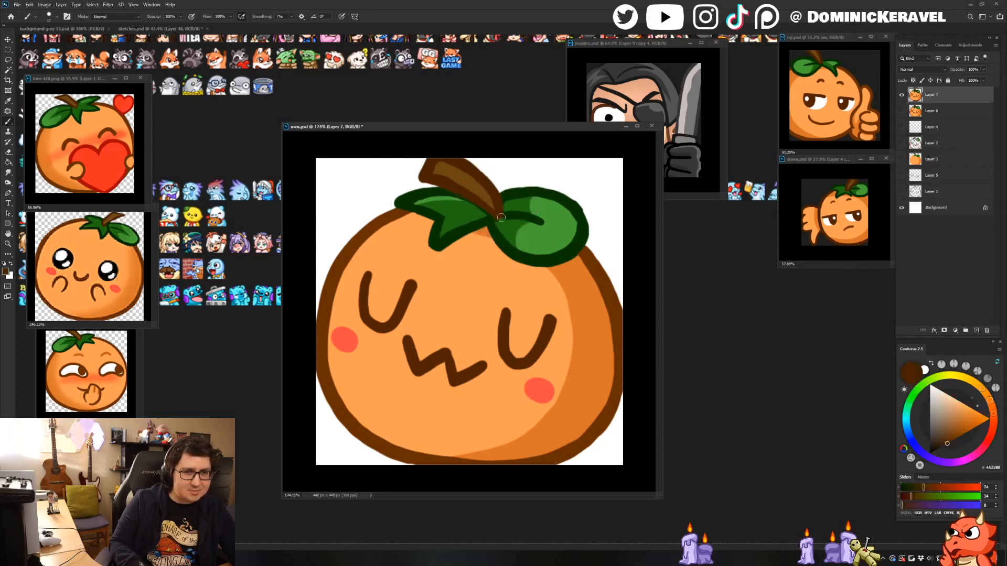
left_click(503, 199, "alt")
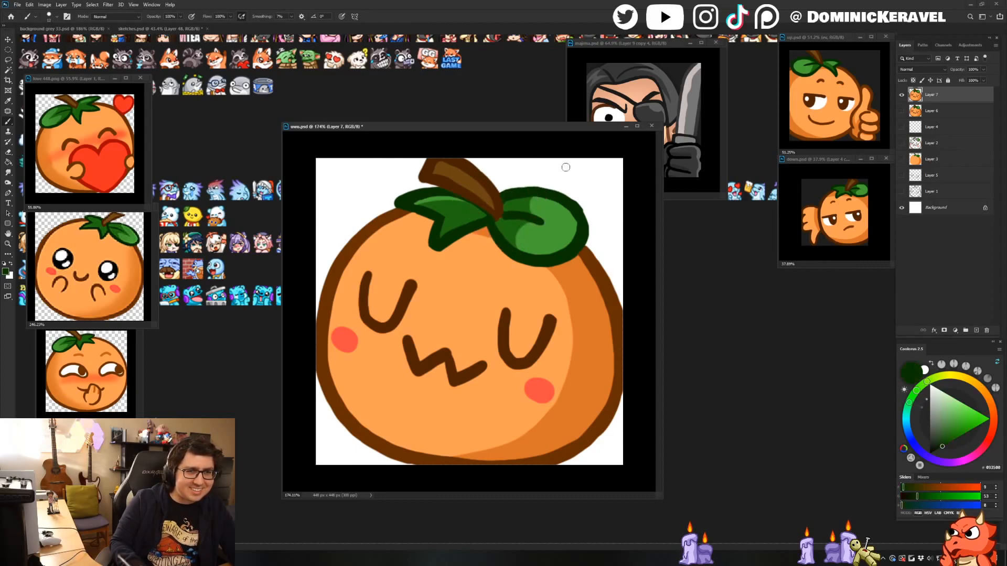
left_click(508, 210, "alt")
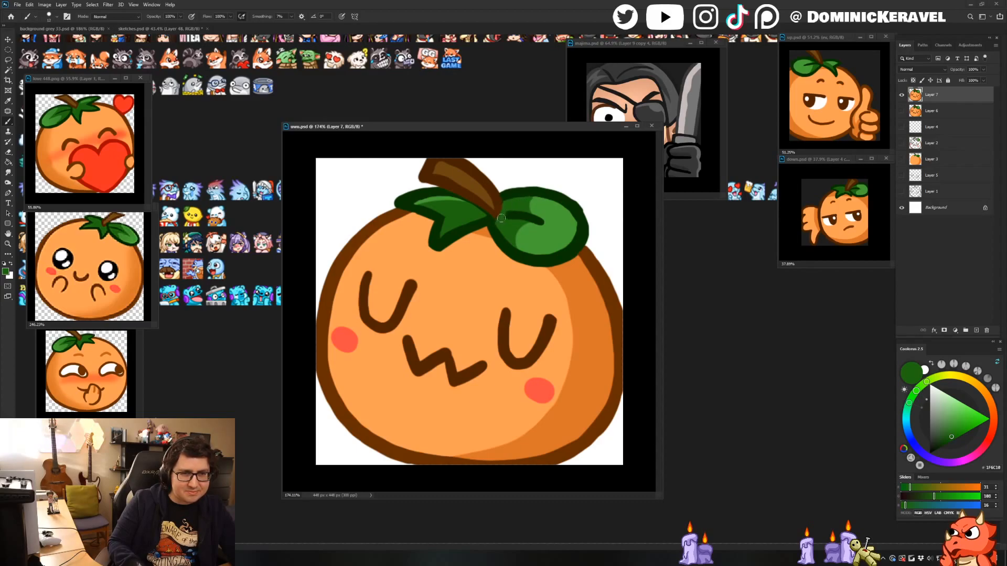
left_click(498, 203, "alt")
left_click(498, 220, "alt")
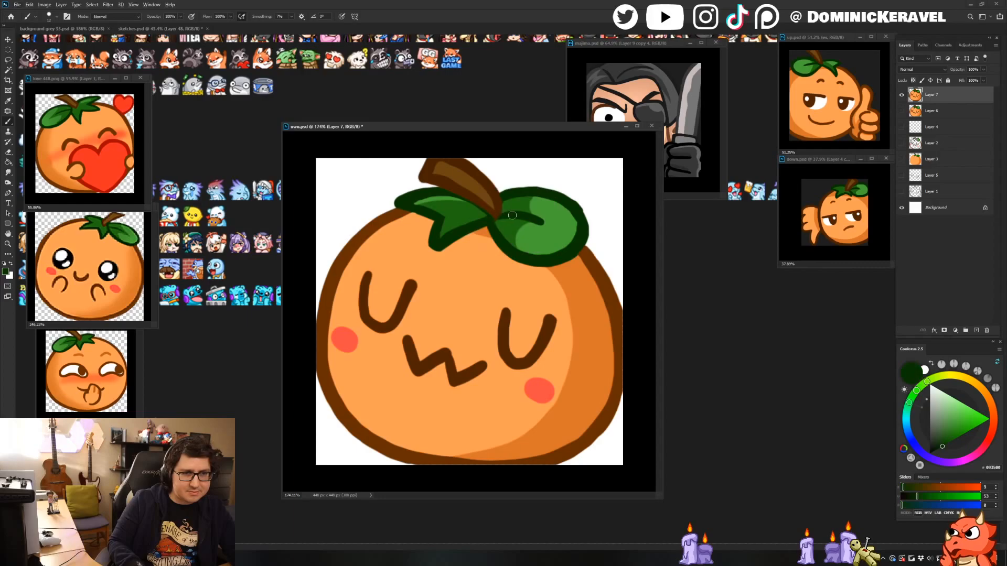
left_click(502, 204, "alt")
key("e")
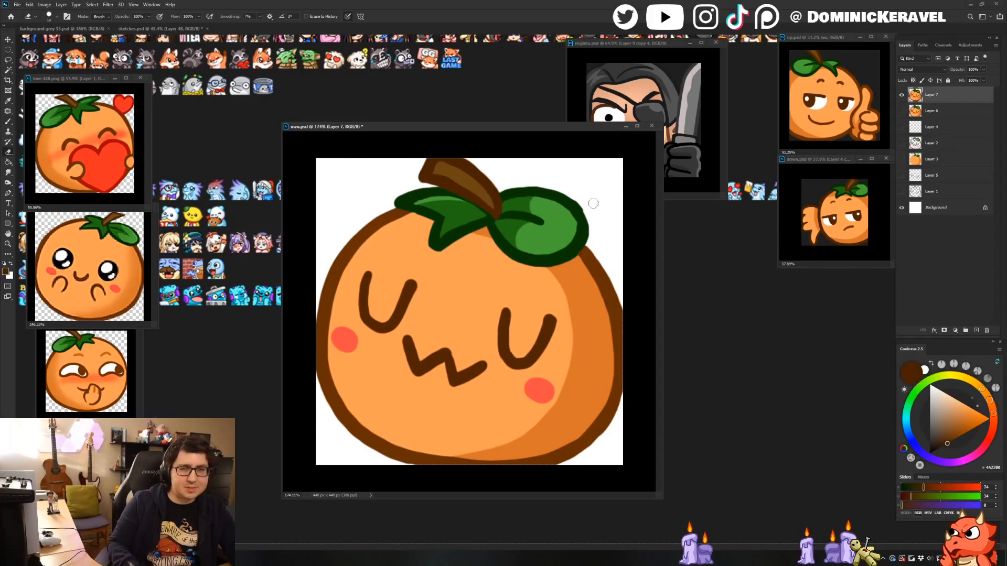
key("b")
left_click(582, 224, "alt")
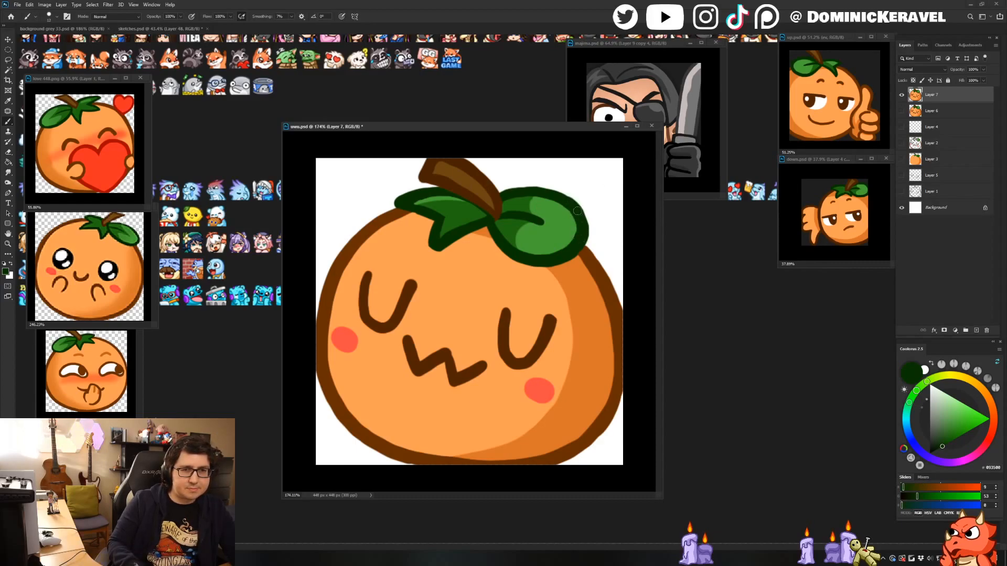
key("ctrl+s")
Resize uwu.psd to 28 px and place the small emote in the grey background document beside the finished emotes.
left_click_drag(641, 211, 597, 310)
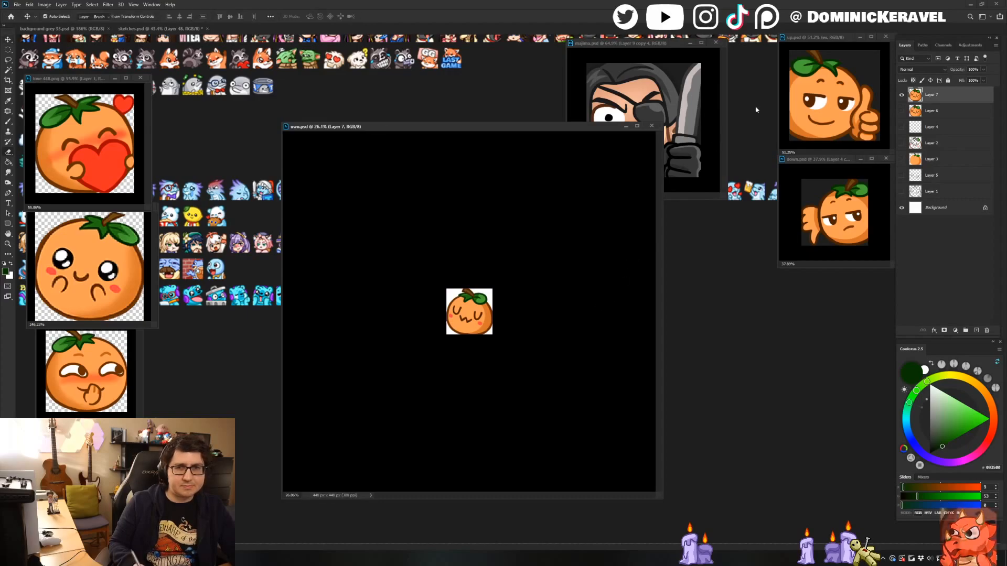
key("ctrl+alt+i")
type("28")
key("Return")
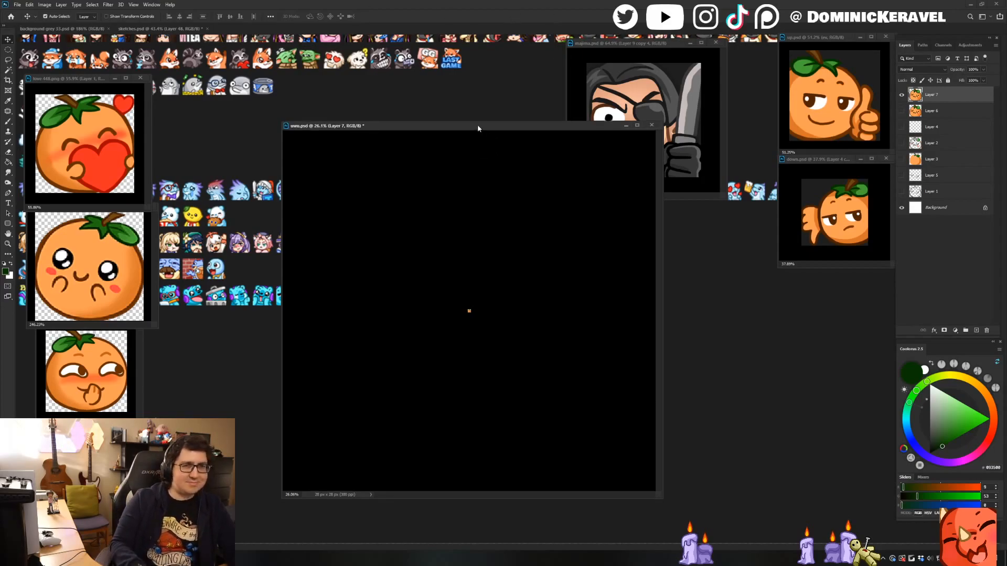
left_click_drag(478, 127, 536, 121)
left_click(529, 230)
scroll(529, 242, "up", 8)
left_click_drag(529, 306, 195, 431)
left_click_drag(212, 389, 269, 380)
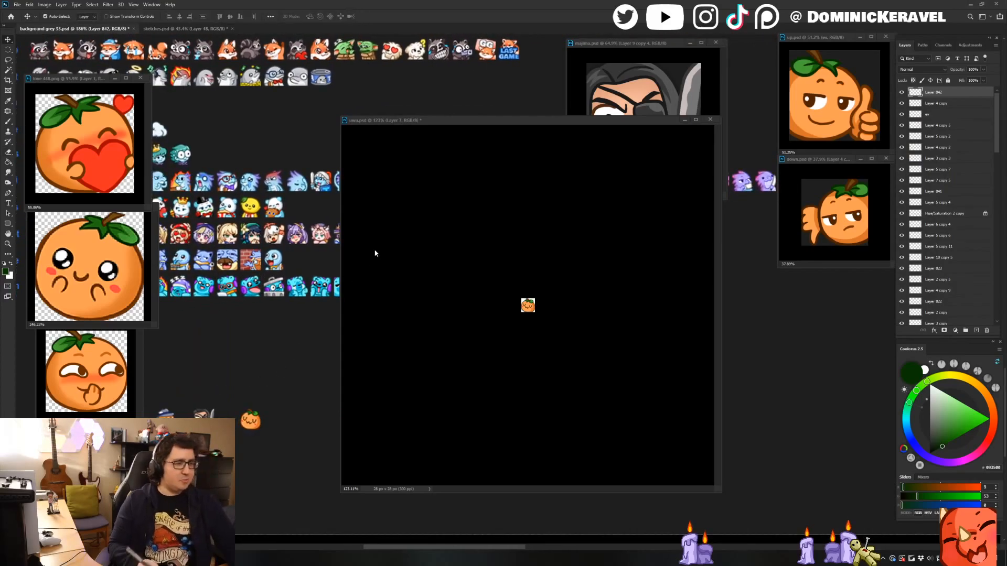
Restore uwu.psd to 448 x 448 px and save the document.
left_click(488, 397)
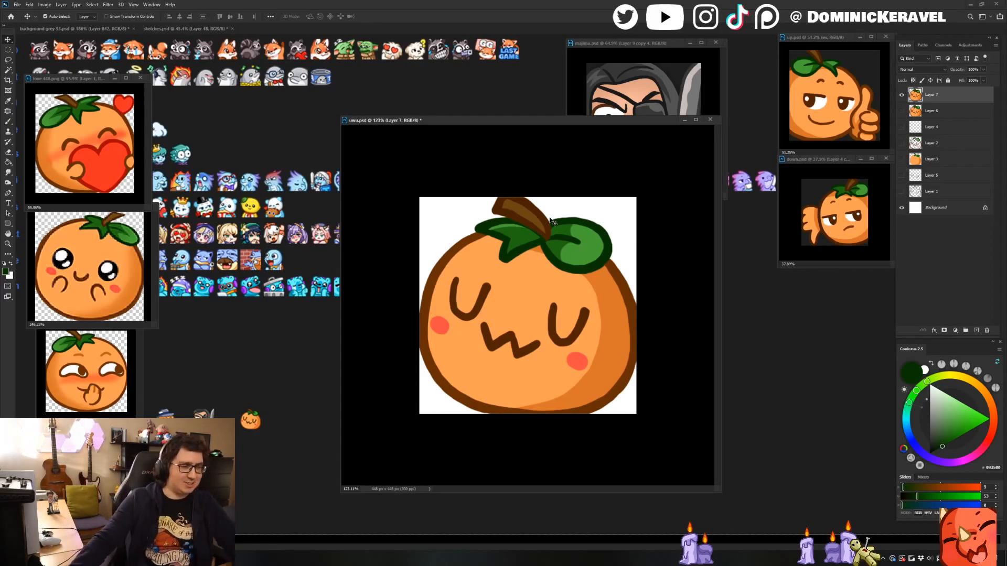
left_click_drag(439, 122, 439, 123)
key("b")
left_click_drag(525, 250, 563, 250)
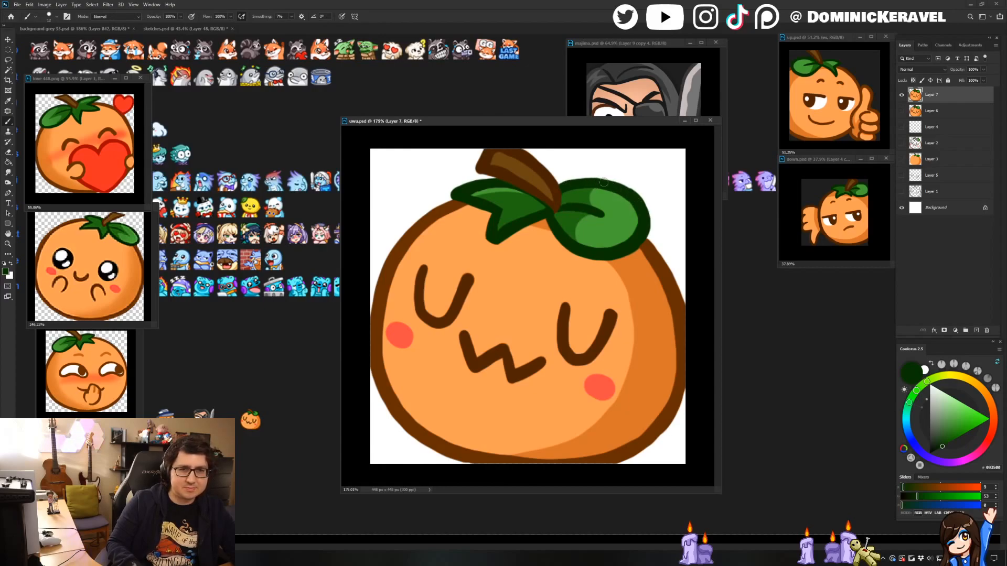
key("e")
key("ctrl+s")
key("v")
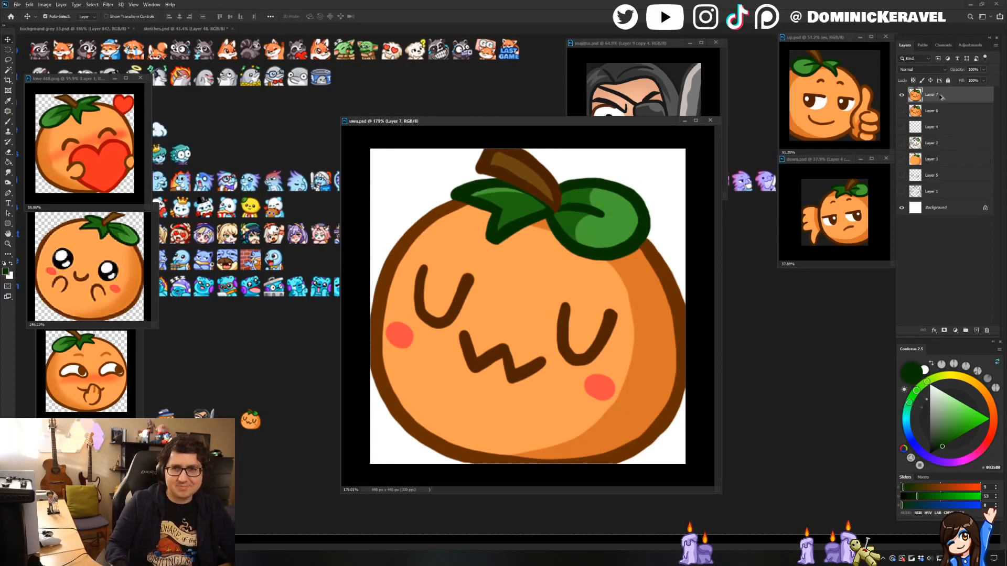
Duplicate the merged artwork layer and touch up the left eye's outer stroke with its sampled dark brown.
key("ctrl+j")
key("b")
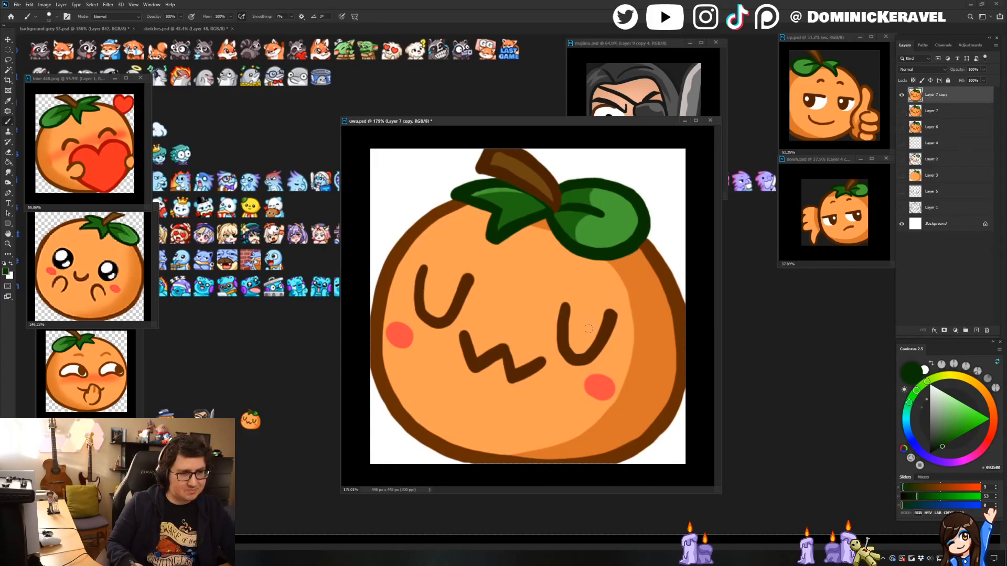
left_click(468, 283, "alt")
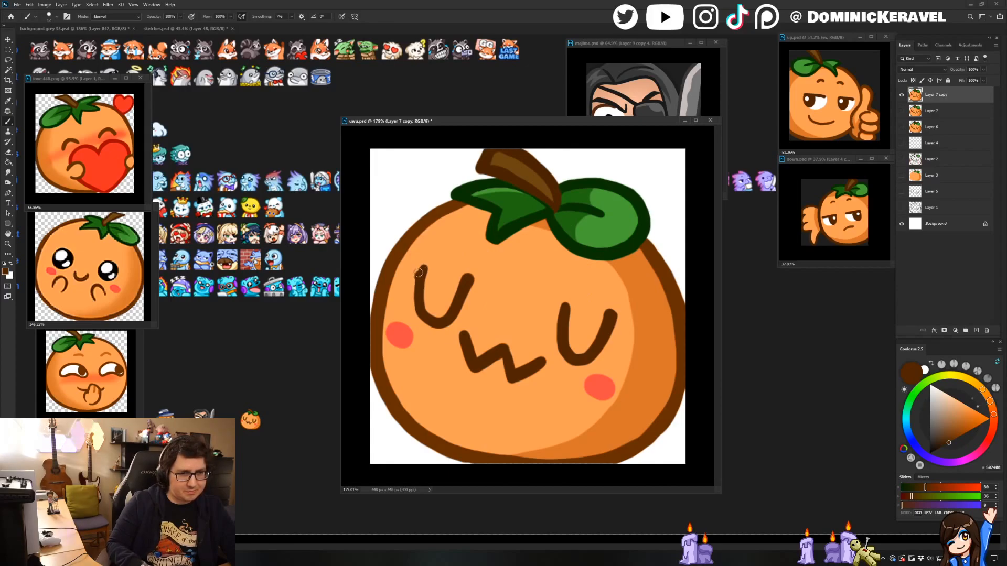
key("v")
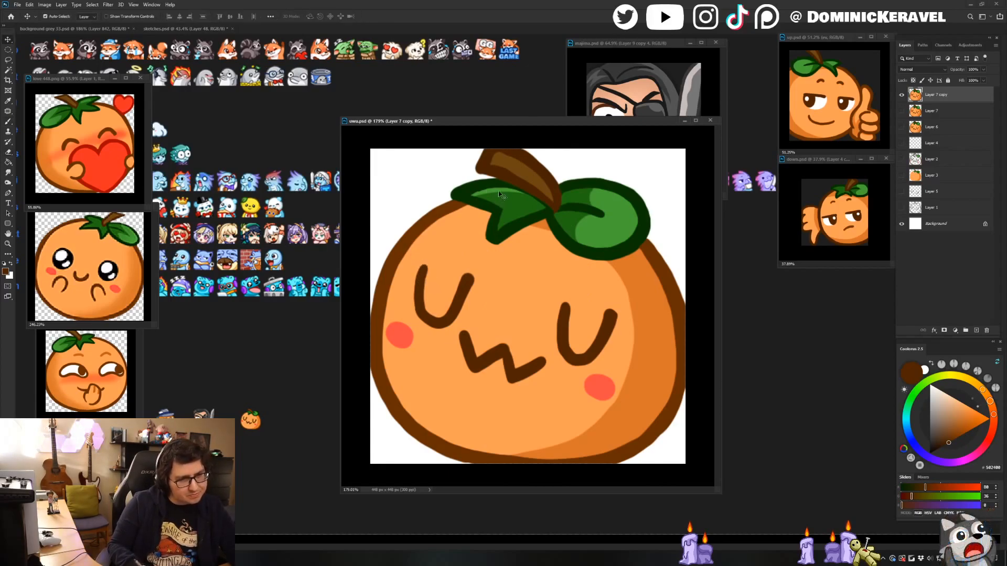
key("b")
left_click_drag(425, 267, 420, 274)
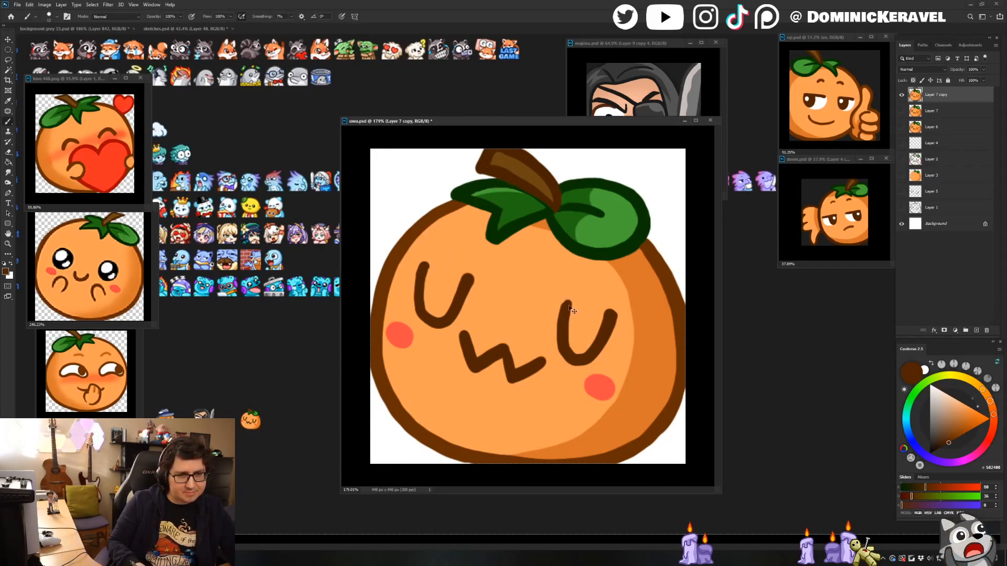
Refine the right eye's stroke with dark brown and sampled light orange, and sample the shading orange #DB742A below the round leaf.
left_click_drag(569, 304, 563, 332)
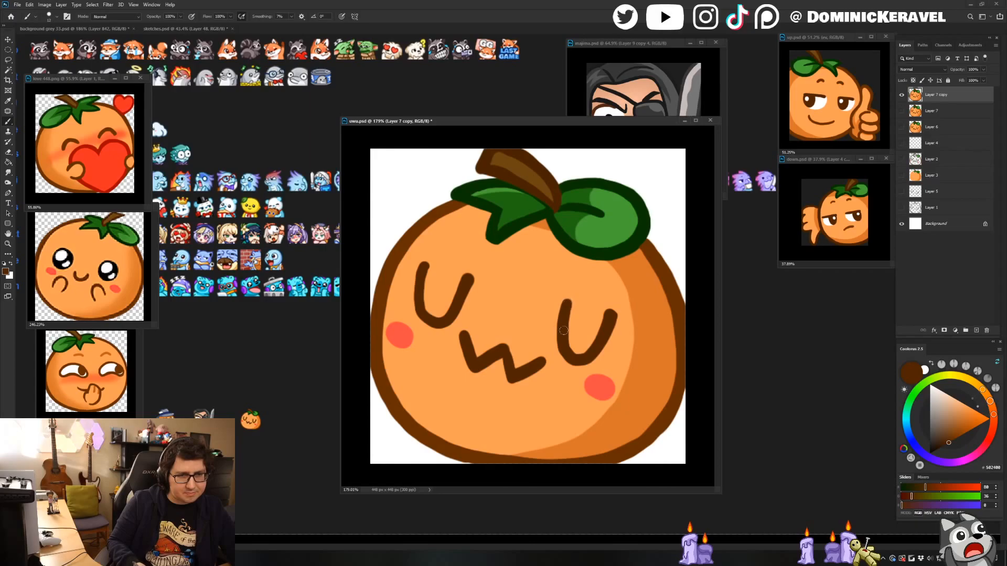
left_click(591, 333, "alt")
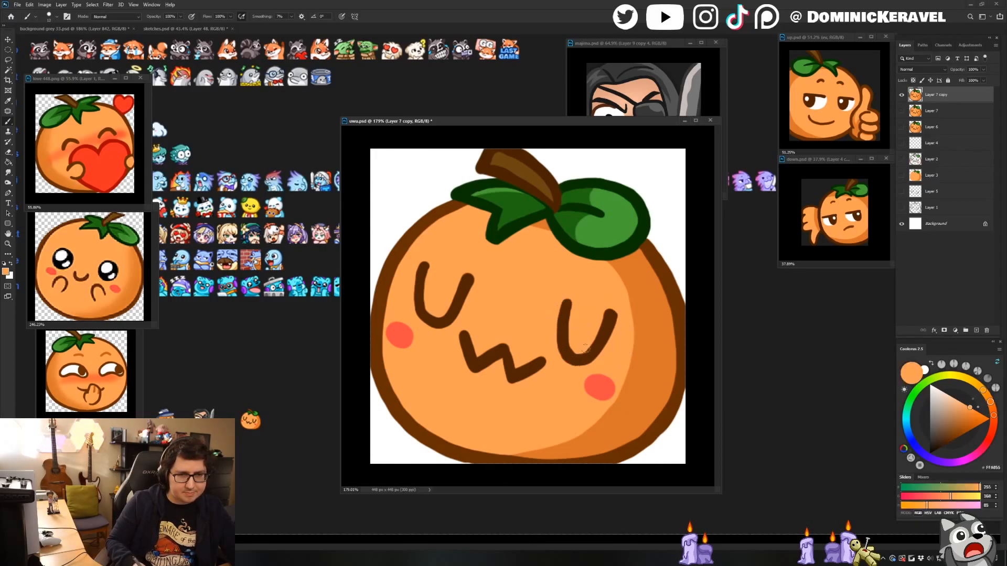
left_click_drag(572, 304, 572, 347)
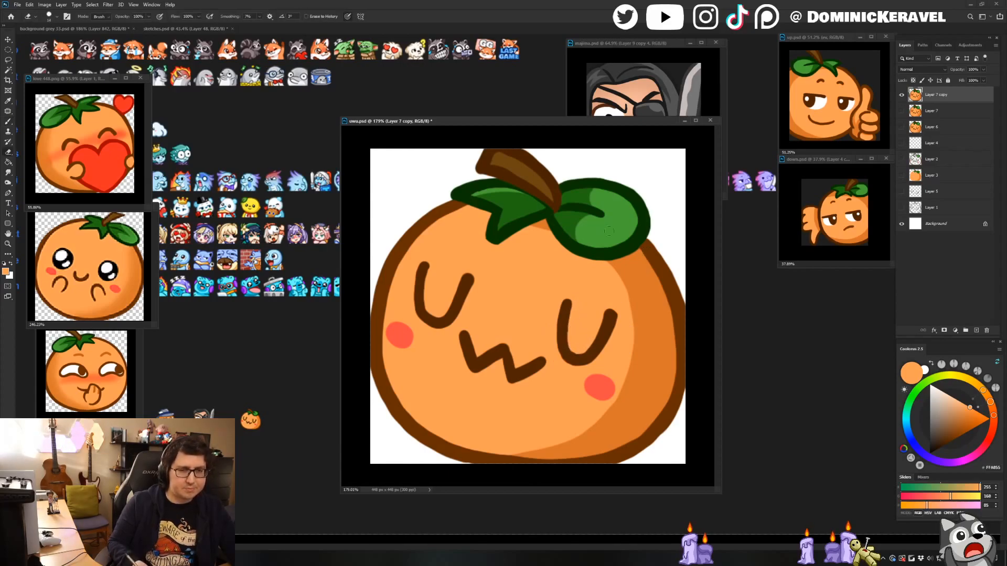
left_click(616, 269, "alt")
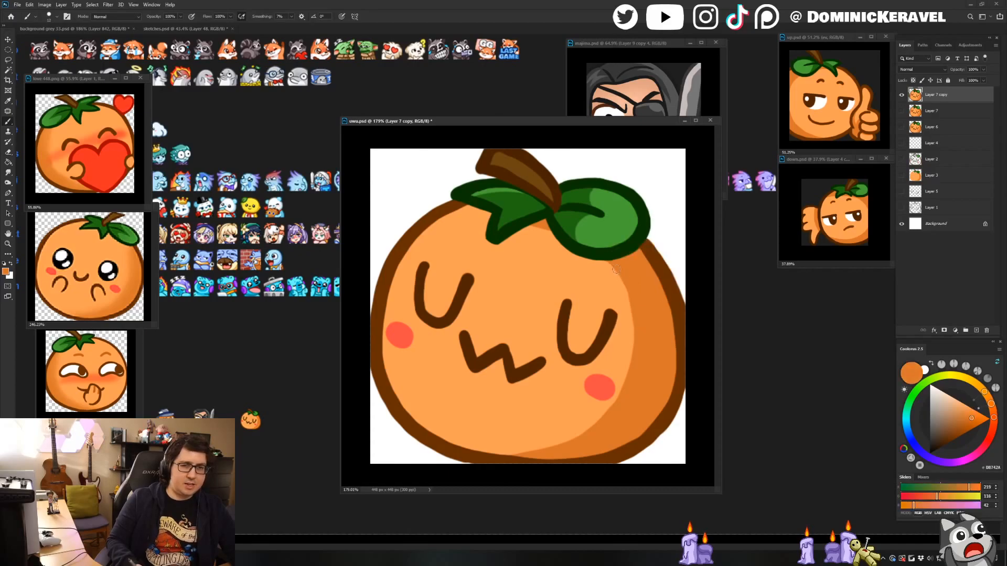
Save uwu.psd, resize it to 28 px and place the small emote in the grey background document.
key("v")
key("ctrl+s")
key("ctrl+alt+i")
type("28")
key("Return")
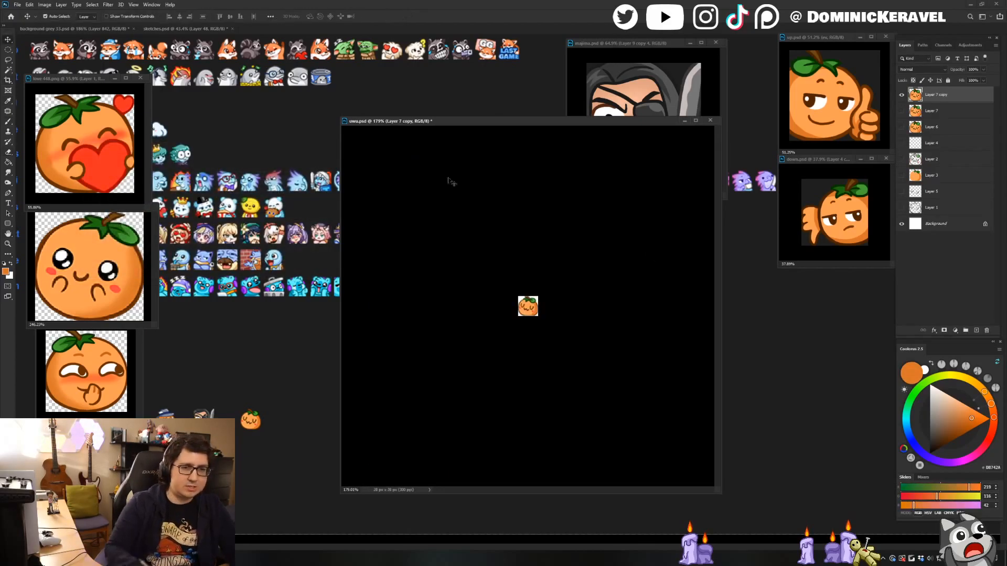
left_click_drag(531, 310, 256, 358)
Return to uwu.psd and restore it to 448 x 448 px.
scroll(299, 371, "down", 1)
key("b")
left_click(375, 342)
key("ctrl+z")
key("v")
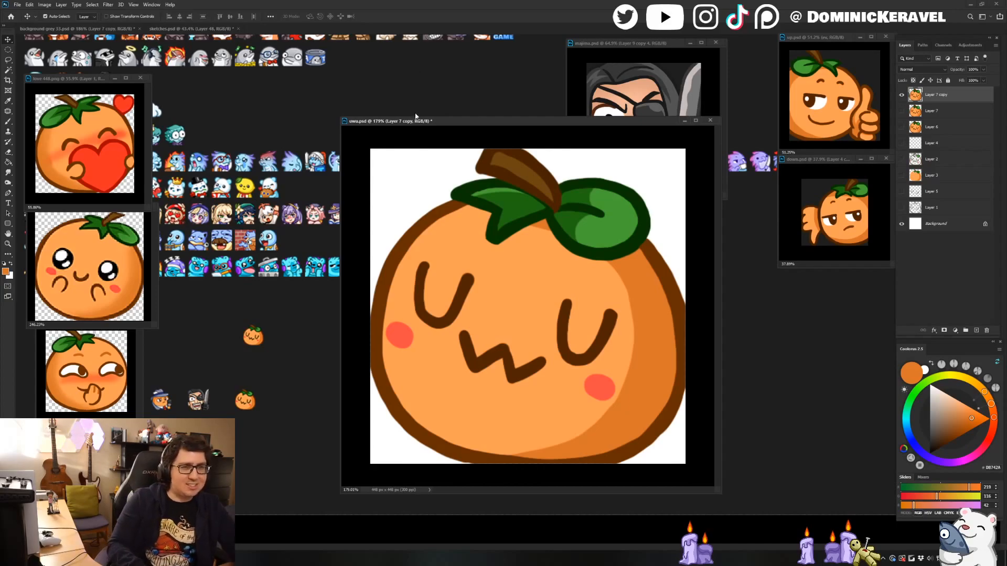
Sample the mouth's dark brown and retouch the zigzag mouth line.
left_click_drag(417, 121, 428, 117)
key("b")
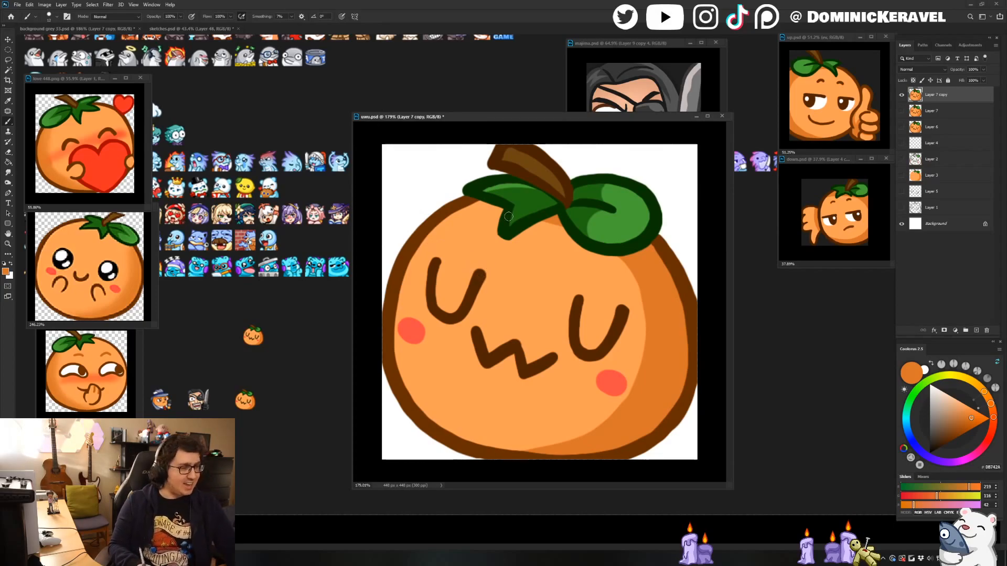
key("v")
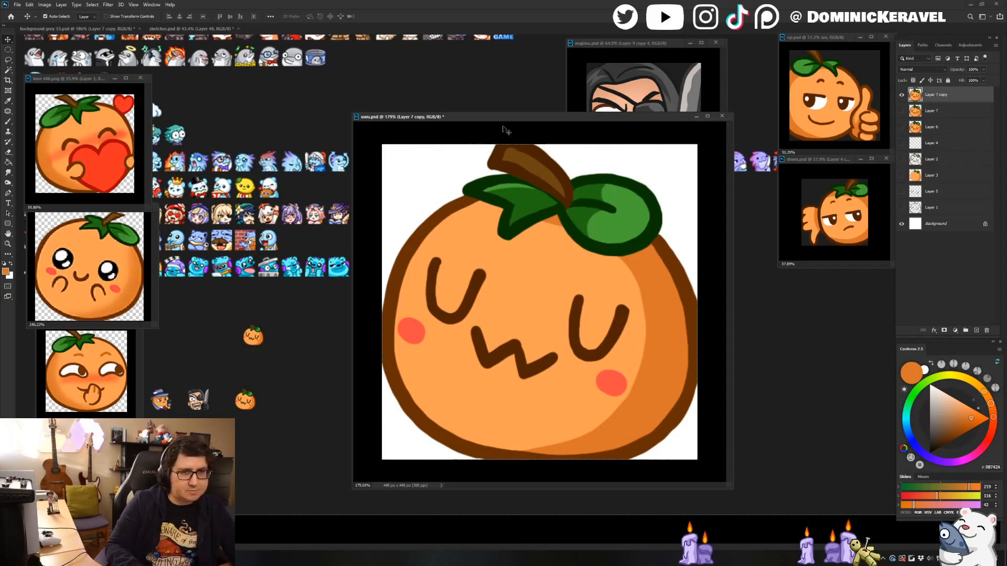
left_click_drag(502, 117, 498, 114)
key("b")
left_click(515, 367, "alt")
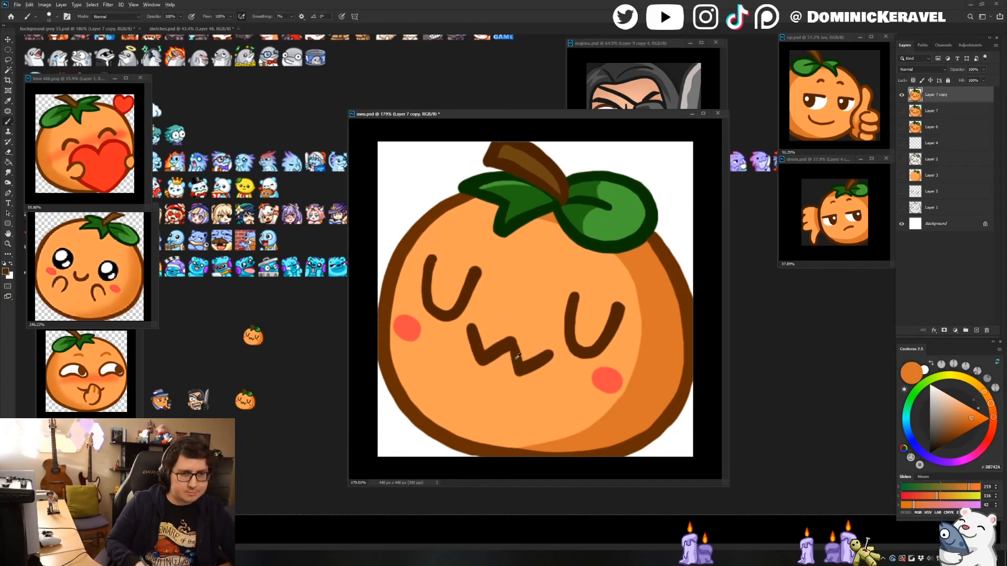
key("v")
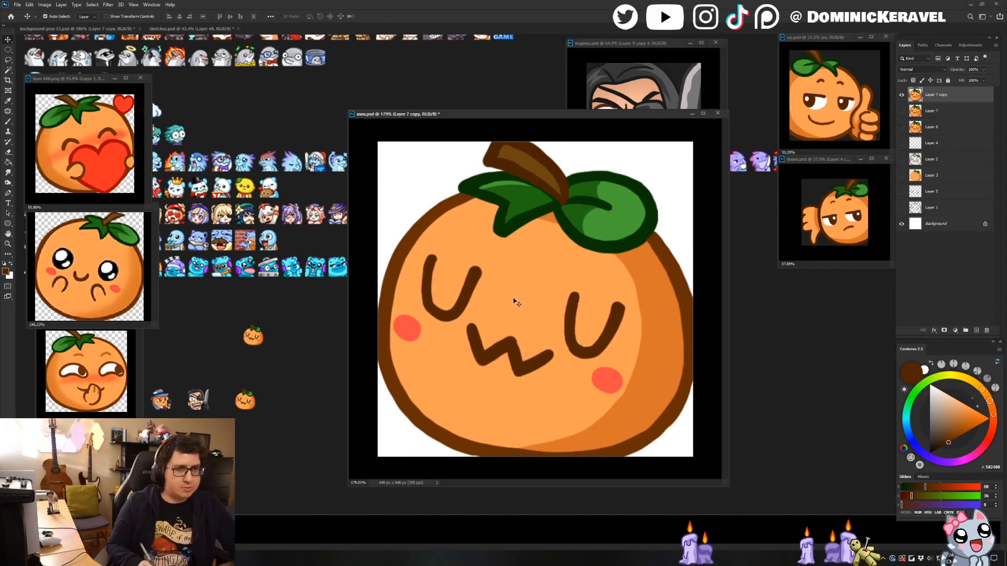
Sample the outline brown, #672E00, and touch up the orange's upper-left outline beside the pointed leaf.
key("b")
left_click(456, 198, "alt")
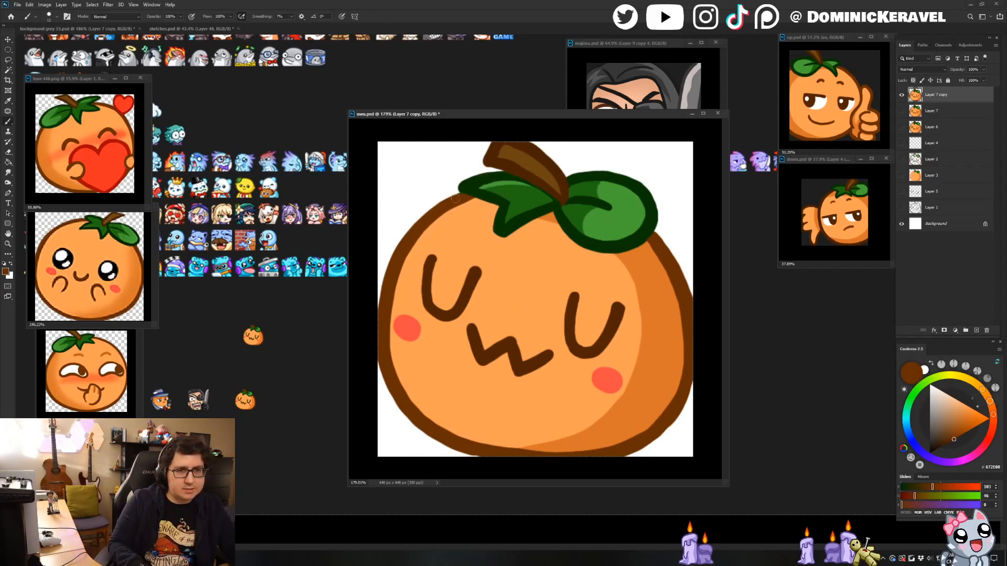
key("v")
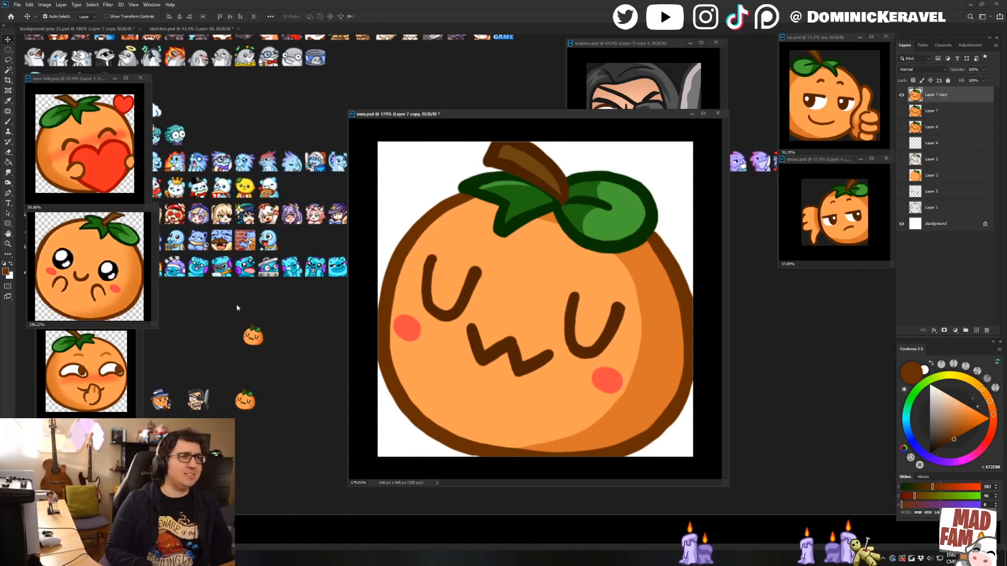
Reshape the zigzag mouth's ends and corners with sampled dark brown and the light orange #FFA055.
left_click(274, 307)
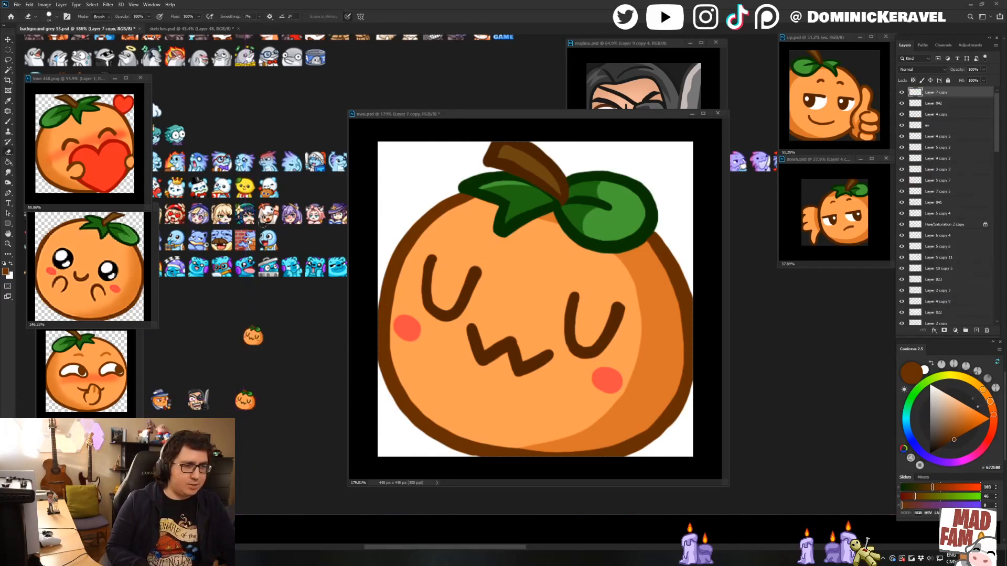
left_click(507, 299)
key("b")
left_click(472, 329, "alt")
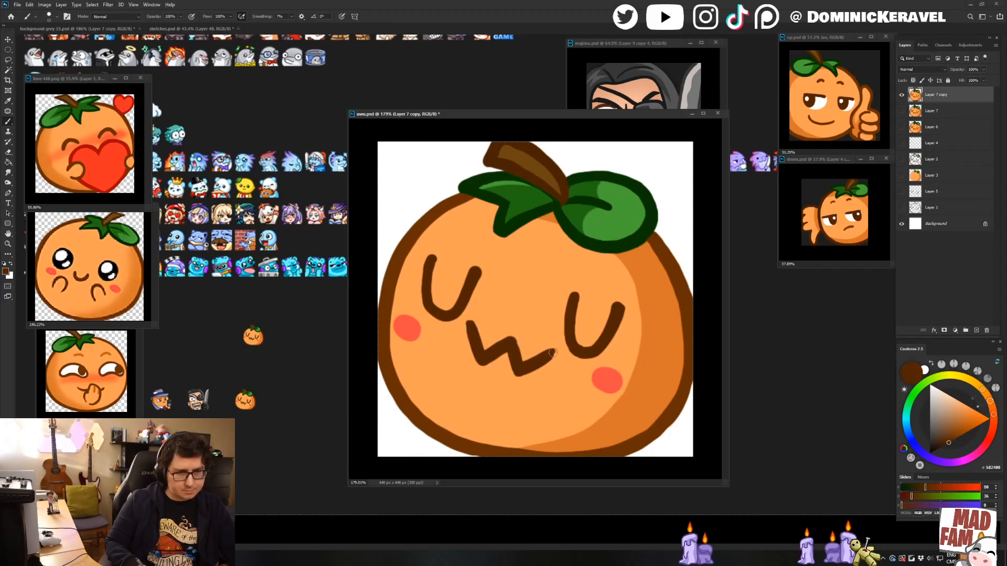
left_click(506, 366, "alt")
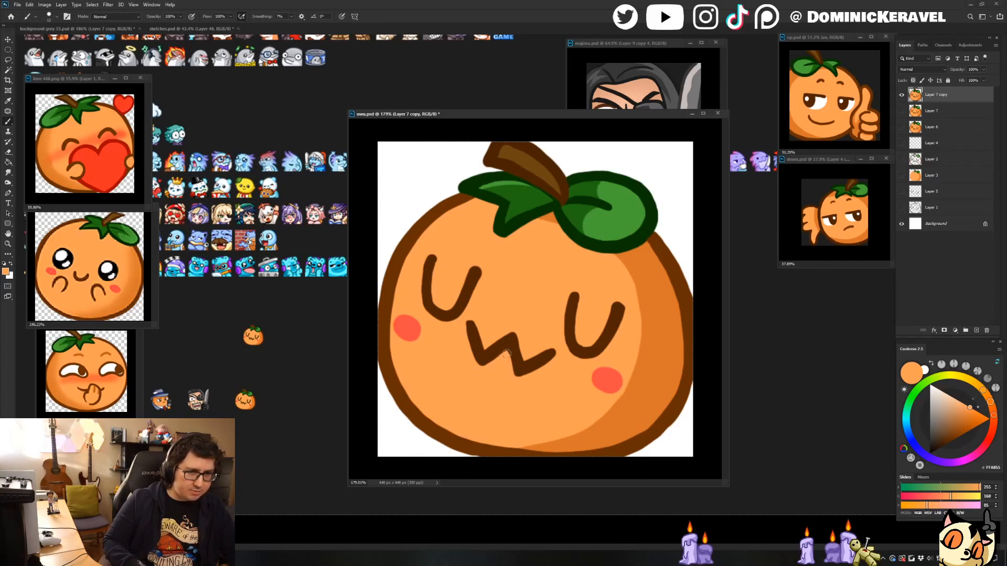
left_click(509, 365, "alt")
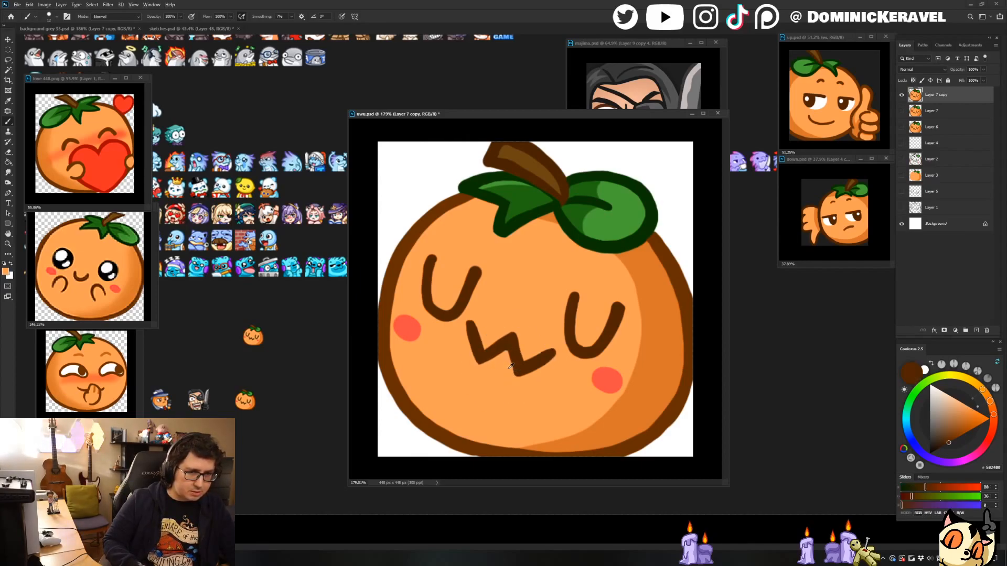
left_click(524, 337, "alt")
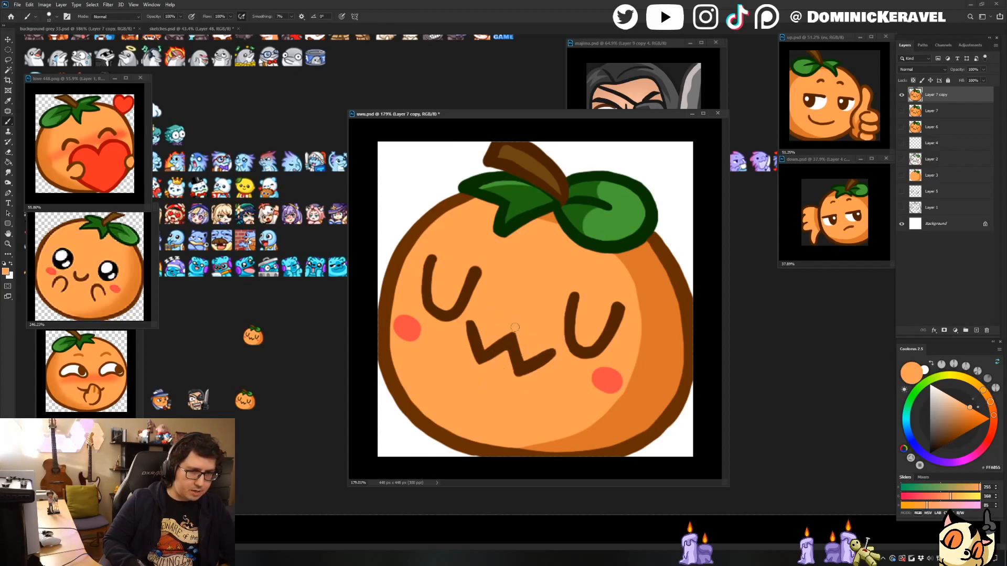
key("v")
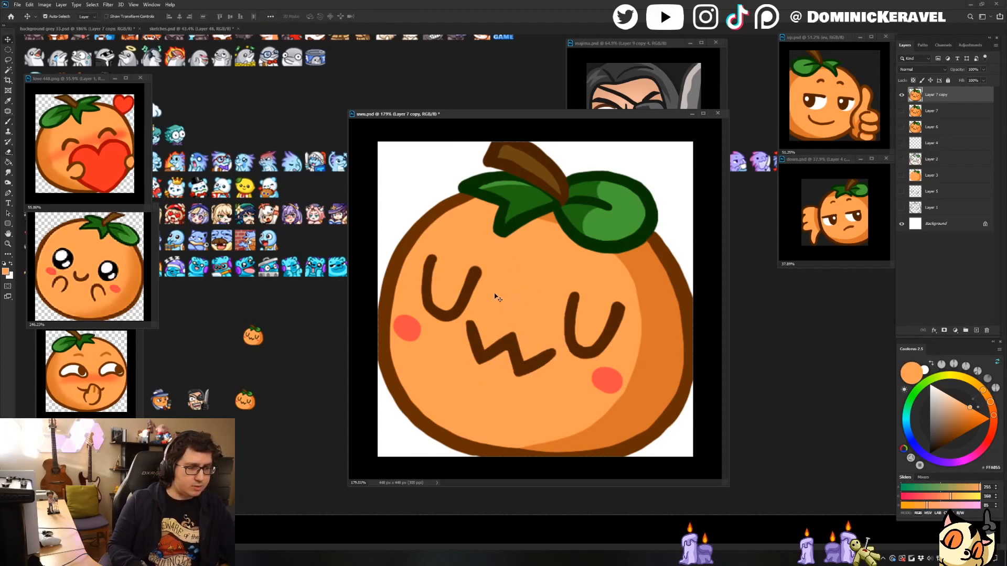
Place a 28 px copy of the revised emote in the grey background document and restore uwu.psd to 448 x 448 px.
key("ctrl+alt+i")
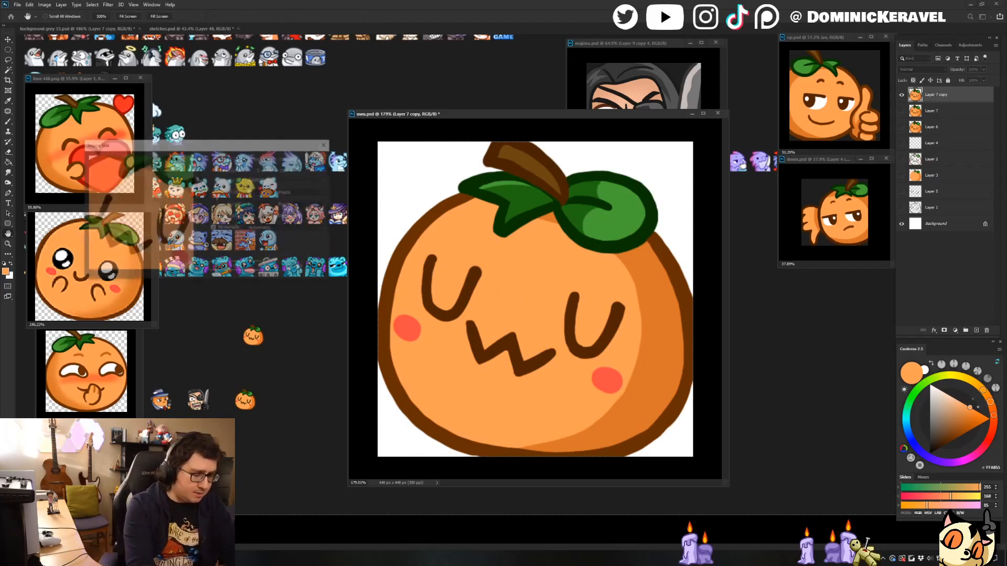
key("Return")
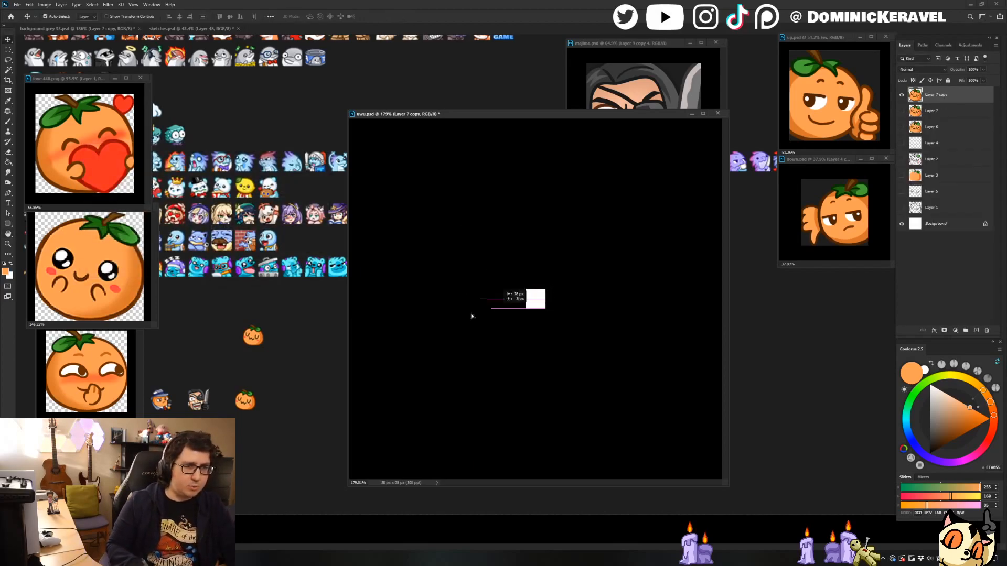
key("ctrl+z")
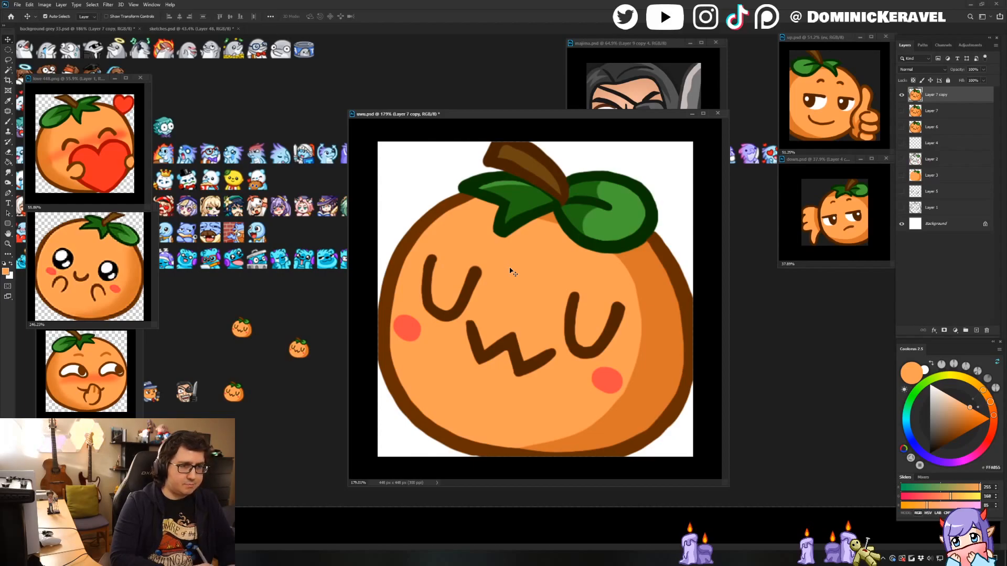
Sample the shading orange, #DB742A, and extend the shadow along the orange's bottom edge.
left_click_drag(528, 118, 524, 102)
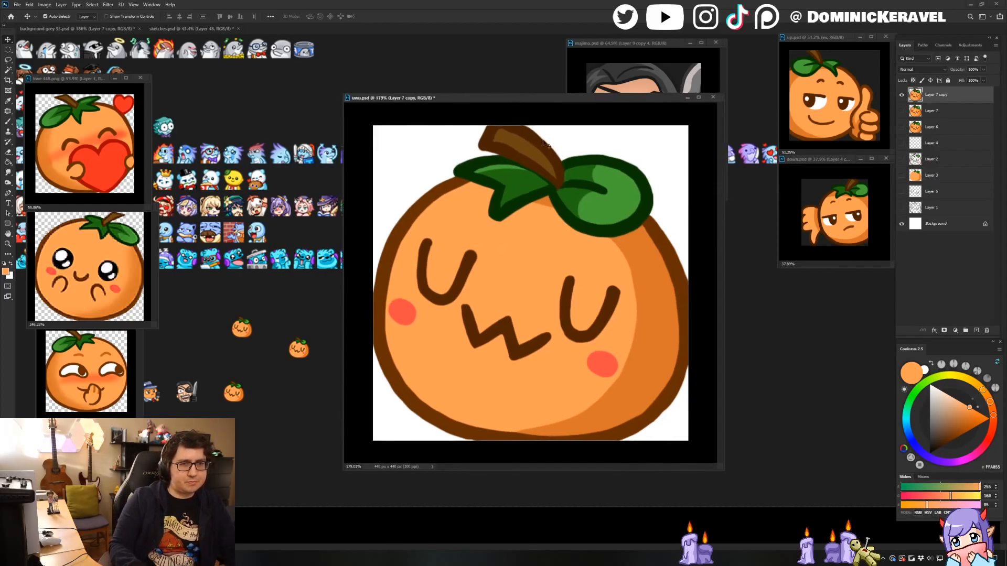
key("b")
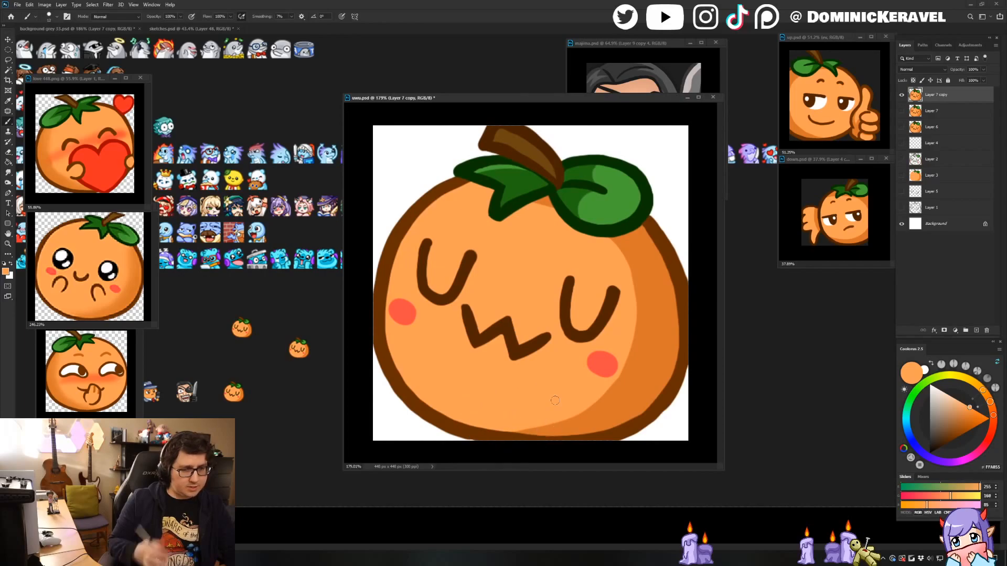
key("v")
key("b")
left_click(493, 389, "alt")
left_click(506, 419, "alt")
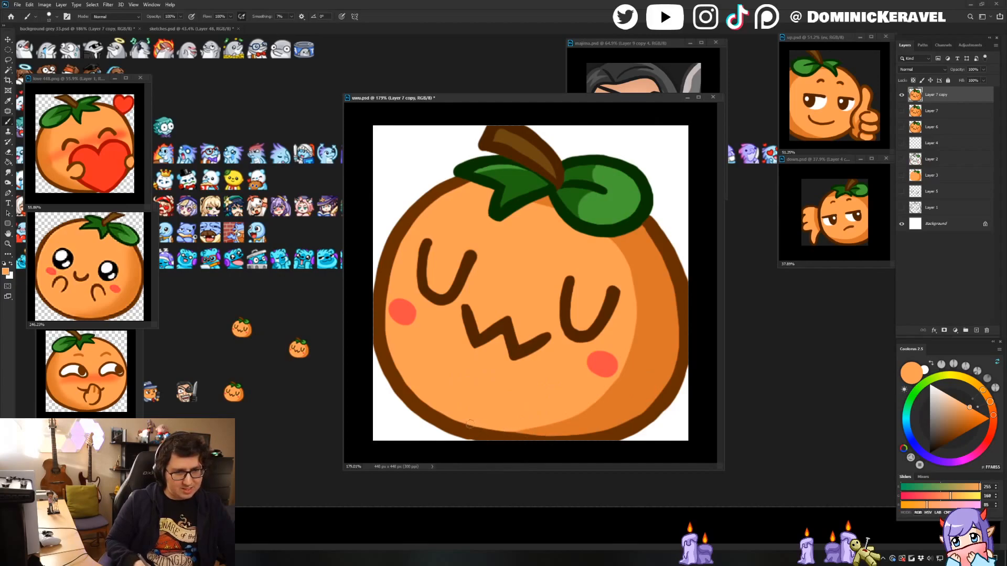
left_click(485, 431, "alt")
left_click_drag(485, 432, 577, 436)
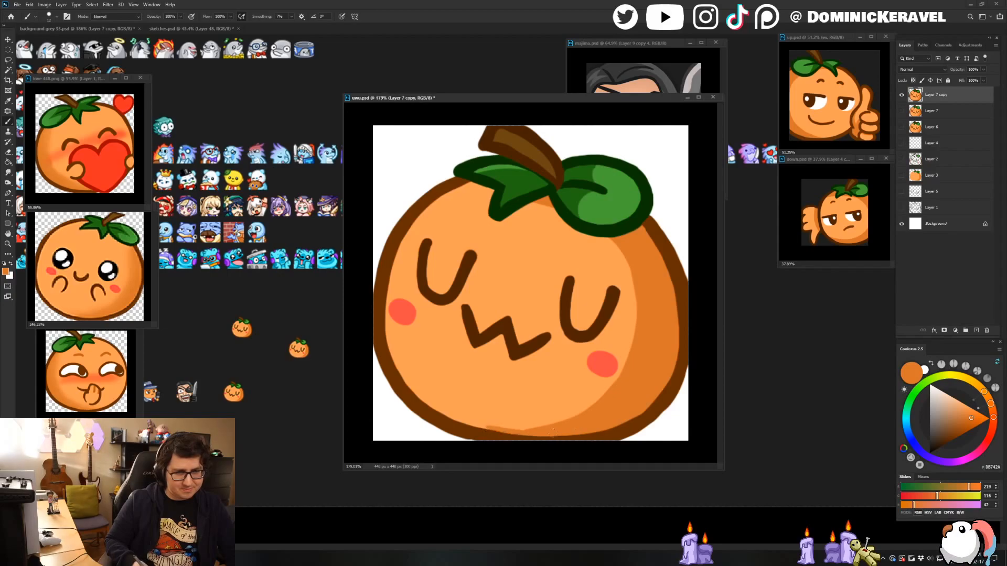
Smooth the bottom shadow's upper edge with the sampled shading and light orange, and save the document.
left_click(537, 427, "alt")
left_click(538, 432, "alt")
left_click_drag(506, 429, 533, 428)
left_click(530, 420, "alt")
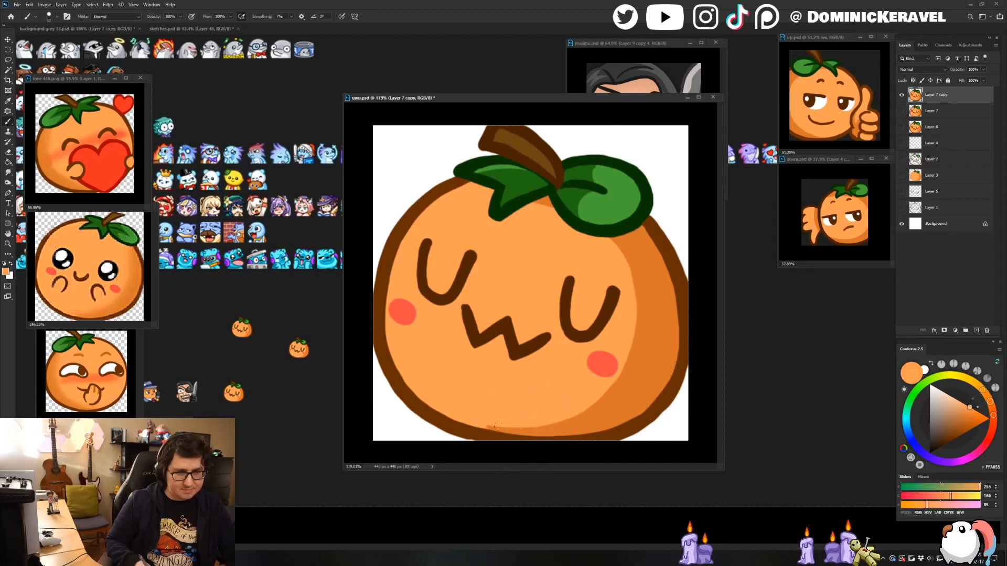
key("v")
key("ctrl+s")
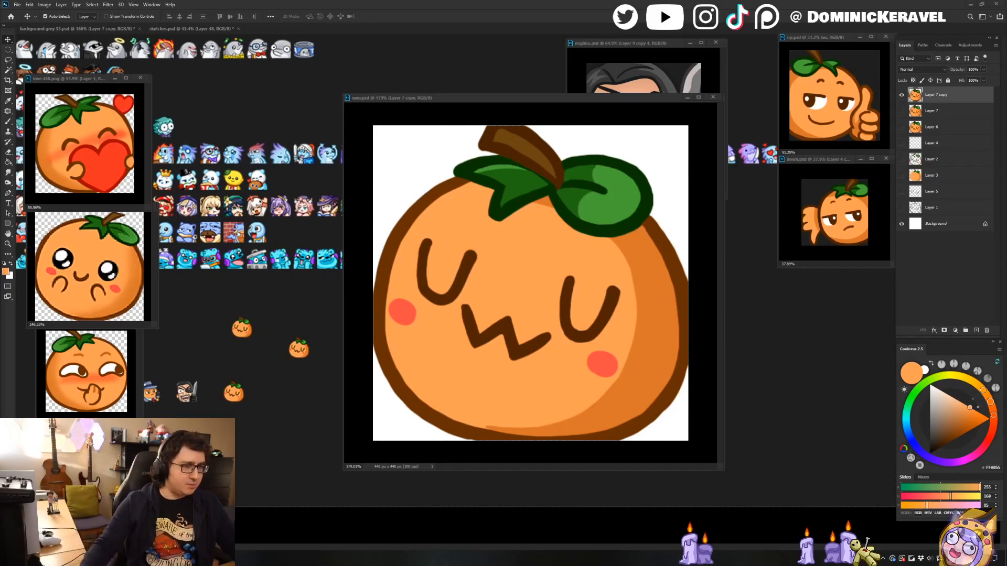
Sample the shading orange and touch up the shadow's edge below the round leaf.
left_click_drag(475, 99, 479, 98)
key("b")
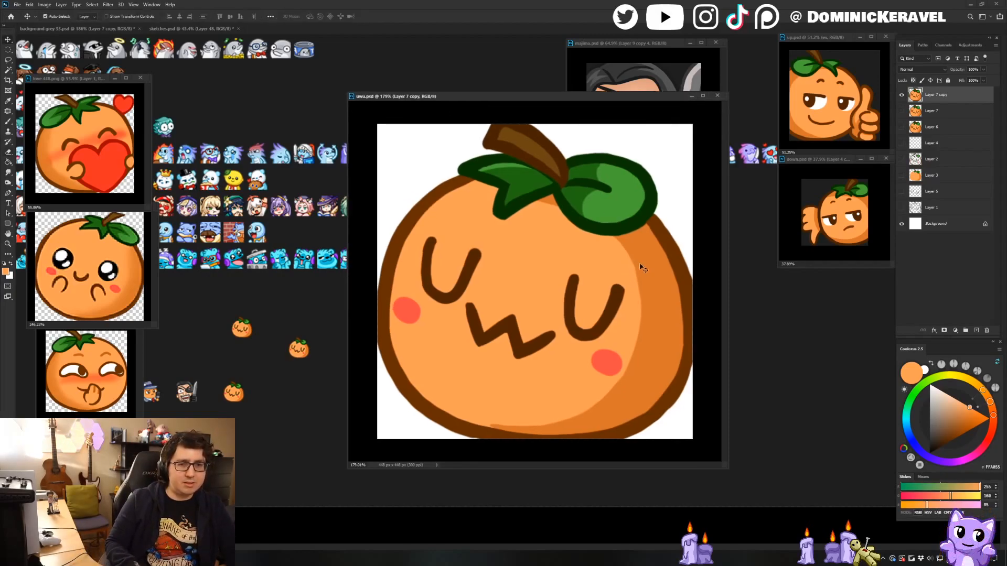
left_click(646, 268, "alt")
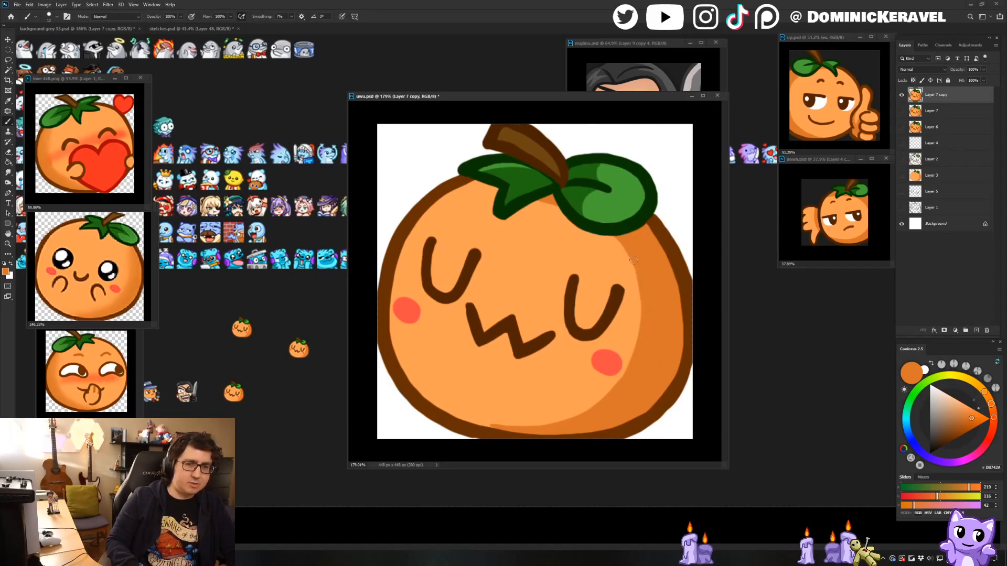
Shrink the uwu.psd window, sample the grey document's dark grey, #1E1E1E, and fill the Background layer with it.
key("ctrl+minus")
key("v")
left_click_drag(728, 469, 593, 324)
key("b")
left_click(690, 346, "alt")
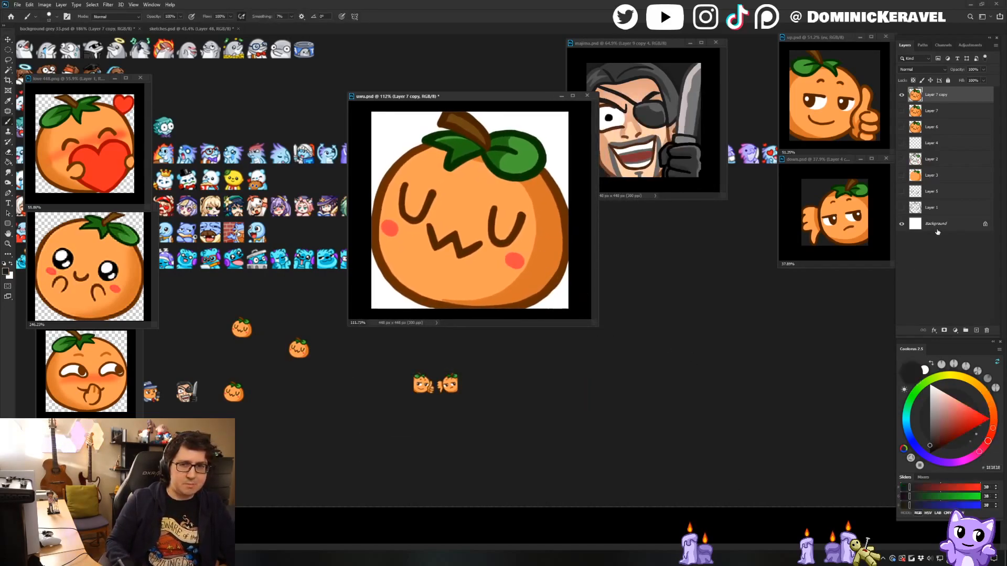
left_click(937, 225)
key("g")
left_click(551, 138)
Save uwu.psd and reduce its view to about 52% in a smaller window beside the other emotes.
key("v")
key("ctrl+minus")
key("ctrl+s")
left_click_drag(596, 324, 485, 222)
scroll(486, 218, "down", 4)
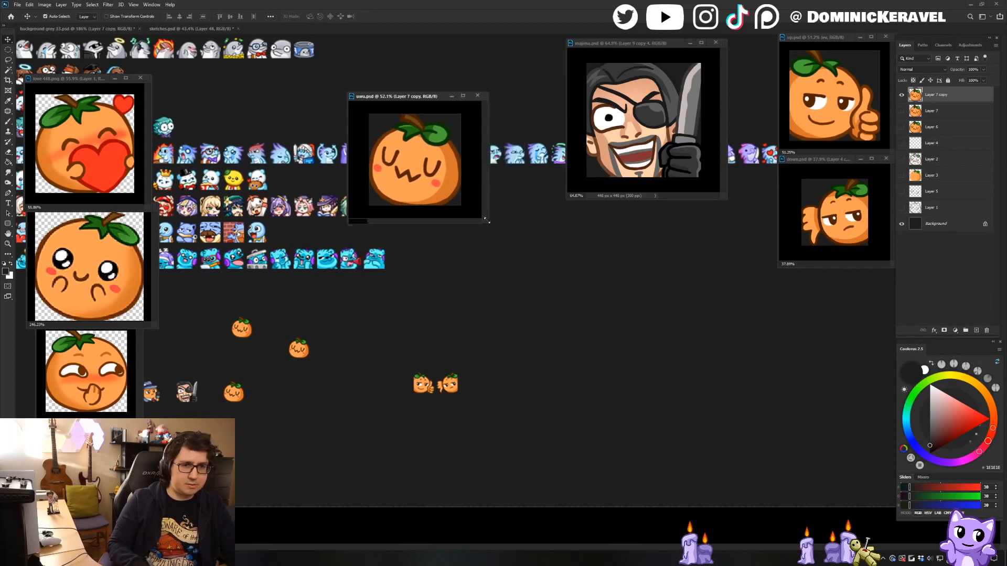
Place the uwu.psd window beneath the thumbs-down emote's window, shrink it to match and reduce its view to about 43.5%.
left_click_drag(423, 98, 831, 273)
left_click_drag(754, 395, 777, 373)
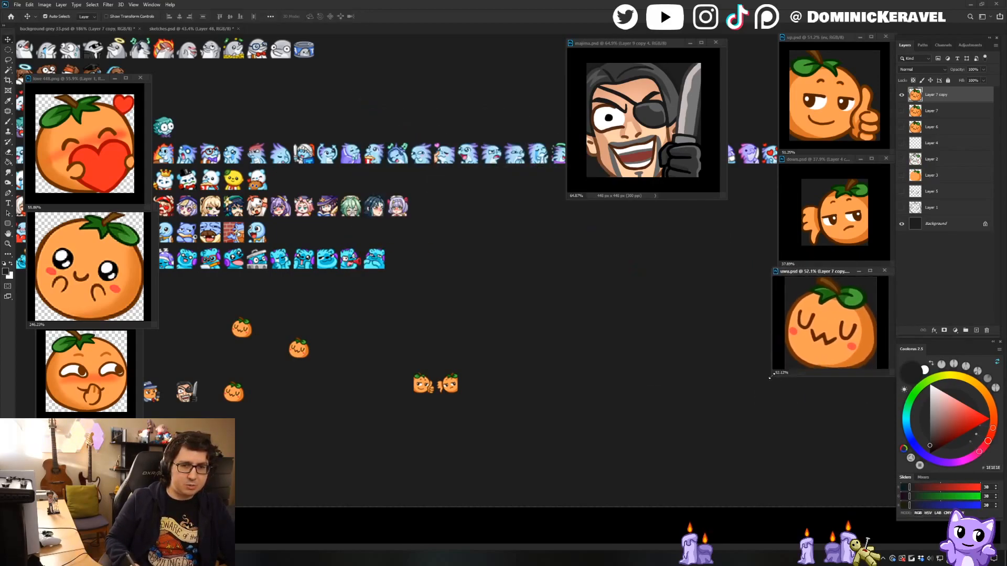
scroll(824, 344, "down", 2)
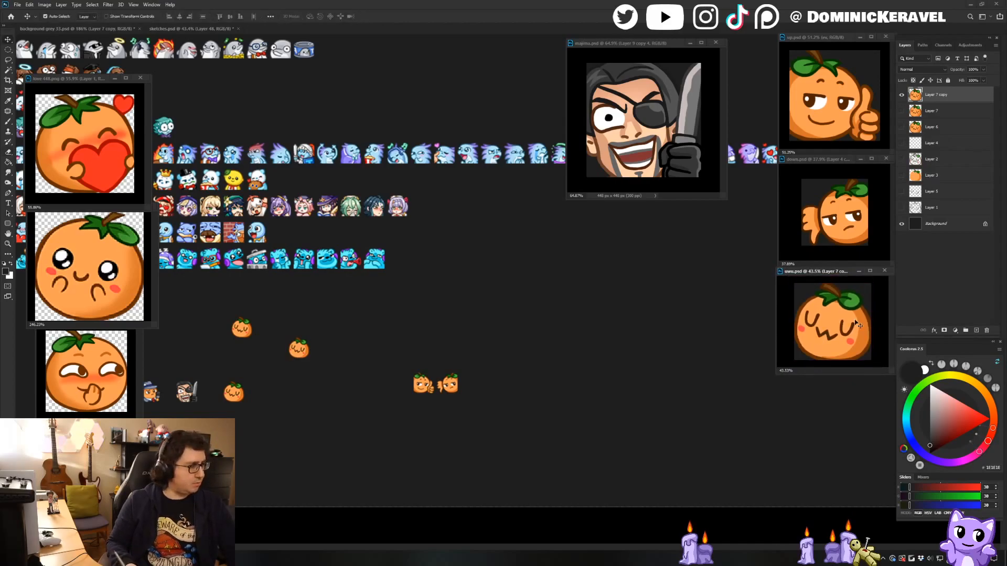
key("b")
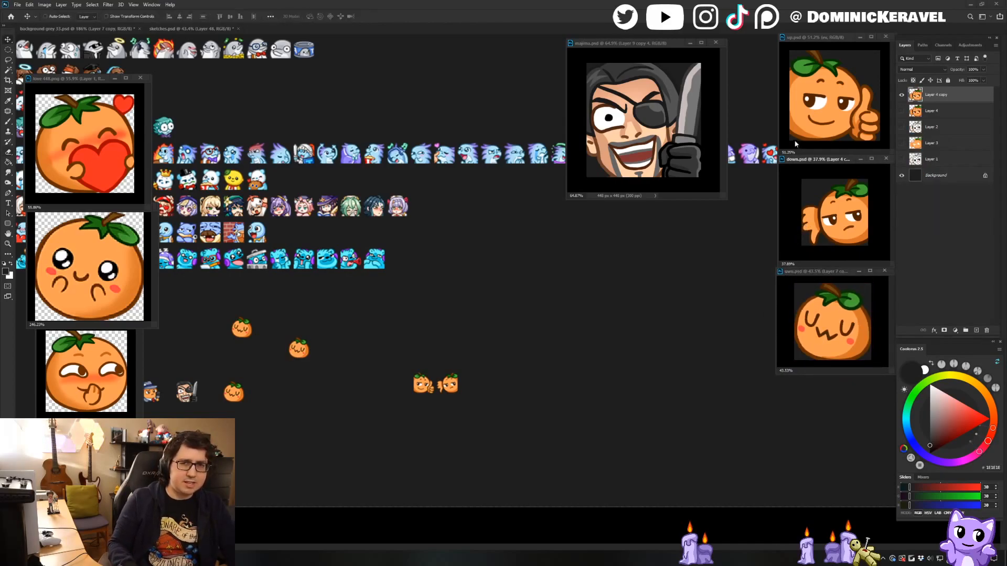
Match the views of the thumbs-up and thumbs-down documents at about 45%, and return to uwu.psd.
left_click(795, 140)
scroll(808, 132, "down", 2)
right_click(813, 130)
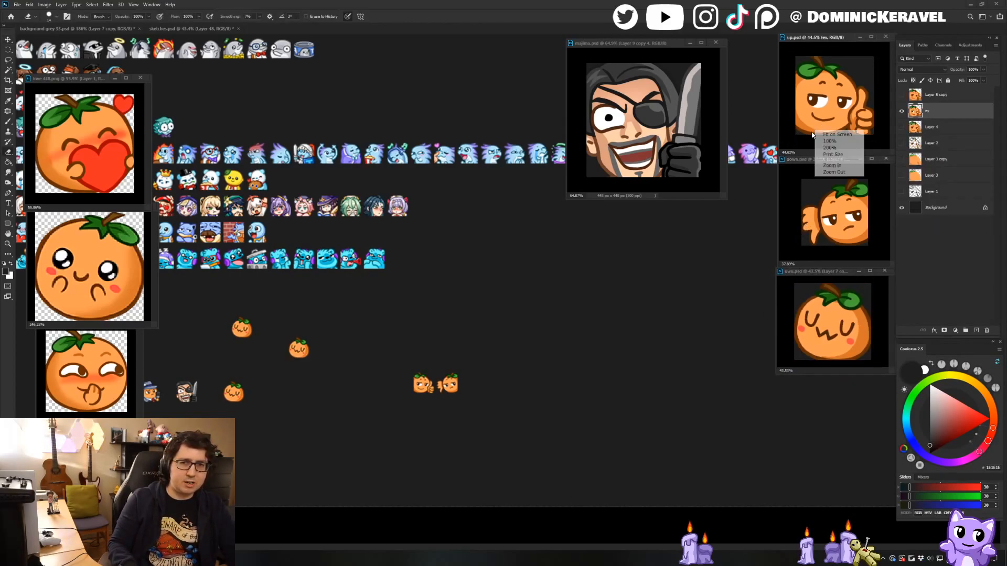
left_click(791, 244)
scroll(792, 244, "up", 2)
left_click(791, 298)
key("v")
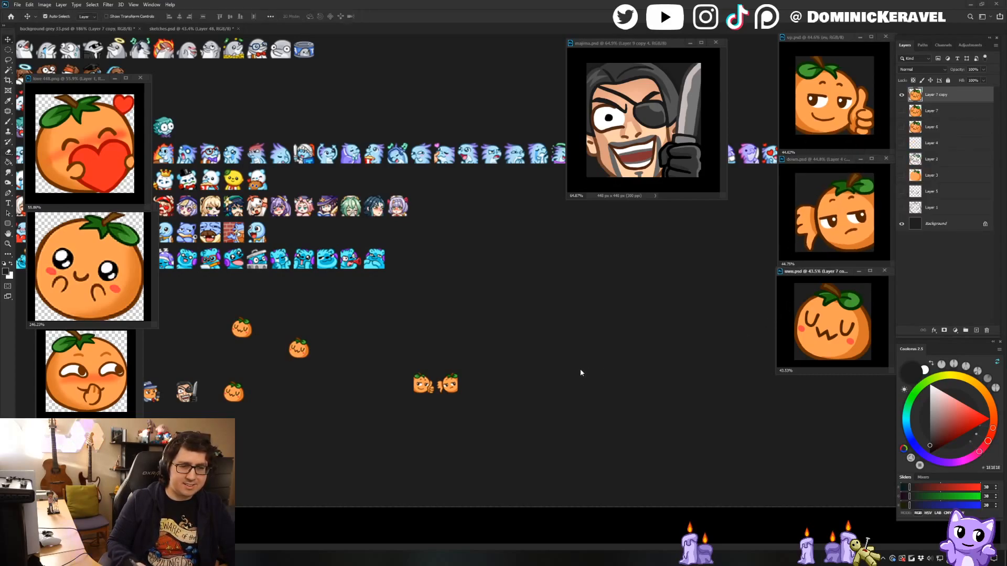
In the grey background document, move the newest 28 px uwu emote beside the two thumb emotes and align it with their row.
left_click(579, 369)
left_click_drag(539, 331, 525, 329)
left_click(400, 340)
key("ctrl+z")
key("ctrl+shift+z")
left_click_drag(288, 352, 517, 386)
left_click_drag(469, 355, 475, 357)
left_click_drag(416, 369, 457, 376)
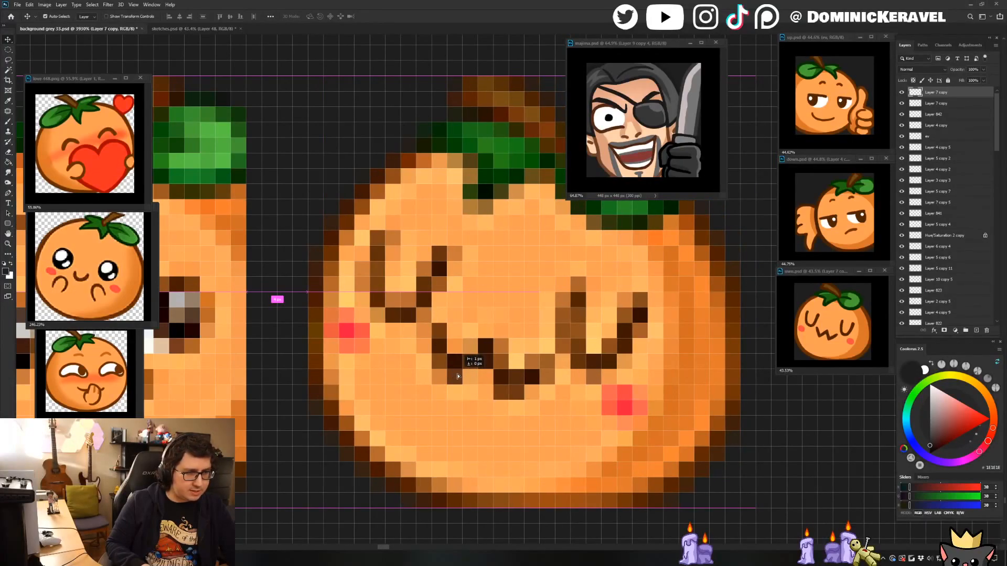
left_click_drag(457, 376, 457, 376)
Compare the 28 px uwu emote with the neighbouring thumb emotes, both close up and among the full emote rows.
key("e")
mouse_move(389, 309)
left_mouse_down()
mouse_move(467, 326)
mouse_move(442, 335)
mouse_move(387, 455)
mouse_move(372, 461)
left_mouse_up()
key("b")
mouse_move(437, 355)
left_mouse_down()
mouse_move(387, 366)
mouse_move(349, 462)
mouse_move(368, 481)
left_mouse_up()
key("v")
key("e")
key("v")
scroll(489, 357, "down", 5)
key("e")
key("v")
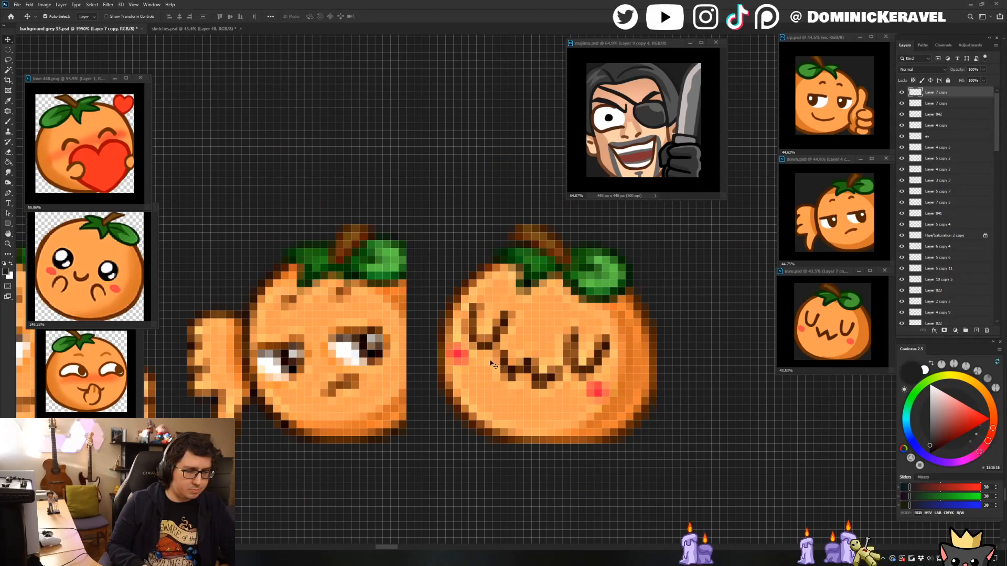
key("e")
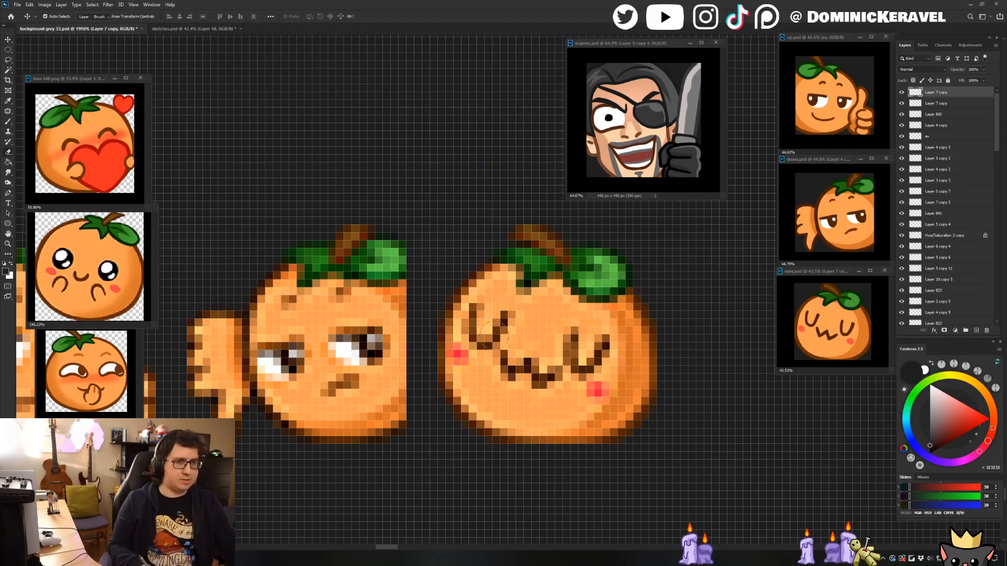
scroll(496, 340, "down", 8)
key("v")
scroll(530, 346, "down", 2)
key("e")
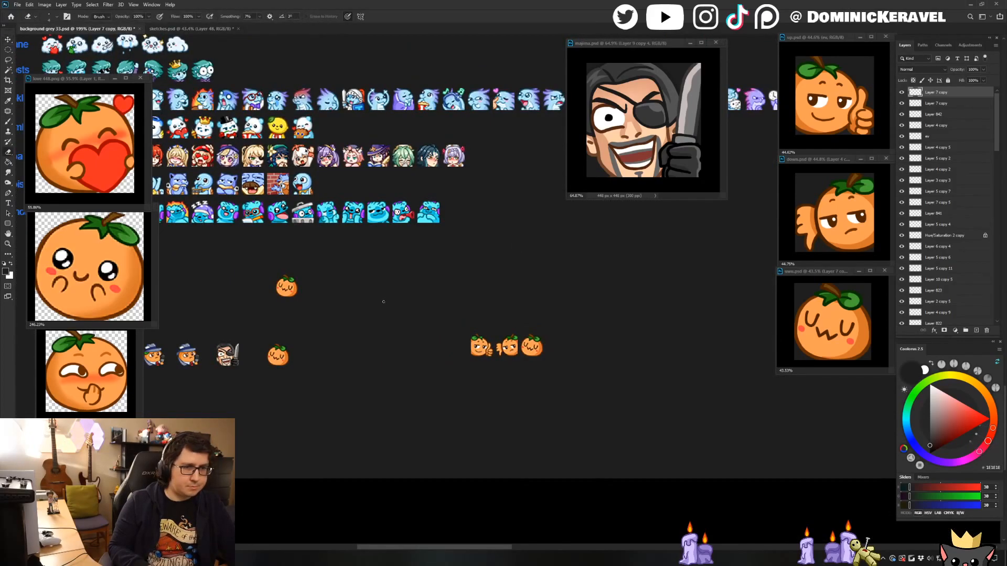
key("v")
scroll(386, 294, "down", 1)
Delete the two leftover 28 px uwu versions, and move the three finished orange emotes together closer to the eyepatch emote.
left_click_drag(331, 261, 275, 376)
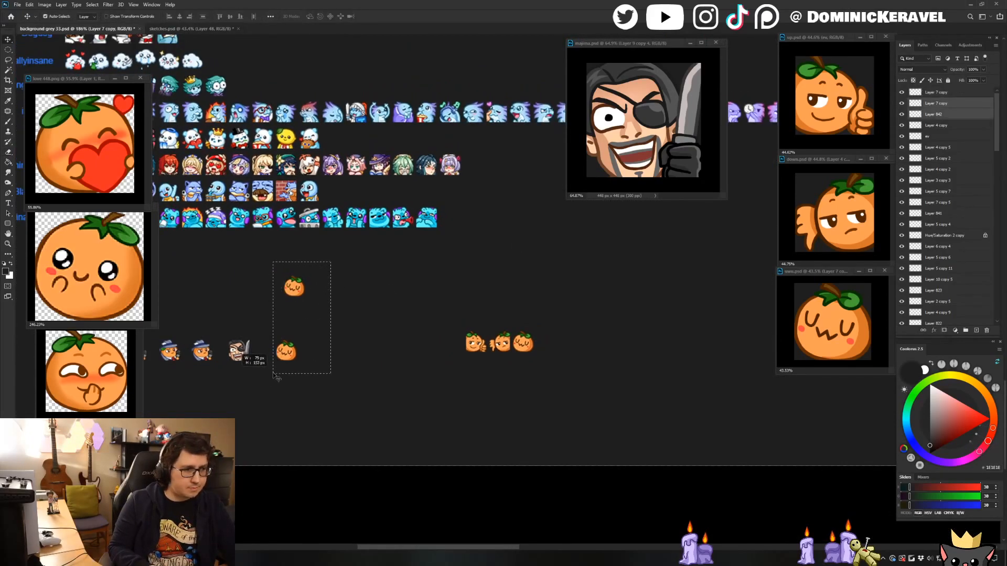
key("Delete")
left_click_drag(542, 294, 502, 294)
left_click_drag(384, 321, 515, 386)
mouse_move(490, 343)
left_mouse_down()
mouse_move(374, 324)
mouse_move(376, 340)
left_mouse_up()
key("e")
key("v")
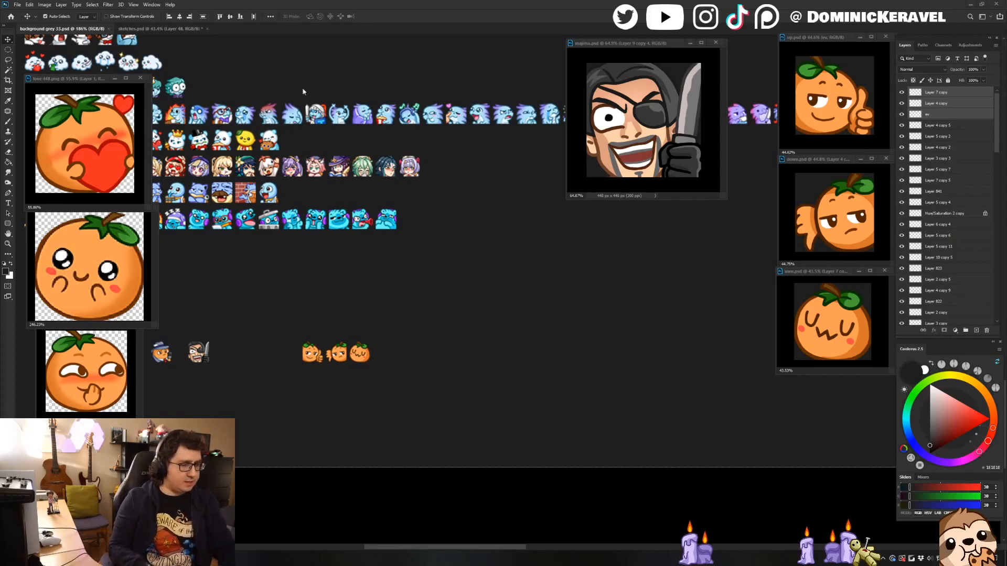
Move the three selected orange emotes farther along the row to narrow their gap from the eyepatch emote.
key("e")
left_click_drag(305, 267, 346, 271)
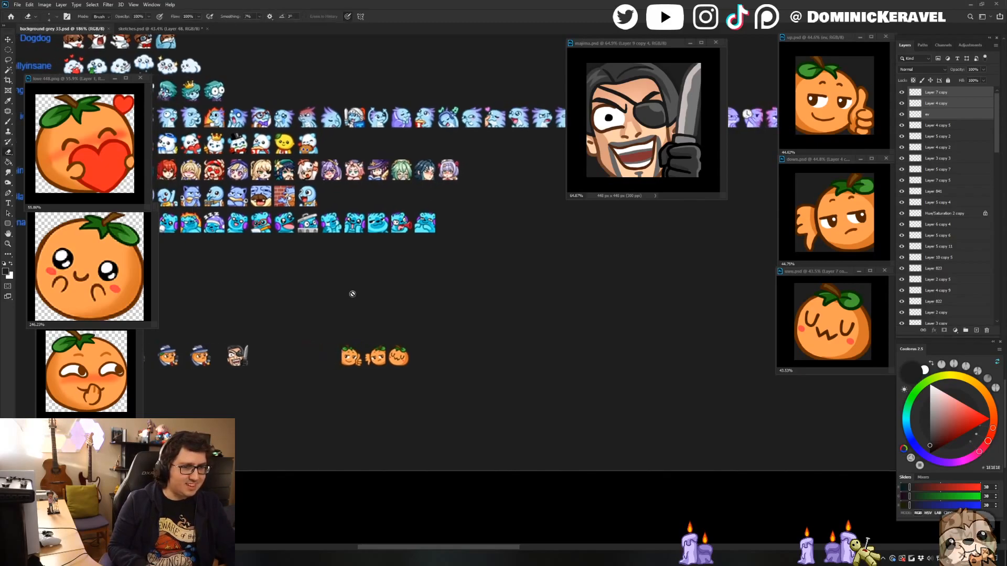
key("v")
left_click_drag(399, 356, 363, 355)
key("e")
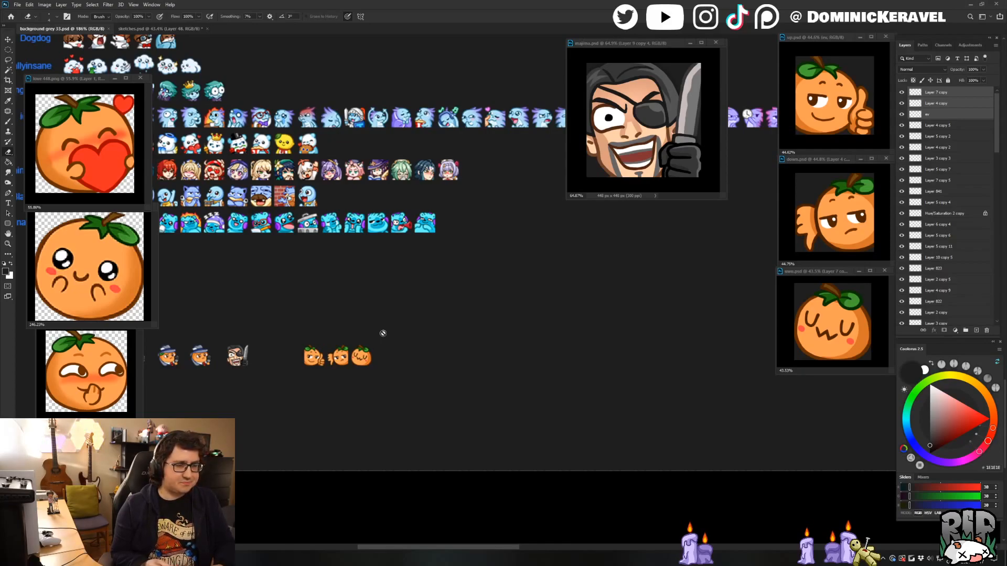
key("v")
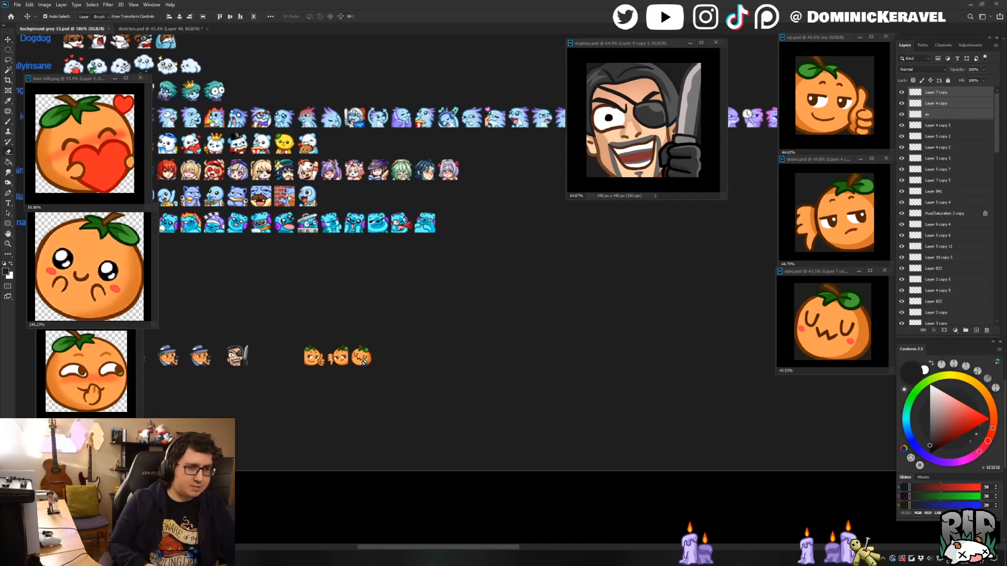
key("v")
mouse_move(370, 320)
left_mouse_down()
mouse_move(399, 305)
mouse_move(345, 278)
left_mouse_up()
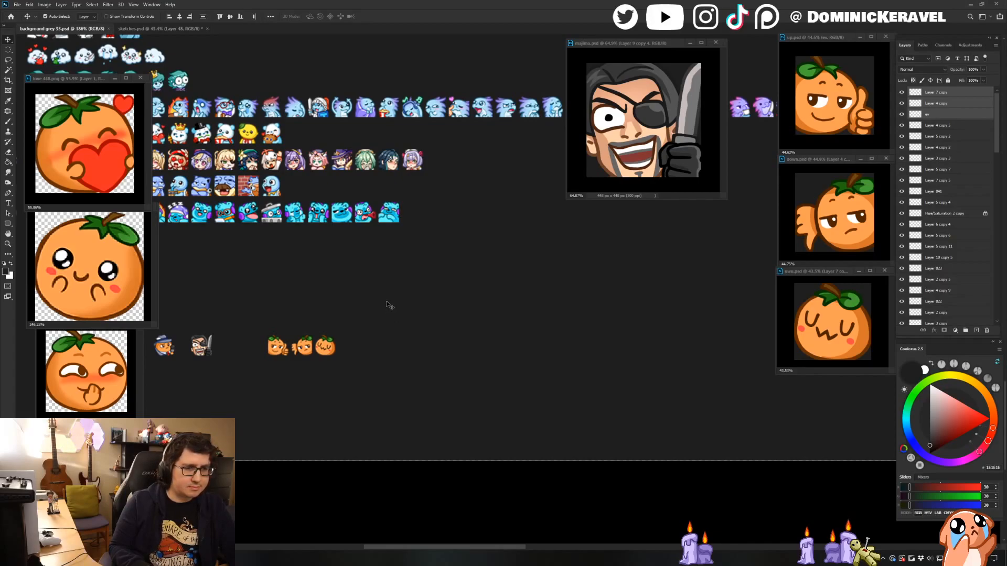
Move uwu.psd into the open area in a larger window and enlarge its view to about 123%.
left_click_drag(821, 275, 472, 223)
left_click_drag(548, 328, 747, 463)
left_click_drag(589, 379, 637, 370)
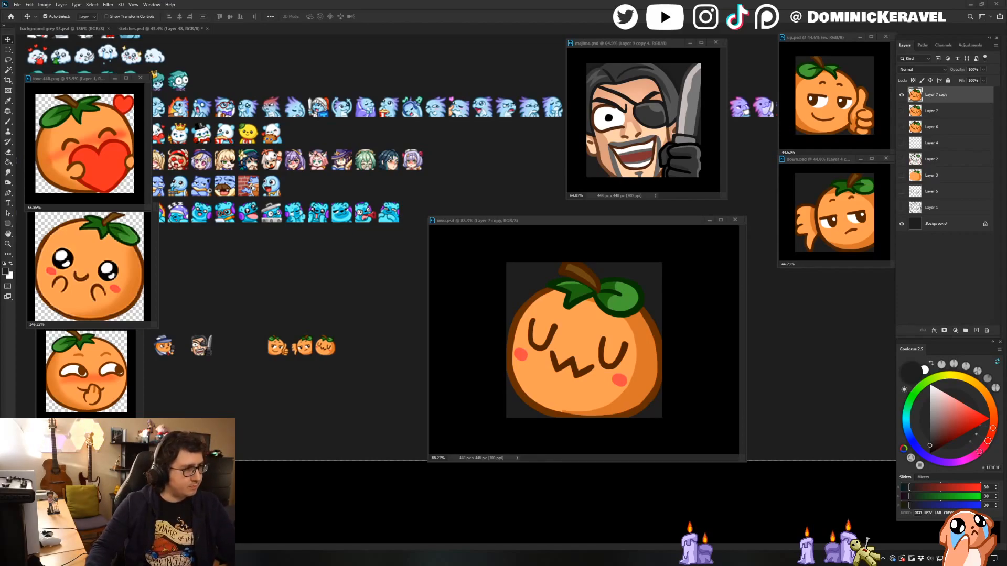
left_click_drag(508, 224, 495, 213)
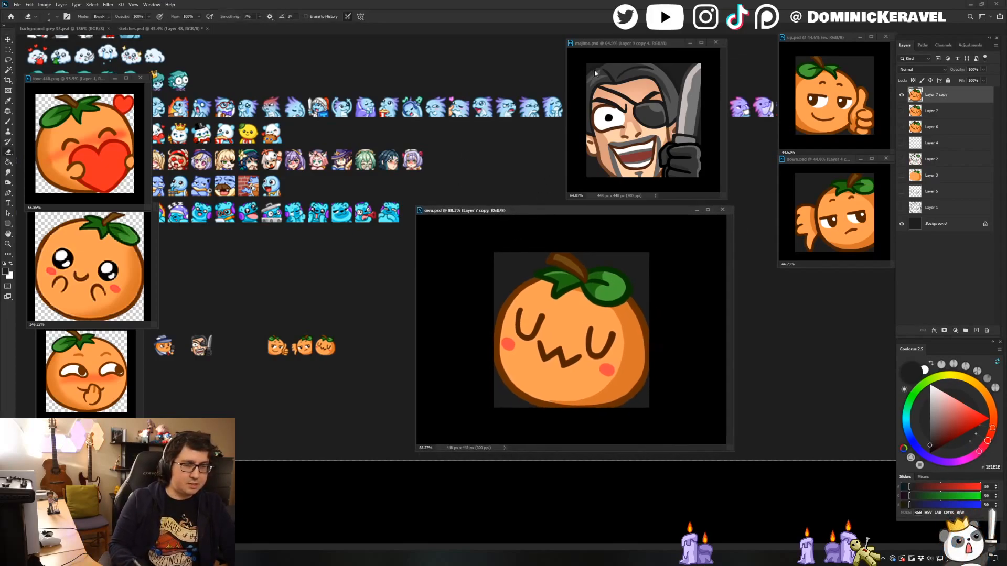
left_click_drag(735, 207, 695, 174)
left_click_drag(580, 177, 601, 206)
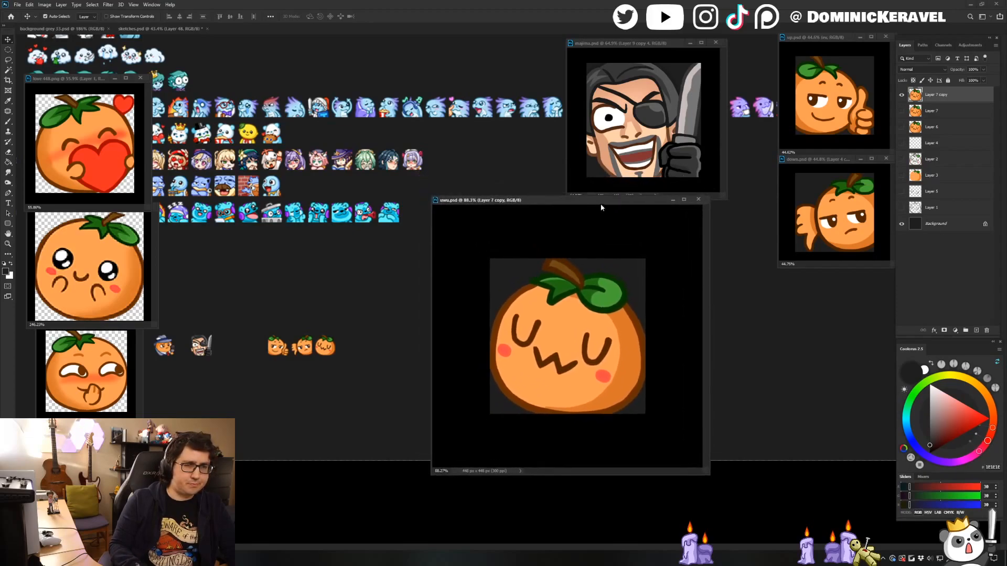
left_click_drag(704, 473, 731, 519)
left_click_drag(660, 483, 699, 472)
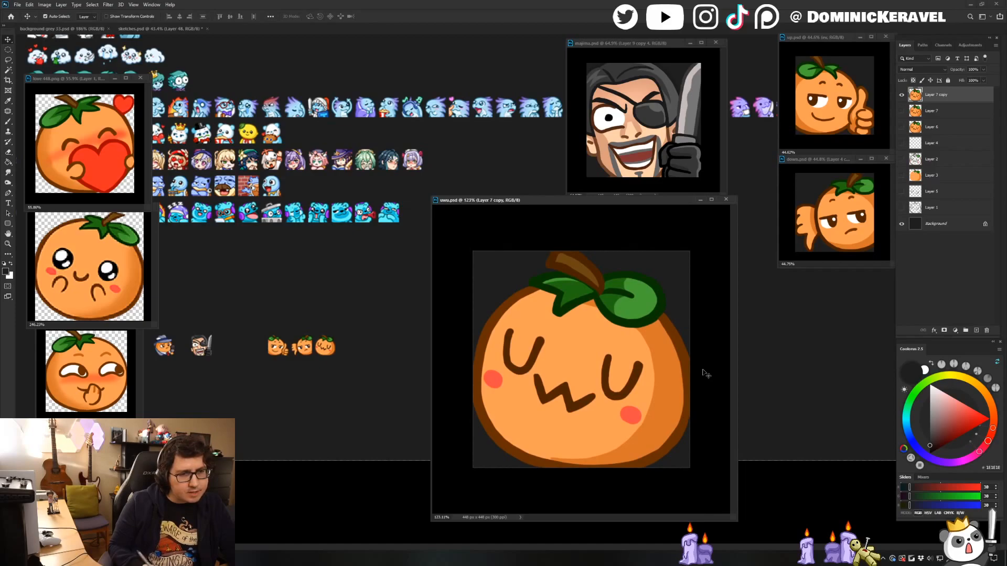
Add a new layer and paint a white #FFFFFF four-pointed sparkle over the orange's upper-left edge, beside the stem.
left_click(930, 414)
left_click(931, 394)
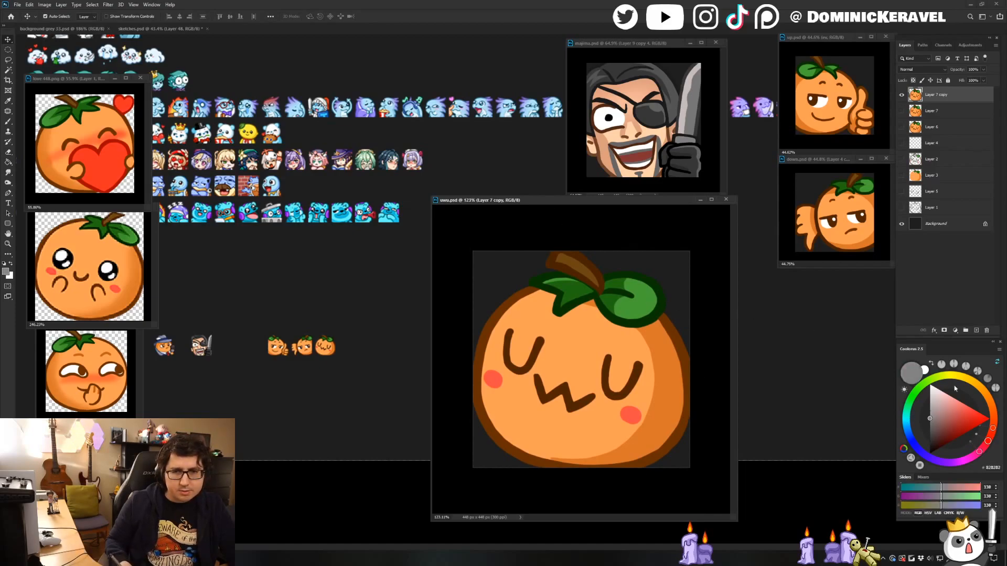
left_click(954, 377)
left_click(949, 394)
key("b")
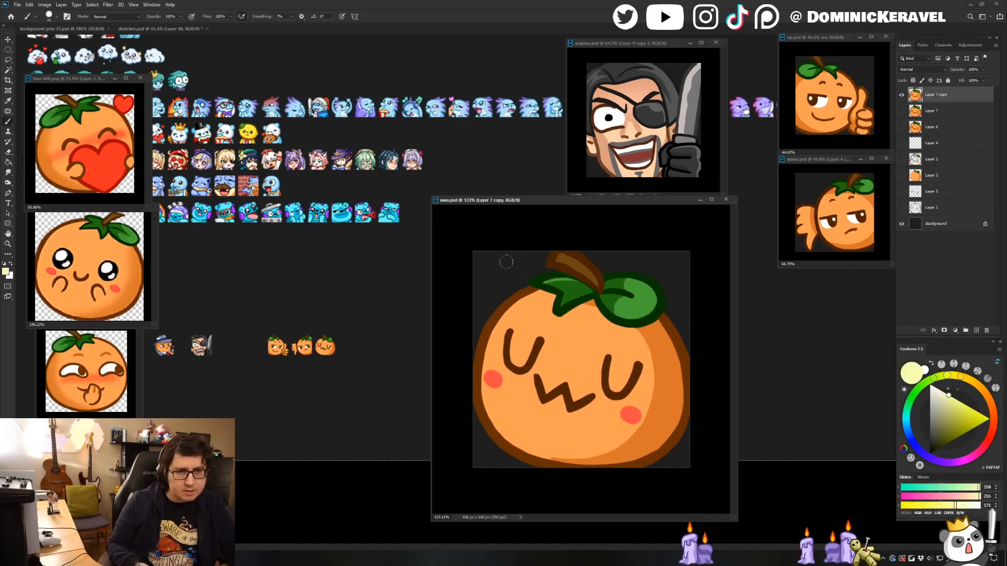
key("ctrl+shift+alt+n")
mouse_move(507, 256)
left_mouse_down()
mouse_move(479, 279)
mouse_move(495, 318)
mouse_move(531, 294)
mouse_move(496, 316)
mouse_move(513, 289)
left_mouse_up()
key("ctrl+z")
left_click(930, 385)
key("ctrl+z")
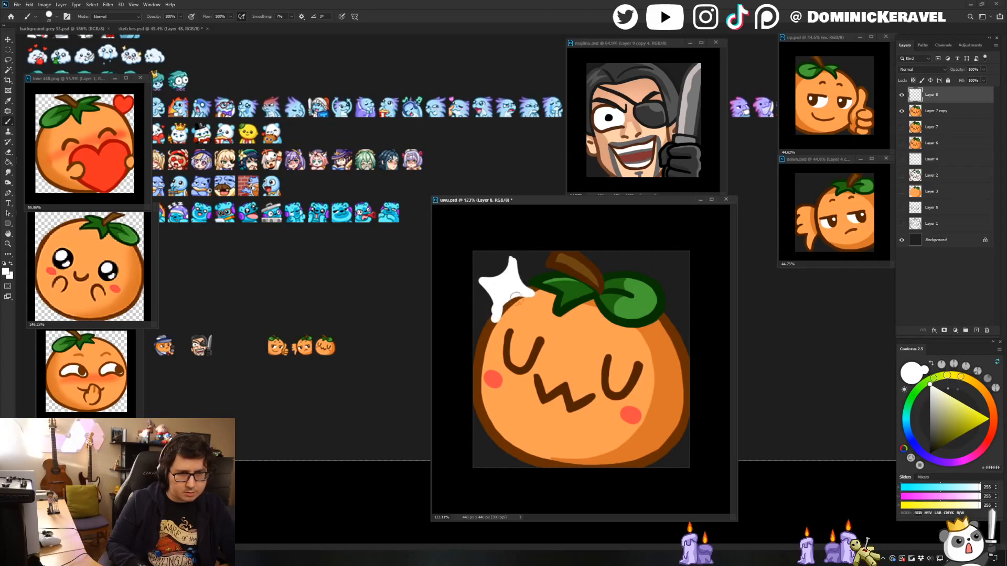
Erase the white sparkle's edges into sharp, curved points, and choose gold #B89131 as the foreground colour.
key("e")
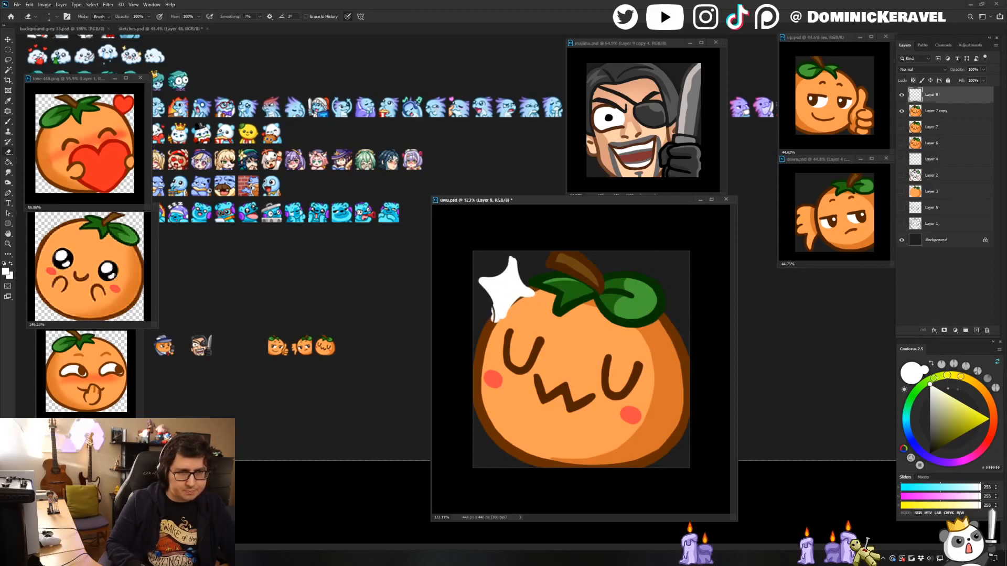
mouse_move(479, 286)
left_mouse_down()
mouse_move(487, 321)
mouse_move(507, 254)
mouse_move(478, 276)
mouse_move(519, 259)
mouse_move(505, 275)
mouse_move(506, 255)
mouse_move(495, 280)
mouse_move(523, 271)
mouse_move(521, 257)
mouse_move(546, 293)
mouse_move(524, 306)
left_mouse_up()
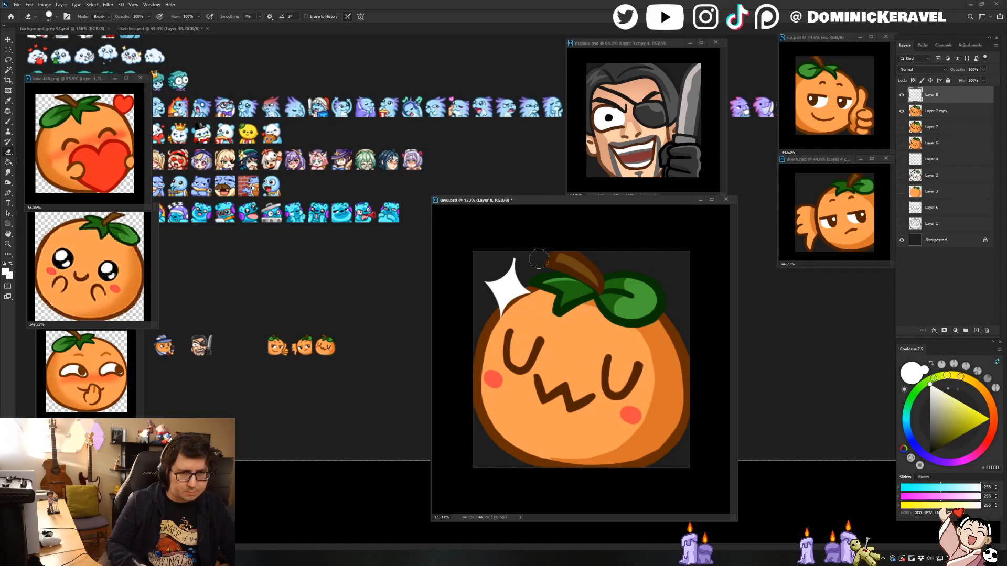
key("v")
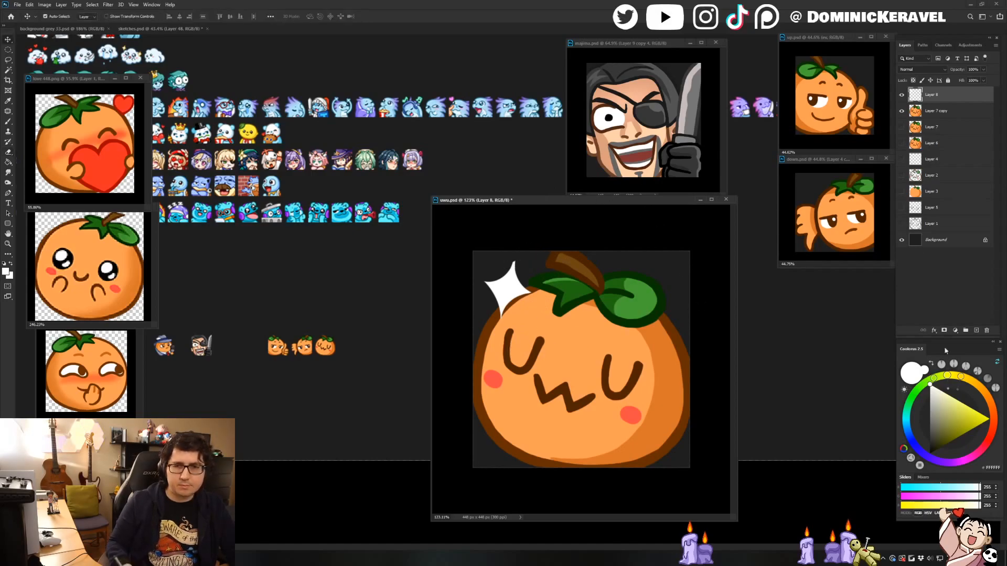
left_click_drag(950, 377, 956, 415)
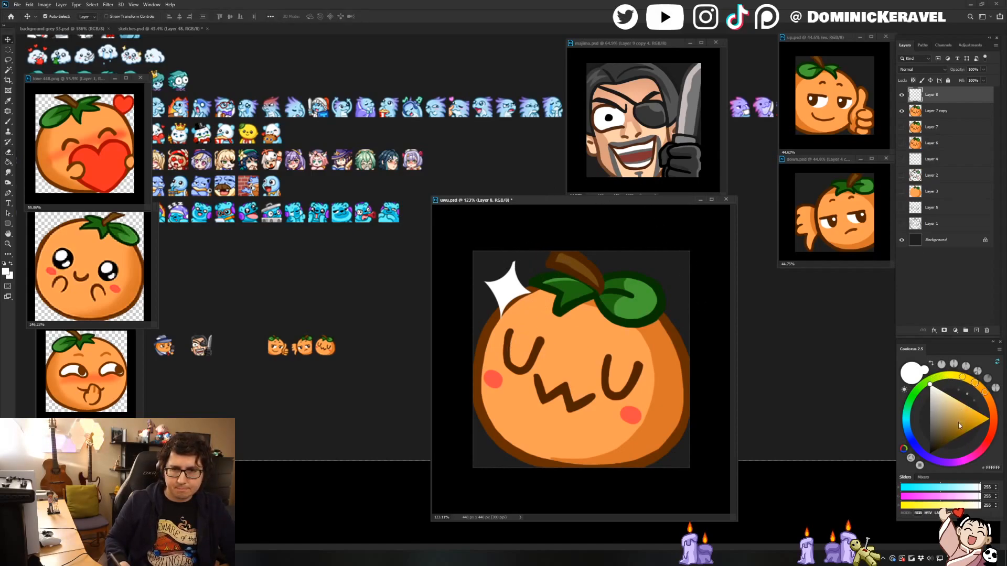
left_click(960, 423)
Try to outline the sparkle in gold directly on Layer 7 copy.
left_click(938, 111)
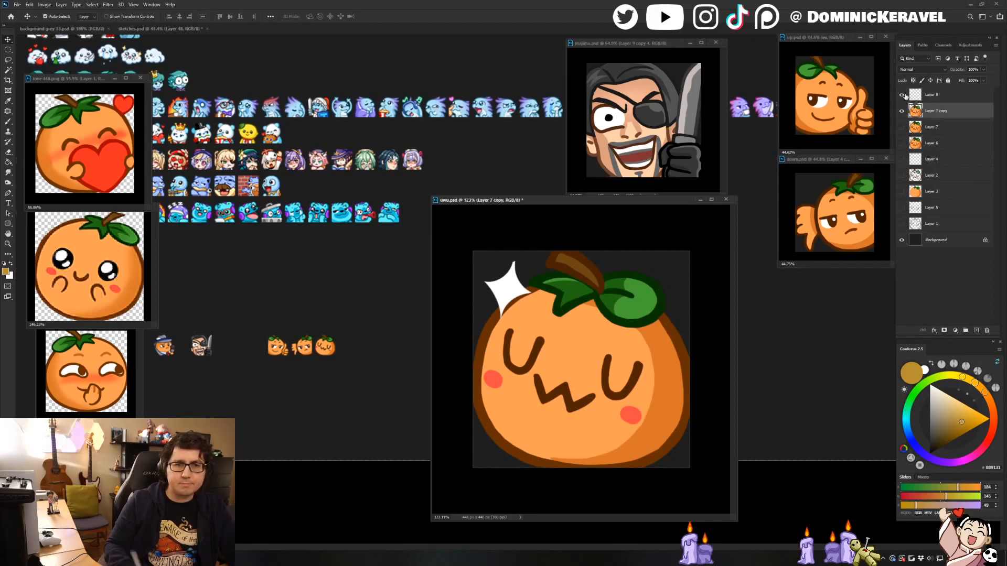
key("b")
mouse_move(514, 258)
left_mouse_down()
mouse_move(483, 281)
mouse_move(500, 321)
left_mouse_up()
key("ctrl+z")
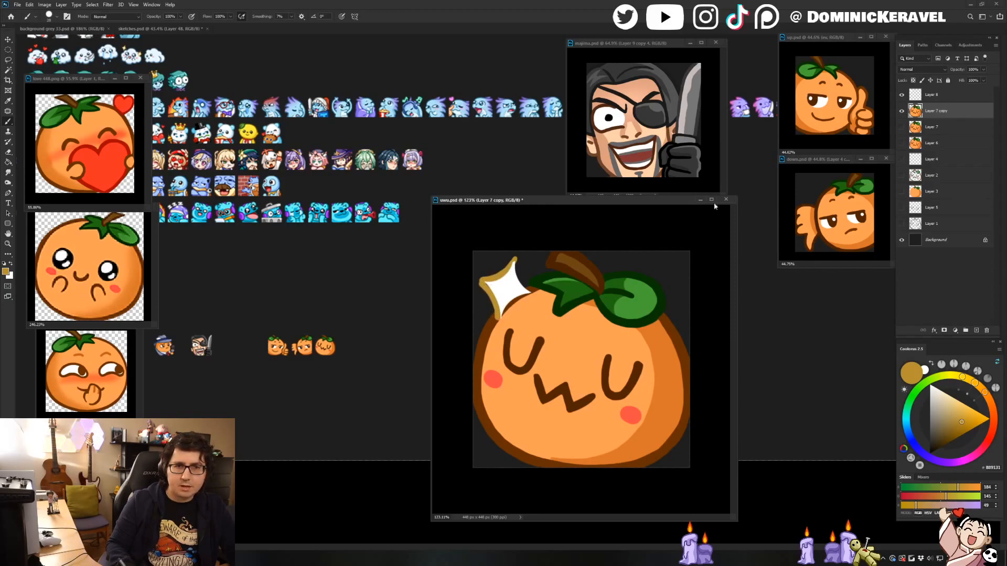
key("ctrl+z")
key("l")
key("ctrl+z")
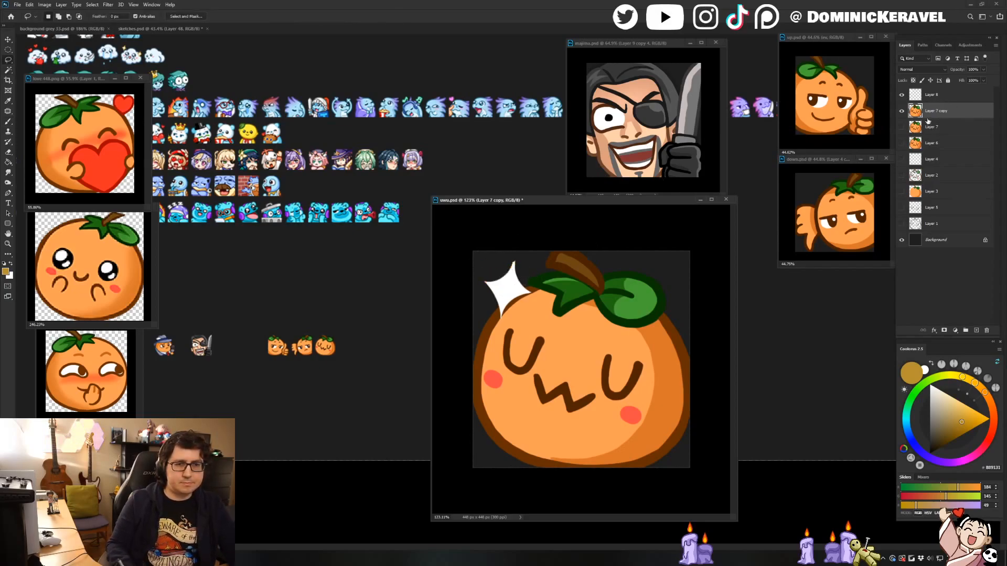
Outline the sparkle with the gold brush on a new layer, and merge the outline with the white sparkle.
left_click(926, 99)
key("ctrl+shift+v")
key("b")
mouse_move(516, 262)
left_mouse_down()
mouse_move(531, 295)
mouse_move(501, 317)
mouse_move(482, 286)
mouse_move(502, 314)
left_mouse_up()
left_click(942, 113, "shift")
key("ctrl+e")
Place a 28 px copy of the orange merged with its sparkle above the three orange emotes in the grey document, and undo the resize.
left_click(938, 115, "shift")
key("ctrl+e")
key("ctrl+alt+i")
type("28")
key("Return")
key("v")
left_click_drag(581, 360, 354, 316)
key("ctrl+z")
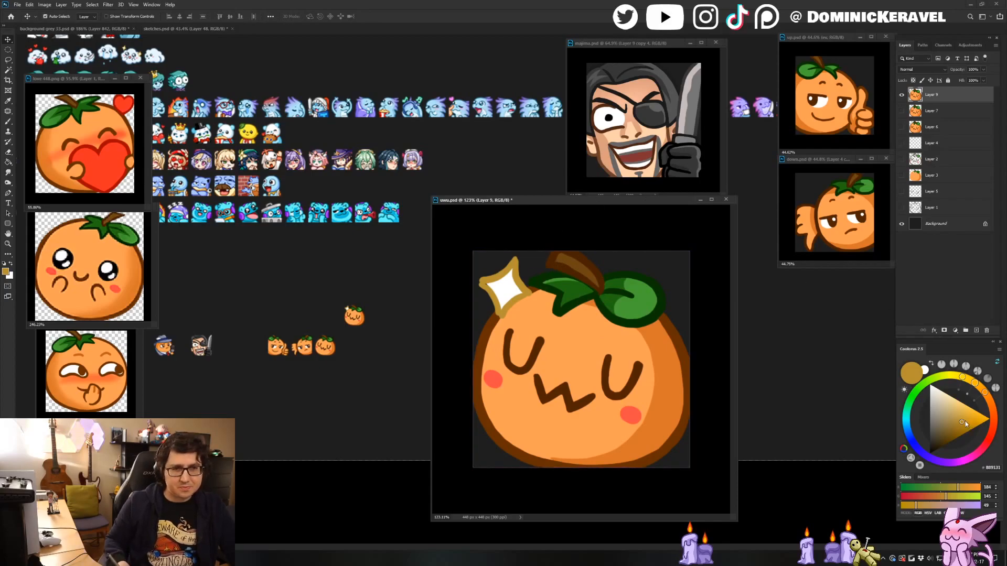
Undo the sparkle's merge with the orange, duplicate its layer with the original hidden, and fill the copy's outline with dark gold #835E01.
left_click_drag(962, 424, 961, 436)
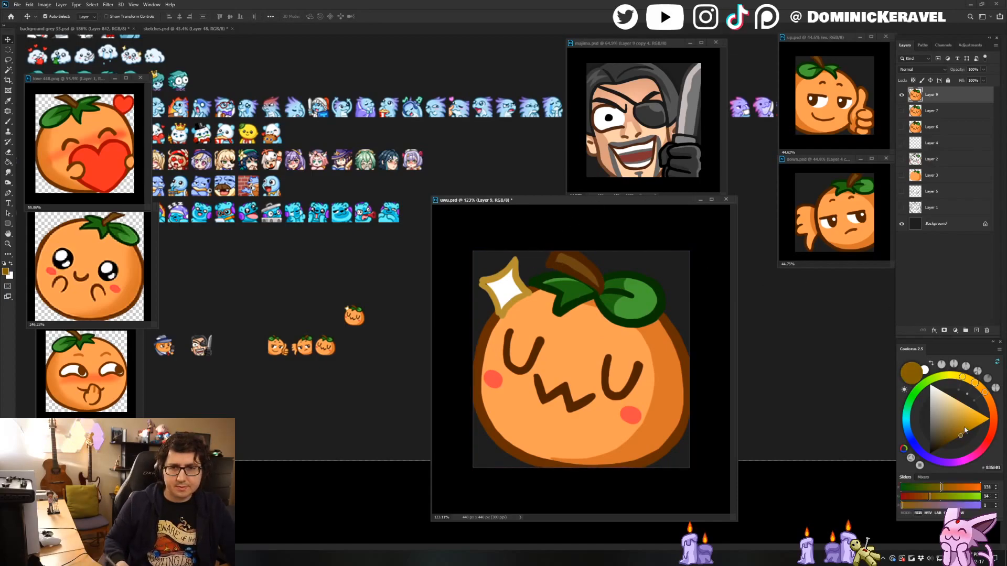
key("ctrl+z")
key("ctrl+j")
left_click(902, 111)
left_click(913, 80)
key("g")
left_click(499, 279)
Touch up the sparkle's white interior and dark gold outline with the Brush.
key("b")
key("x")
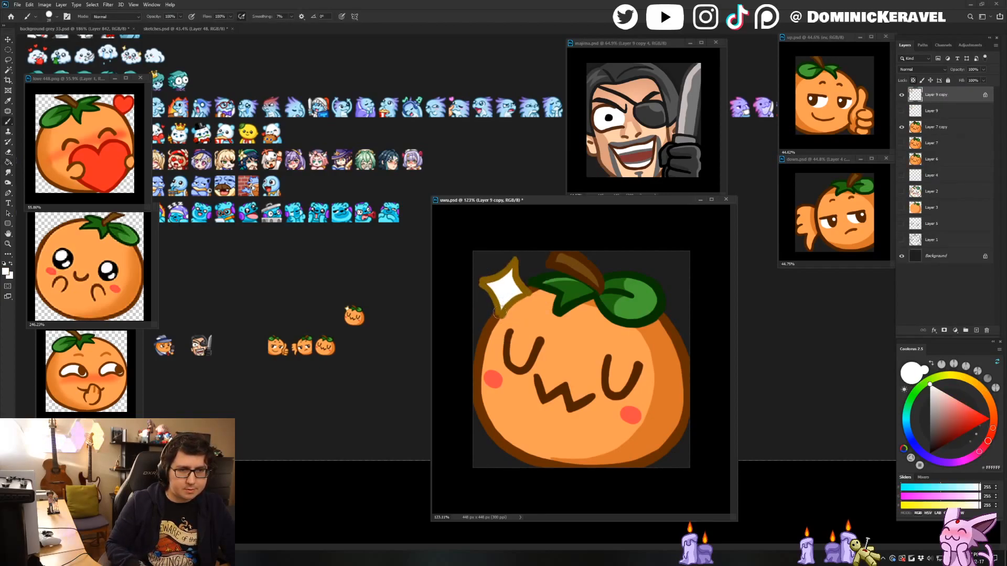
mouse_move(500, 314)
left_mouse_down()
mouse_move(510, 295)
mouse_move(499, 312)
mouse_move(494, 289)
left_mouse_up()
key("x")
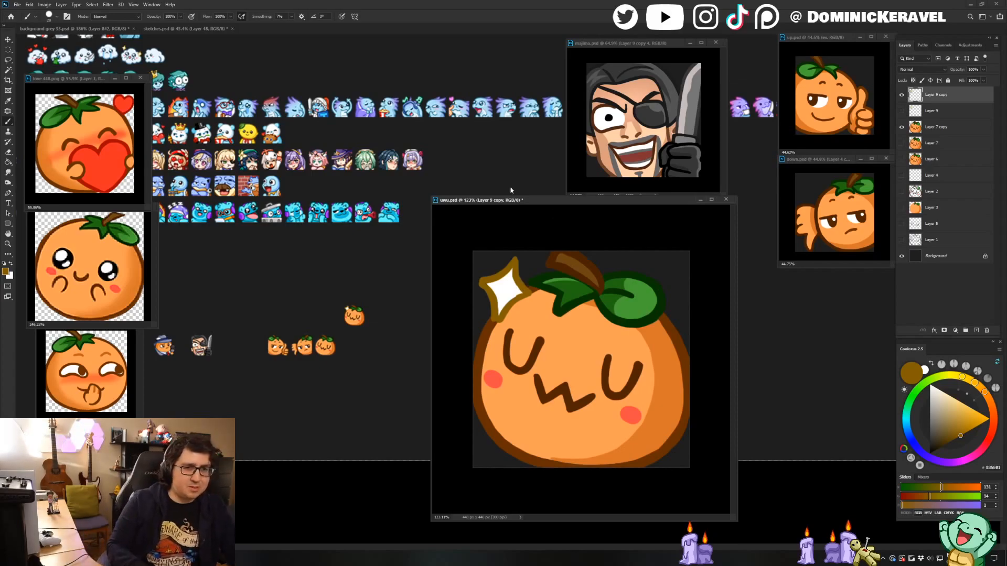
Move the uwu.psd window nearer the emote rows, reduce the Eraser size and return to the Brush.
left_click_drag(503, 200, 482, 180)
key("v")
key("e")
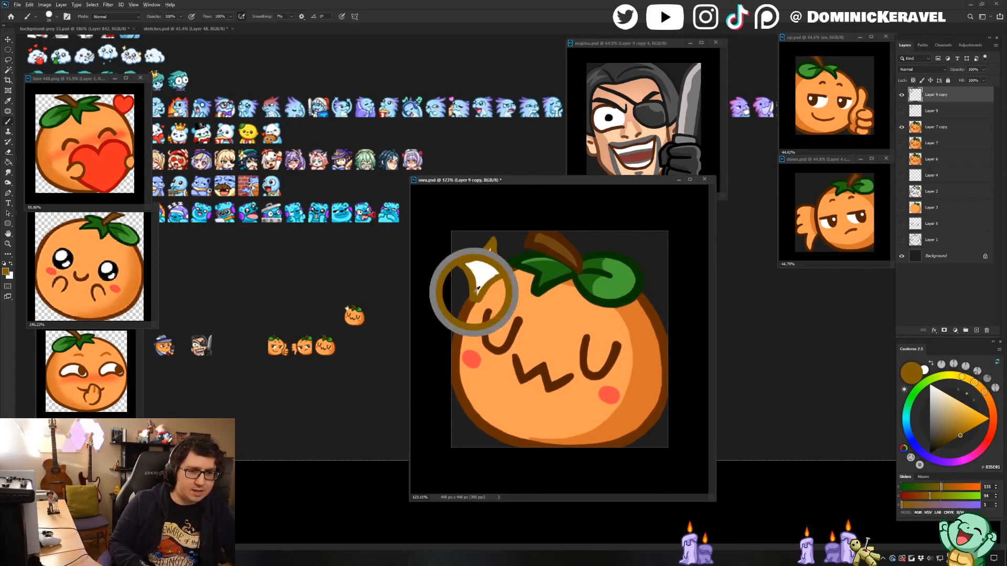
key("[")
key("[")
key("[")
key("b")
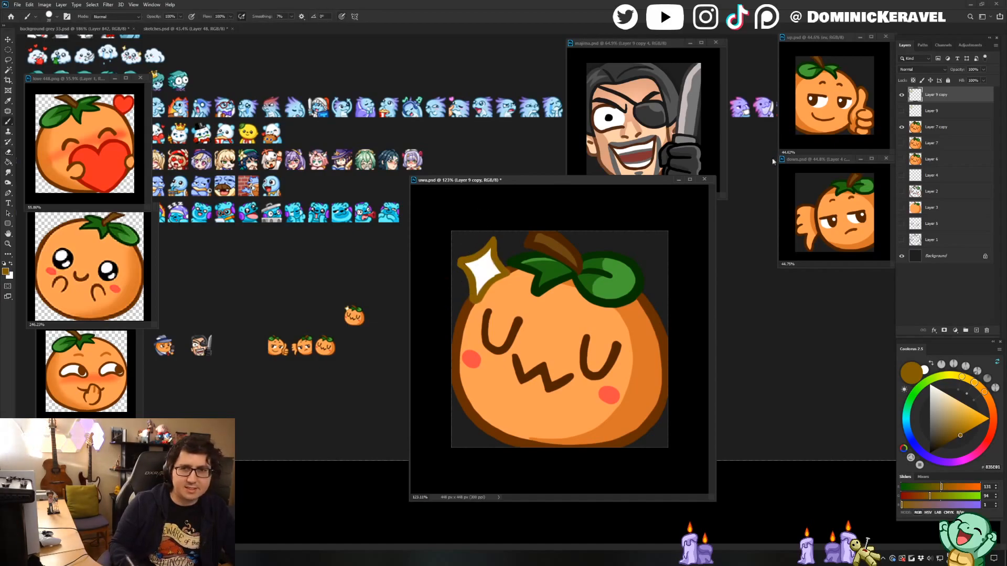
Touch up the sparkle's white interior on a new layer beneath it, merge the layers and refine the dark gold outline.
key("ctrl+shift+alt+n")
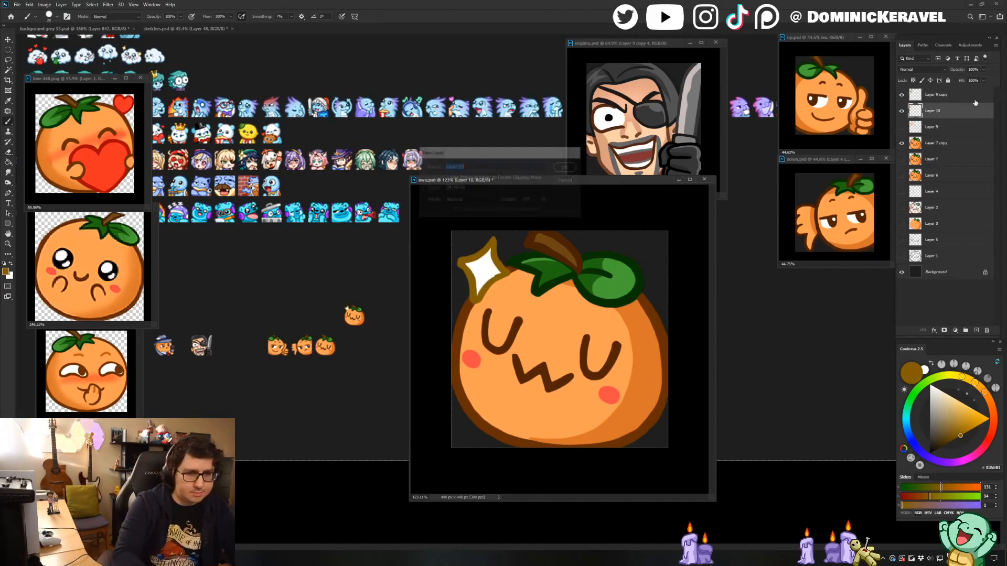
key("x")
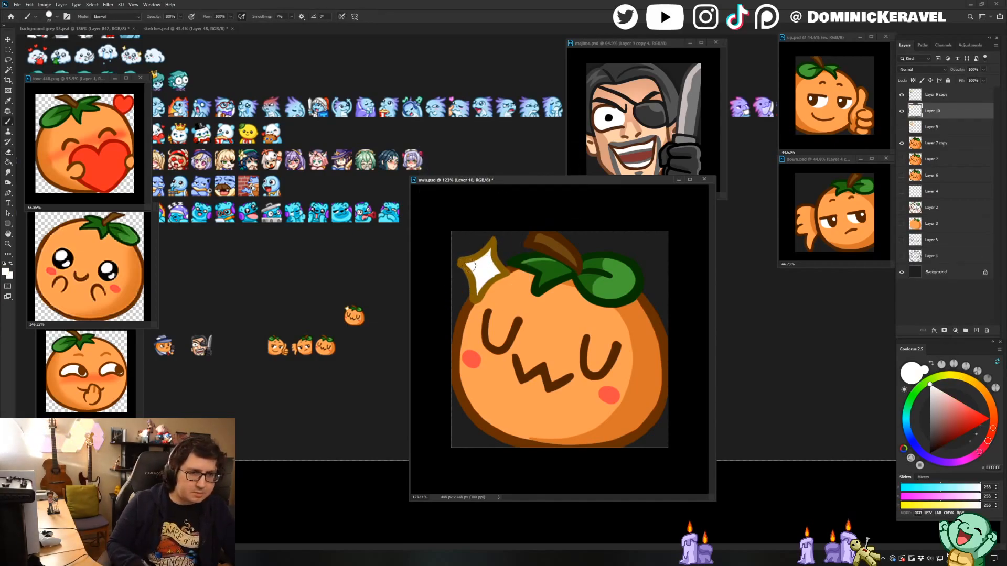
key("e")
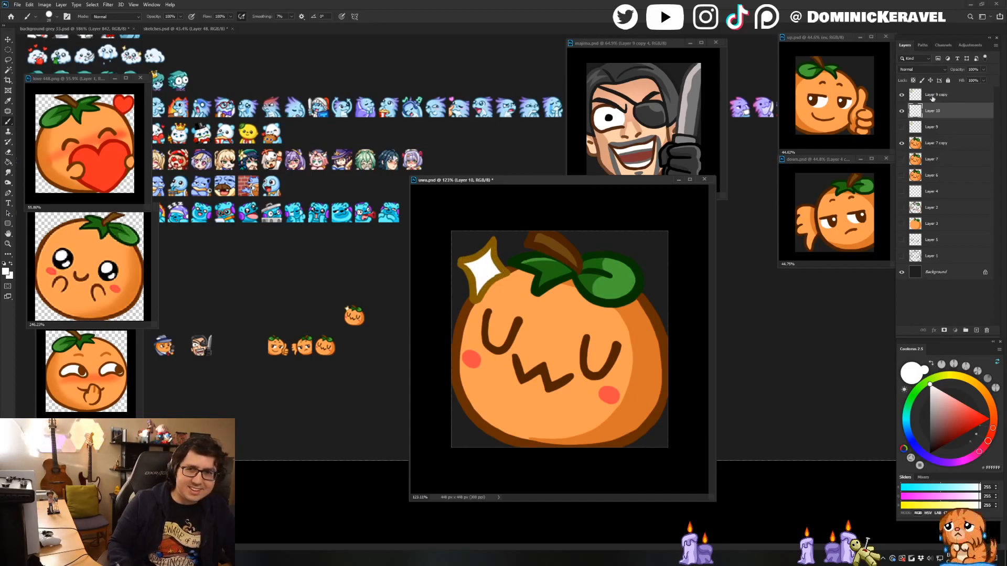
key("ctrl+e")
key("b")
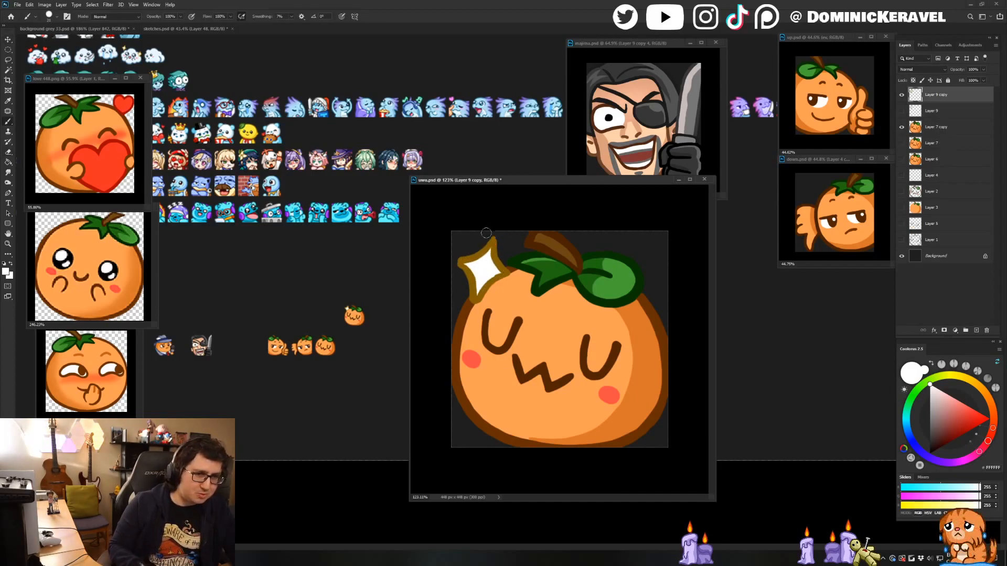
left_click(490, 248, "alt")
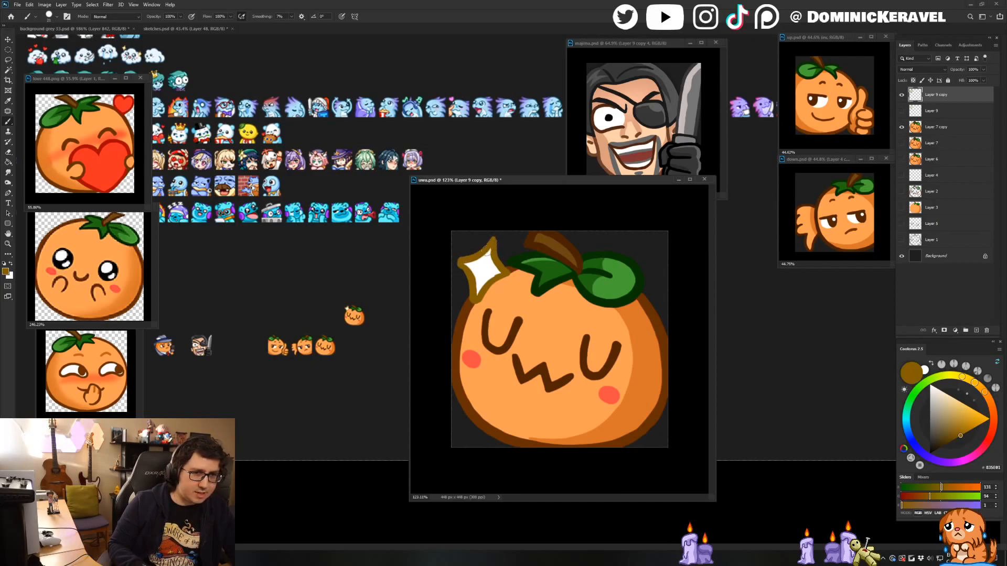
key("e")
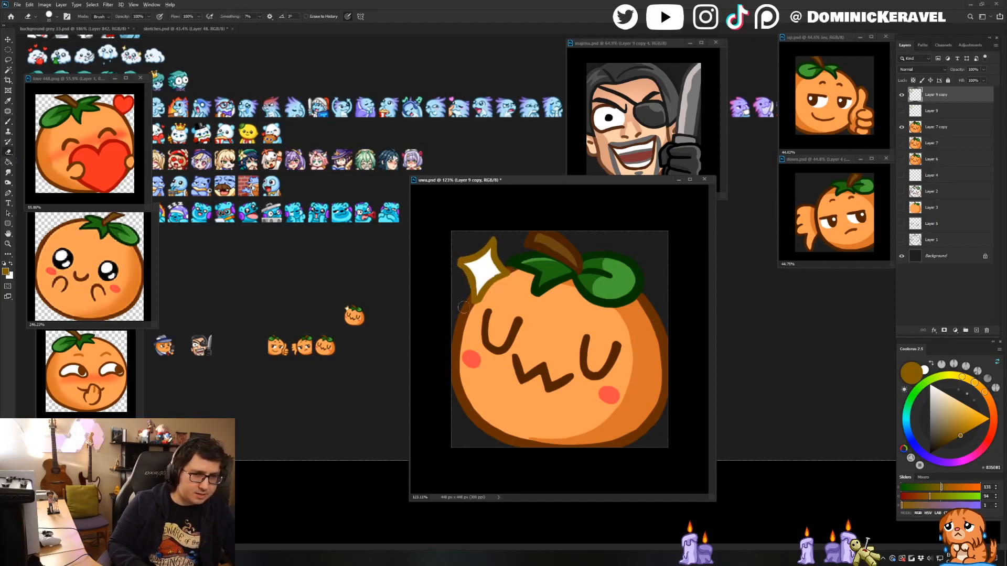
key("b")
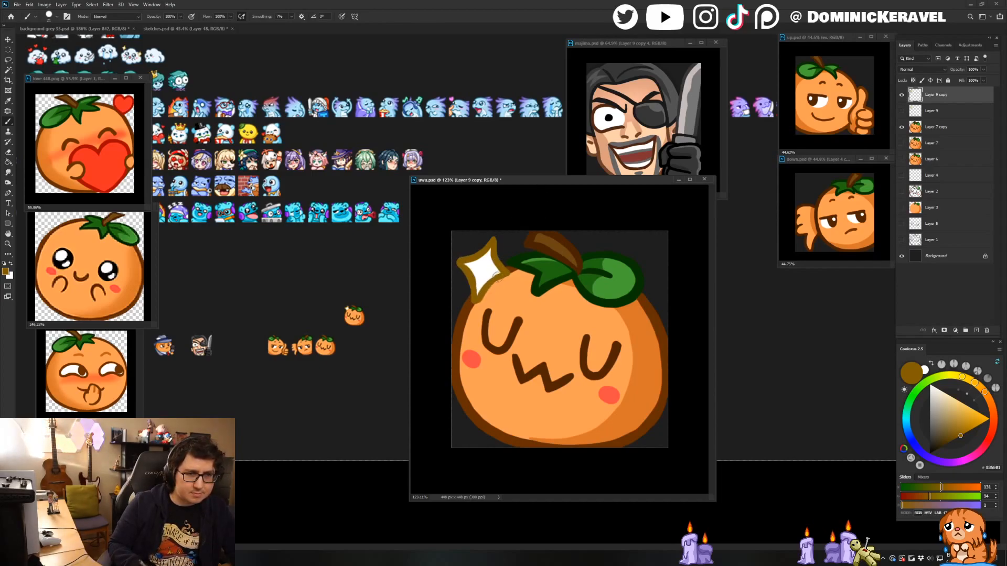
Place a 28 px copy of the orange merged with its retouched sparkle above the small orange emotes, and undo the resize.
key("v")
left_click(935, 126, "shift")
key("ctrl+e")
key("ctrl+alt+i")
type("28")
key("Return")
left_click_drag(562, 340, 379, 270)
left_click_drag(395, 315, 369, 310)
key("e")
key("b")
left_click(559, 214)
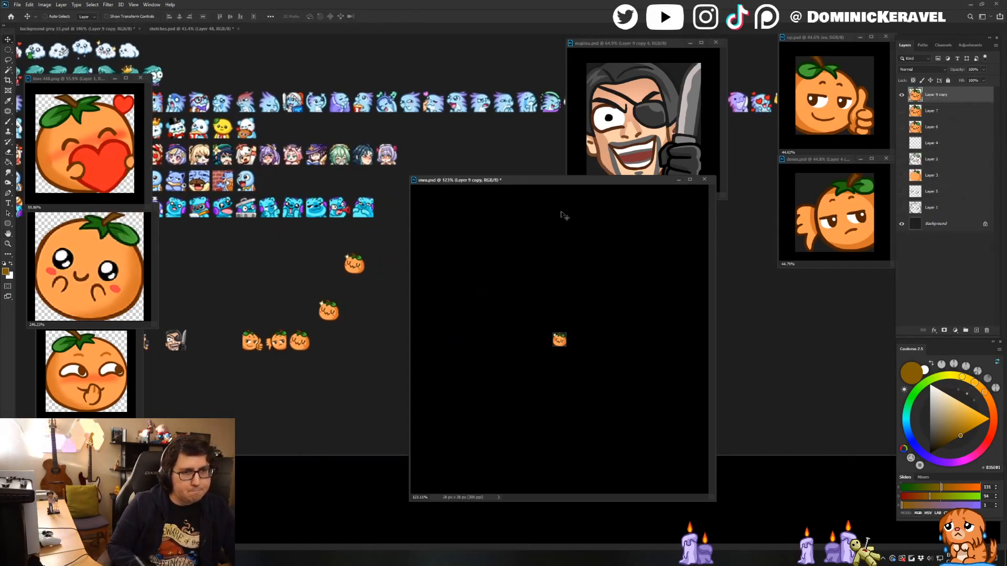
key("ctrl+z")
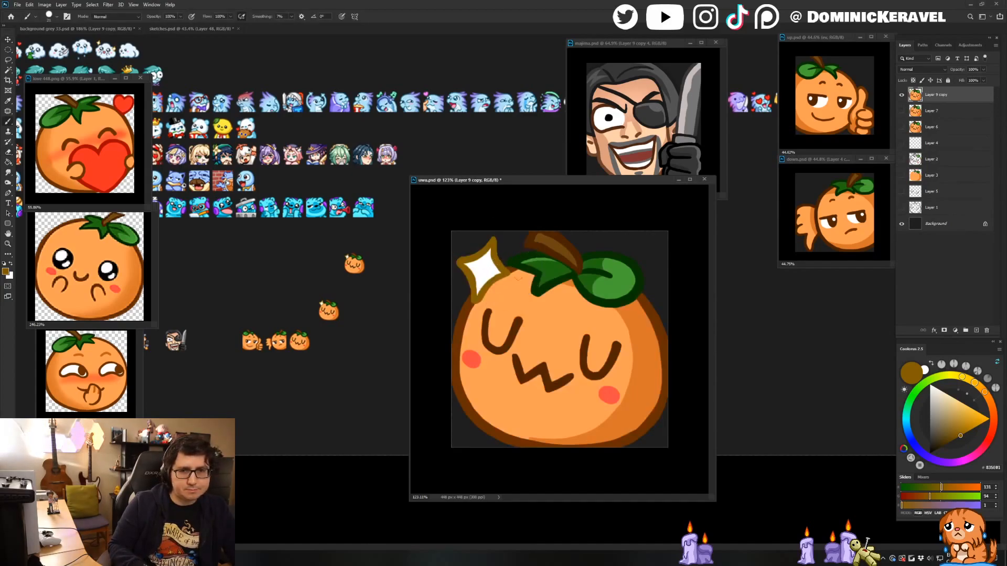
Undo the sparkle's merge with the orange, lock its transparent pixels and fill its outline with lighter gold #9A761B.
left_click(959, 430)
key("ctrl+z")
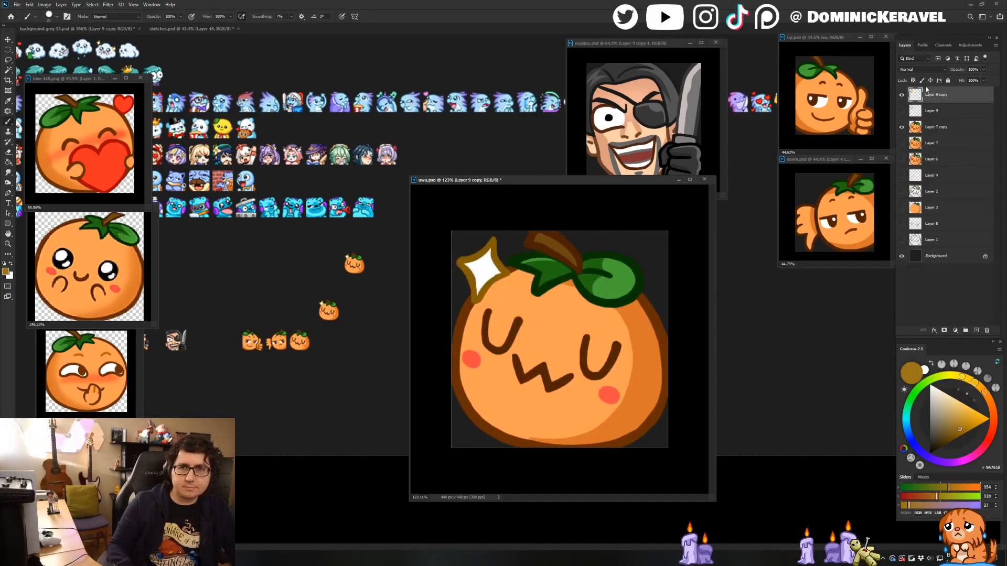
left_click(913, 81)
key("g")
Merge the lighter-outlined sparkle with the orange and place a 28 px copy below the small orange emotes in the grey document.
left_click(947, 129, "shift")
key("ctrl+e")
key("ctrl+alt+i")
type("28")
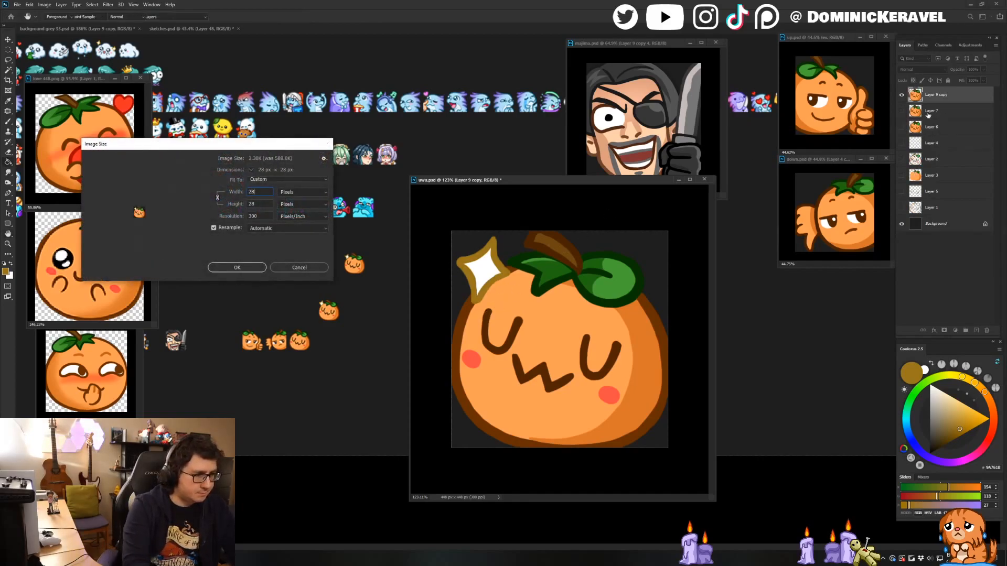
key("Return")
key("v")
left_click_drag(559, 341, 369, 325)
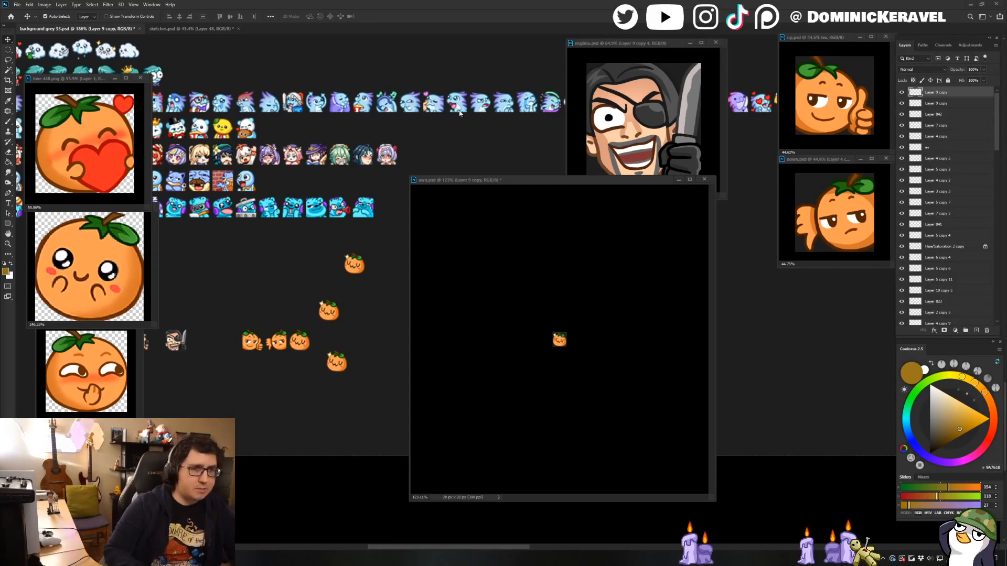
Shift the uwu.psd window slightly and undo the 28 px resize and the sparkle's merge with the orange.
left_click_drag(470, 180, 466, 166)
left_click(526, 212)
key("ctrl+z")
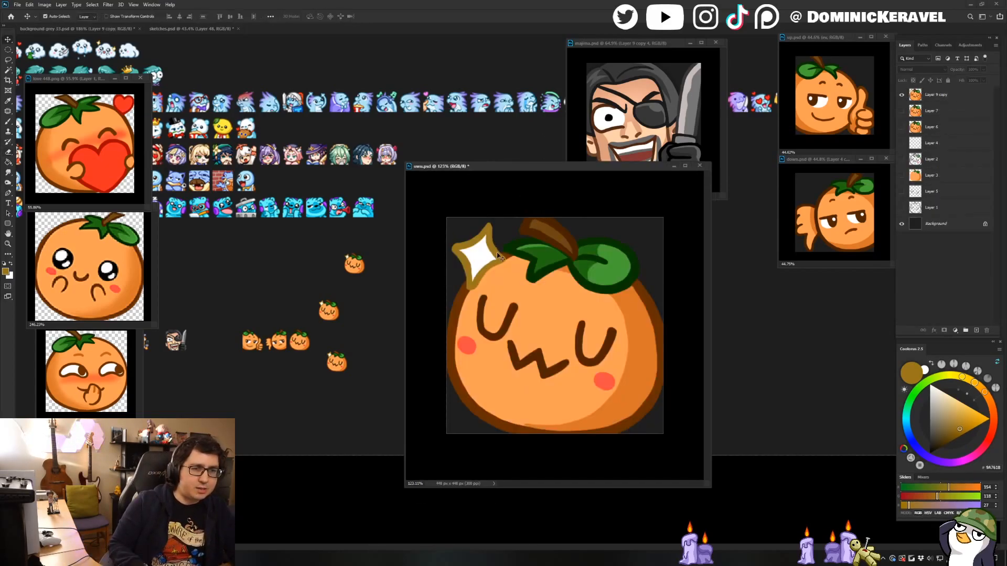
left_click(483, 262)
key("ctrl+z")
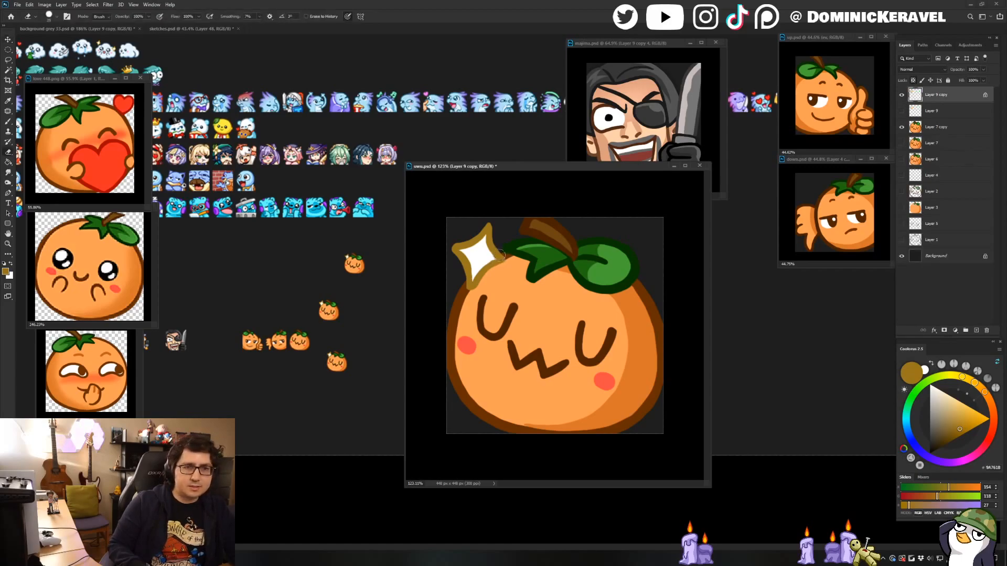
Duplicate the sparkle to the orange's lower right edge and rotate the copy about 7 degrees counterclockwise.
left_click_drag(498, 257, 663, 406)
key("ctrl+t")
left_click_drag(700, 354, 680, 334)
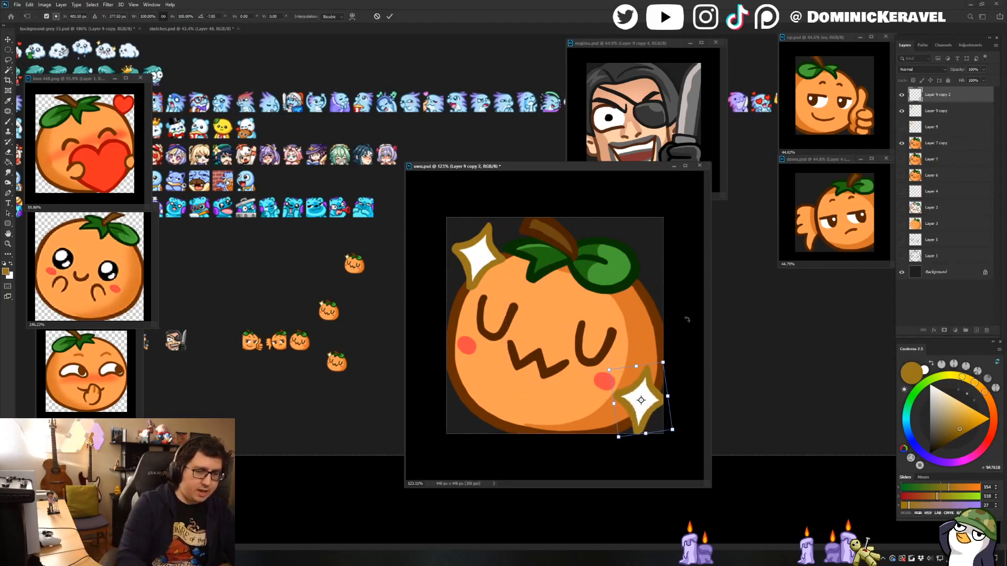
key("Return")
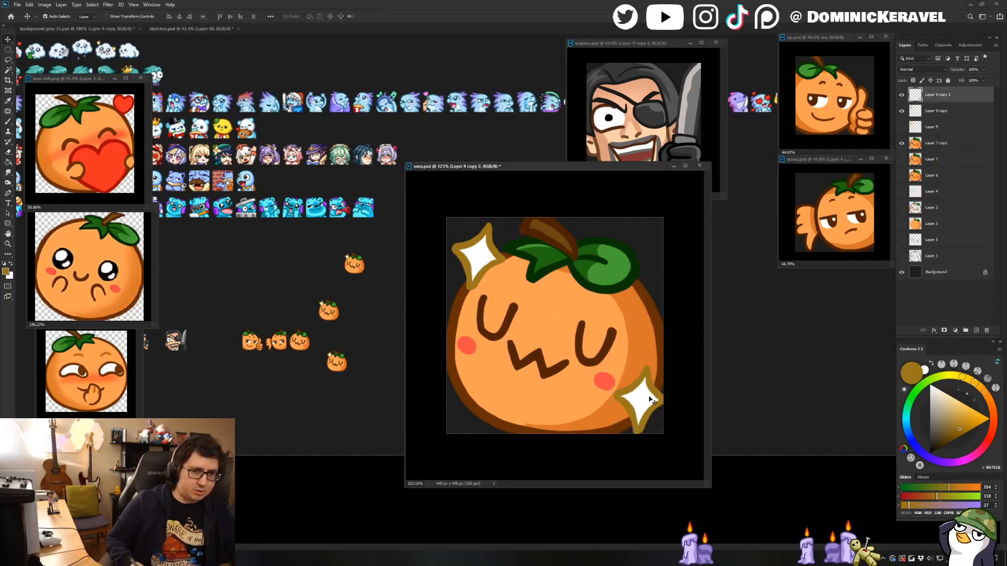
Merge both sparkles with the orange and place a 28 px copy beside the other small oranges in the grey document.
left_click(947, 139, "shift")
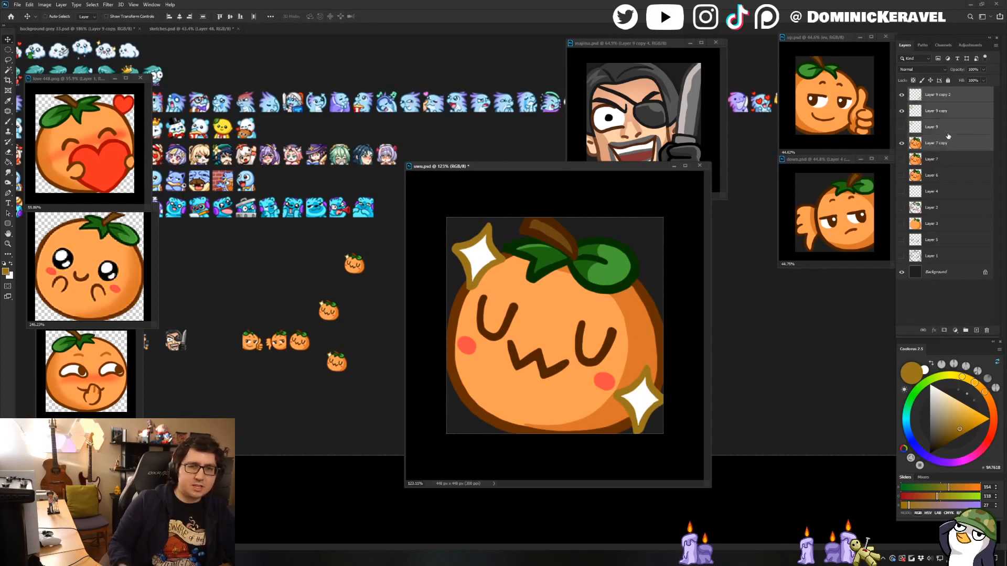
key("ctrl+e")
key("ctrl+alt+i")
type("28")
key("Return")
left_click_drag(566, 333, 351, 298)
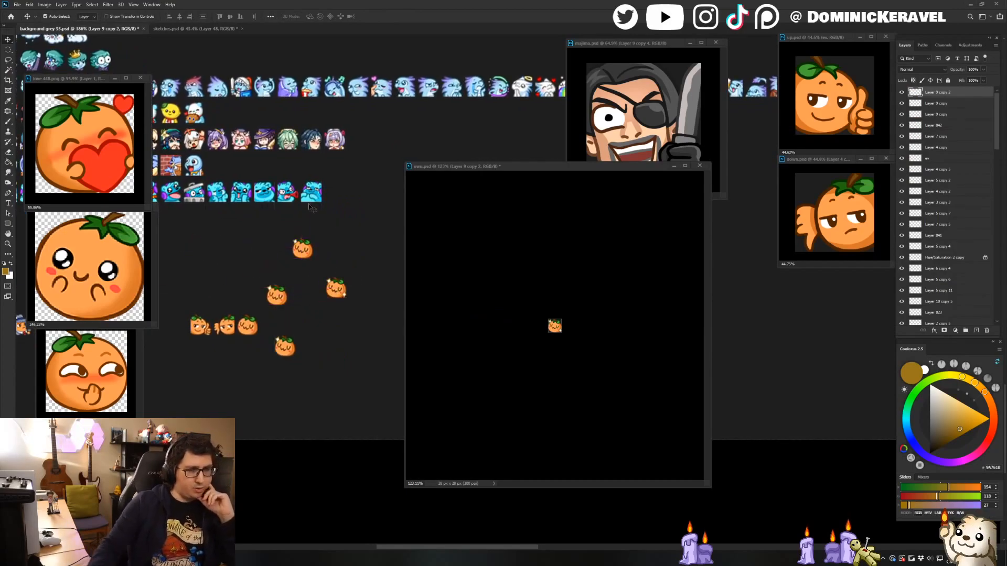
Move the uwu.psd window closer to the small emotes and undo its 28 px resize.
left_click_drag(473, 167, 466, 151)
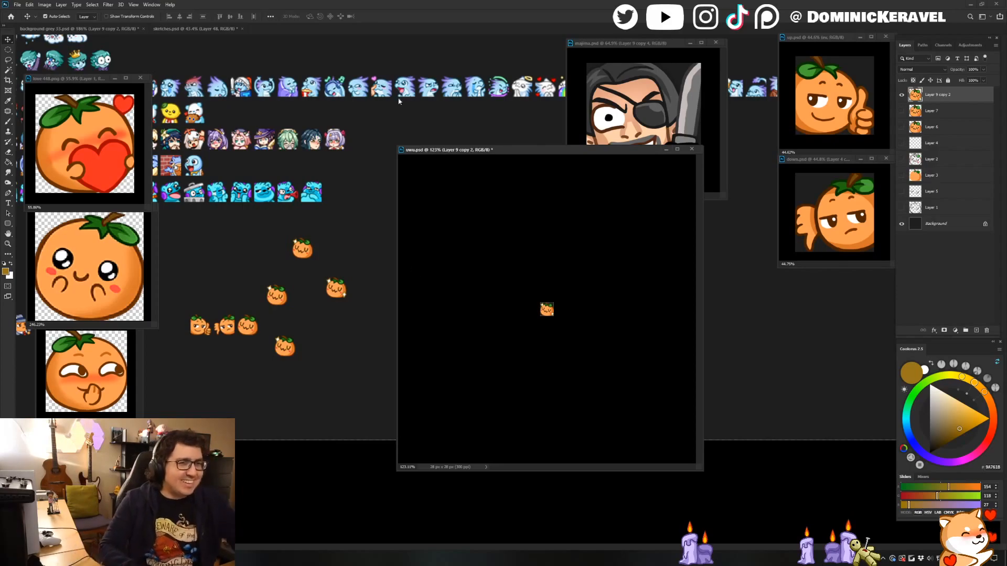
left_click_drag(446, 150, 447, 145)
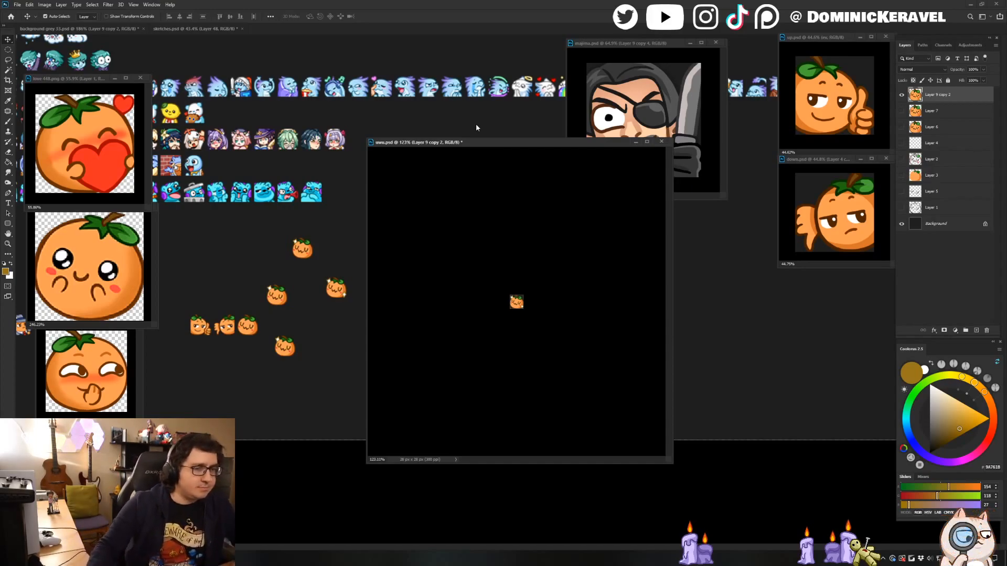
left_click_drag(450, 149, 446, 124)
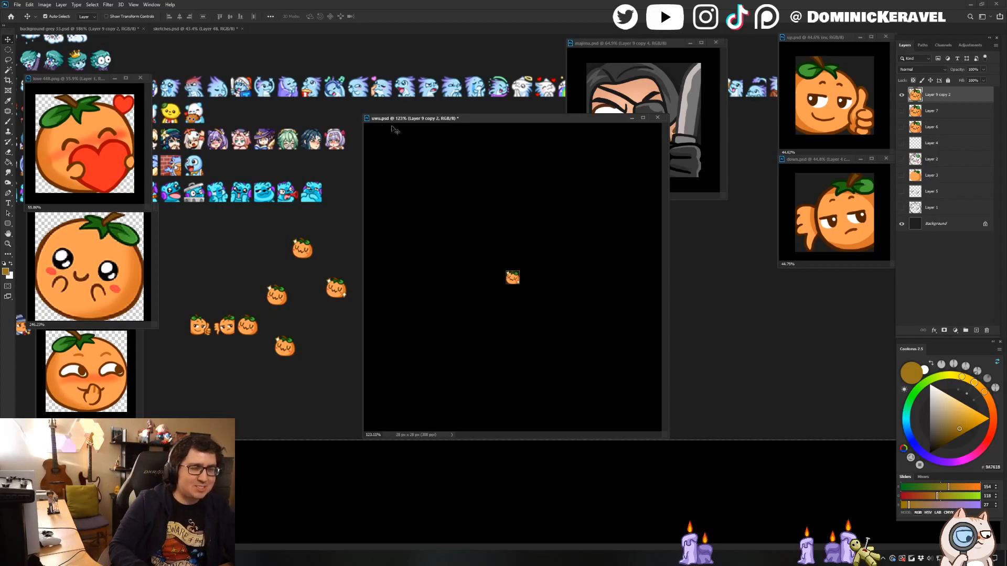
left_click_drag(403, 119, 408, 121)
key("ctrl+z")
key("ctrl+z")
Undo the merge of the two sparkles with the orange and save uwu.psd.
key("e")
key("v")
left_click(563, 208)
key("e")
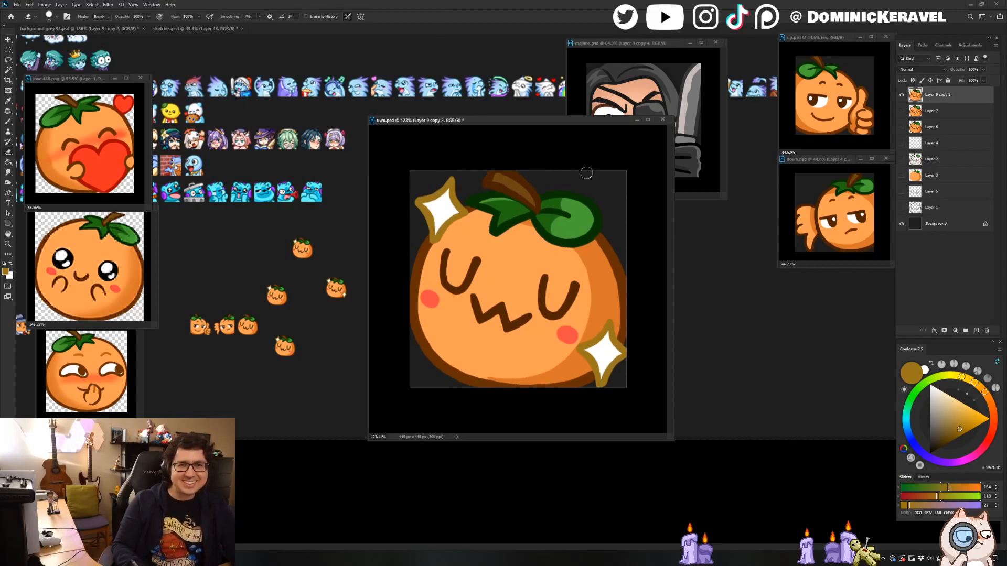
key("v")
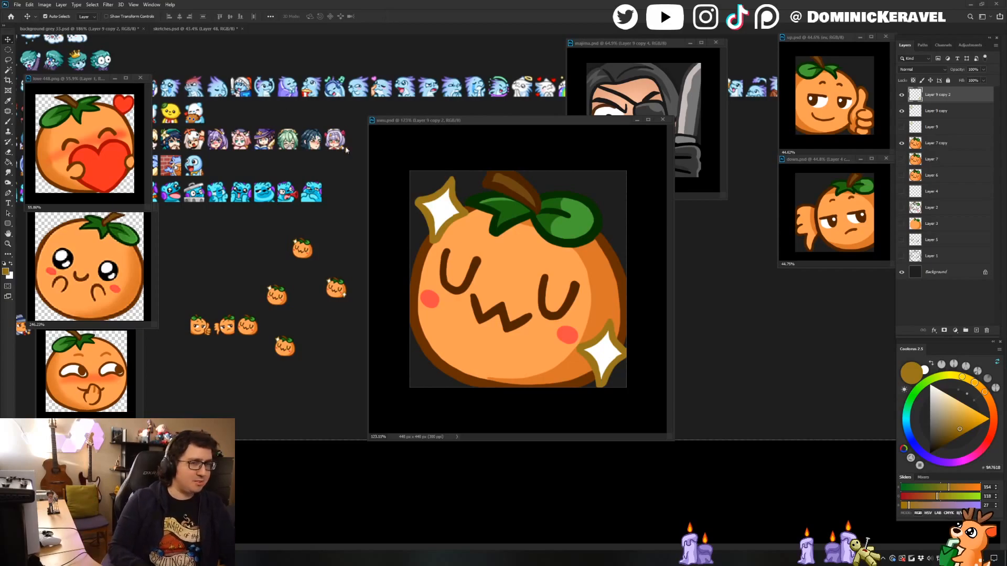
left_click(433, 122)
key("ctrl+s")
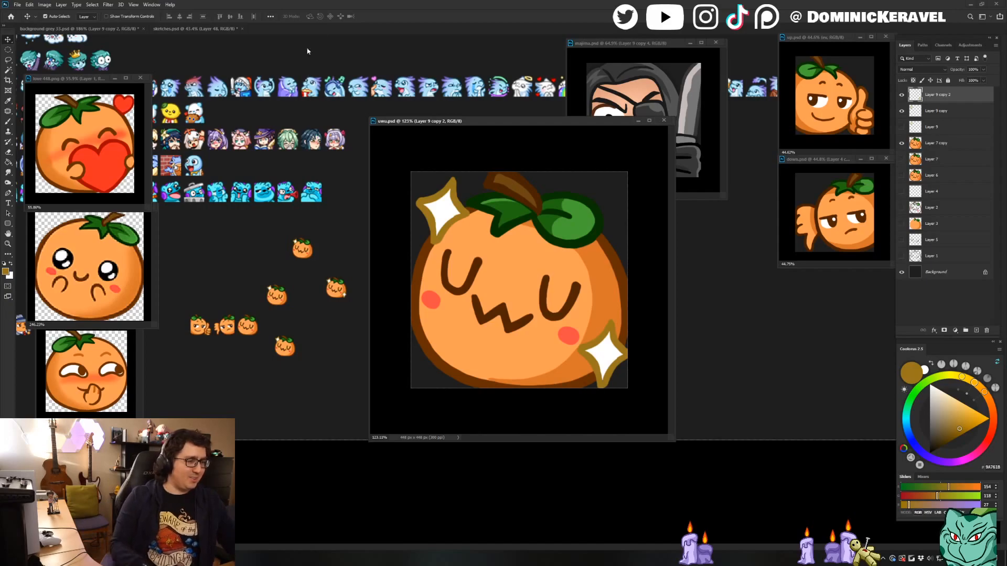
Move the uwu.psd window off the small emotes and touch up the lower right sparkle's gold outline with the Brush.
left_click_drag(393, 123, 407, 150)
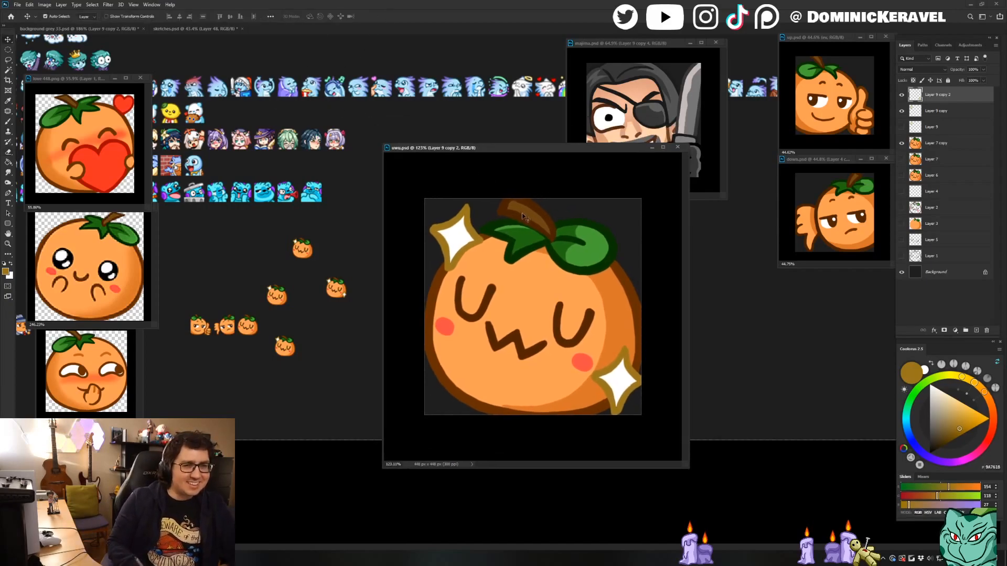
left_click(524, 212)
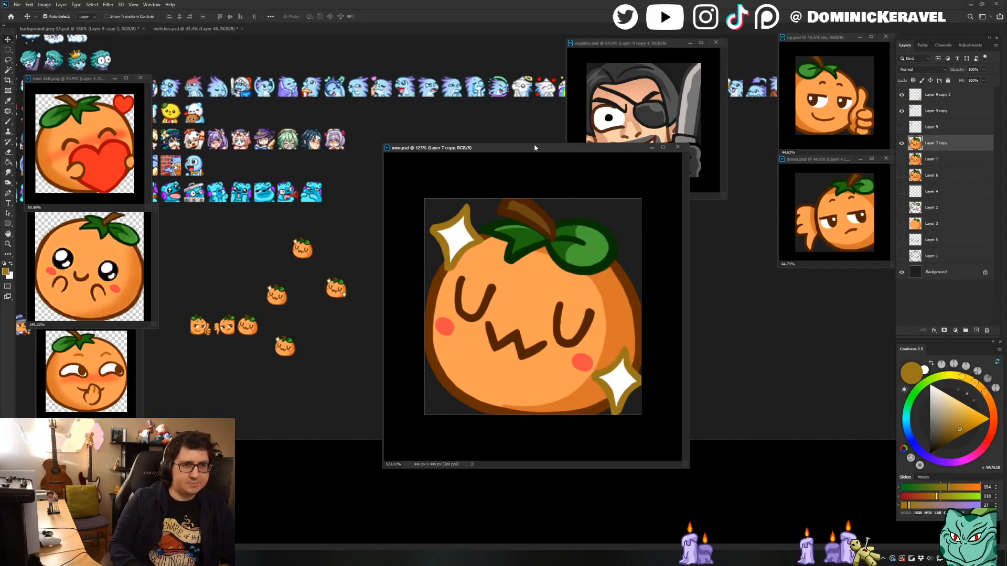
left_click_drag(535, 148, 544, 149)
left_click(590, 215)
key("l")
key("b")
left_click(640, 385, "alt")
mouse_move(641, 385)
left_mouse_down()
mouse_move(626, 406)
mouse_move(651, 389)
mouse_move(635, 405)
left_mouse_up()
left_click(644, 378, "alt")
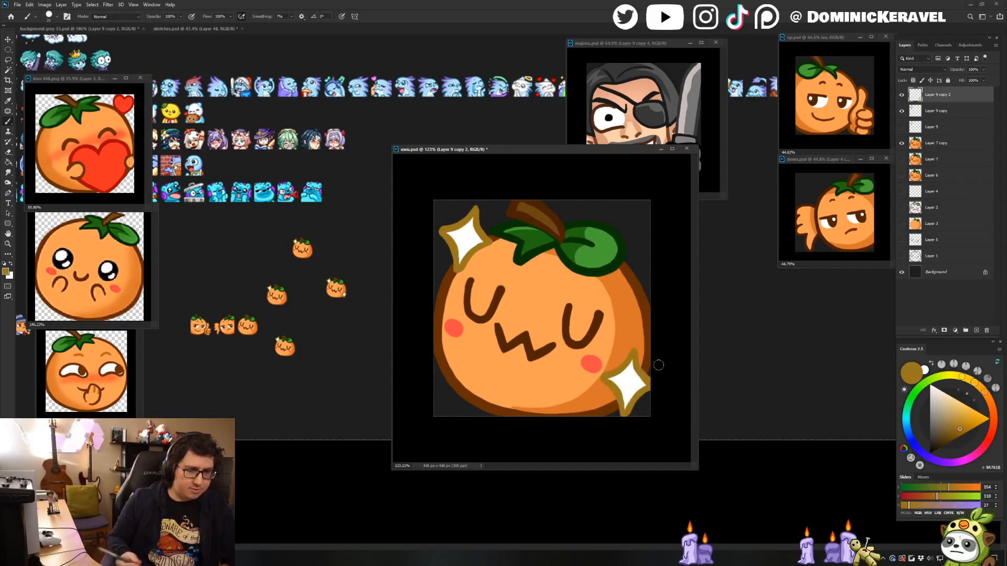
key("l")
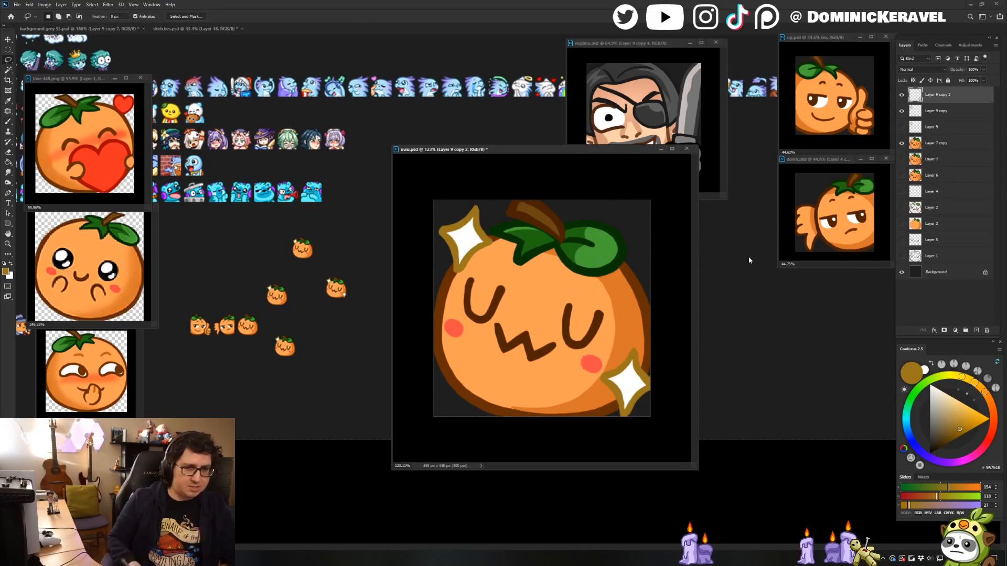
key("e")
key("v")
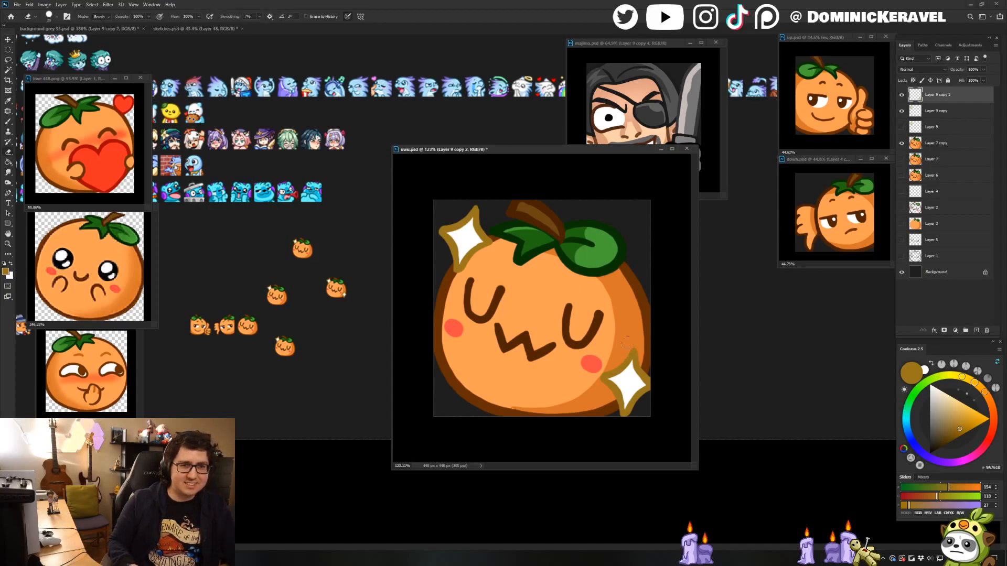
Merge the orange with both retouched sparkles and place a 28 px copy to the right of the small oranges in the grey document.
left_click(943, 143, "shift")
key("ctrl+e")
key("ctrl+alt+i")
type("28")
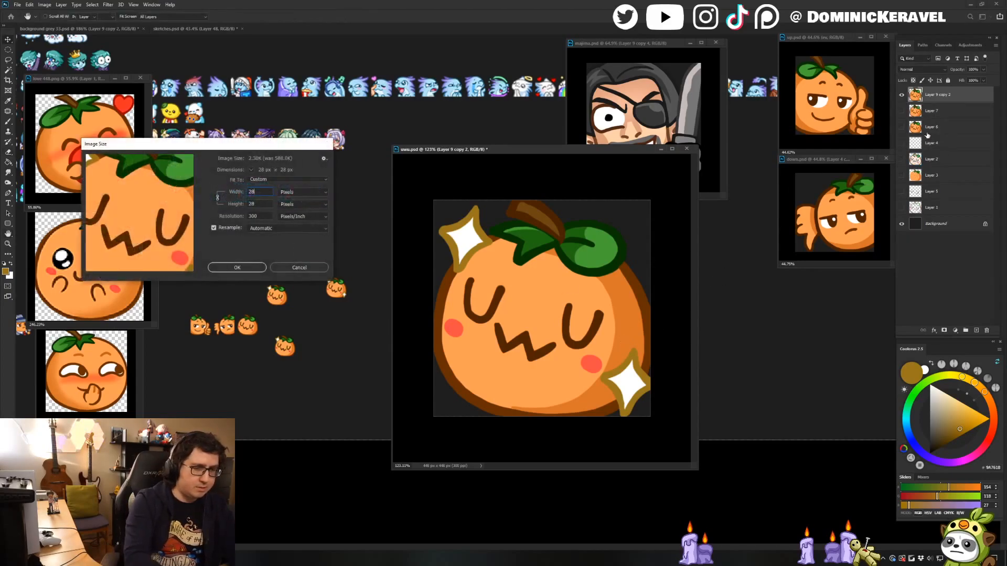
key("Return")
key("ctrl+a")
key("c")
key("Return")
key("v")
mouse_move(541, 310)
left_mouse_down()
mouse_move(350, 336)
mouse_move(302, 331)
mouse_move(334, 321)
left_mouse_up()
Undo the 28 px resize and the merge in uwu.psd, reposition its window and return to the grey document.
left_click(483, 276)
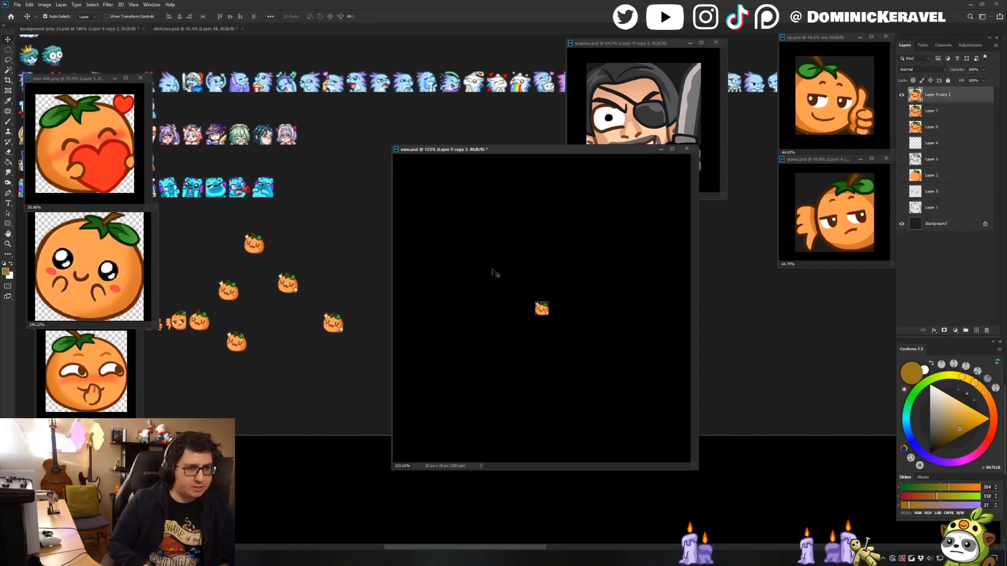
key("ctrl+z")
key("e")
key("v")
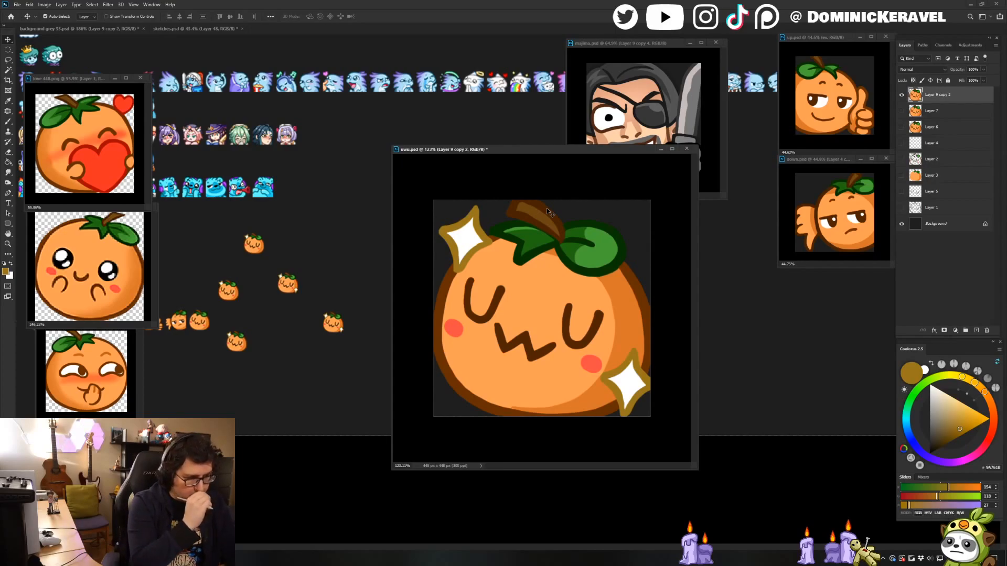
left_click_drag(511, 149, 517, 147)
key("ctrl+z")
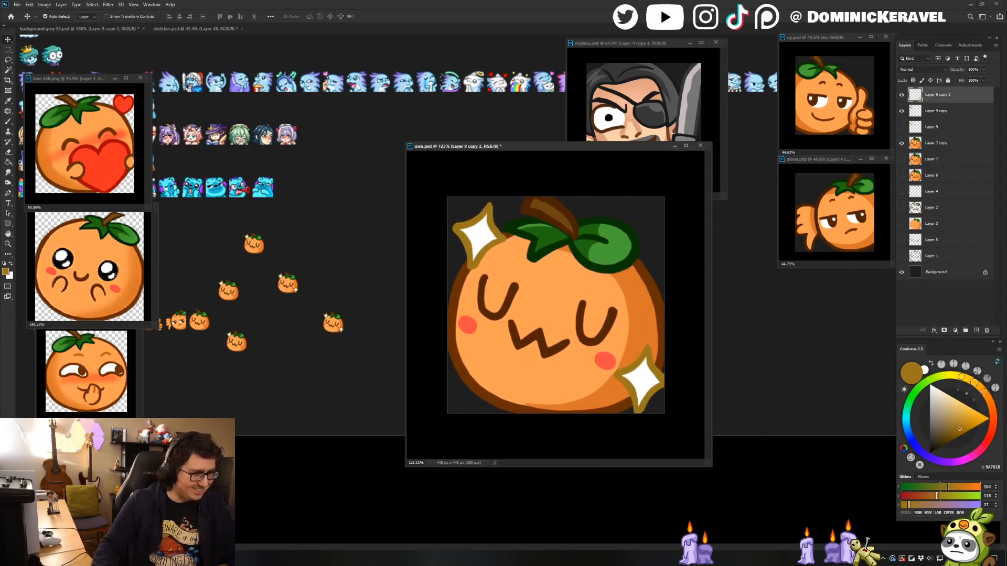
left_click_drag(504, 149, 502, 145)
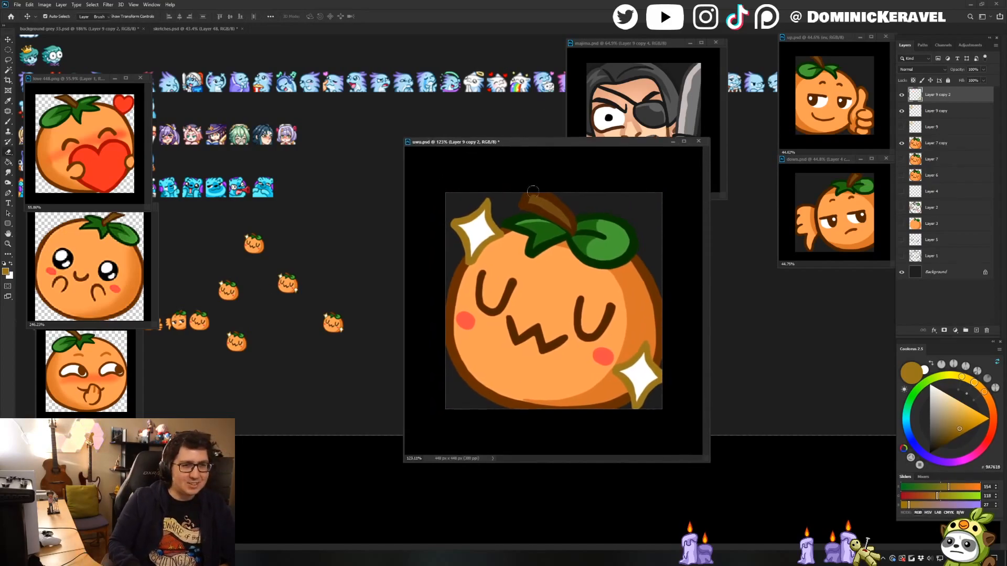
left_click(347, 278)
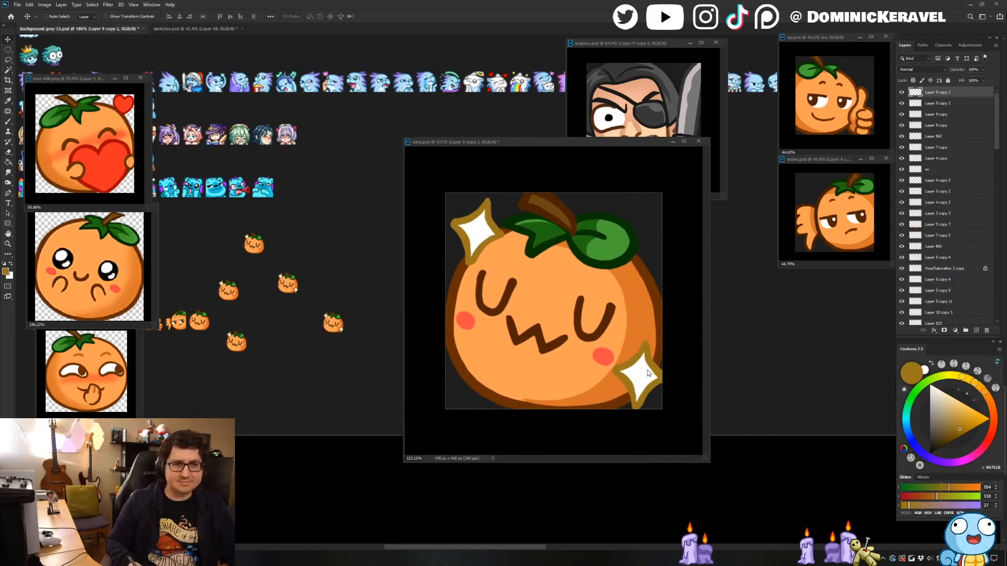
Duplicate the lower right sparkle's layer in uwu.psd and hide the layer it was copied from.
left_click(670, 350)
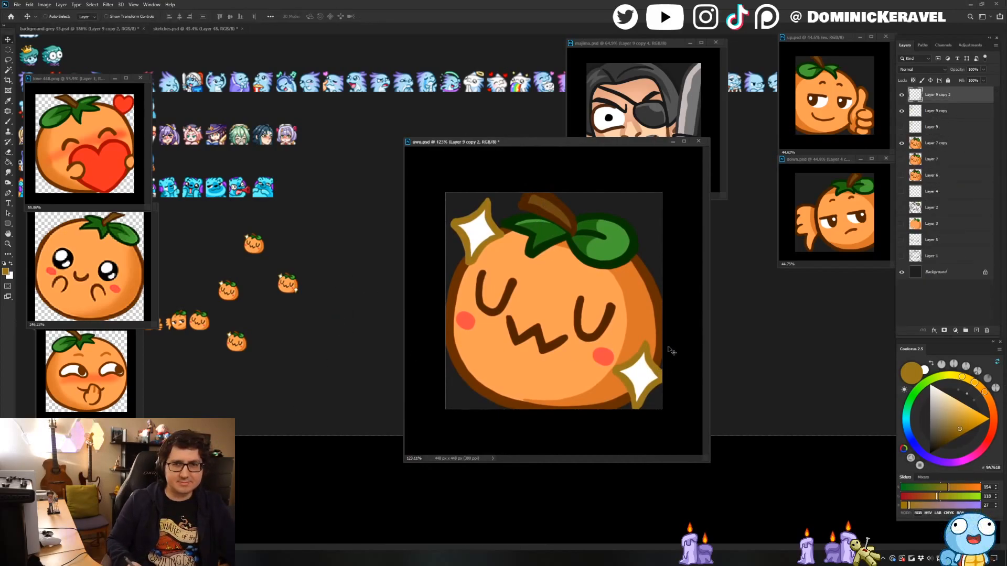
left_click(902, 96)
left_click(902, 96)
key("ctrl+j")
left_click(901, 111)
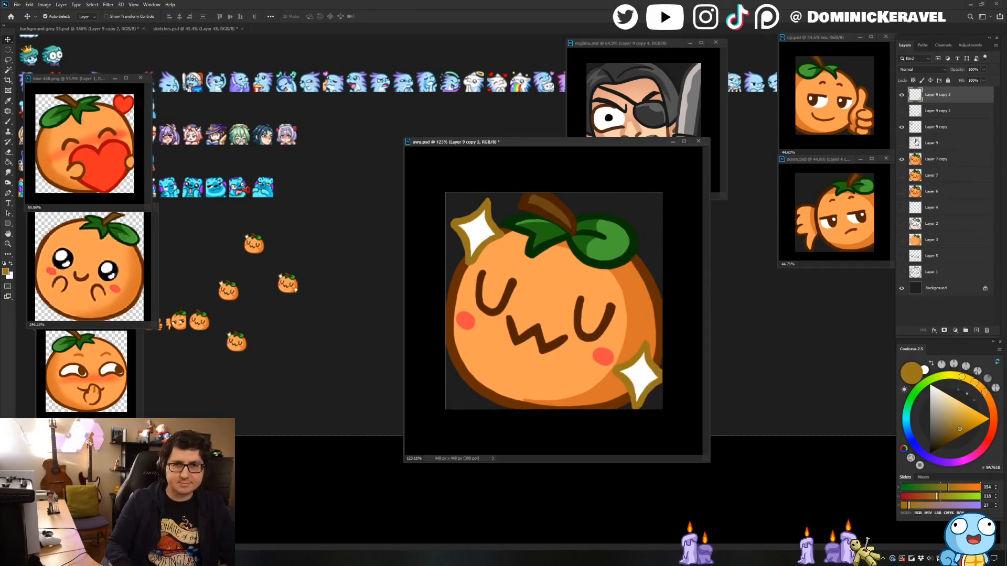
Rotate the duplicated lower right sparkle slightly and nudge it left toward the orange.
key("ctrl+t")
left_click_drag(683, 380, 683, 368)
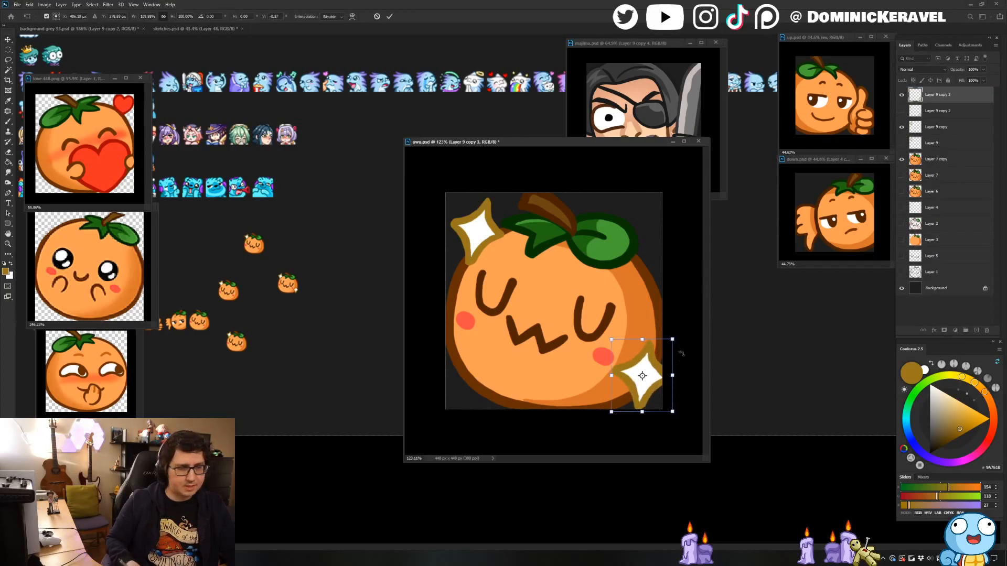
key("Return")
key("e")
key("shift+Left")
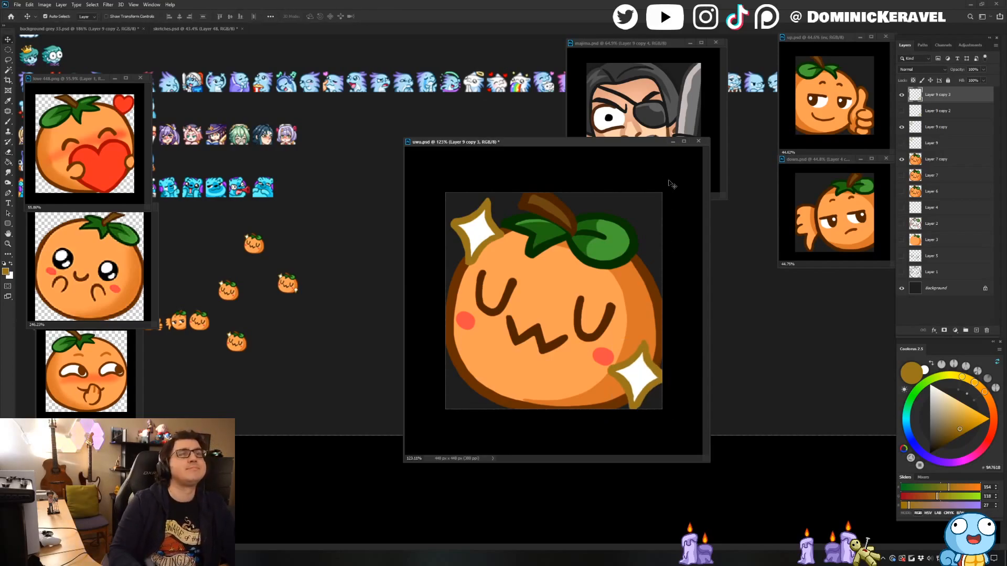
Merge the orange with both sparkles, resize it to 28 px and place a copy in the grey document.
left_click(938, 160, "shift")
key("ctrl+e")
key("ctrl+alt+i")
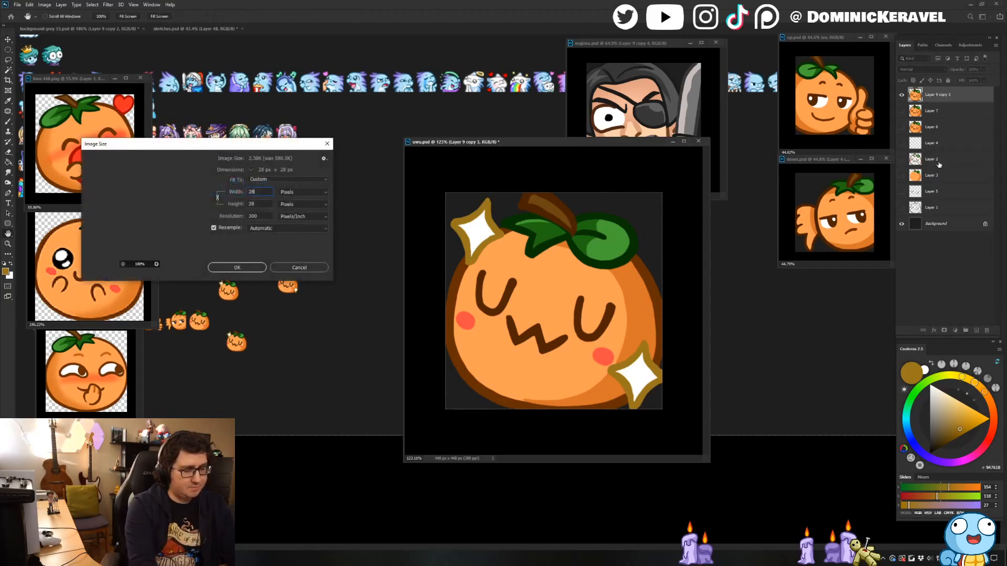
key("Return")
left_click_drag(560, 300, 353, 323)
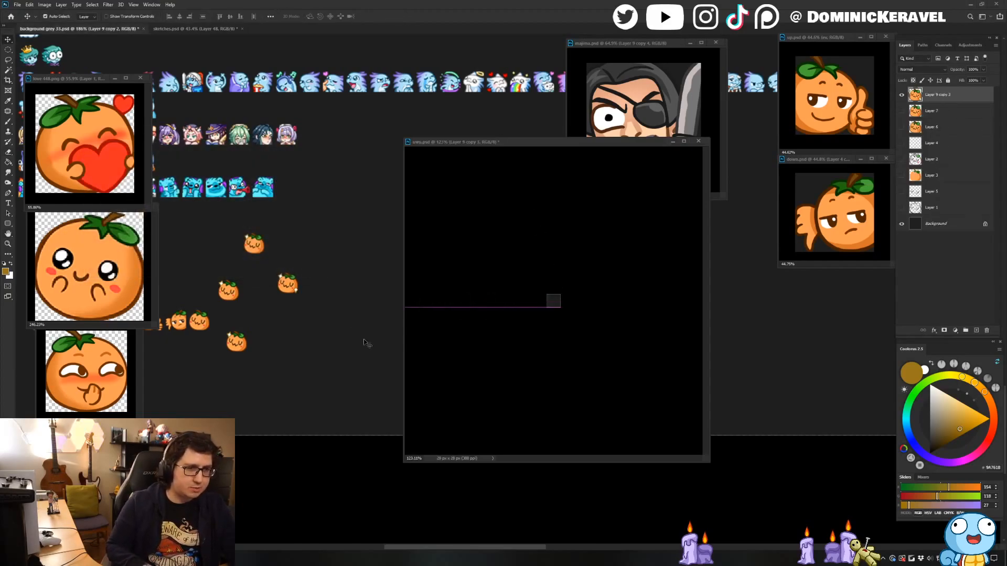
Undo the 28 px resize in uwu.psd and shift its window slightly up.
left_click(511, 261)
key("ctrl+z")
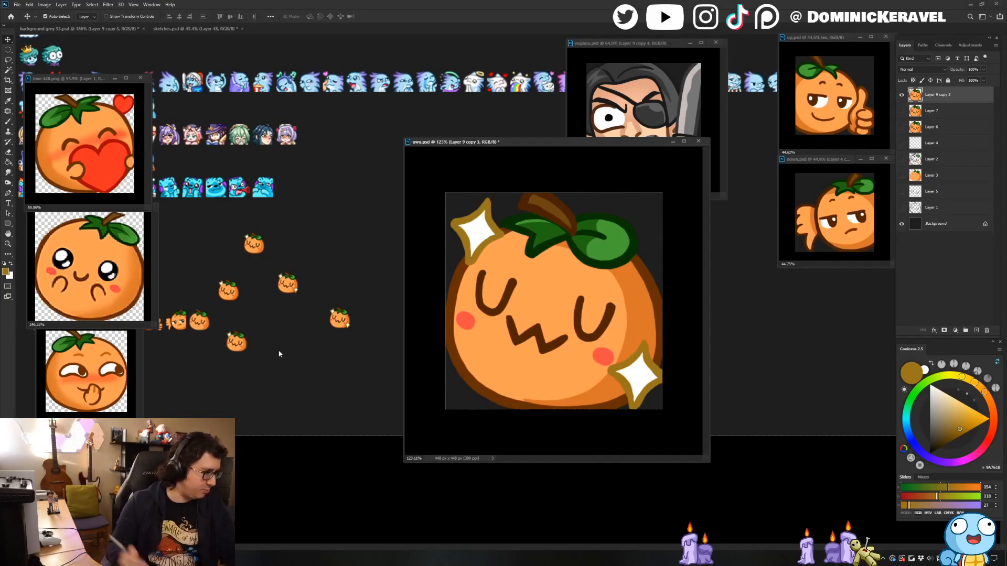
left_click_drag(487, 142, 495, 139)
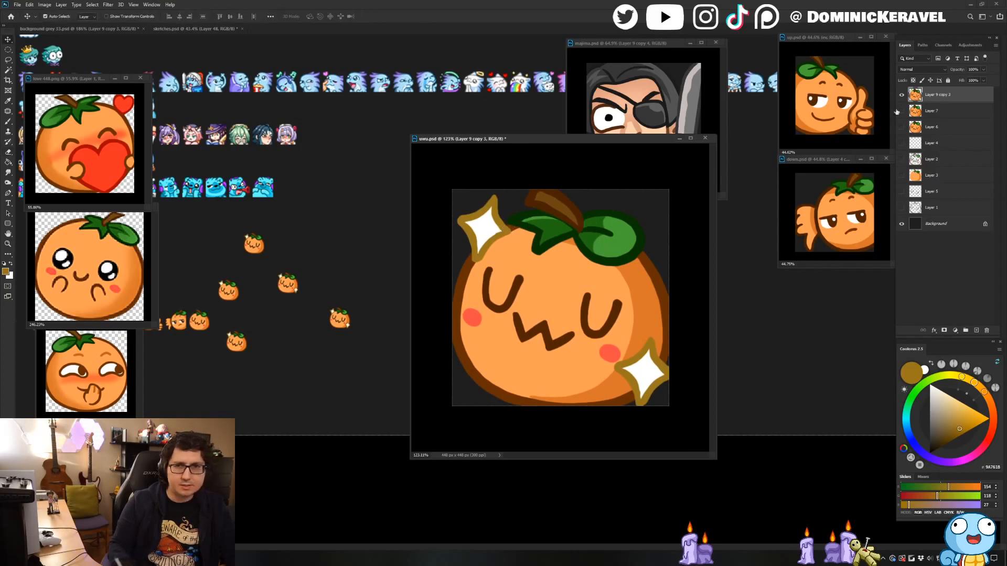
Line up the small plain, one-sparkle and two-sparkle oranges in one row below the emote rows.
left_click(350, 221)
left_click_drag(342, 319, 363, 239)
left_click_drag(254, 244, 324, 239)
left_click(357, 241)
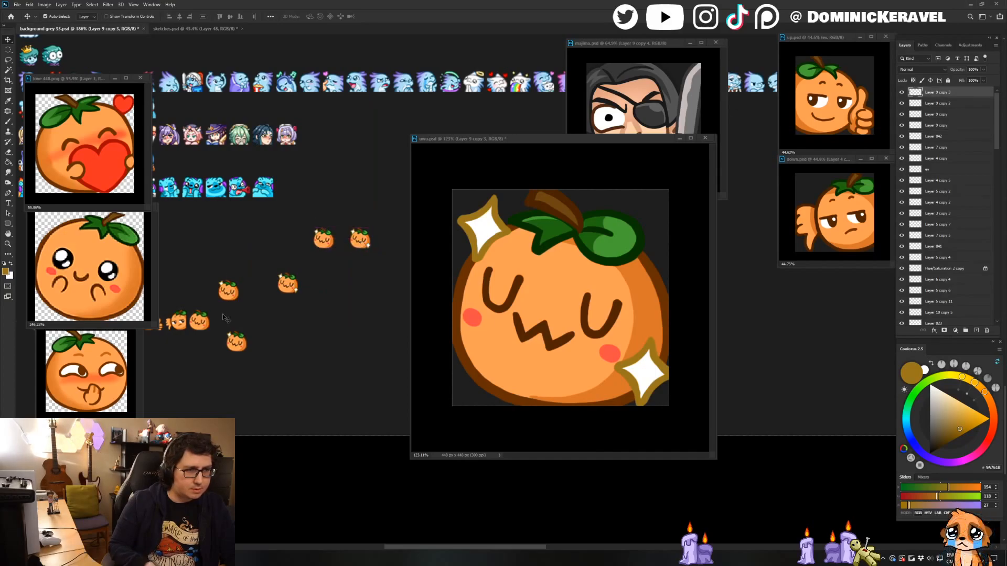
left_click_drag(201, 323, 290, 240)
Delete the leftover small orange test copies below the new row of three.
left_click_drag(310, 275, 226, 358)
key("Delete")
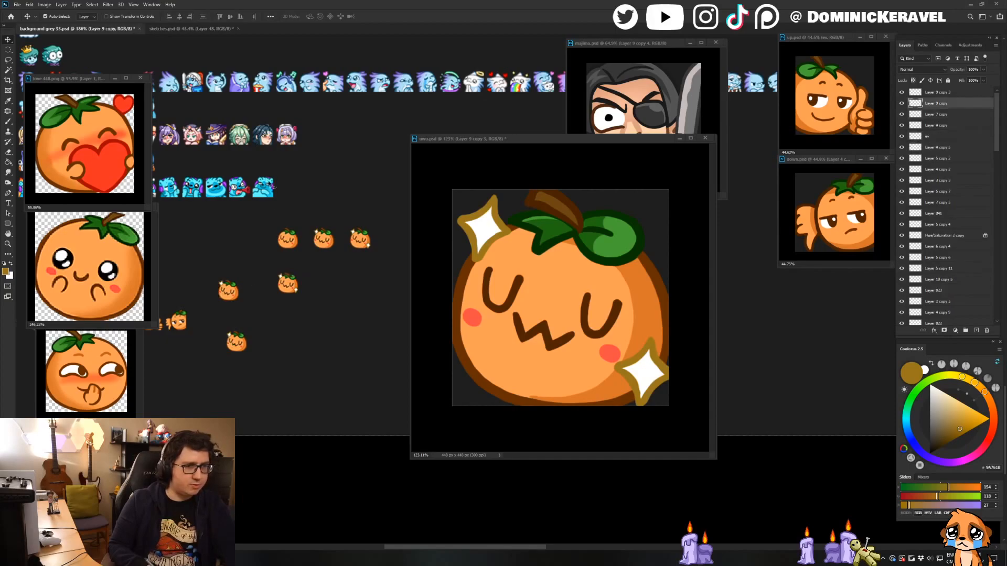
left_click_drag(373, 193, 342, 188)
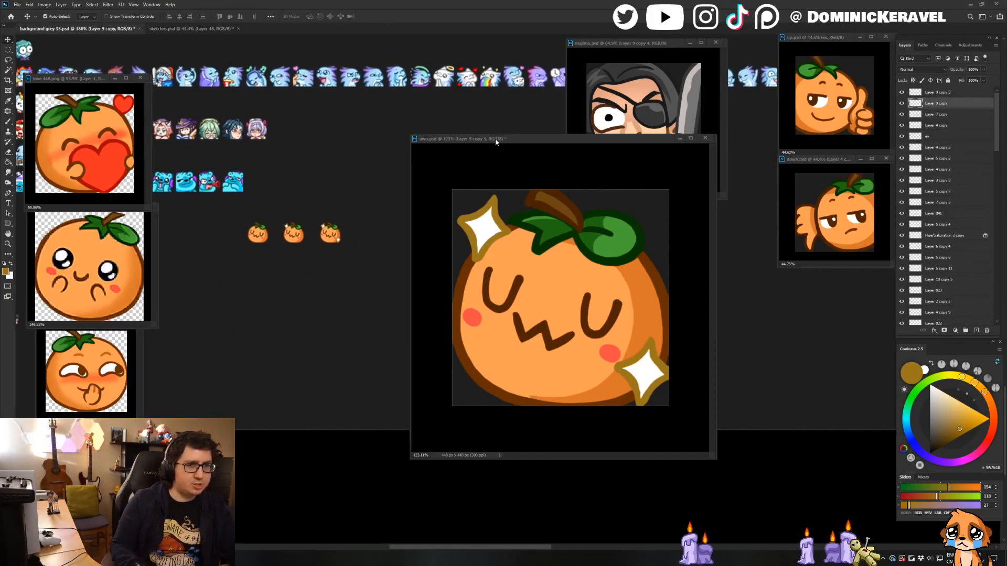
Move the uwu.psd window aside and handwrite 1, 2 and 3 in orange beneath the three small oranges.
left_click_drag(497, 139, 626, 168)
left_click(465, 191)
left_click(331, 232, "alt")
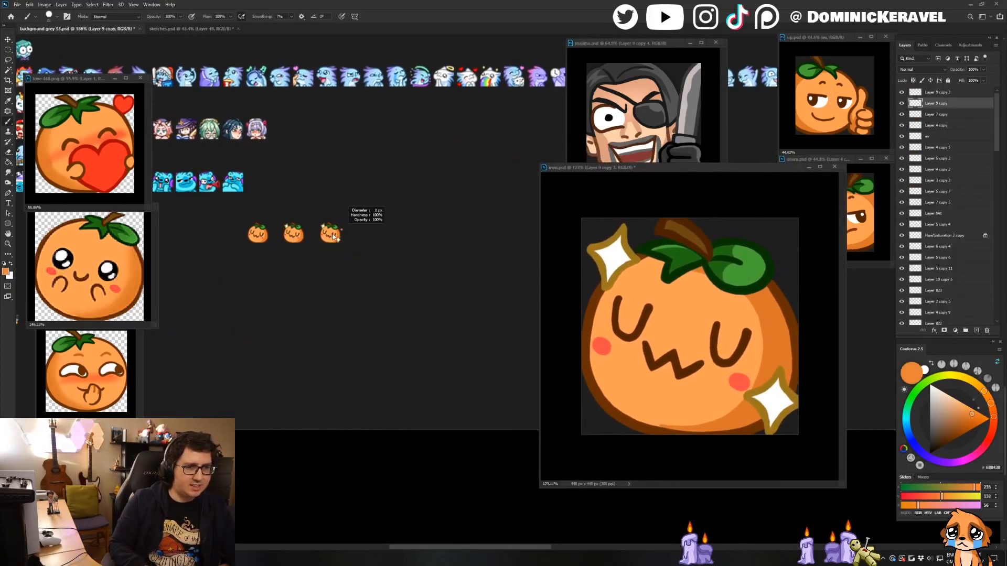
key("v")
left_click(331, 241)
key("b")
mouse_move(256, 259)
left_mouse_down()
mouse_move(297, 258)
mouse_move(301, 270)
mouse_move(292, 273)
mouse_move(334, 273)
left_mouse_up()
key("ctrl+z")
mouse_move(362, 278)
left_mouse_down()
mouse_move(386, 293)
mouse_move(411, 288)
left_mouse_up()
key("v")
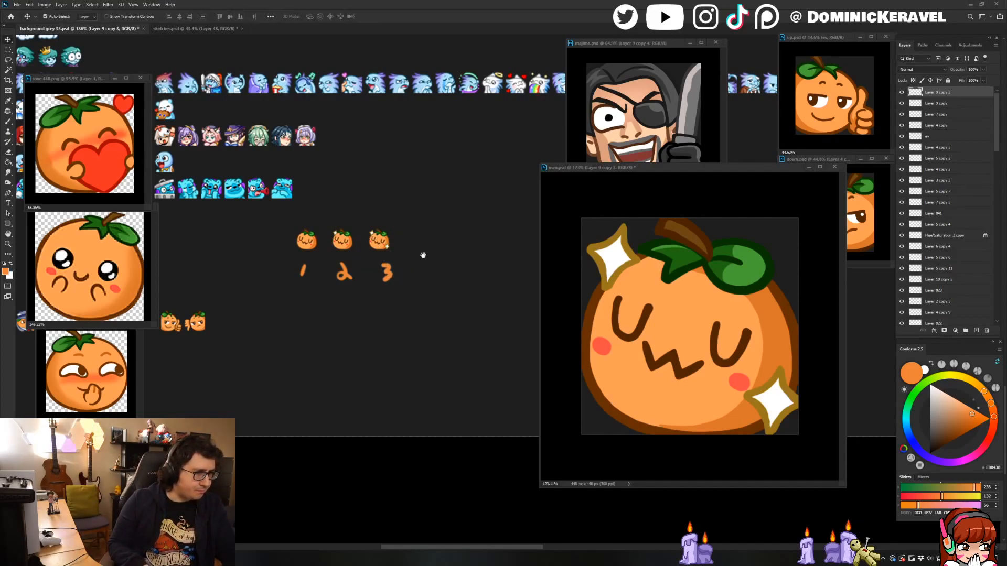
Move the three small oranges and their numbers below the thumbs-up and thumbs-down emotes.
left_click_drag(418, 224, 438, 234)
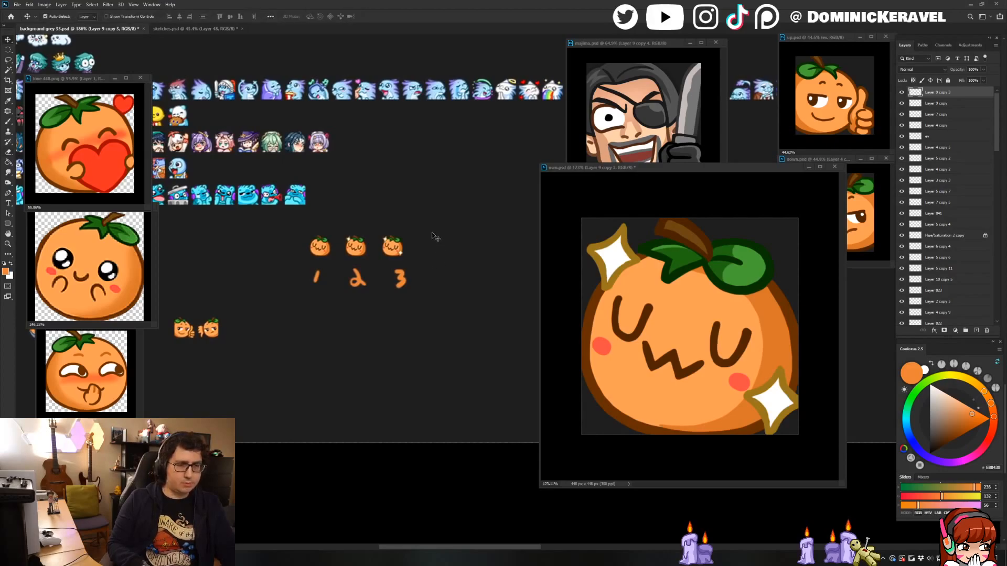
left_click_drag(283, 234, 430, 295)
mouse_move(397, 247)
left_mouse_down()
mouse_move(376, 316)
mouse_move(305, 377)
left_mouse_up()
left_click_drag(361, 290, 420, 281)
key("e")
key("v")
mouse_move(303, 370)
left_mouse_down()
mouse_move(311, 343)
mouse_move(404, 272)
left_mouse_up()
key("ctrl+z")
key("e")
key("v")
Undo the layer merge in uwu.psd and resize the image to 28 px.
left_click(711, 312)
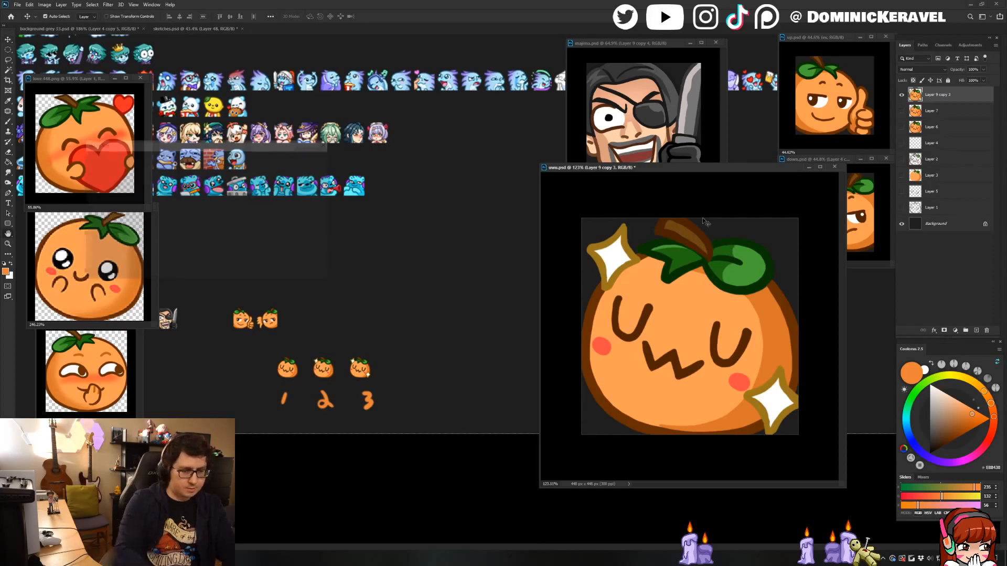
left_click(943, 160)
key("ctrl+alt+i")
type("28")
key("Return")
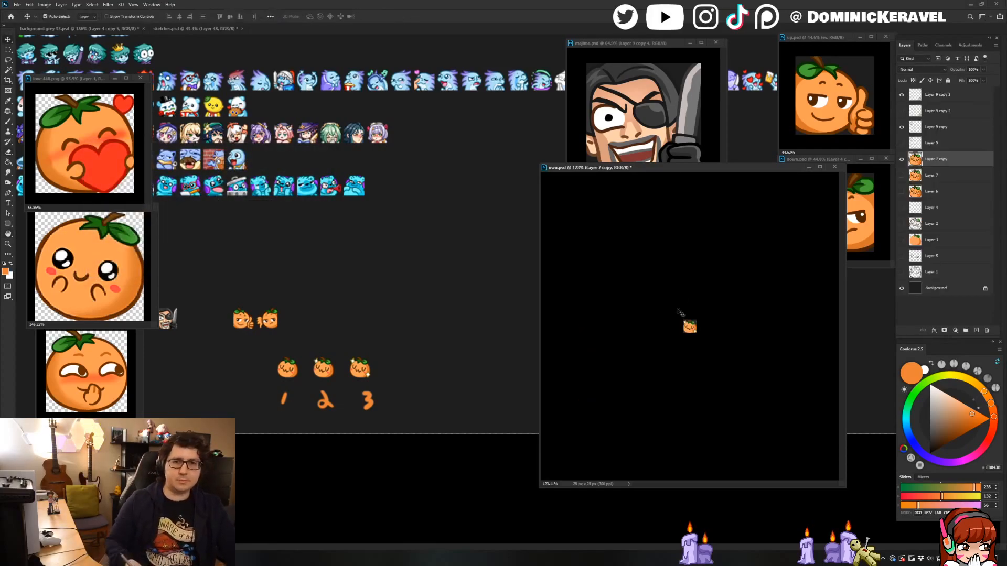
Place the 28 px orange without sparkles right beside the small thumbs-down orange in the grey document.
left_click_drag(690, 328, 380, 341)
left_click_drag(294, 324, 482, 337)
mouse_move(426, 294)
left_mouse_down()
mouse_move(462, 292)
mouse_move(379, 301)
left_mouse_up()
key("b")
key("v")
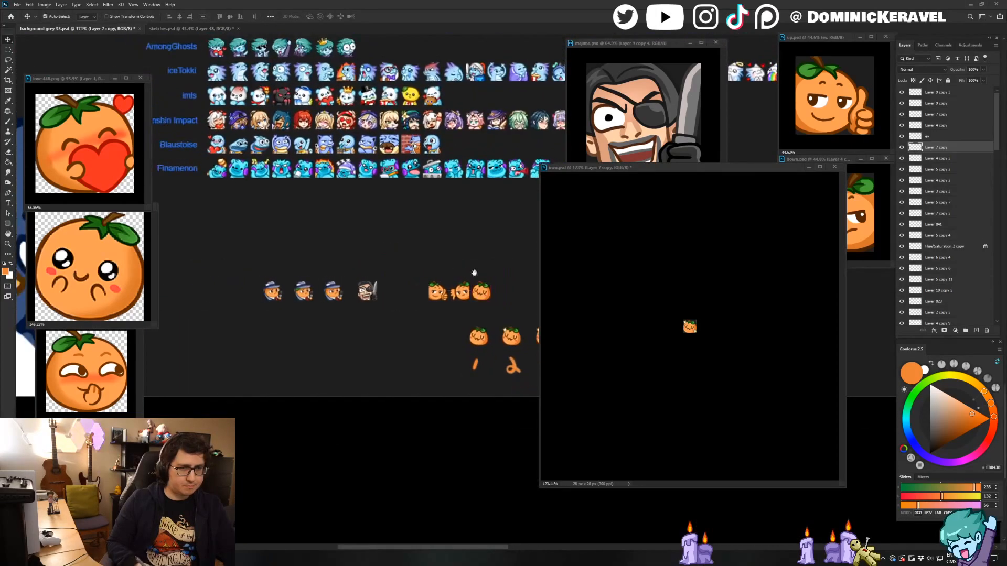
left_click_drag(473, 272, 407, 267)
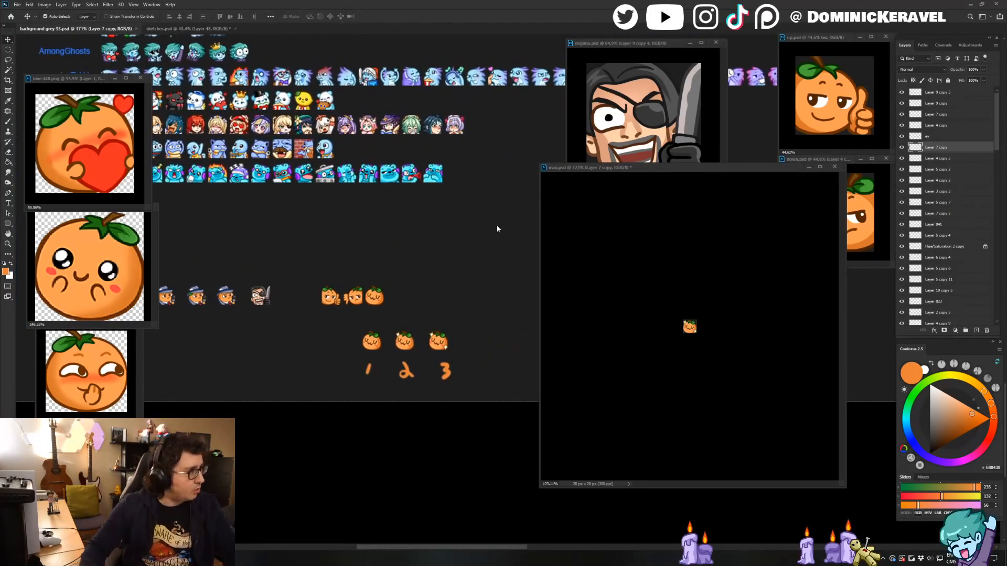
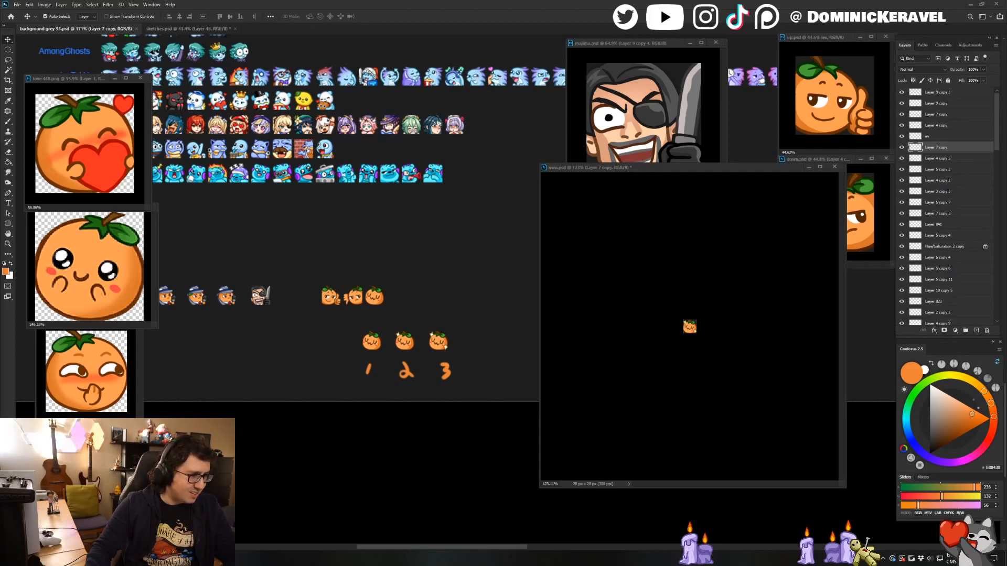
left_click_drag(415, 278, 375, 258)
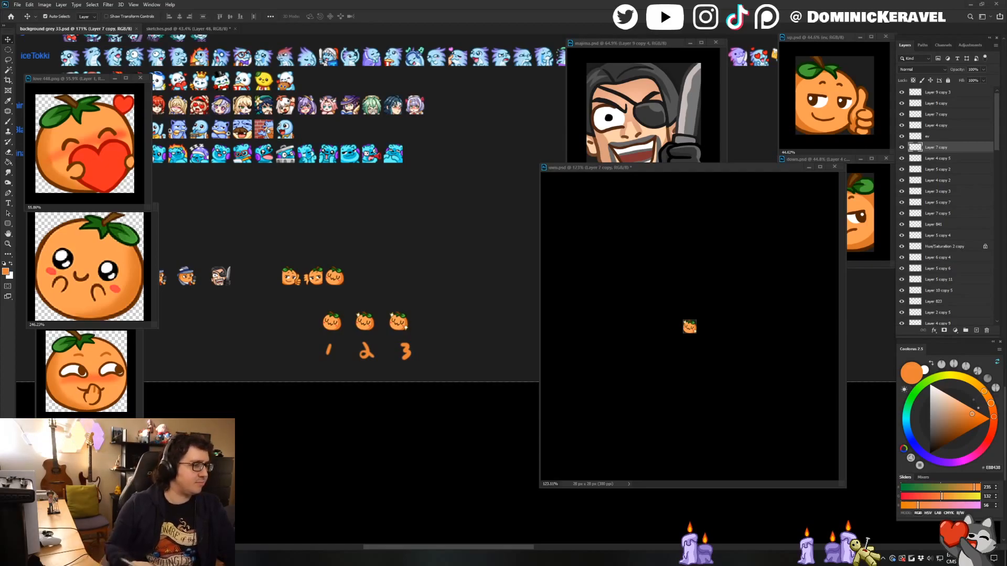
Restore uwu.psd to 448 x 448 px and resize its window around the whole orange.
key("e")
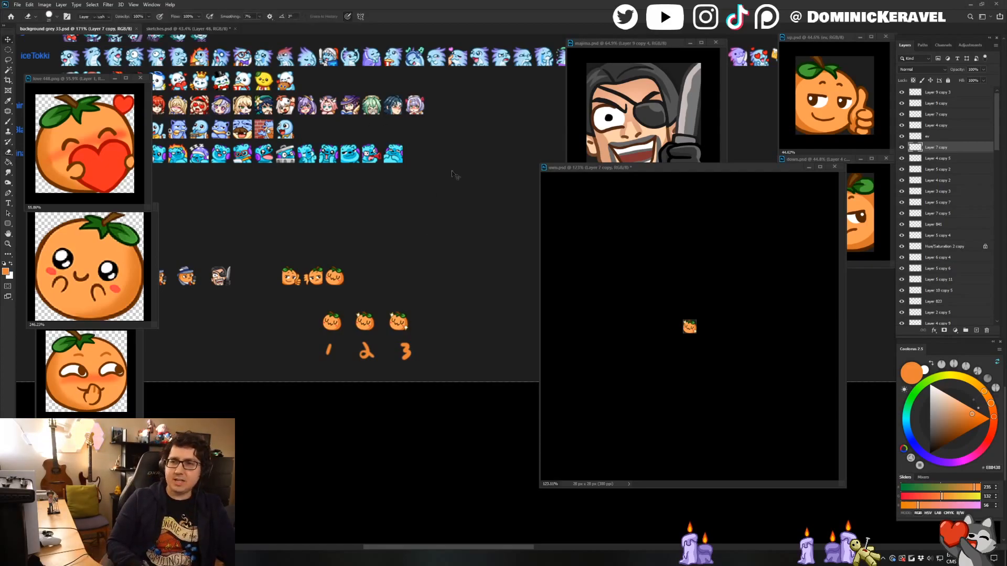
left_click_drag(619, 168, 571, 156)
key("v")
left_click(632, 293)
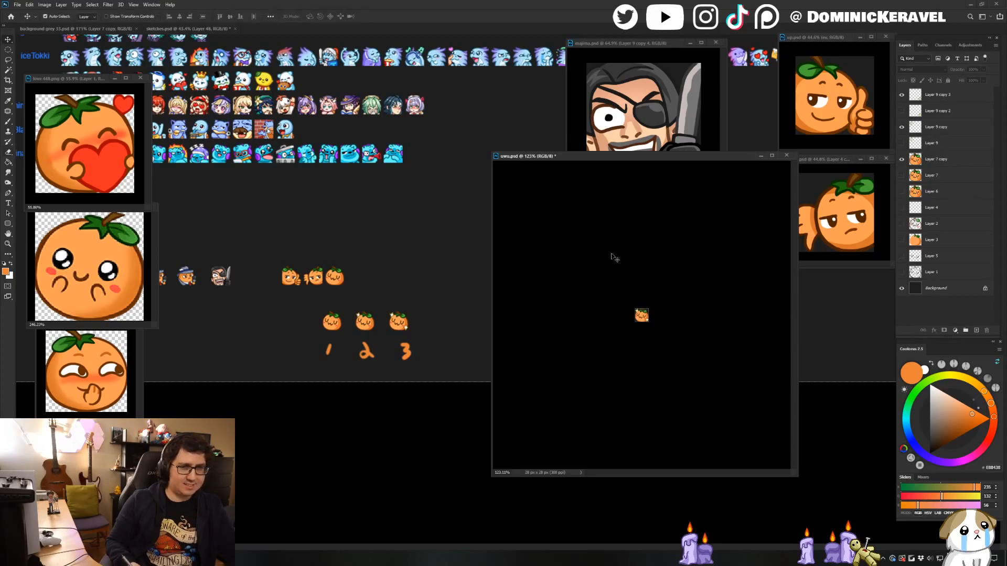
left_click(643, 316)
key("e")
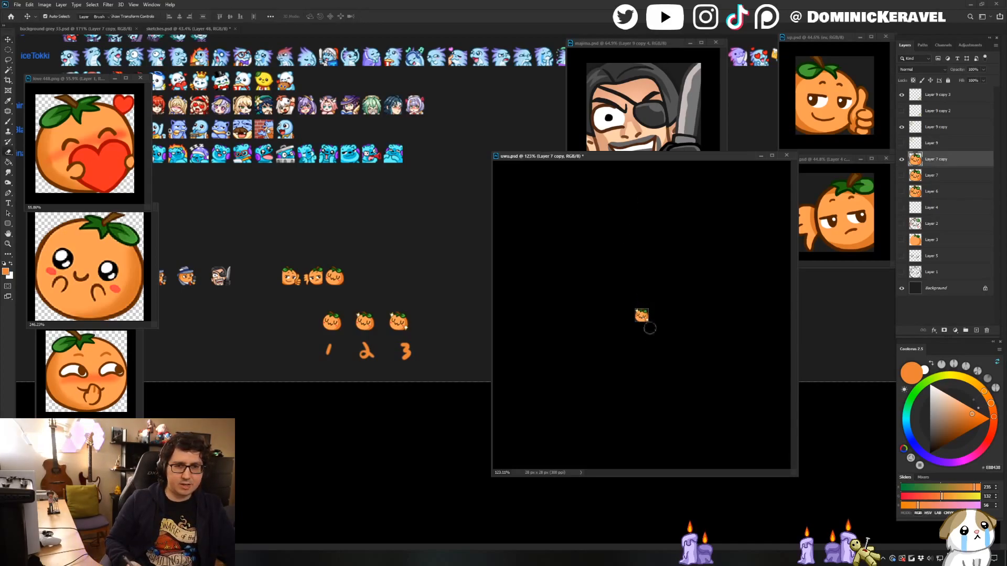
left_click_drag(797, 475, 621, 275)
left_click_drag(580, 238, 614, 272)
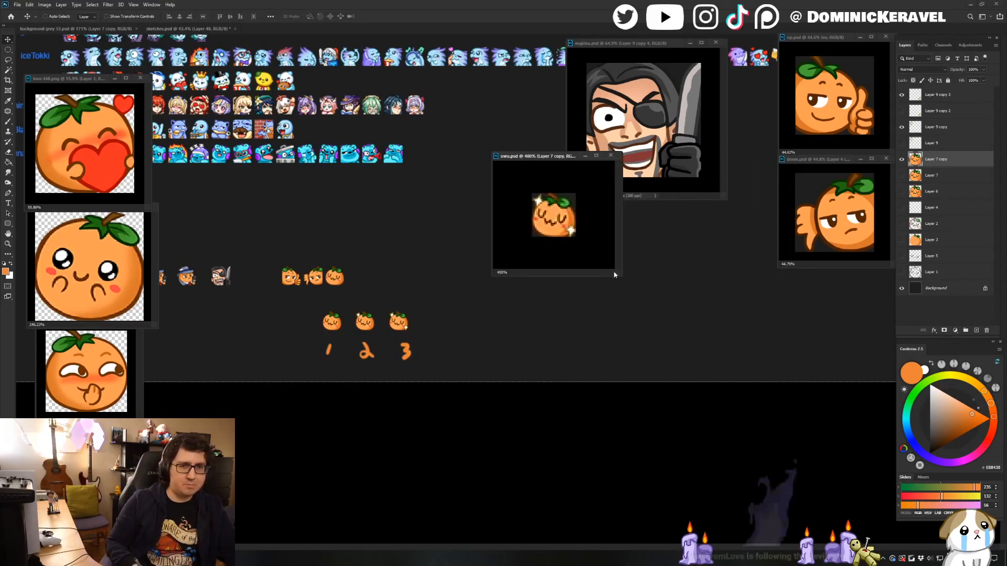
left_click_drag(543, 202, 543, 231)
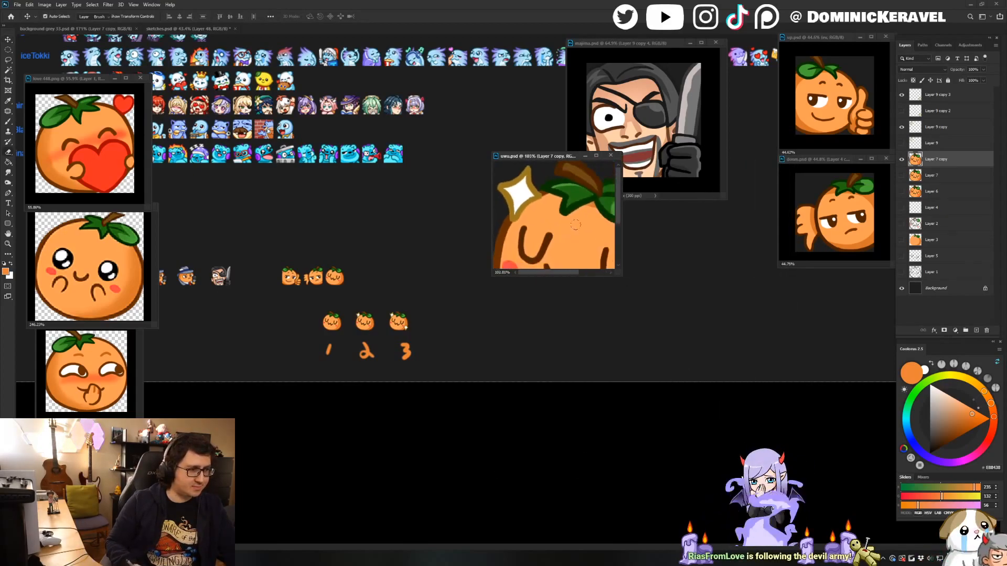
left_click_drag(621, 274, 762, 413)
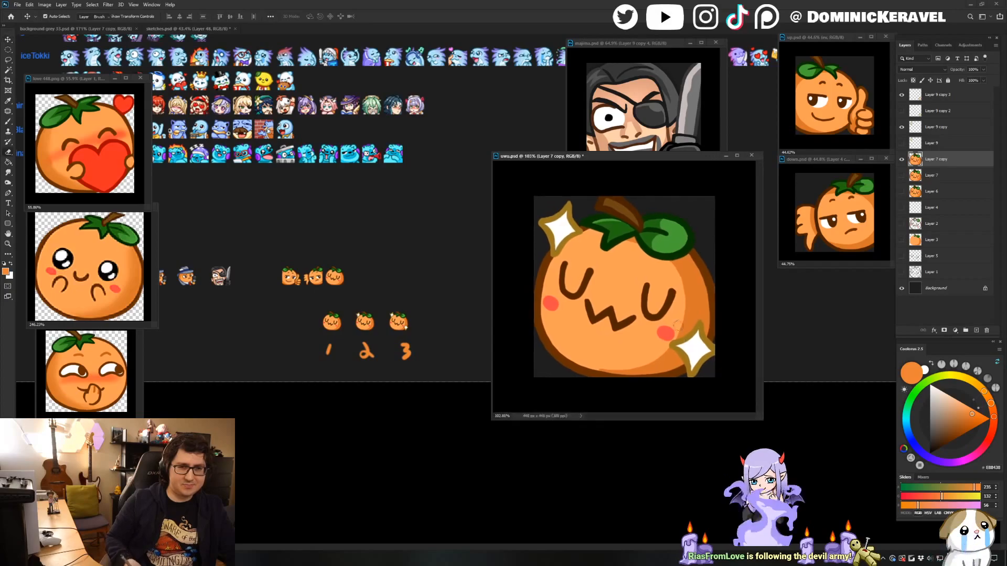
Shrink the uwu.psd window beneath the thumbs-down emote's window and fit the orange inside it.
left_click_drag(666, 288, 650, 286)
left_click_drag(611, 159, 741, 272)
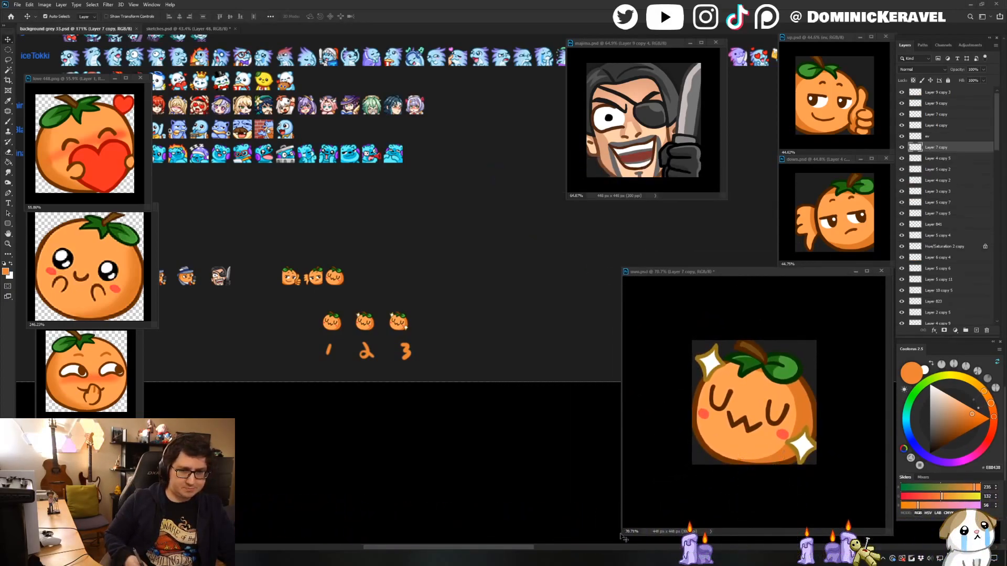
left_click(618, 532)
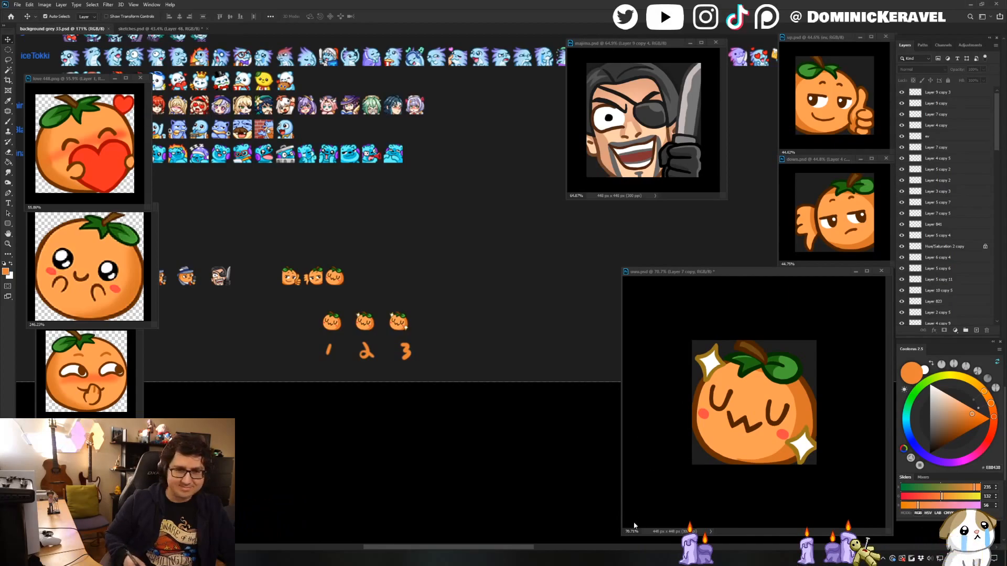
left_click_drag(625, 537, 778, 382)
key("ctrl+0")
key("e")
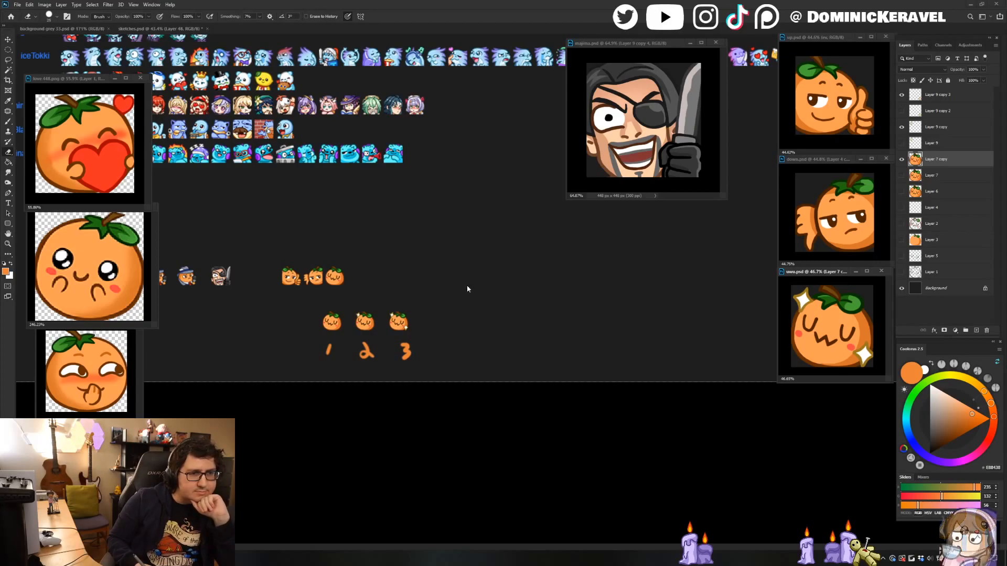
Close the majima.psd document.
left_click(489, 294)
left_click_drag(489, 294, 532, 308)
key("v")
left_click_drag(637, 43, 655, 42)
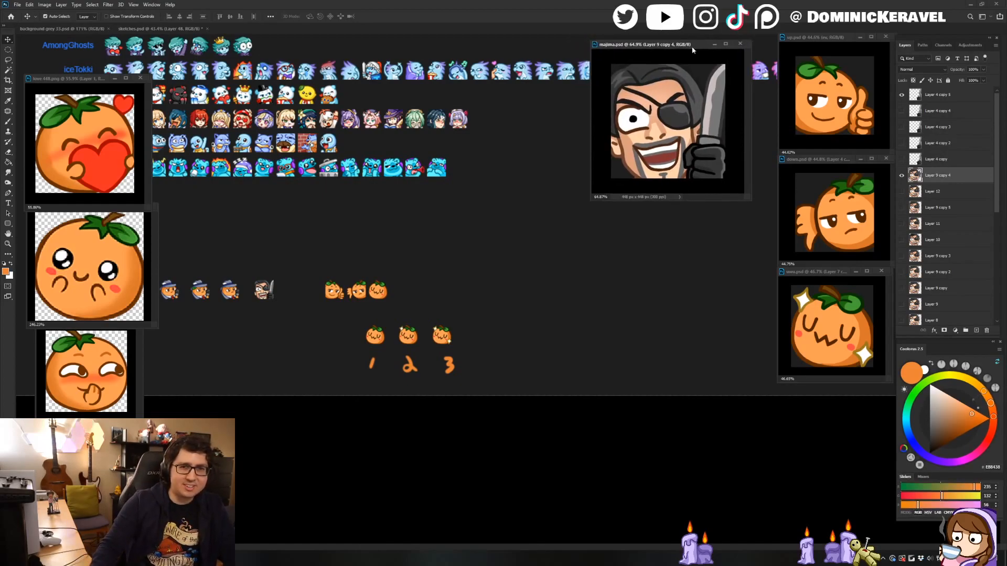
left_click(733, 42)
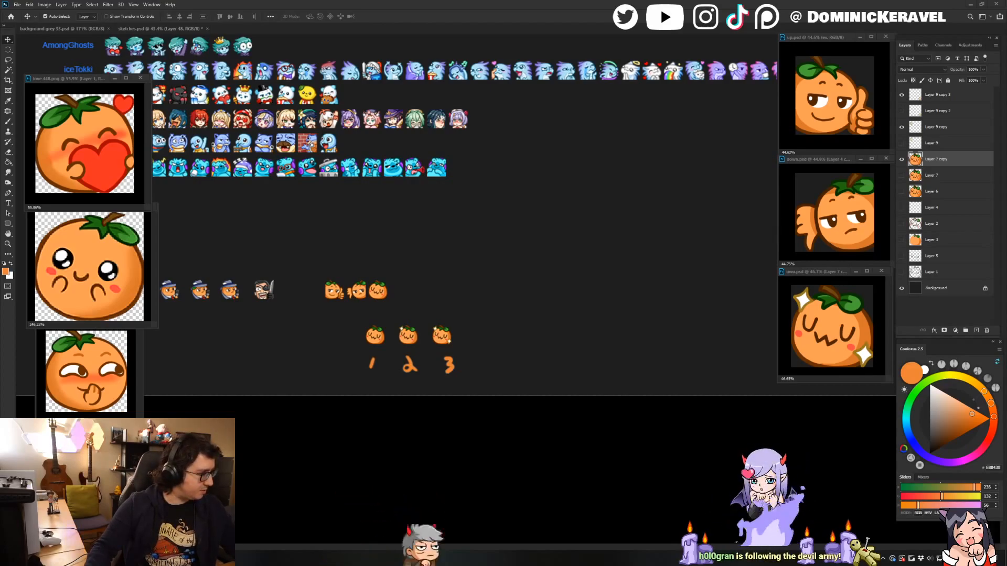
Shift the small eyepatch emote right, away from the hat-wearing emotes in the grey document.
left_click(427, 277)
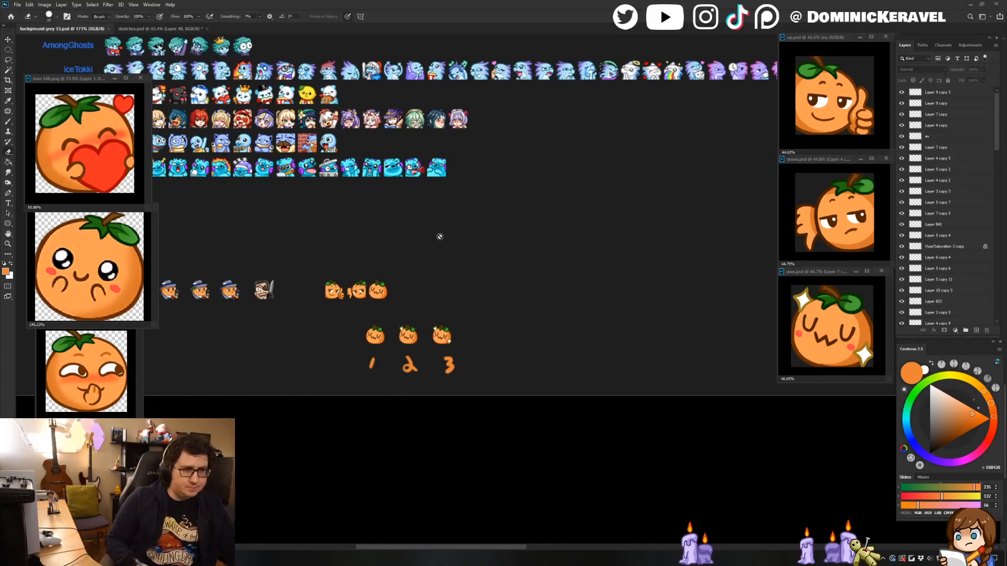
left_click_drag(396, 218, 422, 251)
mouse_move(300, 313)
left_mouse_down()
mouse_move(319, 271)
mouse_move(301, 308)
mouse_move(318, 309)
left_mouse_up()
key("b")
key("v")
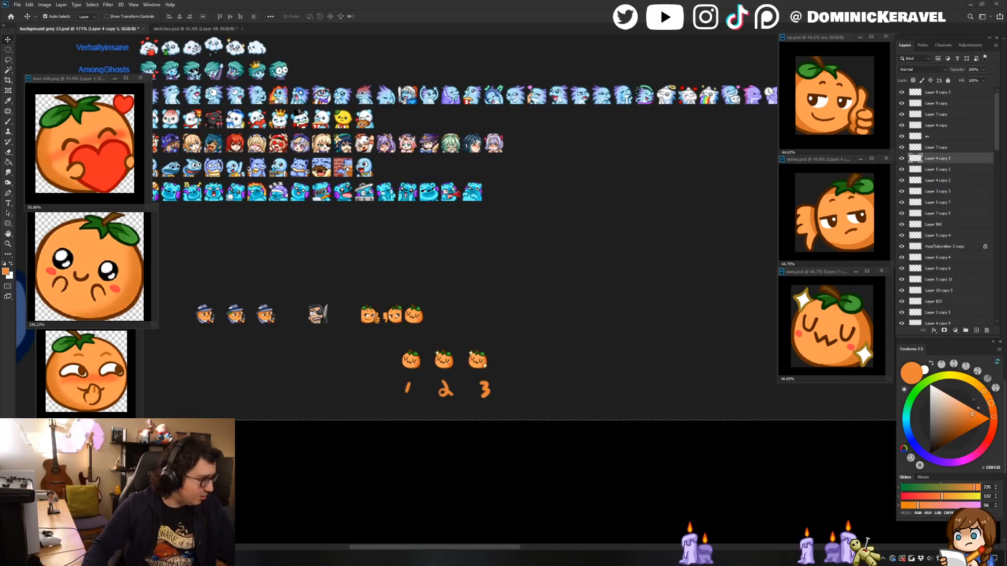
Bring rip 448.png into view over the grey document and resize it to 28 px.
mouse_move(294, 1)
left_mouse_down()
mouse_move(291, 30)
mouse_move(492, 116)
mouse_move(456, 105)
left_mouse_up()
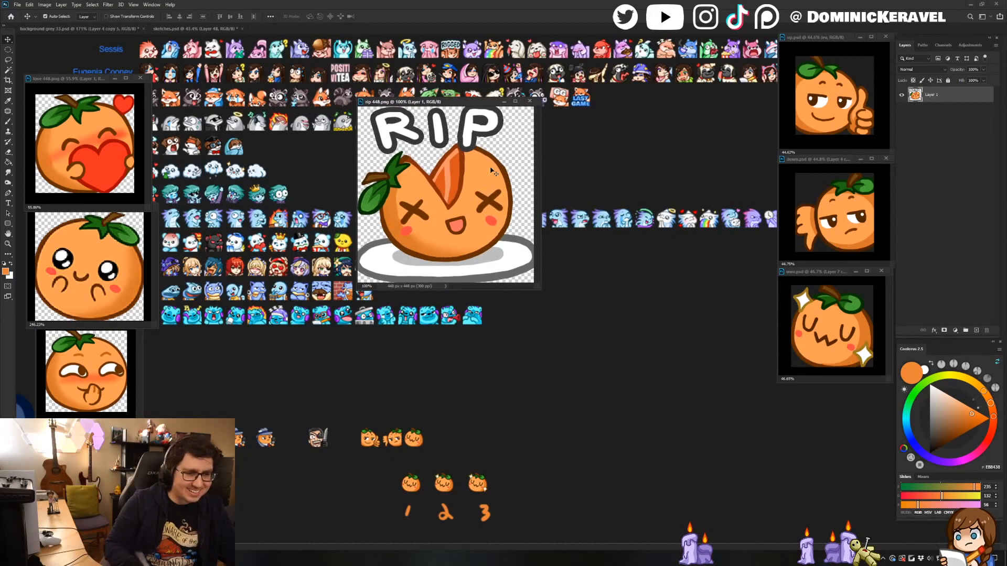
key("ctrl+alt+i")
type("28")
key("Return")
key("c")
key("v")
Place the 28 px RIP emote right of the small oranges and move the spare plain orange above their row.
left_click_drag(387, 131, 543, 417)
left_click_drag(392, 426, 426, 382)
left_click_drag(520, 389, 567, 381)
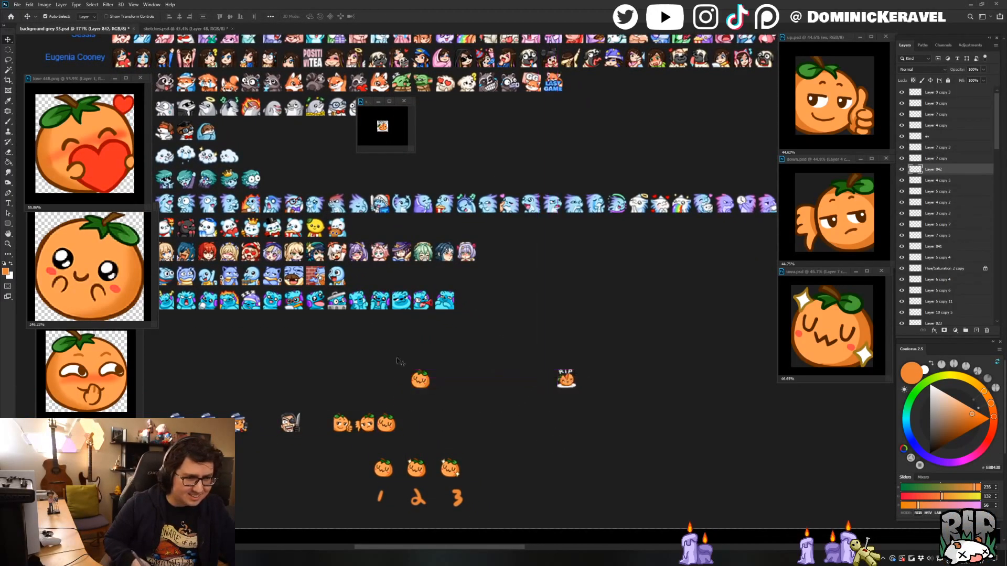
Place the eyepatch emote between the plain orange and the RIP emote, and paint a white plus and equals sign in the gaps.
left_click_drag(290, 423, 484, 379)
scroll(461, 392, "up", 2)
key("b")
key("d")
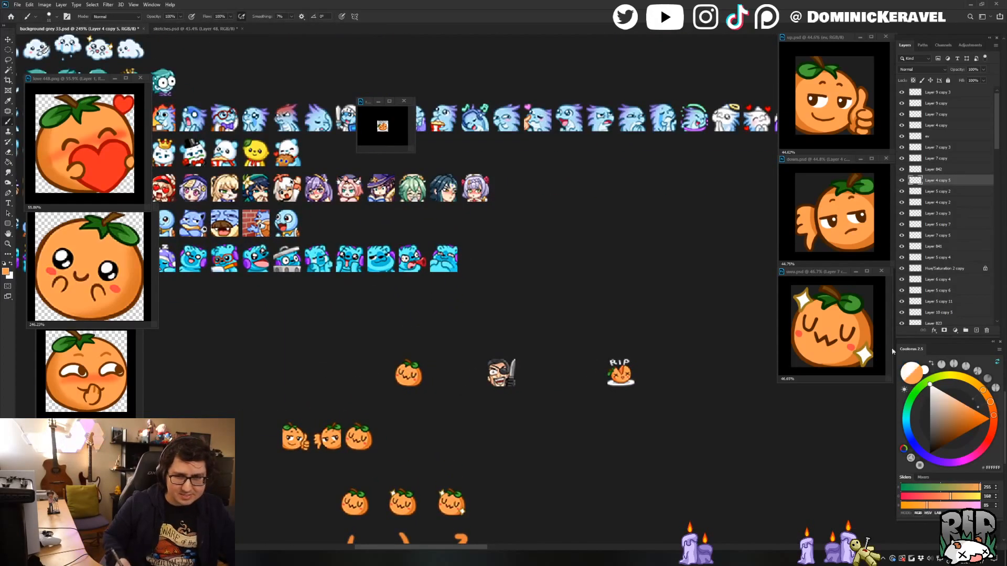
key("x")
left_click_drag(453, 363, 453, 387)
left_click_drag(442, 375, 464, 374)
mouse_move(548, 362)
left_mouse_down()
mouse_move(569, 363)
mouse_move(573, 377)
left_mouse_up()
Move the RIP emote closer to the white equals sign.
key("v")
scroll(649, 384, "down", 4)
scroll(649, 384, "up", 2)
left_click_drag(636, 381, 628, 382)
left_click_drag(662, 378, 640, 373)
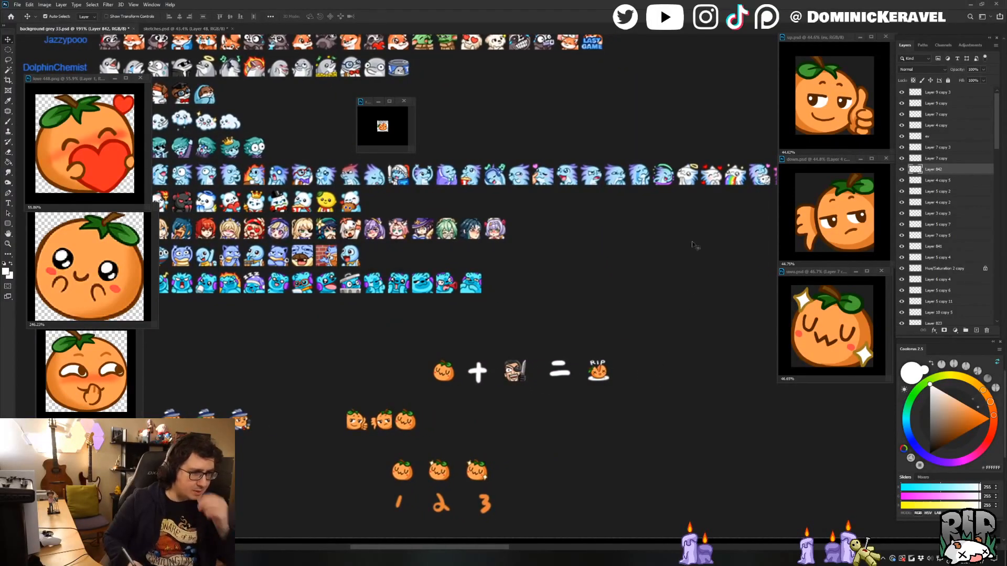
left_click_drag(669, 440, 651, 424)
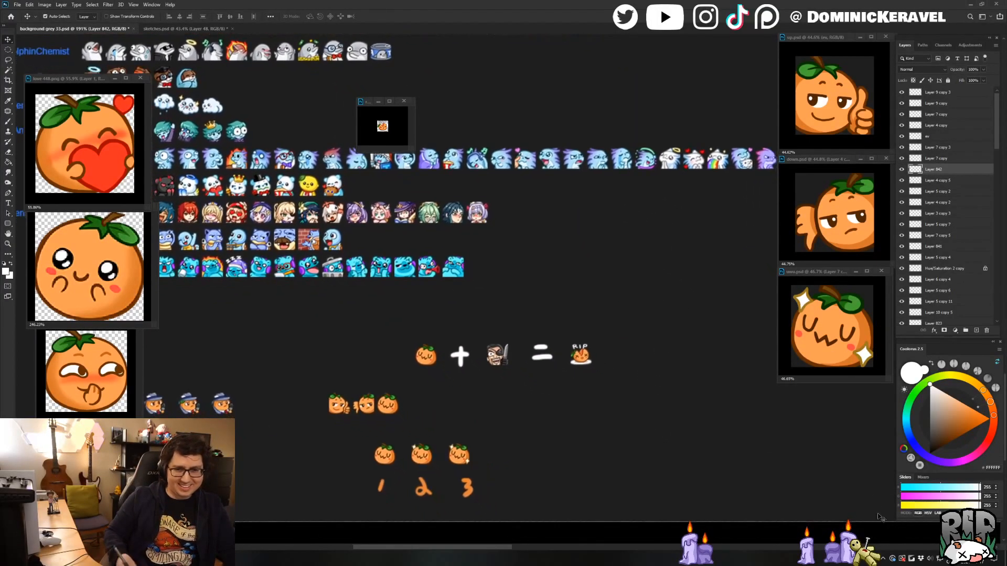
left_click_drag(379, 307, 630, 393)
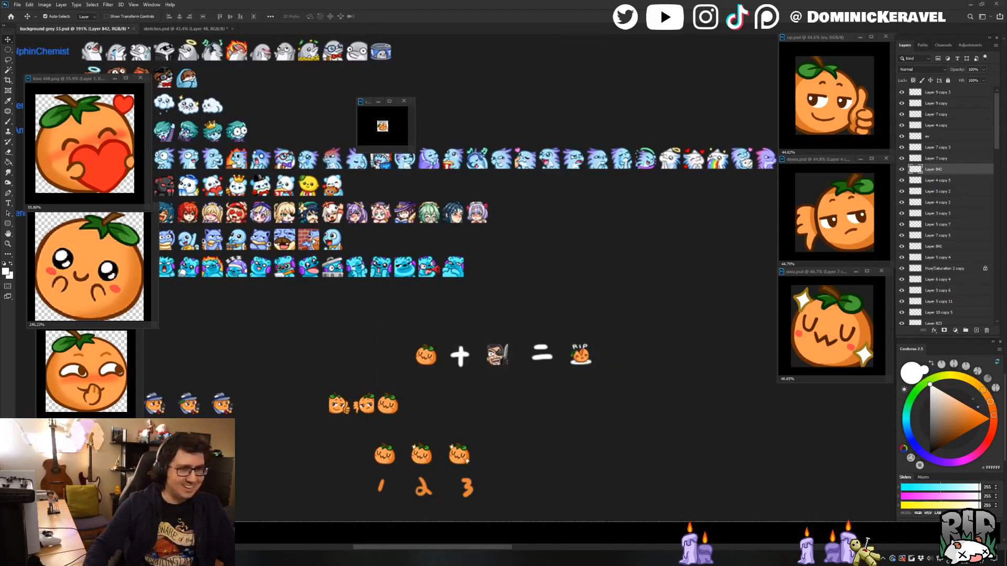
Restore rip 448.png to its 448 px size and place its window above the emote equation.
left_click(381, 132)
key("ctrl+1")
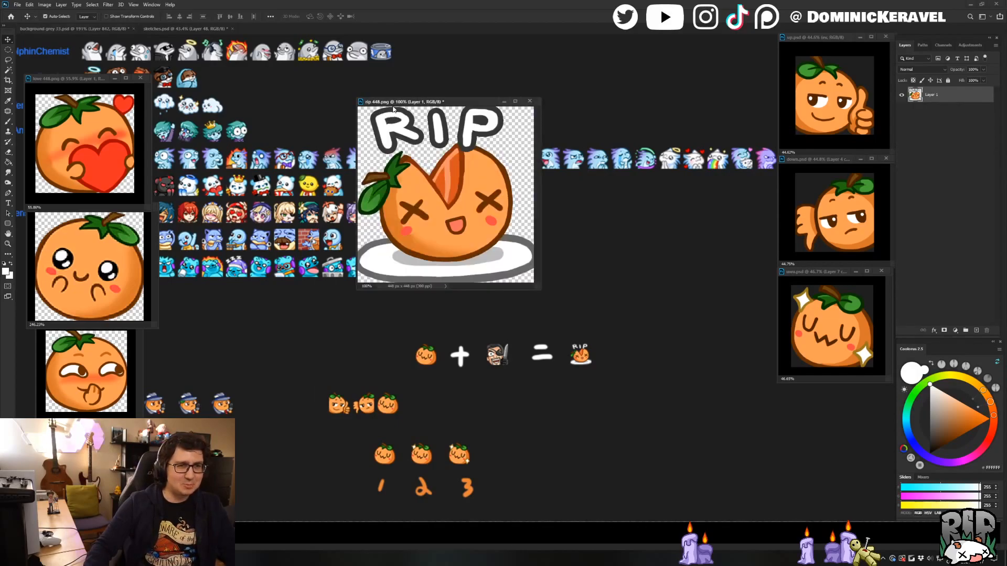
left_click_drag(431, 104, 703, 243)
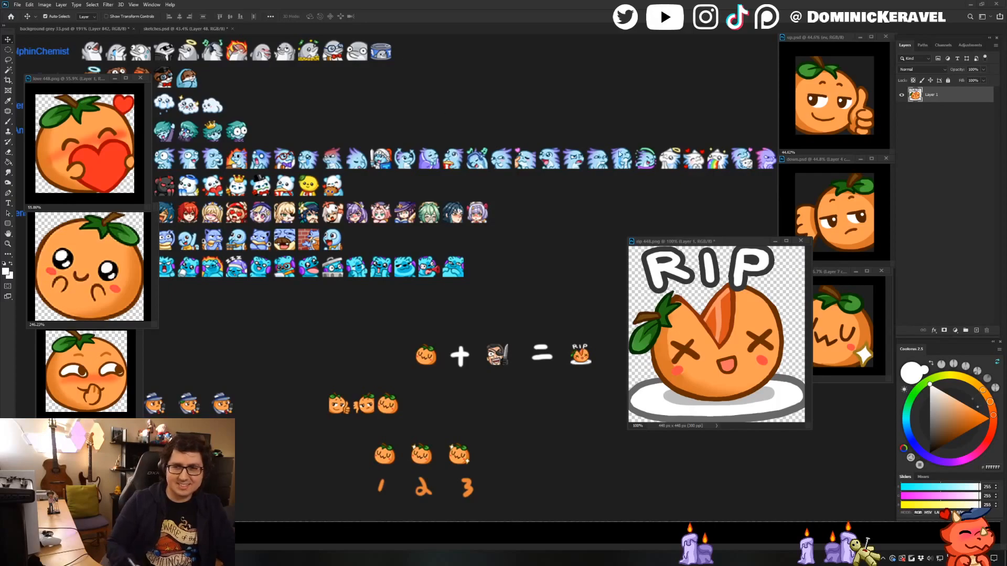
left_click_drag(718, 242, 600, 107)
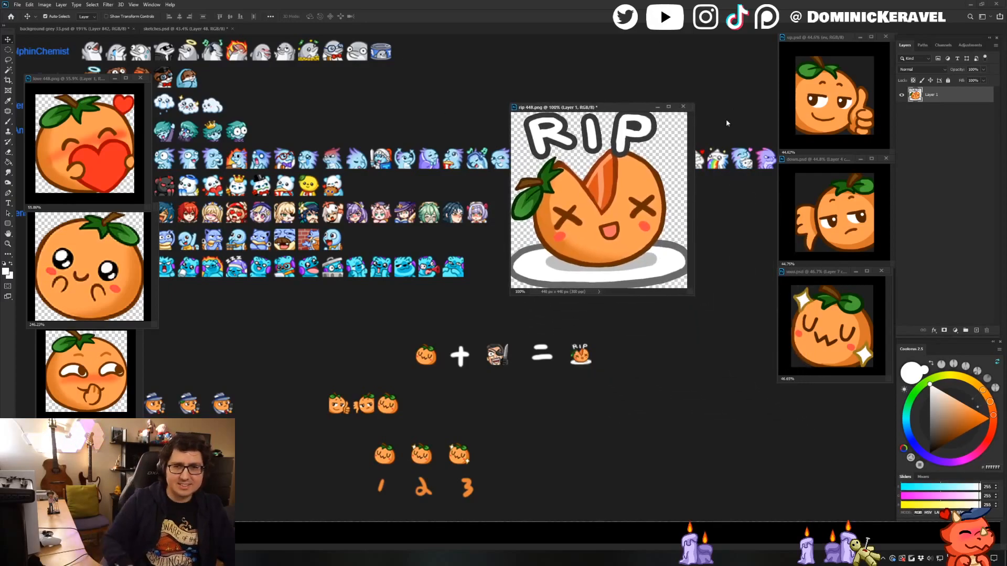
Zoom rip 448.png out to 46.7%, shrink its window around the image and park it below the other orange reference windows.
left_click(683, 107)
left_click(548, 198)
left_click_drag(607, 109, 281, 151)
scroll(283, 236, "down", 3)
left_click_drag(366, 336, 310, 271)
left_click_drag(284, 229, 263, 225)
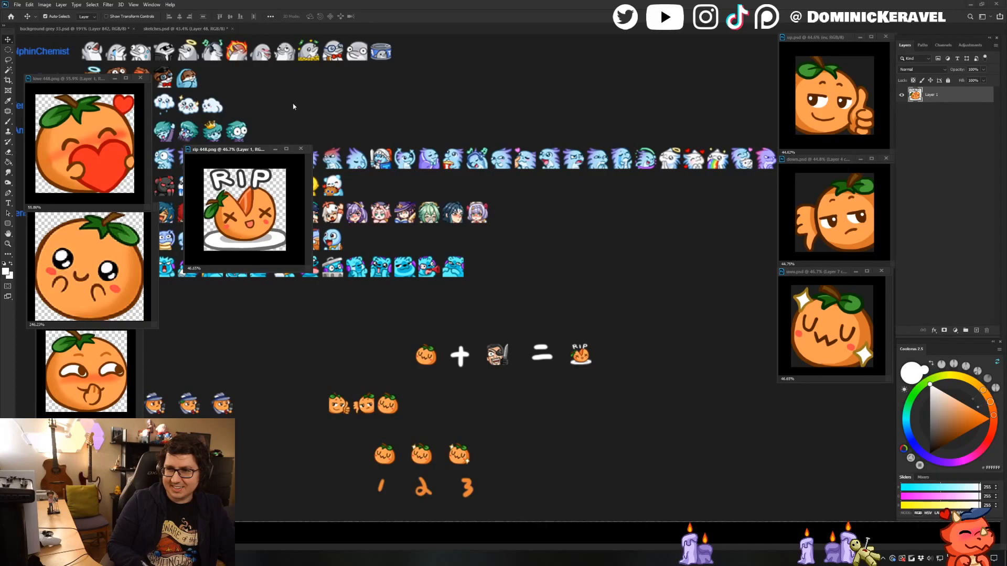
left_click_drag(278, 158, 123, 414)
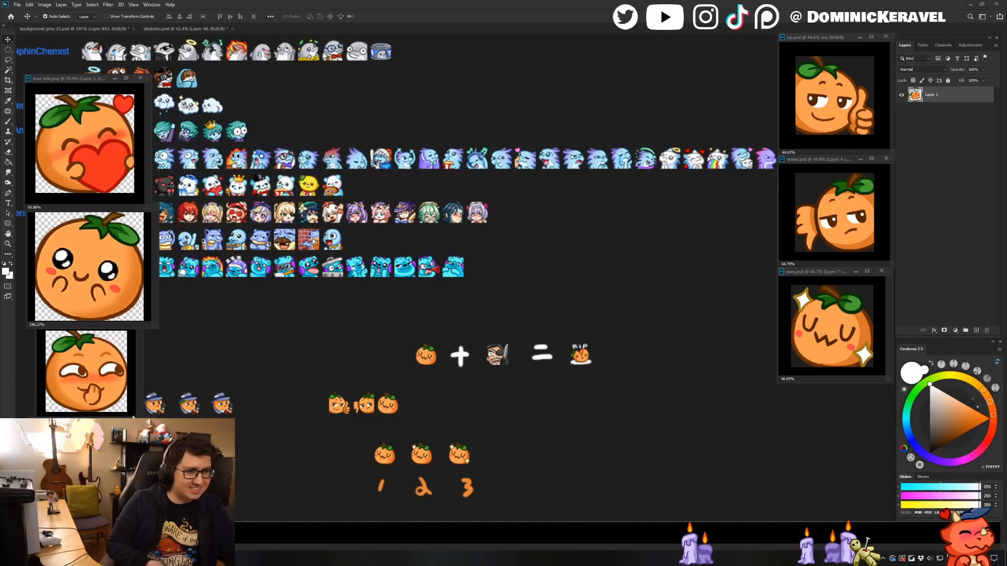
Undo the RIP emote's shift and the equals sign in the grey document, and redo the equals sign.
left_click(497, 403)
left_click_drag(554, 424, 579, 423)
left_click(669, 343)
key("ctrl+z")
key("ctrl+z")
key("ctrl+z")
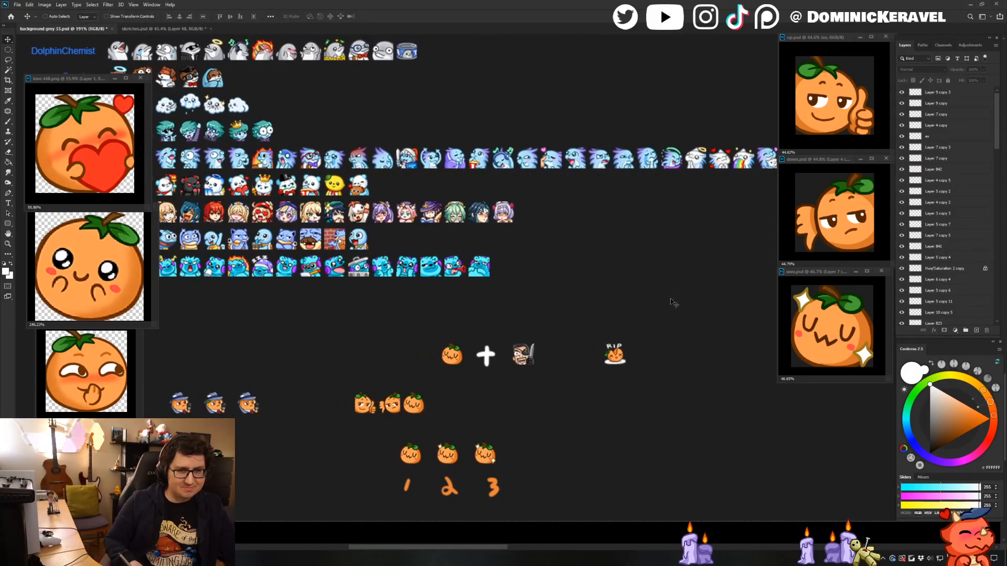
key("ctrl+shift+z")
Select the whole emote equation, from plain orange to RIP emote, and move it to the right of the three numbered oranges.
key("b")
key("v")
left_click_drag(380, 326, 633, 378)
mouse_move(447, 355)
left_mouse_down()
mouse_move(637, 454)
mouse_move(595, 456)
left_mouse_up()
mouse_move(658, 376)
left_mouse_down()
mouse_move(677, 384)
mouse_move(697, 366)
left_mouse_up()
key("e")
key("v")
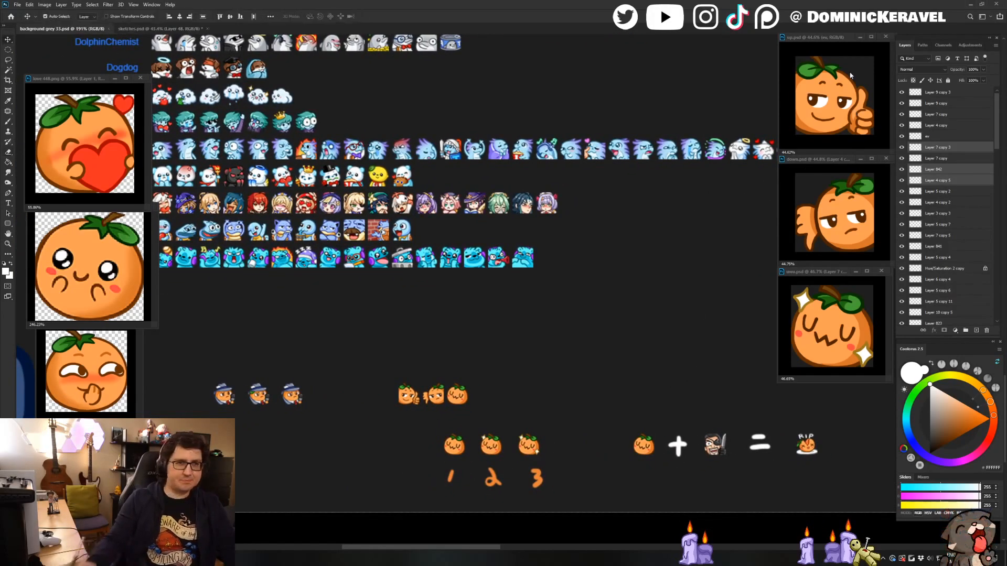
Switch to sketches.psd and select the sketch layer of the orange holding the dark-topped microphone.
left_click(152, 28)
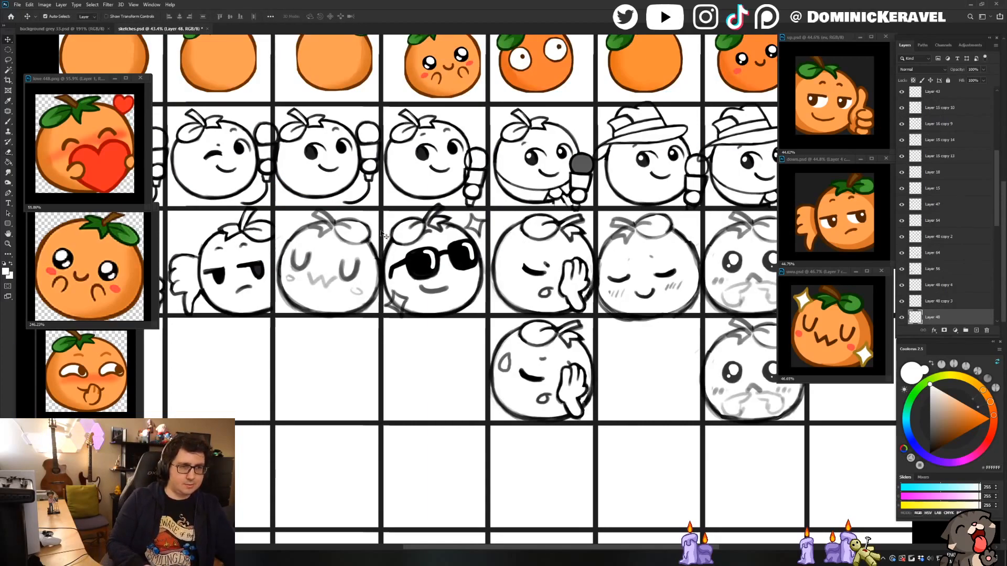
left_click_drag(456, 258, 401, 275)
key("e")
left_click(471, 157, "ctrl")
key("v")
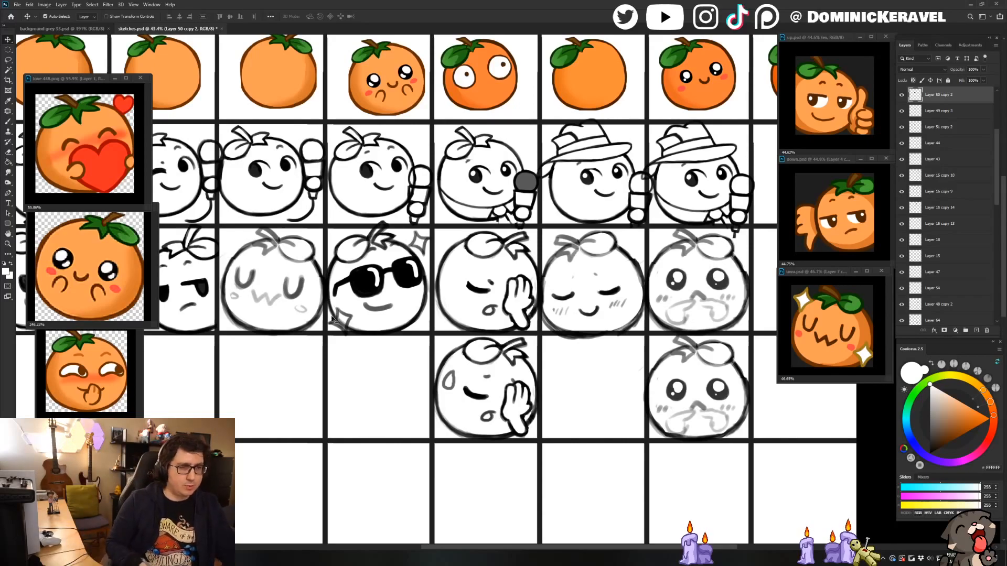
Examine which layers hold the sunglasses orange by selecting its sketch and toggling the visibility of Layer 50 copy 2, Layer 49 copy 3 and Layer 51 copy 2.
left_click_drag(337, 361, 410, 239)
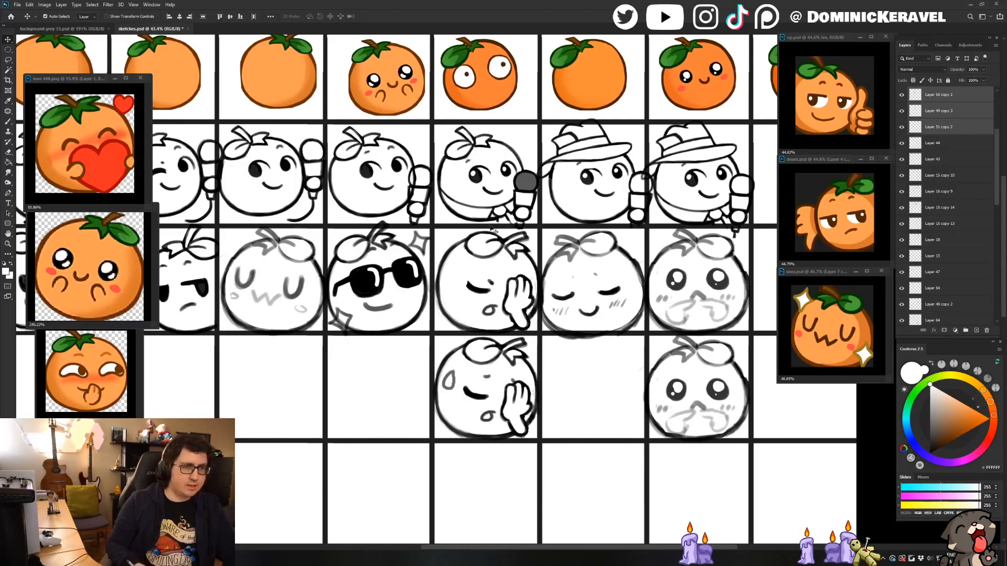
left_click(923, 111)
left_click(900, 96)
left_click(901, 95)
left_click(901, 112)
left_click(901, 112)
left_click(903, 128)
left_click(903, 128)
left_click(939, 127)
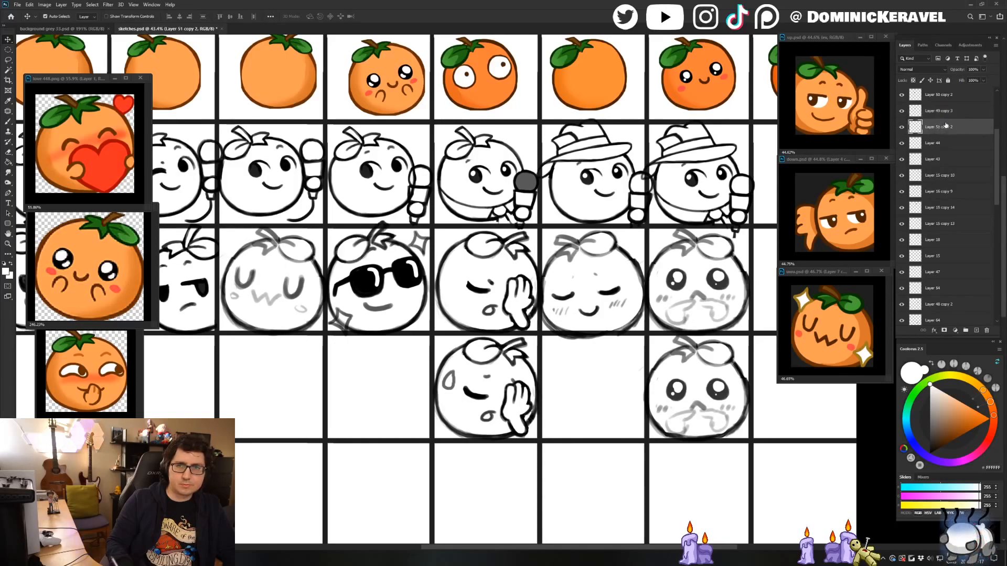
Merge Layer 52, Layer 50 copy 2 and Layer 49 copy 3, and check the merged layer's content by toggling its visibility.
scroll(997, 144, "up", 3)
left_click(969, 169, "shift")
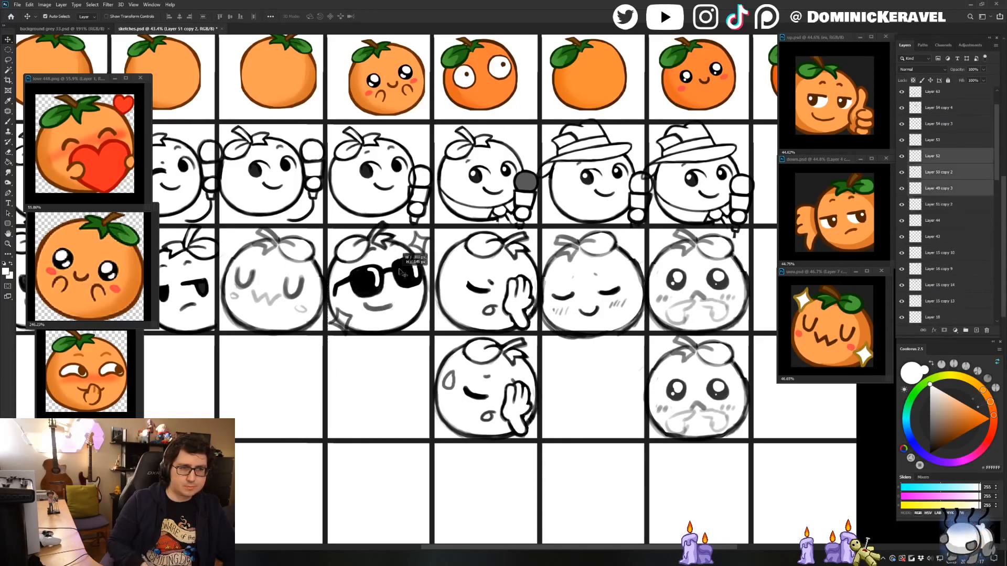
scroll(934, 159, "up", 1)
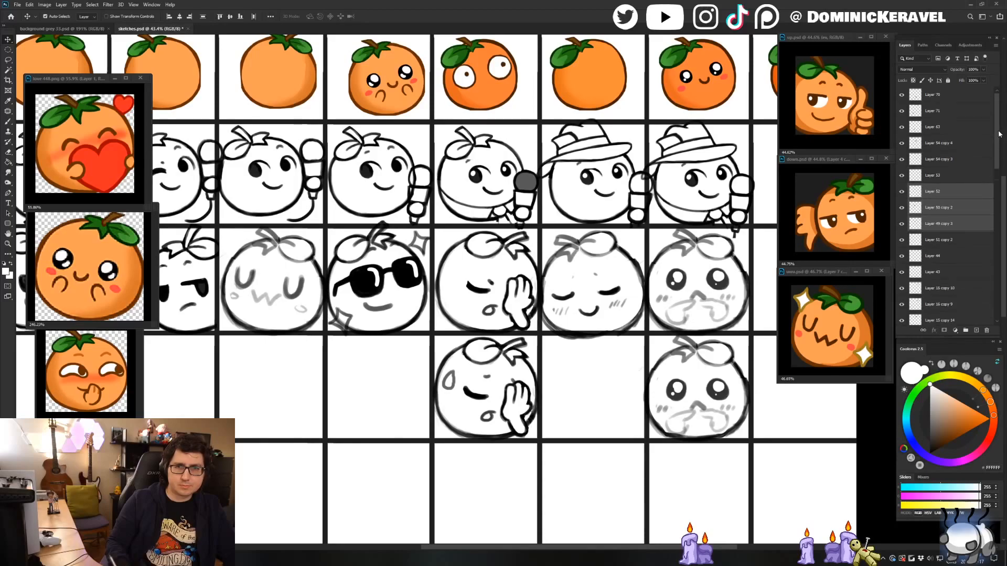
key("ctrl+e")
left_click(902, 191)
left_click(902, 191)
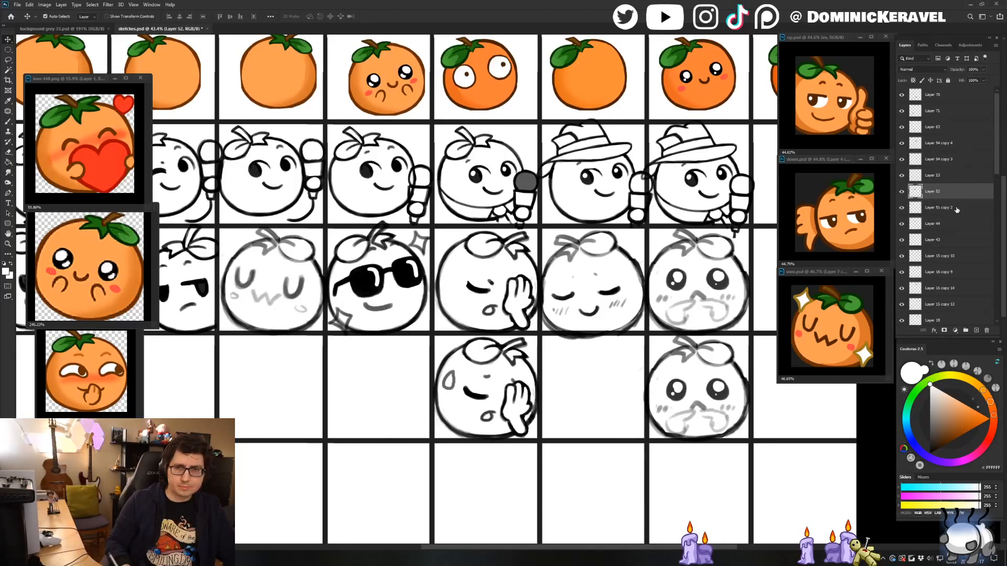
Merge Layer 51 copy 2 with Layer 52, and check the merged sketch by toggling its visibility.
left_click(939, 207)
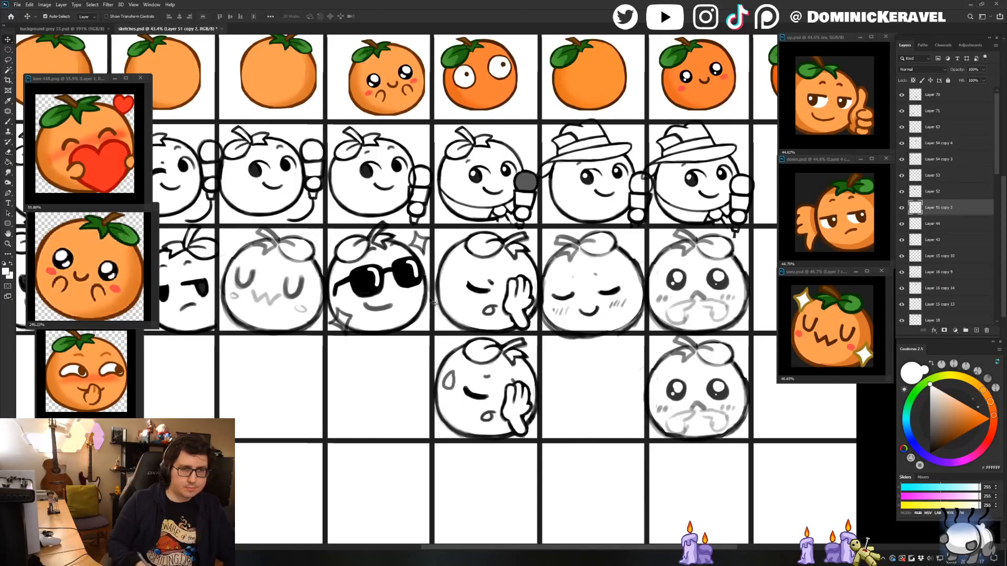
left_click(346, 264, "shift")
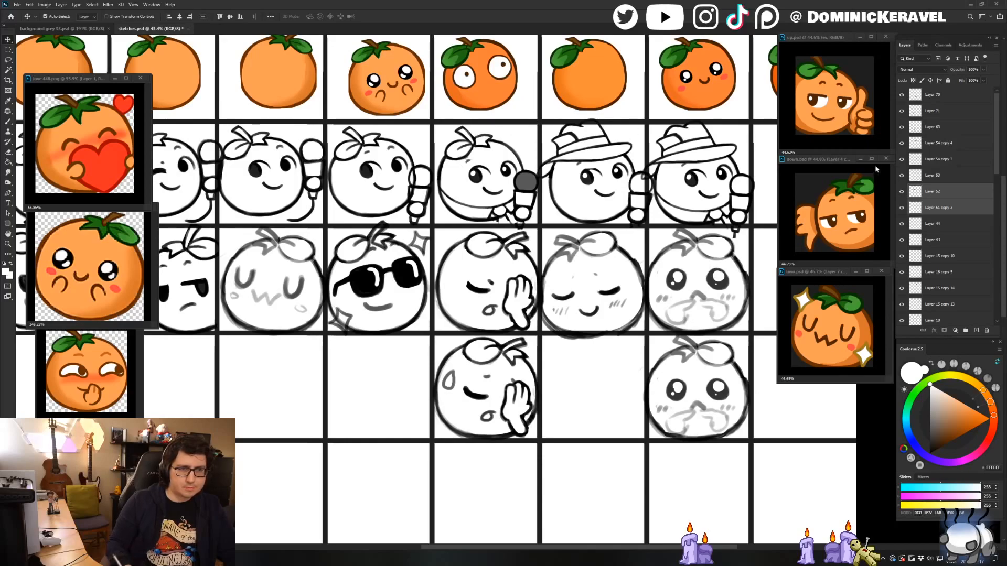
key("ctrl+e")
left_click(901, 191)
left_click(902, 191)
Lasso the sunglasses orange sketch on Layer 52, cut it out and paste it in place on its own layer.
key("l")
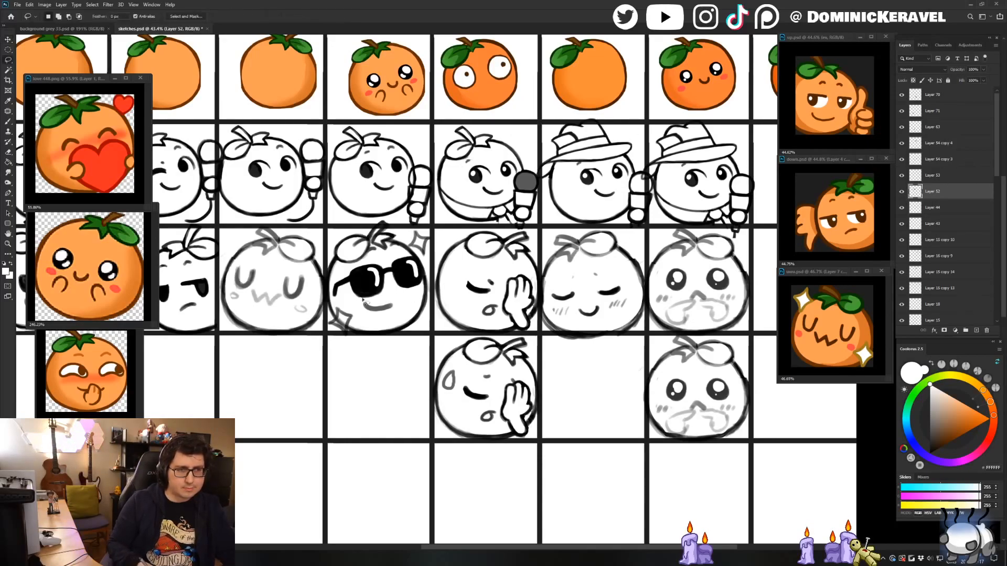
mouse_move(330, 256)
left_mouse_down()
mouse_move(327, 362)
mouse_move(461, 260)
mouse_move(367, 225)
left_mouse_up()
key("Delete")
left_click_drag(333, 254, 373, 243)
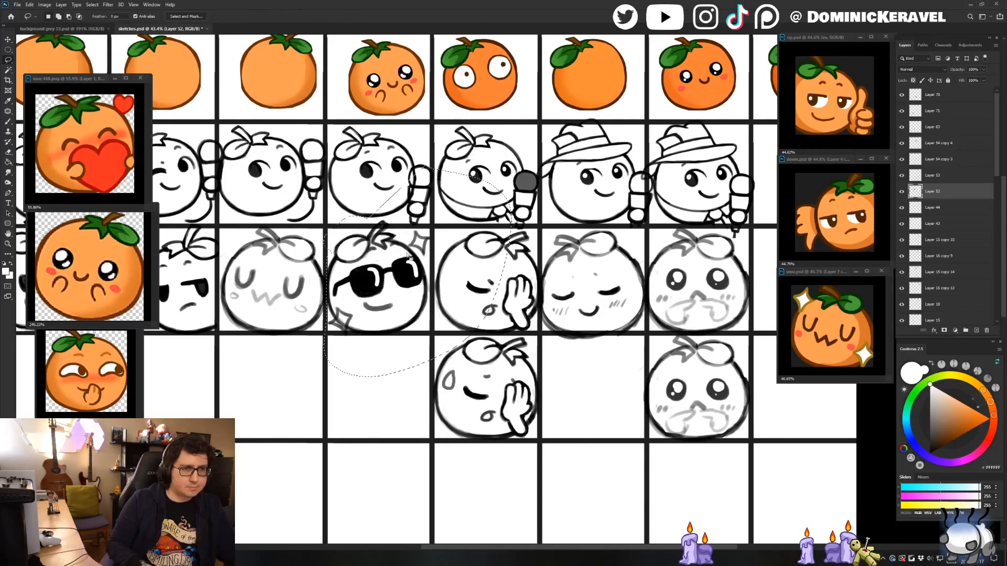
key("ctrl+x")
key("ctrl+shift+v")
key("e")
key("v")
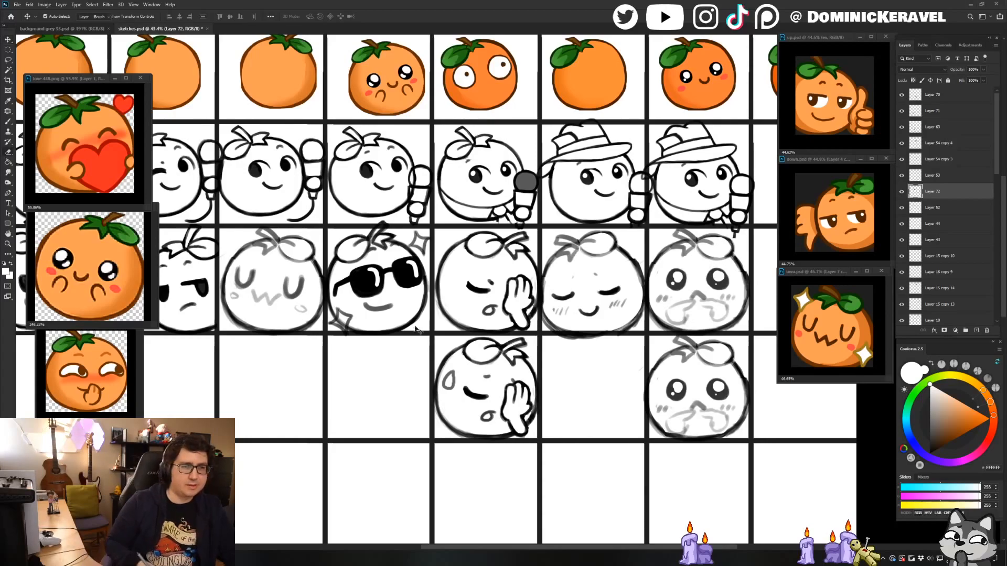
Create a 448 × 448 px document at 300 ppi and paste the sunglasses orange sketch into it.
key("ctrl+n")
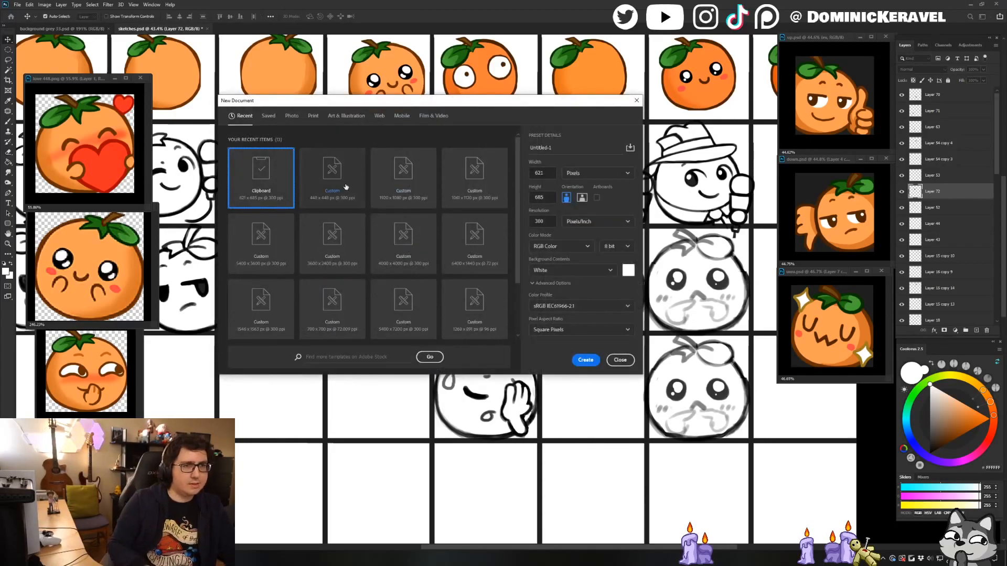
key("Return")
key("ctrl+v")
Scale the pasted sketch down to fit the square canvas and nudge it slightly to the right.
key("ctrl+t")
mouse_move(663, 470)
left_mouse_down()
mouse_move(589, 360)
mouse_move(597, 377)
left_mouse_up()
key("Return")
key("v")
key("Right")
key("Right")
key("Right")
key("Right")
key("Right")
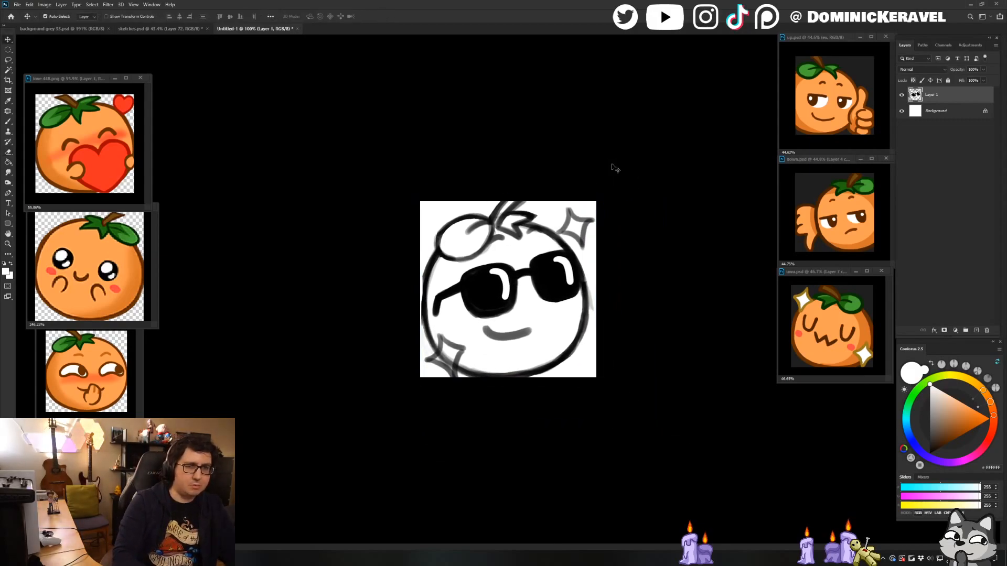
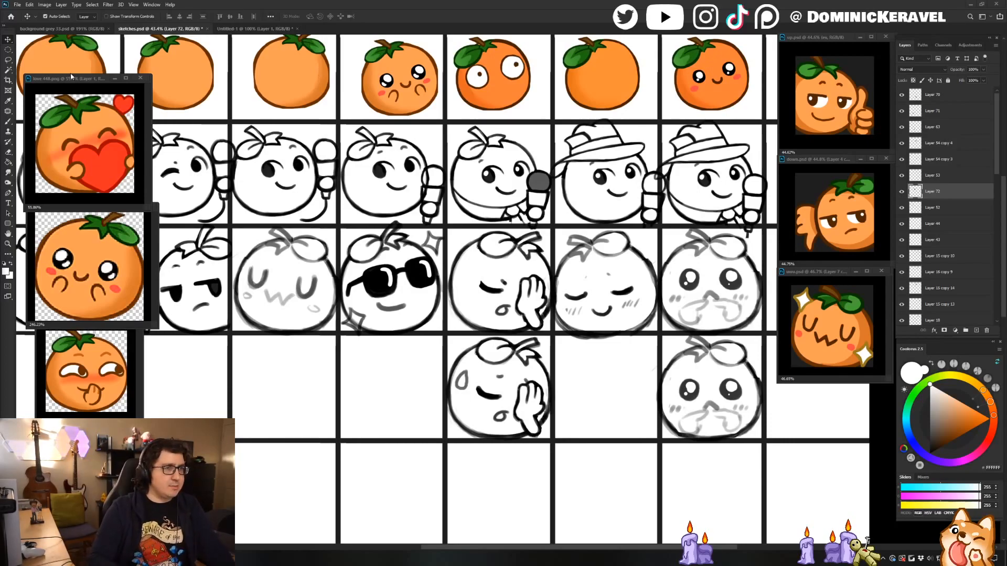
Narrow the floating window of the blushing big-eyed orange reference, and save sketches.psd.
left_click_drag(157, 204, 151, 202)
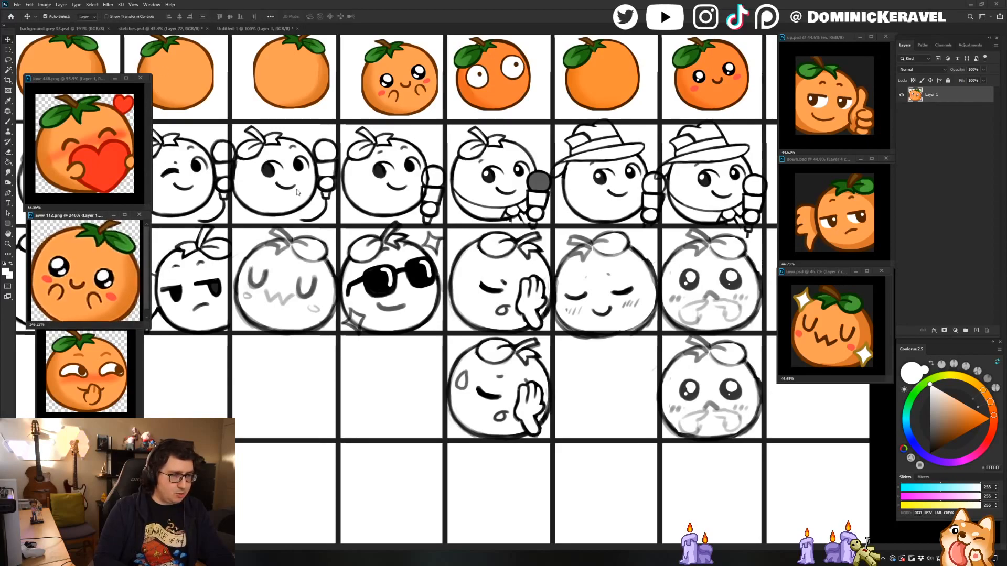
left_click(335, 215)
key("e")
key("v")
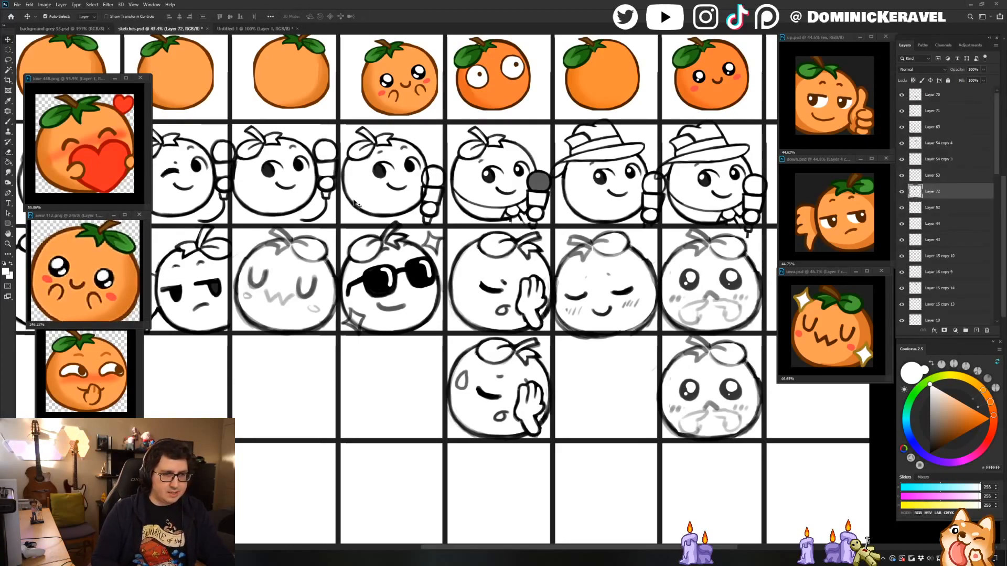
key("ctrl+s")
left_click_drag(373, 214, 412, 216)
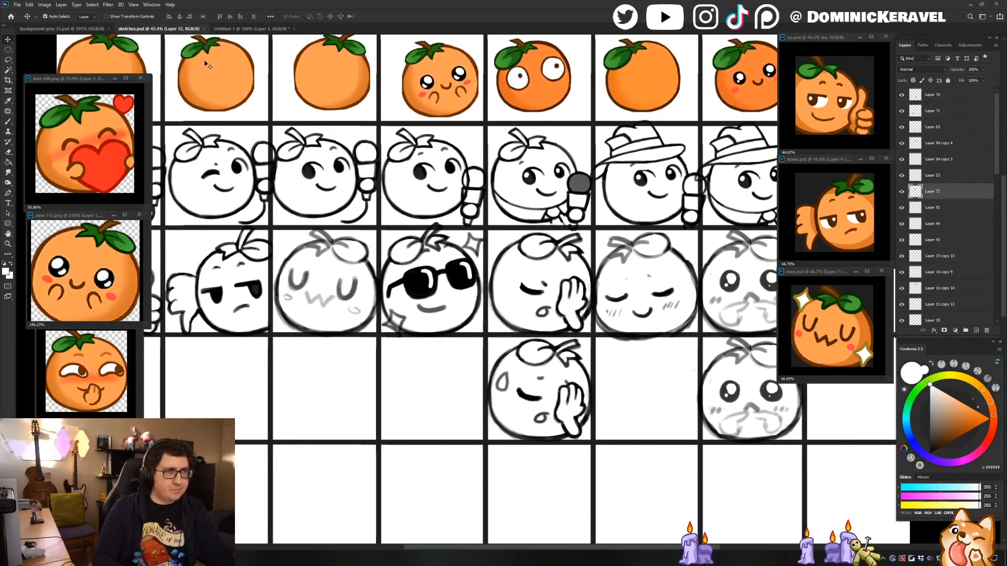
Float the Untitled-1 sketch window over the background grey 33.psd emote sheet and enlarge the window around its canvas.
mouse_move(252, 28)
left_mouse_down()
mouse_move(254, 175)
mouse_move(403, 196)
mouse_move(448, 230)
left_mouse_up()
left_click(69, 28)
left_click(324, 318)
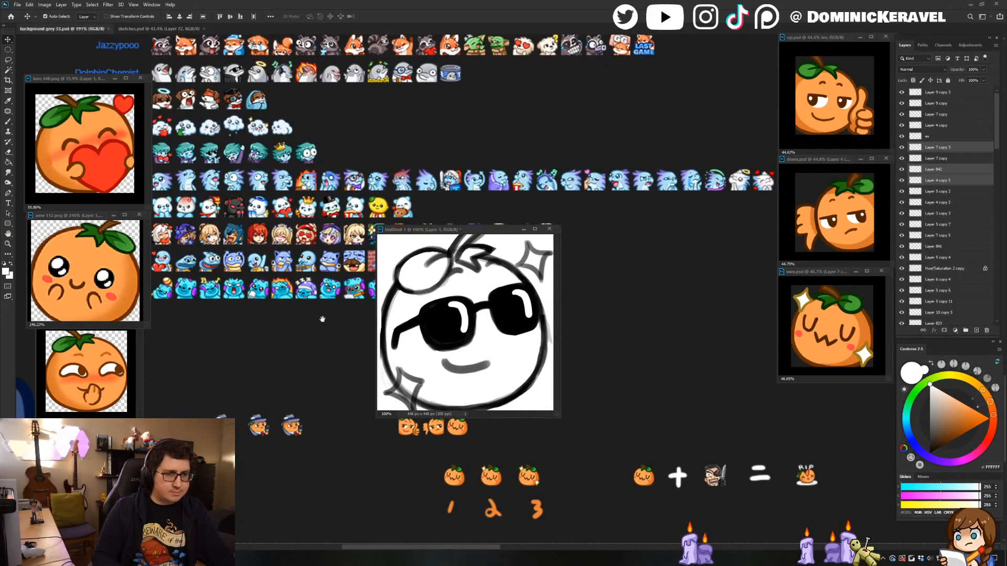
left_click_drag(321, 319, 234, 269)
left_click_drag(351, 277, 231, 268)
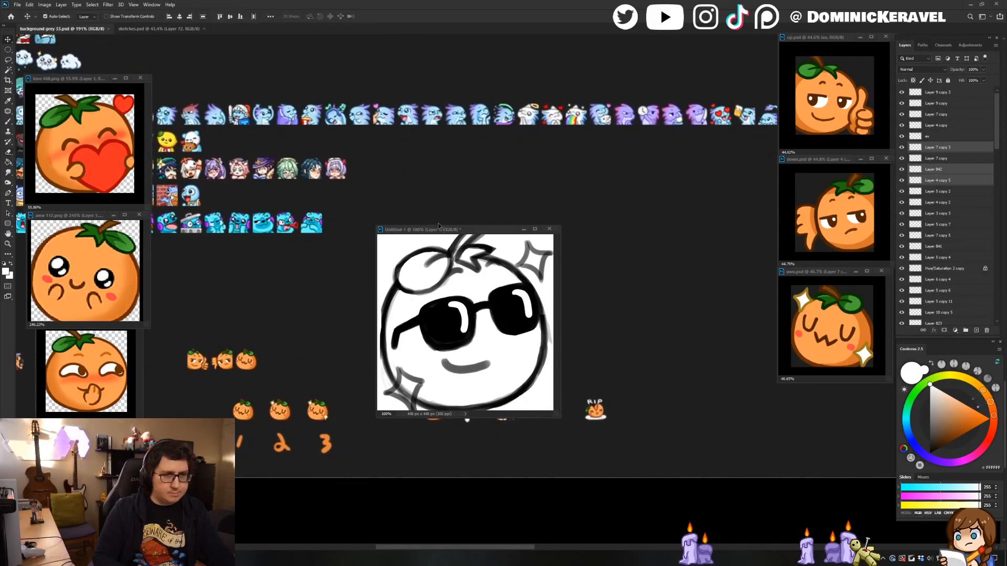
left_click_drag(446, 229, 407, 227)
left_click_drag(523, 426, 639, 517)
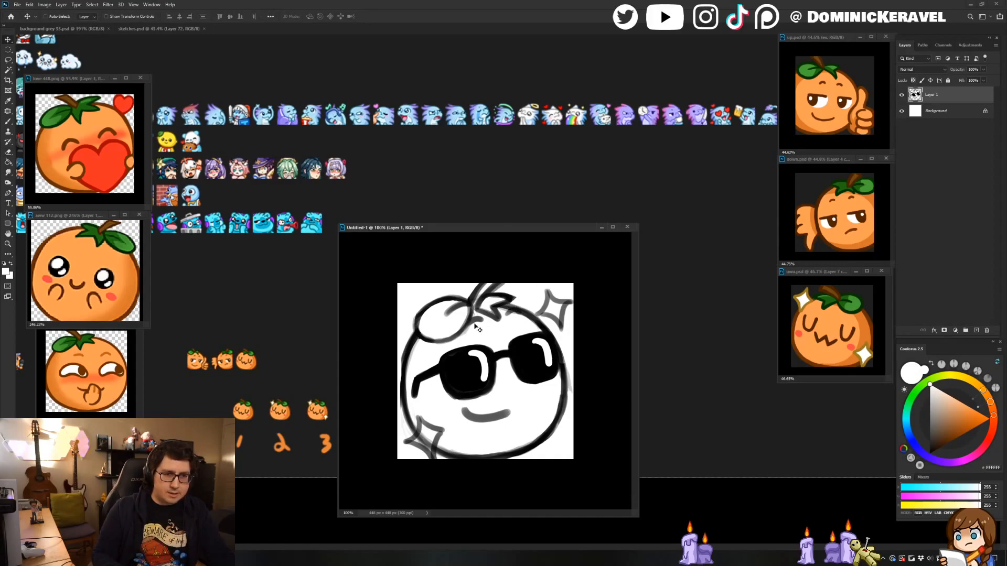
Stretch the sunglasses orange sketch slightly wider toward the left edge of the canvas.
key("ctrl+t")
left_click_drag(401, 370, 395, 369)
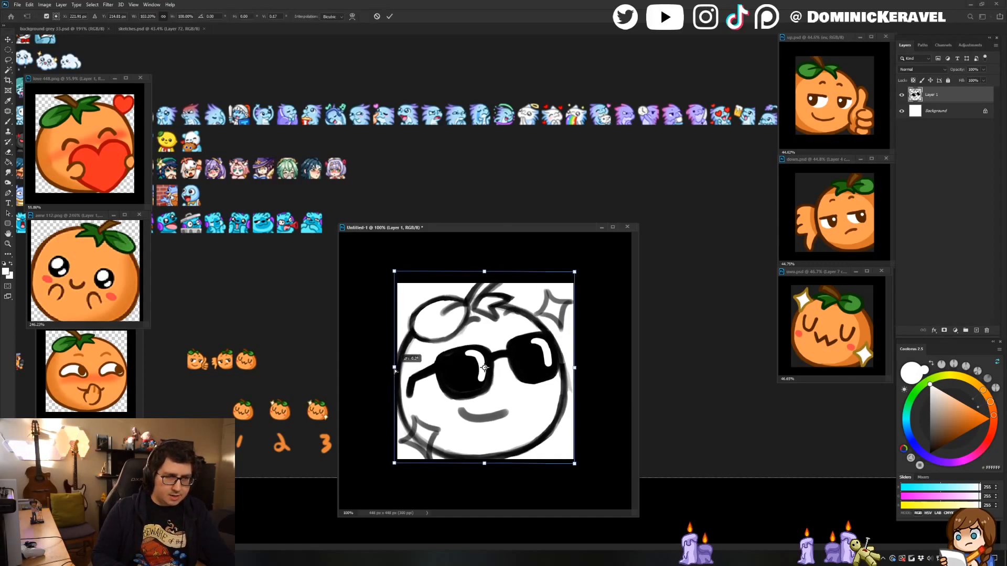
key("Return")
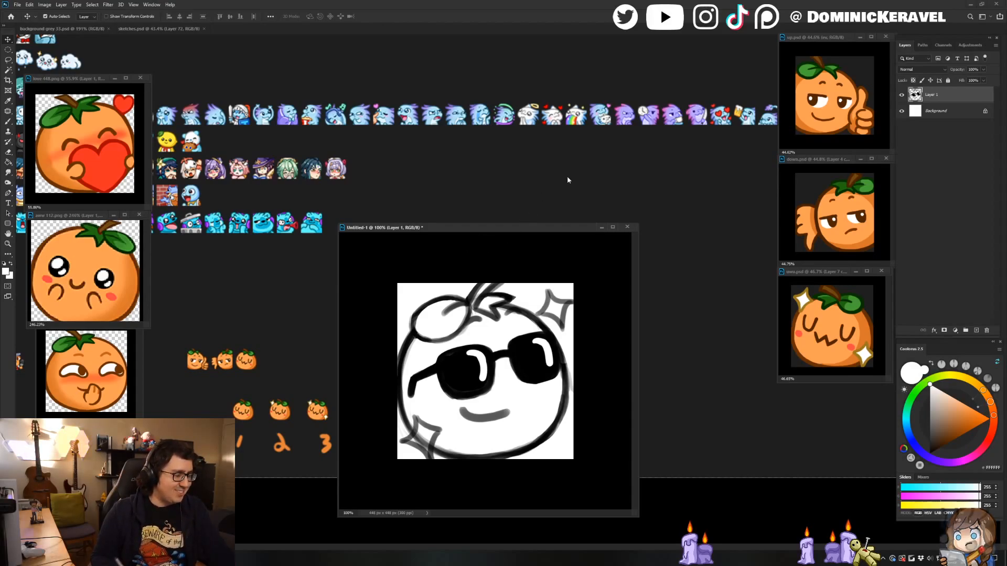
left_click_drag(476, 227, 493, 212)
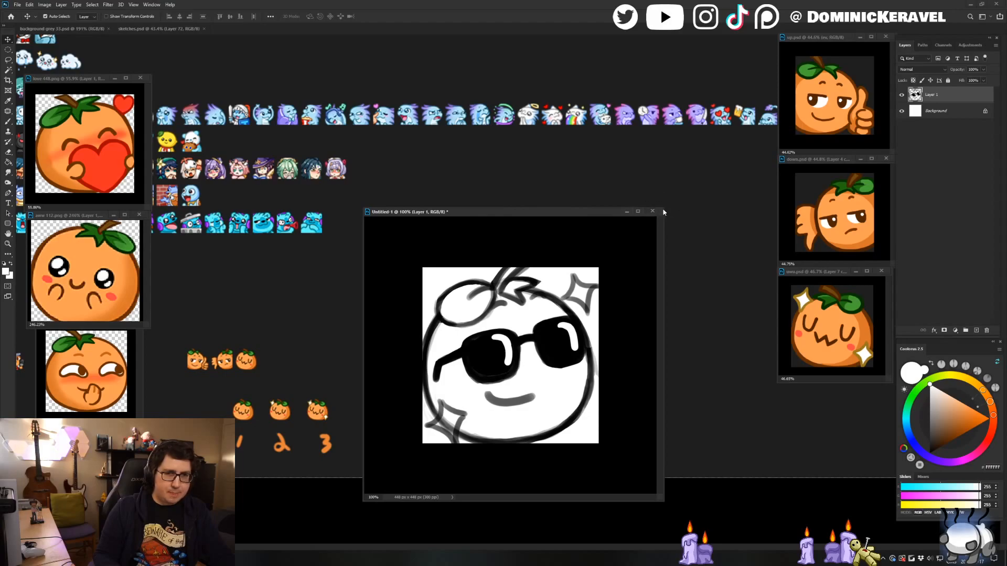
left_click_drag(662, 210, 667, 201)
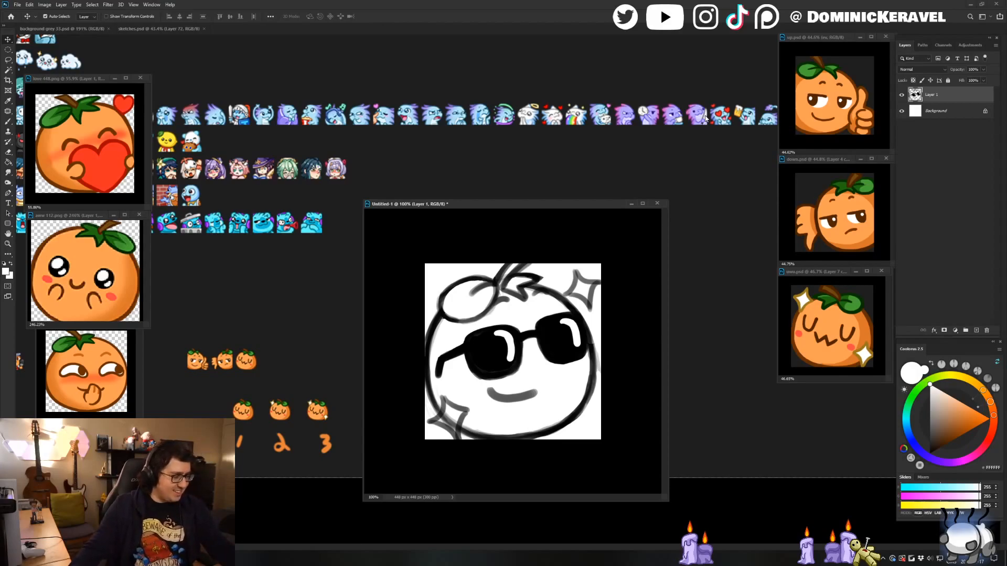
left_click_drag(400, 205, 462, 220)
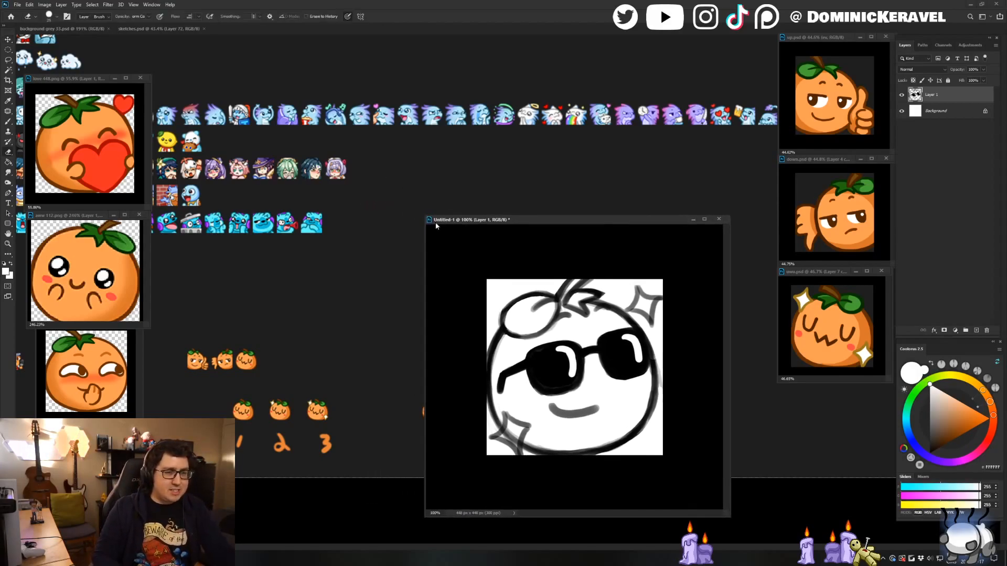
left_click_drag(362, 257, 324, 218)
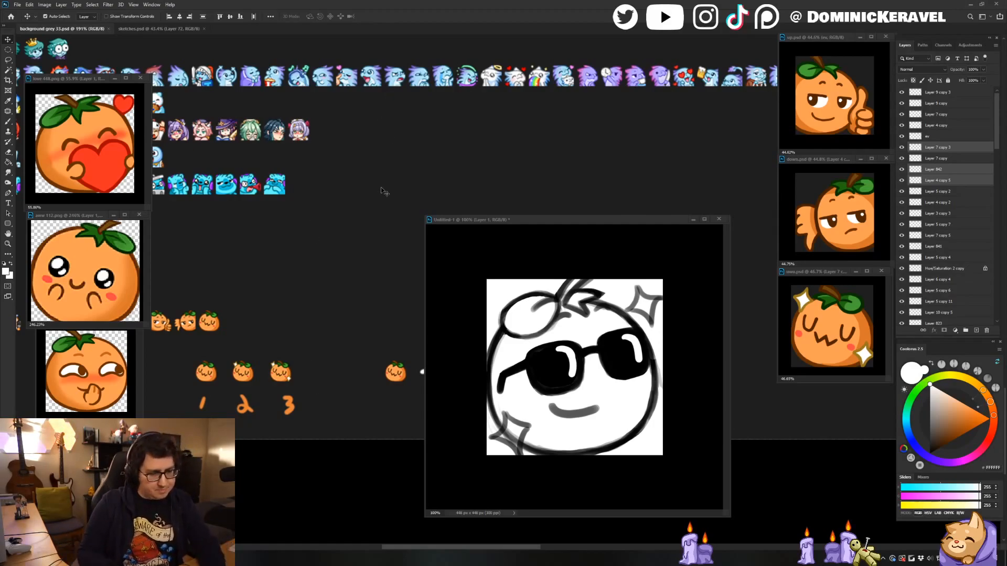
left_click_drag(460, 220, 497, 195)
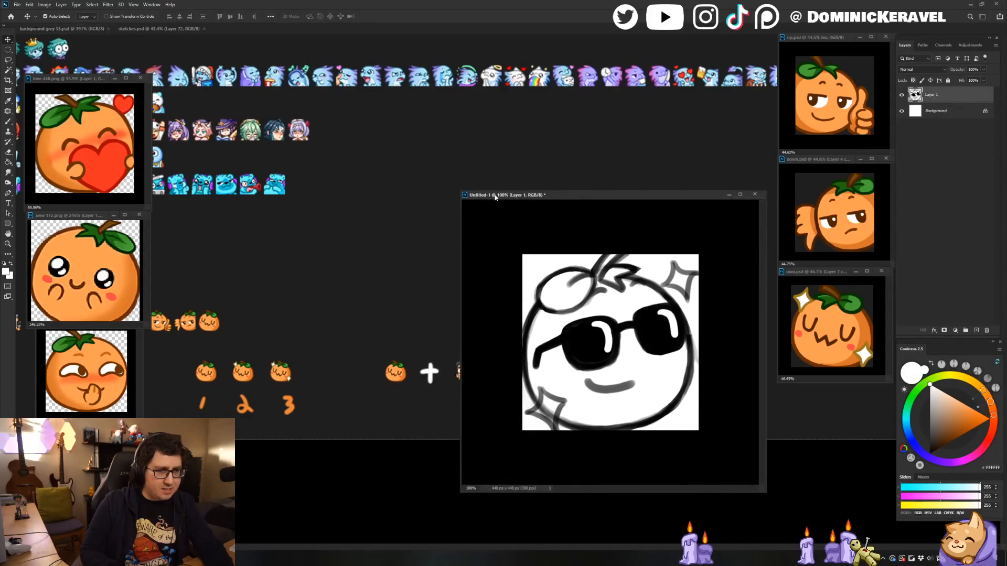
left_click(383, 248)
mouse_move(362, 256)
left_mouse_down()
mouse_move(300, 240)
mouse_move(314, 253)
mouse_move(411, 266)
mouse_move(367, 247)
mouse_move(394, 241)
left_mouse_up()
key("b")
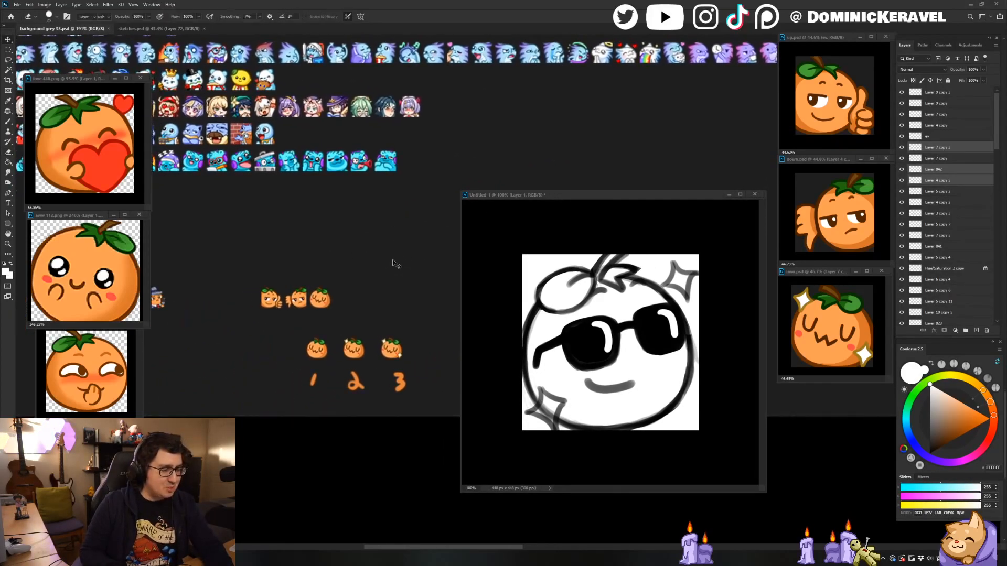
key("v")
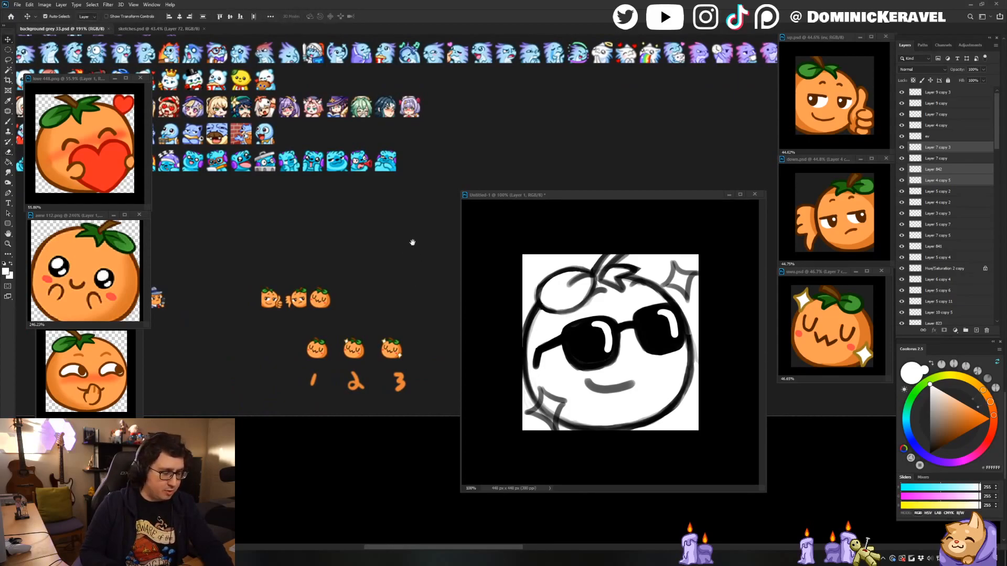
left_click_drag(413, 242, 400, 253)
left_click_drag(553, 196, 542, 138)
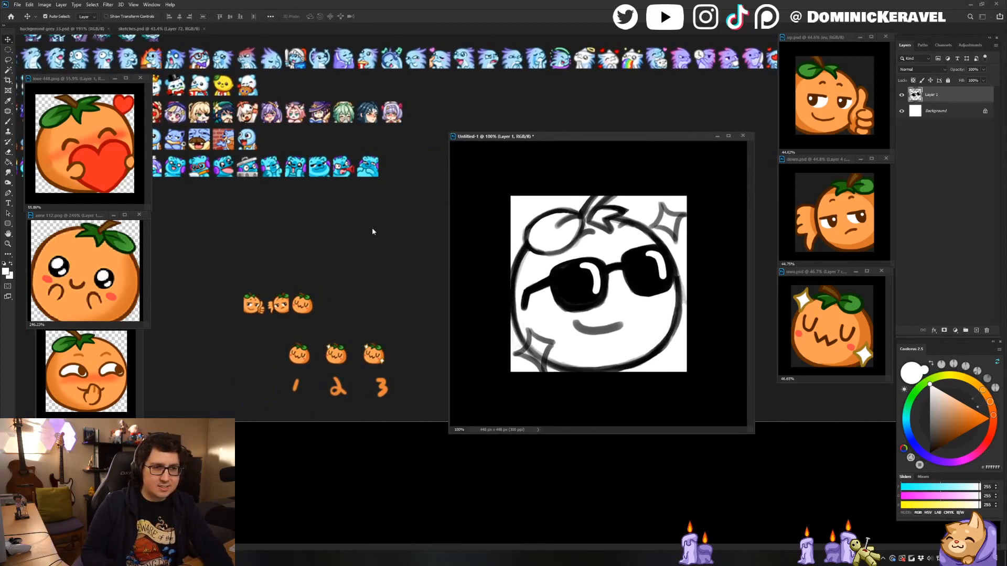
left_click_drag(389, 222, 327, 254)
key("b")
key("v")
Resize the floating Untitled-1 window and place it beside the small orange emotes on the emote sheet.
left_click_drag(546, 138, 396, 66)
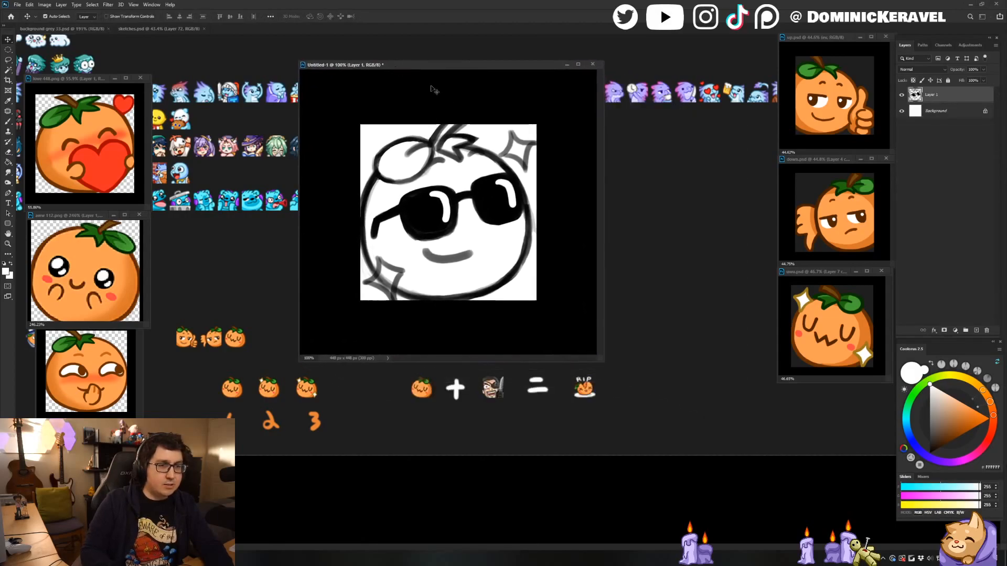
left_click_drag(597, 357, 716, 477)
left_click(472, 139)
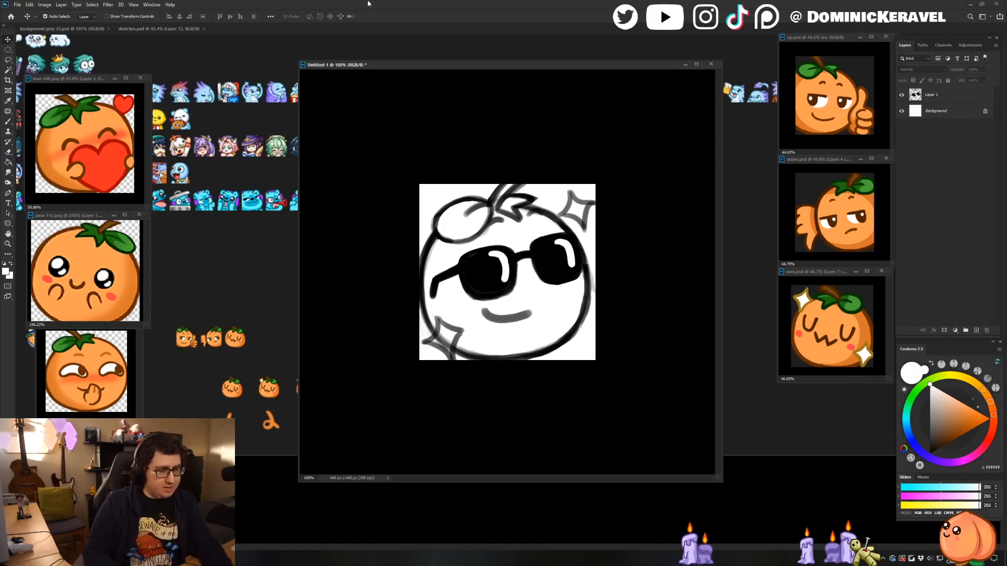
left_click_drag(361, 64, 365, 63)
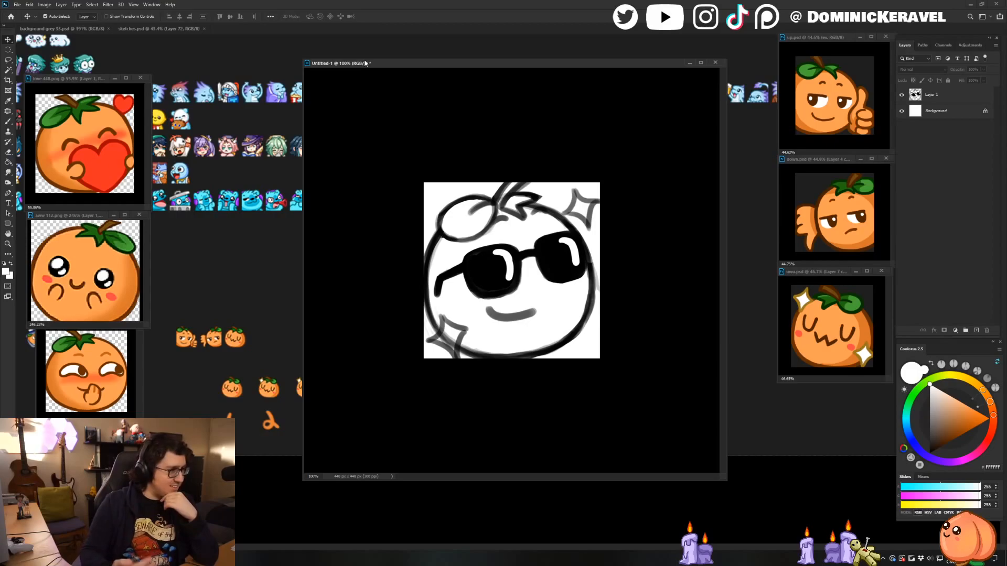
left_click_drag(364, 63, 416, 71)
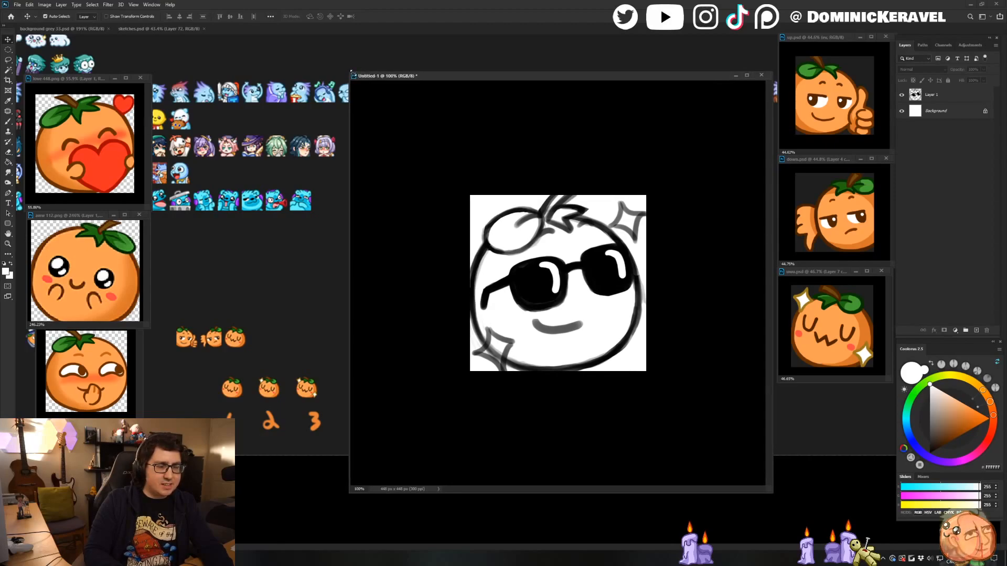
left_click_drag(378, 70, 428, 171)
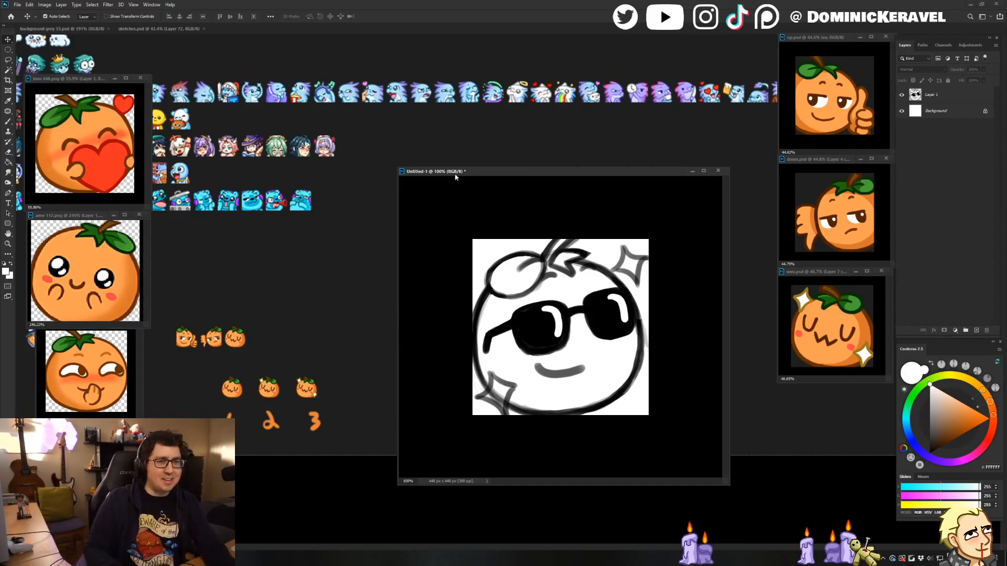
left_click_drag(453, 171, 447, 169)
left_click(331, 245)
left_click_drag(331, 245, 336, 202)
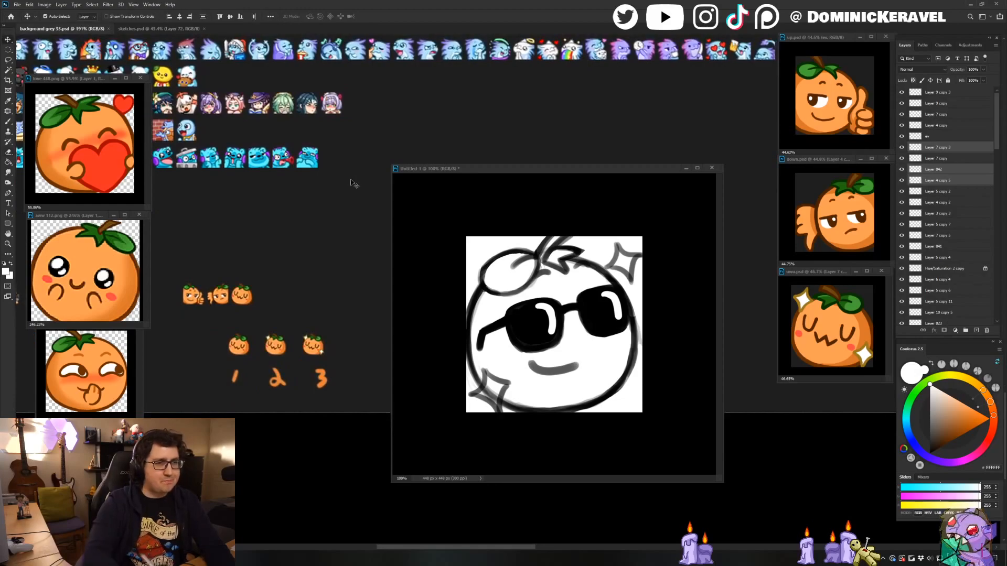
Save the sunglasses orange sketch as a Photoshop file named cool in the Orange Juice folder.
left_click_drag(437, 172, 434, 168)
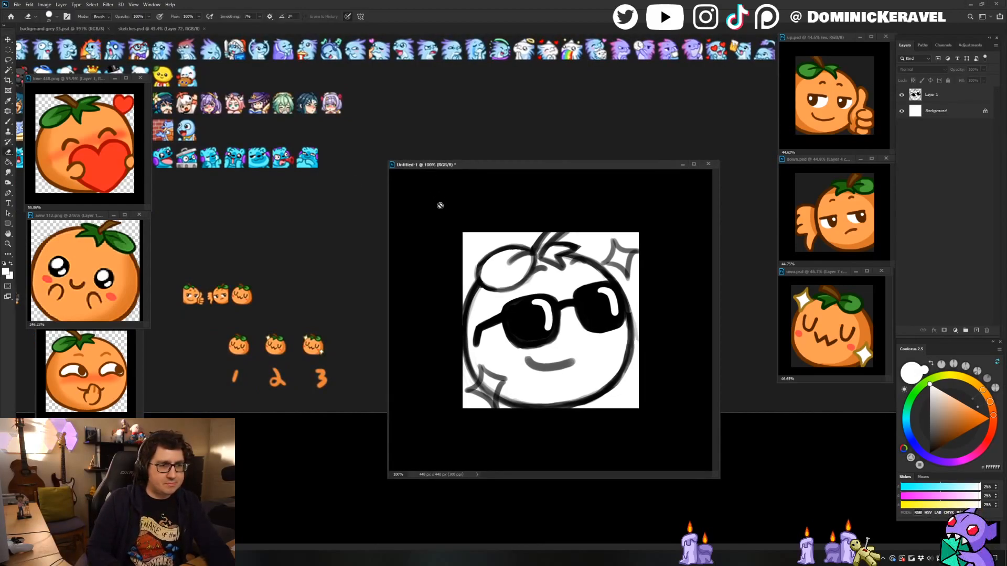
key("ctrl+s")
type("ev")
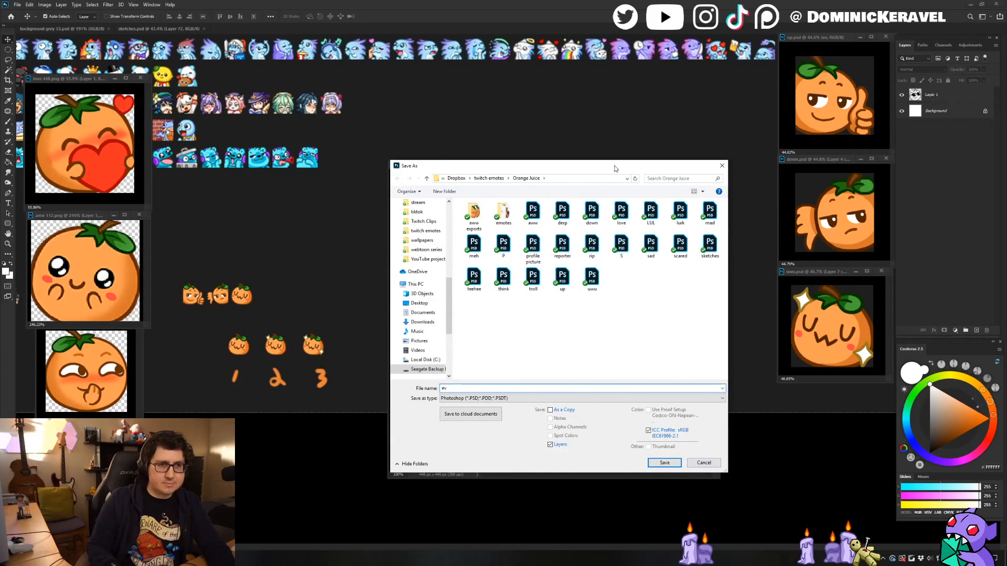
left_click_drag(615, 171, 324, 141)
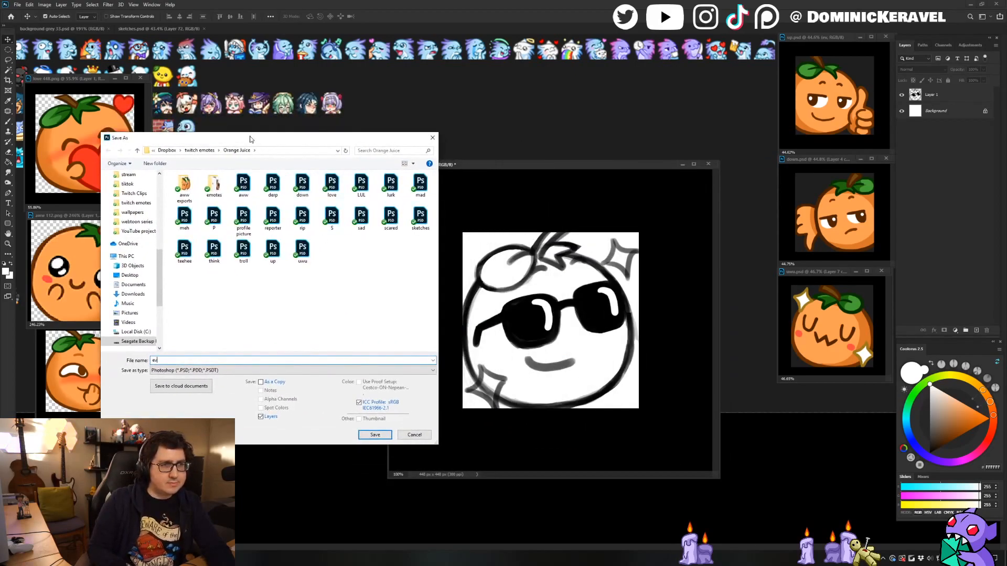
type("v")
key("ctrl+a")
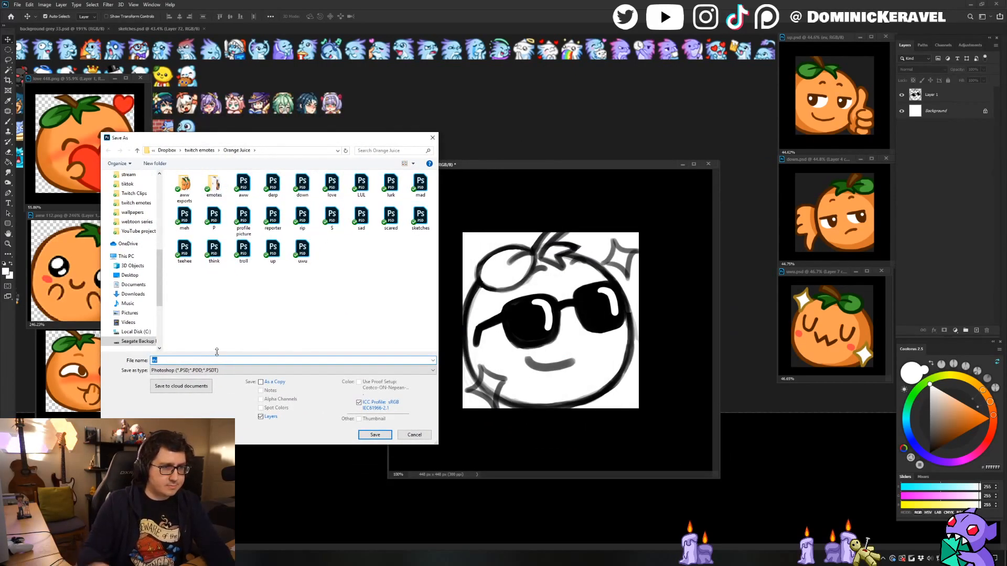
type("cool")
key("Return")
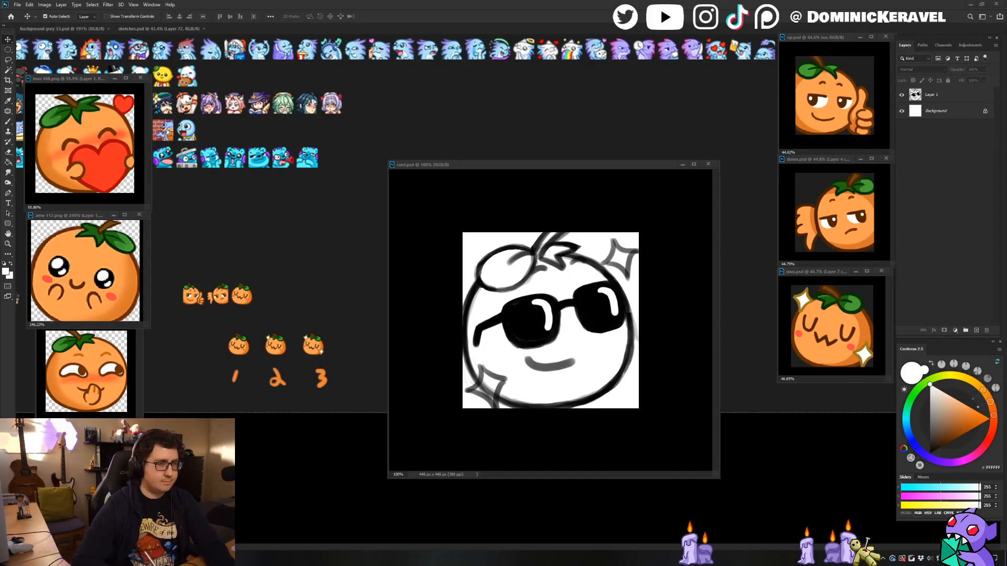
Fade the sketch on Layer 1 to a light grey and add a new empty layer above it for the line art.
left_click_drag(474, 165, 451, 130)
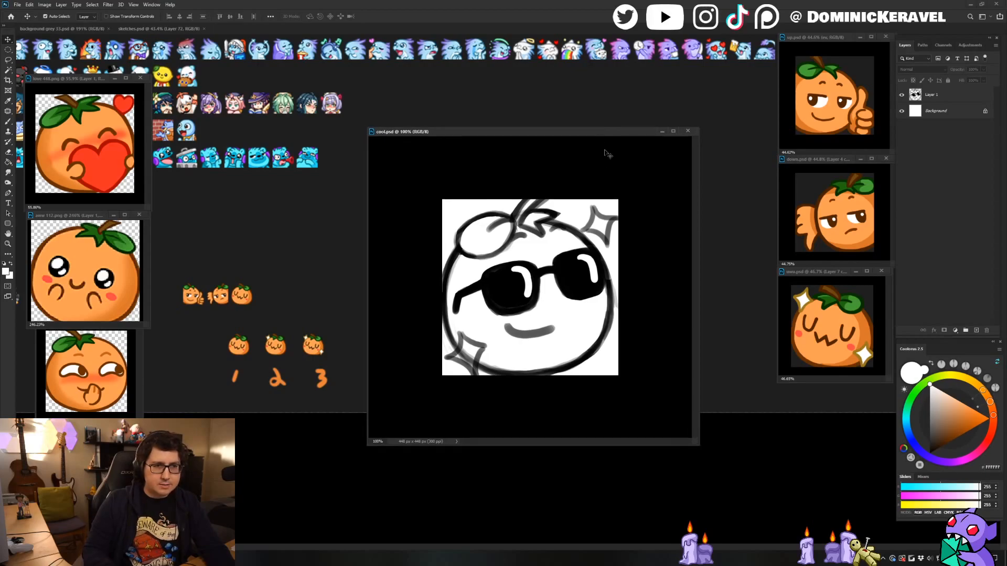
left_click(947, 97)
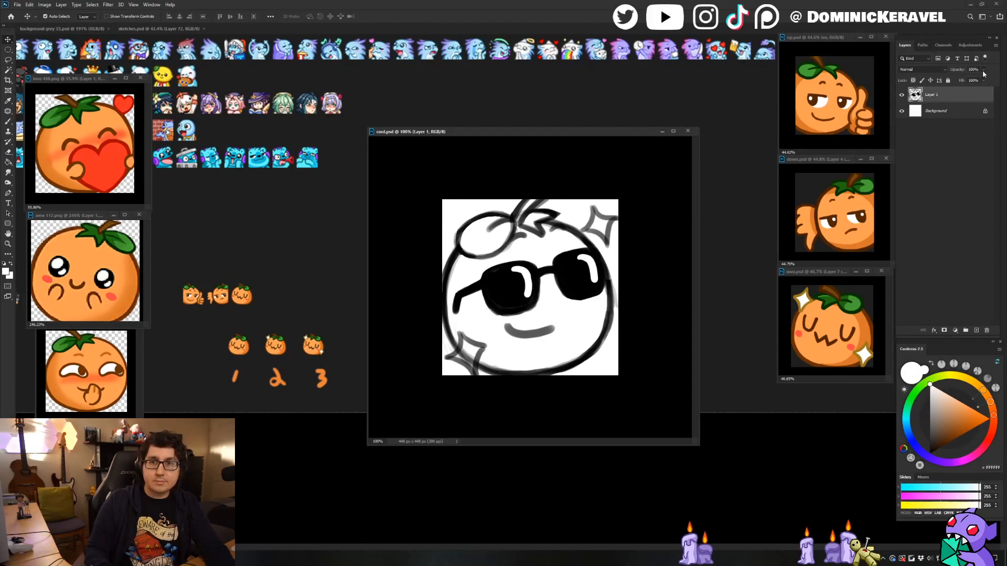
left_click_drag(964, 82, 964, 82)
key("ctrl+shift+alt+n")
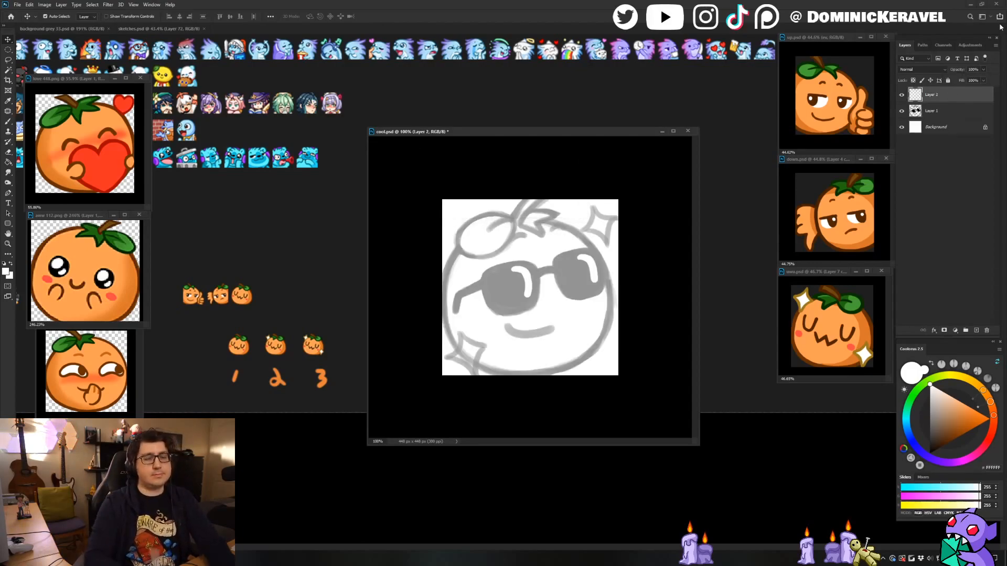
left_click_drag(541, 131, 537, 117)
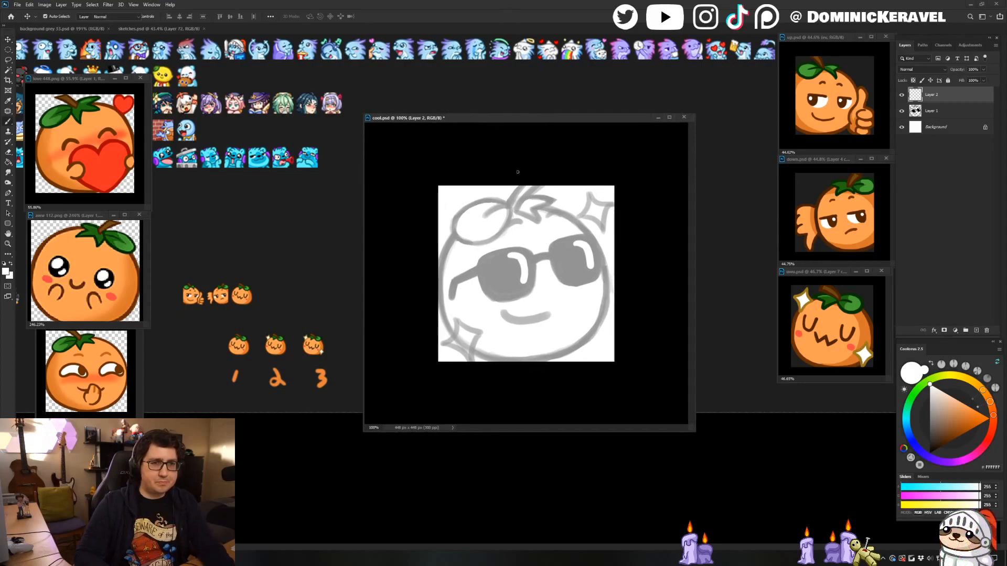
Ink the stem and the first points of the jagged leaf in black over the faded sketch.
key("b")
key("d")
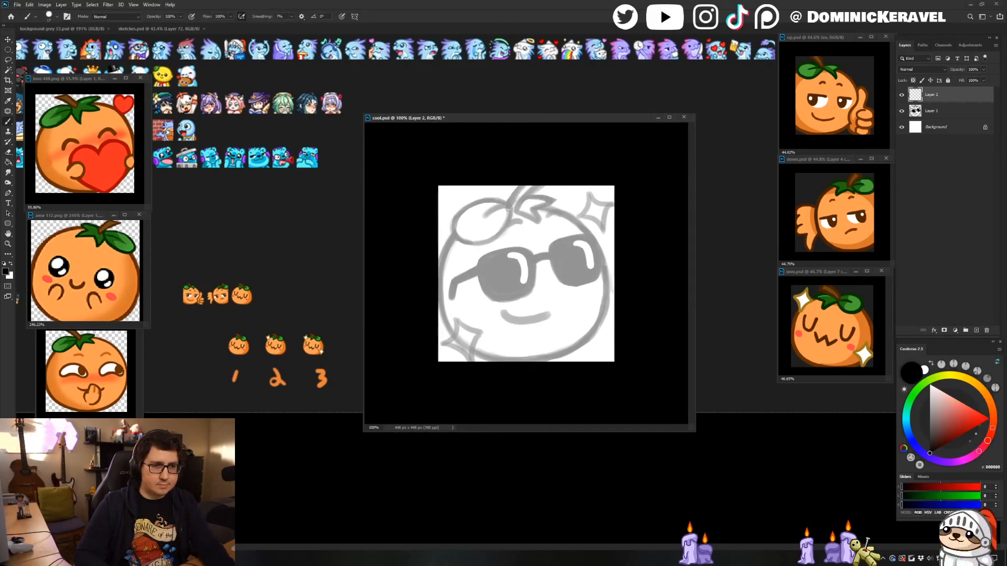
key("v")
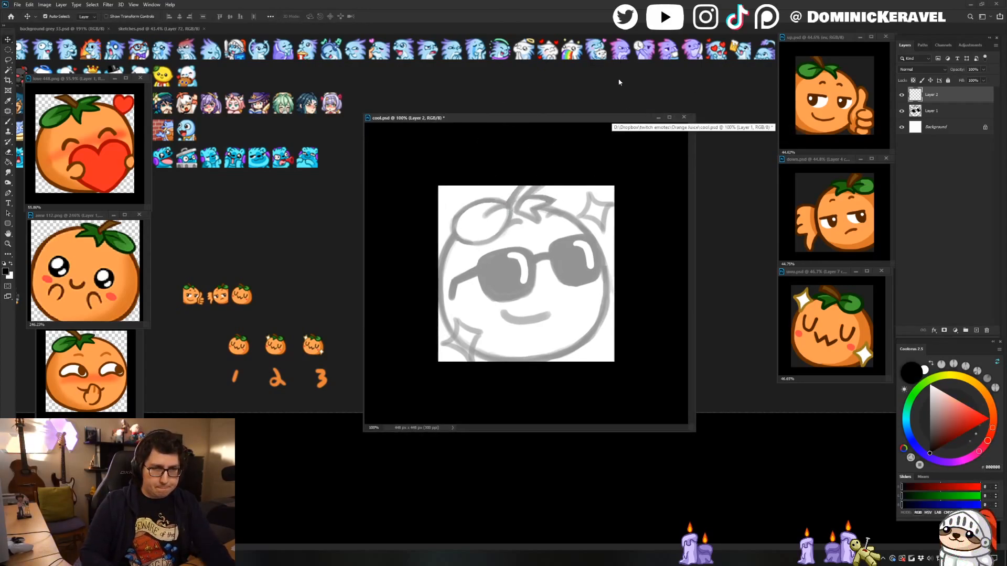
key("b")
mouse_move(525, 183)
left_mouse_down()
mouse_move(502, 215)
mouse_move(510, 199)
mouse_move(538, 195)
mouse_move(555, 208)
mouse_move(541, 229)
mouse_move(537, 216)
left_mouse_up()
key("ctrl+z")
key("ctrl+z")
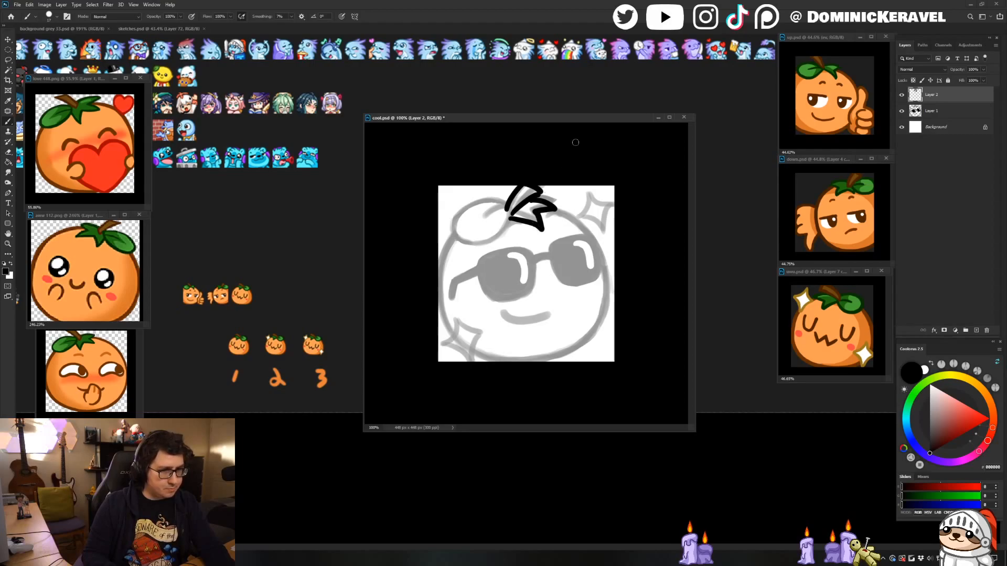
Finish the jagged leaf's lower points and ink the large rounded leaf on the other side of the stem.
key("e")
key("b")
left_click_drag(523, 218, 508, 240)
right_click(488, 222)
left_click(494, 209)
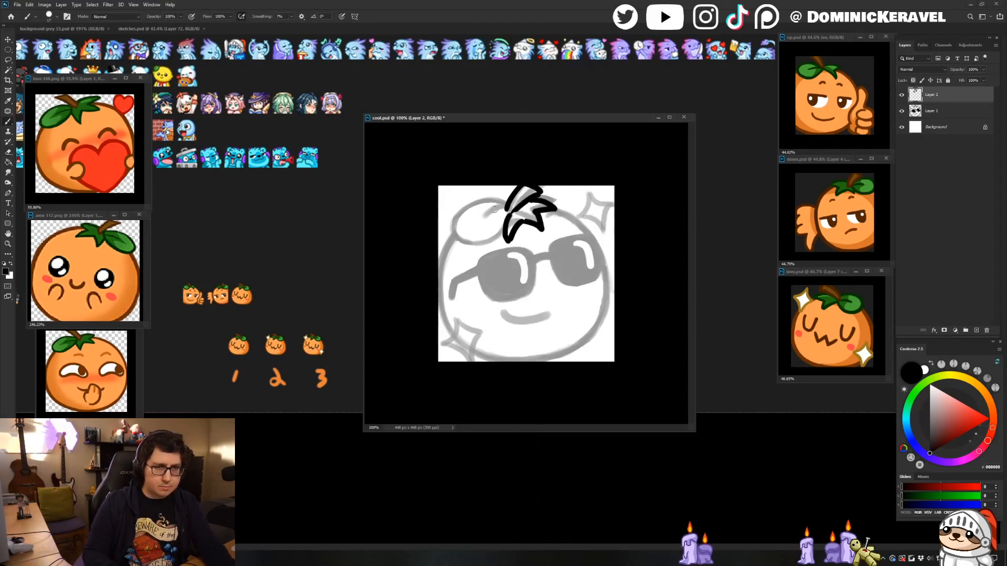
mouse_move(504, 204)
left_mouse_down()
mouse_move(456, 214)
mouse_move(455, 232)
mouse_move(486, 239)
mouse_move(505, 222)
mouse_move(484, 215)
left_mouse_up()
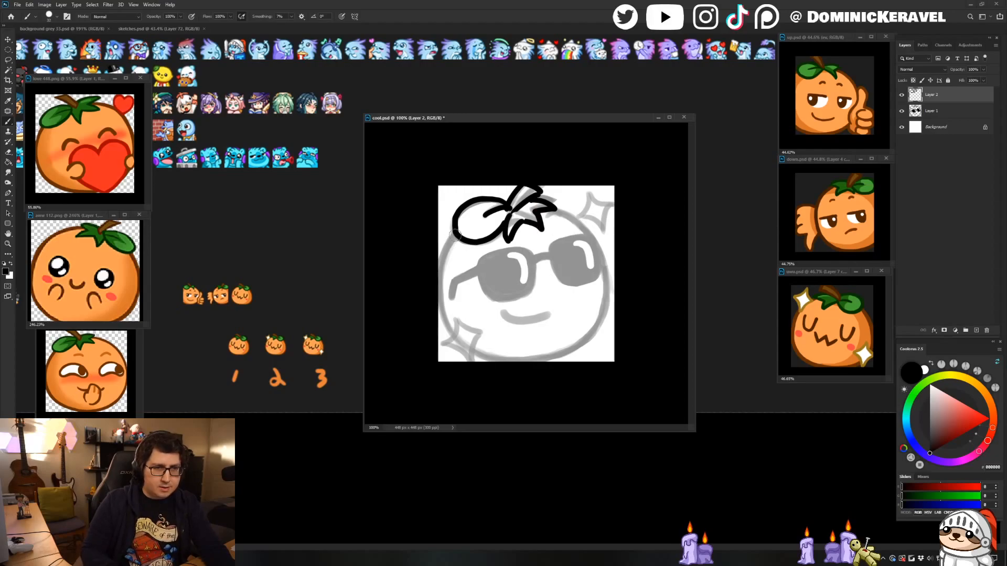
Ink both sides of the orange's body in thick black, from the leaves down toward the base.
mouse_move(451, 239)
left_mouse_down()
mouse_move(439, 299)
mouse_move(449, 330)
mouse_move(488, 356)
left_mouse_up()
key("ctrl+z")
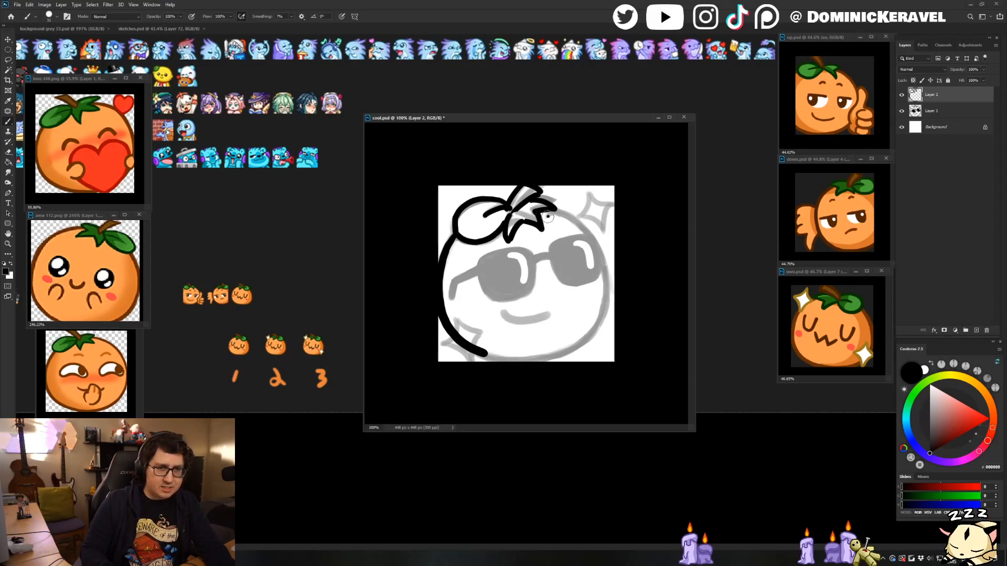
mouse_move(548, 216)
left_mouse_down()
mouse_move(575, 216)
mouse_move(594, 246)
left_mouse_up()
key("ctrl+z")
key("ctrl+z")
key("ctrl+z")
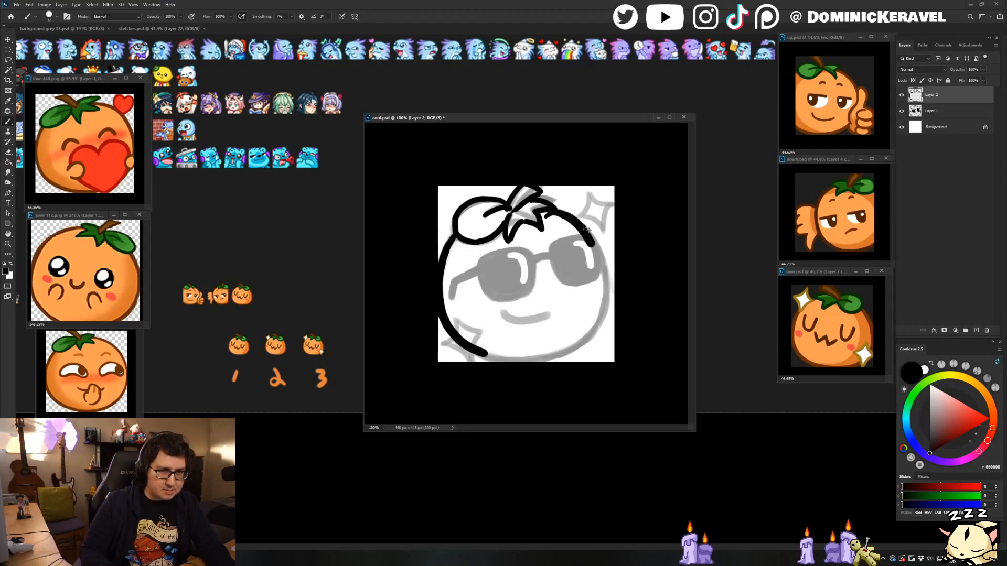
key("ctrl+z")
mouse_move(547, 215)
left_mouse_down()
mouse_move(601, 262)
mouse_move(607, 312)
left_mouse_up()
key("ctrl+z")
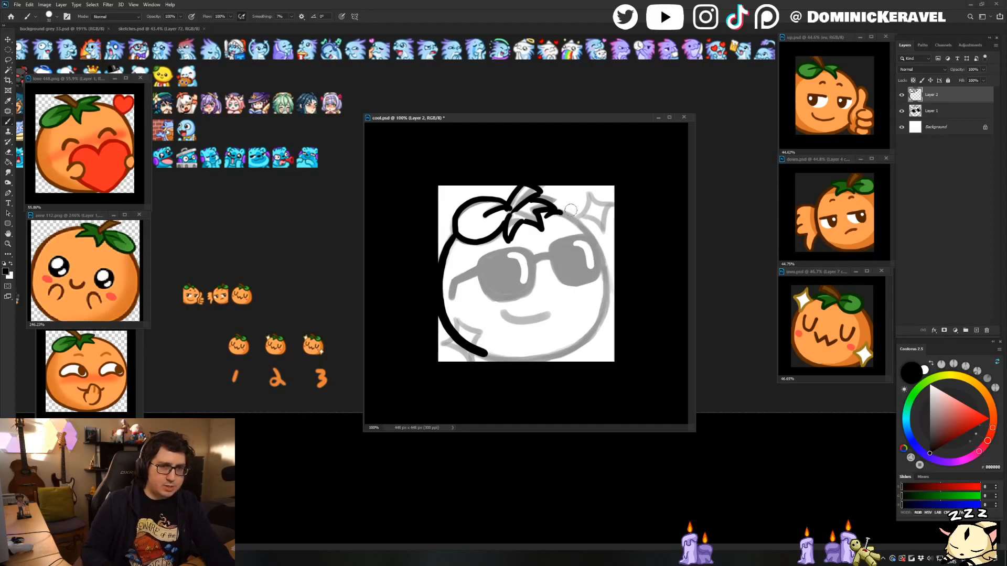
left_click_drag(556, 211, 595, 244)
key("ctrl+z")
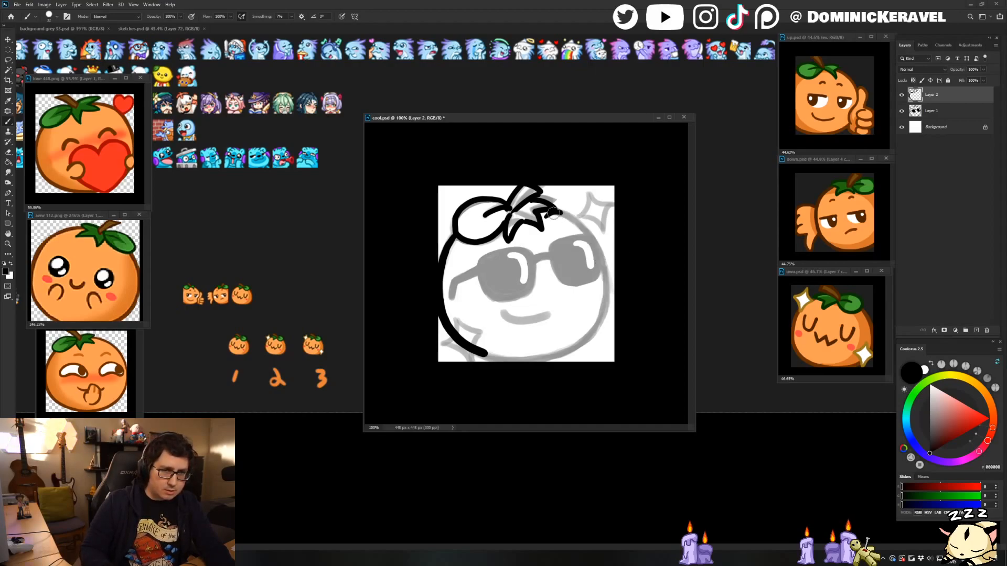
mouse_move(547, 211)
left_mouse_down()
mouse_move(589, 237)
mouse_move(602, 268)
mouse_move(598, 322)
mouse_move(582, 339)
left_mouse_up()
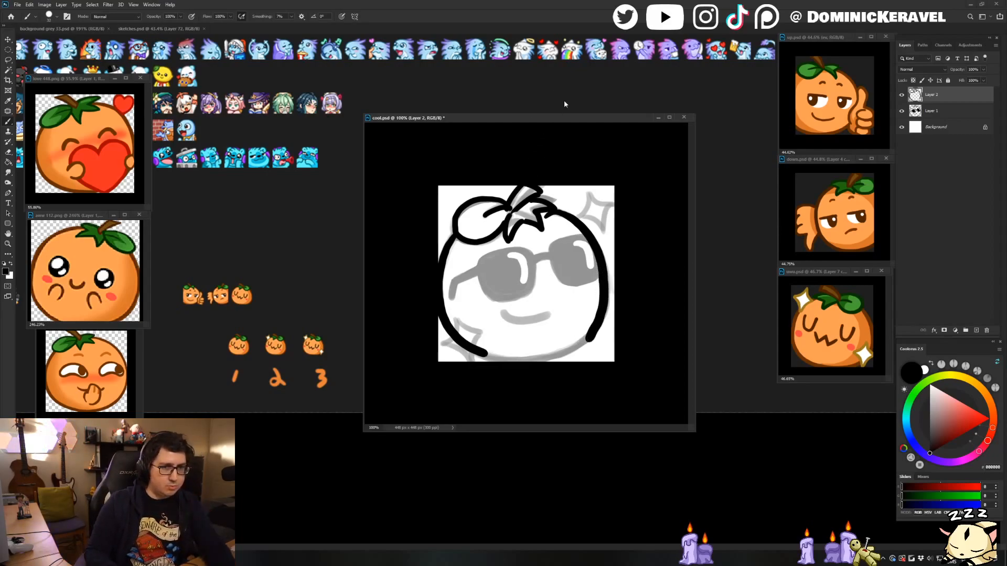
Ink the bottom curve of the orange to join the two sides of the body outline.
mouse_move(597, 323)
left_mouse_down()
mouse_move(581, 349)
mouse_move(602, 326)
mouse_move(548, 360)
left_mouse_up()
key("ctrl+z")
key("ctrl+z")
mouse_move(460, 346)
left_mouse_down()
mouse_move(503, 362)
mouse_move(494, 358)
mouse_move(559, 358)
left_mouse_up()
key("ctrl+z")
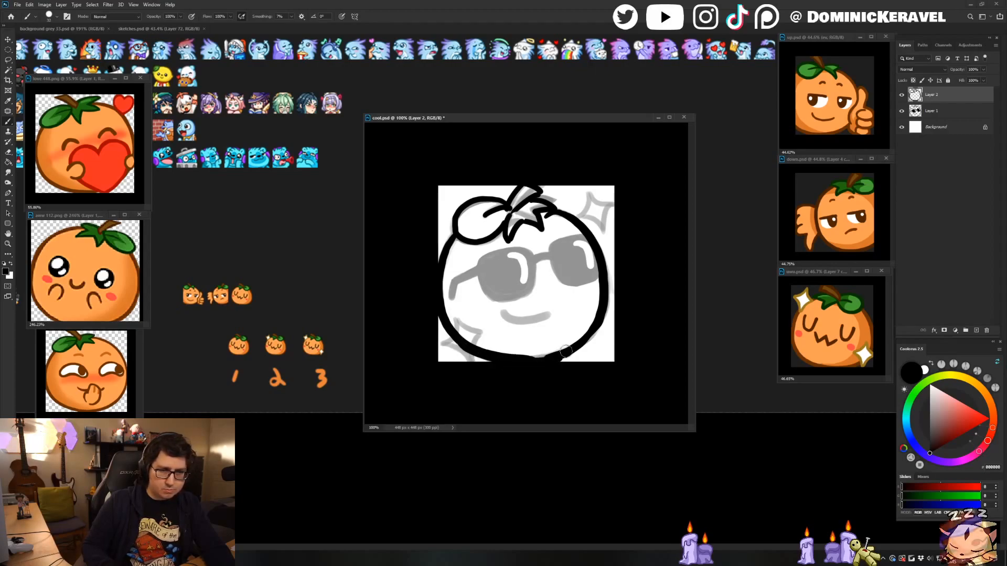
Clean up and thicken the lower body outline with the eraser and black brush strokes along the base.
key("e")
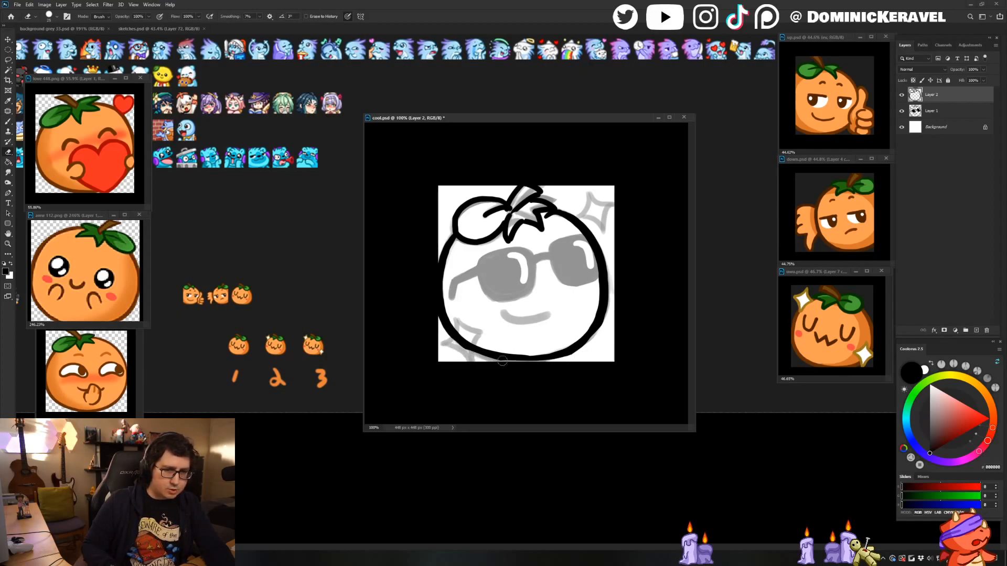
key("b")
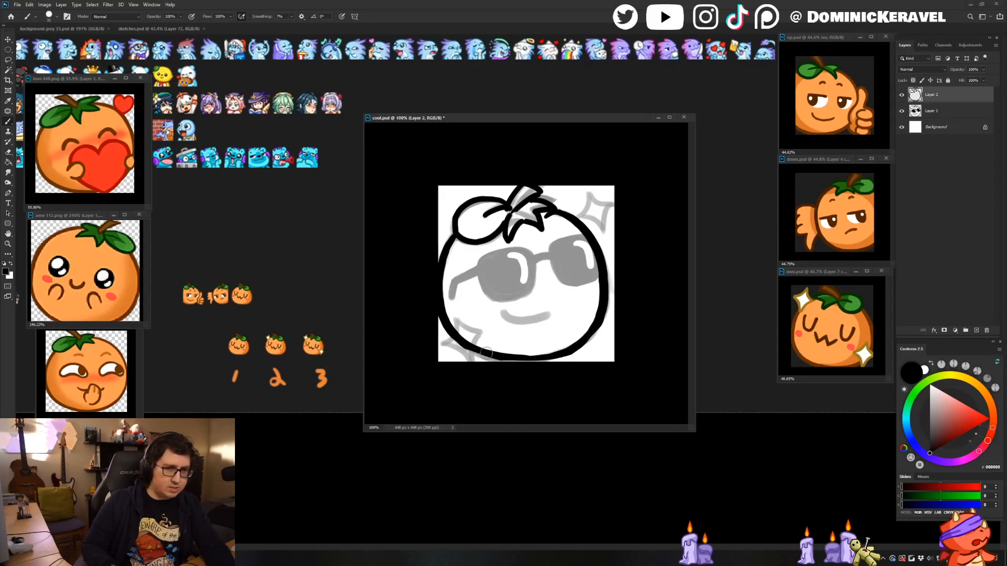
left_click_drag(462, 344, 502, 358)
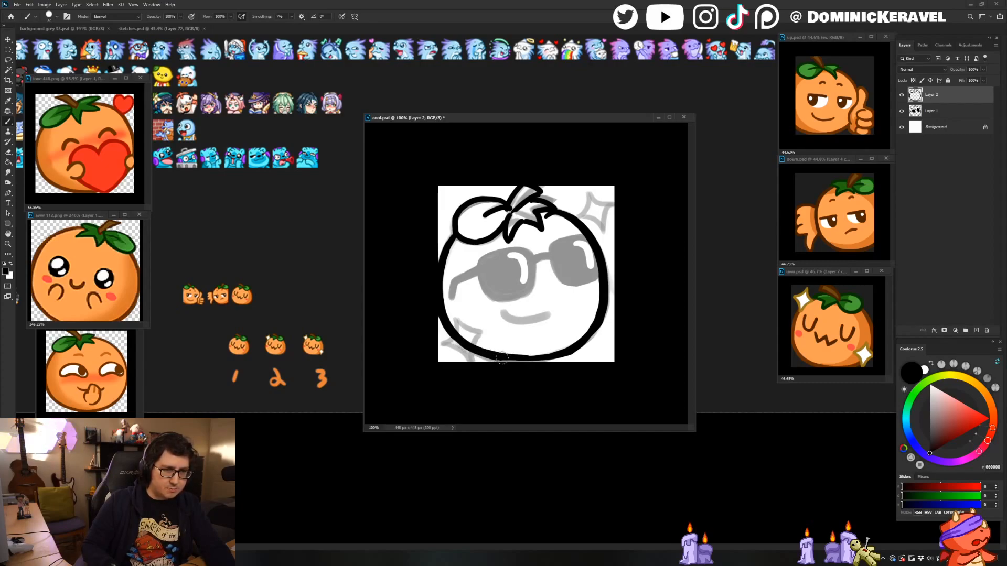
left_click_drag(576, 350, 530, 359)
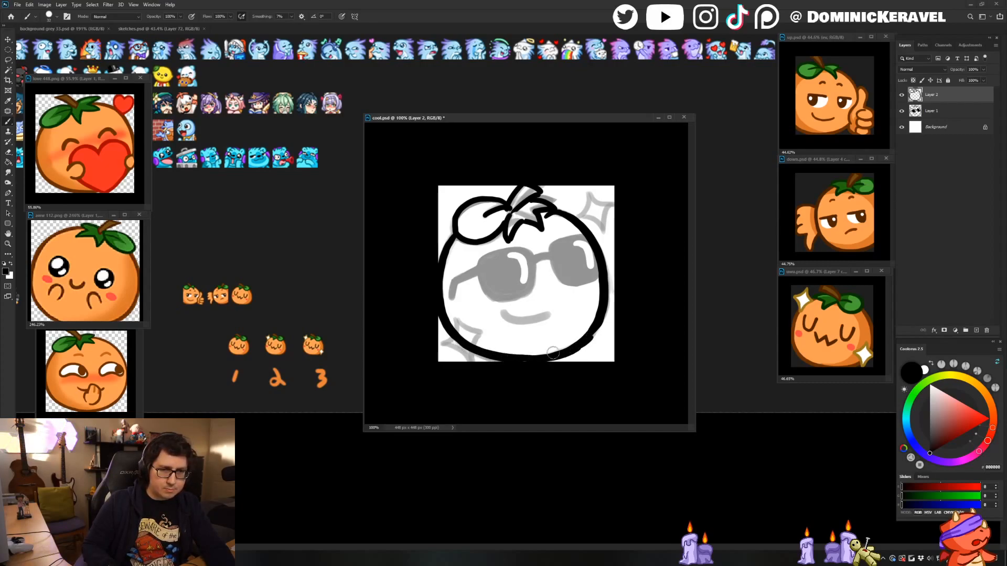
mouse_move(597, 326)
left_mouse_down()
mouse_move(566, 350)
mouse_move(575, 346)
mouse_move(528, 361)
left_mouse_up()
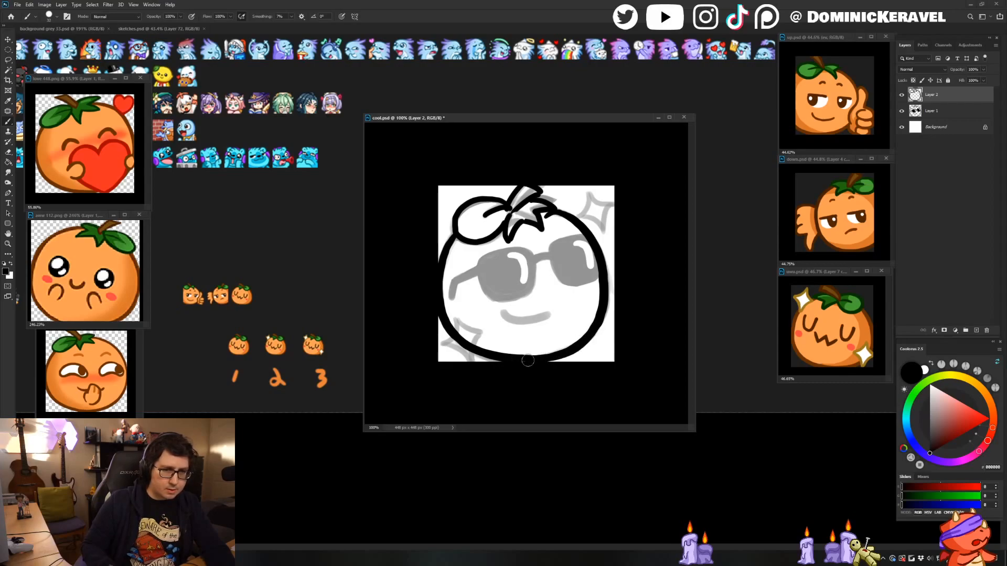
Refine the inner edge and thickness of the body outline along its lower curve, alternating Brush and Eraser.
key("e")
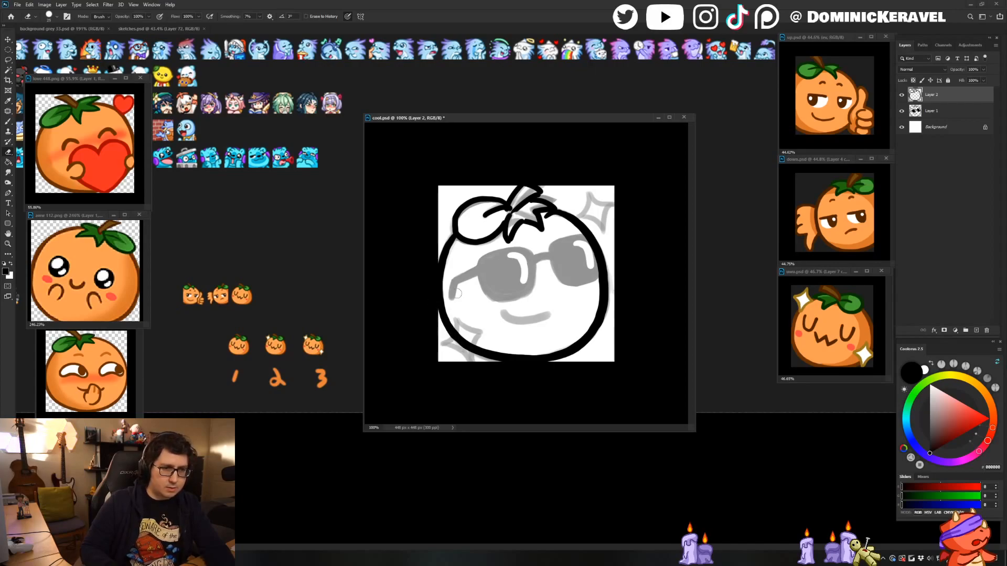
key("b")
left_click_drag(442, 302, 456, 331)
key("ctrl+z")
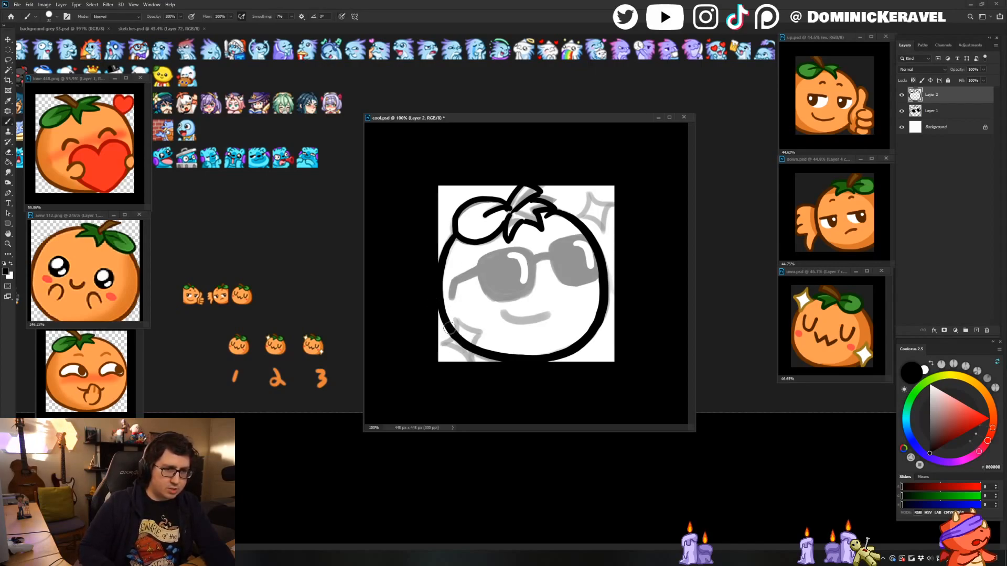
key("e")
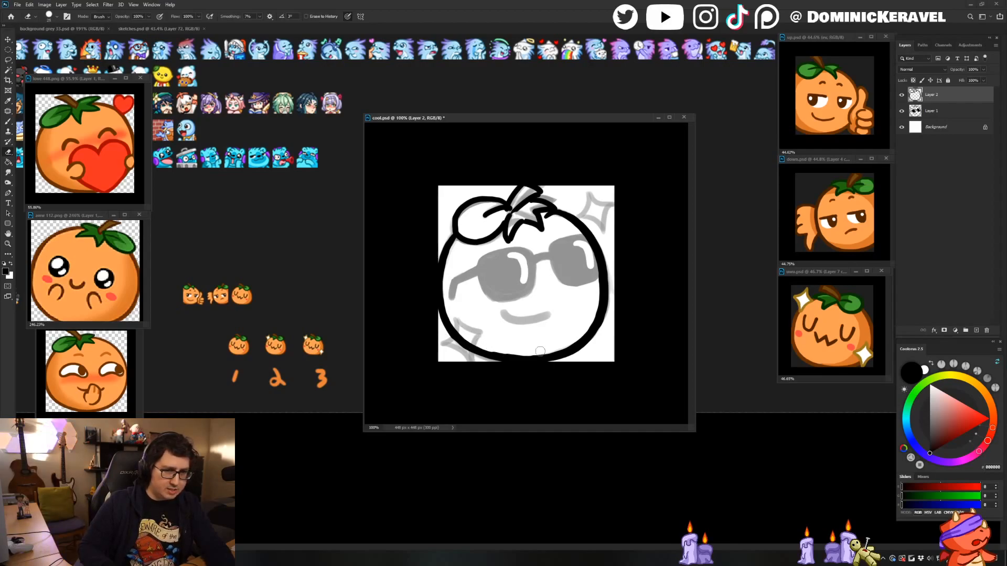
key("b")
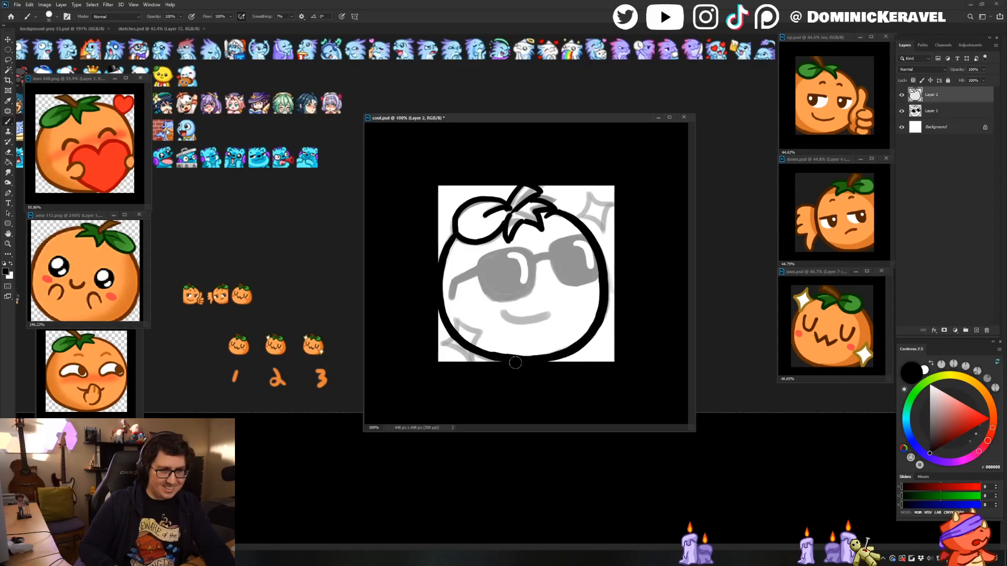
key("e")
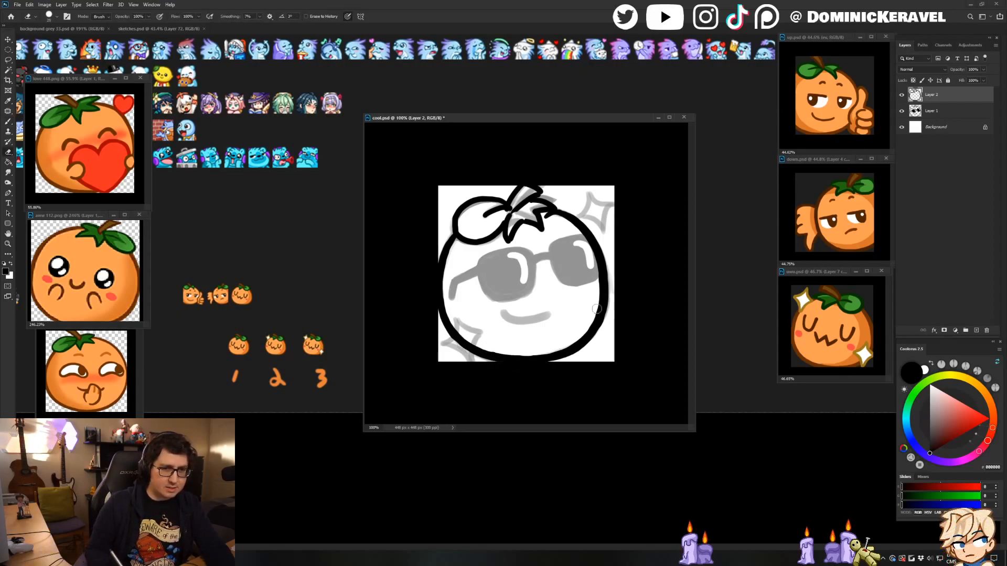
key("v")
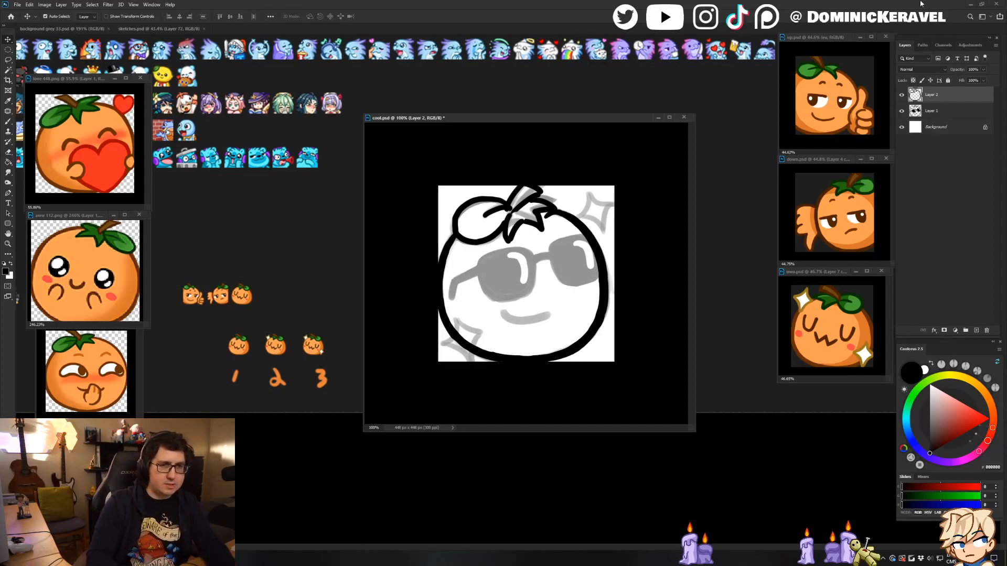
Refine the black line junction where the round leaf meets the stem, alternating Brush and Eraser on Layer 2.
key("b")
left_click_drag(508, 222, 524, 203)
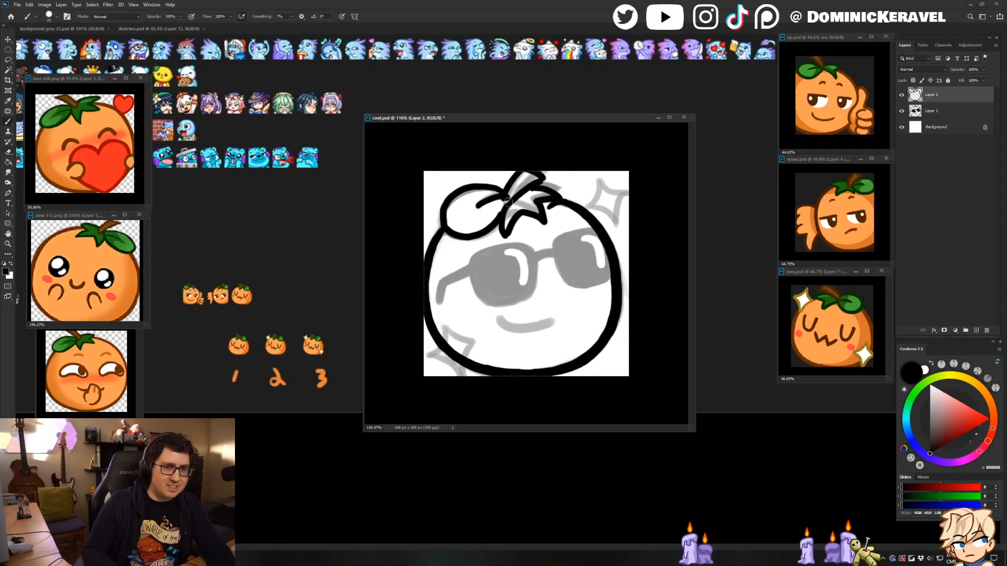
key("e")
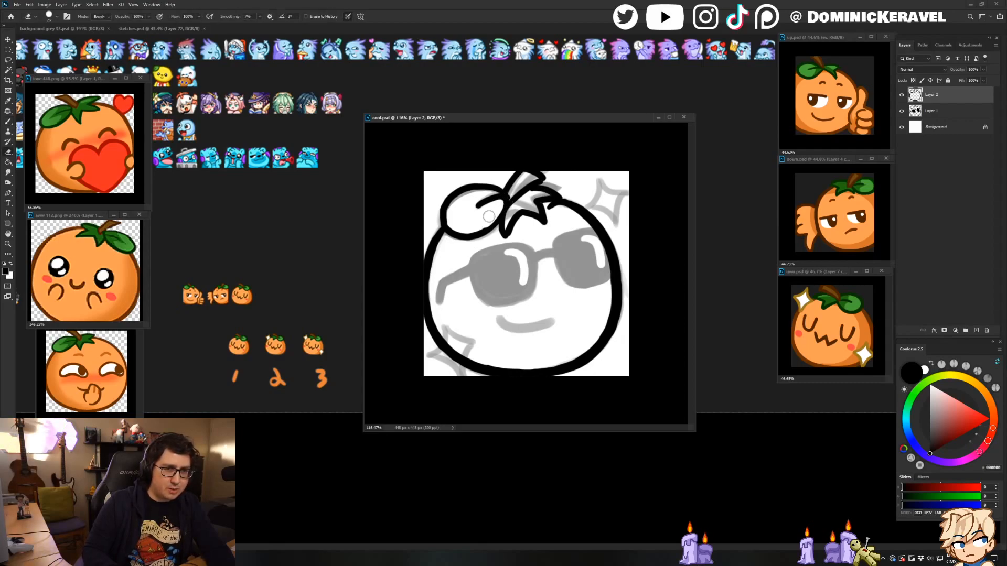
key("ctrl+z")
left_click_drag(496, 207, 499, 205)
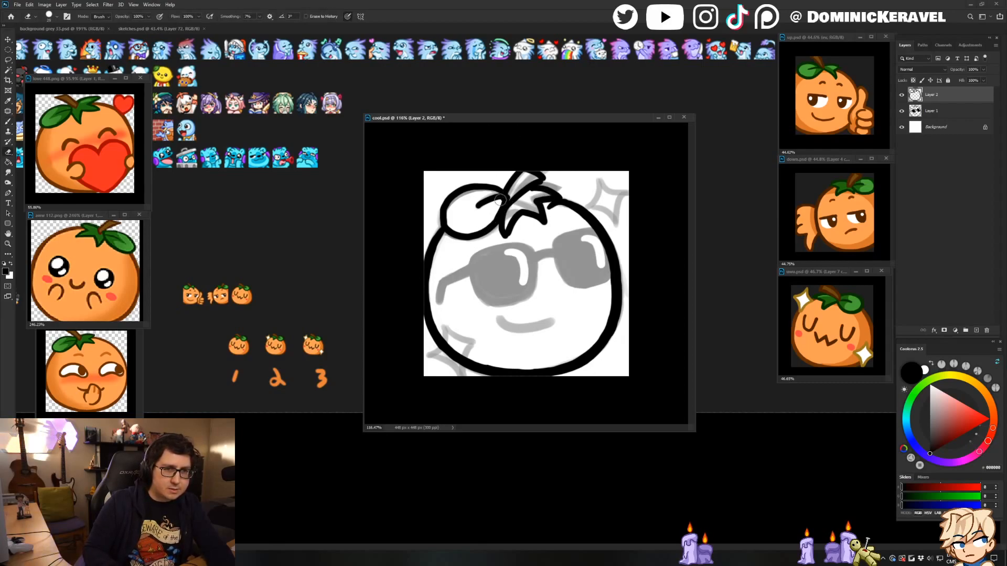
key("b")
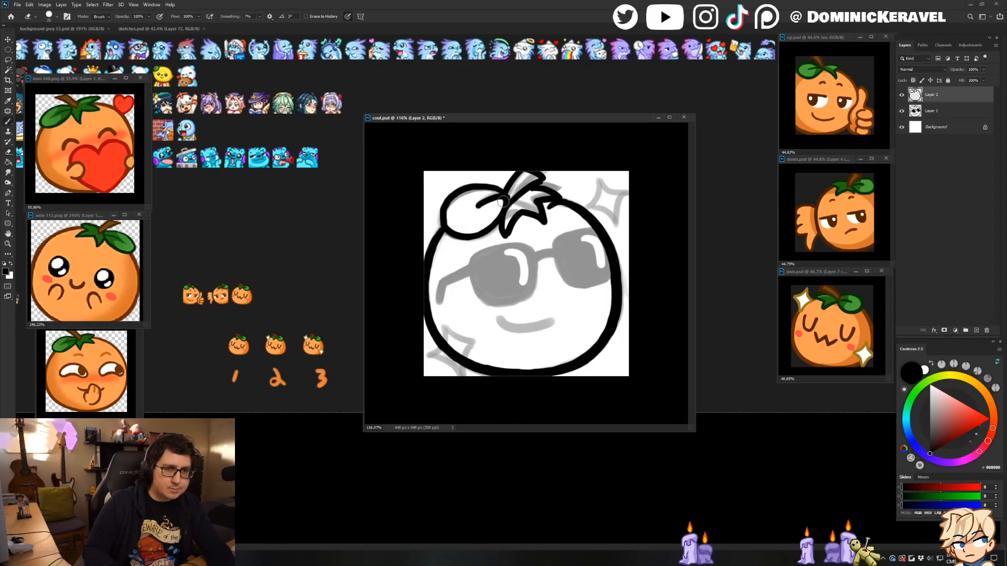
key("b")
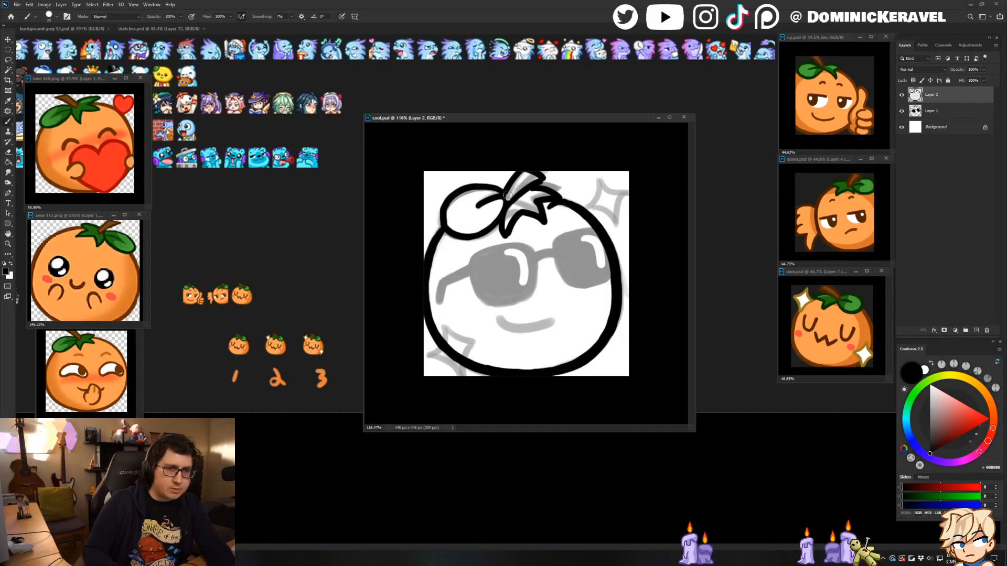
key("e")
key("b")
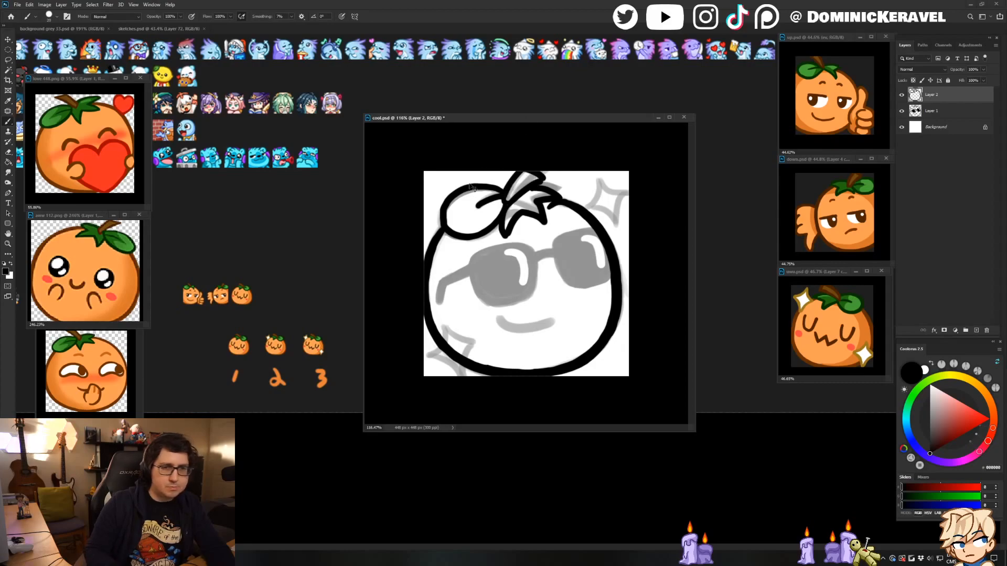
key("e")
key("b")
key("e")
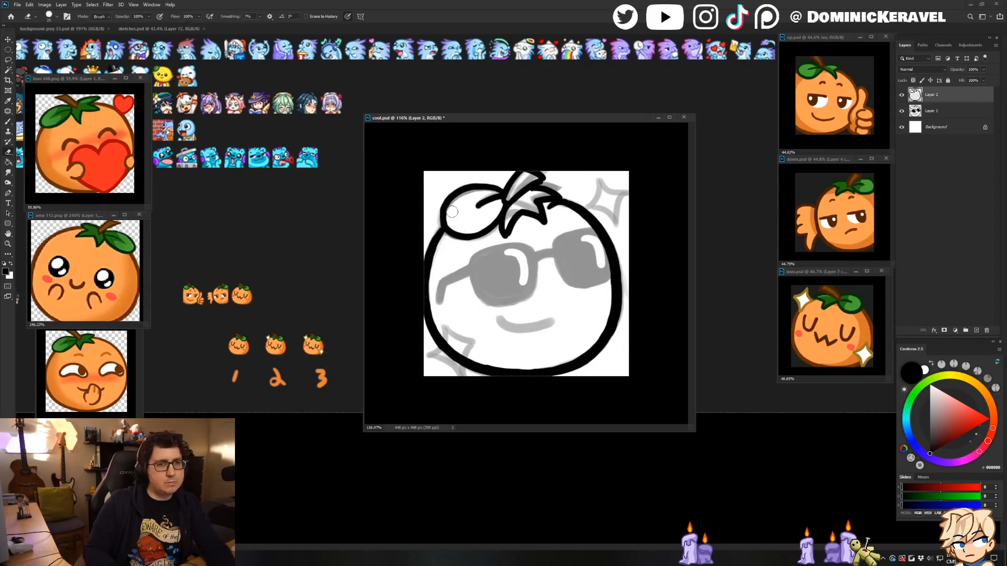
Reposition the cool.psd window slightly and try to trim the inner edge of the lower body outline with the Eraser.
key("v")
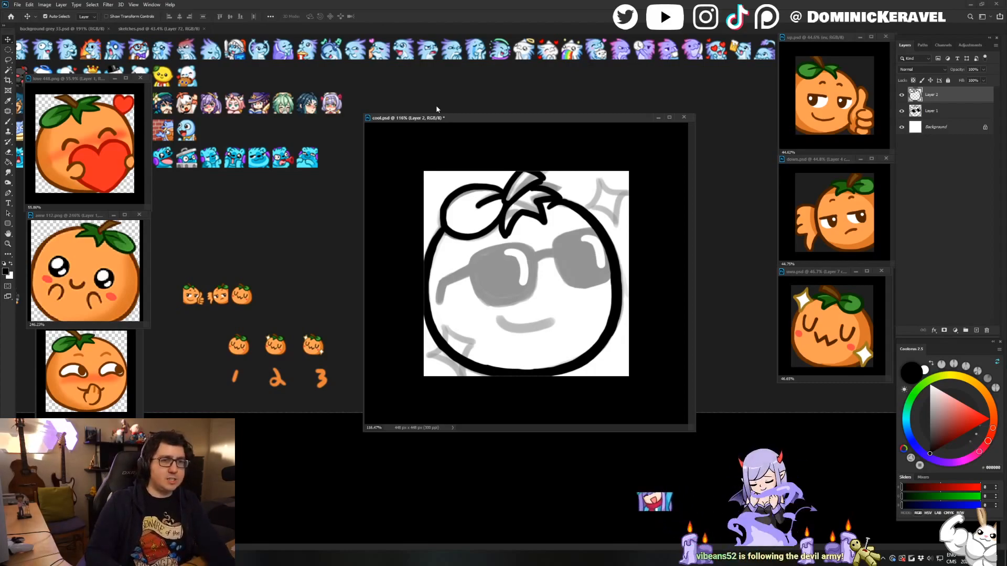
left_click_drag(440, 118, 453, 112)
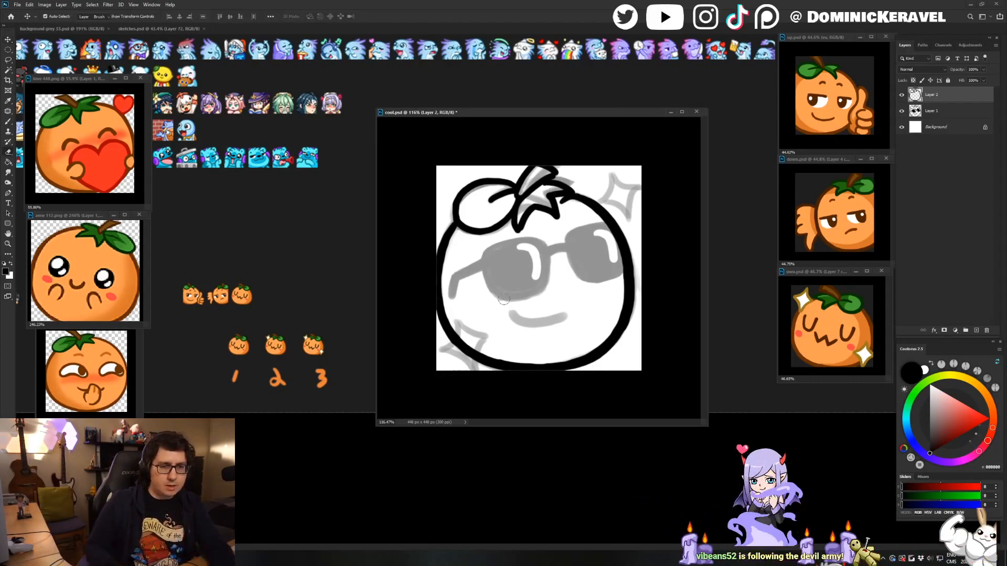
key("e")
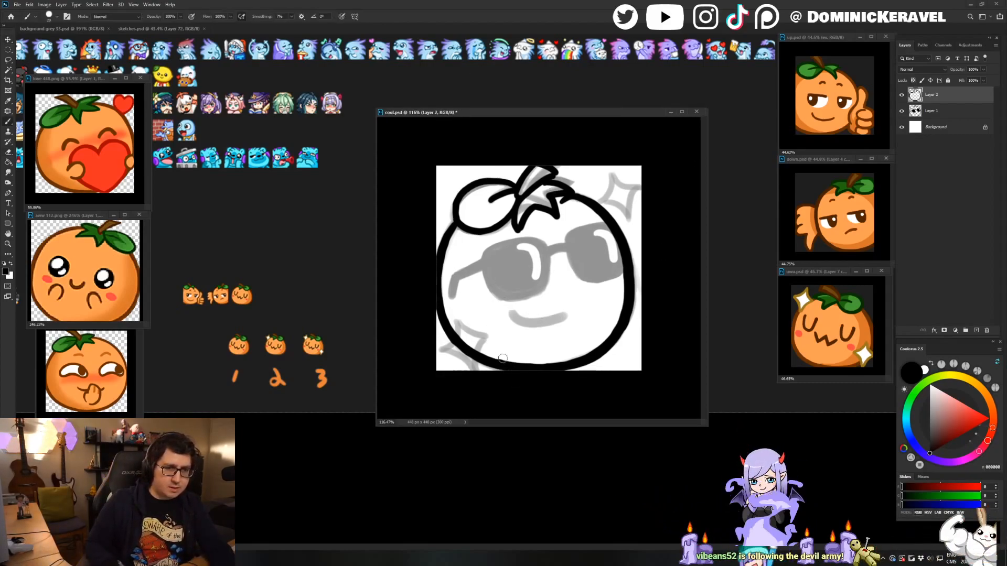
left_click_drag(473, 347, 533, 357)
key("ctrl+z")
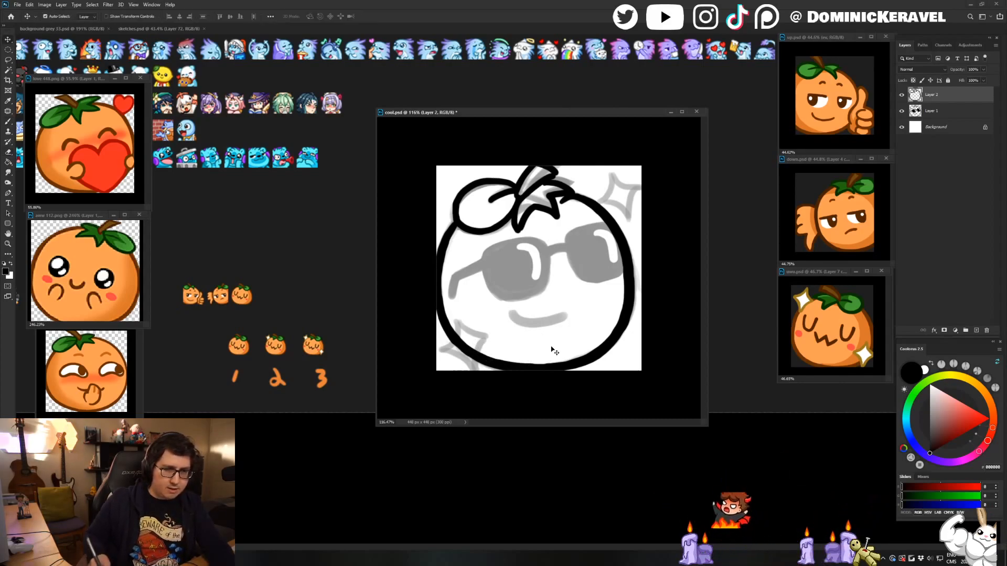
key("v")
key("b")
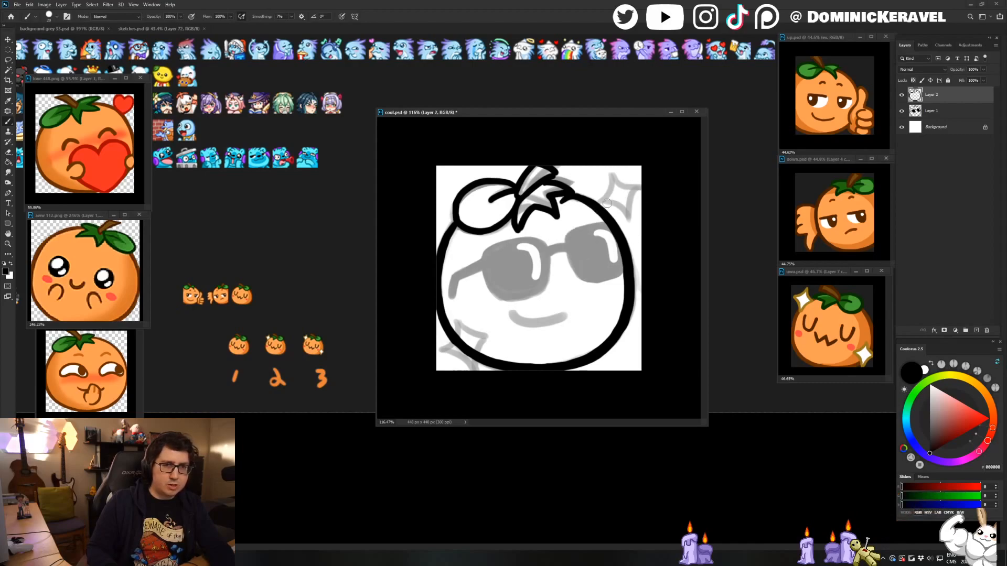
key("v")
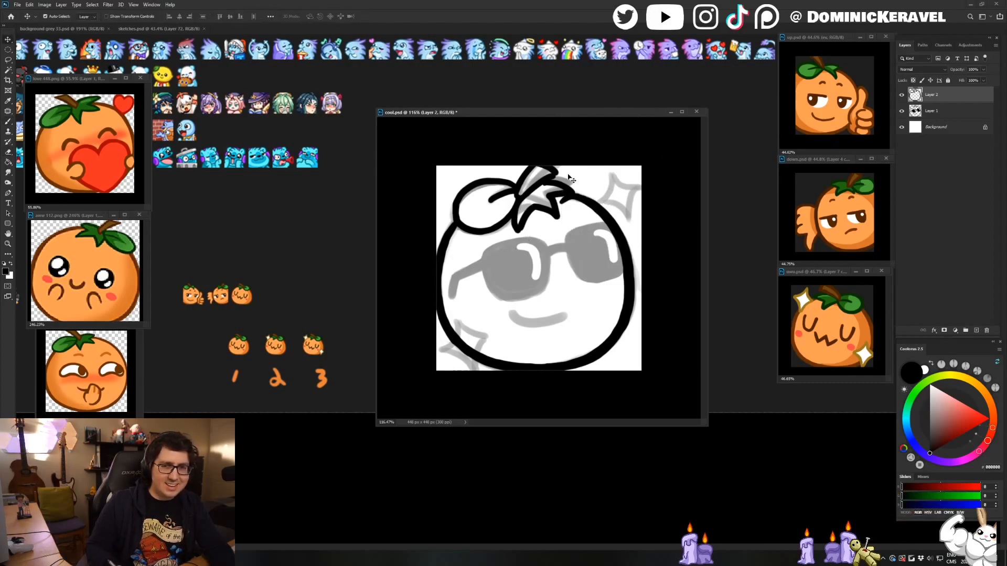
Add a new layer above the body line art and ink the sunglasses' left temple arm in black.
key("ctrl+shift+alt+n")
key("b")
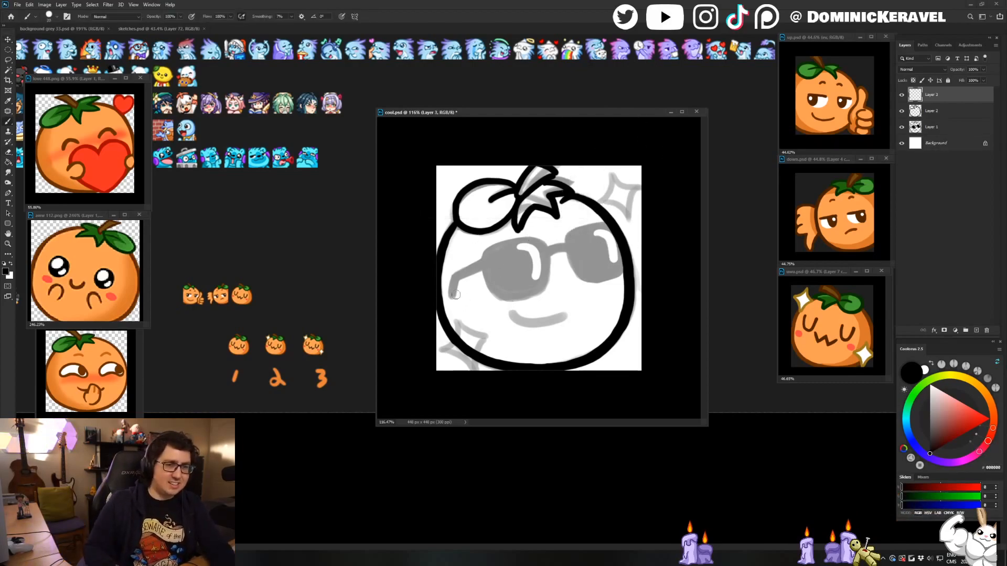
mouse_move(450, 297)
left_mouse_down()
mouse_move(455, 283)
mouse_move(493, 261)
left_mouse_up()
key("v")
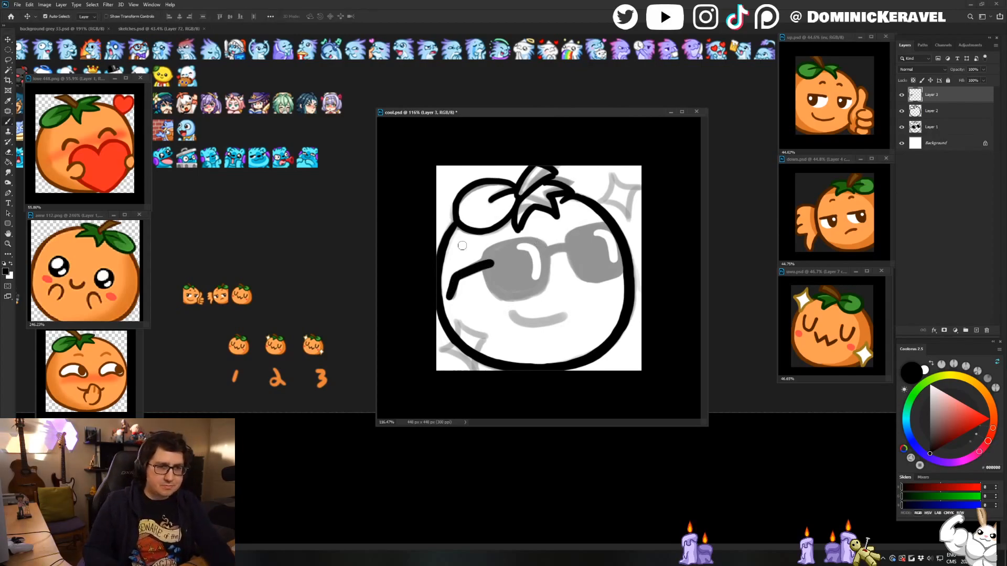
Outline the left sunglasses lens over the sketch, redoing stray strokes, and fill it with solid black.
key("b")
mouse_move(485, 264)
left_mouse_down()
mouse_move(511, 245)
mouse_move(503, 250)
mouse_move(529, 246)
mouse_move(488, 258)
mouse_move(538, 247)
mouse_move(540, 289)
mouse_move(519, 292)
left_mouse_up()
key("ctrl+z")
key("ctrl+z")
key("ctrl+z")
mouse_move(491, 270)
left_mouse_down()
mouse_move(491, 289)
mouse_move(516, 298)
left_mouse_up()
mouse_move(514, 258)
left_mouse_down()
mouse_move(498, 283)
mouse_move(533, 257)
mouse_move(535, 281)
mouse_move(509, 298)
left_mouse_up()
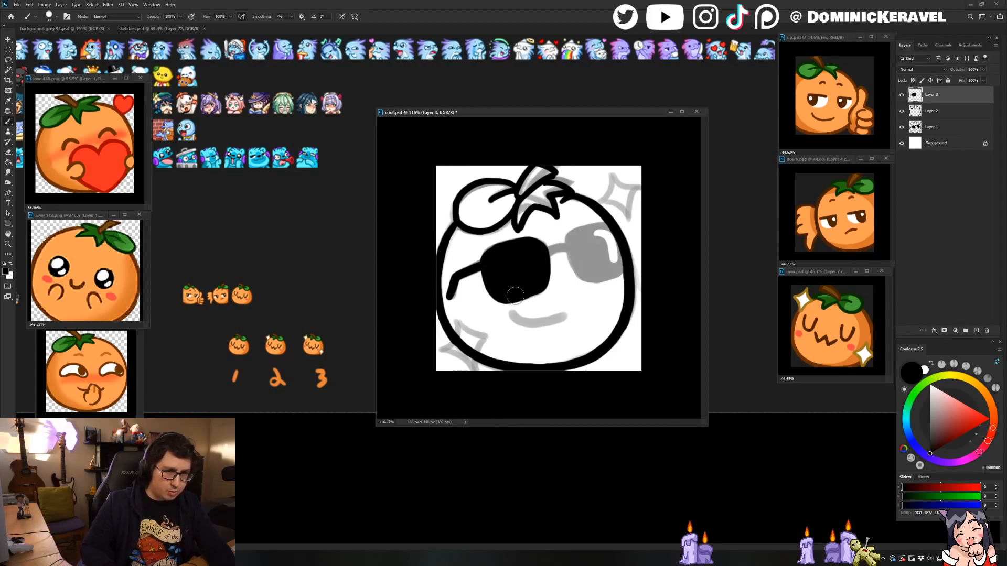
Ink the bridge of the sunglasses and the right lens's frame, filling the right lens with solid black.
left_click_drag(549, 256, 572, 247)
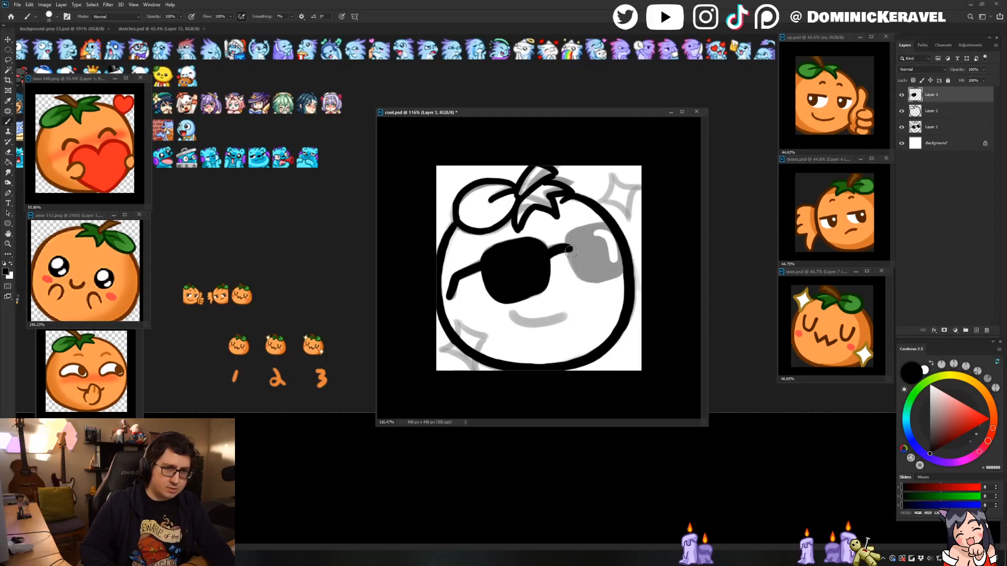
mouse_move(568, 247)
left_mouse_down()
mouse_move(605, 228)
mouse_move(568, 242)
left_mouse_up()
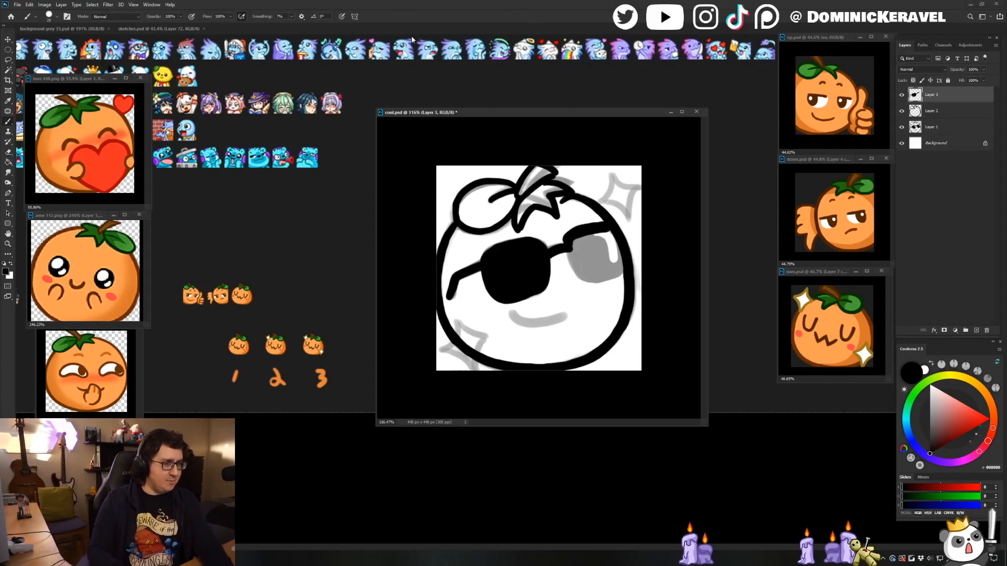
left_click_drag(512, 115, 507, 113)
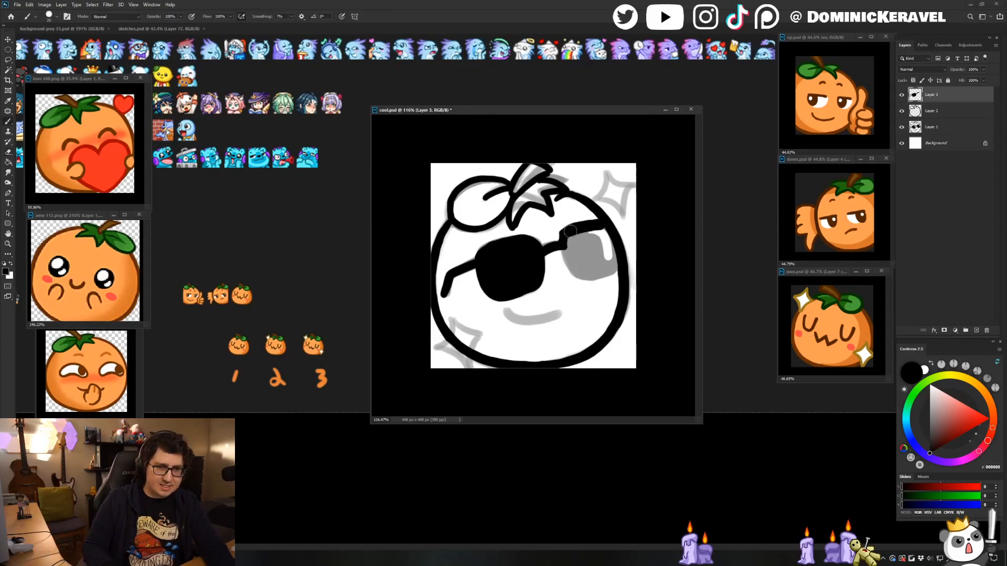
key("e")
mouse_move(572, 221)
left_mouse_down()
mouse_move(568, 260)
mouse_move(584, 276)
mouse_move(614, 260)
mouse_move(565, 233)
mouse_move(580, 273)
mouse_move(601, 274)
mouse_move(612, 259)
mouse_move(601, 235)
mouse_move(571, 256)
mouse_move(604, 265)
left_mouse_up()
key("b")
key("ctrl+z")
key("ctrl+z")
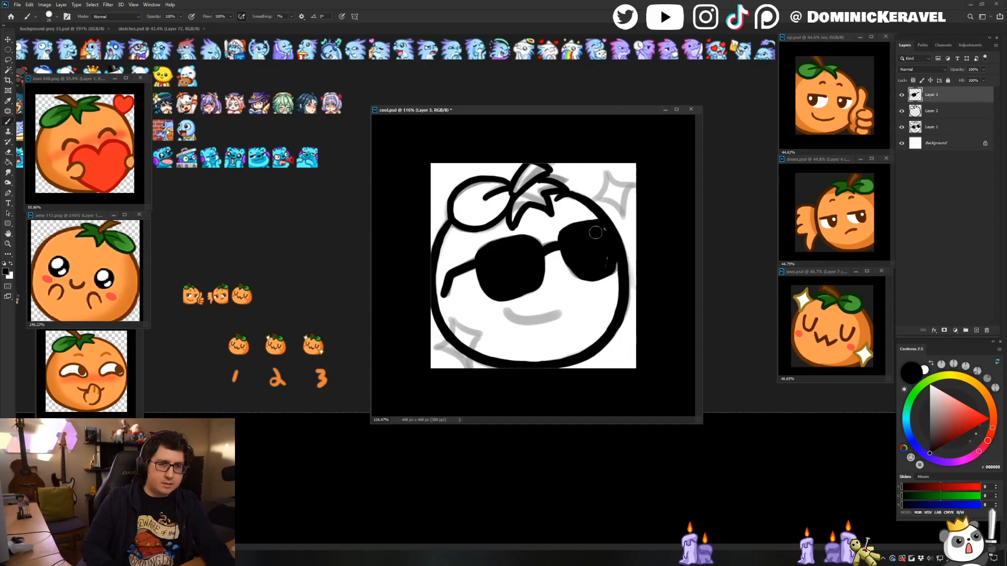
Clean up the edges of both black lenses with the Eraser and Brush, filling gaps beside the right body outline.
key("e")
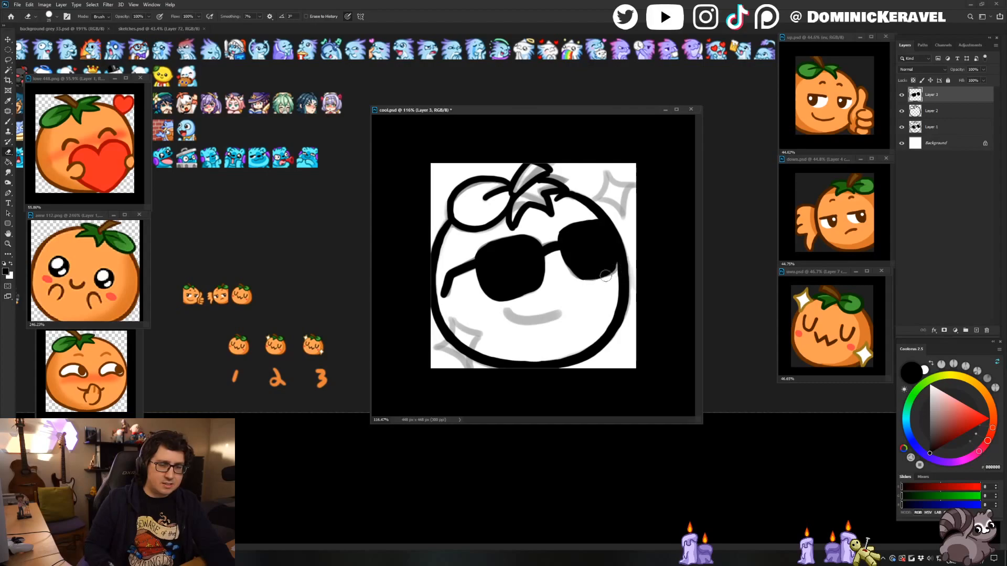
key("b")
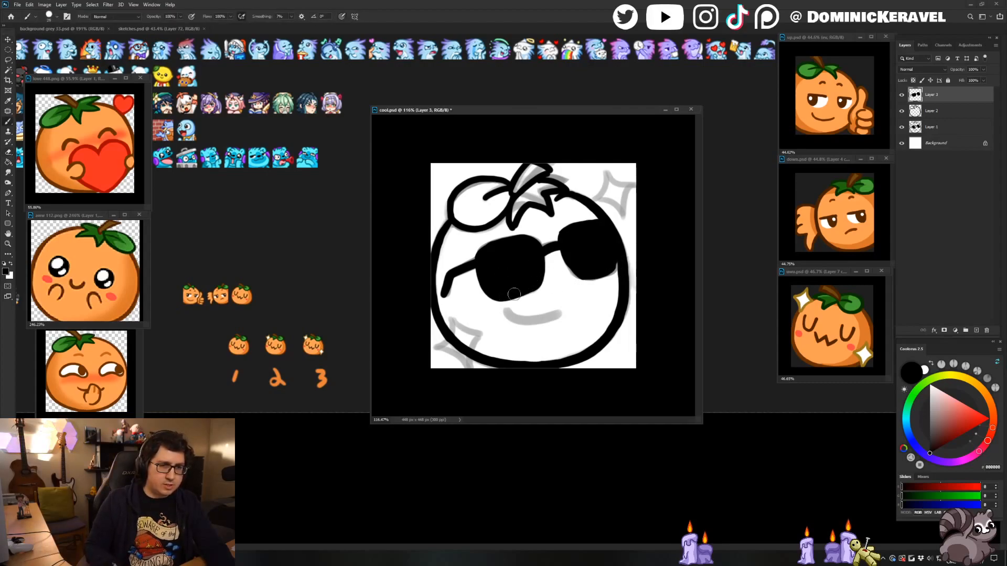
key("v")
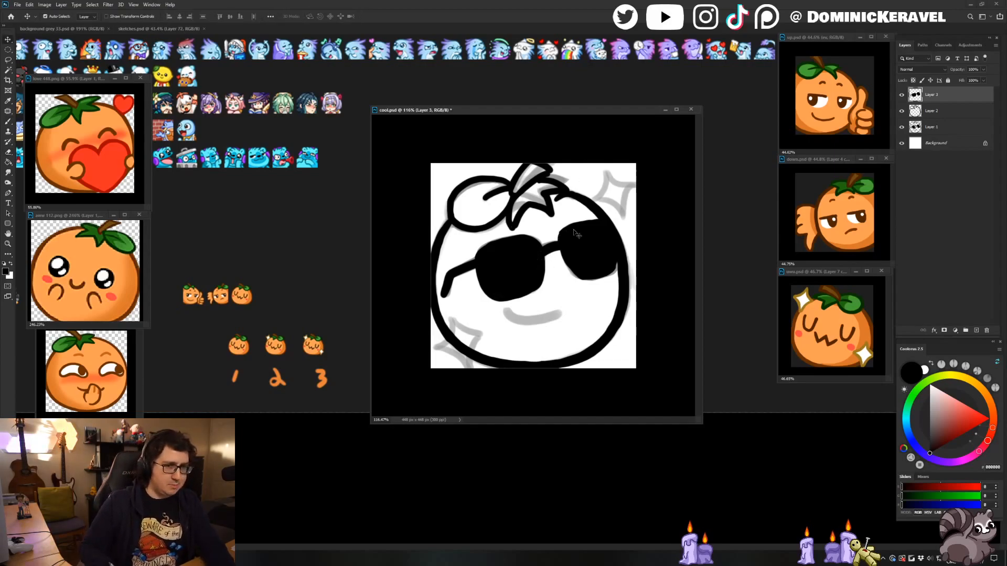
key("b")
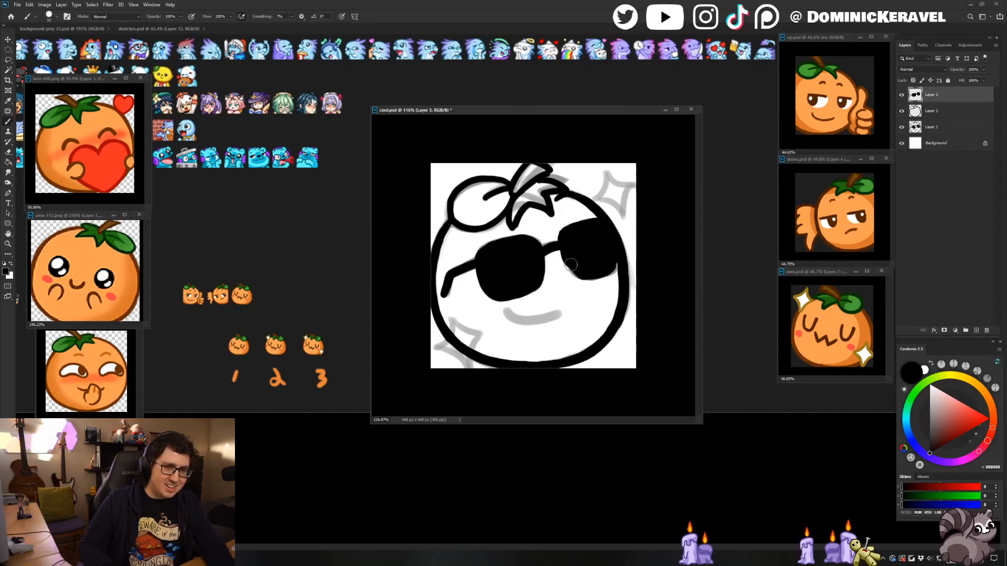
key("v")
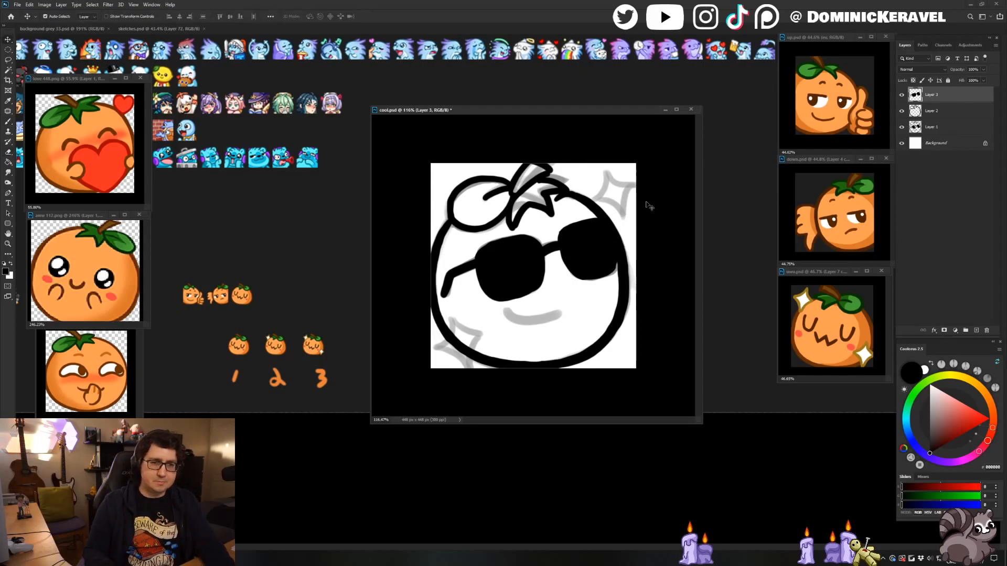
key("b")
key("e")
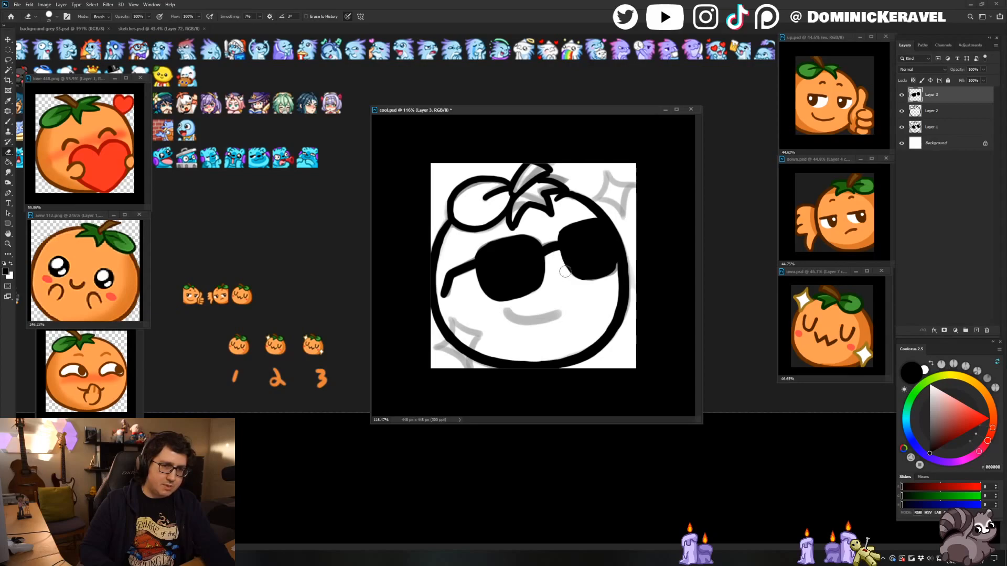
key("b")
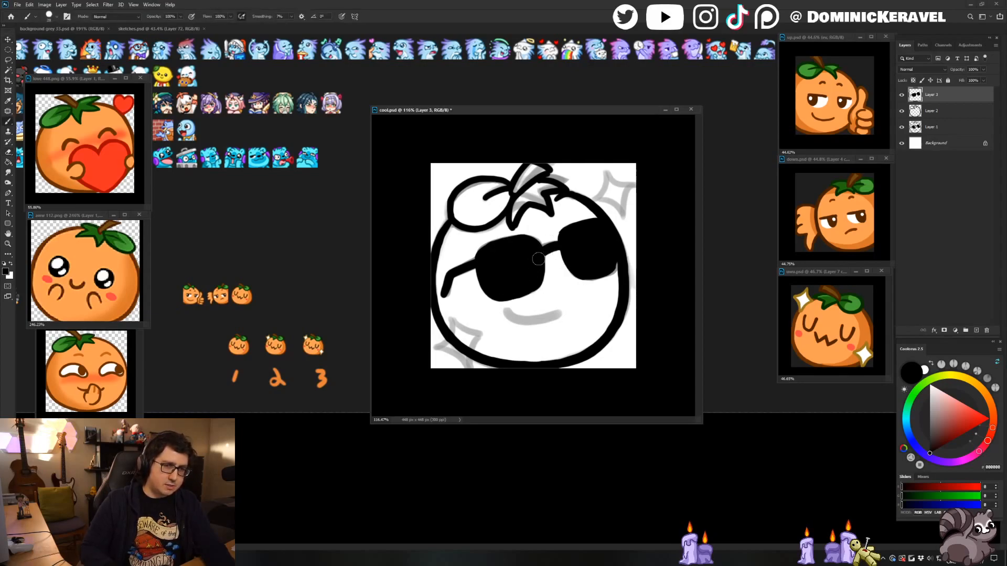
key("v")
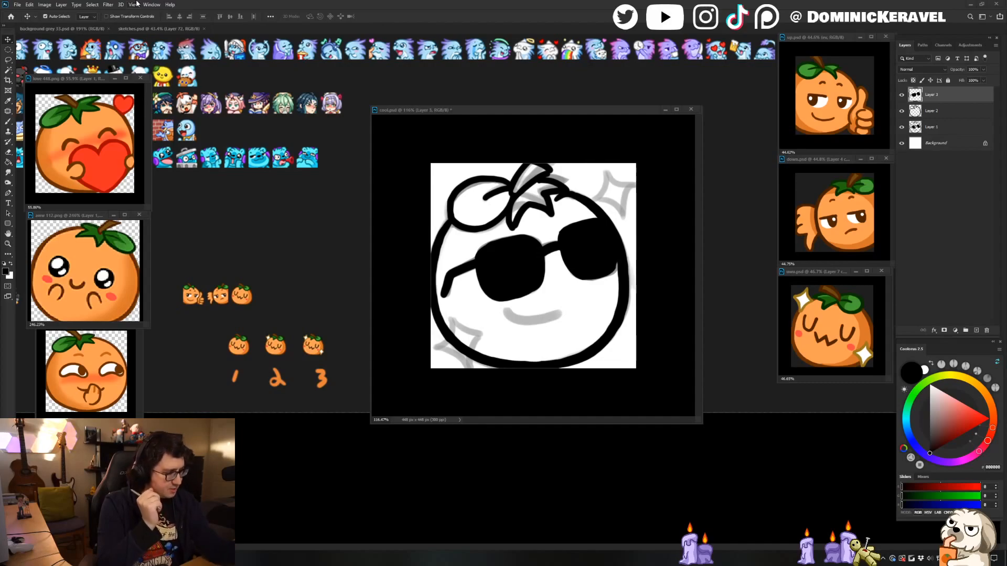
Make the body line art on Layer 2 the active layer and save cool.psd.
left_click_drag(442, 106, 443, 104)
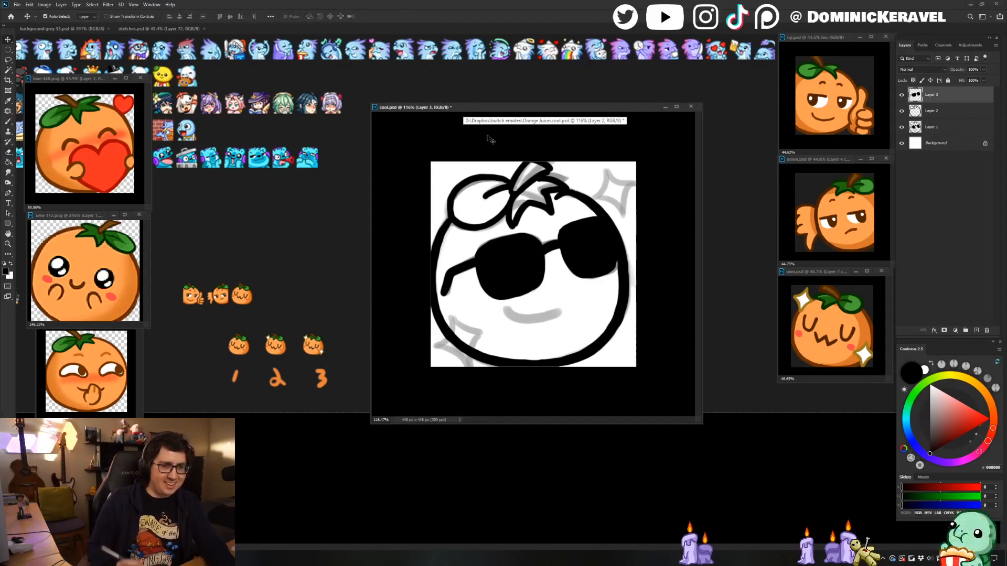
key("e")
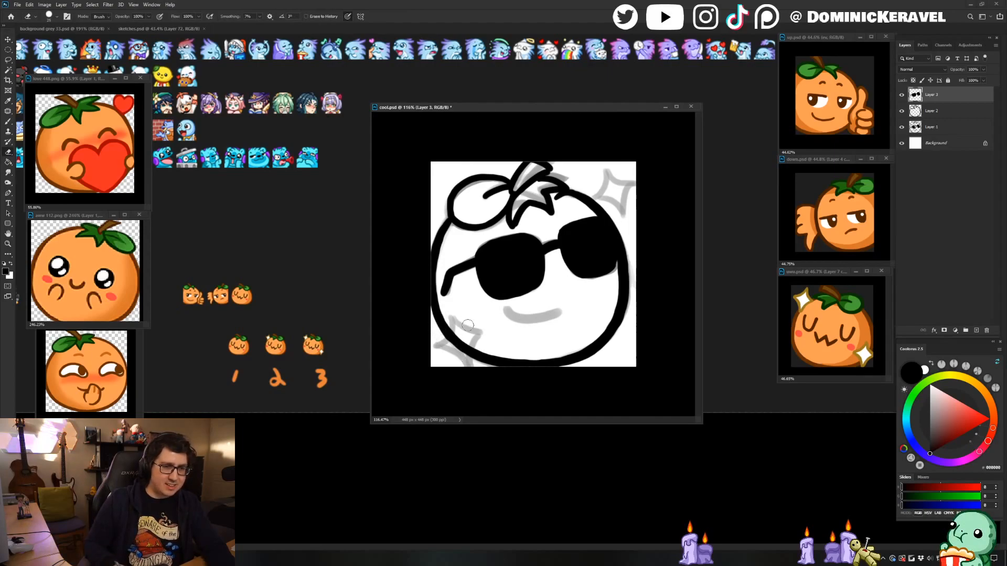
key("alt+bracketleft")
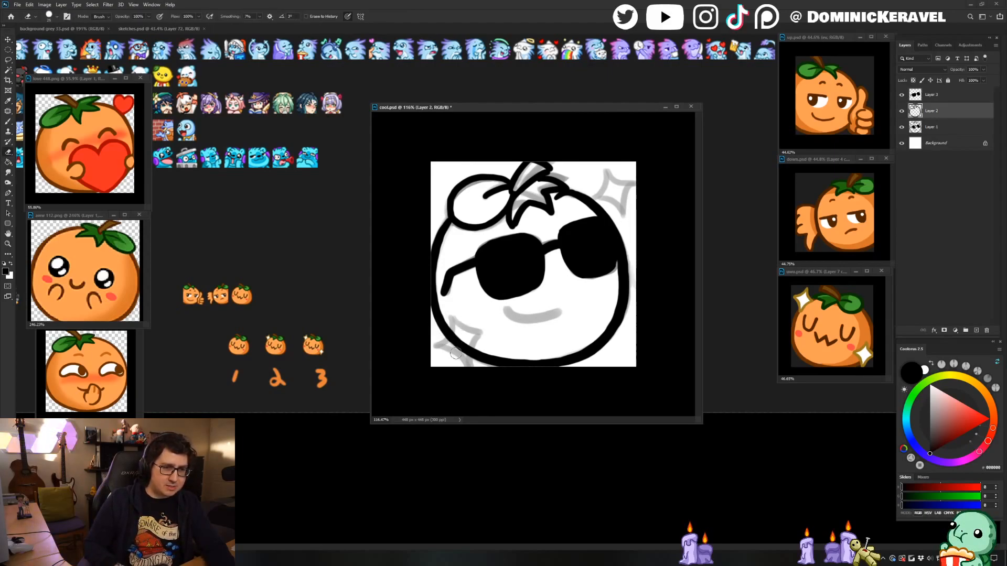
key("v")
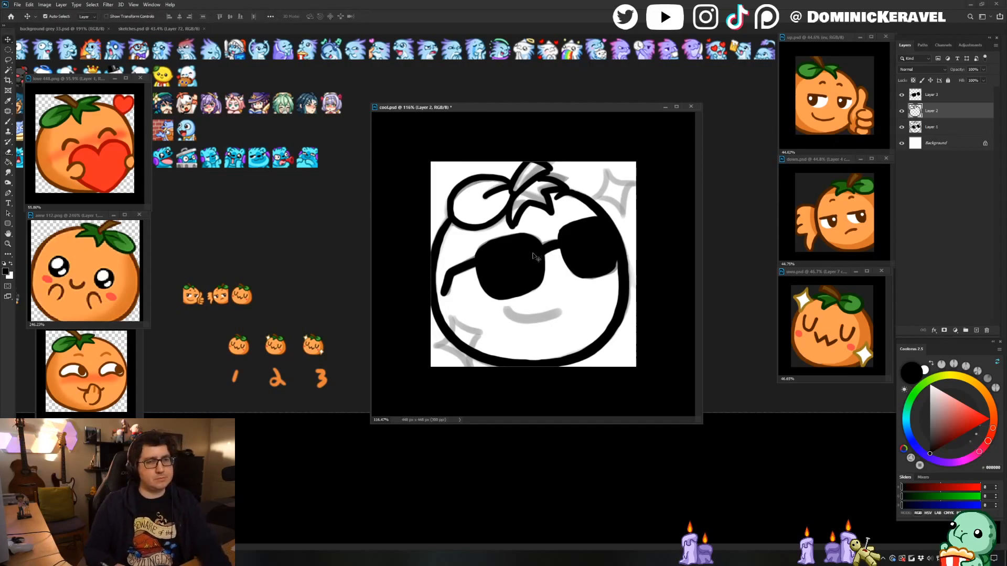
key("ctrl+s")
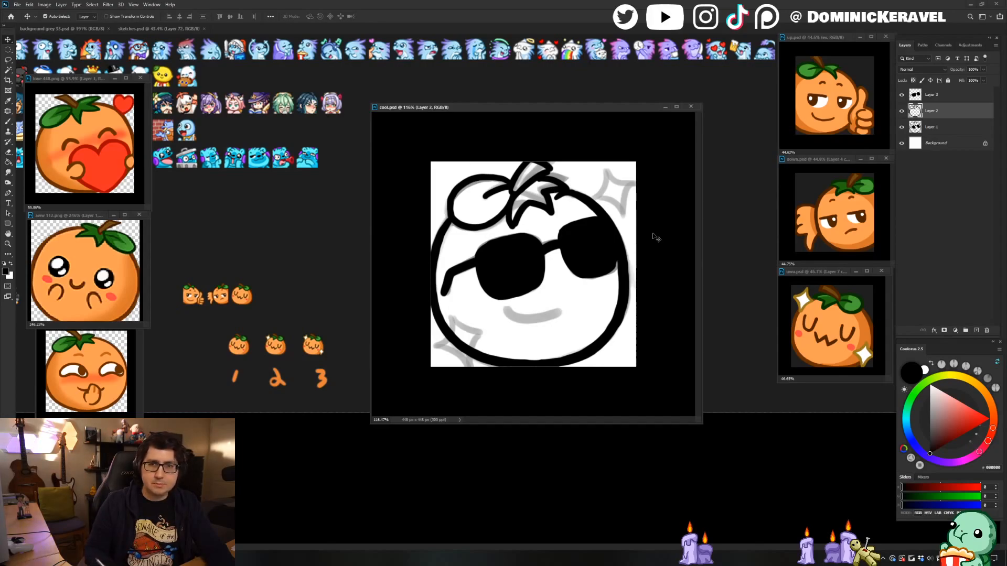
In the sparkling orange emote, merge the layers from Layer 9 copy to Layer 9 copy 3, copy the sparkles, and undo the merge.
left_click(846, 332)
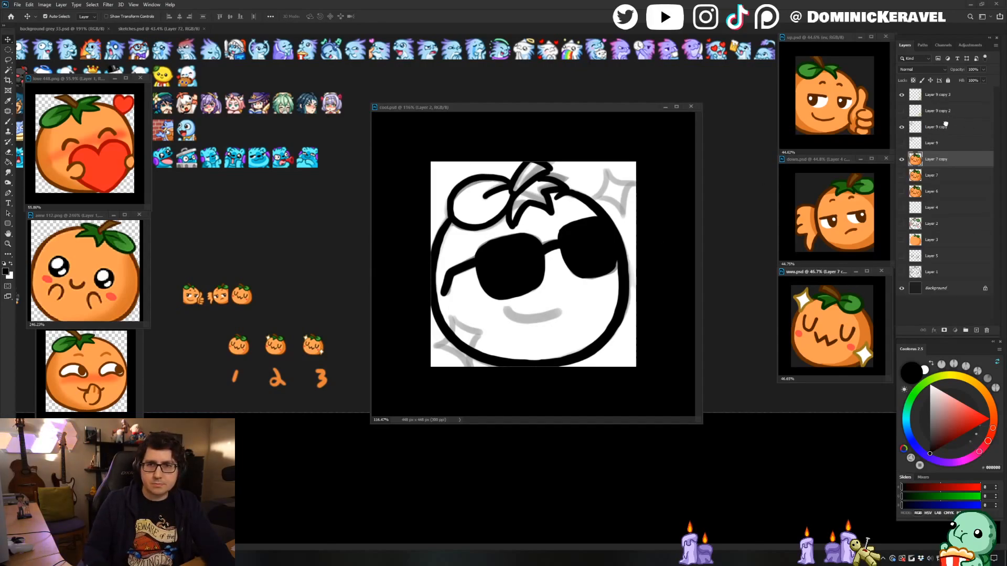
left_click(941, 127)
key("F2")
left_click(942, 97, "shift")
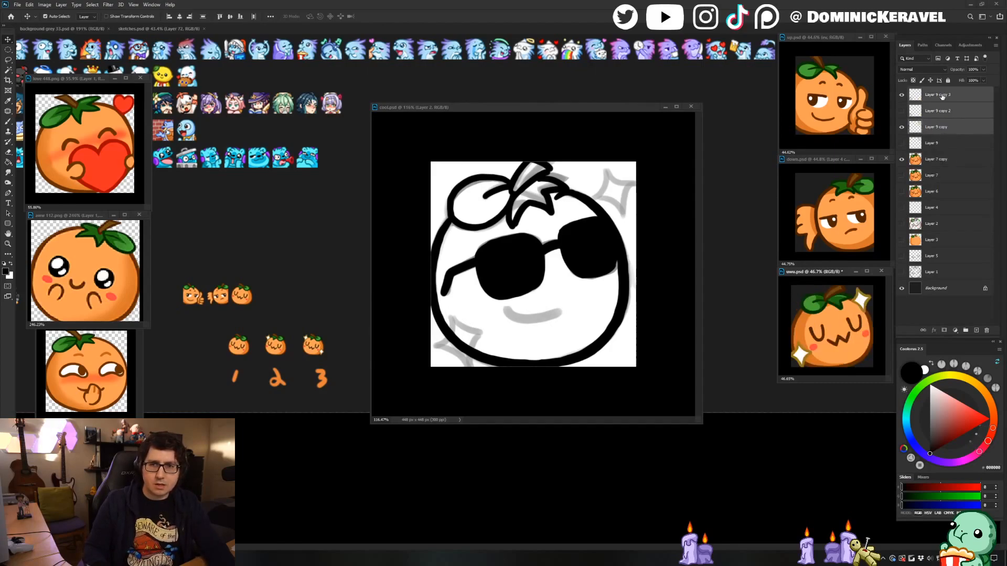
key("ctrl+e")
key("ctrl+a")
key("ctrl+c")
key("ctrl+z")
key("ctrl+z")
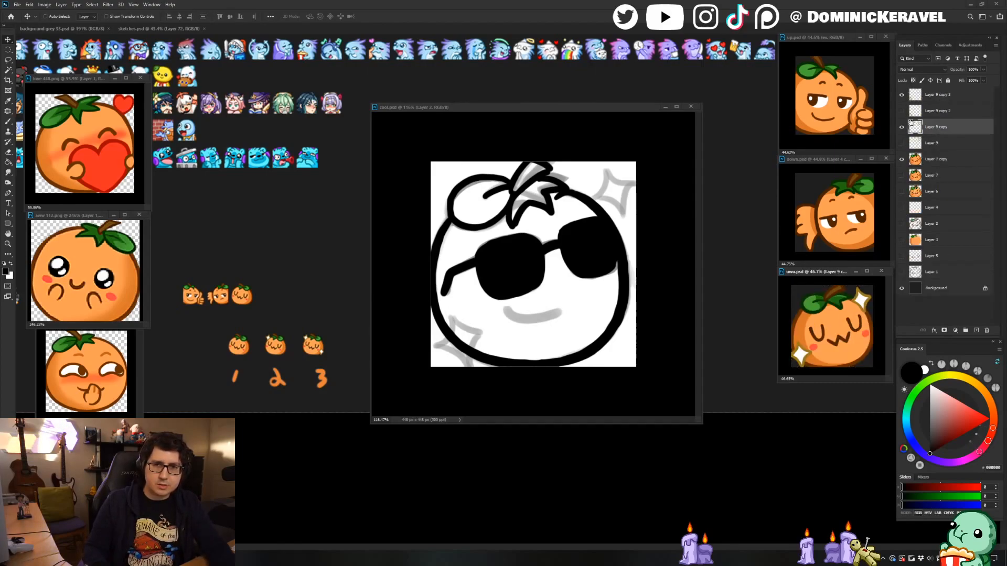
Paste the sparkles into cool.psd and shift the one above the sunglasses outward toward the canvas corner.
left_click(596, 254)
key("ctrl+v")
key("l")
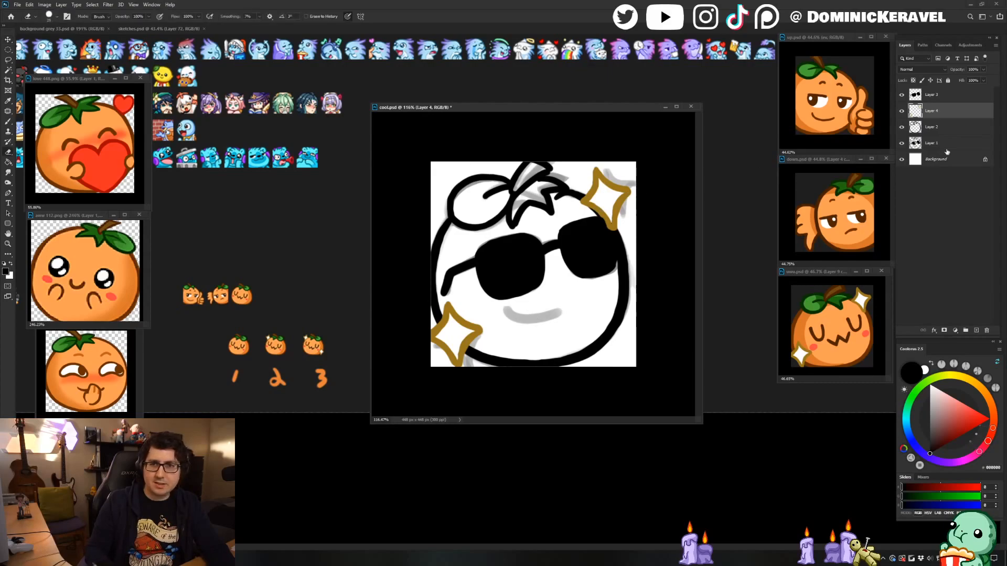
mouse_move(606, 158)
left_mouse_down()
mouse_move(668, 191)
mouse_move(608, 157)
mouse_move(622, 185)
left_mouse_up()
key("ctrl+d")
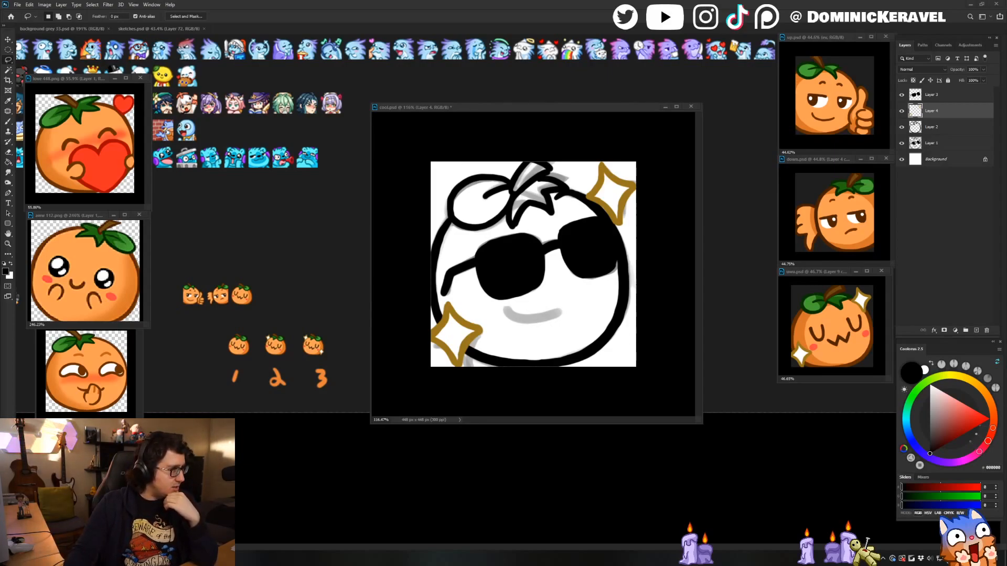
left_click_drag(0, 215, 372, 1)
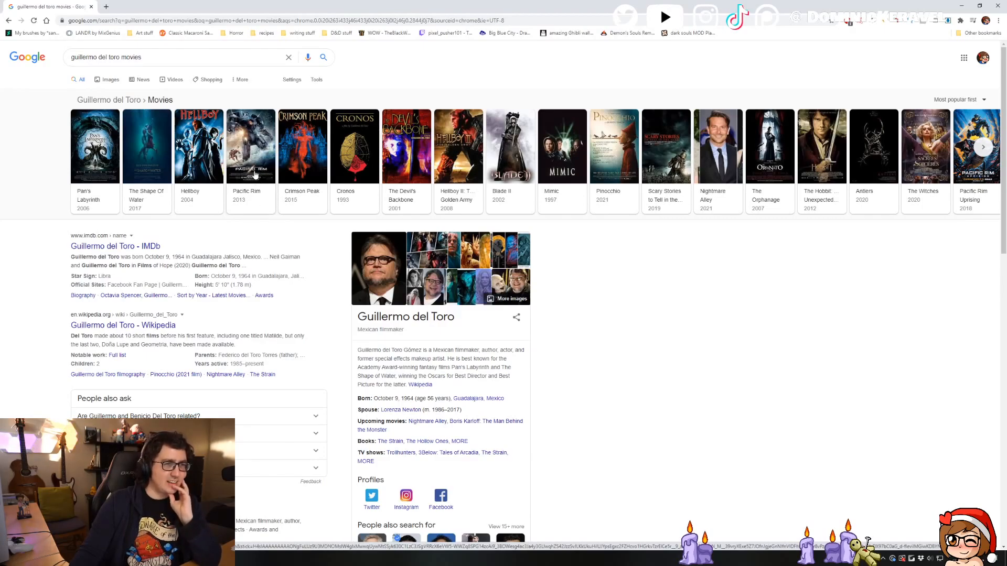
left_click_drag(53, 9, 0, 393)
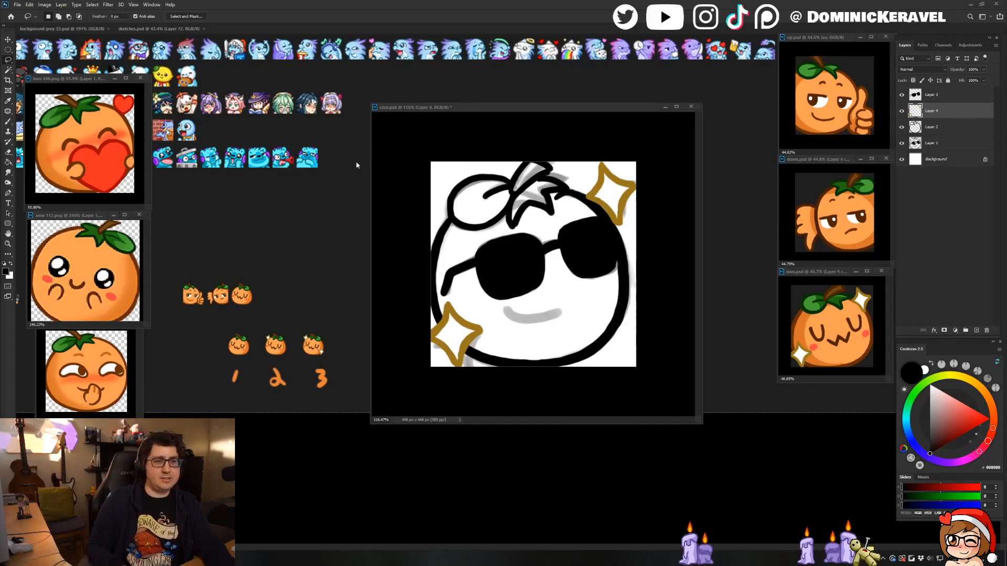
left_click_drag(531, 102, 531, 100)
key("v")
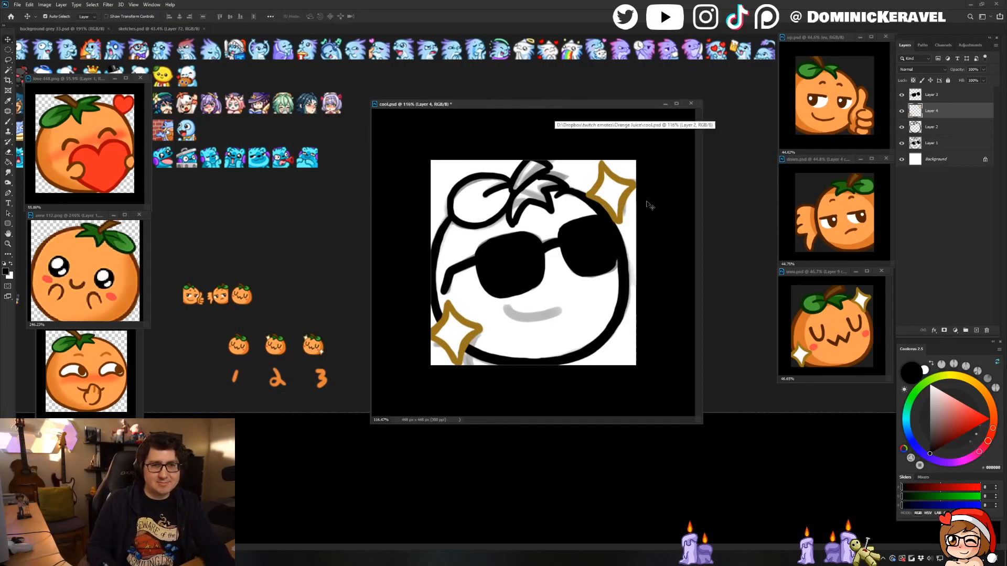
Sample the light orange from the thumbs-up emote and place the sunglasses layer beneath the sparkles layer in cool.psd.
key("b")
left_click(831, 62, "alt")
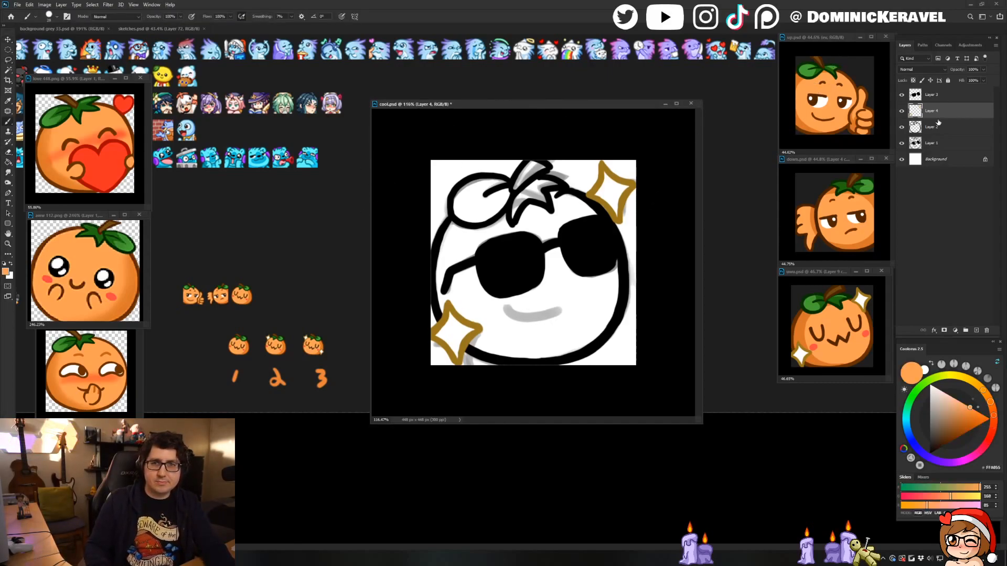
left_click(903, 112)
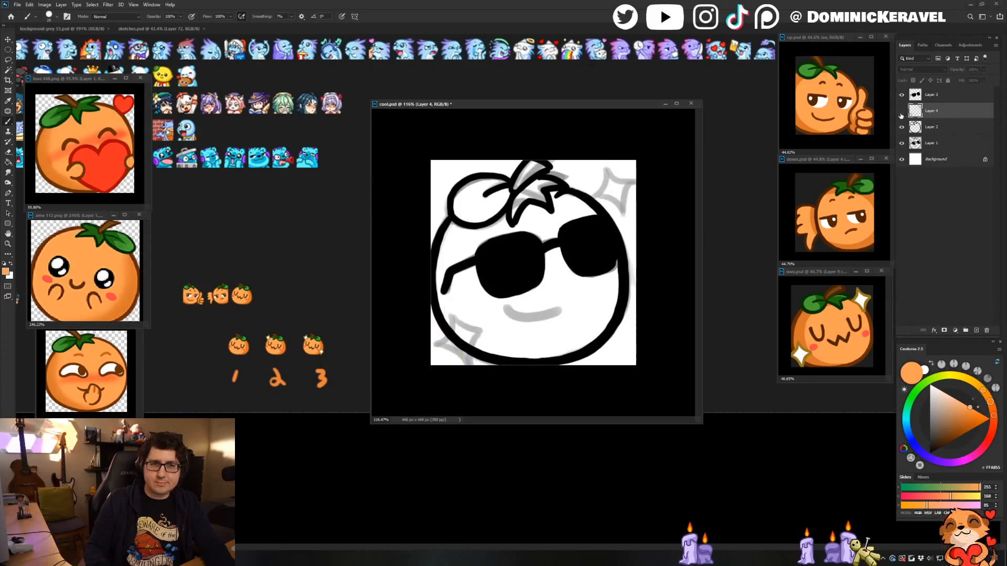
left_click(902, 112)
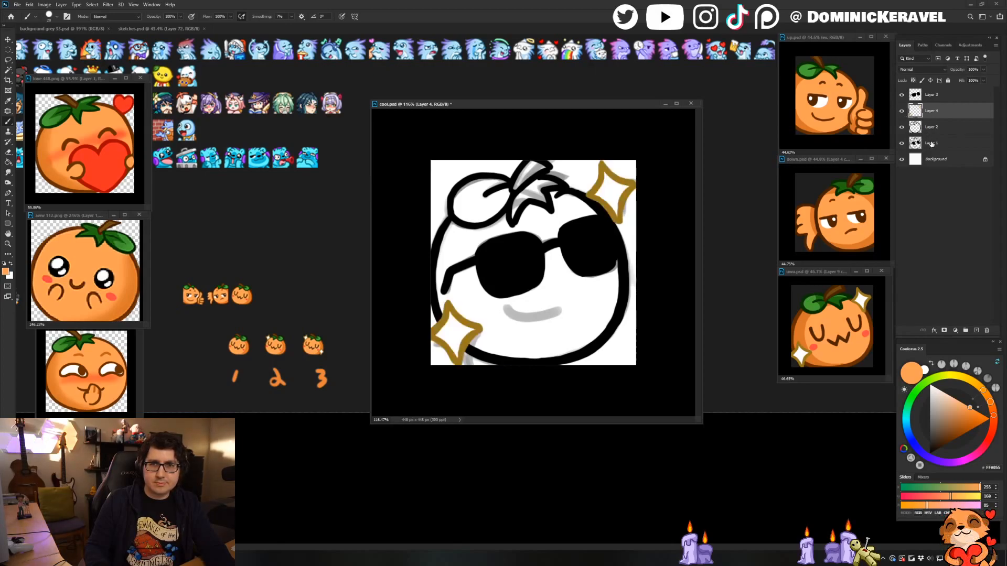
left_click_drag(927, 98, 928, 132)
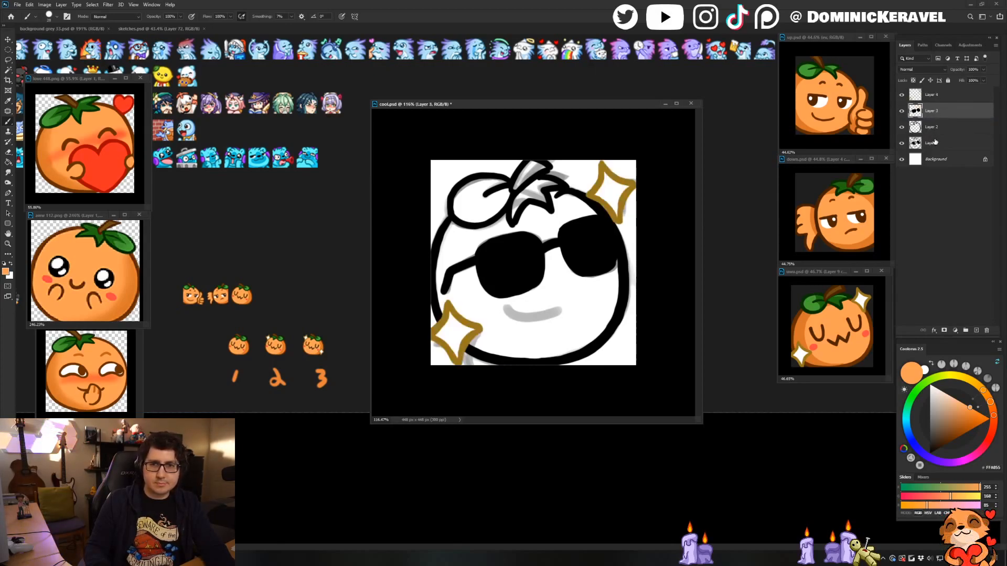
Check which layers hold the sunglasses and body line art, and add a new layer directly above the sketch on Layer 1.
left_click(935, 126, "shift")
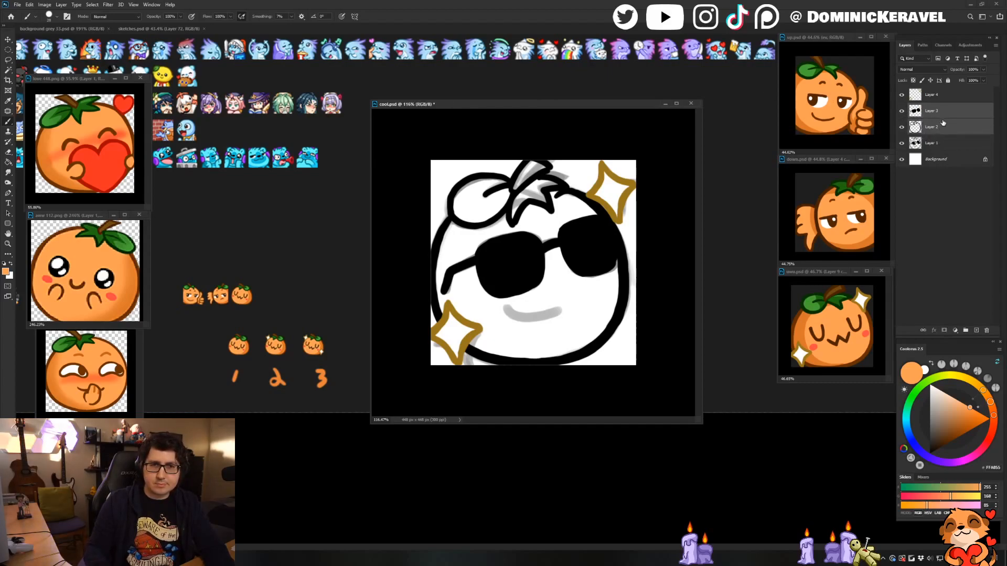
left_click(902, 111)
left_click(902, 111)
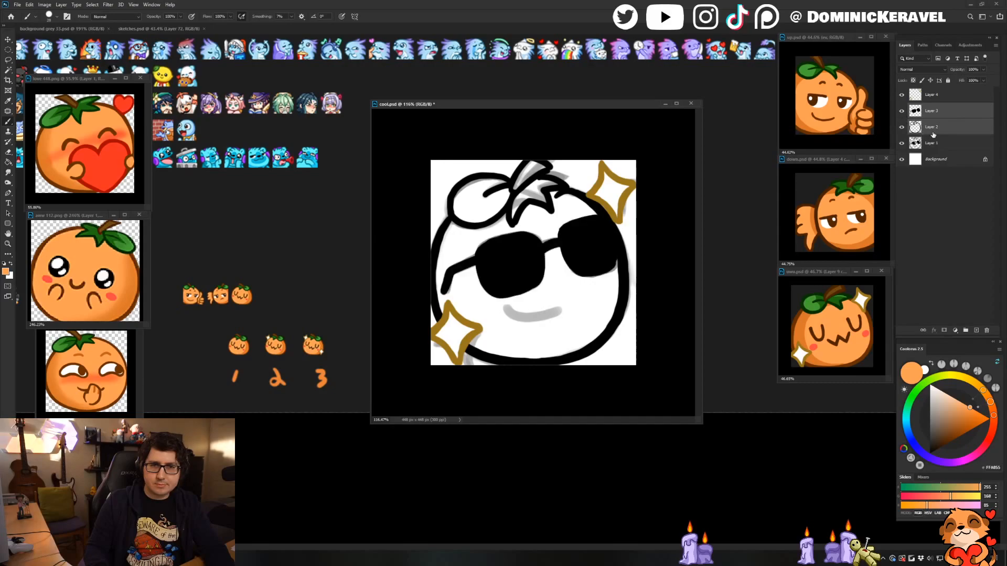
left_click(902, 127)
left_click(902, 127)
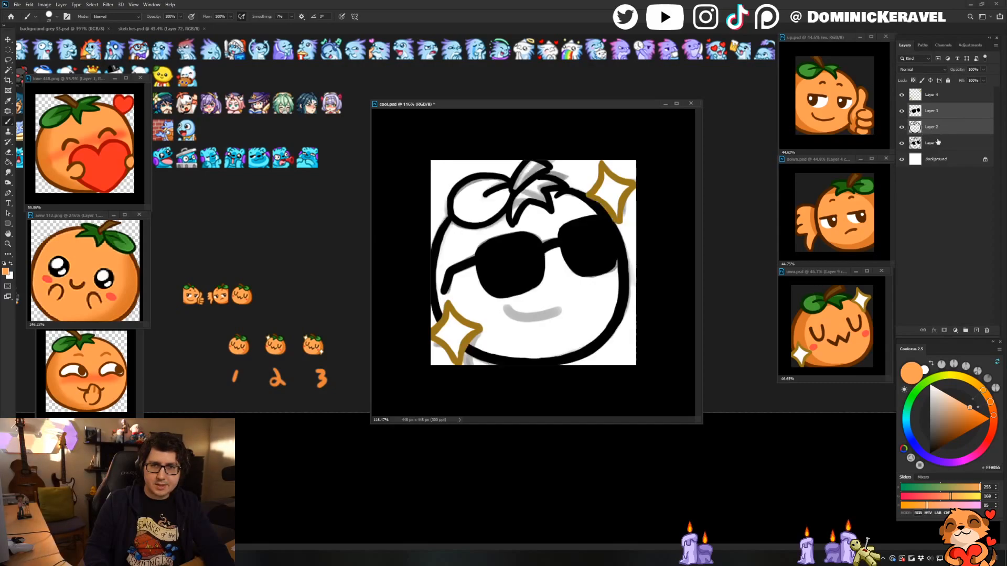
left_click(939, 142)
key("ctrl+shift+alt+n")
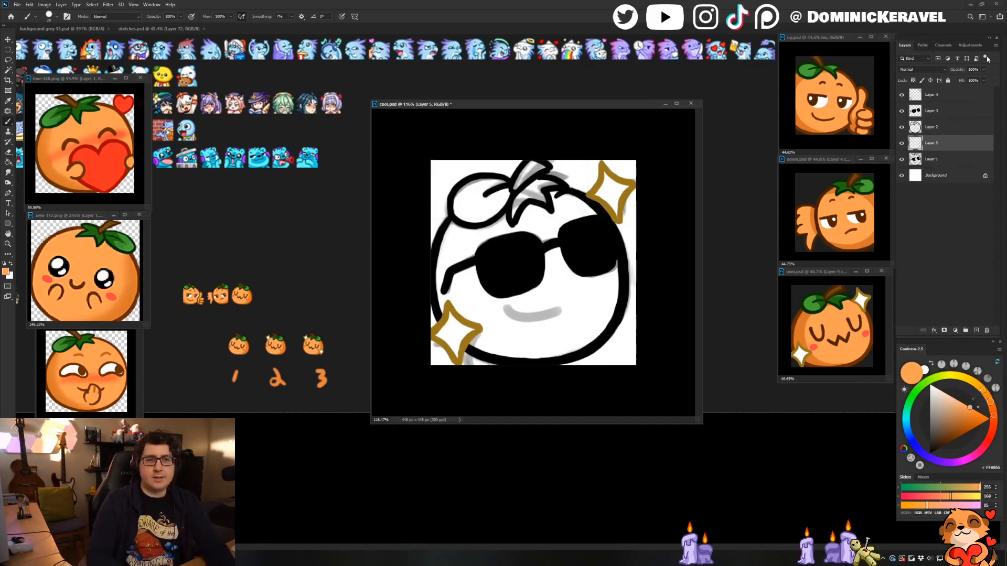
Paint the orange's whole body with flat light orange on Layer 5, beneath the line art.
key("v")
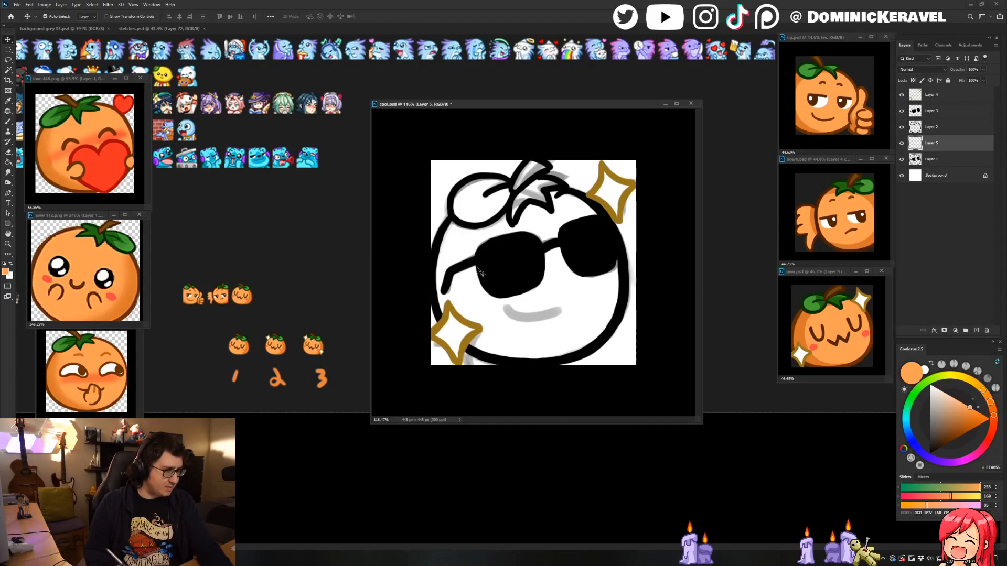
key("b")
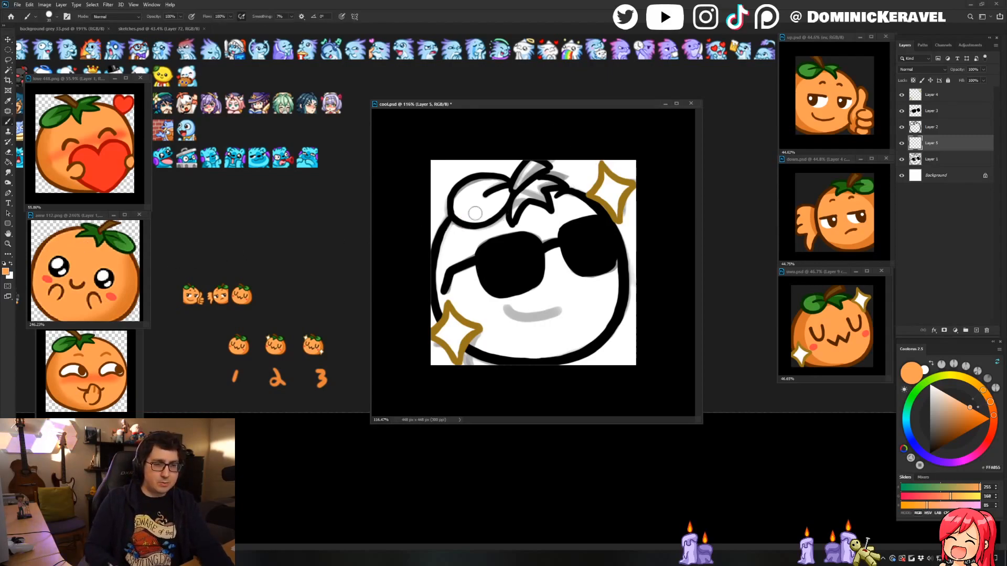
mouse_move(469, 225)
left_mouse_down()
mouse_move(455, 238)
mouse_move(444, 277)
mouse_move(456, 285)
mouse_move(454, 277)
mouse_move(453, 315)
mouse_move(479, 305)
mouse_move(473, 329)
mouse_move(454, 310)
mouse_move(493, 342)
left_mouse_up()
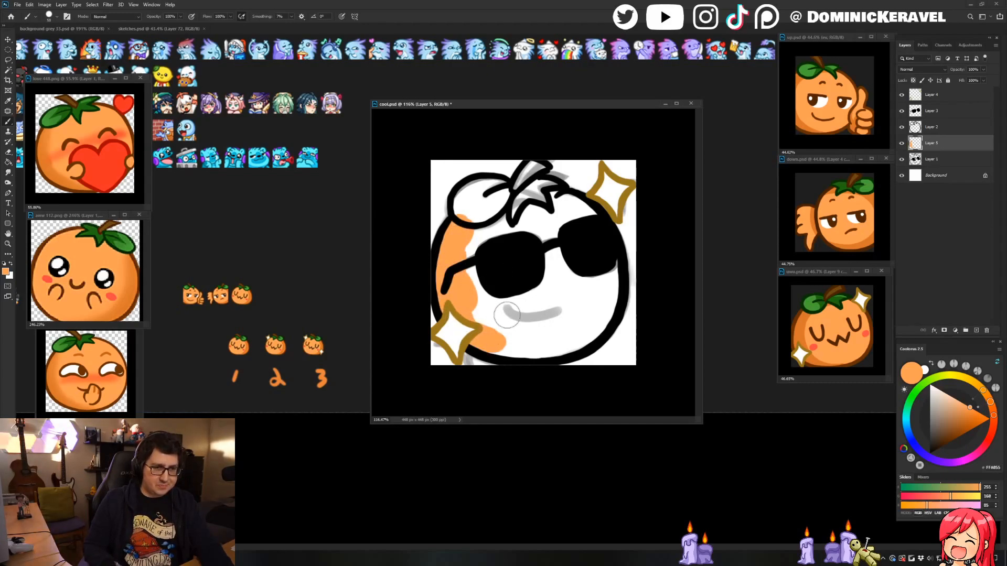
mouse_move(463, 244)
left_mouse_down()
mouse_move(559, 195)
mouse_move(582, 215)
mouse_move(561, 230)
mouse_move(552, 260)
left_mouse_up()
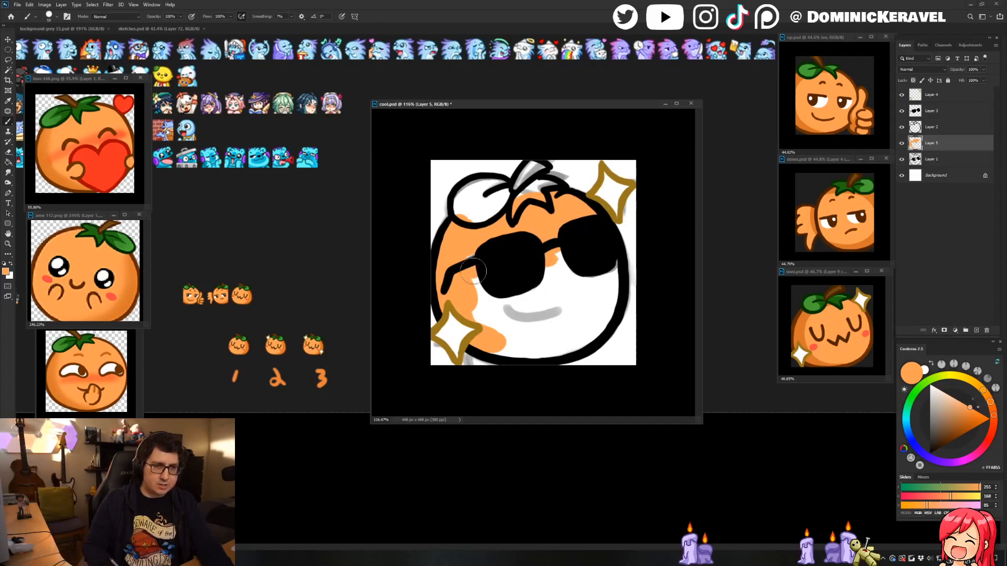
mouse_move(504, 283)
left_mouse_down()
mouse_move(569, 273)
mouse_move(585, 253)
mouse_move(612, 275)
mouse_move(596, 290)
mouse_move(501, 280)
mouse_move(469, 308)
mouse_move(491, 327)
mouse_move(556, 292)
mouse_move(556, 317)
mouse_move(588, 310)
mouse_move(610, 275)
mouse_move(603, 315)
mouse_move(613, 304)
mouse_move(593, 335)
mouse_move(487, 347)
mouse_move(590, 322)
mouse_move(532, 346)
left_mouse_up()
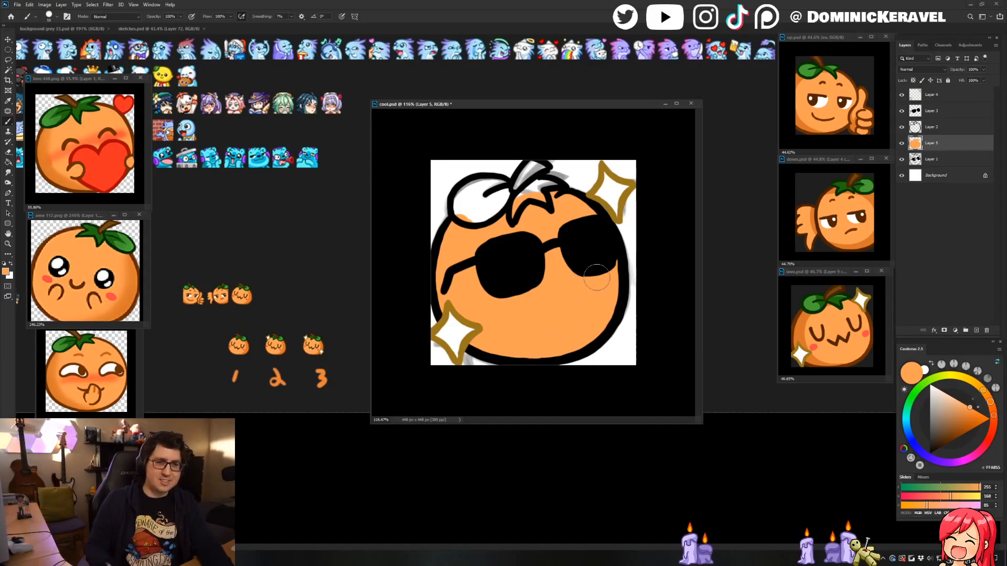
Lasso the smile on sketch Layer 1, hide the rest of the sketch, and paste the smile on a new layer above the body line art.
left_click(901, 143)
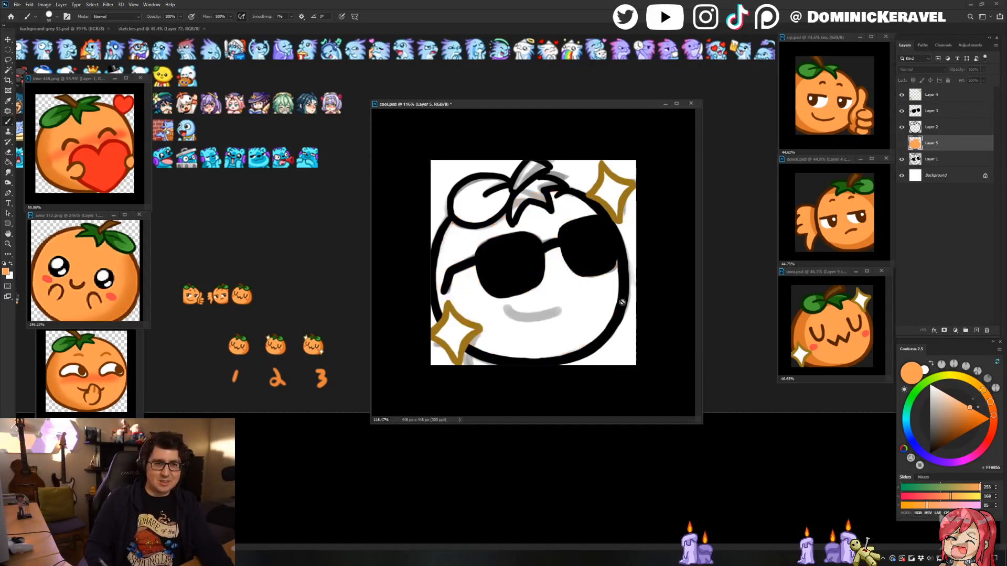
left_click(933, 158)
key("l")
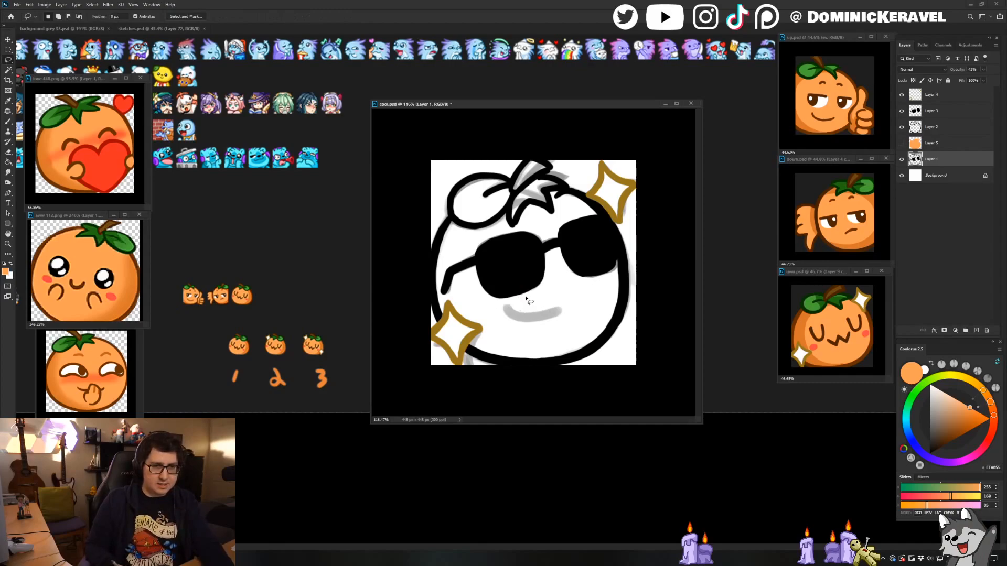
mouse_move(525, 294)
left_mouse_down()
mouse_move(543, 335)
mouse_move(555, 286)
left_mouse_up()
key("ctrl+d")
left_click(902, 159)
left_click(902, 143)
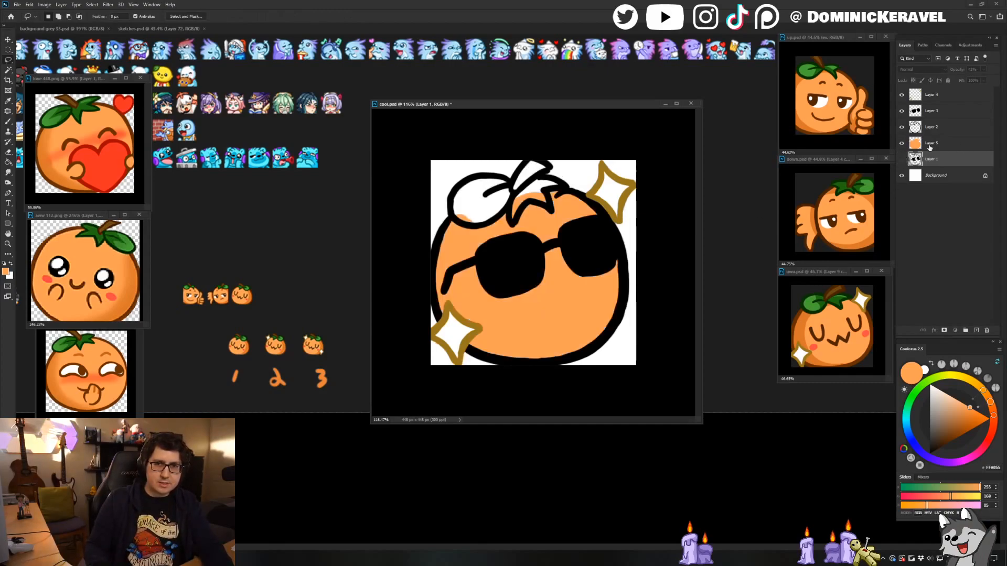
left_click(937, 144)
left_click(942, 130)
key("ctrl+v")
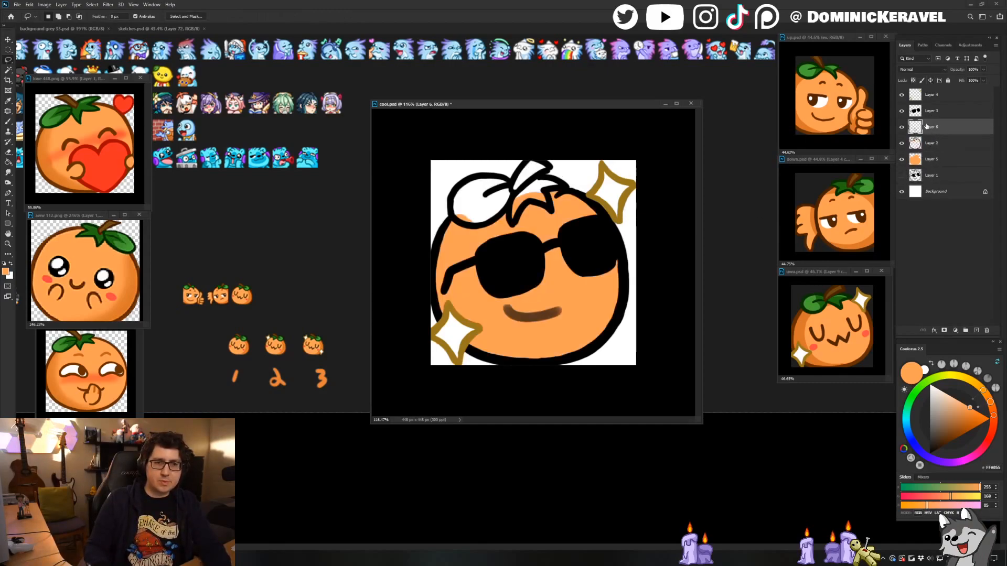
Ink the smile in black over its faded sketch on Layer 6, undoing and redrawing unsatisfactory strokes.
key("b")
key("d")
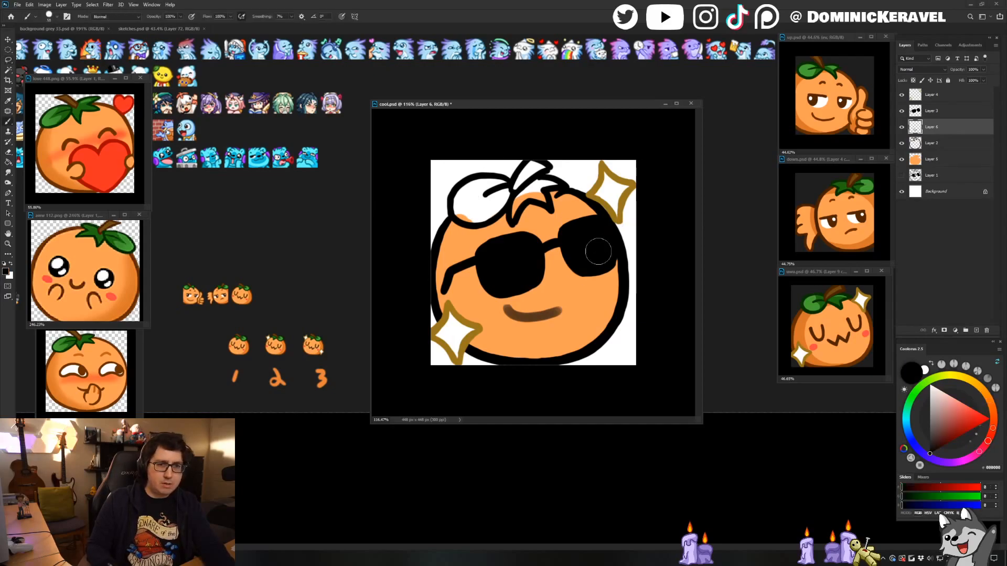
left_click_drag(530, 305, 525, 305)
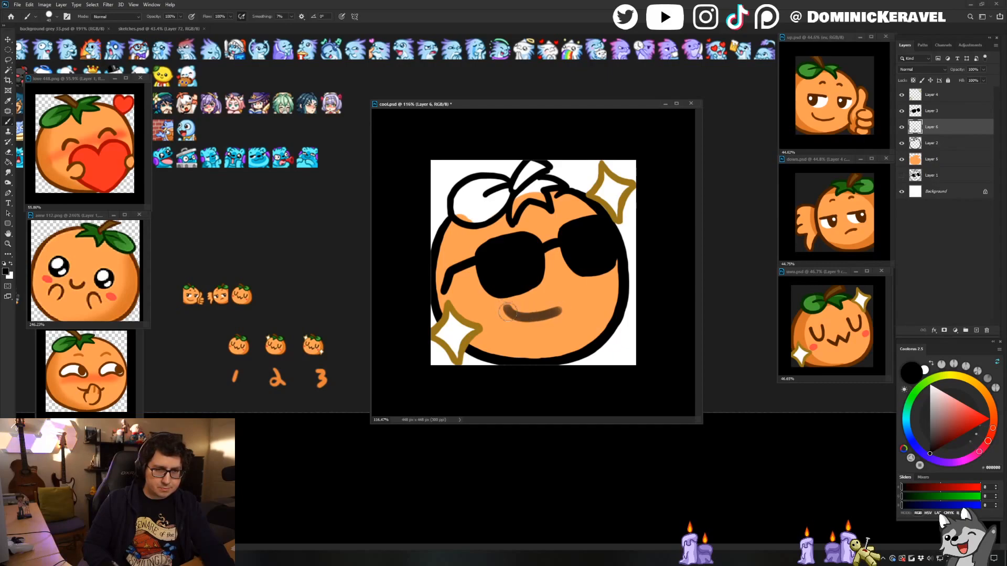
mouse_move(509, 312)
left_mouse_down()
mouse_move(540, 315)
mouse_move(507, 311)
mouse_move(546, 313)
mouse_move(519, 316)
mouse_move(555, 312)
left_mouse_up()
key("ctrl+z")
key("ctrl+z")
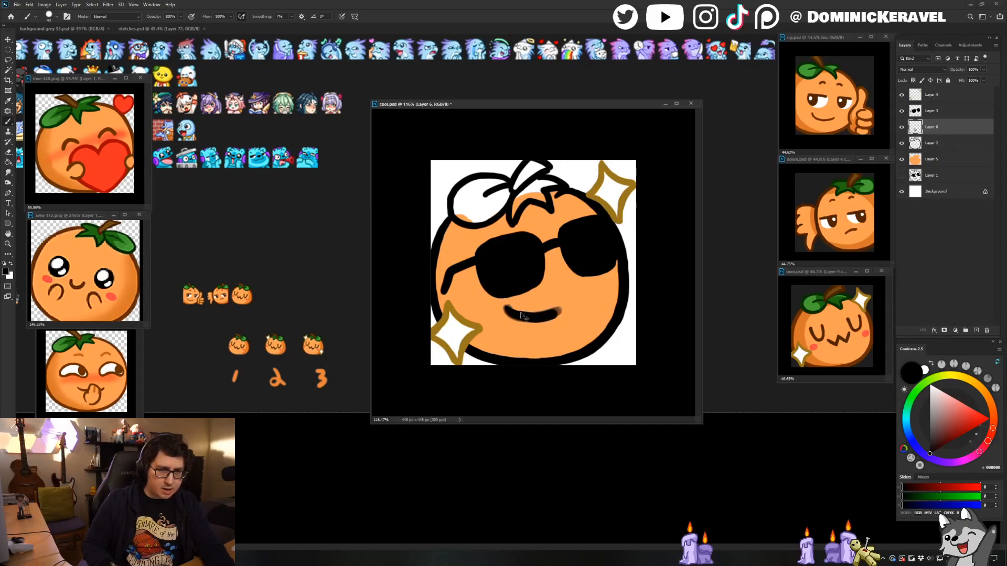
key("ctrl+z")
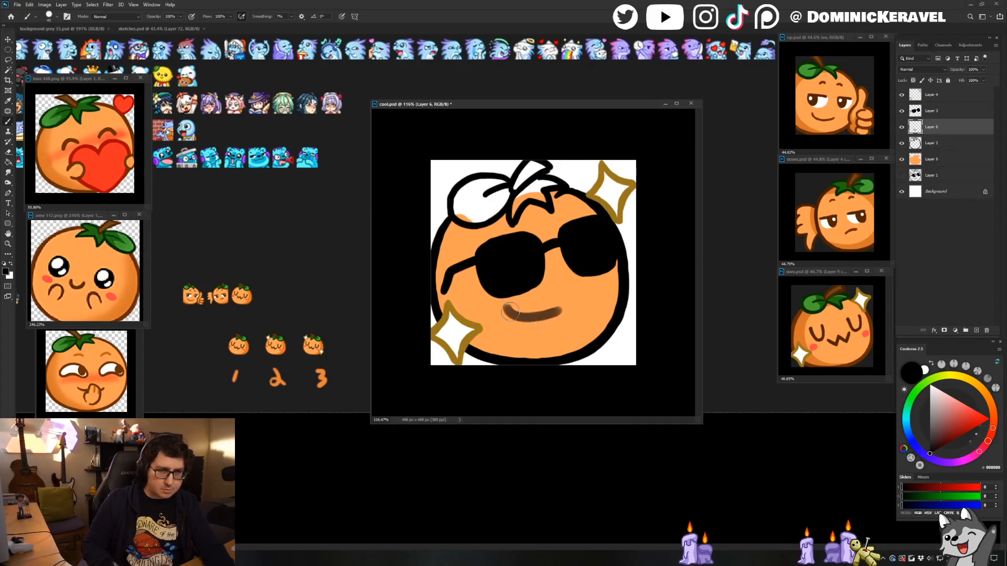
left_click_drag(508, 309, 561, 309)
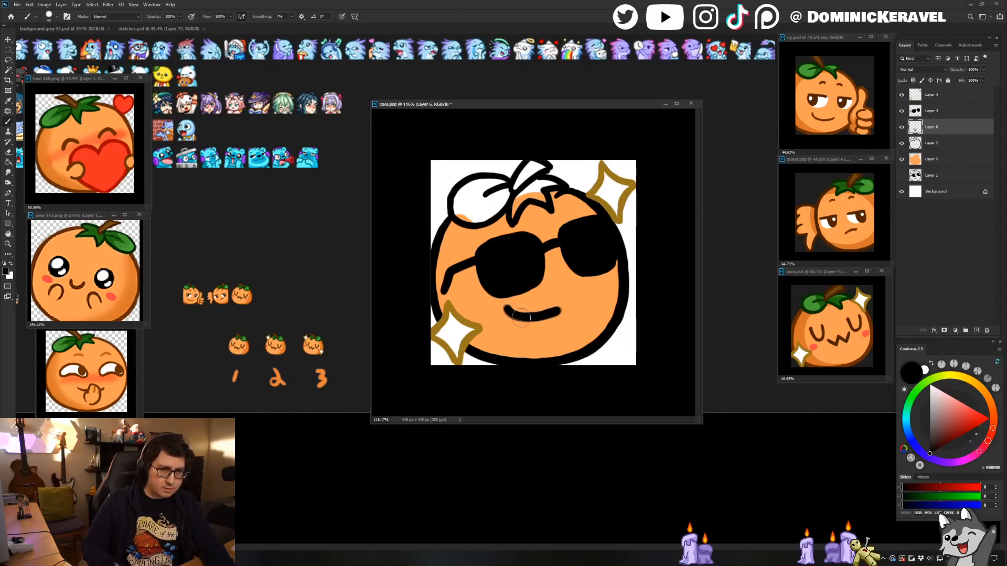
Sample the leaf green from the wide-eyed orange reference emote and make the body line art on Layer 2 active.
key("v")
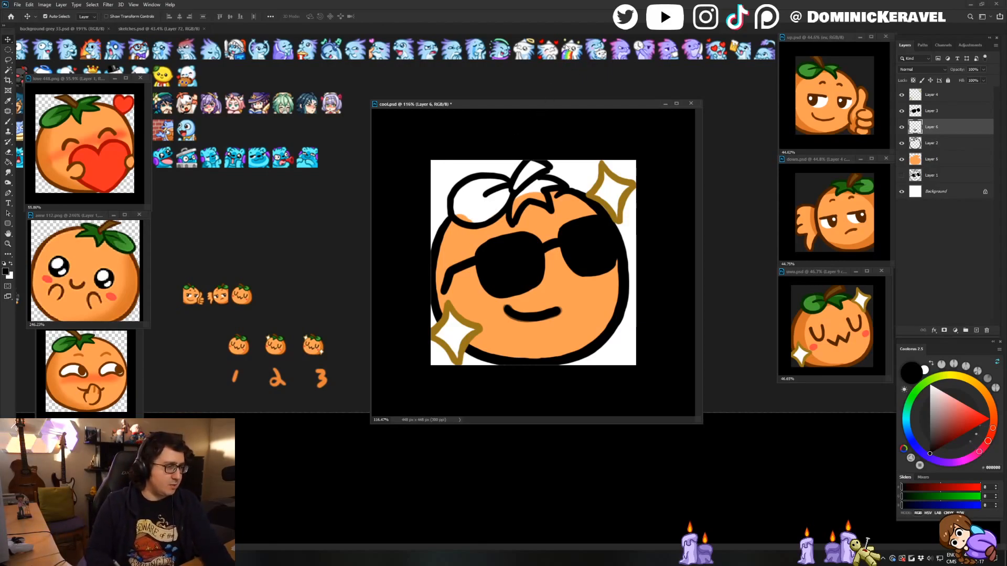
key("e")
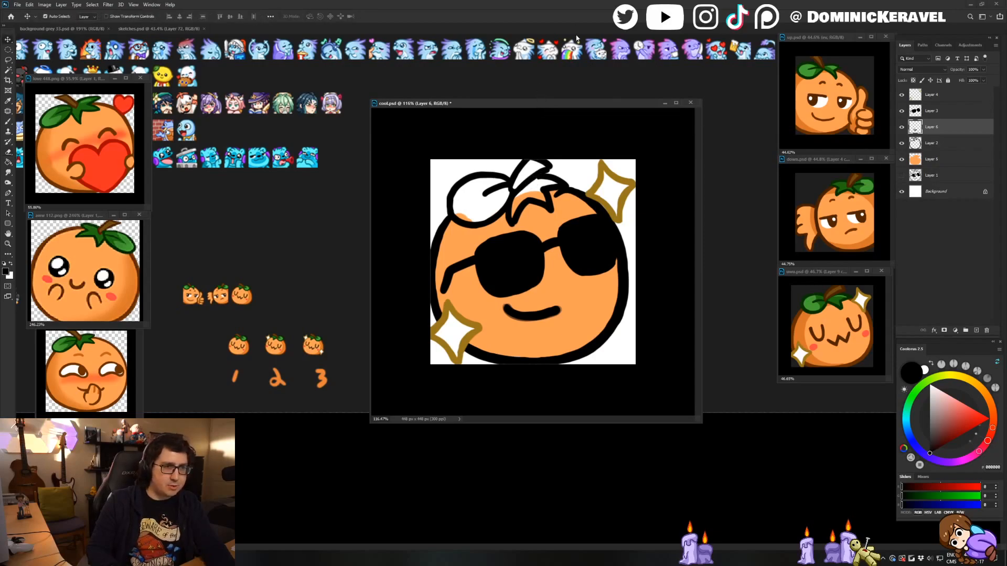
key("b")
left_click(130, 245, "alt")
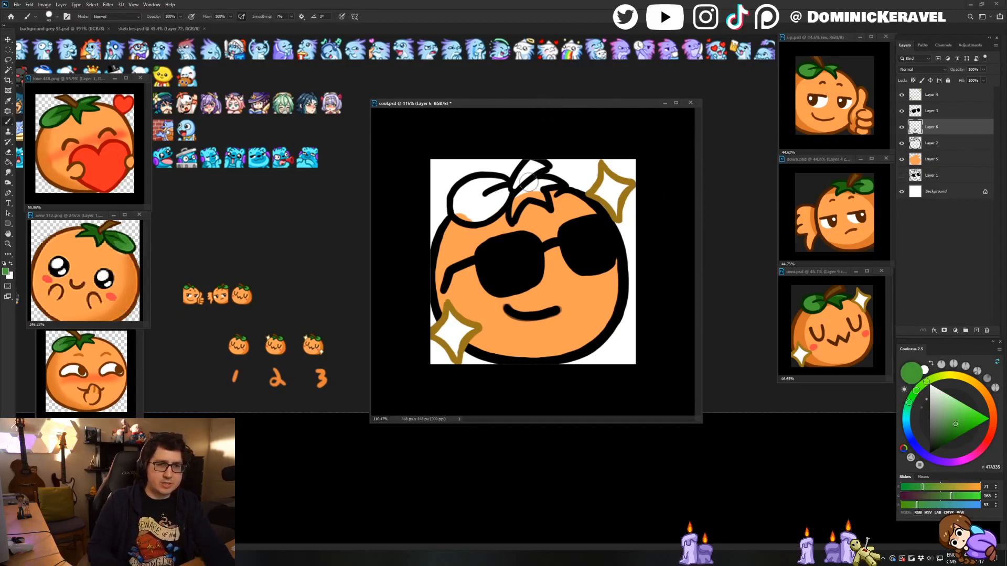
left_click(936, 145)
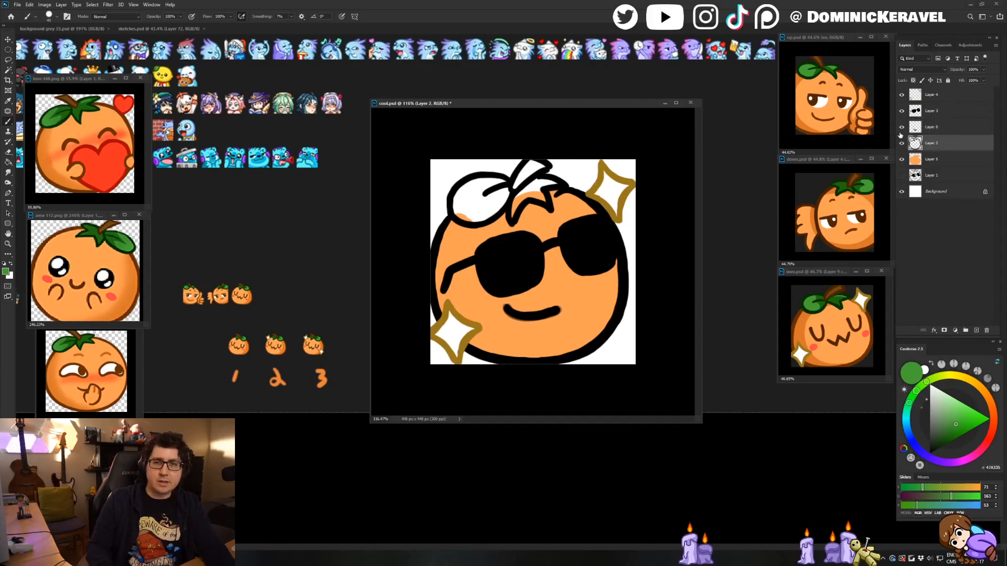
key("alt+bracketright")
left_click(937, 144)
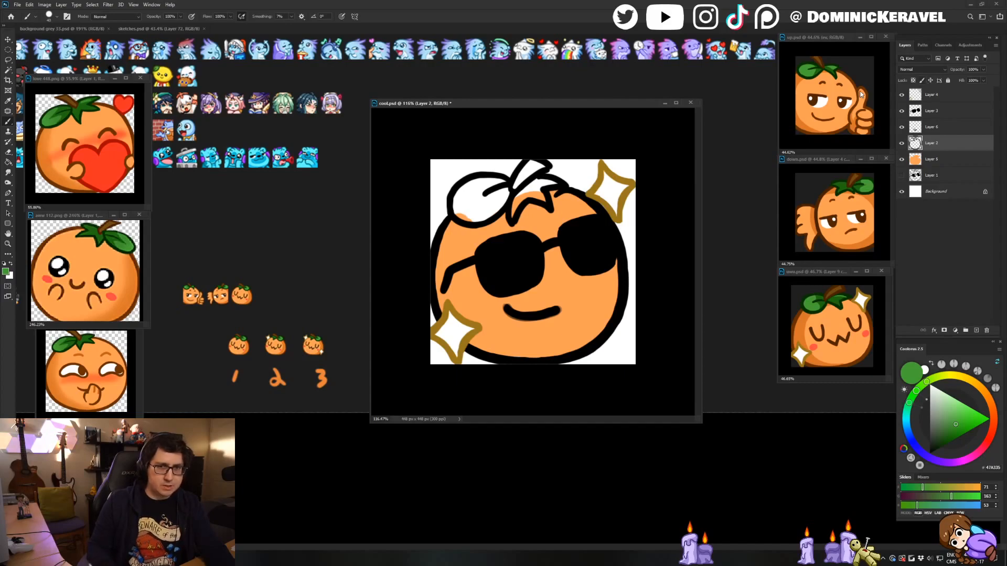
Make Layer 5 active, paint the leaves with the flat green, and sample the darker leaf green from the wide-eyed orange reference.
key("v")
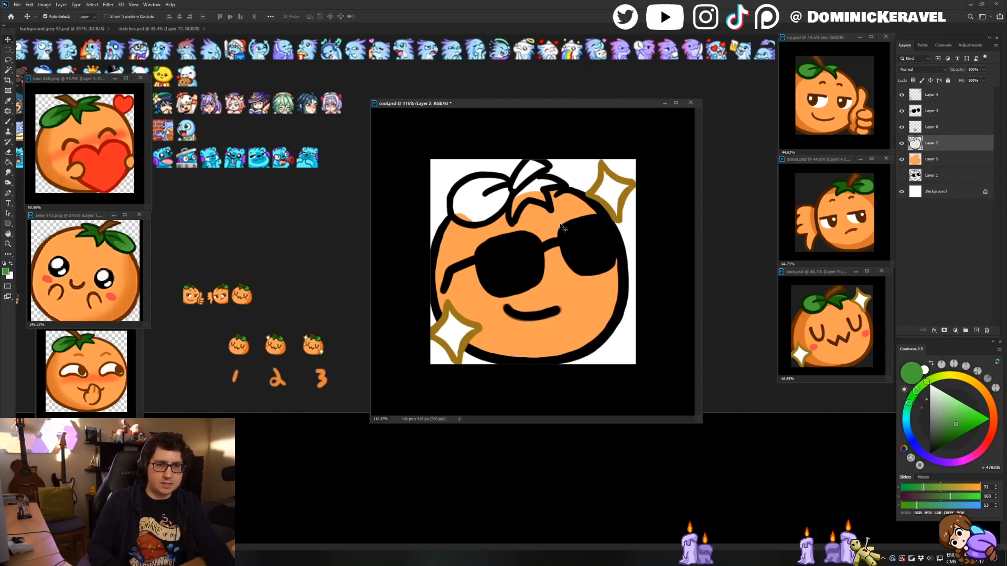
left_click(560, 225)
key("b")
mouse_move(479, 191)
left_mouse_down()
mouse_move(499, 199)
mouse_move(505, 175)
mouse_move(499, 193)
mouse_move(472, 186)
mouse_move(459, 205)
mouse_move(496, 203)
mouse_move(479, 214)
mouse_move(466, 212)
mouse_move(526, 184)
mouse_move(541, 197)
mouse_move(515, 208)
left_mouse_up()
right_click(502, 192, "alt")
left_click(91, 234, "alt")
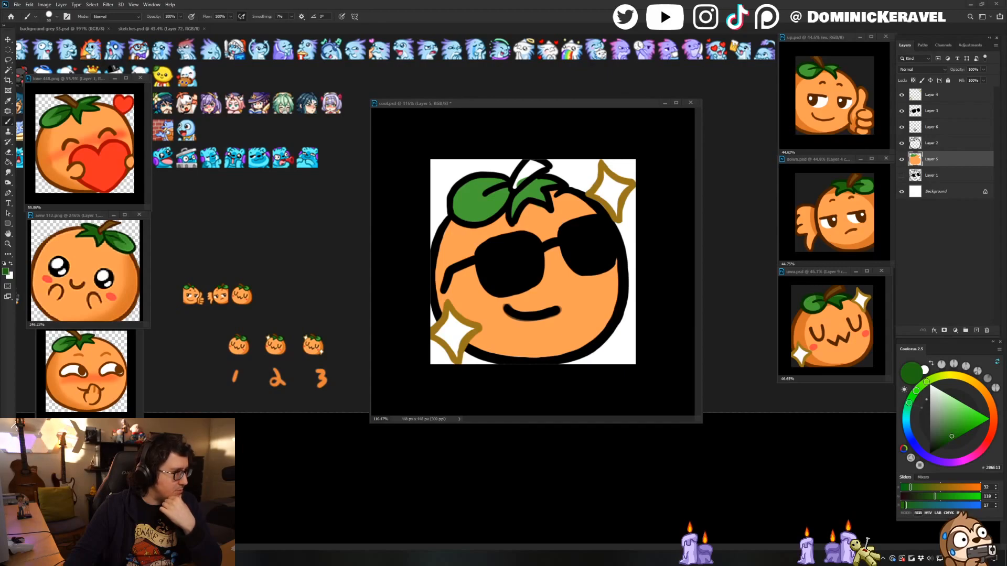
Bring the browser into view and look over the channel emotes on the Loserfruit Twitch page.
left_click_drag(0, 210, 134, 127)
mouse_move(531, 306)
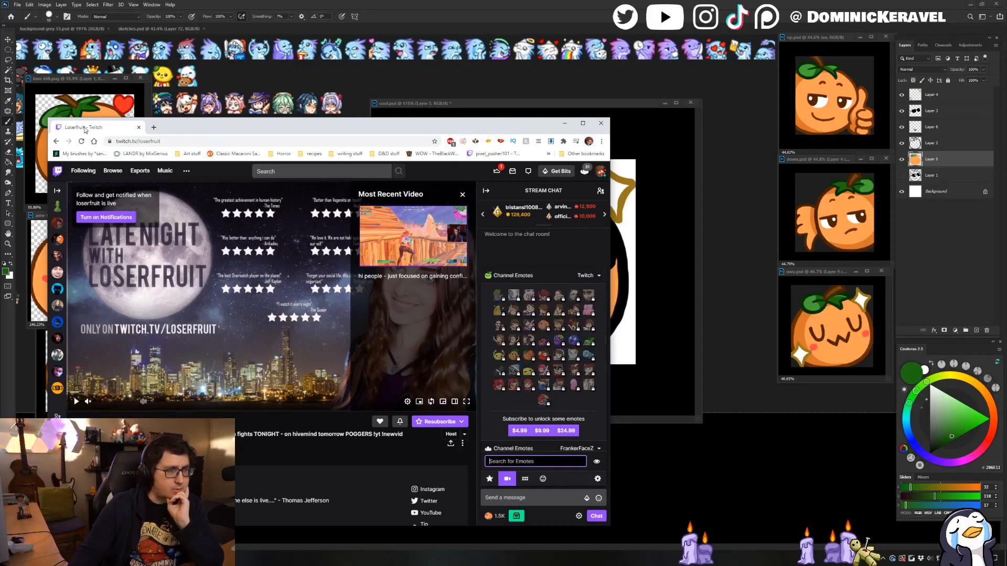
left_click_drag(84, 128, 0, 399)
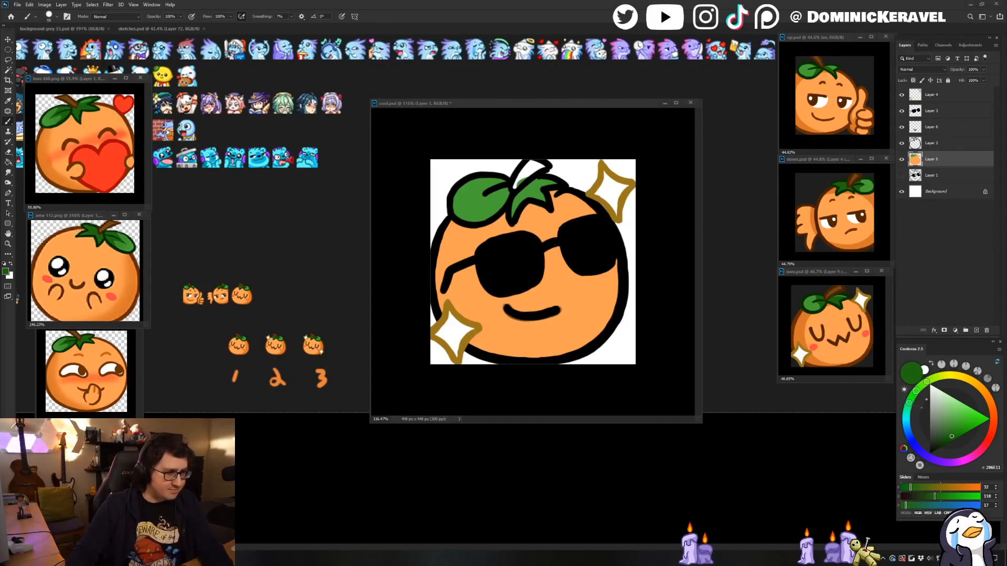
left_click_drag(528, 104, 527, 104)
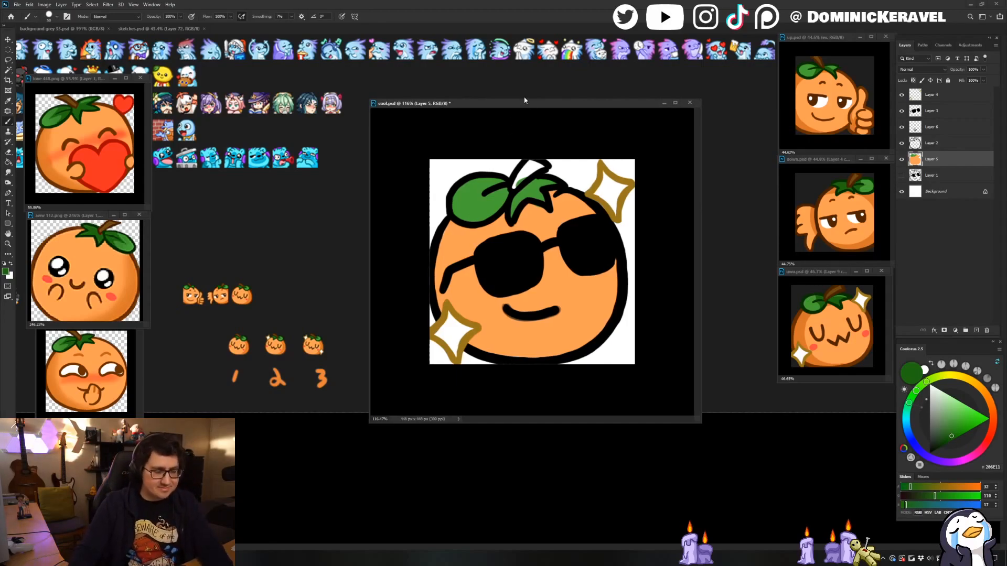
Sample the stem brown from the blushing orange reference and paint the stem flat on Layer 5.
left_click(73, 333, "alt")
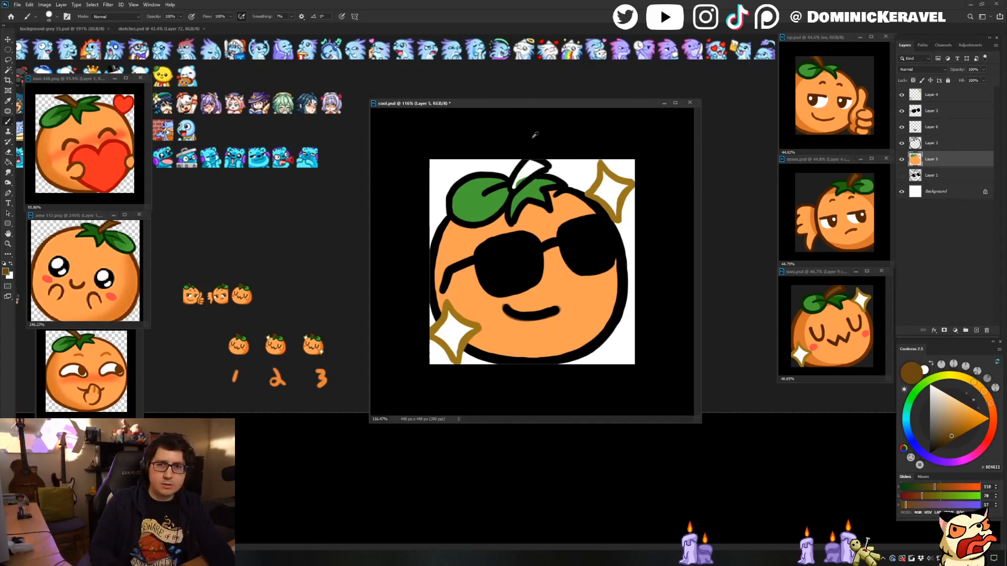
left_click_drag(540, 165, 520, 184)
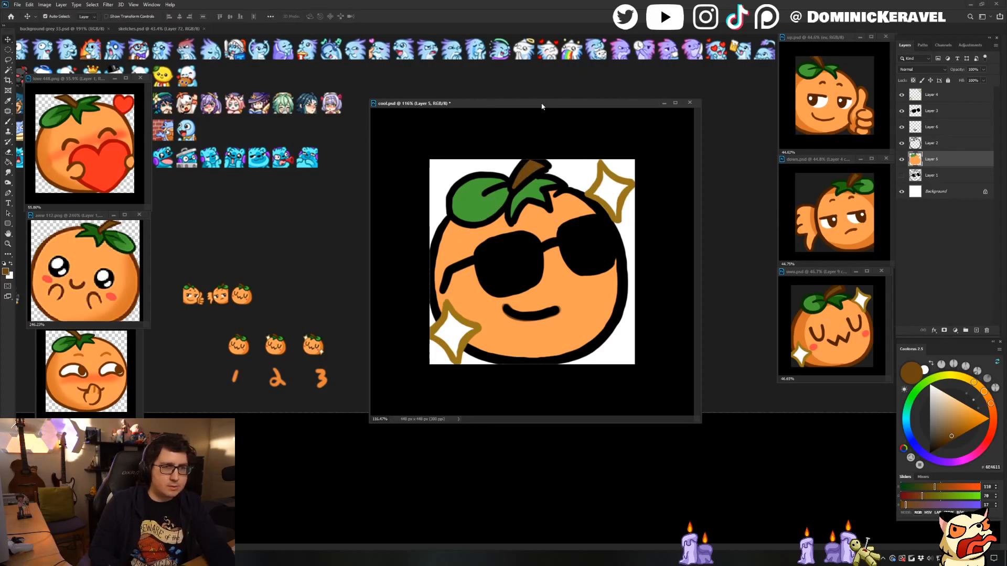
key("v")
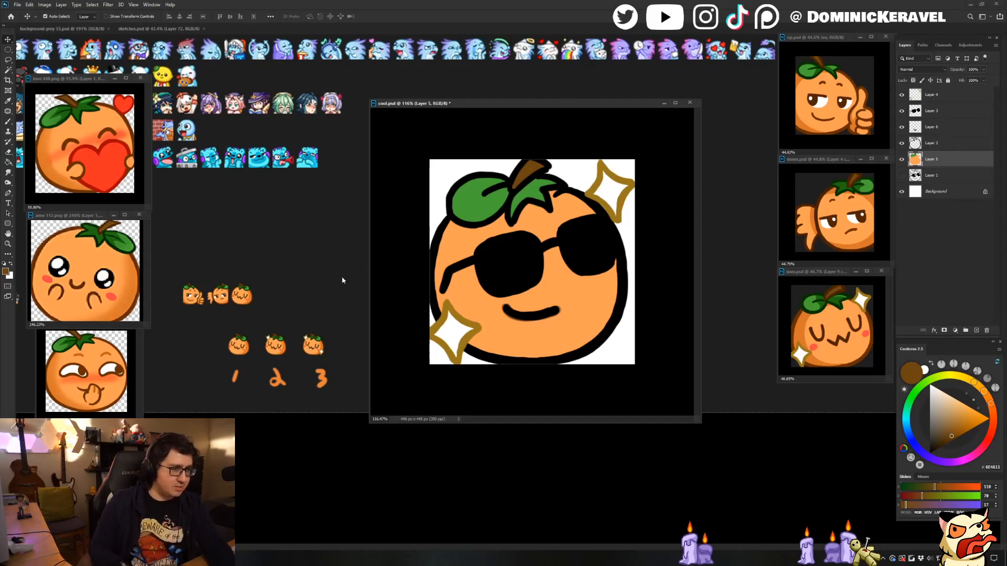
Sample the darker orange from the sparkle orange reference, select the body fill, and paint a shadow along its left and bottom edges.
key("b")
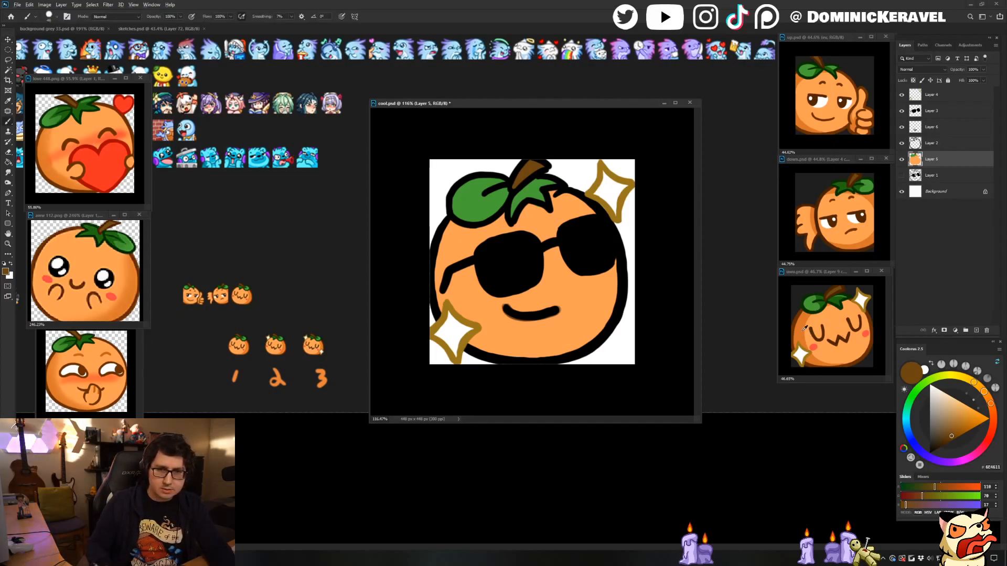
left_click(806, 328, "alt")
key("v")
key("w")
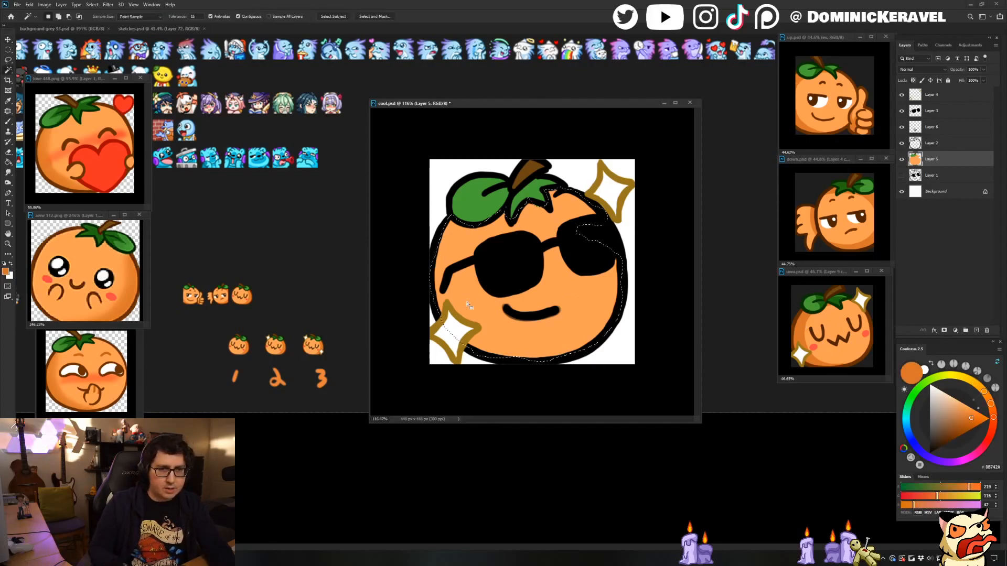
left_click(461, 281)
key("b")
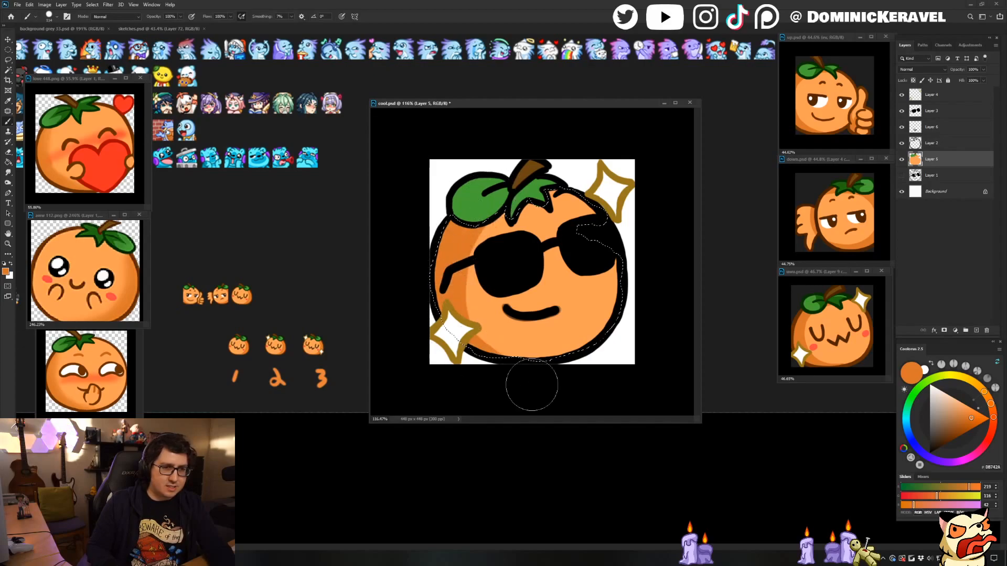
mouse_move(440, 236)
left_mouse_down()
mouse_move(423, 284)
mouse_move(572, 359)
left_mouse_up()
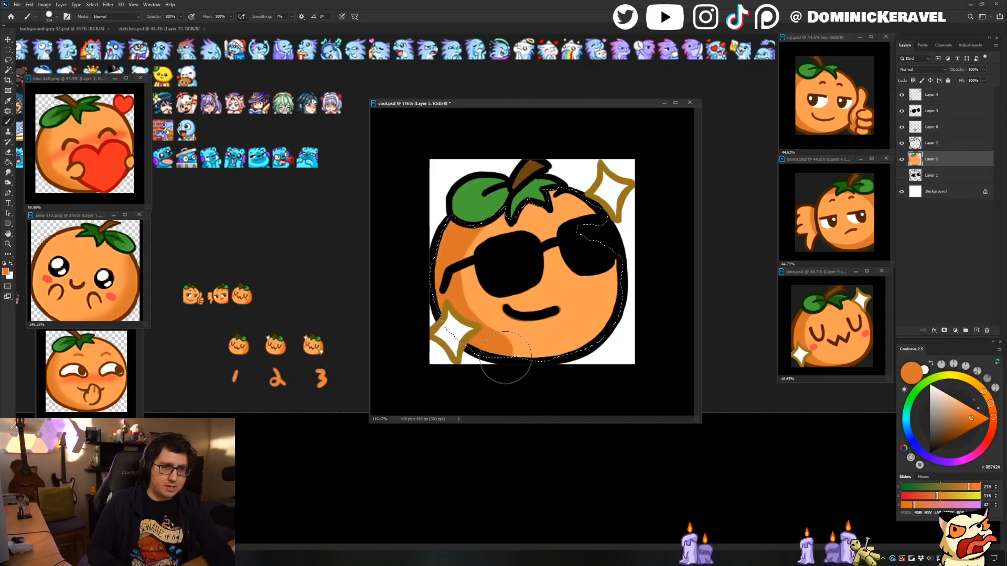
Refine the body shadow's inner edge near the leaves and left cheek with sampled light and dark orange.
left_click(536, 208, "alt")
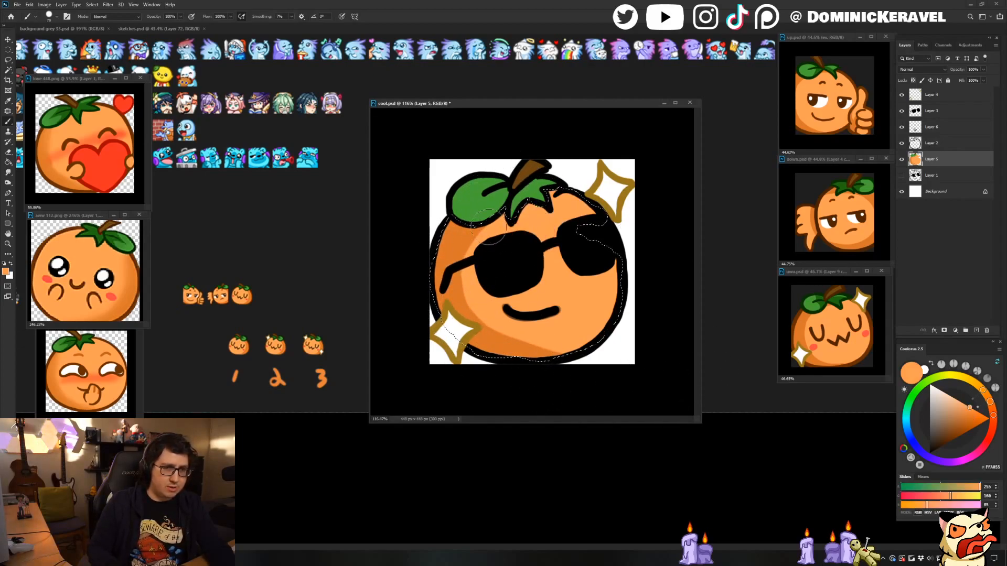
left_click_drag(488, 222, 479, 237)
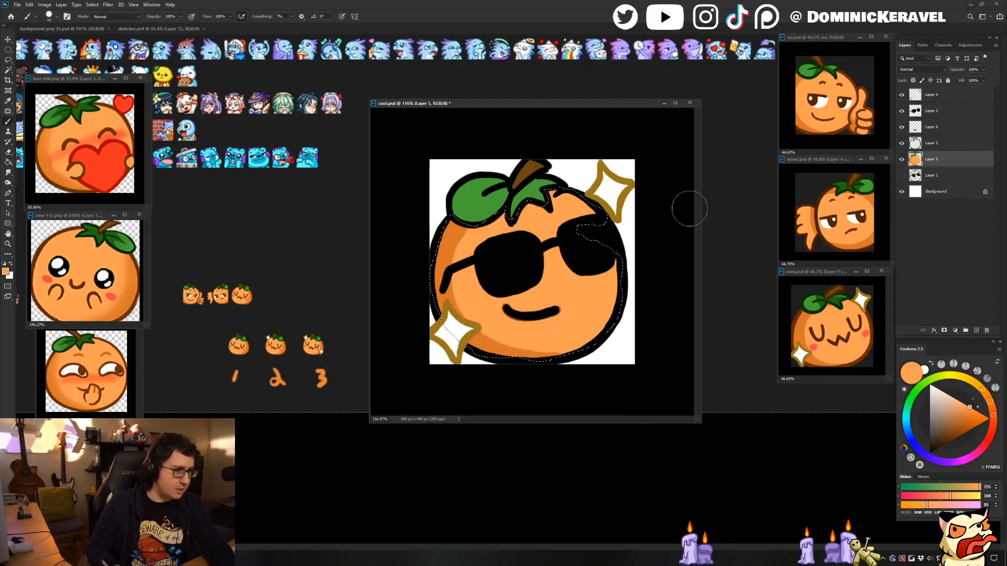
key("v")
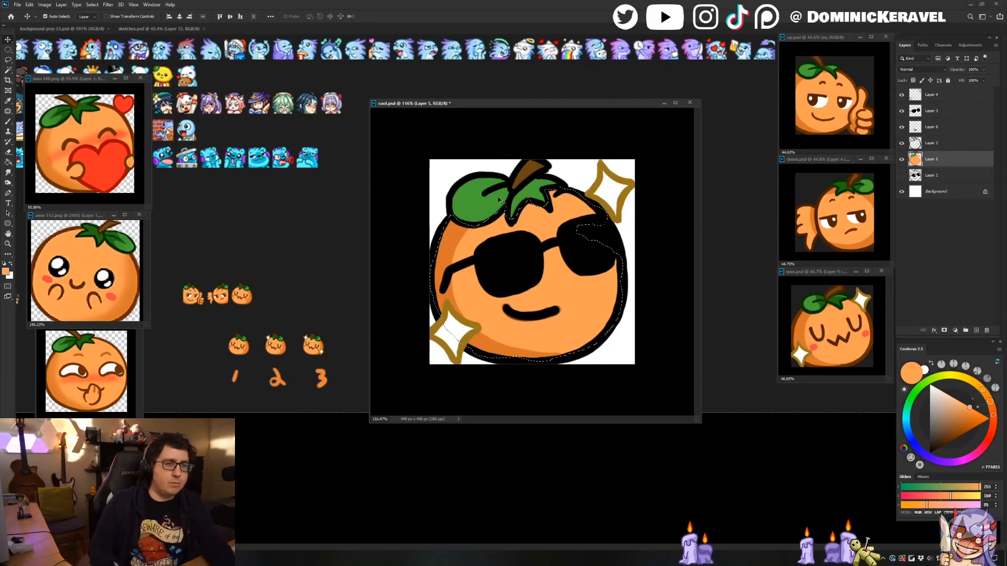
key("b")
left_click(458, 240, "alt")
left_click_drag(459, 239, 451, 239)
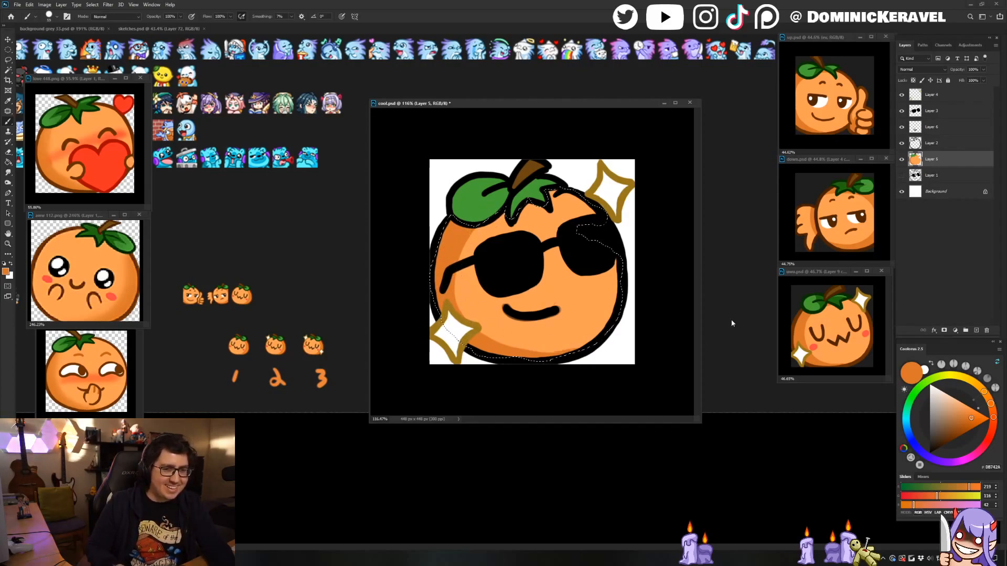
key("v")
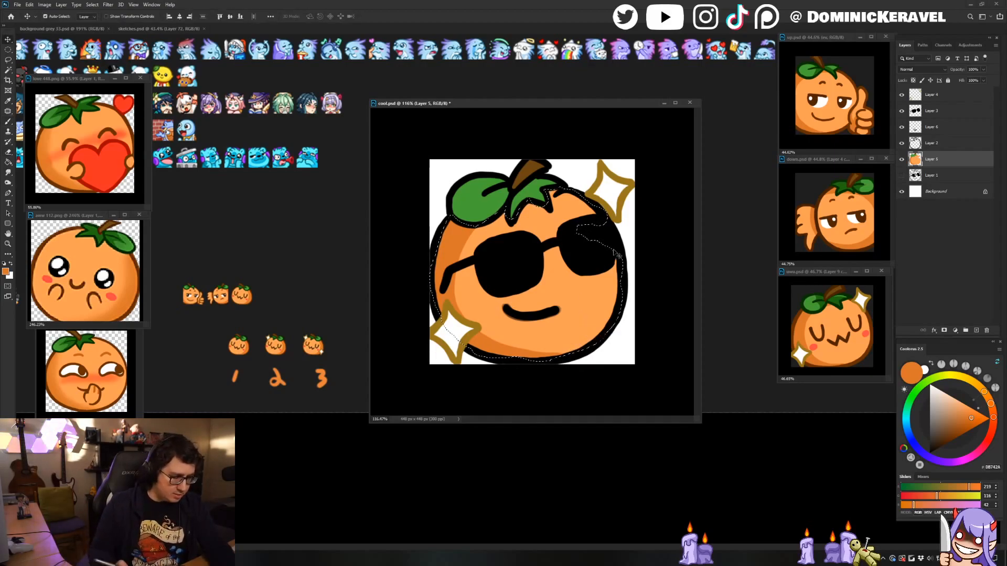
key("b")
left_click(483, 227, "alt")
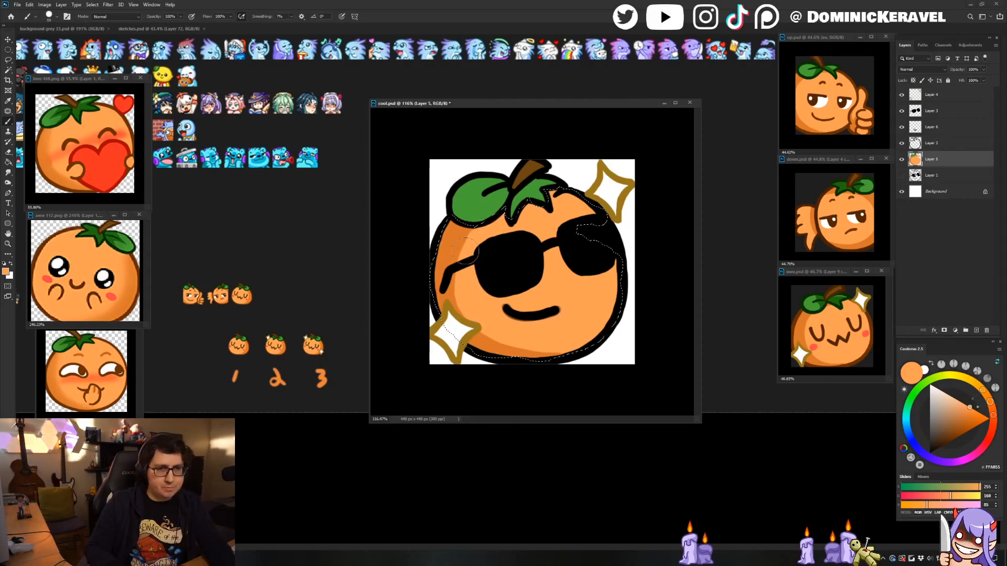
mouse_move(466, 250)
left_mouse_down()
mouse_move(480, 232)
mouse_move(475, 315)
left_mouse_up()
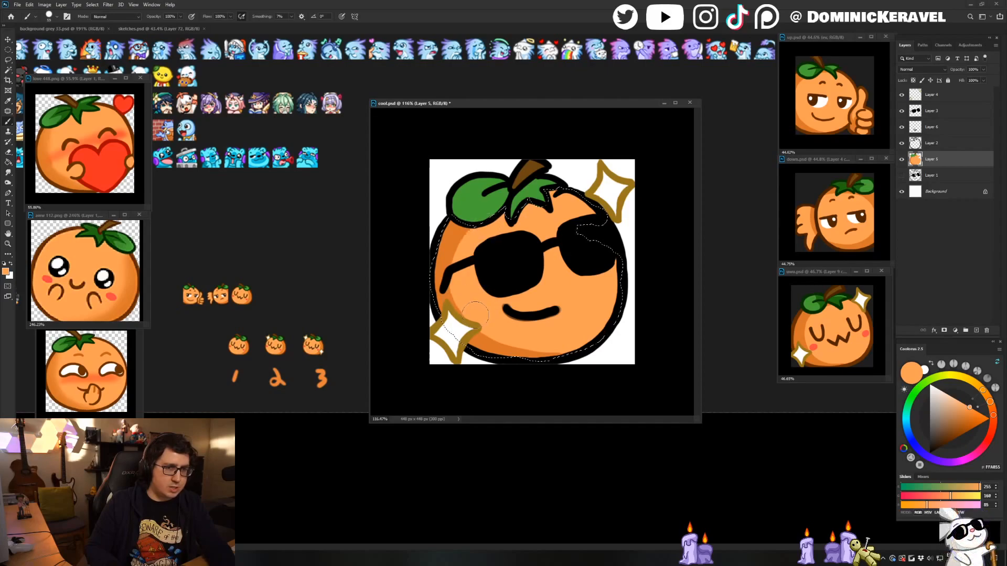
key("Delete")
key("ctrl+d")
key("ctrl+z")
key("ctrl+z")
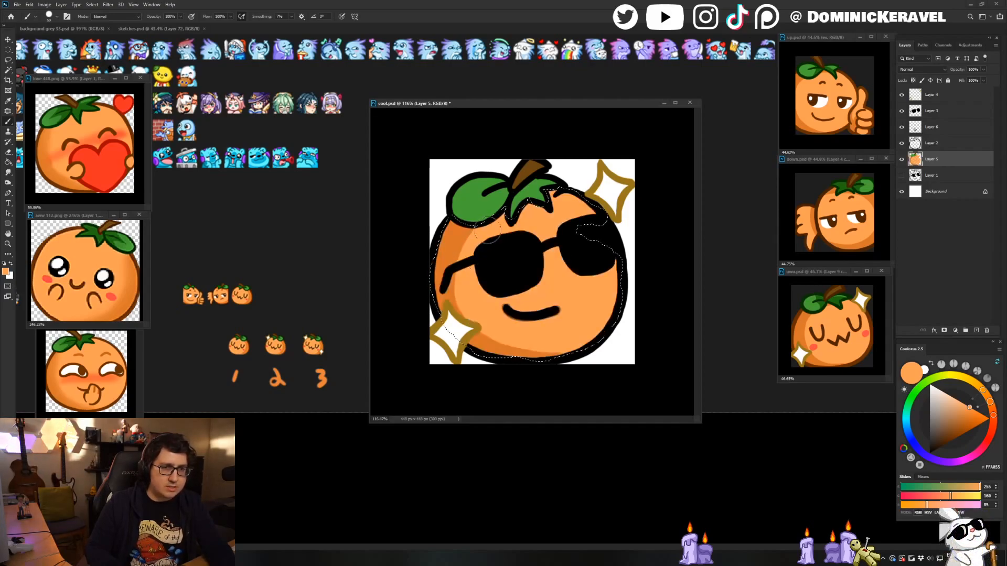
Touch up the shadow's upper-left and bottom edges with sampled dark and light orange, and deselect the body.
key("v")
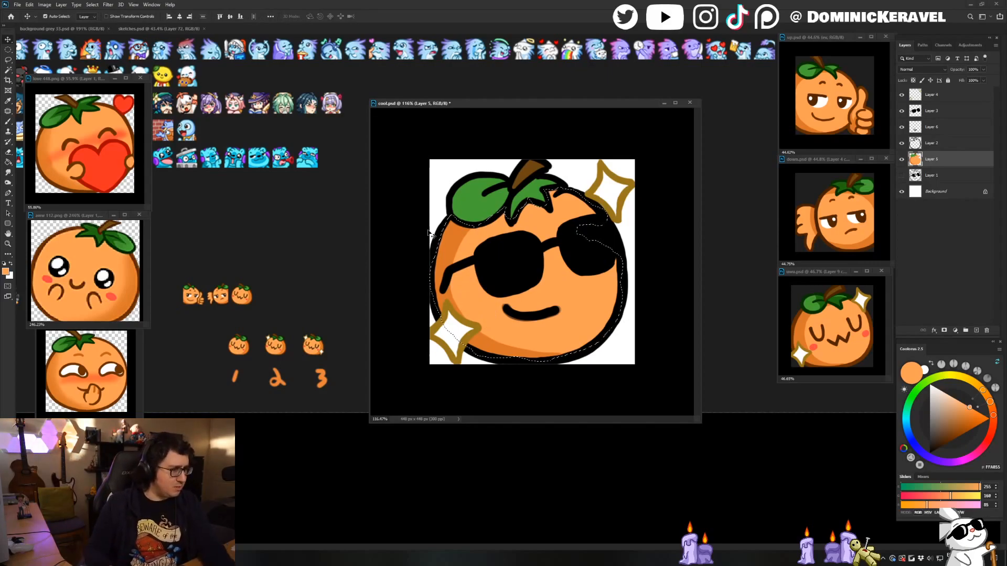
key("b")
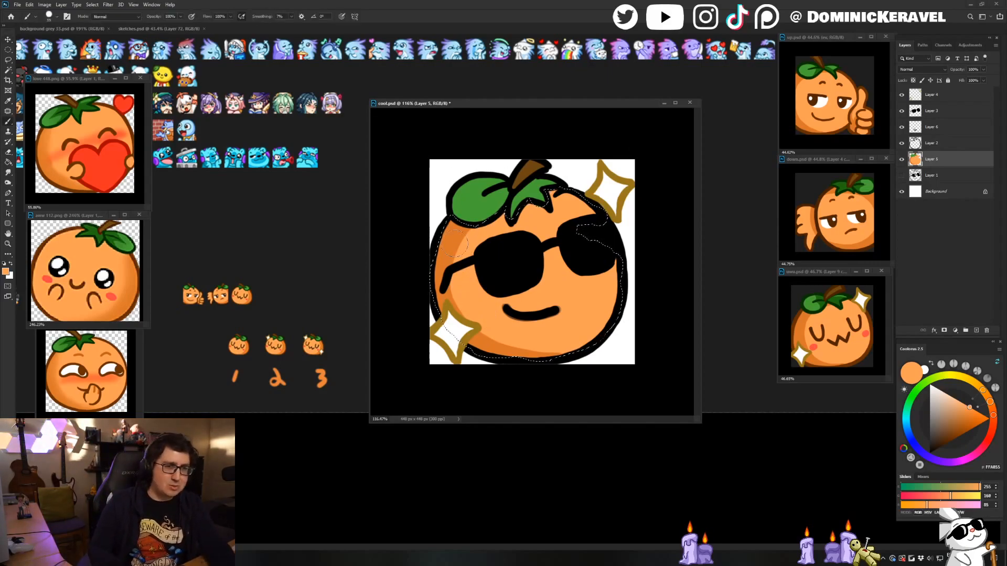
left_click(454, 242, "alt")
left_click_drag(455, 242, 426, 267)
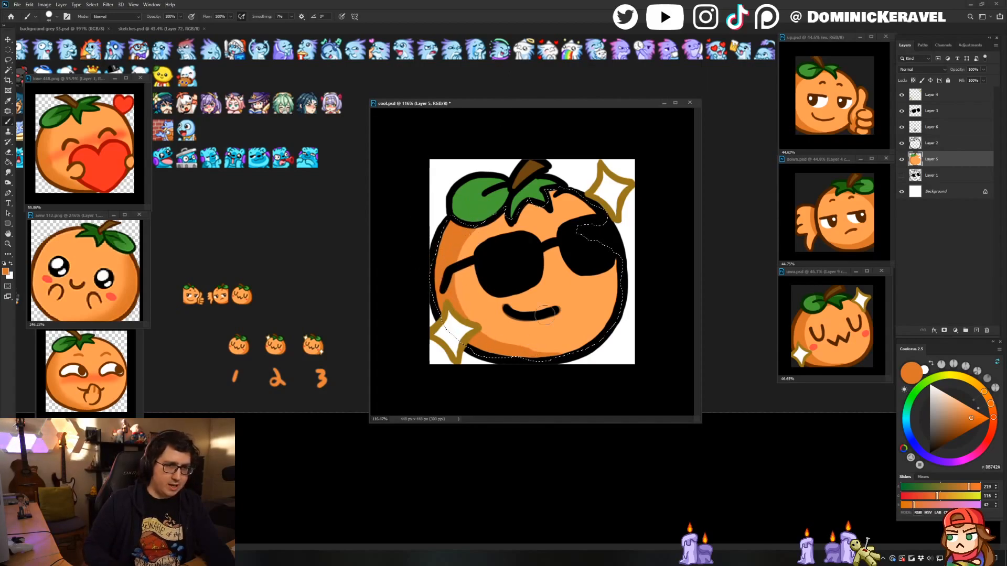
left_click(500, 332, "alt")
left_click_drag(492, 336, 556, 352)
key("e")
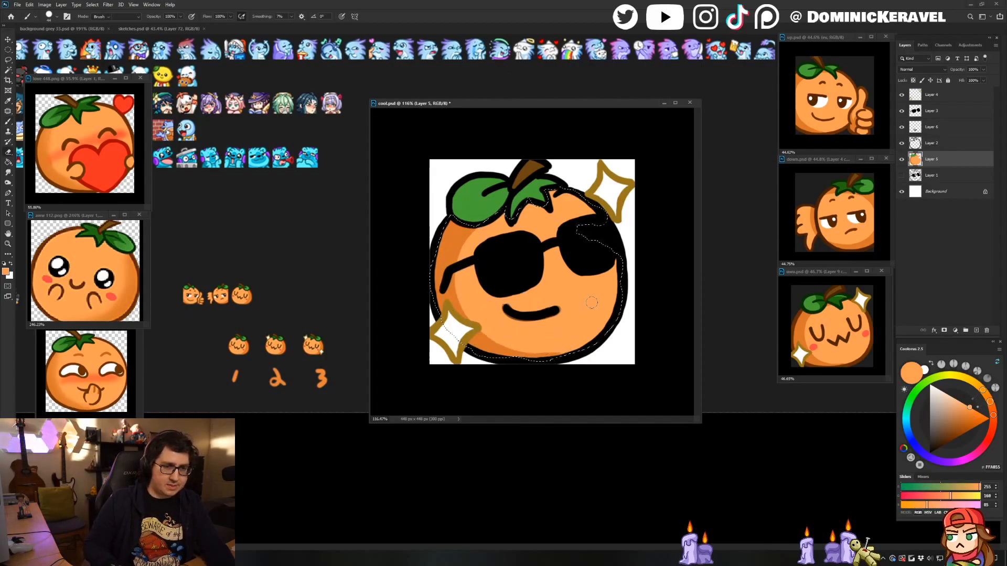
key("ctrl+d")
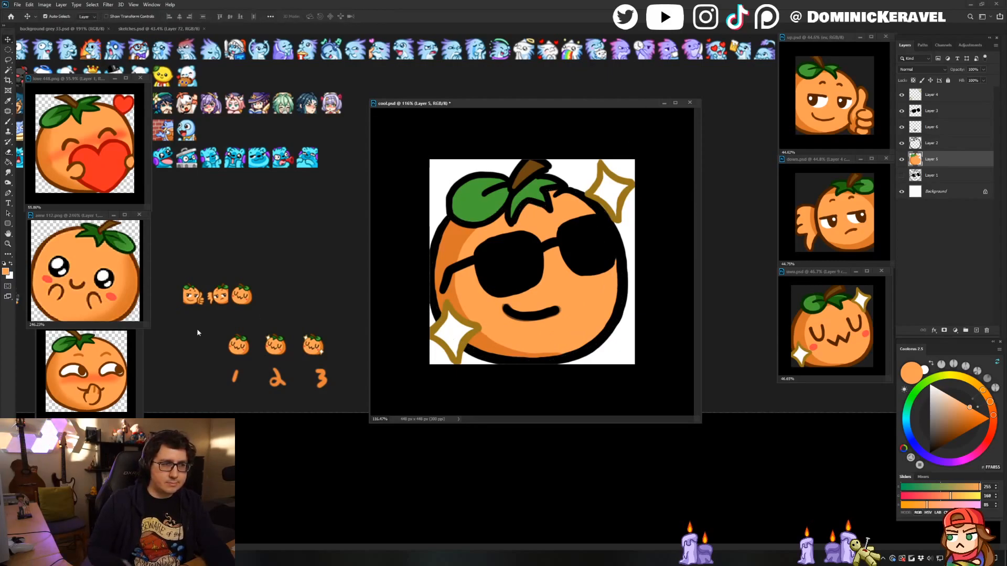
Sample the dark brown outline color from the heart-holding orange reference.
left_click(63, 203)
scroll(47, 131, "up", 4)
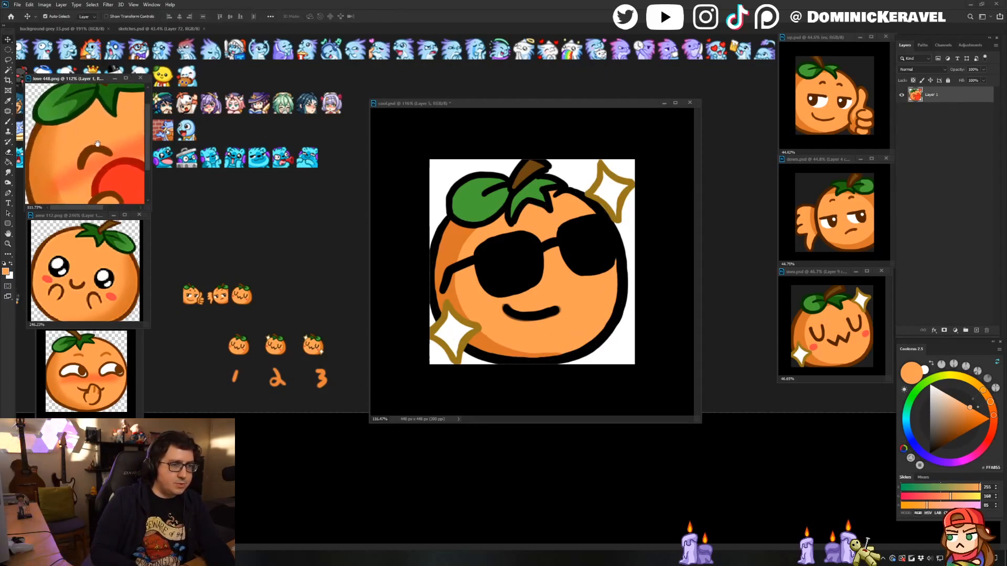
key("b")
left_click(34, 131, "alt")
scroll(77, 150, "down", 5)
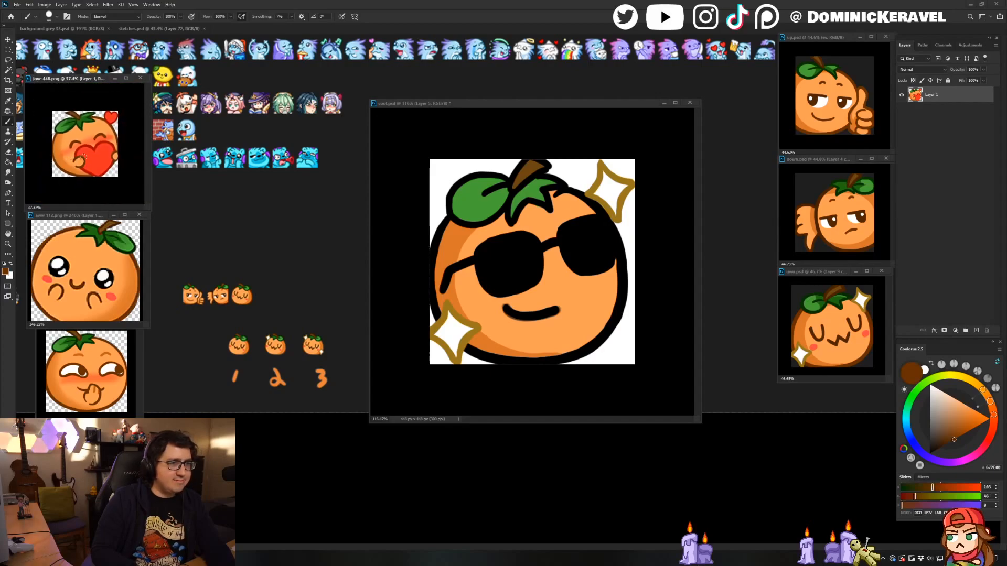
key("v")
scroll(76, 150, "up", 2)
Lock the transparent pixels of Layer 2 in cool.psd and fill its line art with the sampled dark brown.
left_click(576, 206)
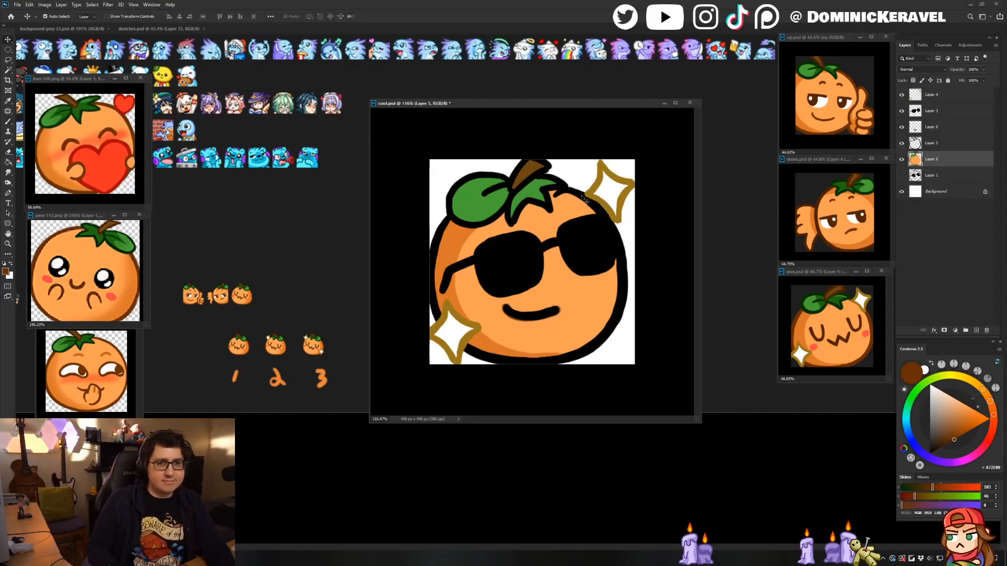
left_click(942, 144)
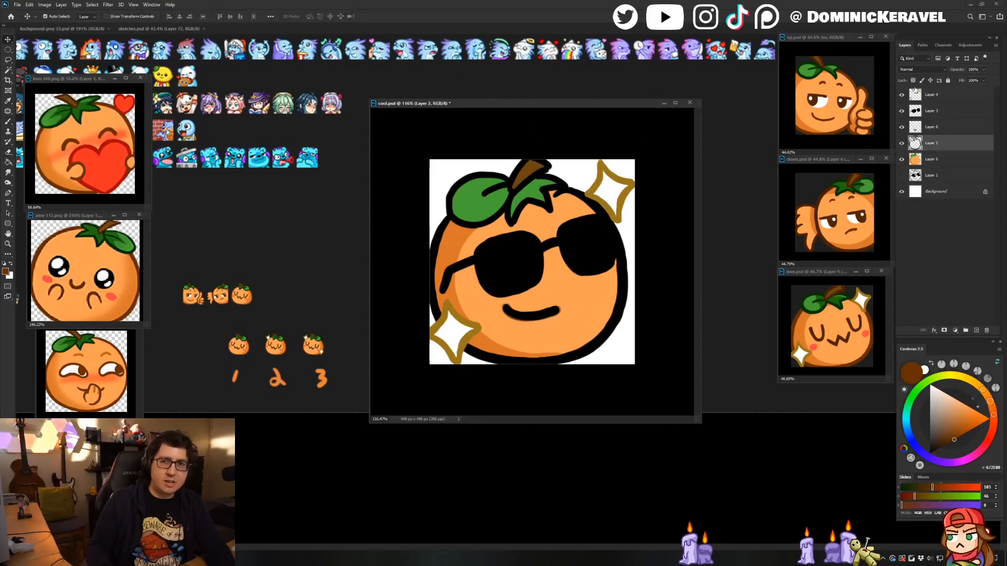
key("alt+BackSpace")
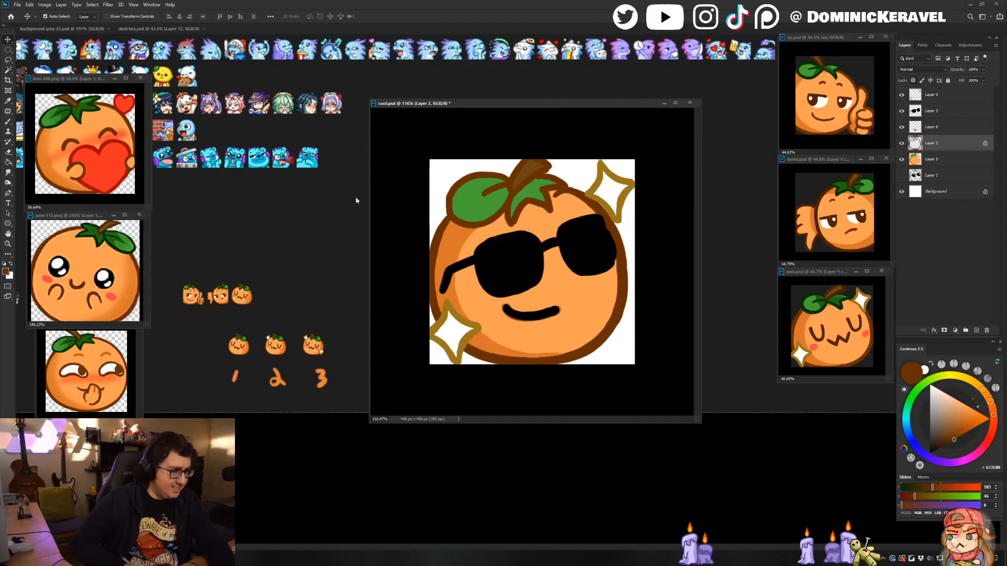
Sample the dark green leaf outline from the heart-holding orange reference and return to Layer 2 of cool.psd.
left_click_drag(461, 107, 459, 108)
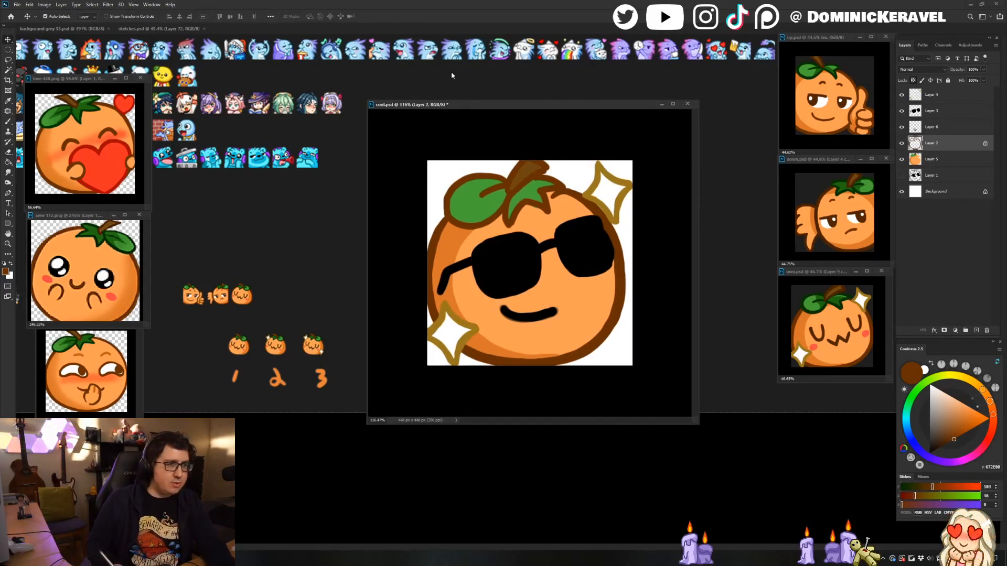
left_click(67, 126)
scroll(71, 122, "up", 4)
key("b")
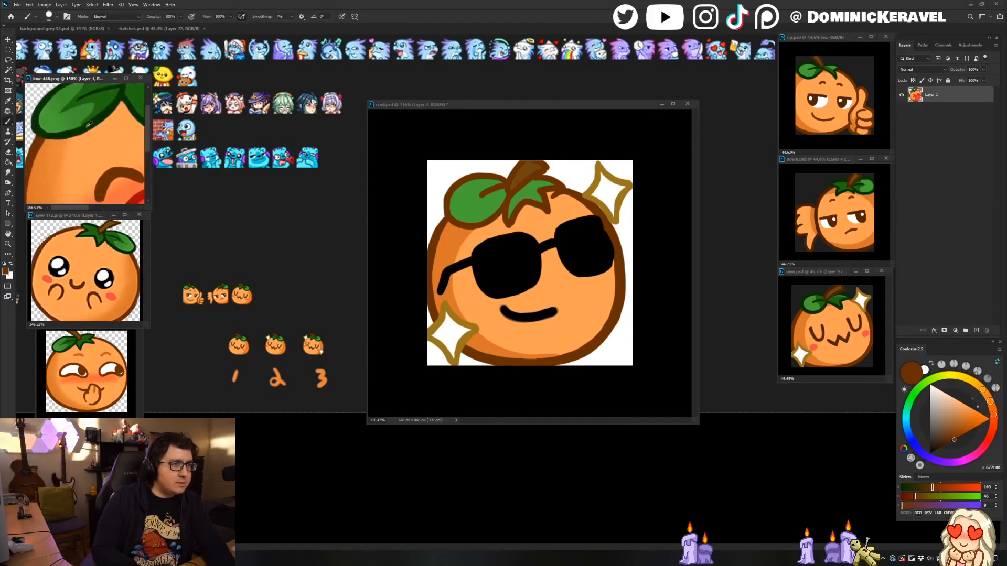
left_click(89, 126, "alt")
scroll(124, 130, "down", 5)
key("v")
left_click(567, 172)
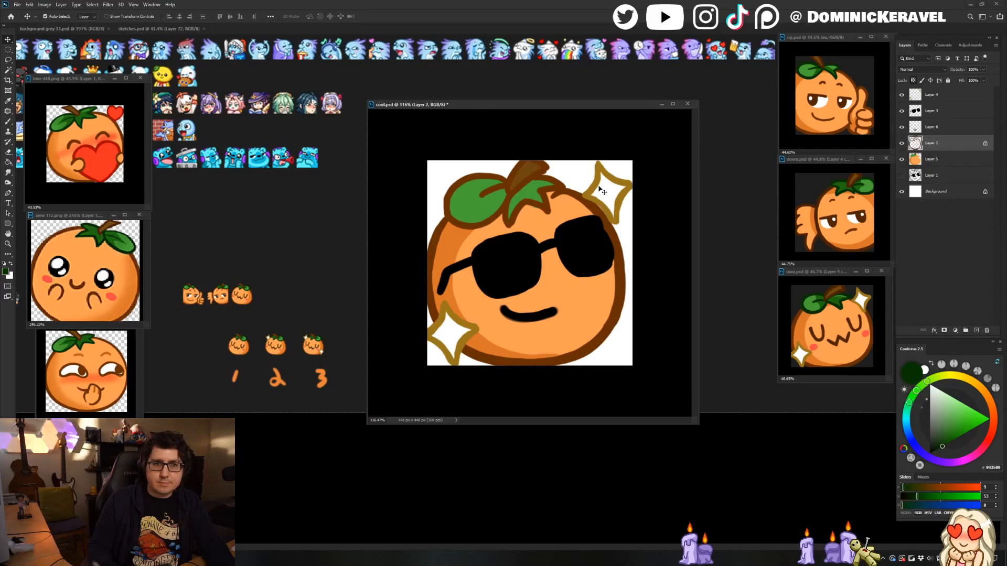
Recolor the outlines of both leaves on Layer 2 dark green with the brush.
key("b")
scroll(531, 262, "up", 2)
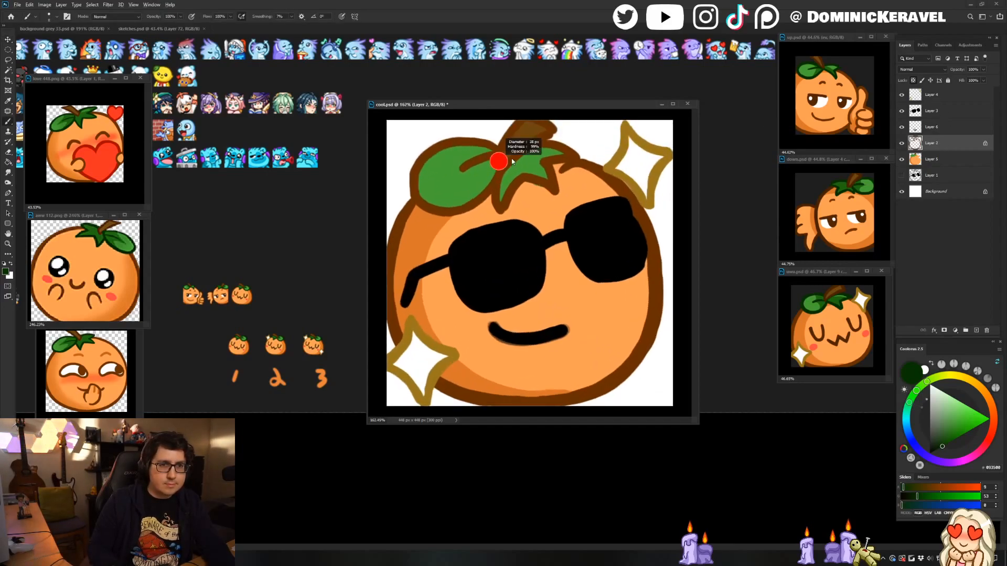
mouse_move(472, 164)
left_mouse_down()
mouse_move(495, 154)
mouse_move(465, 142)
mouse_move(414, 171)
left_mouse_up()
left_click_drag(470, 164, 464, 167)
mouse_move(557, 145)
left_mouse_down()
mouse_move(529, 158)
mouse_move(550, 145)
mouse_move(573, 151)
mouse_move(532, 167)
mouse_move(554, 156)
mouse_move(543, 162)
mouse_move(553, 191)
mouse_move(526, 179)
mouse_move(503, 205)
mouse_move(500, 164)
left_mouse_up()
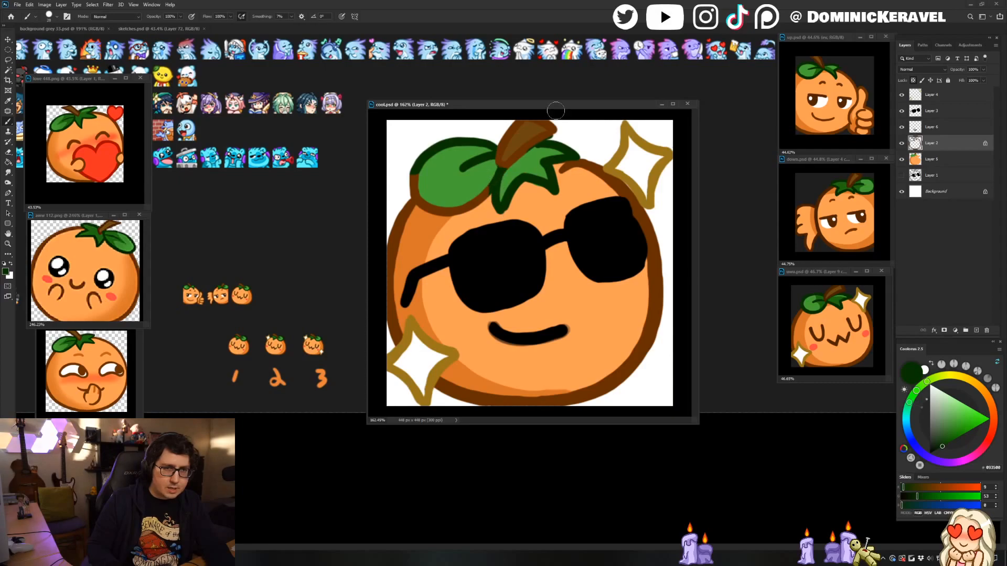
mouse_move(418, 155)
left_mouse_down()
mouse_move(415, 199)
mouse_move(446, 212)
mouse_move(473, 187)
mouse_move(487, 193)
left_mouse_up()
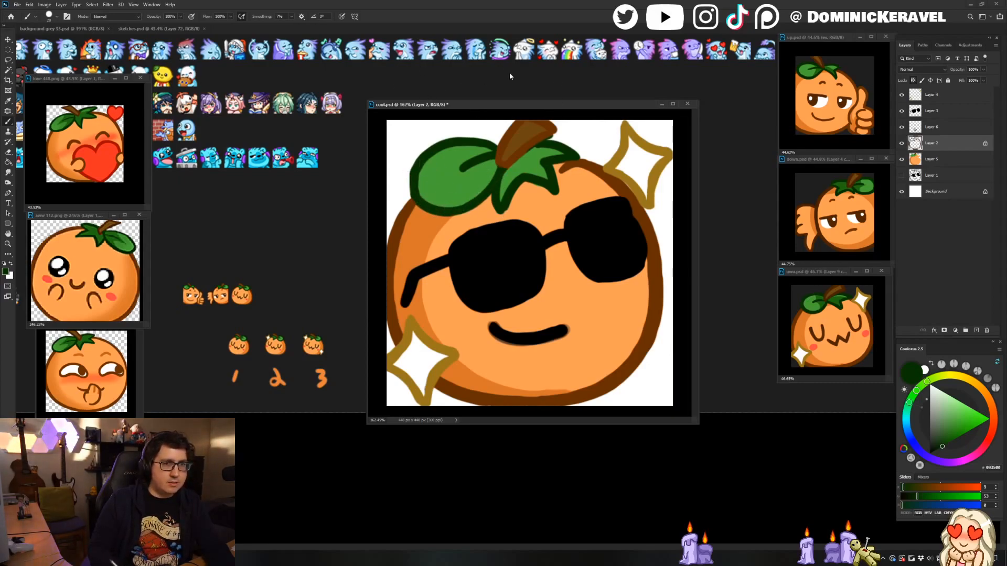
Sample the dark brown stem outline (#4A2200) from the thumbs-down orange in down.psd and return to Layer 2 of cool.psd.
key("v")
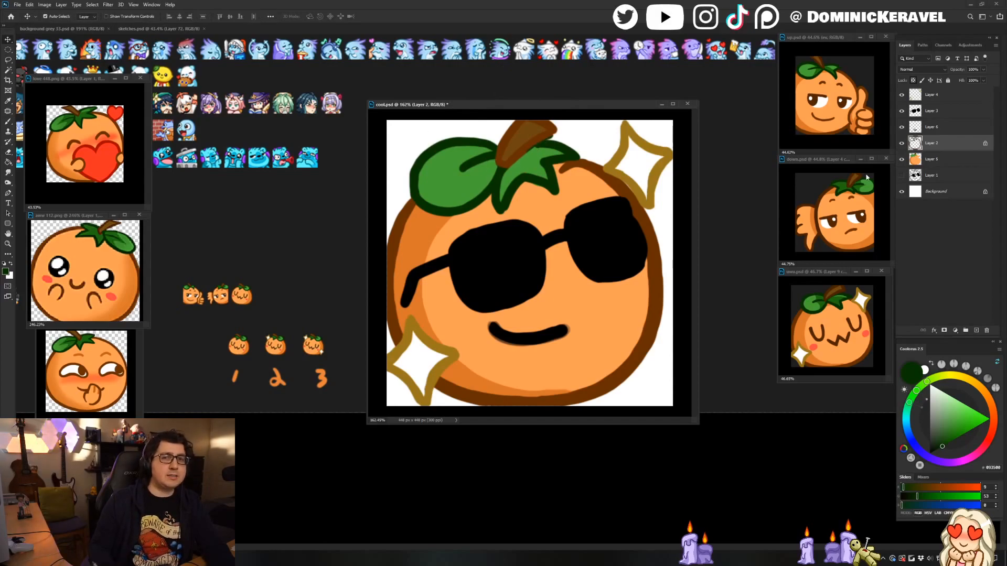
left_click(861, 184)
mouse_move(846, 191)
left_mouse_down()
mouse_move(876, 187)
mouse_move(856, 186)
left_mouse_up()
key("b")
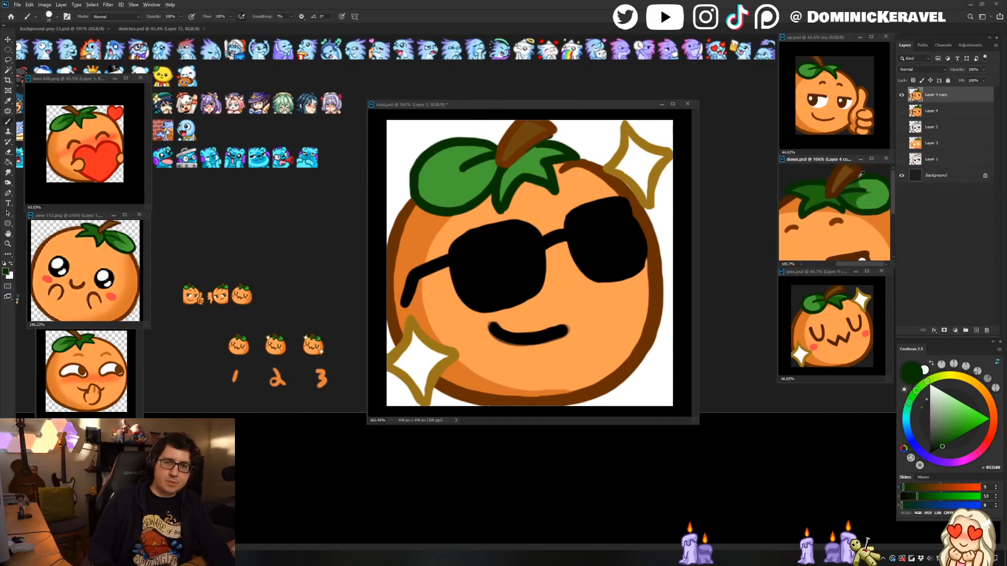
left_click(861, 174, "alt")
key("ctrl+0")
key("g")
left_click(607, 104)
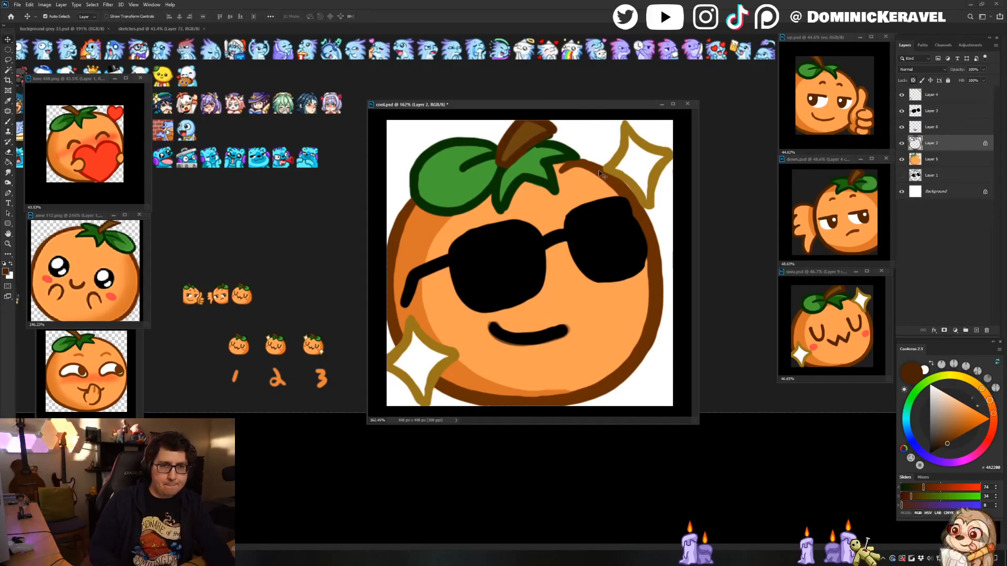
key("e")
key("v")
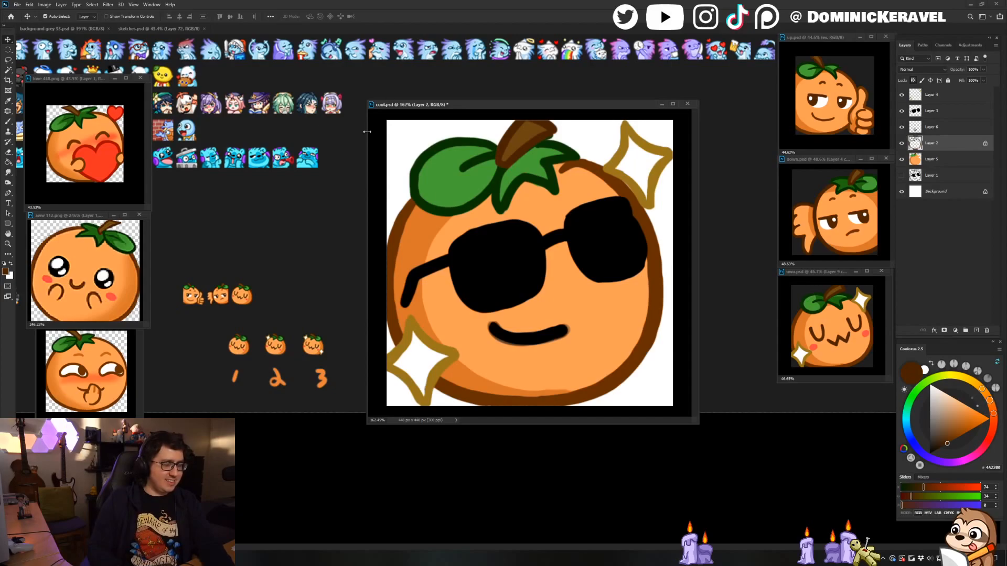
Sample the brown body outline near the upper-right sparkle in cool.psd.
left_click_drag(430, 103, 439, 108)
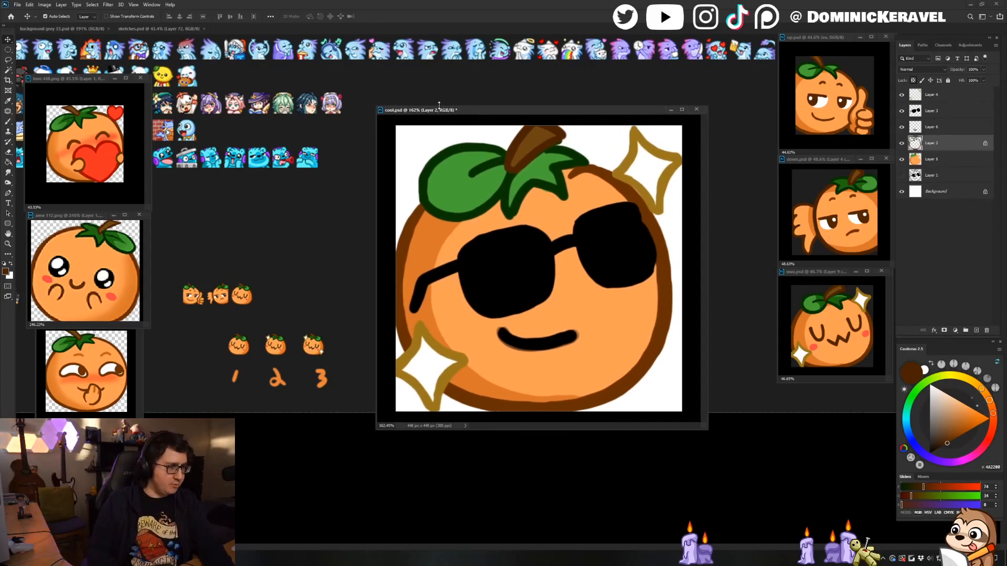
mouse_move(408, 117)
left_mouse_down()
mouse_move(383, 121)
mouse_move(376, 107)
mouse_move(395, 122)
left_mouse_up()
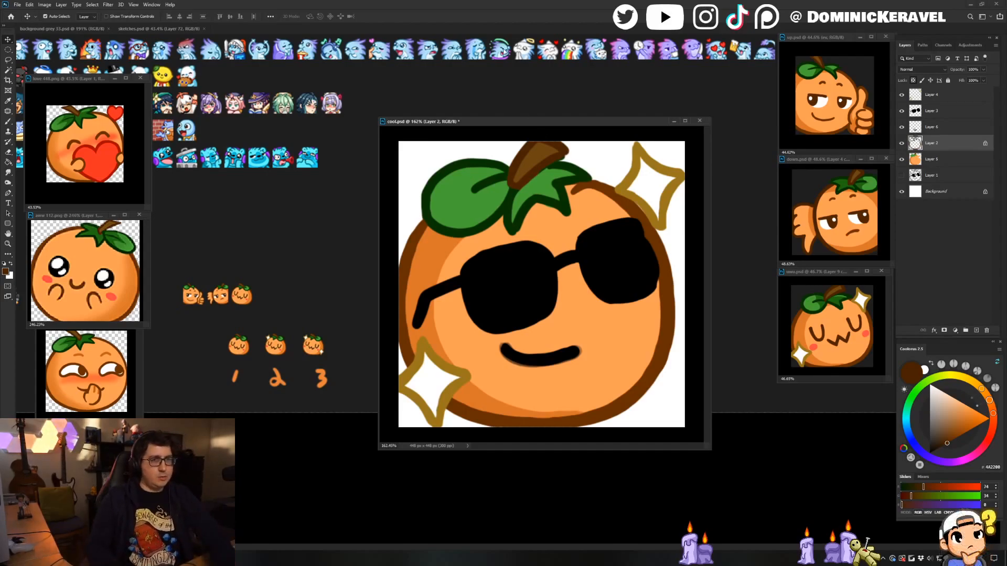
left_click_drag(487, 123, 477, 126)
key("b")
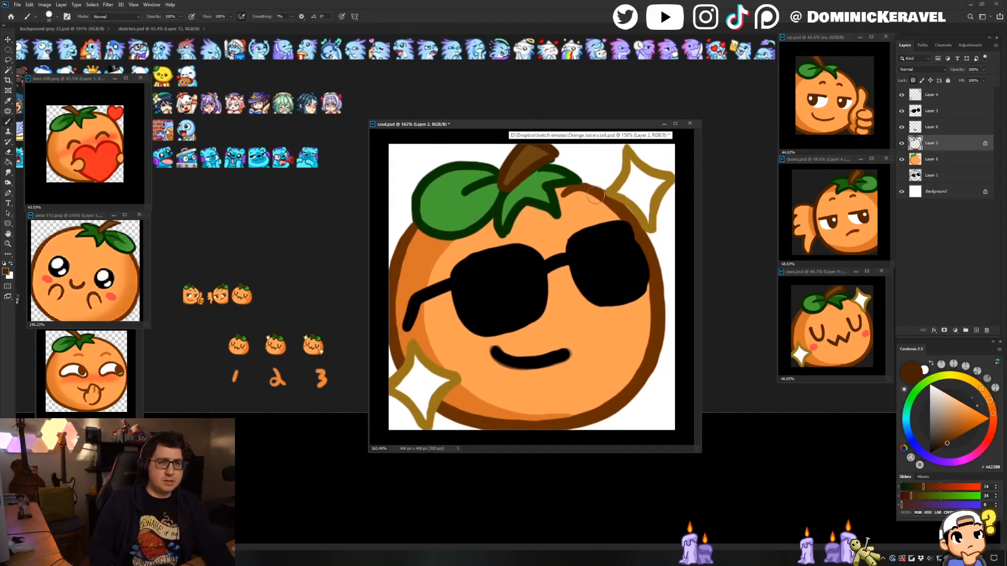
left_click(595, 195, "alt")
key("v")
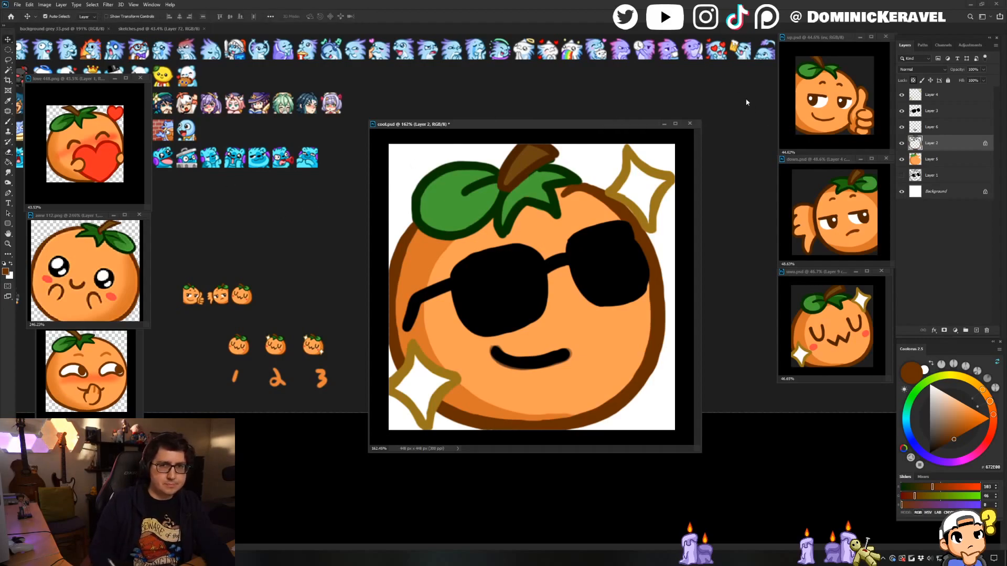
scroll(551, 256, "down", 3)
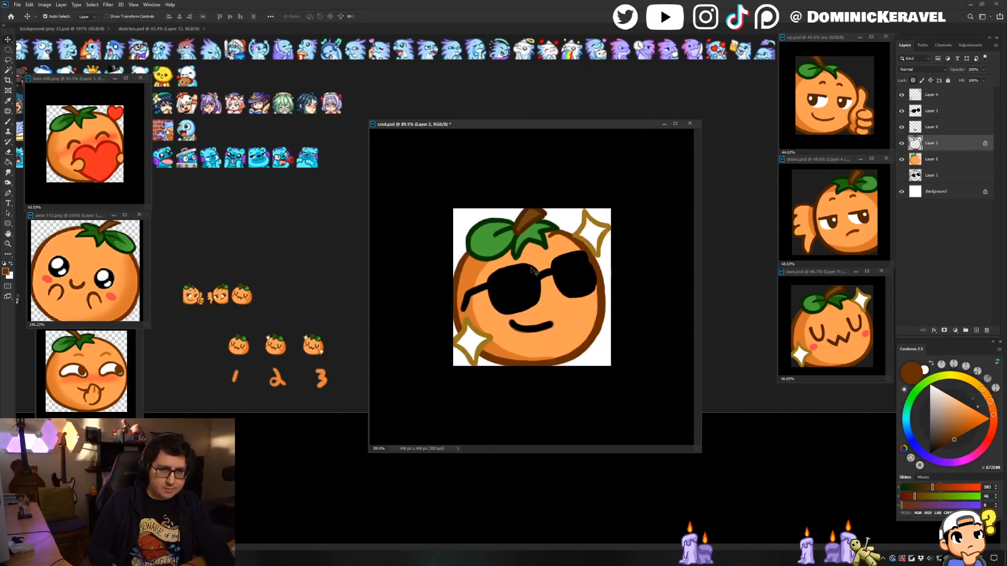
Sample white from the artwork beside the upper-right sparkle as the painting color.
key("b")
left_click(576, 217, "alt")
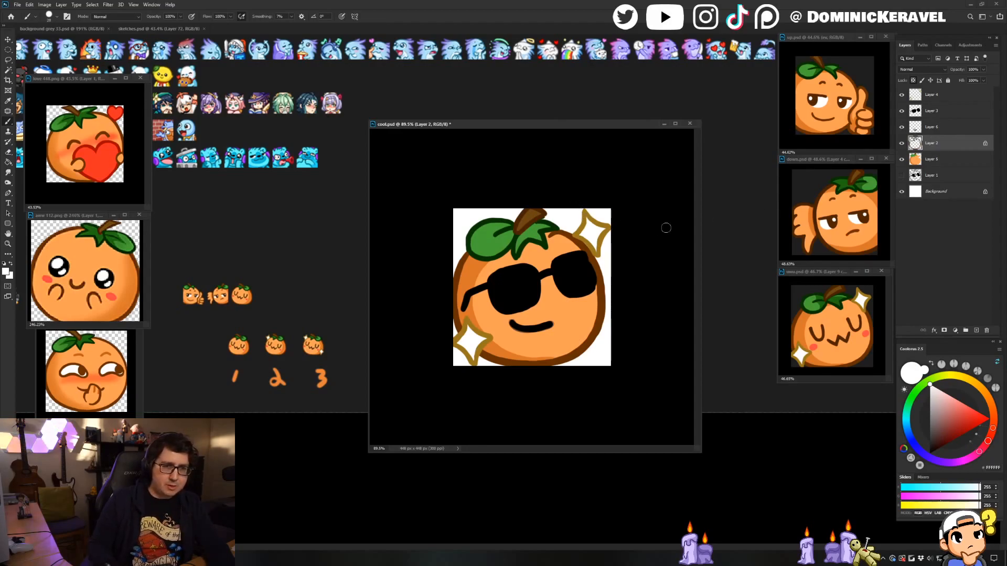
mouse_move(666, 227)
left_mouse_down()
mouse_move(631, 247)
mouse_move(673, 284)
left_mouse_up()
key("v")
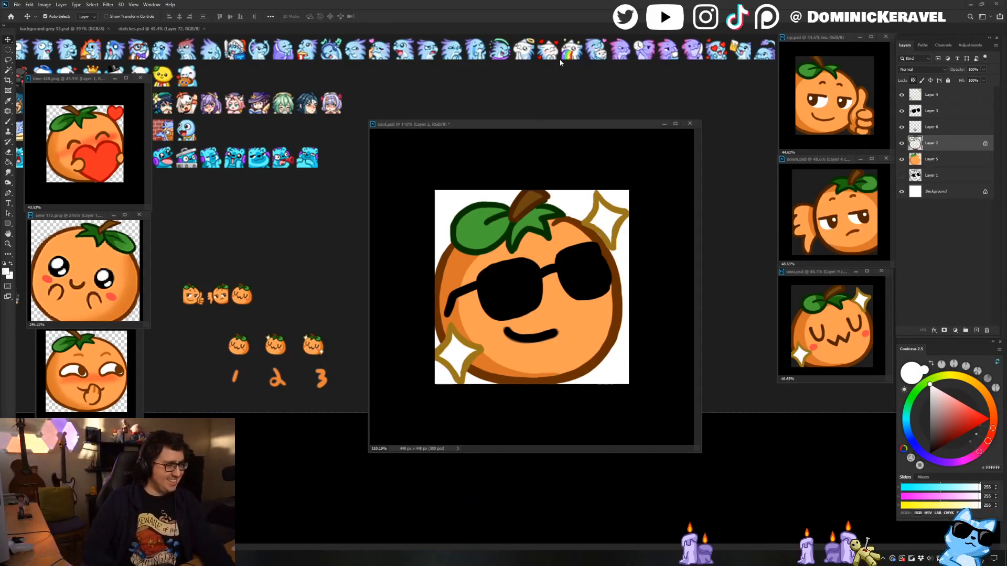
left_click_drag(543, 124, 535, 119)
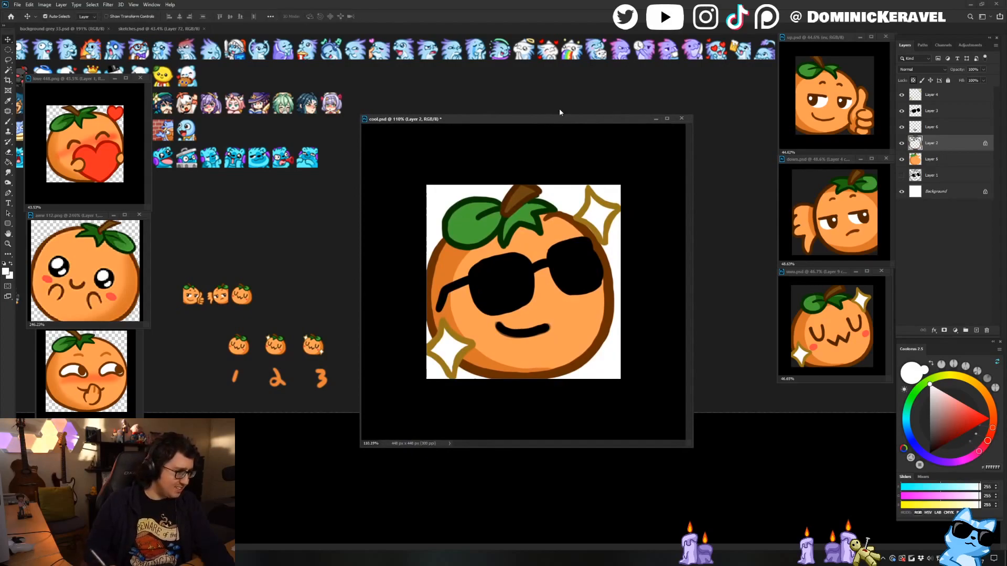
left_click_drag(474, 119, 475, 117)
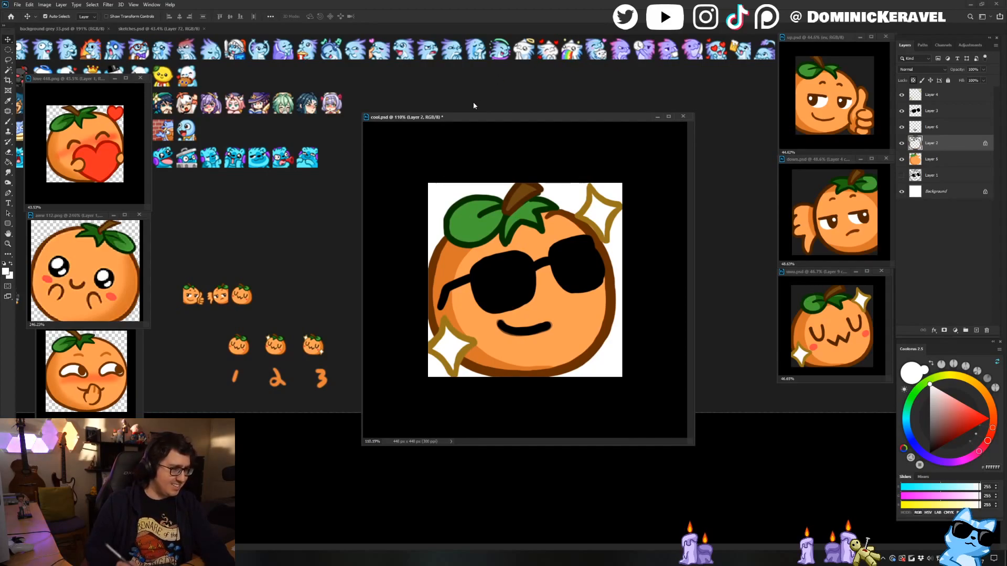
left_click_drag(499, 116, 538, 105)
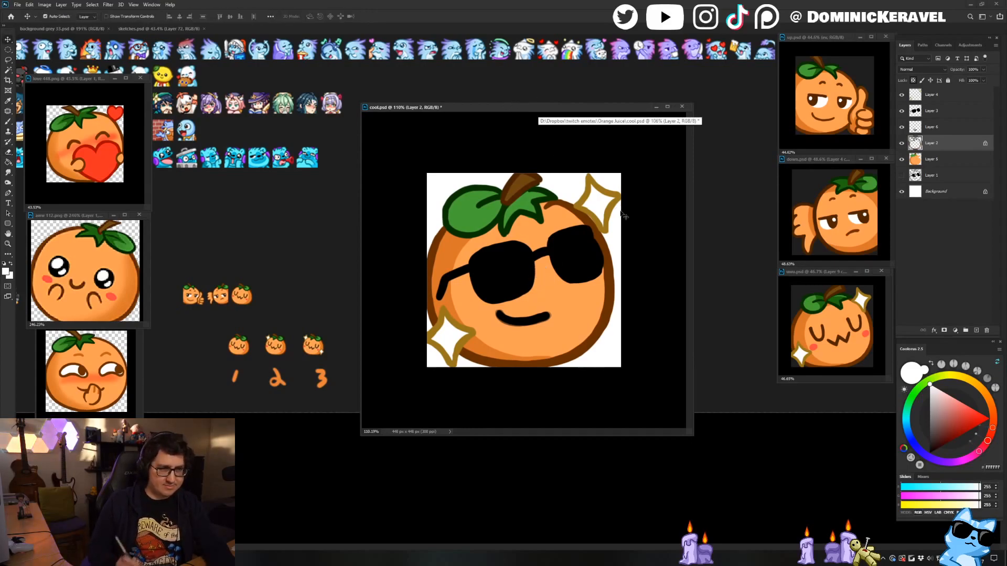
Duplicate the sunglasses on Layer 3 and hide the original layer.
key("b")
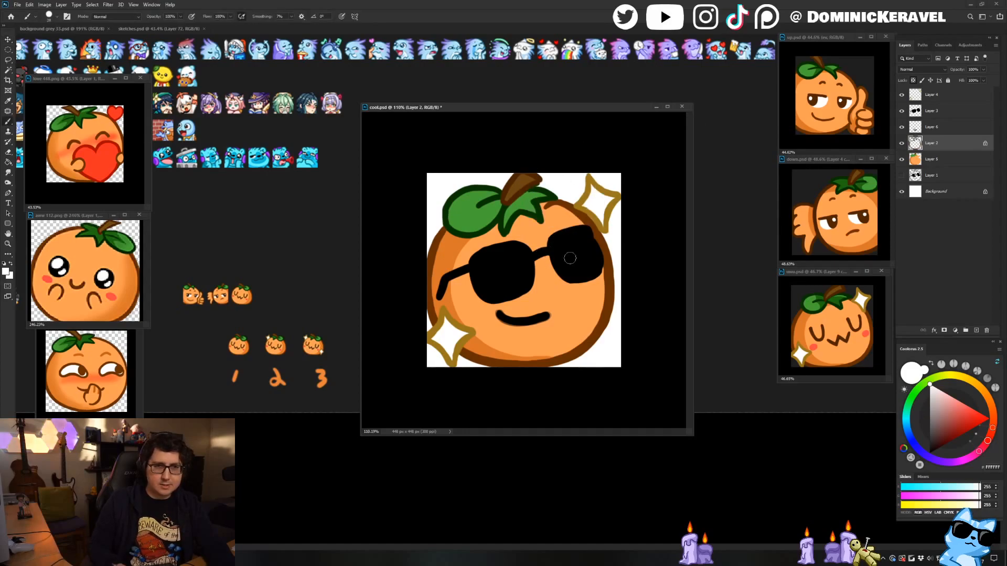
left_click(934, 113)
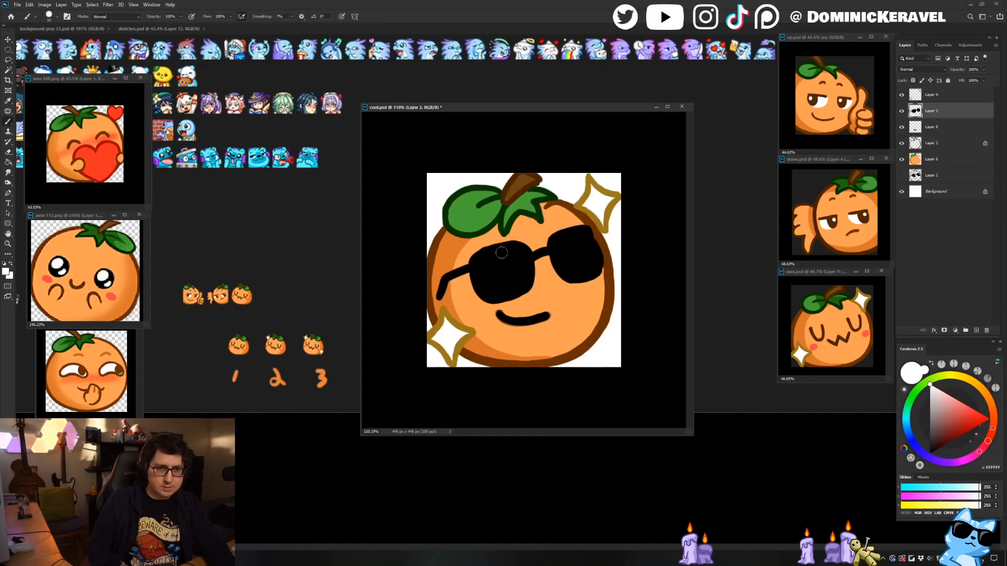
key("ctrl+j")
left_click(901, 127)
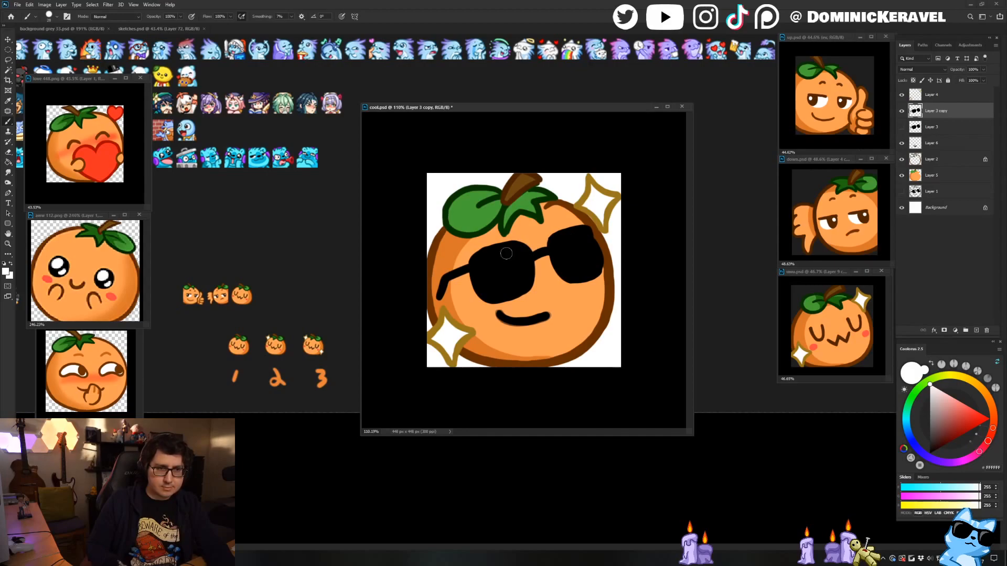
Paint a curved white highlight along the upper-right part of each sunglasses lens on Layer 3 copy.
left_click_drag(502, 256, 524, 281)
key("x")
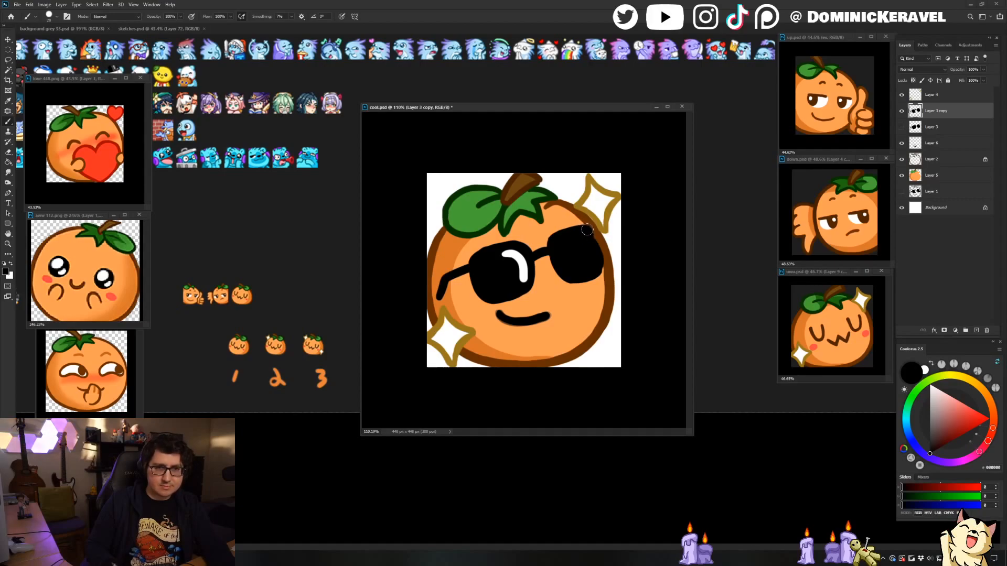
left_click_drag(584, 226, 600, 261)
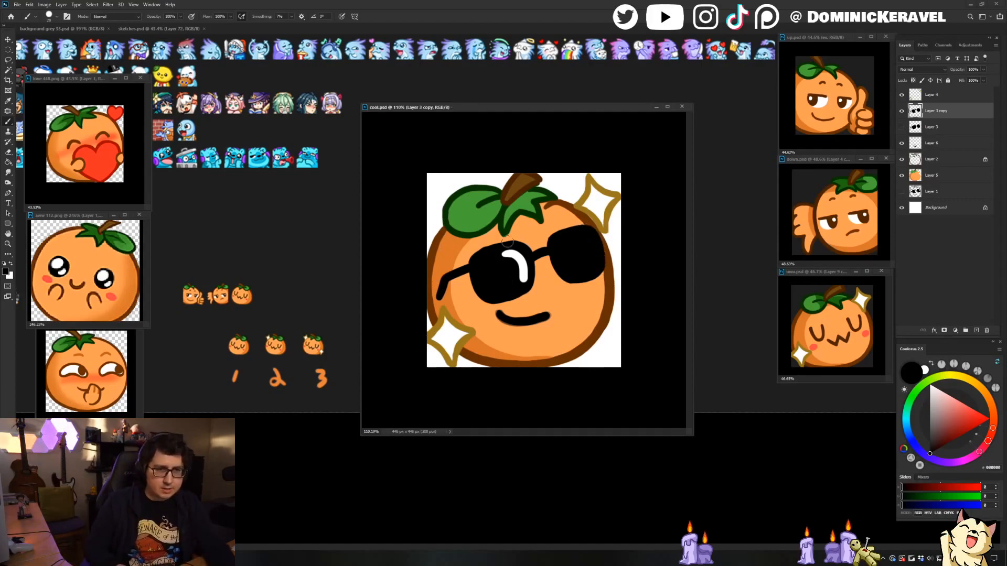
key("x")
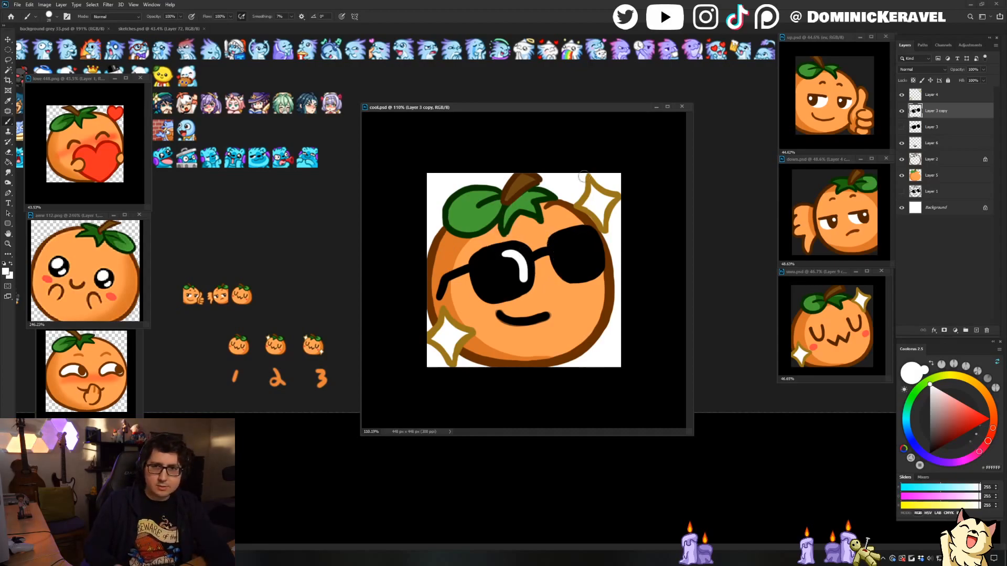
mouse_move(591, 233)
left_mouse_down()
mouse_move(577, 241)
mouse_move(590, 241)
mouse_move(593, 266)
mouse_move(581, 237)
mouse_move(595, 262)
left_mouse_up()
key("ctrl+z")
key("ctrl+z")
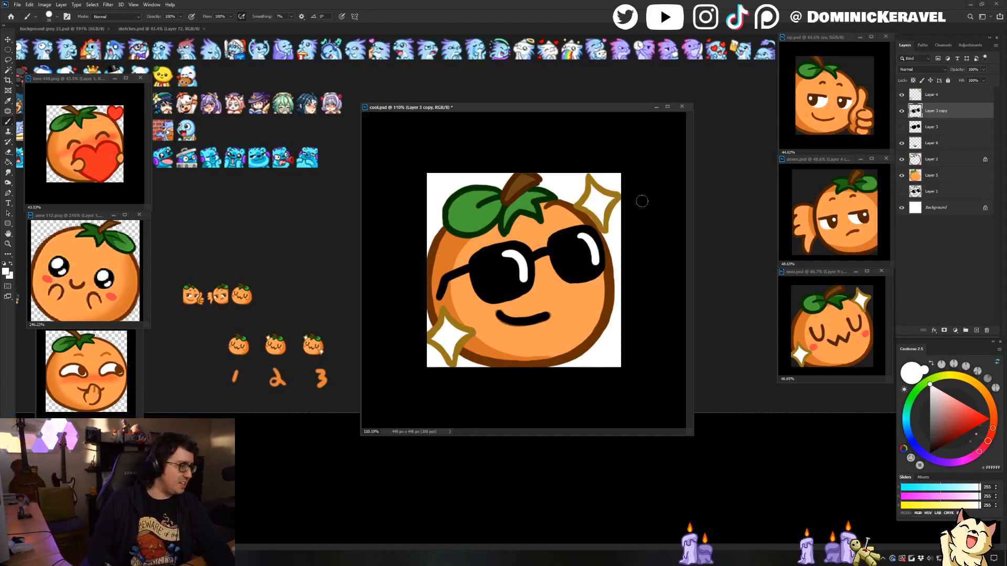
Touch up the sunglasses' left arm and its joint with the lens in black on Layer 3 copy.
left_click(931, 96)
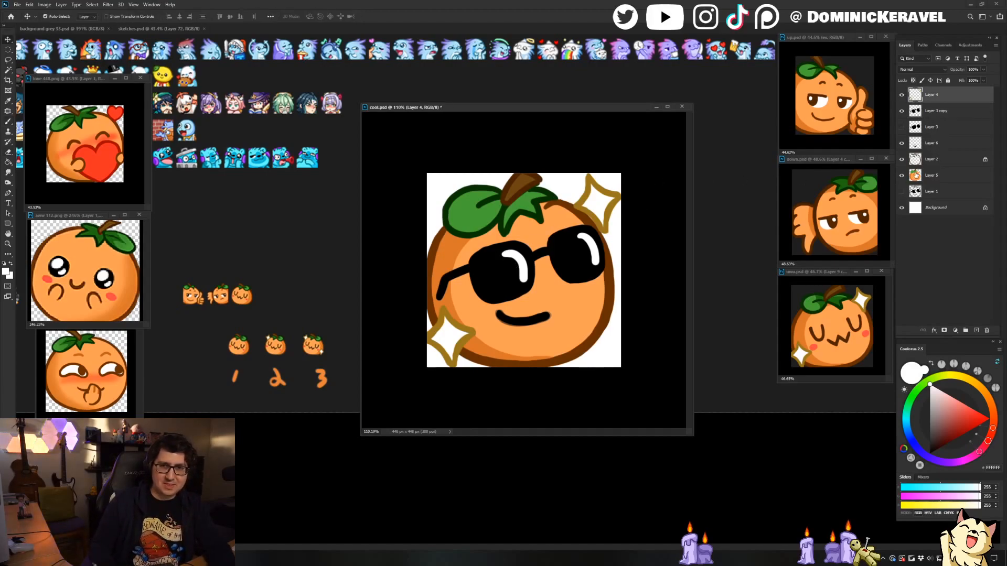
key("x")
key("alt+bracketleft")
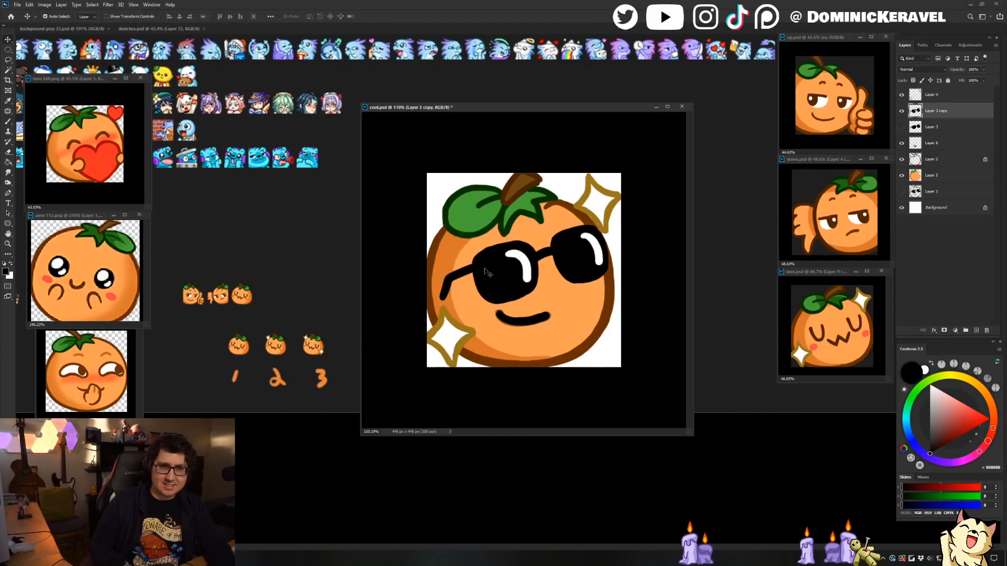
left_click_drag(439, 290, 467, 265)
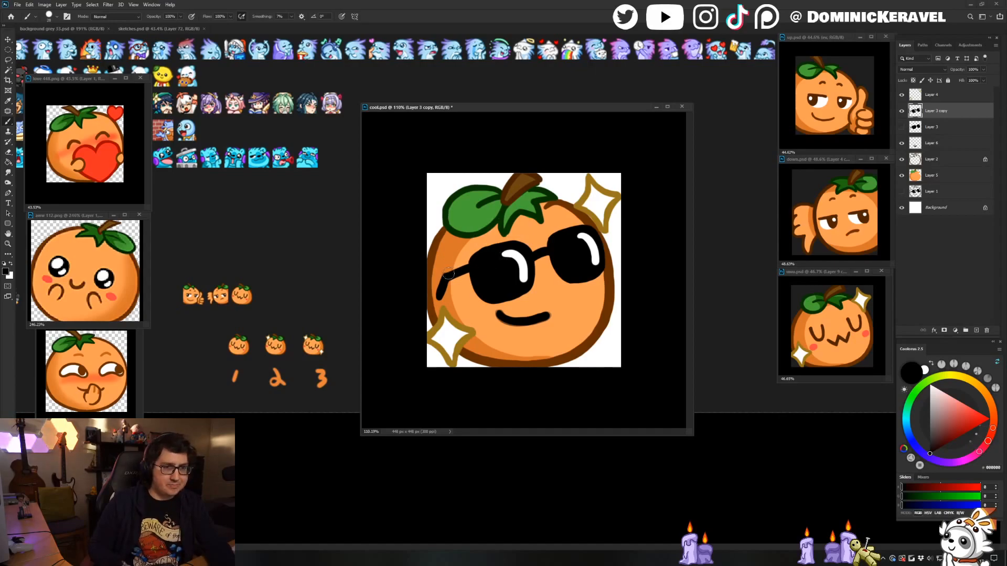
left_click_drag(454, 276, 480, 265)
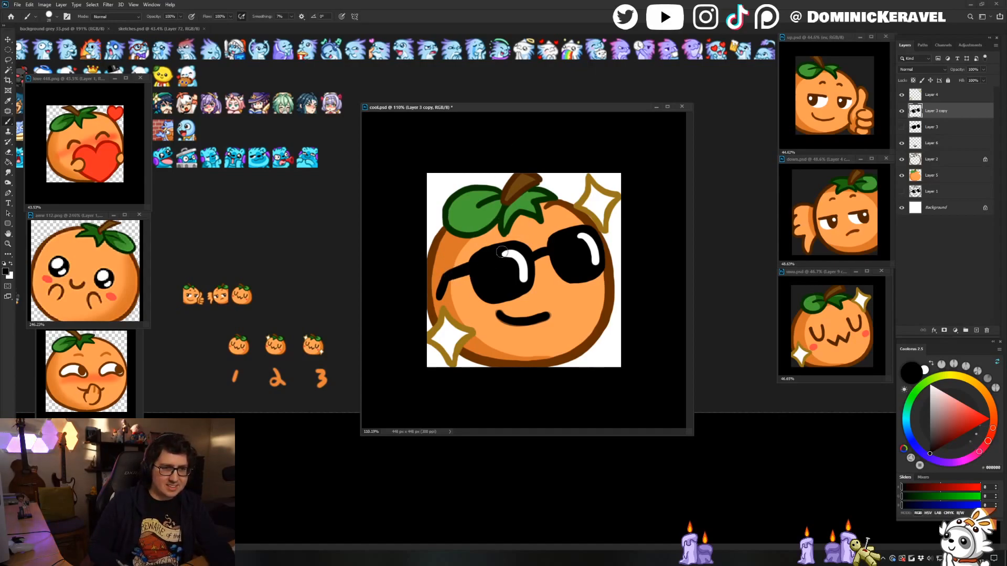
key("e")
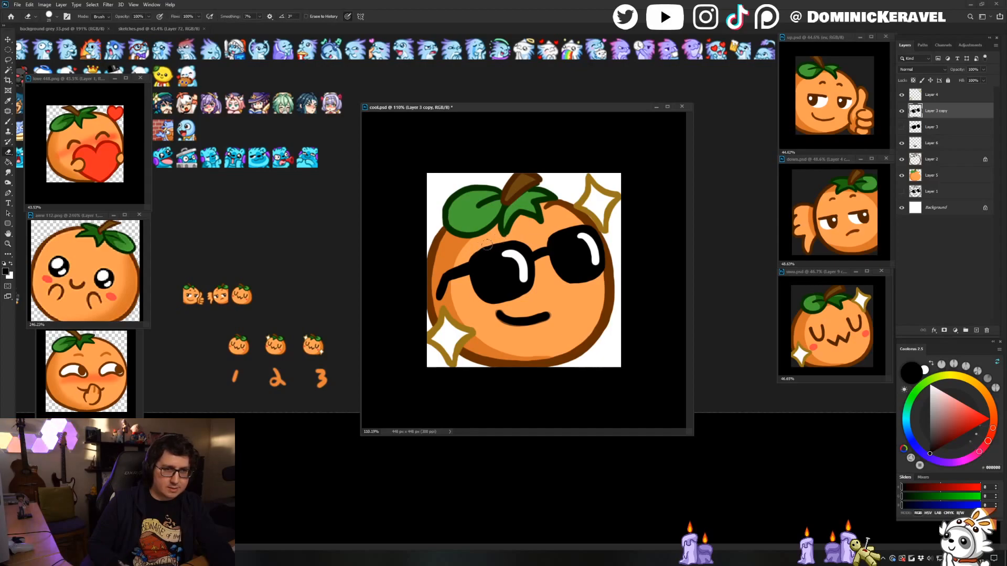
key("b")
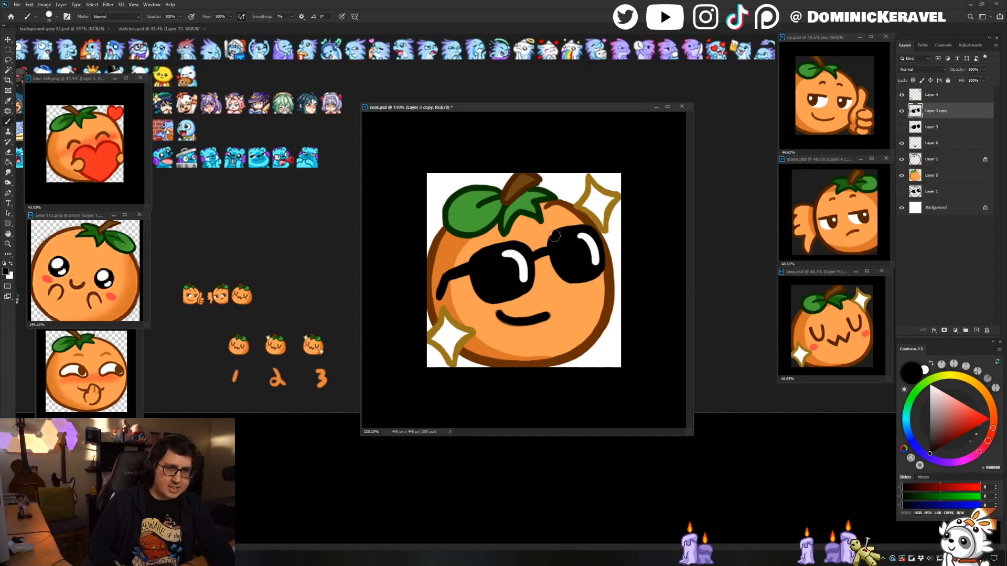
key("v")
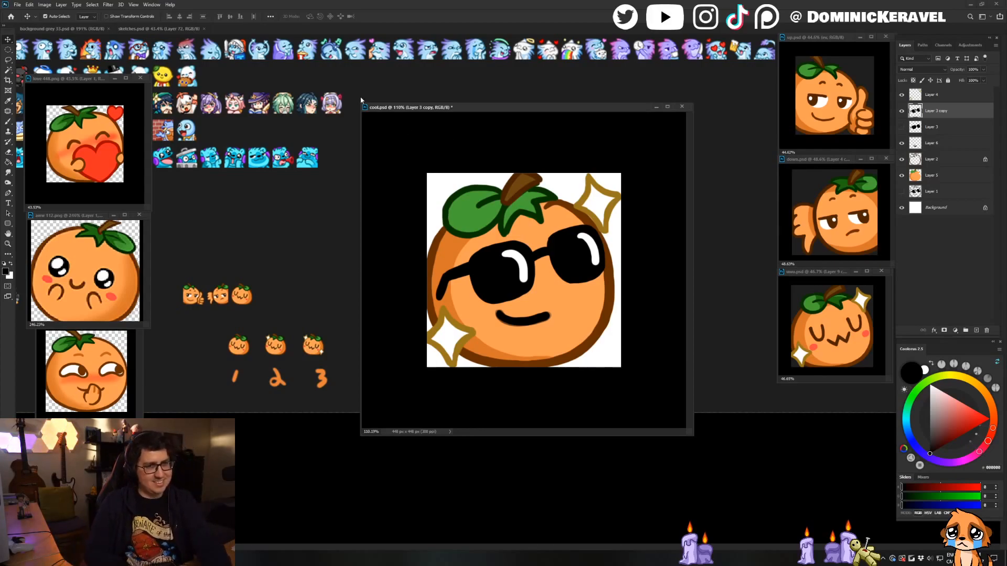
left_click_drag(466, 107, 473, 105)
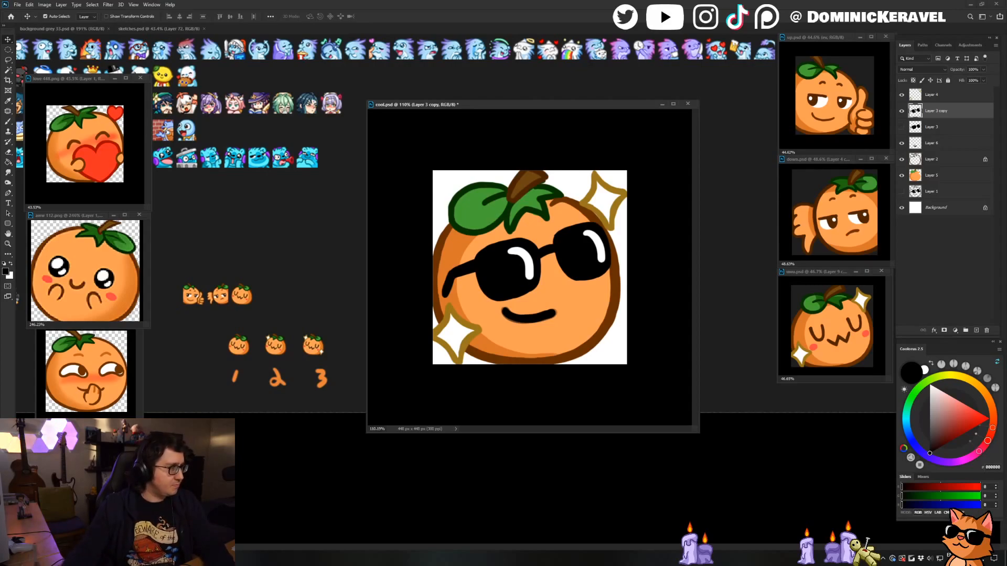
left_click_drag(432, 106, 443, 112)
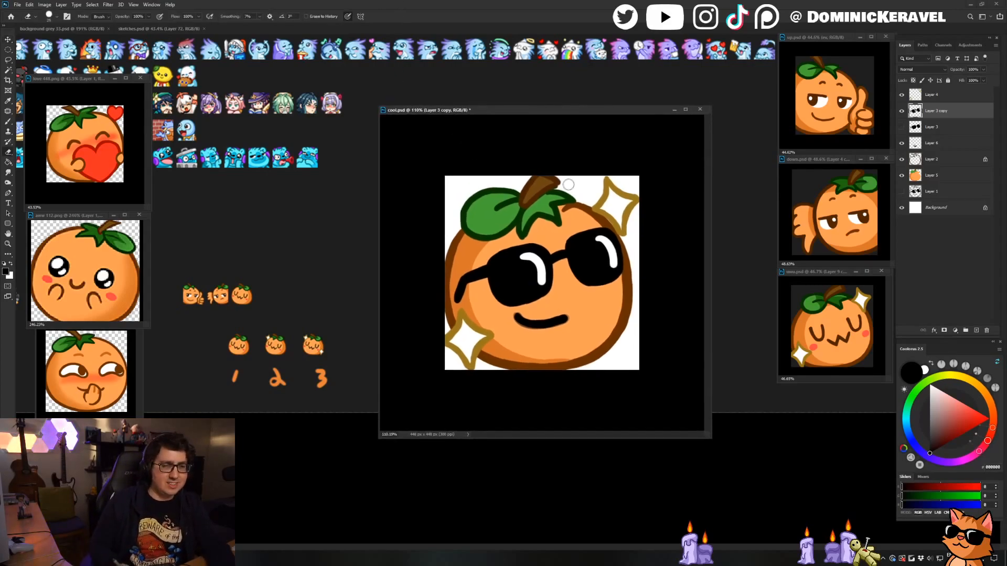
Touch up the lower-left edge of the lower-left sparkle's outline on Layer 4 with the gold sampled from that outline.
left_click(468, 344)
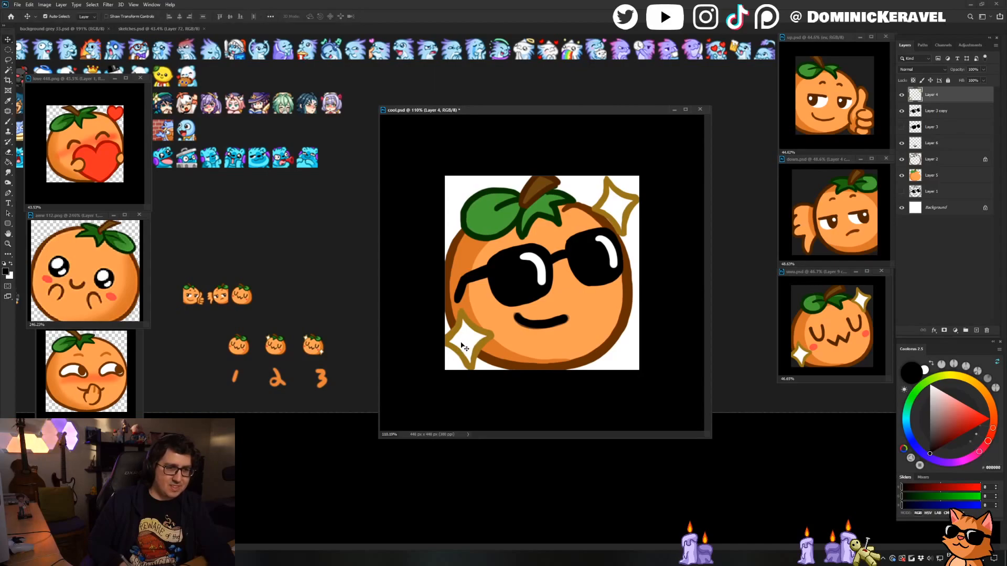
scroll(469, 344, "up", 3)
key("b")
left_click(405, 361, "alt")
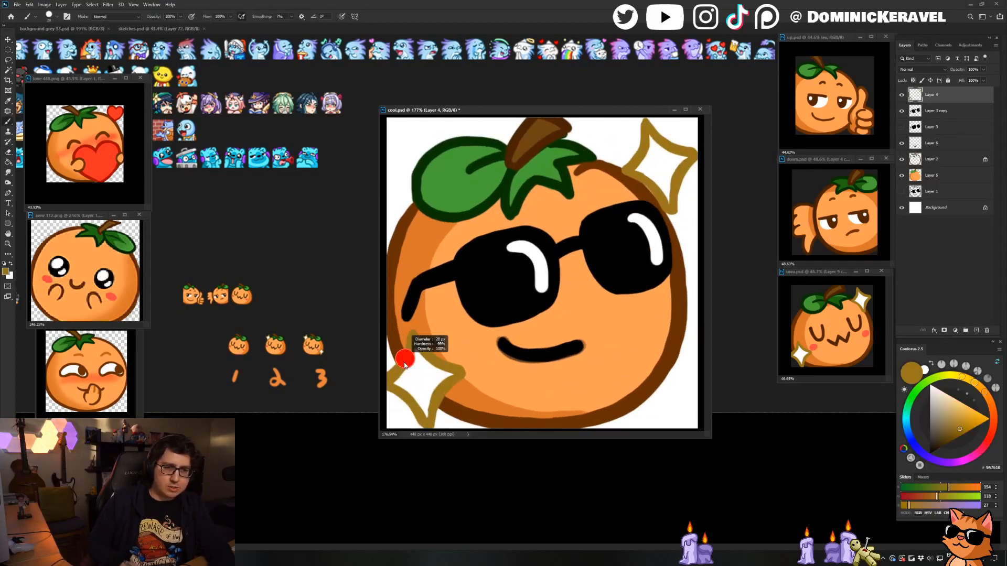
scroll(430, 376, "down", 1)
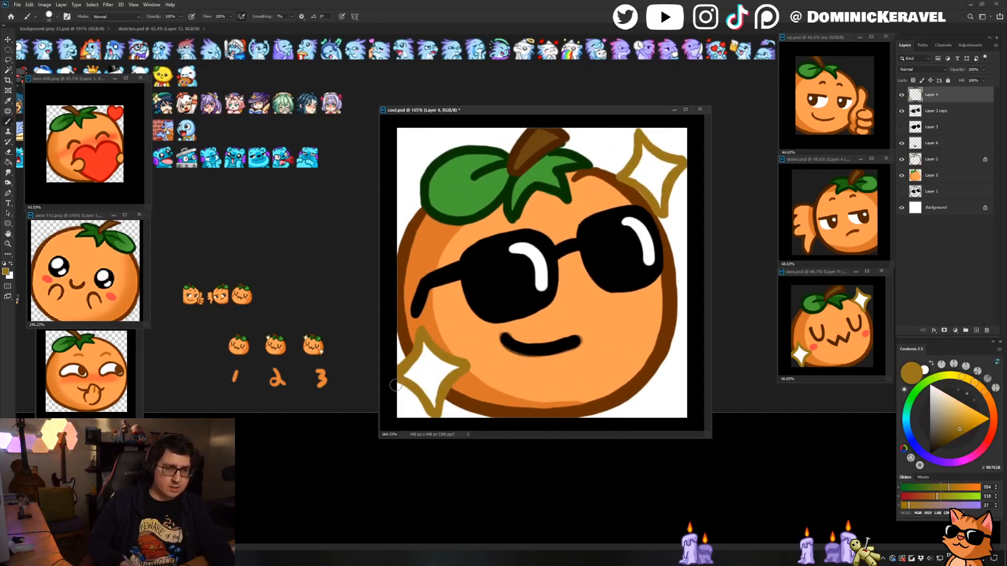
left_click_drag(391, 383, 432, 423)
key("ctrl+z")
left_click_drag(398, 383, 434, 425)
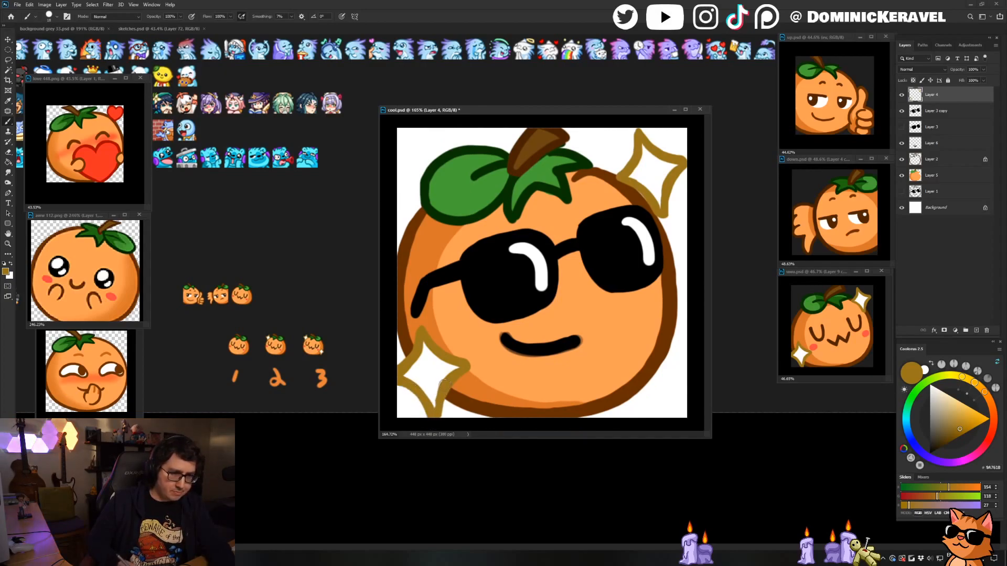
key("e")
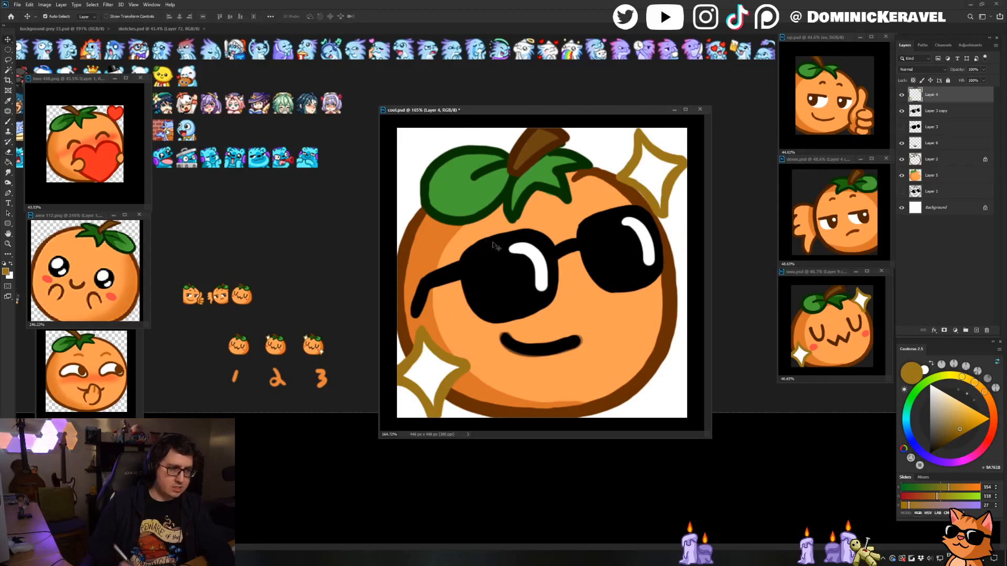
key("v")
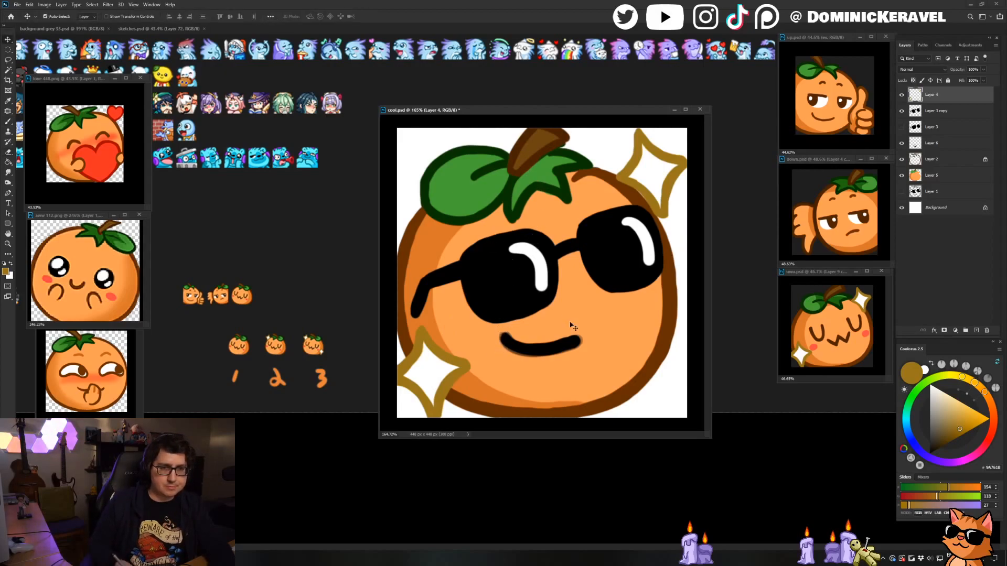
Fill the smile on Layer 6 with the dark brown sampled from the body outline while transparent pixels are locked, and save cool.psd.
key("b")
left_click(652, 351, "alt")
key("v")
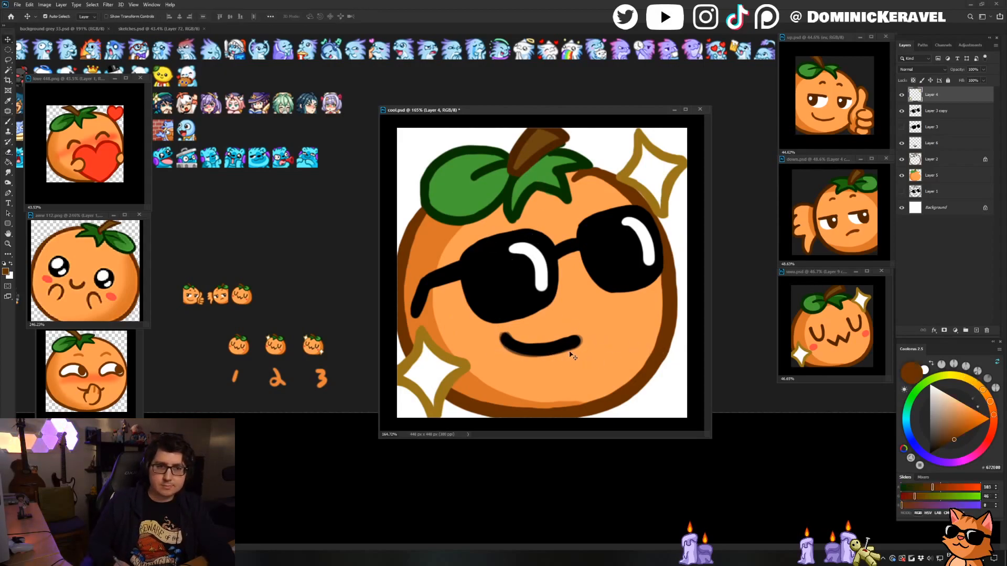
left_click(563, 353)
key("g")
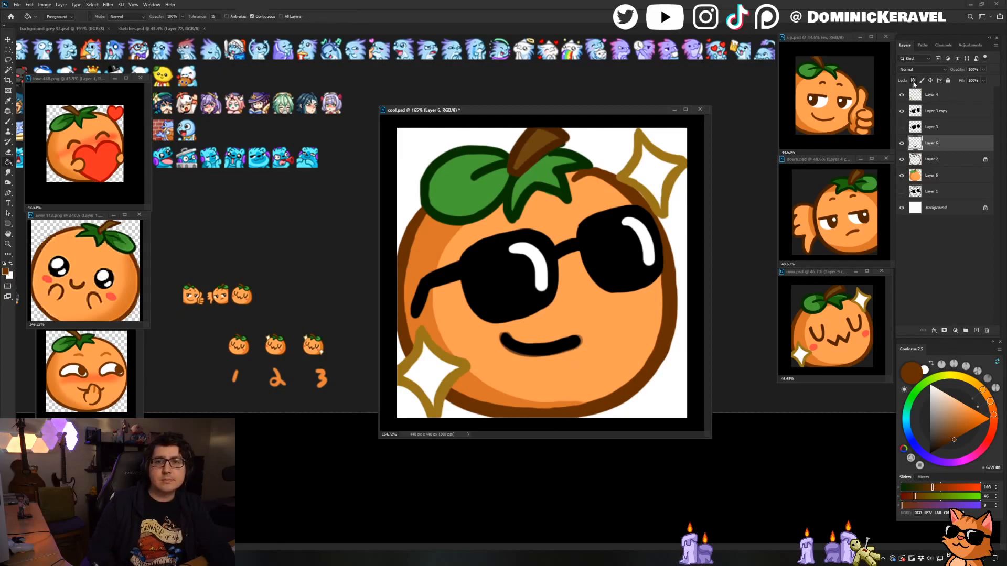
left_click(913, 80)
left_click(556, 353)
key("v")
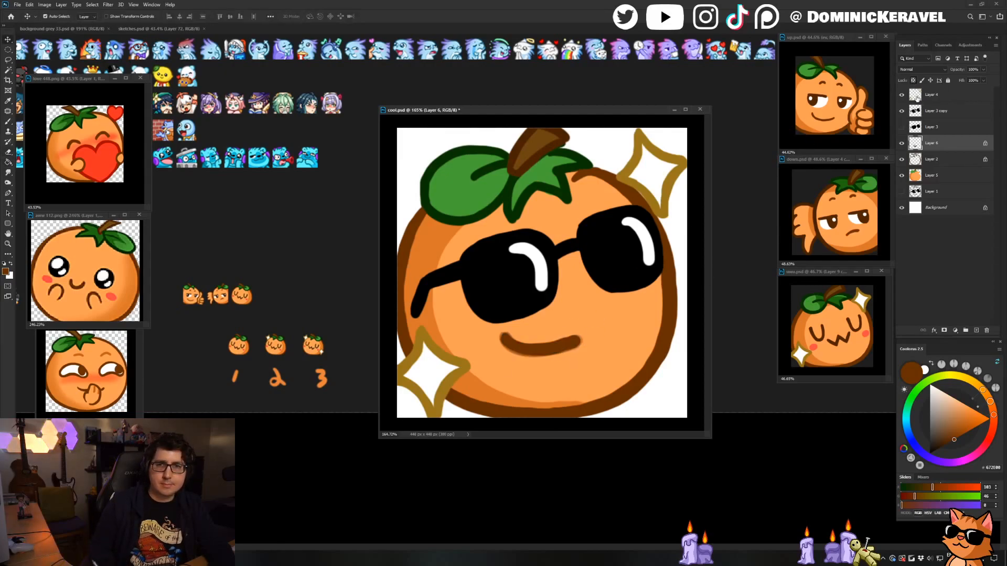
left_click(913, 80)
scroll(600, 257, "down", 3, "alt")
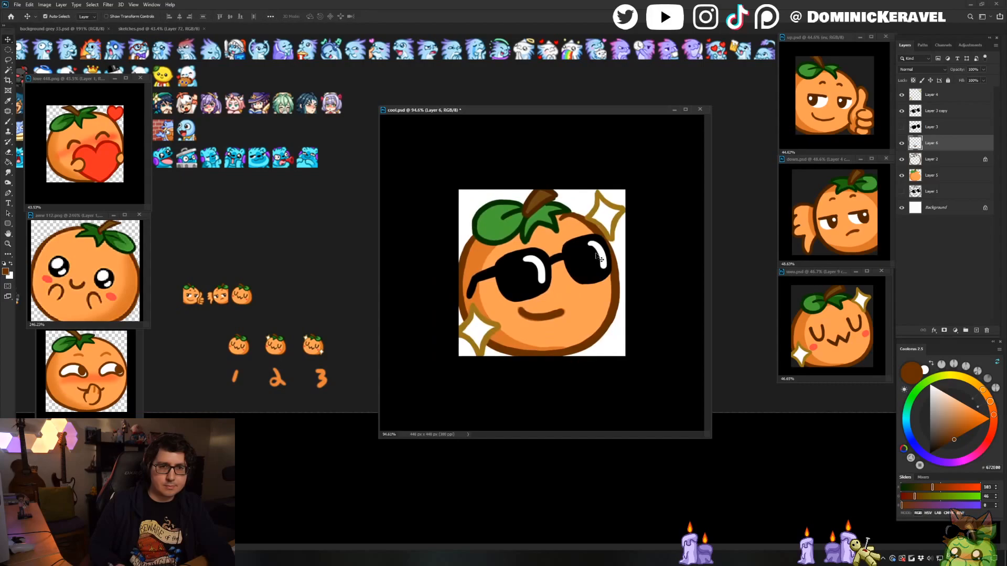
key("ctrl+s")
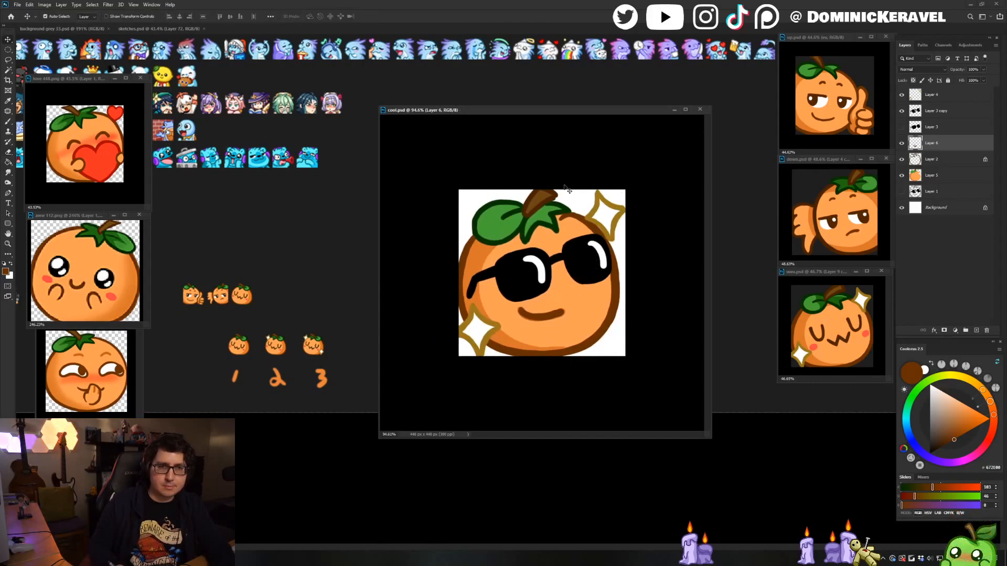
Shade the leaves on Layer 5 inside a Magic Wand selection with the dark green sampled from the heart emote's leaf.
key("b")
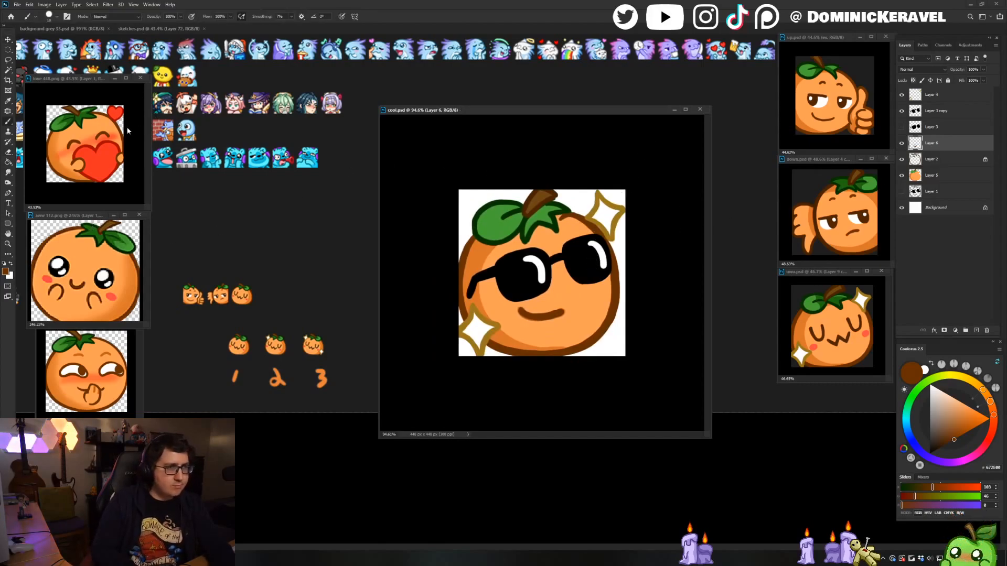
left_click(82, 119, "alt")
key("v")
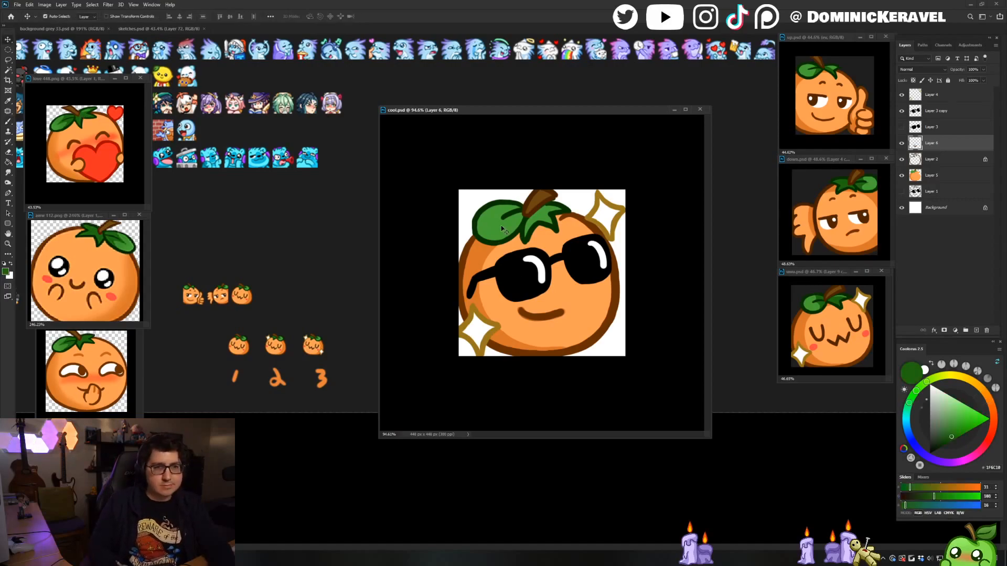
left_click(513, 230)
key("w")
left_click(501, 232)
key("b")
left_click_drag(499, 226, 510, 226)
mouse_move(487, 211)
left_mouse_down()
mouse_move(471, 229)
mouse_move(503, 226)
mouse_move(467, 226)
mouse_move(502, 218)
mouse_move(480, 239)
mouse_move(500, 241)
left_mouse_up()
key("ctrl+z")
key("ctrl+z")
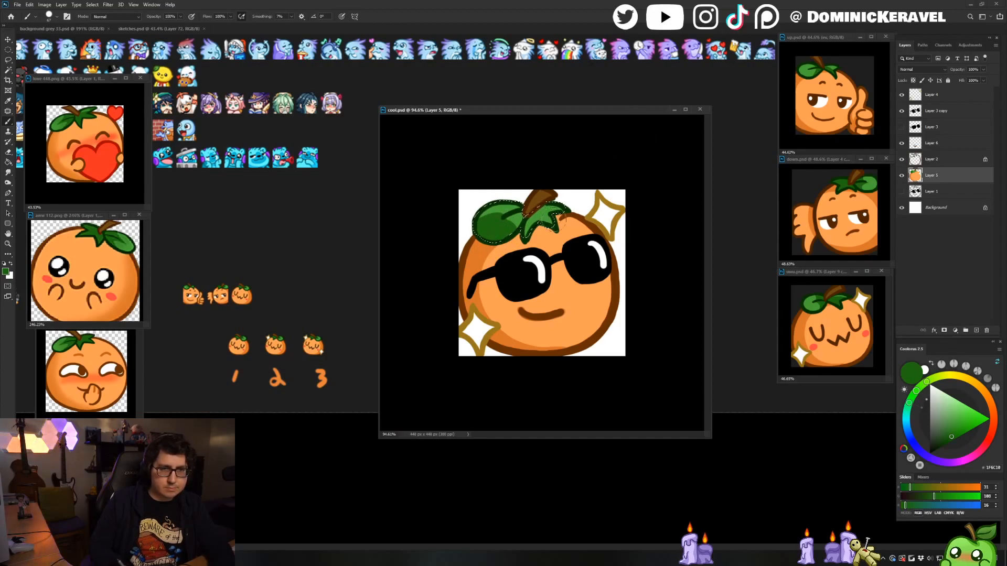
key("ctrl+d")
key("v")
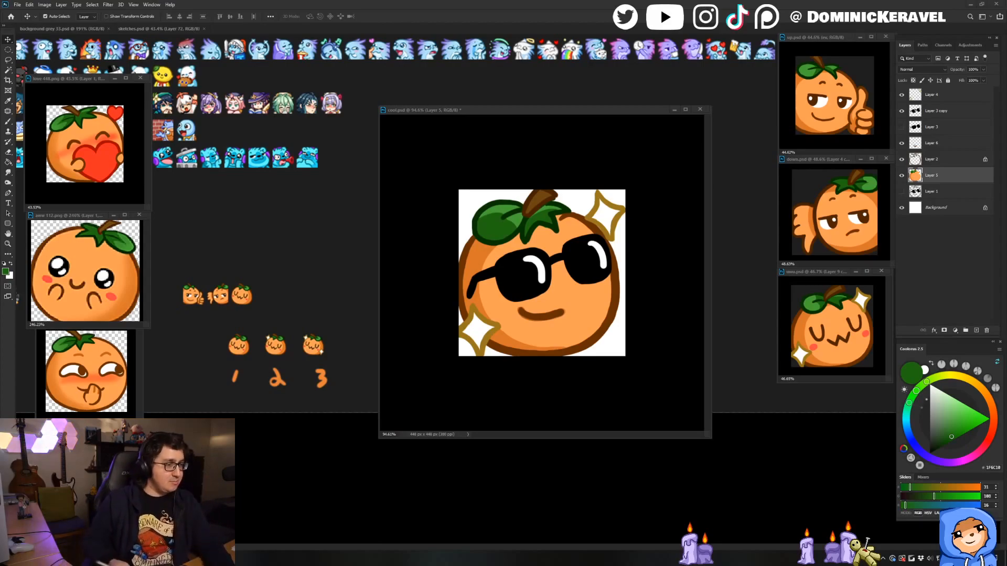
Merge the orange's colors on Layer 5, the line art on Layer 2 and the smile on Layer 6 into one layer.
left_click(483, 113)
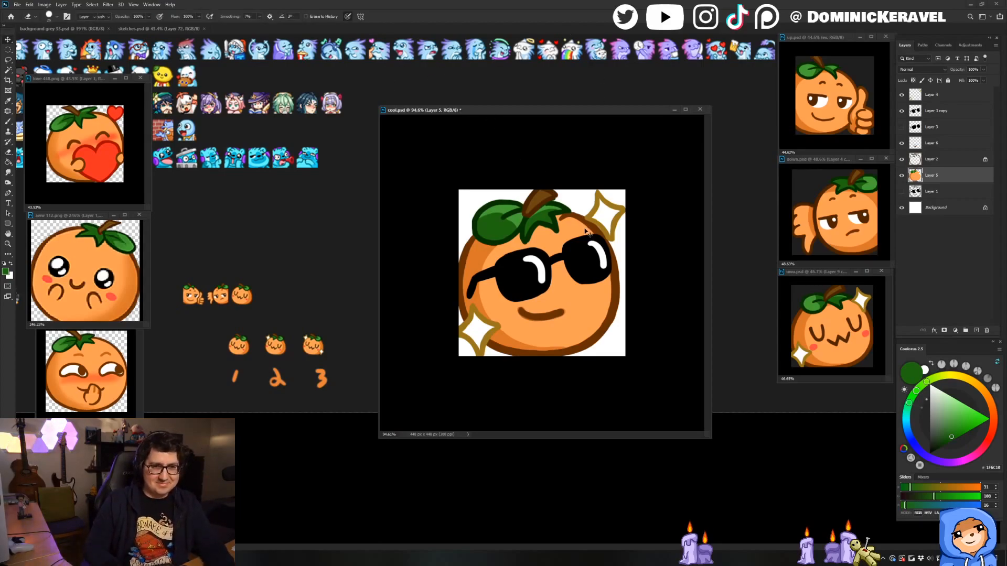
left_click(947, 162, "ctrl")
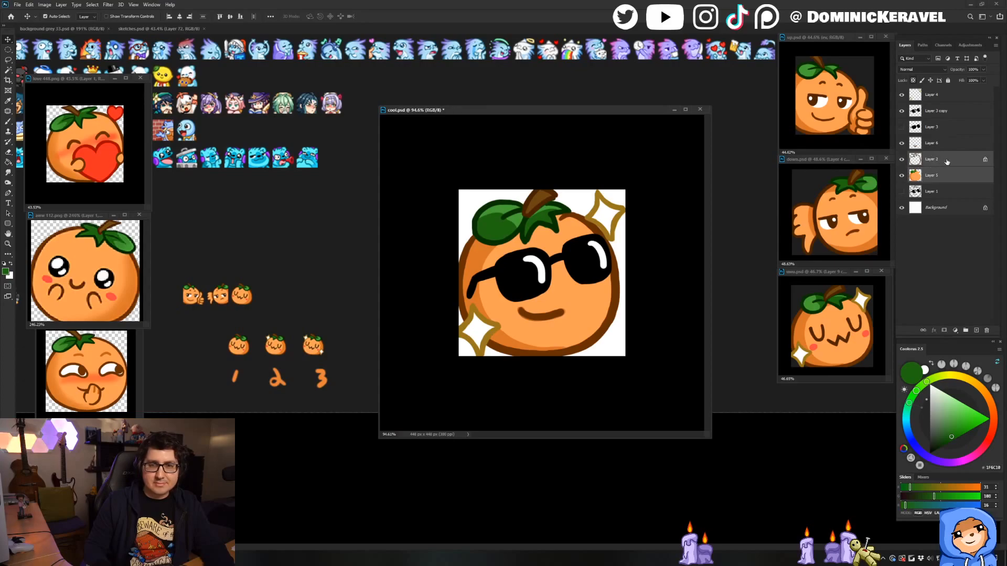
key("ctrl+e")
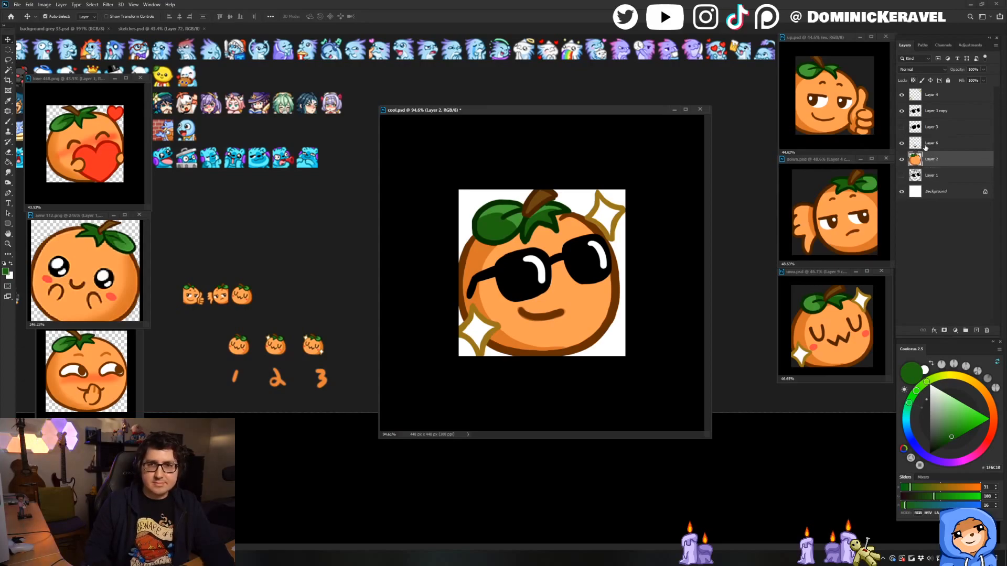
key("ctrl+e")
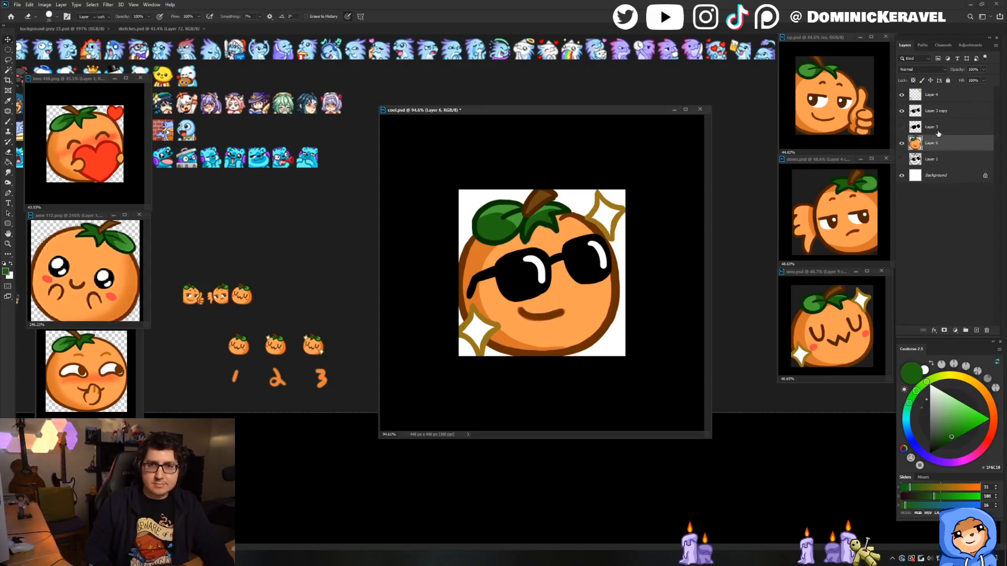
Merge the orange, sunglasses and sparkle layers, resize the image to 28 px and copy the small emote onto the background grey sheet.
left_click(940, 112, "ctrl")
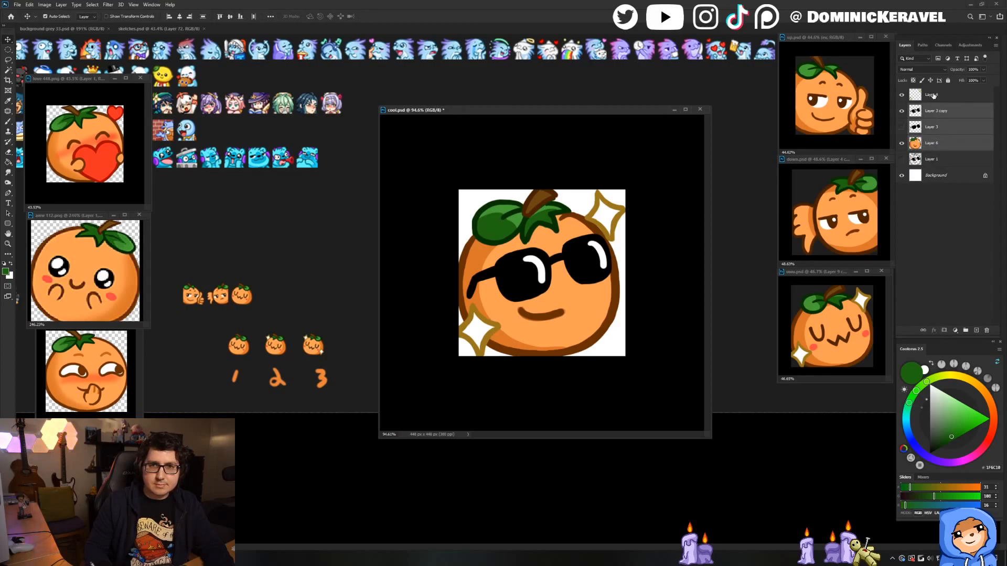
left_click(933, 96, "ctrl")
key("ctrl+e")
key("ctrl+alt+i")
type("28")
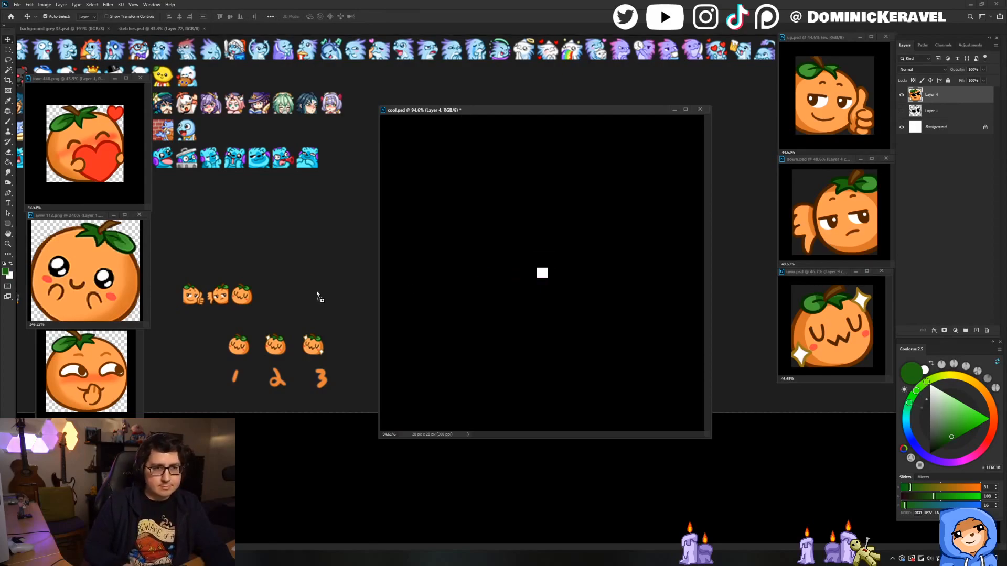
left_click_drag(317, 292, 347, 287)
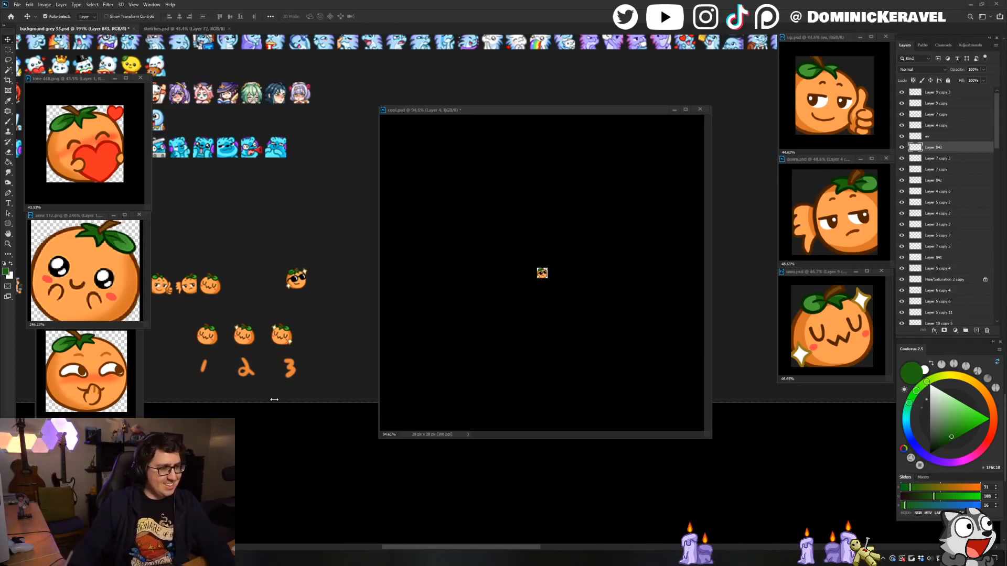
Undo the 28 px resize and the last layer merge in cool.psd, with its window moved clear of the small emote preview.
left_click_drag(413, 110, 385, 125)
key("ctrl+z")
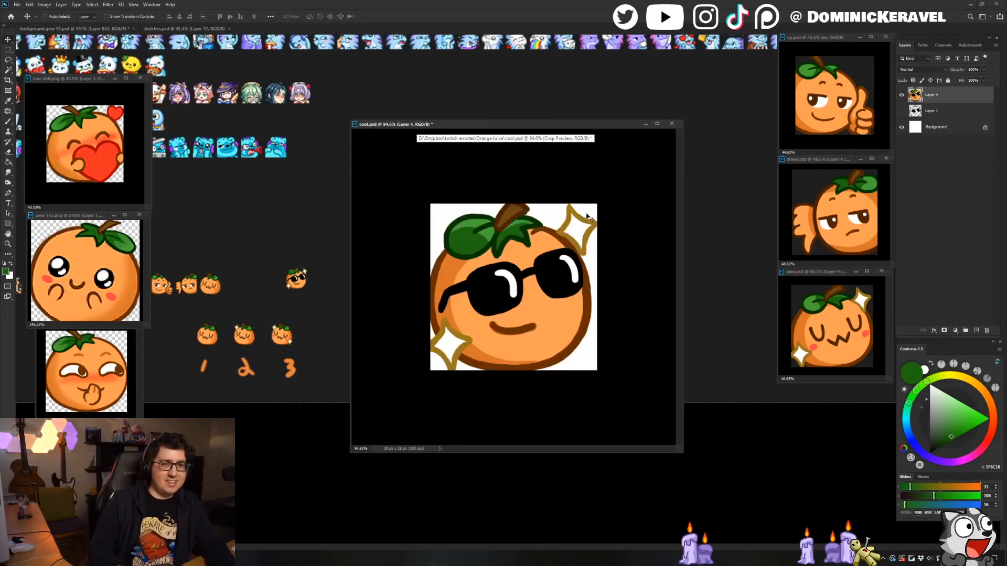
key("e")
key("v")
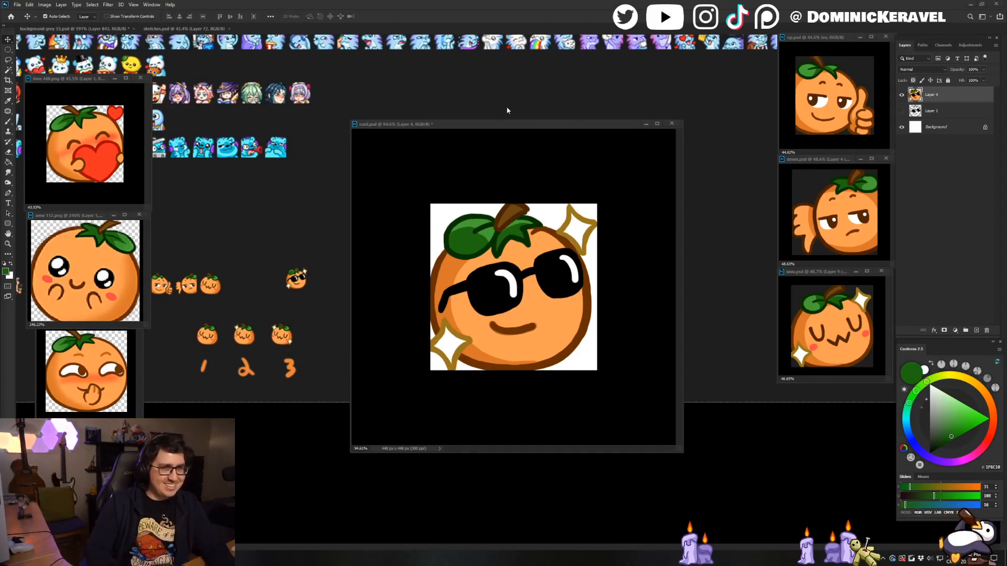
left_click_drag(510, 122, 514, 123)
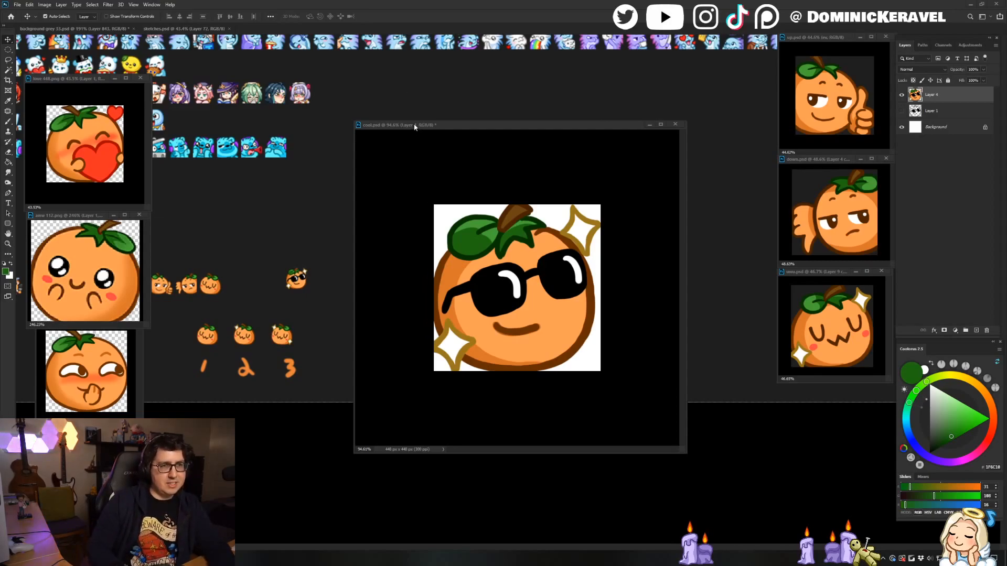
left_click_drag(414, 127, 424, 163)
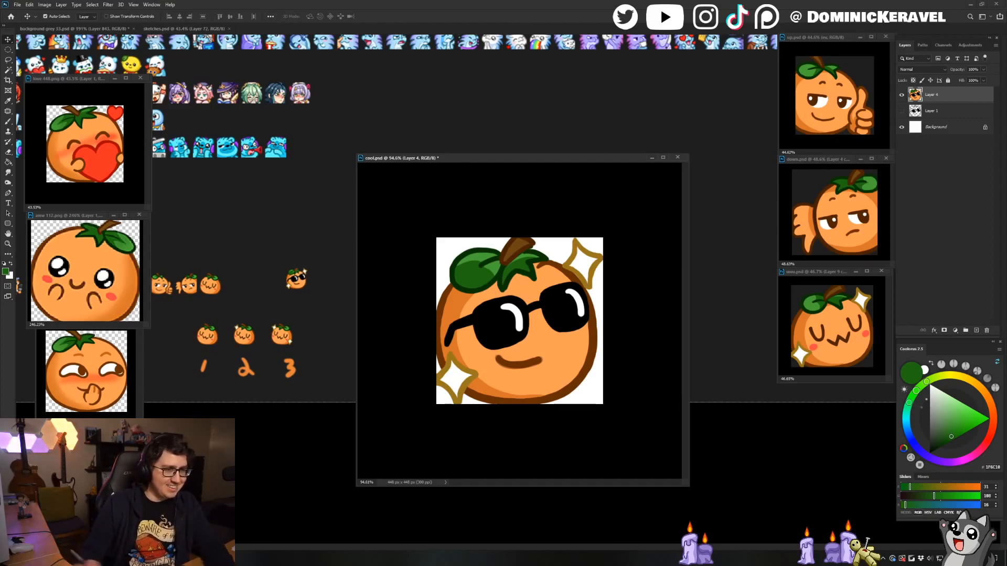
left_click_drag(435, 161, 430, 155)
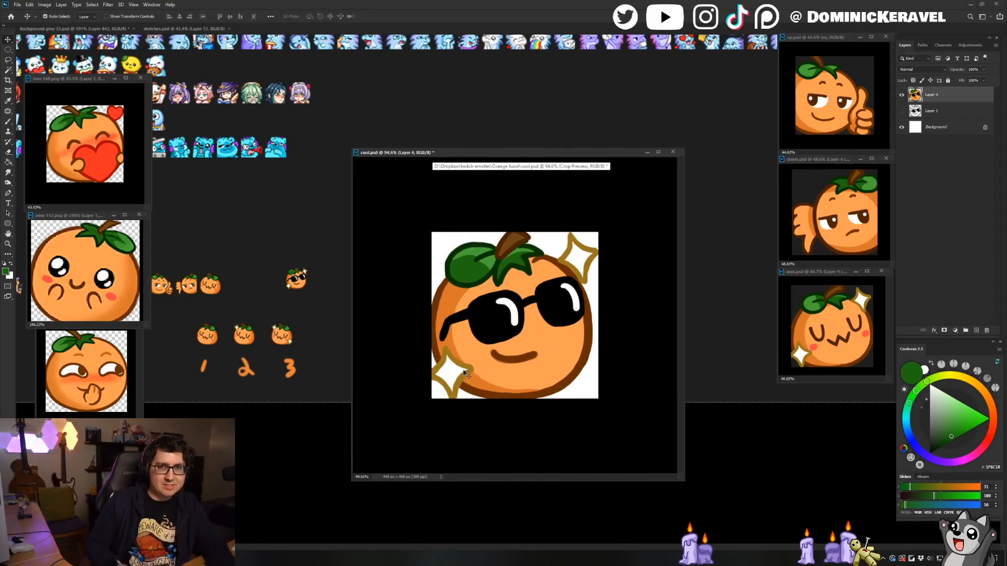
left_click(452, 378)
left_click(452, 378)
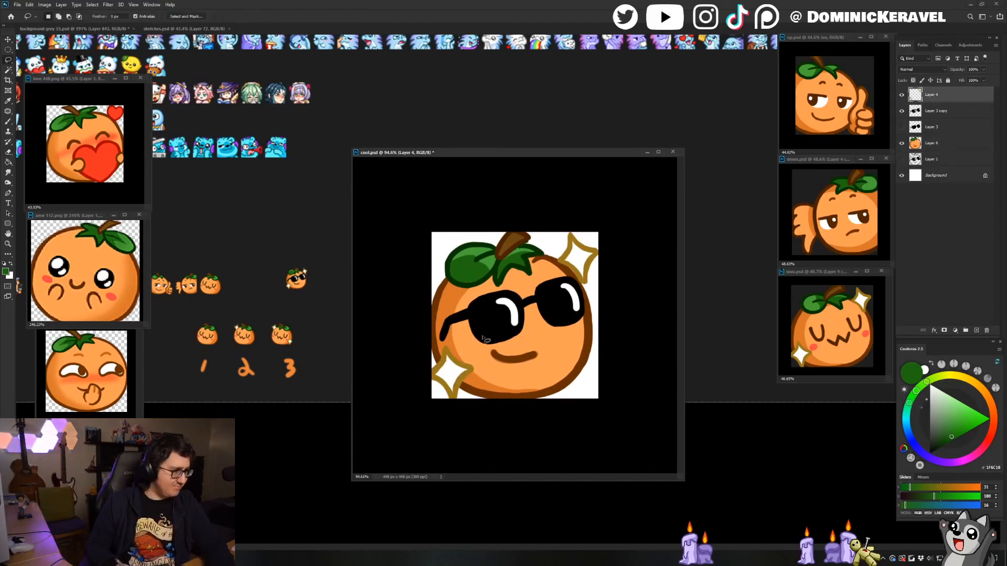
key("l")
left_click_drag(422, 337, 445, 427)
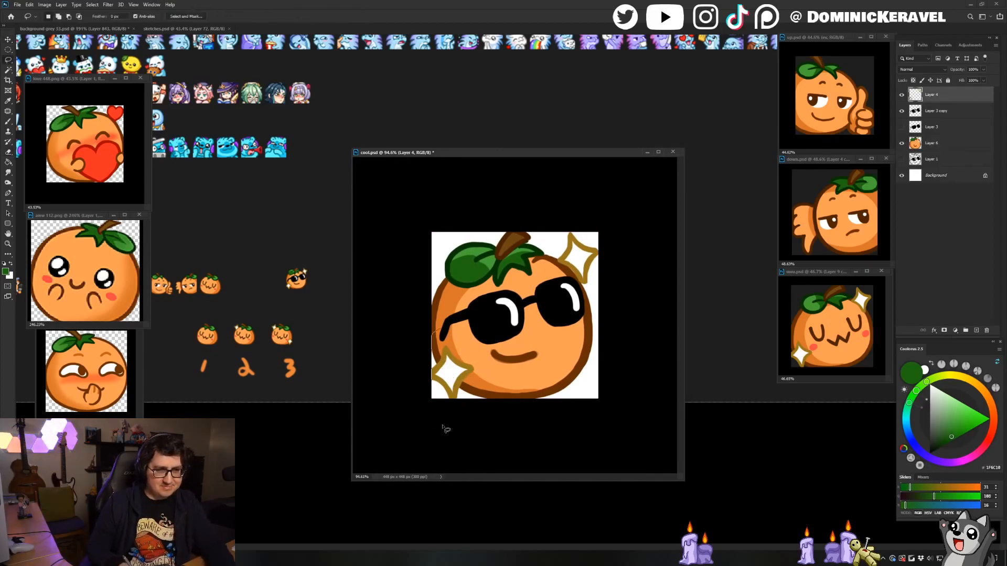
key("ctrl+d")
left_click_drag(451, 368, 464, 365)
left_click_drag(439, 332, 464, 319)
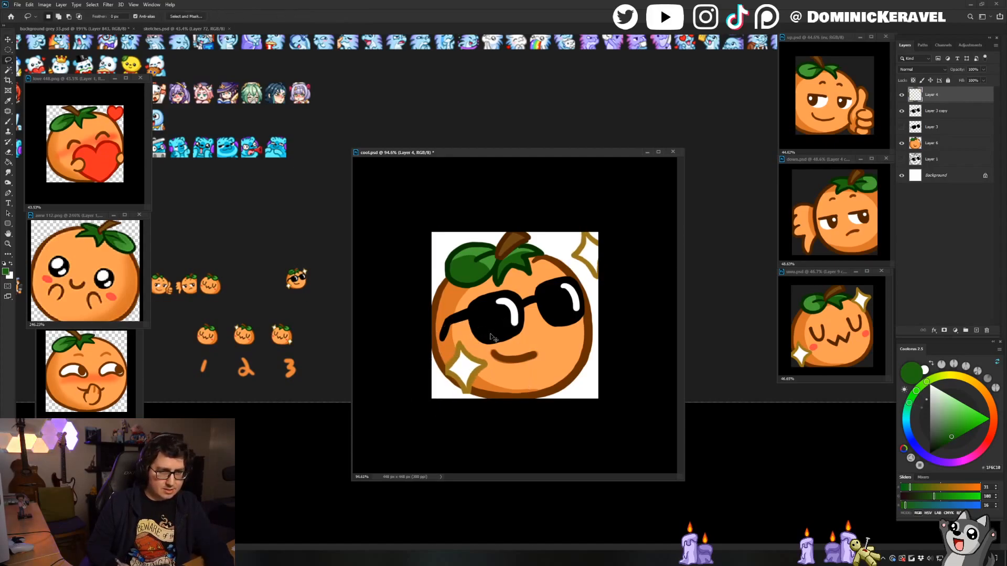
key("Delete")
key("ctrl+z")
key("ctrl+z")
key("ctrl+z")
key("v")
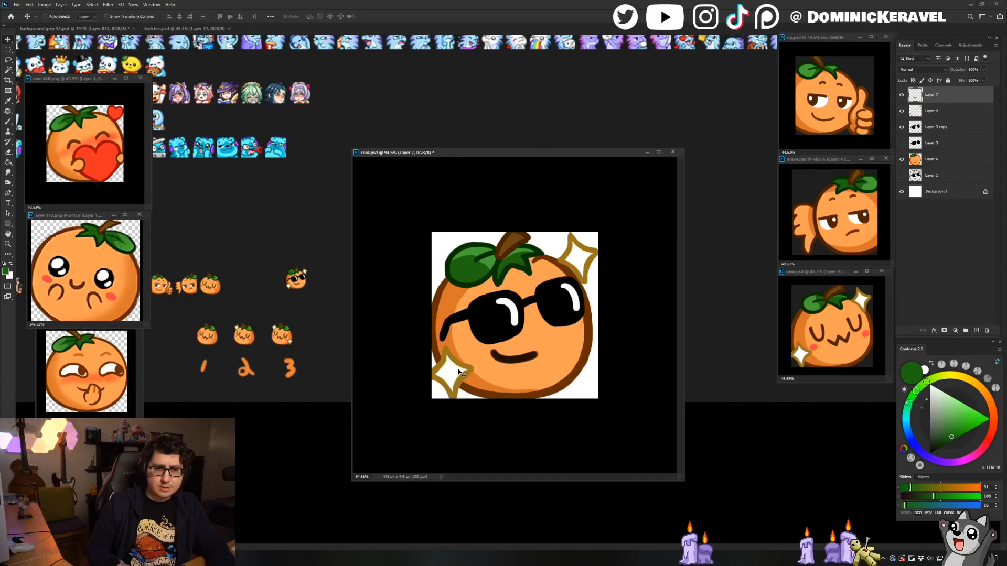
key("Delete")
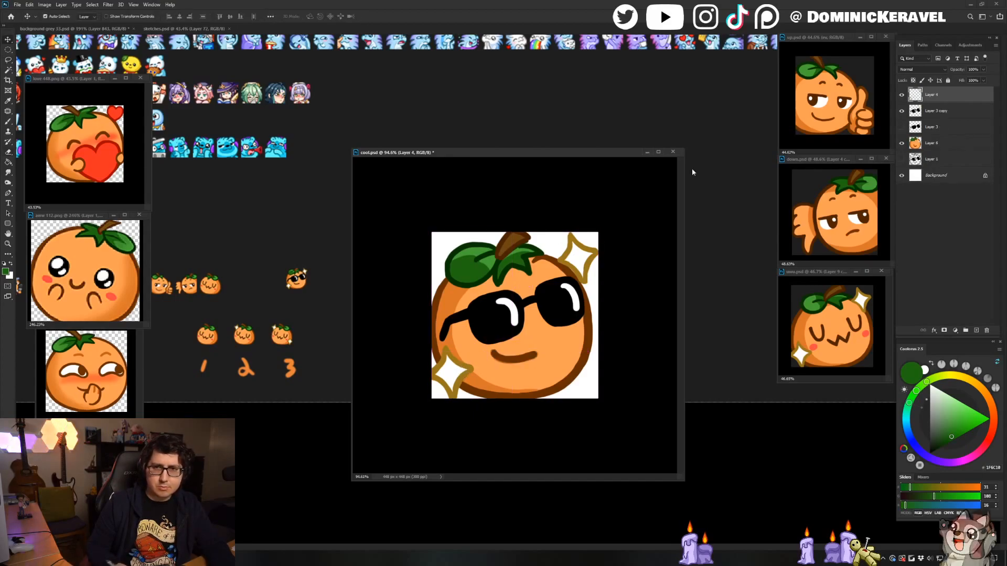
Lasso the lower-left sparkle on Layer 4, move it slightly upward, and make the sunglasses layer active.
key("l")
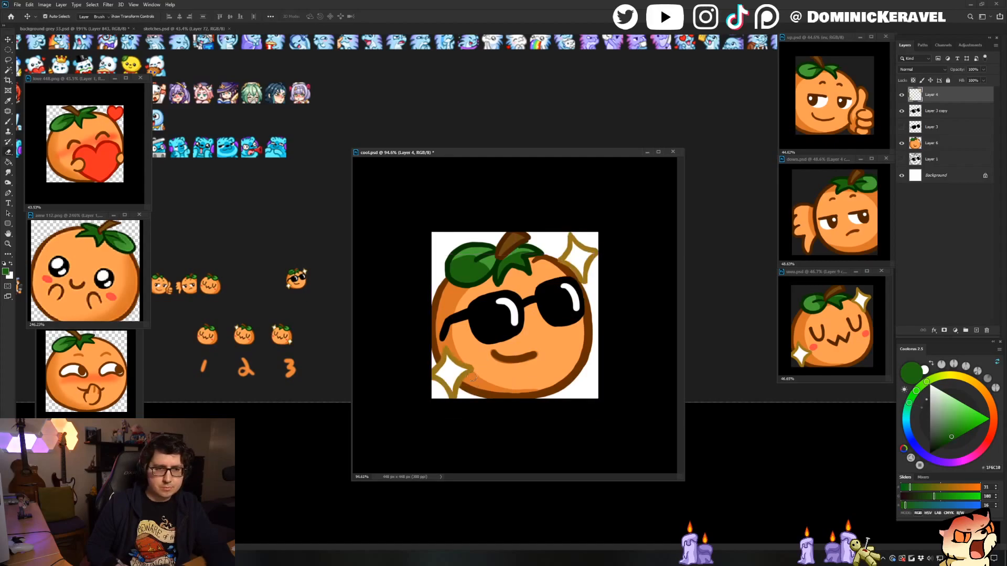
mouse_move(461, 348)
left_mouse_down()
mouse_move(417, 447)
mouse_move(421, 342)
mouse_move(458, 346)
left_mouse_up()
left_click_drag(458, 387, 458, 379)
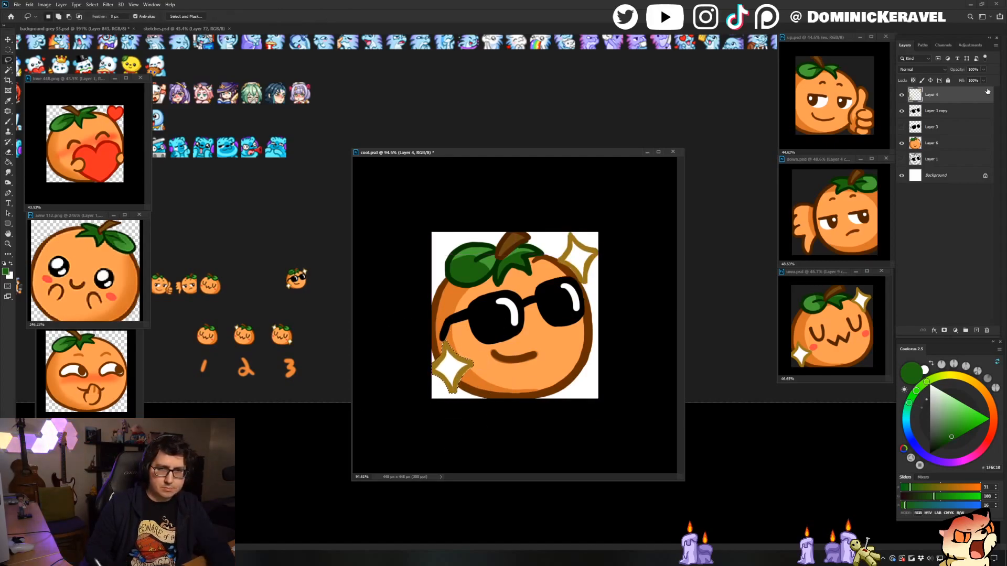
key("v")
left_click(582, 297)
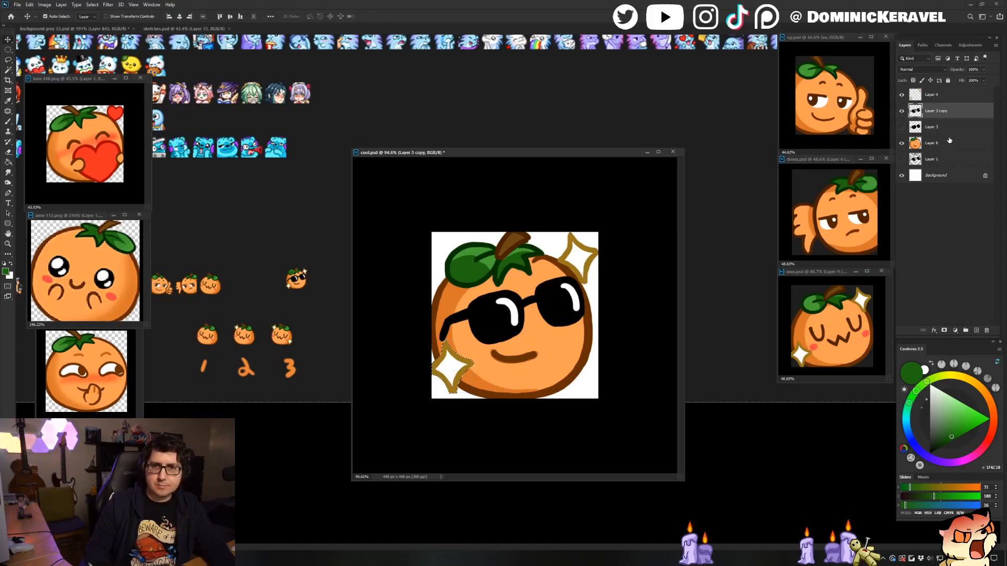
Scale the orange and sunglasses layers together to about 104% so the orange fills the canvas.
left_click(573, 258, "ctrl+shift")
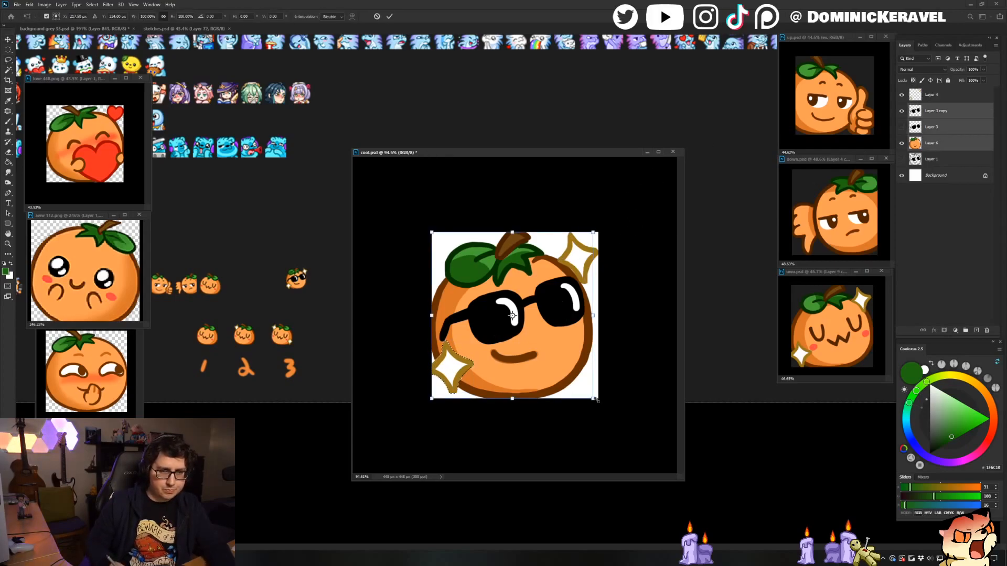
key("ctrl+t")
left_click_drag(598, 399, 601, 403)
left_click_drag(599, 229, 601, 228)
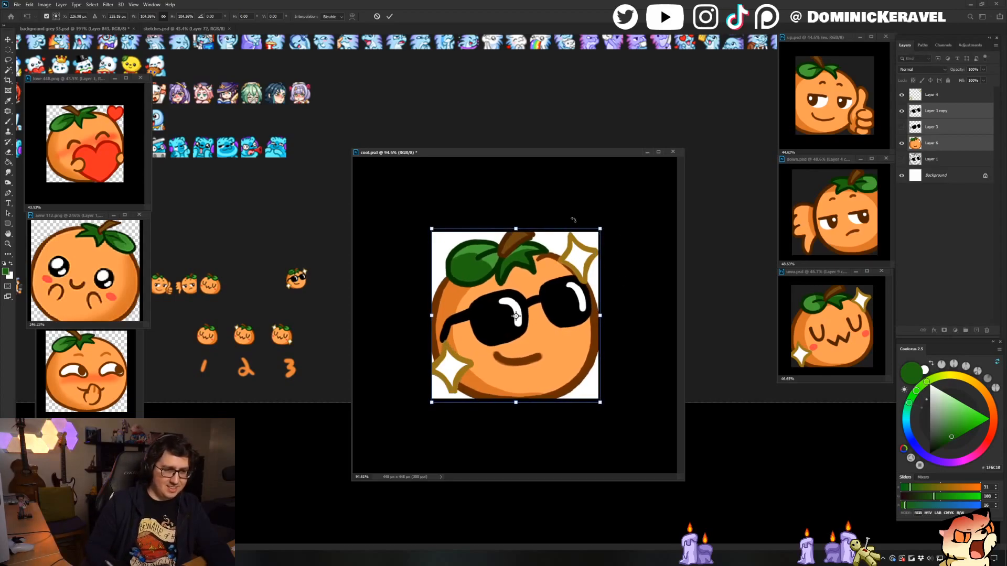
key("Return")
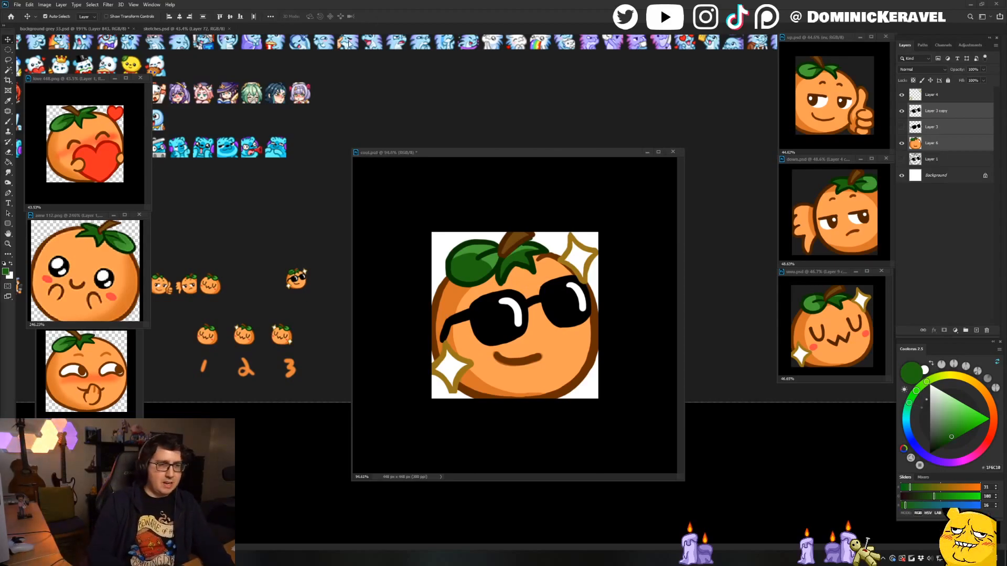
left_click_drag(399, 153, 393, 144)
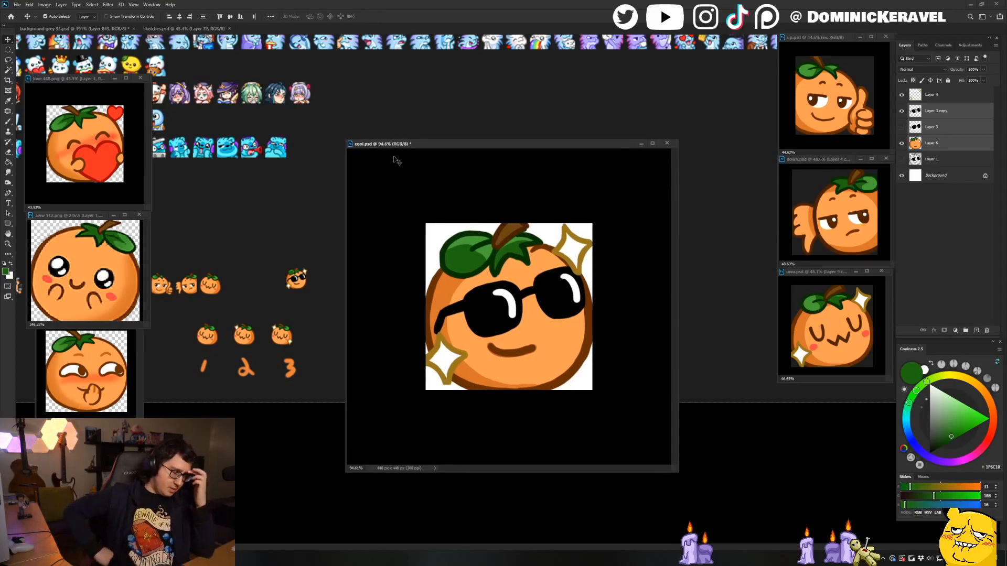
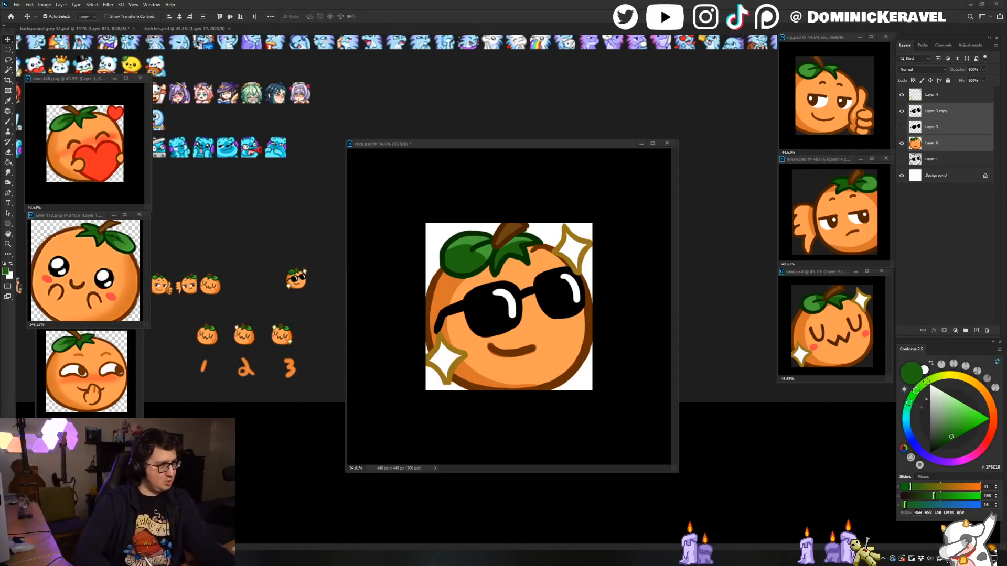
mouse_move(418, 145)
left_mouse_down()
mouse_move(435, 131)
mouse_move(430, 114)
mouse_move(478, 112)
left_mouse_up()
key("e")
key("v")
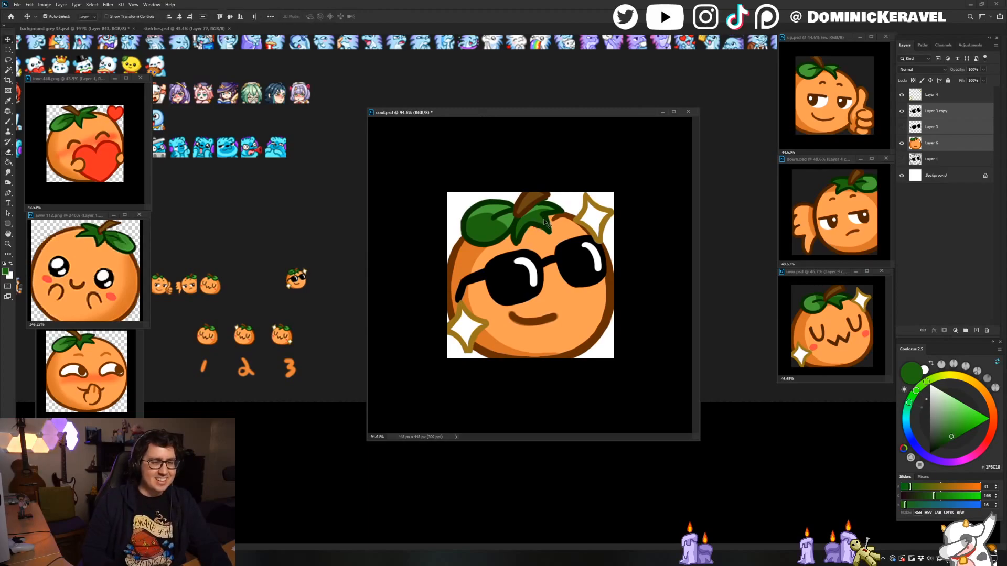
key("e")
key("v")
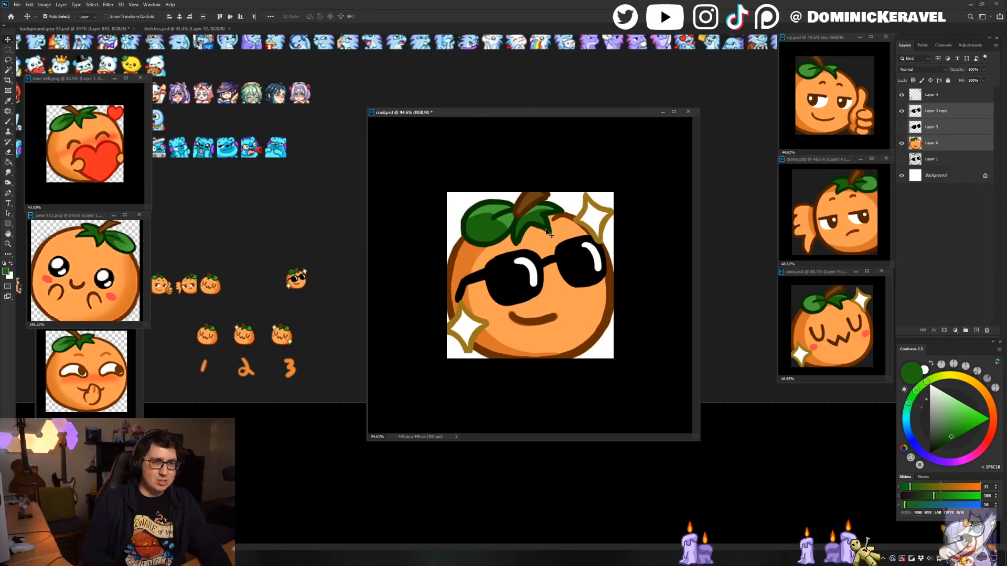
On Layer 6, touch up the dark green outline of the pointed leaf beside the stem with the Brush.
scroll(553, 232, "up", 4)
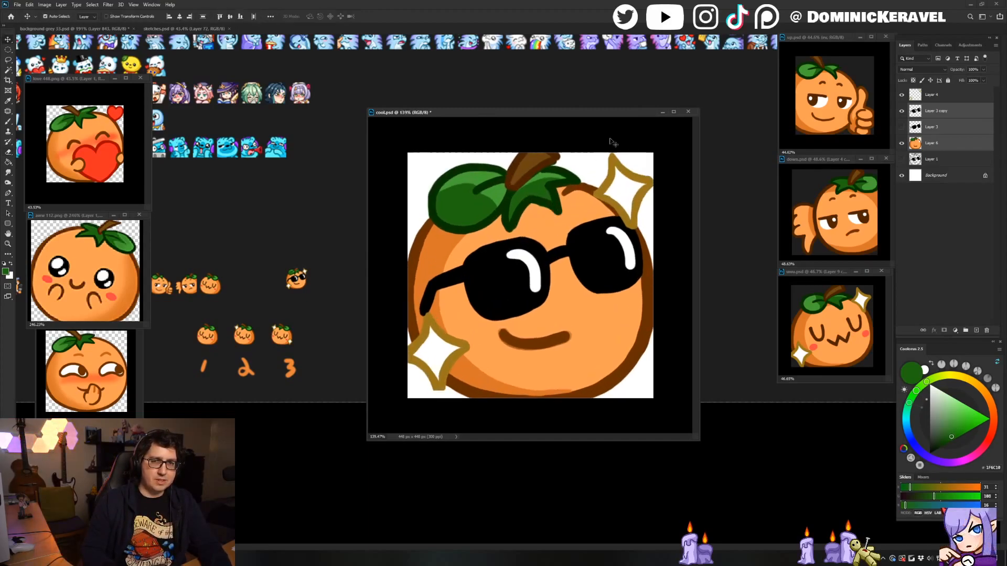
left_click(946, 147)
key("e")
scroll(548, 211, "up", 4)
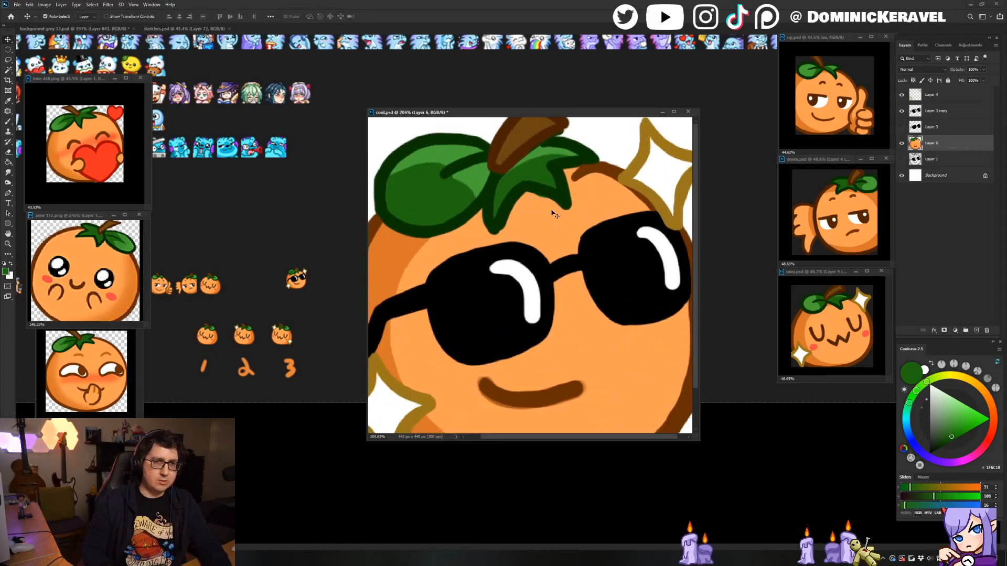
key("b")
left_click(550, 210, "alt")
left_click_drag(551, 210, 547, 213)
left_click_drag(513, 274, 511, 276)
left_click(549, 225, "alt")
left_click_drag(543, 209, 523, 260)
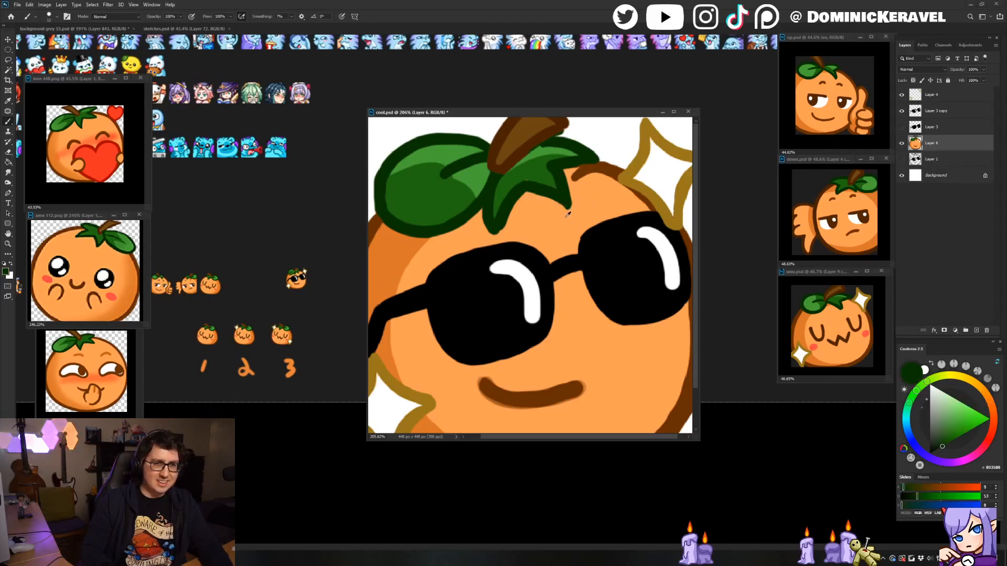
Refine where the leaf meets the stem, painting with greens and dark brown sampled from the artwork.
left_click(524, 179, "alt")
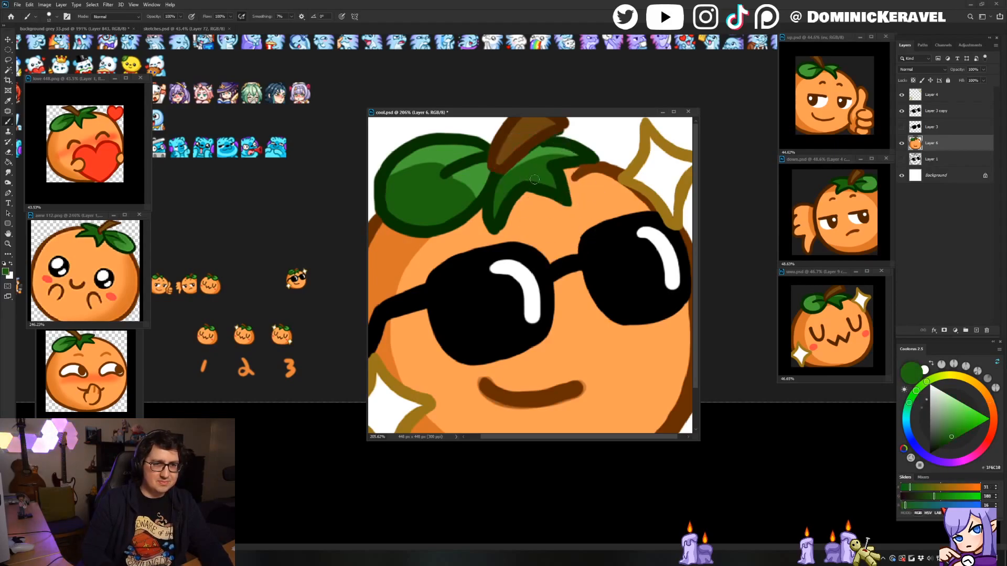
left_click(535, 150, "alt")
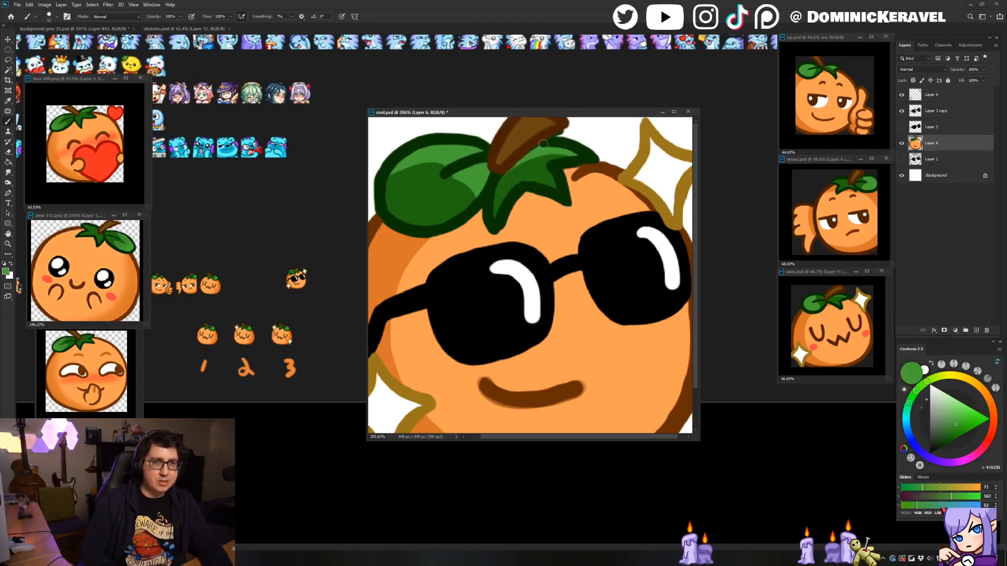
left_click(560, 130, "alt")
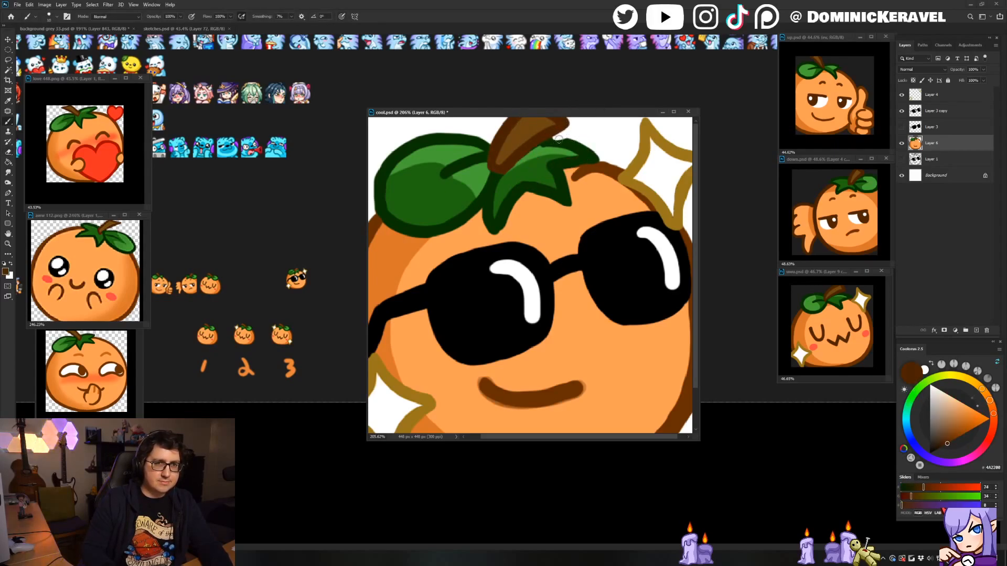
left_click(551, 143, "alt")
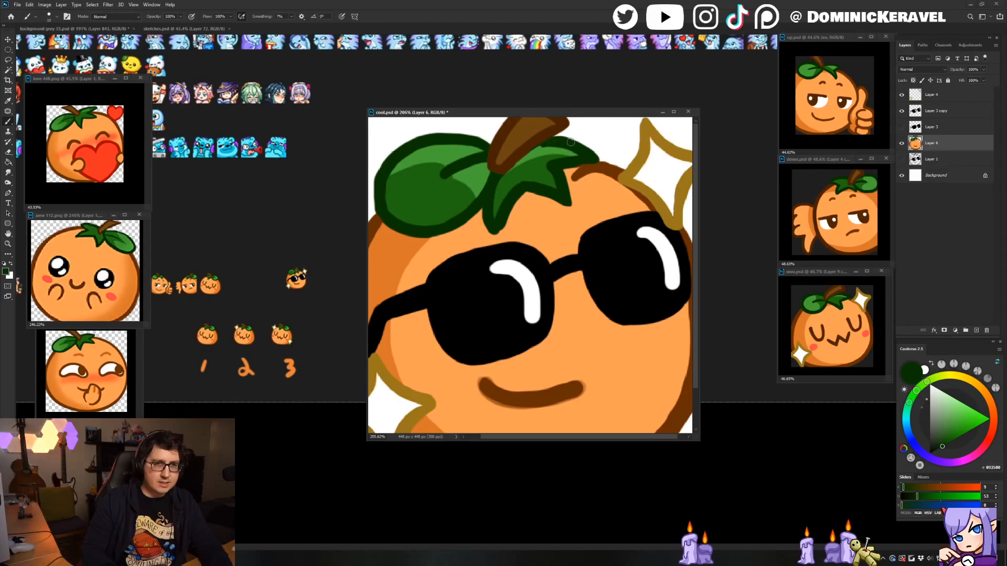
left_click(548, 152, "alt")
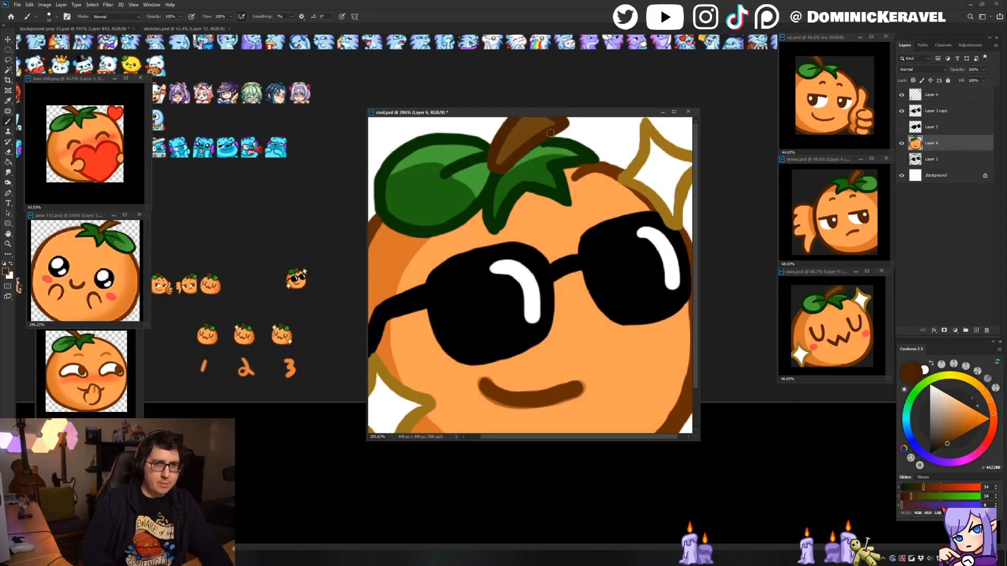
key("v")
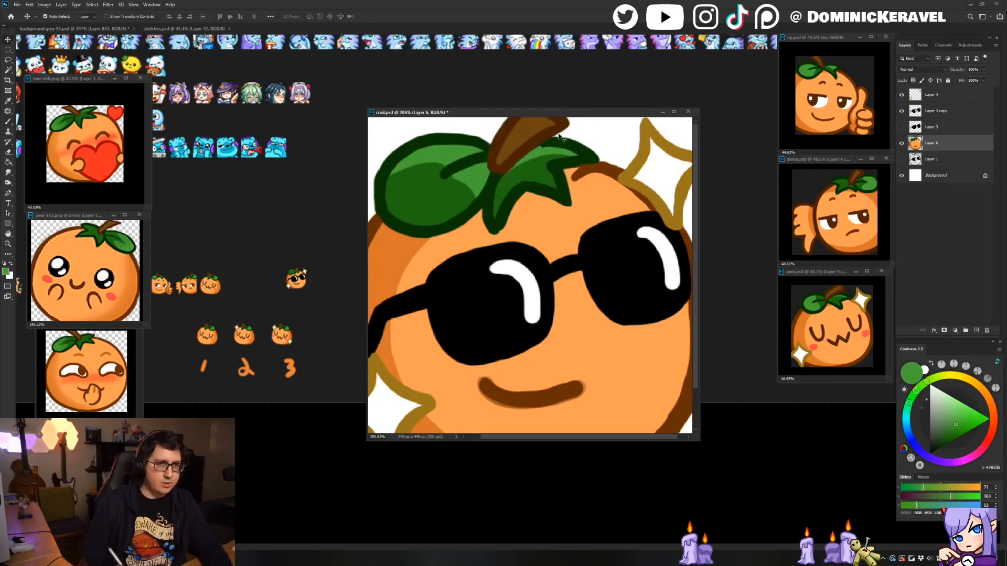
Make the sunglasses layer active with black as the paint color and tidy the upper edge of the left lens.
left_click_drag(404, 152, 428, 147)
key("e")
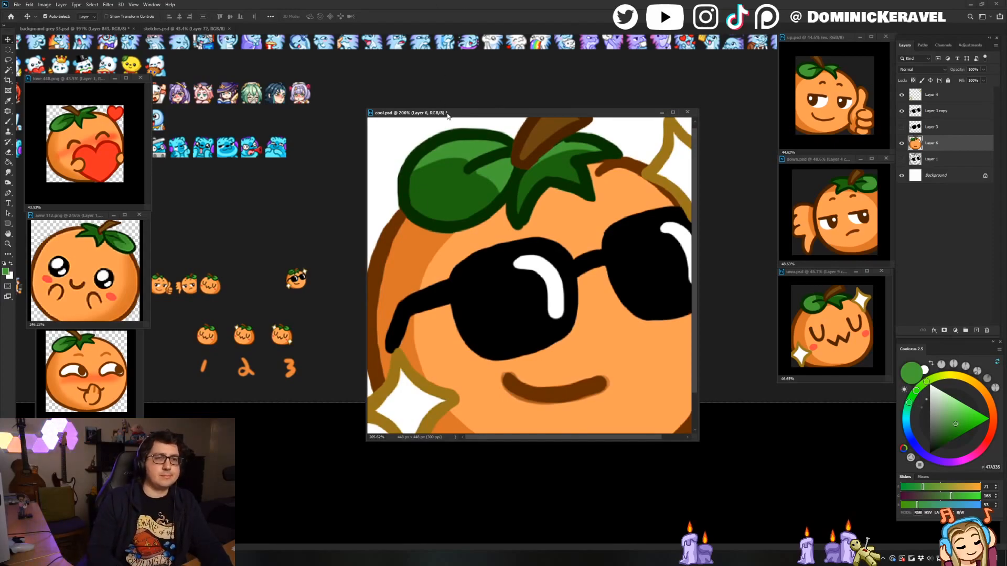
left_click_drag(447, 115, 443, 115)
key("b")
key("d")
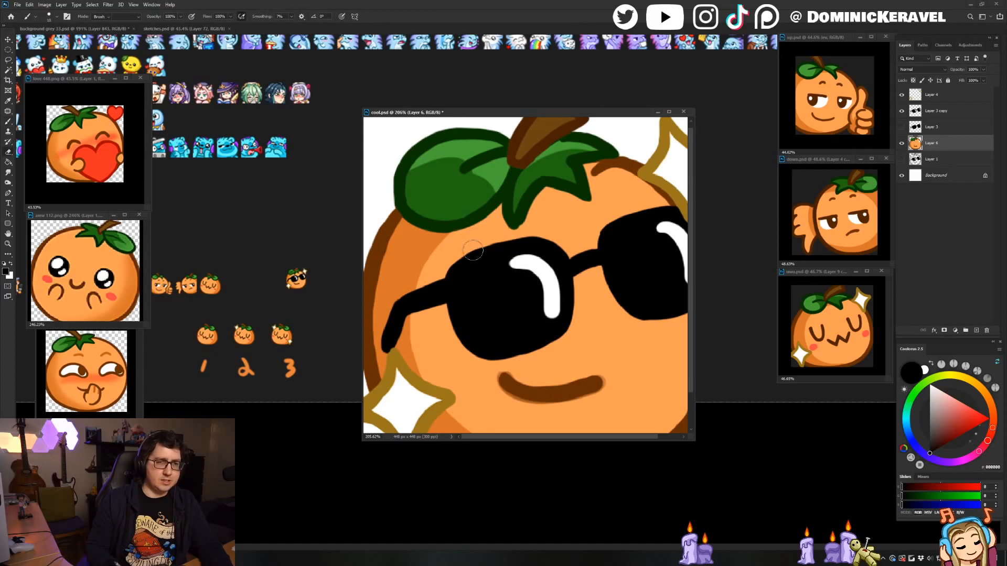
key("v")
left_click(493, 268)
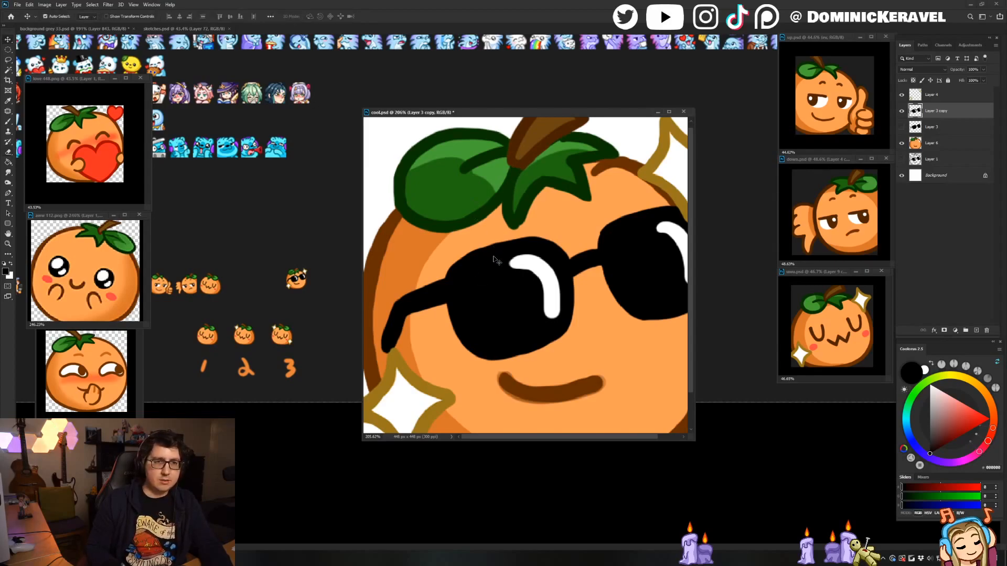
key("e")
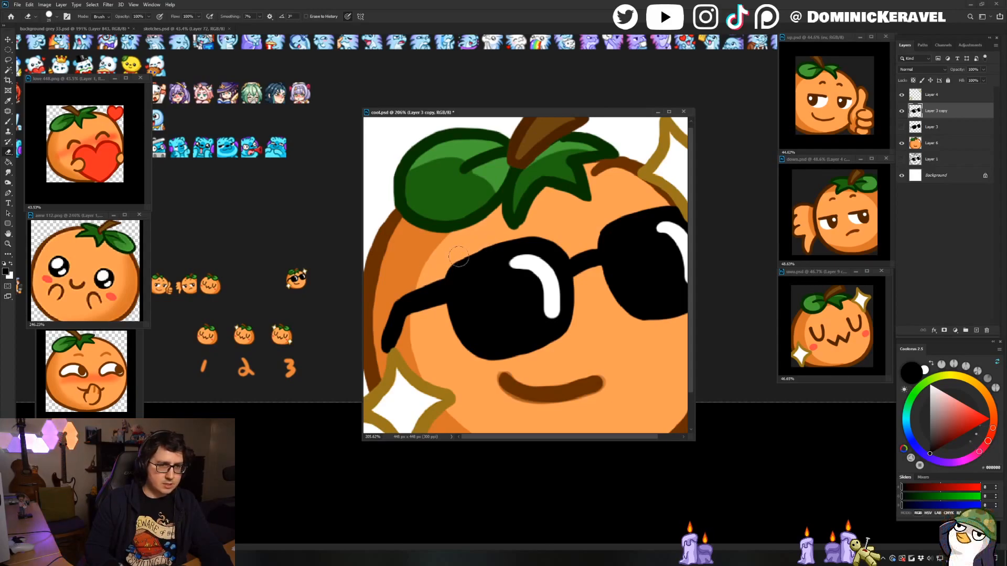
key("v")
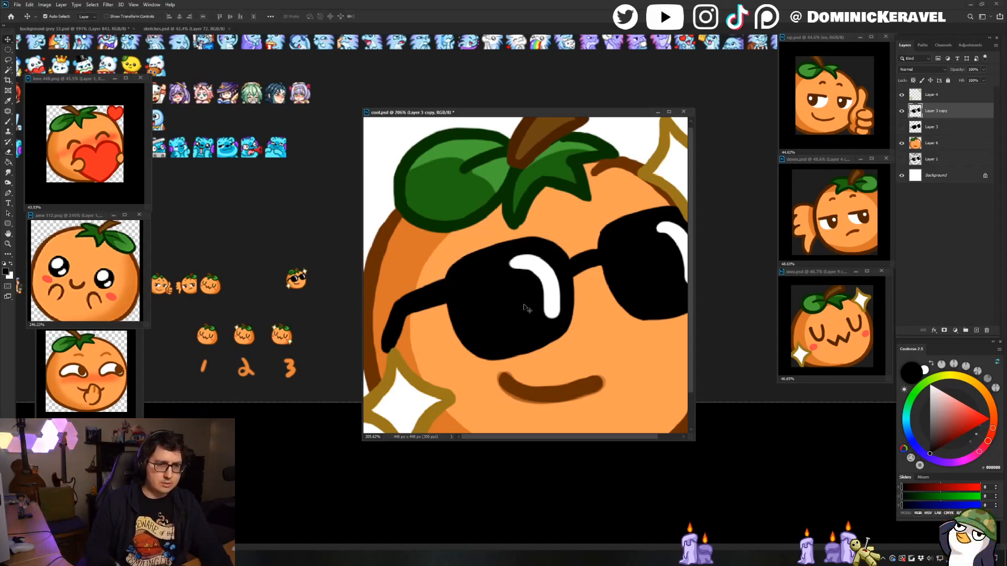
Smooth the lower-right edge of the right sunglasses lens with black brush strokes and the Eraser.
left_click_drag(551, 324, 512, 285)
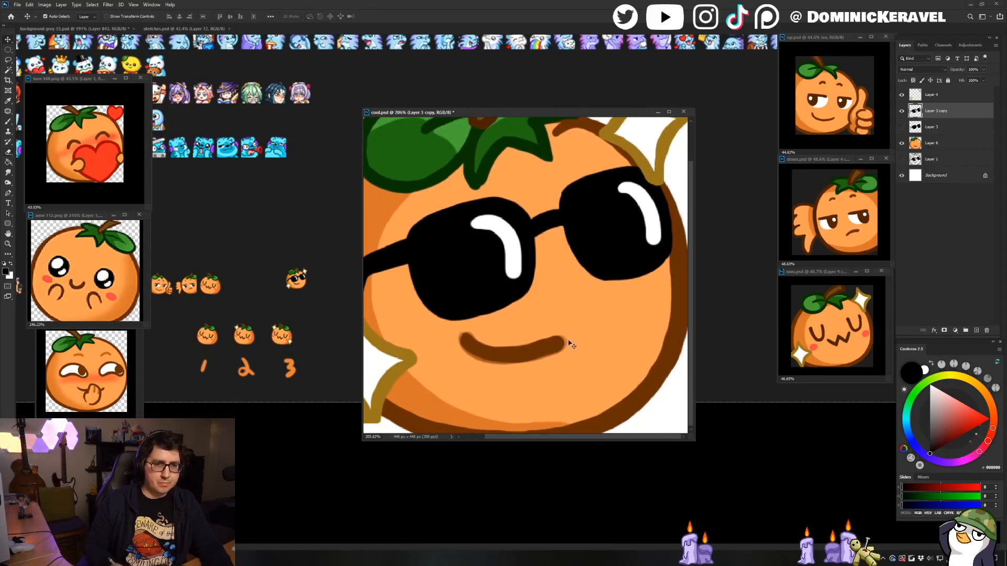
key("e")
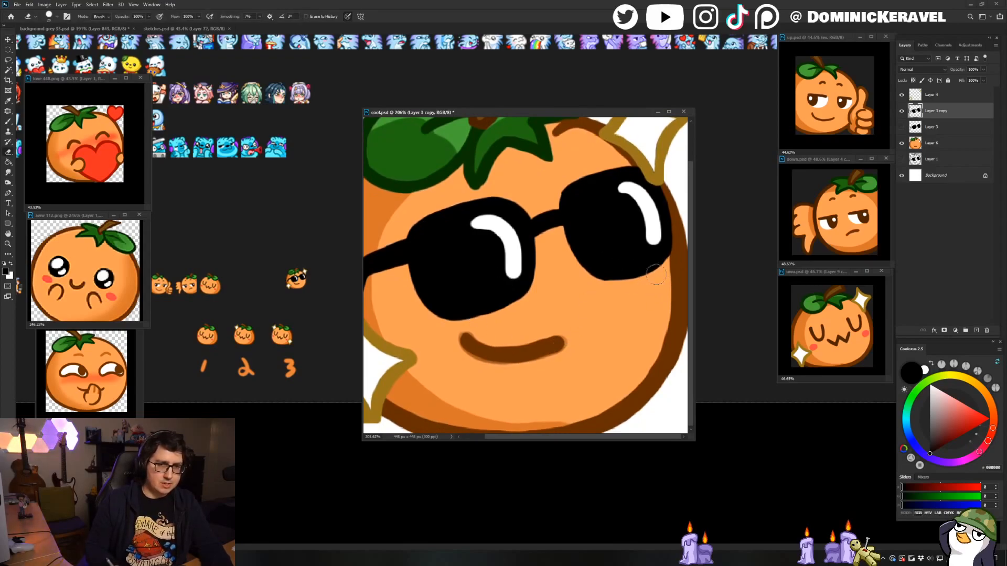
key("b")
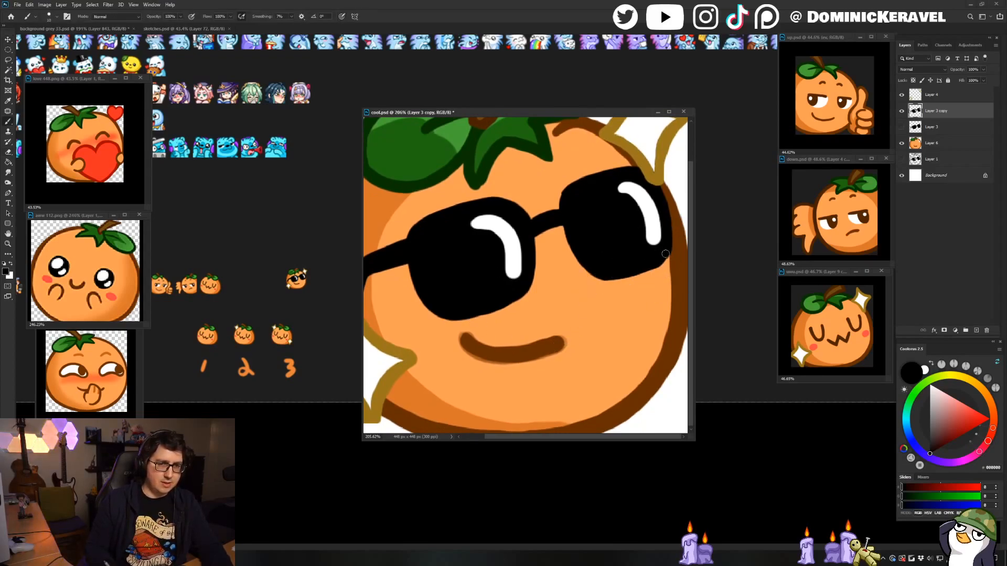
left_click_drag(666, 253, 610, 276)
key("e")
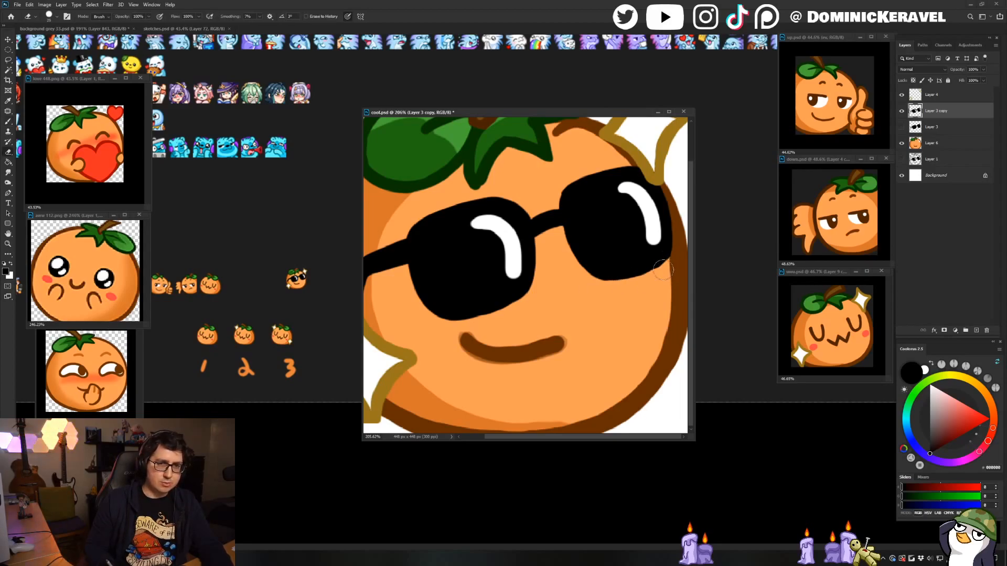
key("b")
key("e")
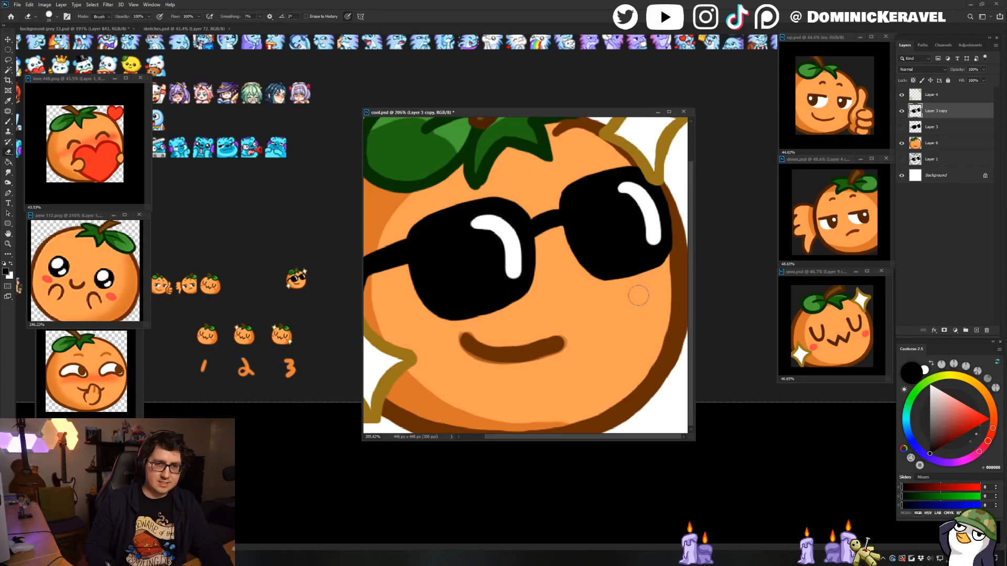
key("b")
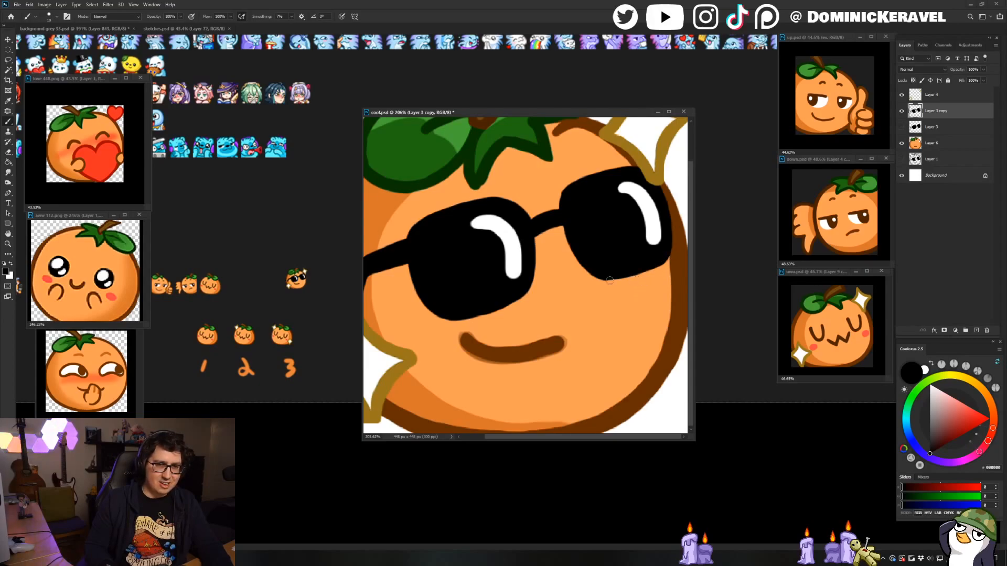
On Layer 4, reshape the bottom tip of the lower-left sparkle using its sampled gold outline color and the Eraser.
key("v")
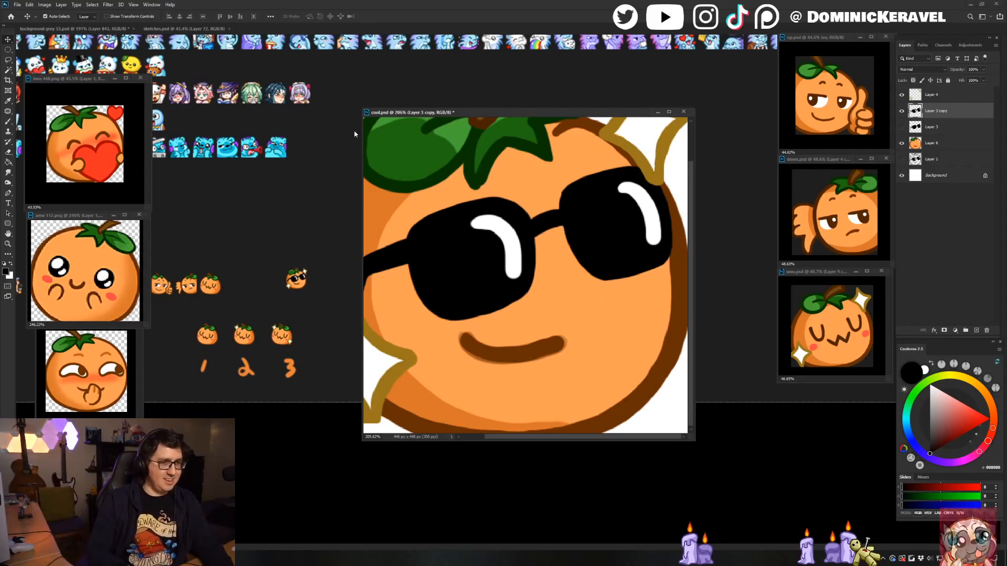
left_click_drag(440, 115, 439, 110)
left_click(396, 357)
scroll(393, 364, "down", 4)
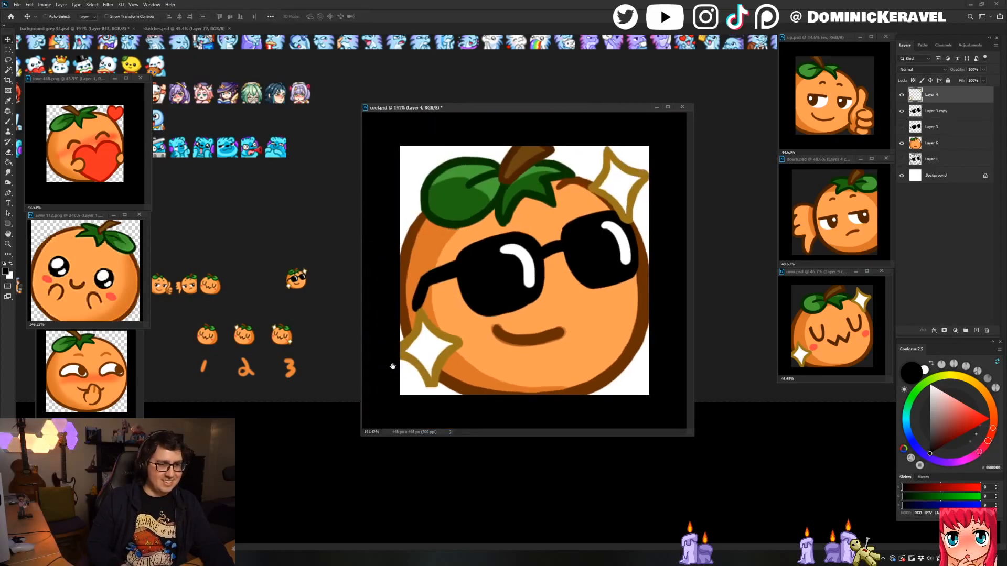
scroll(433, 385, "up", 4)
key("b")
left_click(433, 385, "alt")
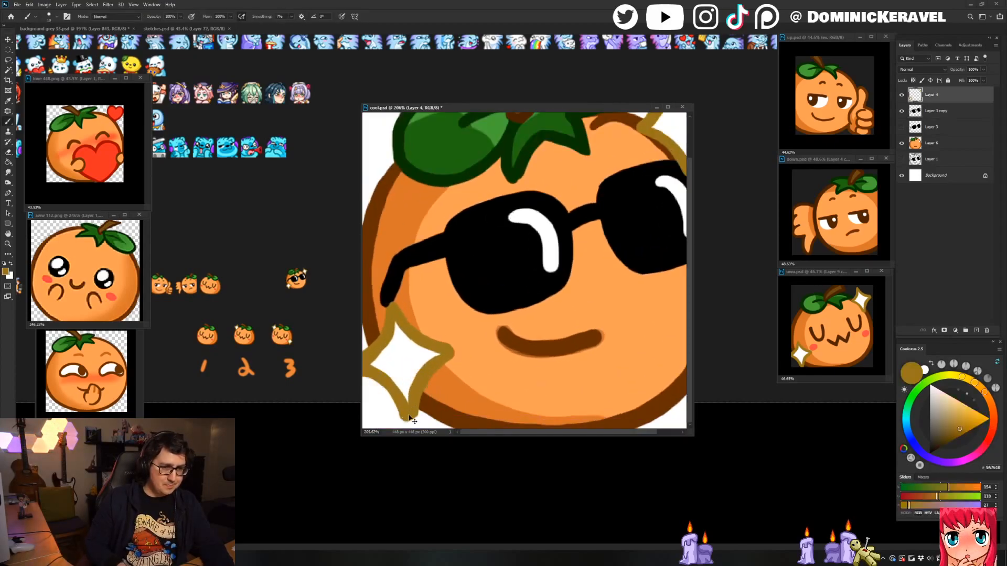
key("e")
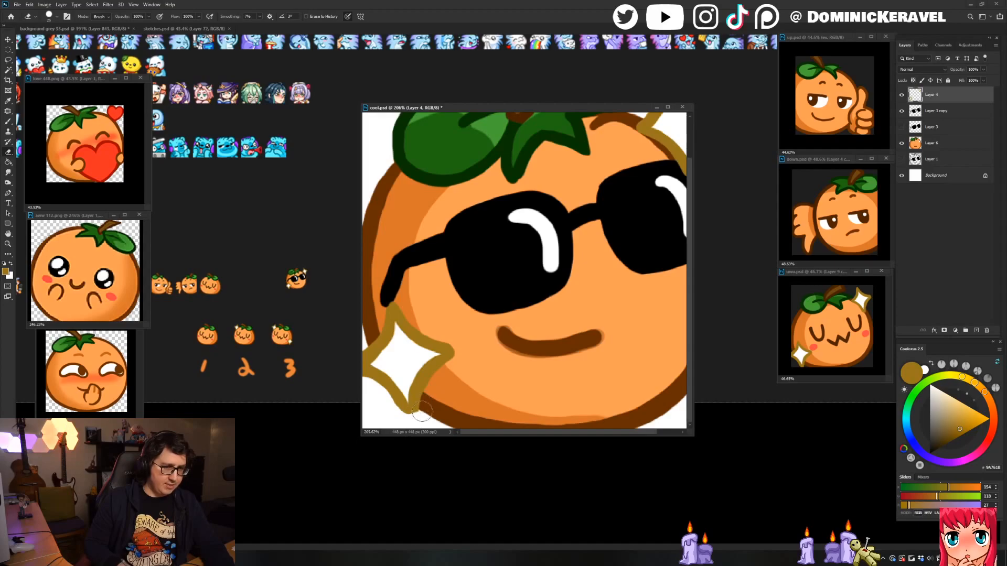
key("ctrl+z")
key("b")
key("e")
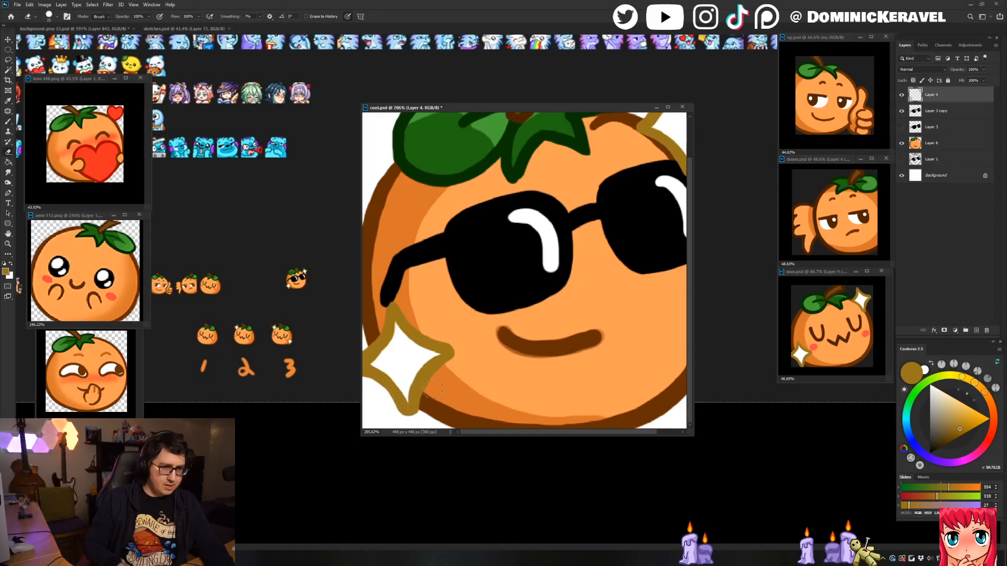
key("b")
key("e")
key("b")
key("e")
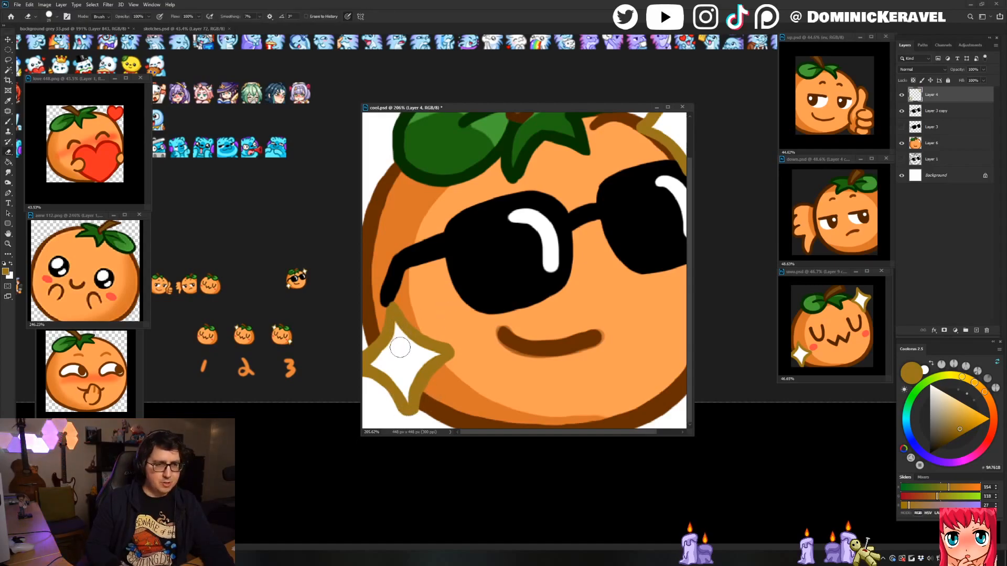
Undo the last stroke on the lower-left sparkle and save cool.psd.
mouse_move(424, 350)
left_mouse_down()
mouse_move(405, 355)
mouse_move(434, 365)
left_mouse_up()
key("ctrl+z")
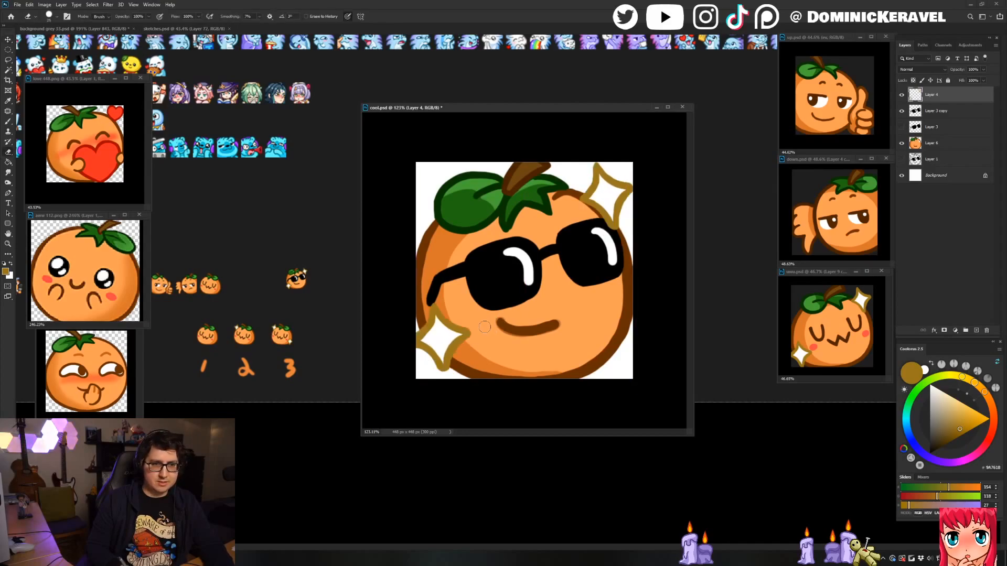
key("ctrl+s")
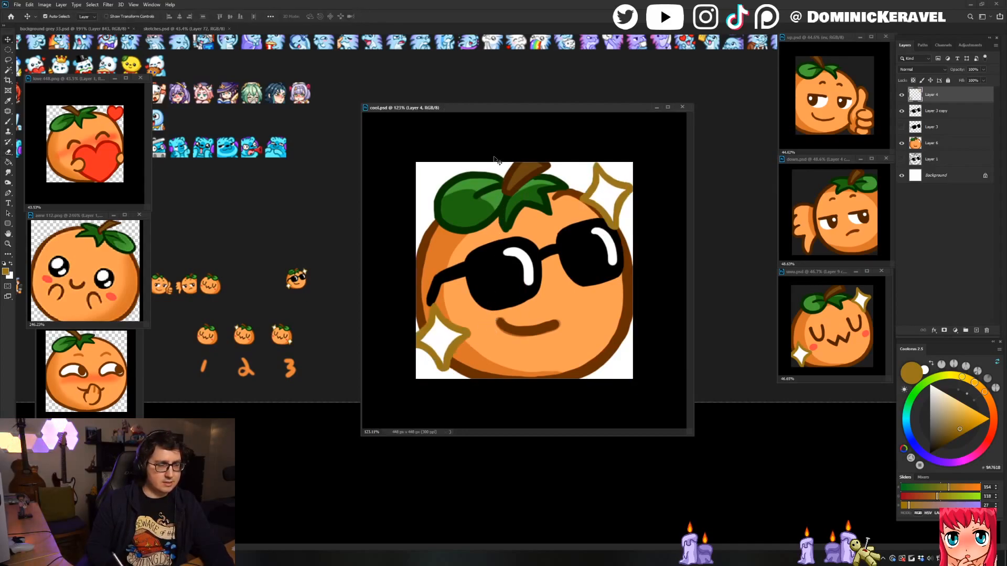
Lasso the lower-left sparkle on Layer 4 and rotate it slightly counter-clockwise with Free Transform.
key("l")
mouse_move(417, 298)
left_mouse_down()
mouse_move(477, 320)
mouse_move(424, 294)
left_mouse_up()
key("ctrl+t")
left_click_drag(520, 262, 509, 251)
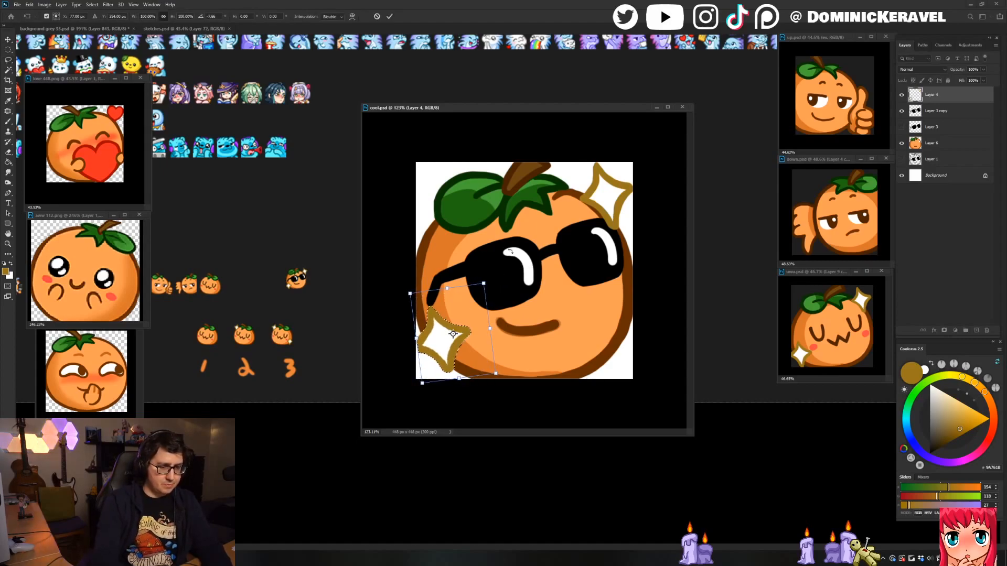
key("Return")
key("e")
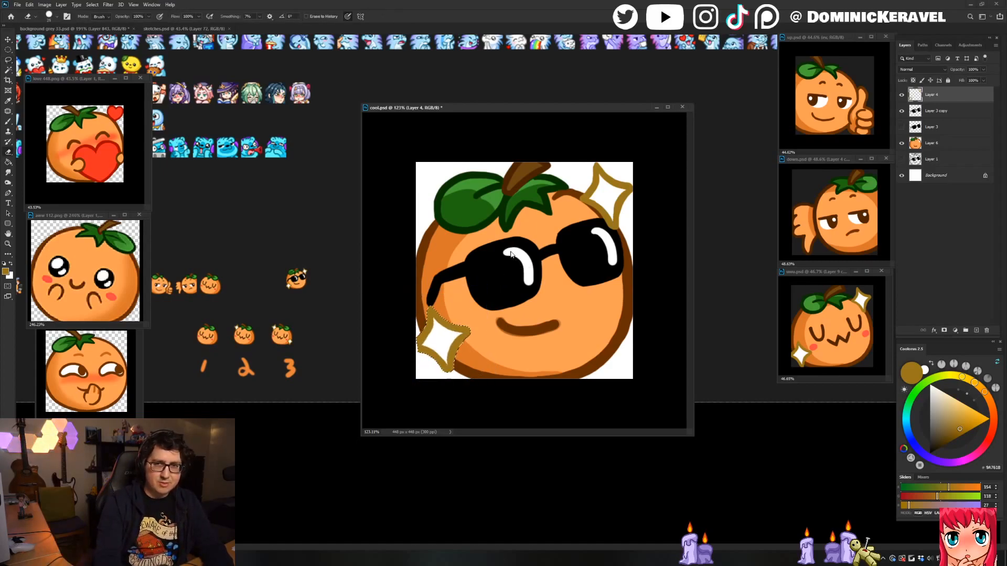
Nudge the selected lower-left sparkle a few pixels to the left and clear the selection.
key("ctrl+Left")
key("ctrl+Left")
key("ctrl+Left")
key("ctrl+Left")
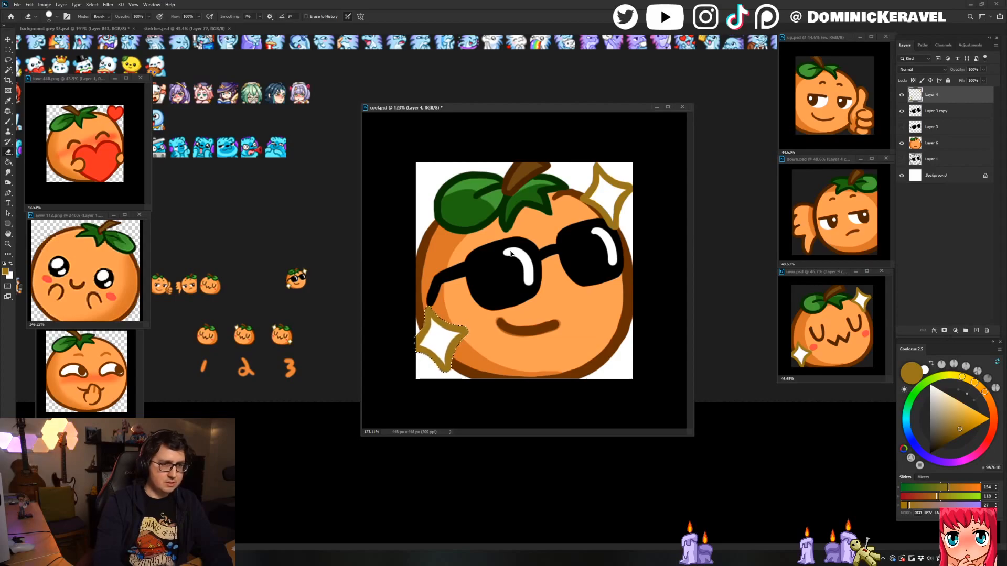
key("ctrl+d")
key("b")
scroll(431, 361, "up", 2)
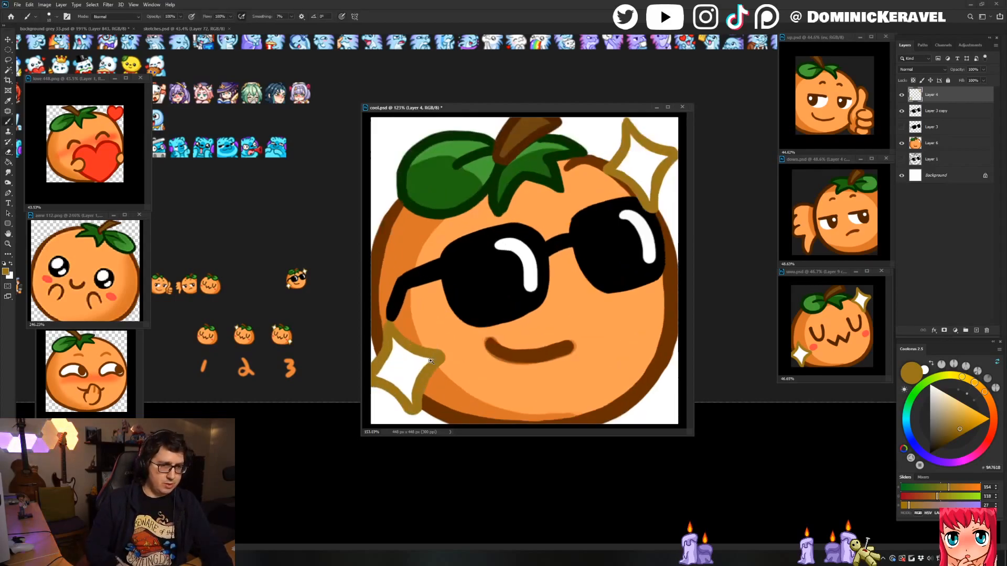
scroll(431, 361, "up", 1)
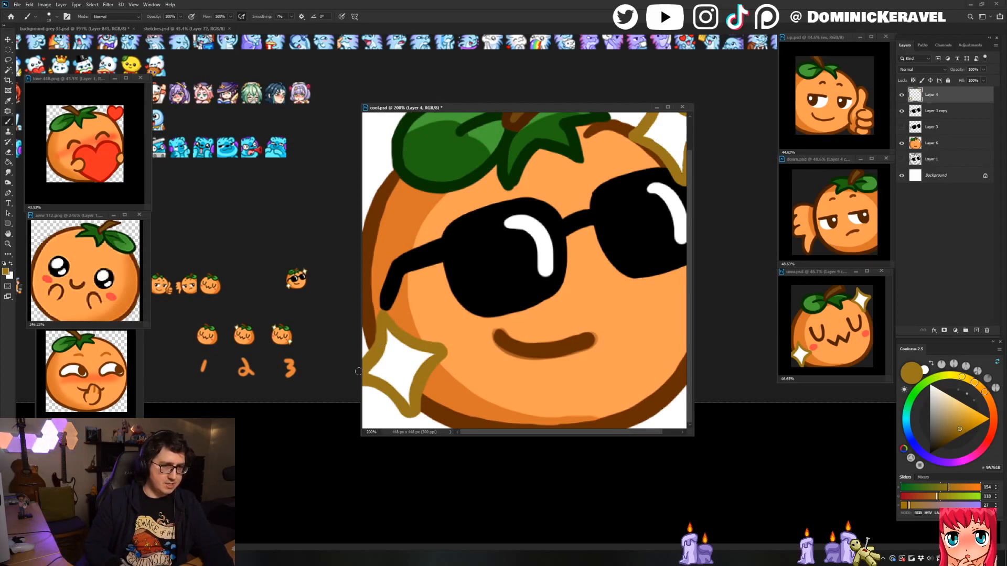
In background grey 33.psd, move the existing sunglasses thumbnail closer to the row of orange emotes.
key("v")
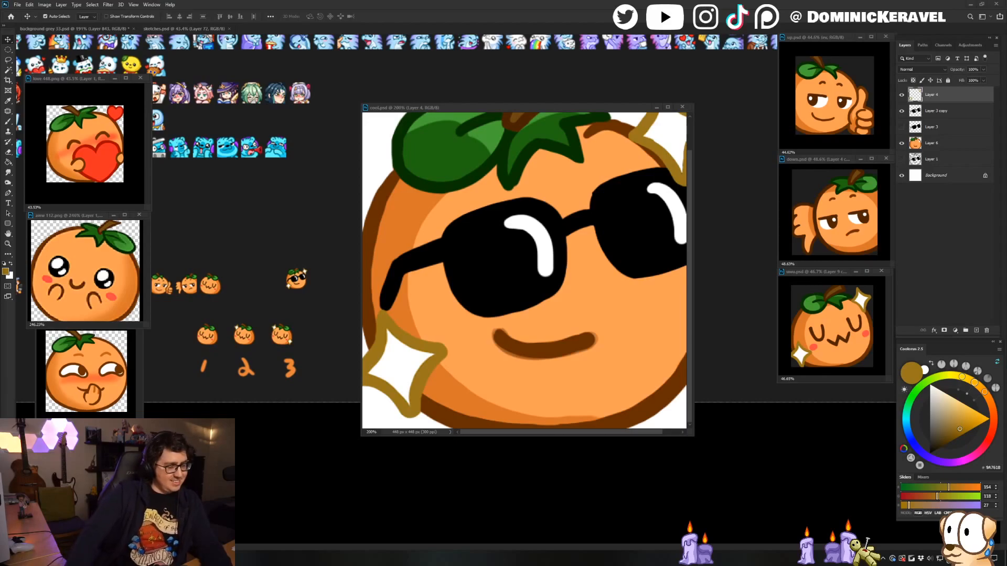
left_click(243, 262)
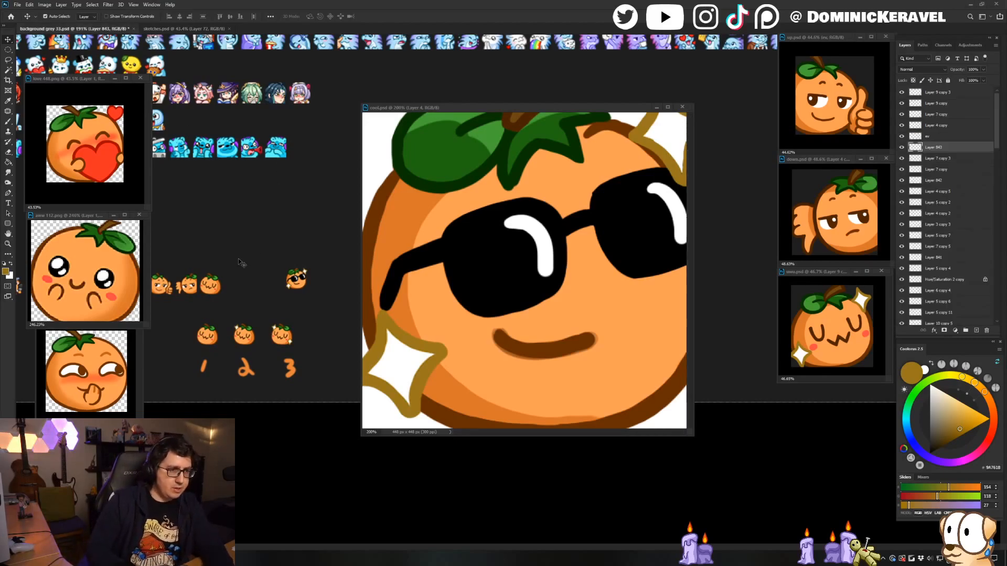
left_click_drag(225, 232, 261, 232)
left_click_drag(332, 283, 286, 286)
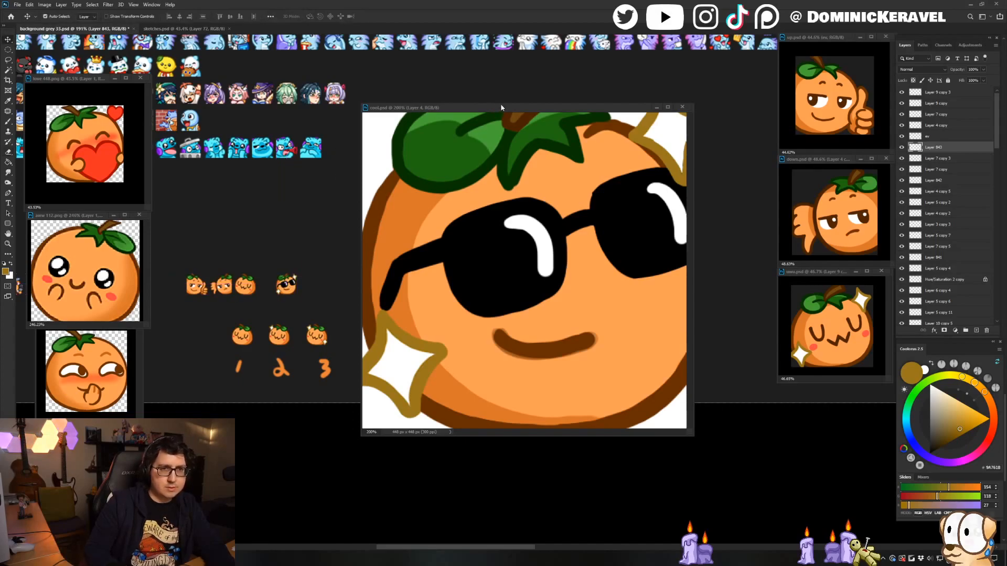
In cool.psd, resize the emote image with its artwork merged into Layer 4 to 28 pixels wide.
left_click(486, 146)
key("ctrl+alt+i")
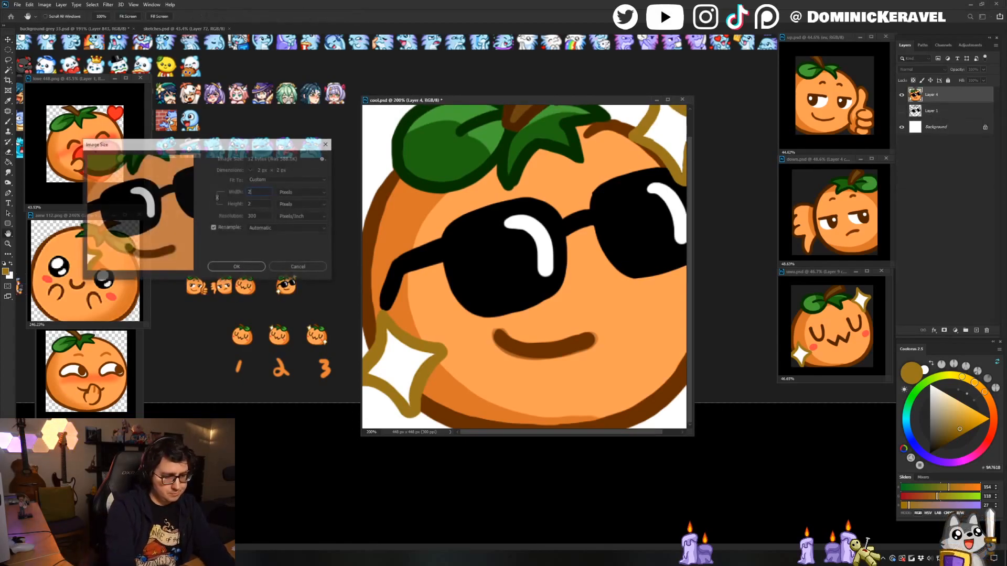
type("28")
key("Return")
Copy the 28-pixel emote into background grey 33.psd, delete the older sunglasses thumbnail and place the new one at the end of the orange row.
left_click_drag(529, 273, 267, 273)
left_click(265, 286)
key("Delete")
left_click_drag(279, 249, 295, 244)
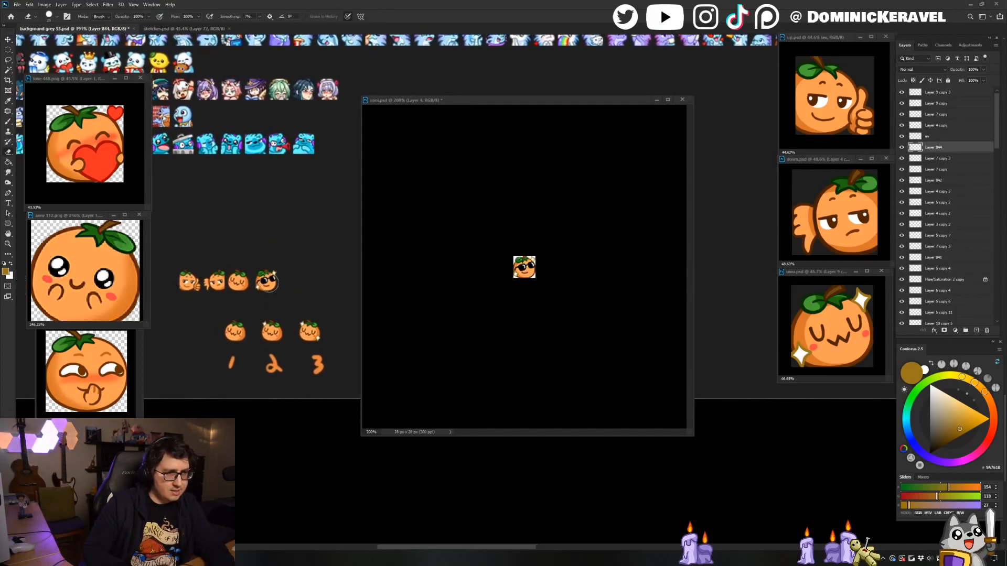
left_click_drag(271, 283, 267, 282)
left_click_drag(260, 283, 306, 272)
Examine the new sunglasses thumbnail's readability beside the other small orange emotes.
key("e")
scroll(286, 282, "down", 5)
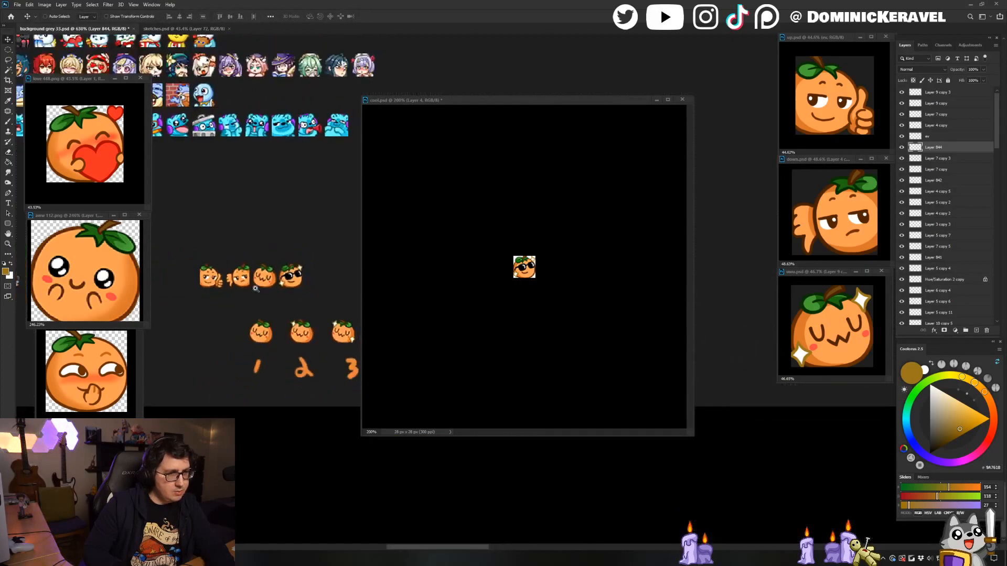
key("v")
key("e")
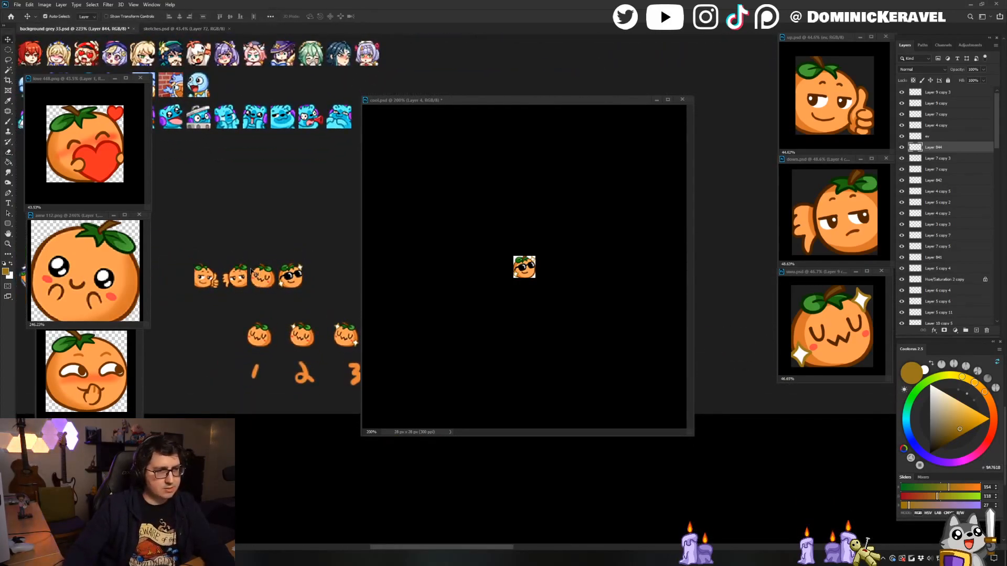
scroll(251, 272, "down", 1)
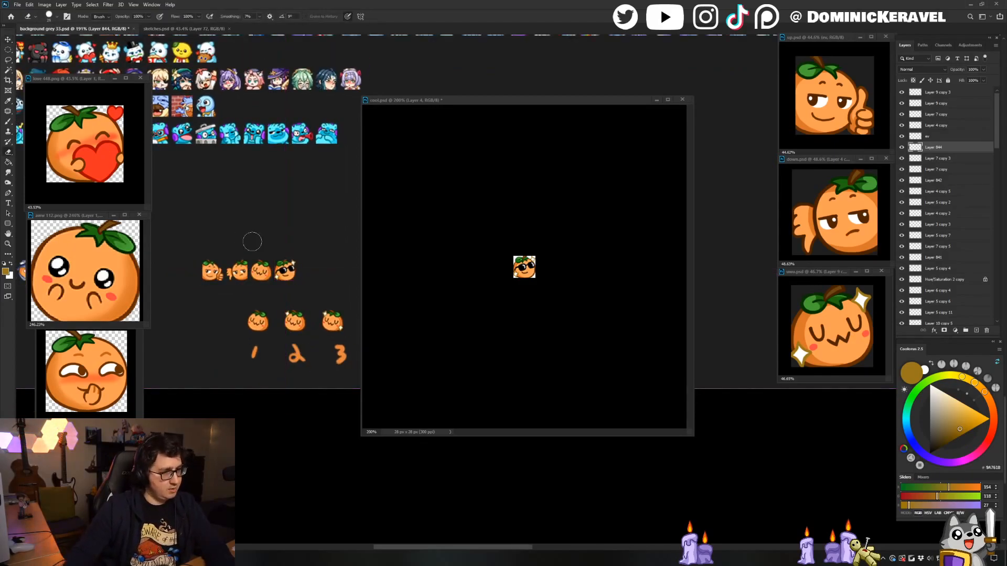
key("v")
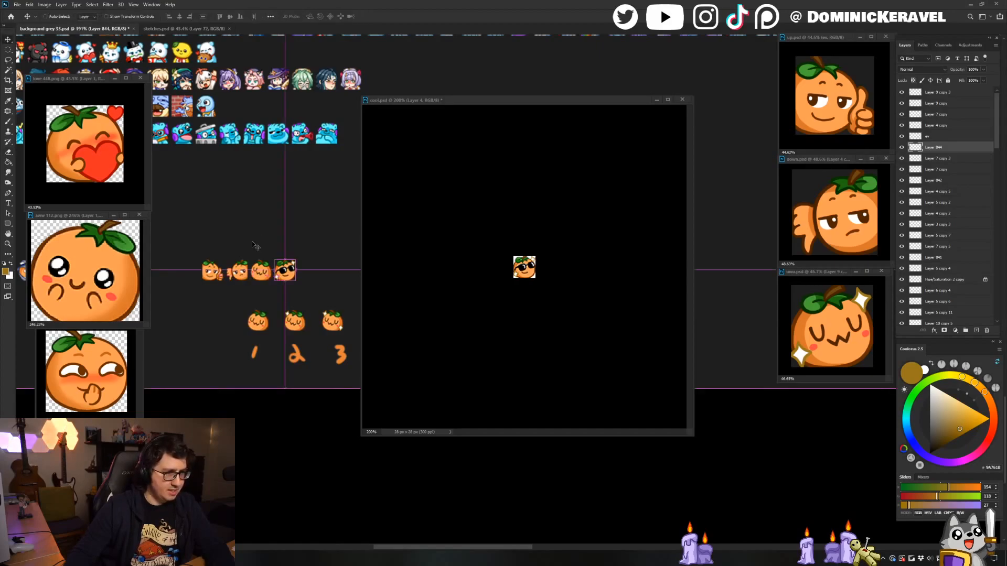
key("e")
key("v")
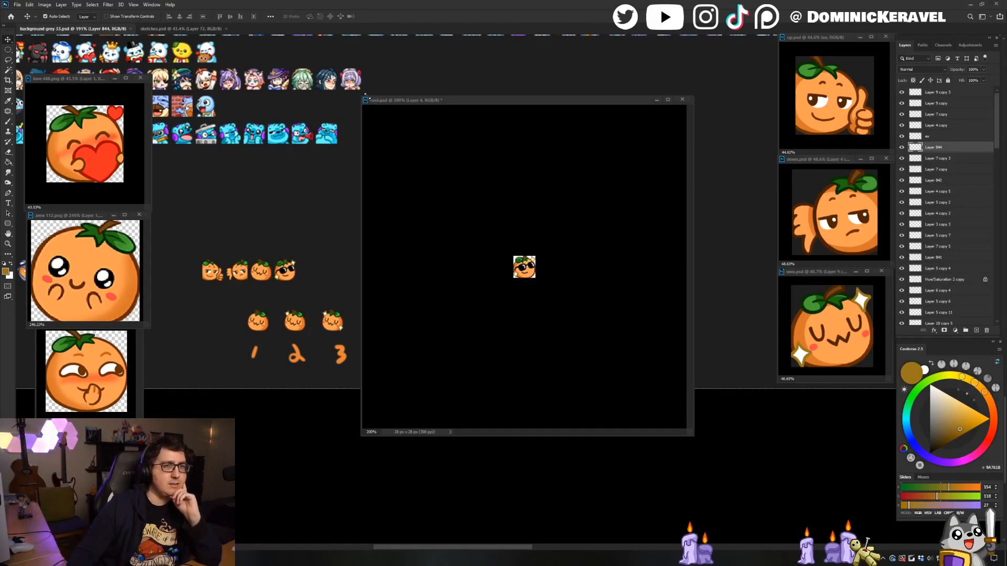
Make the floating cool.psd window smaller by pulling in its upper-left corner.
left_click_drag(365, 97, 425, 151)
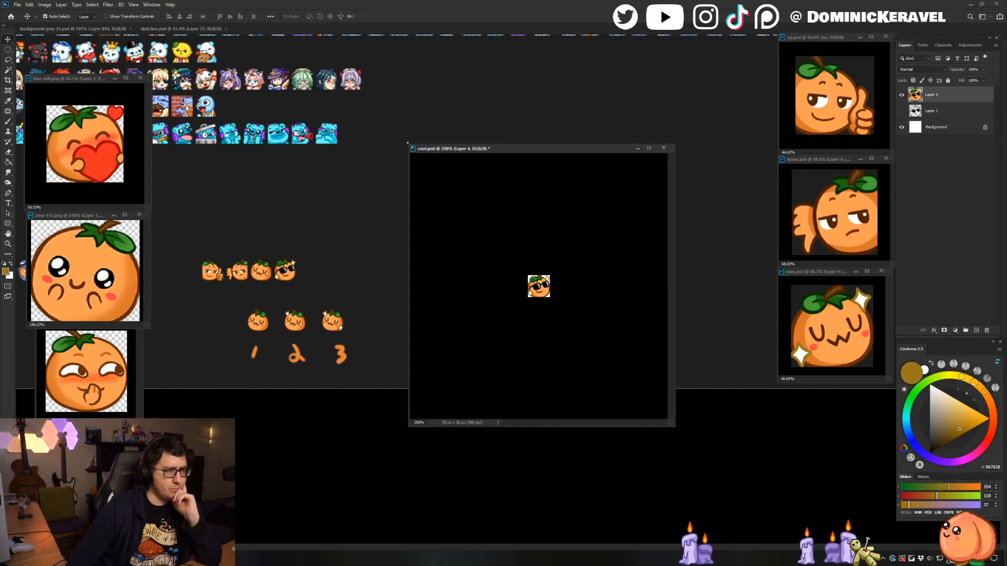
left_click_drag(408, 143, 415, 146)
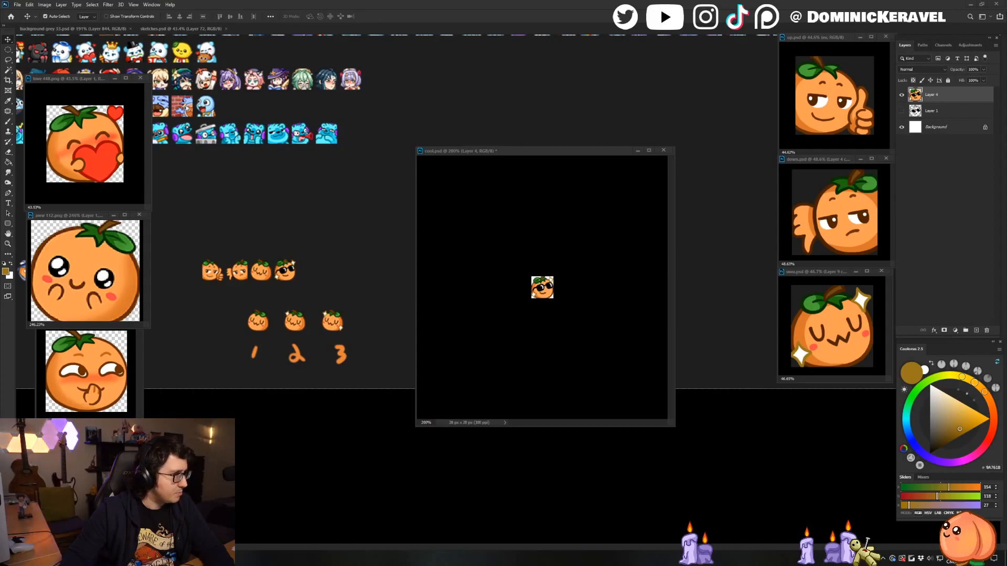
Bring the browser window into view to look at Alpha-Bits, Quaker corn squares and Raisin Bran box images, and move it out of view.
left_click_drag(0, 165, 64, 119)
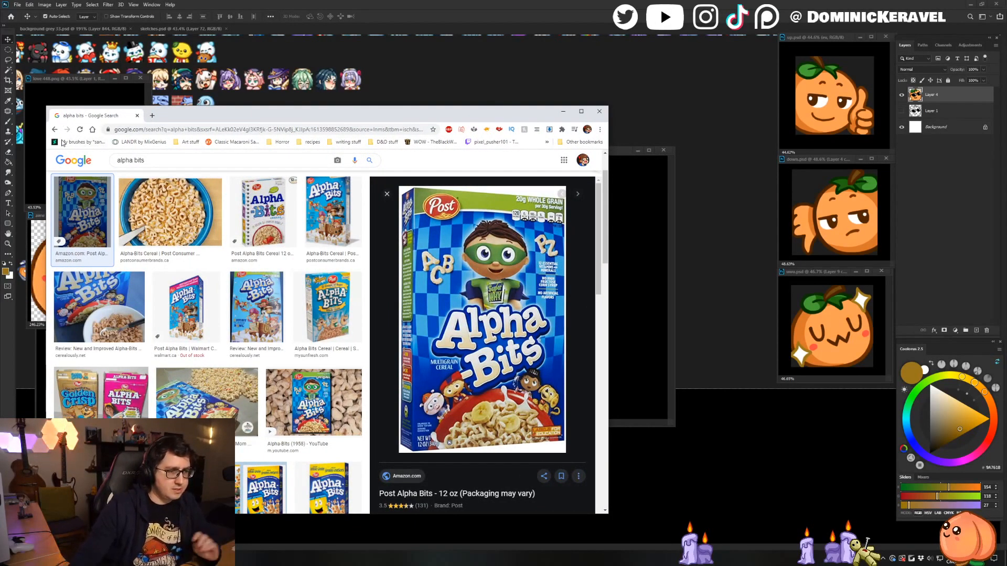
left_click_drag(74, 116, 0, 131)
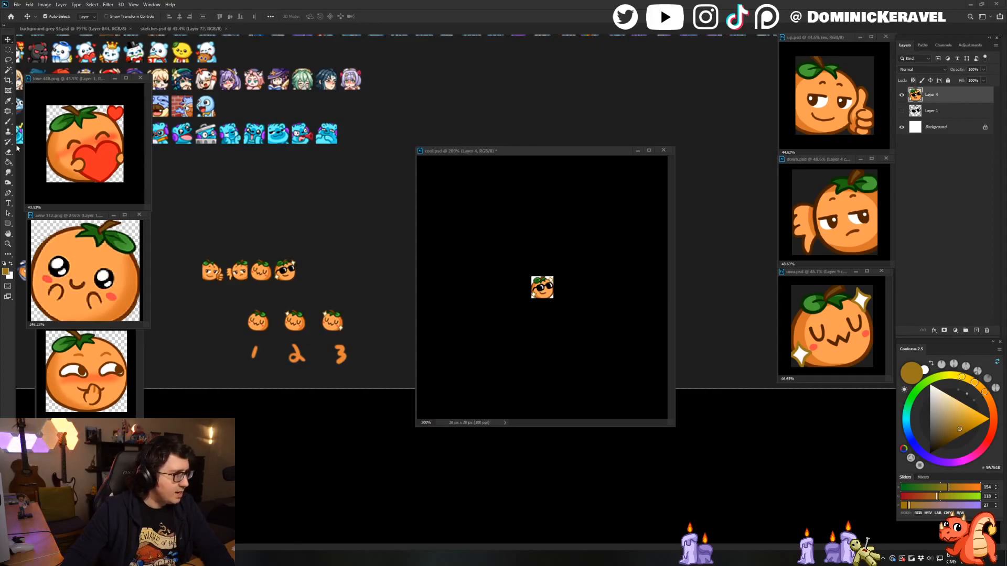
left_click_drag(0, 199, 127, 138)
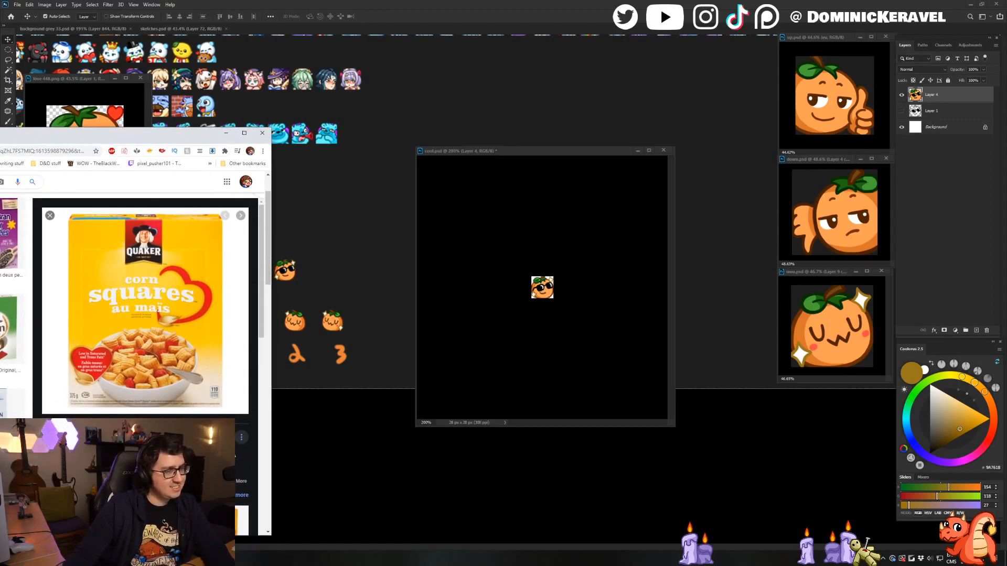
left_click_drag(62, 140, 93, 146)
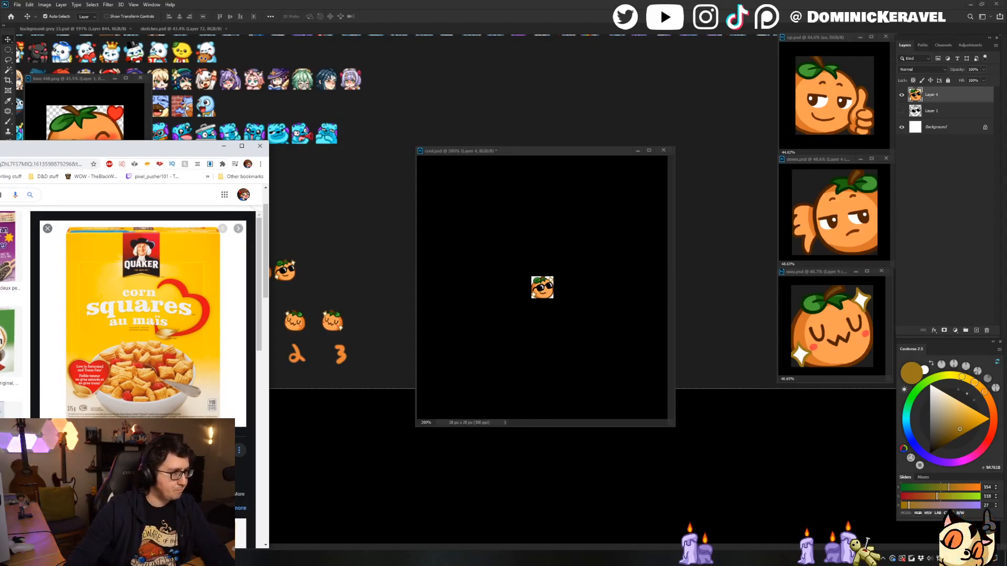
scroll(142, 315, "down", 3)
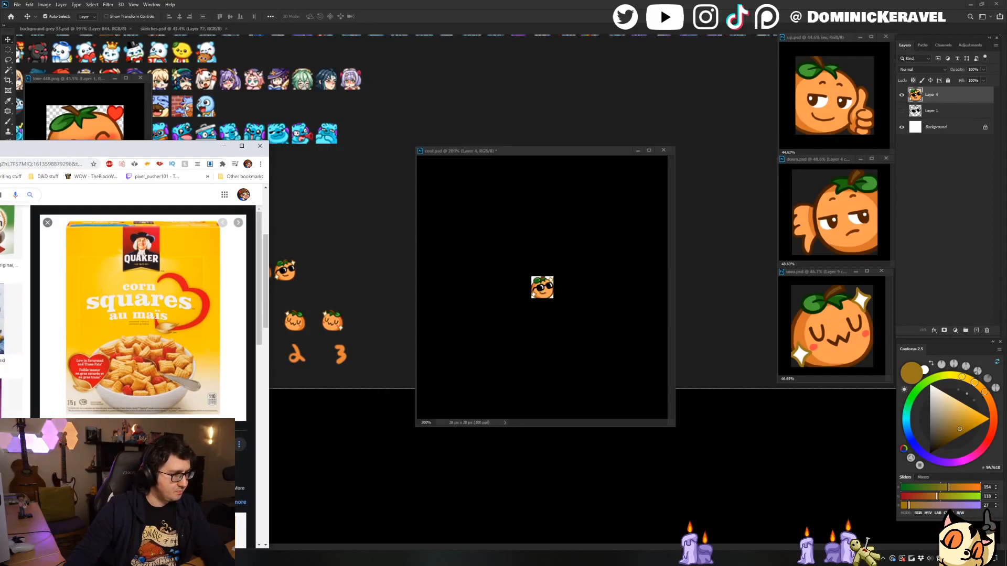
scroll(142, 315, "down", 2)
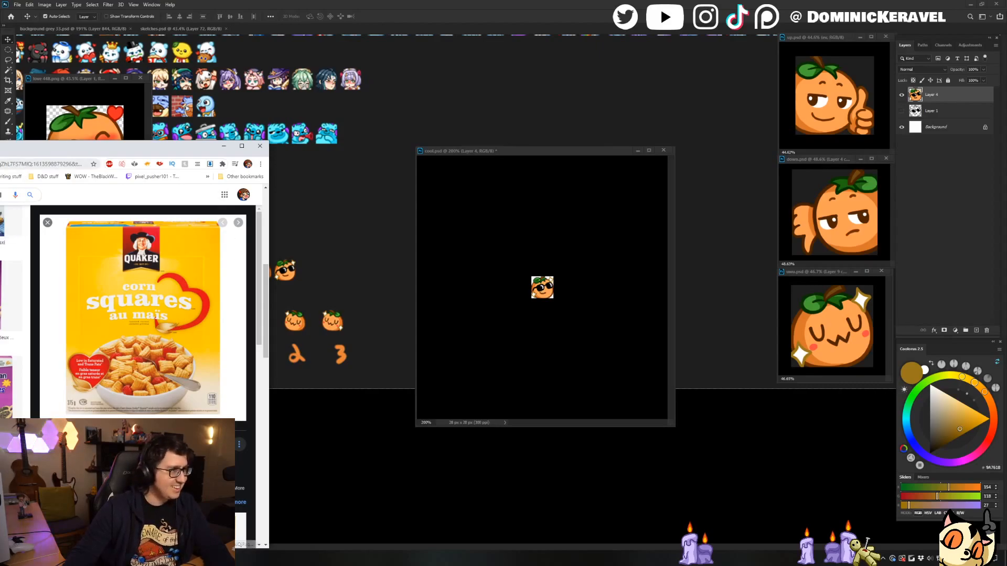
left_click_drag(189, 146, 0, 162)
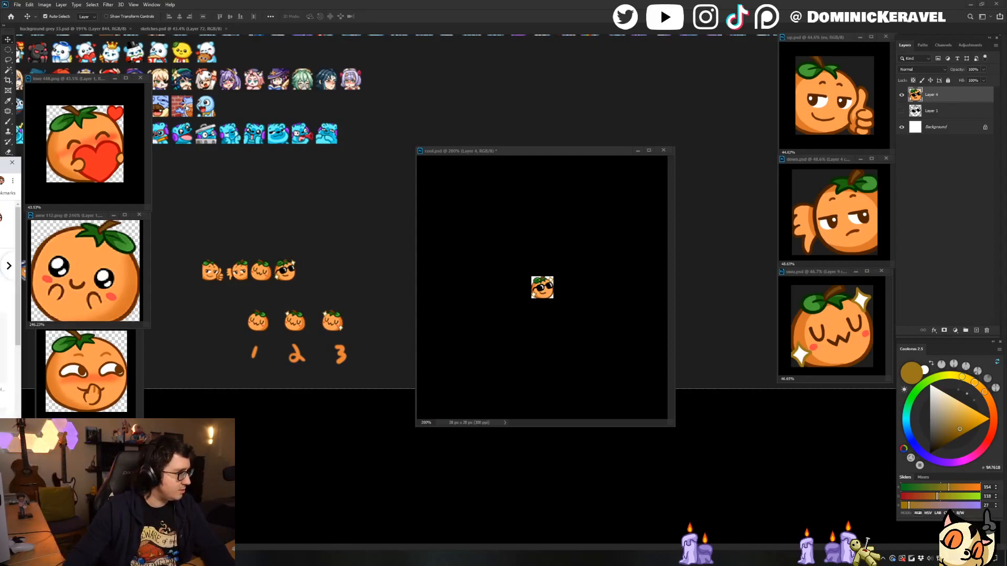
left_click_drag(1, 166, 78, 151)
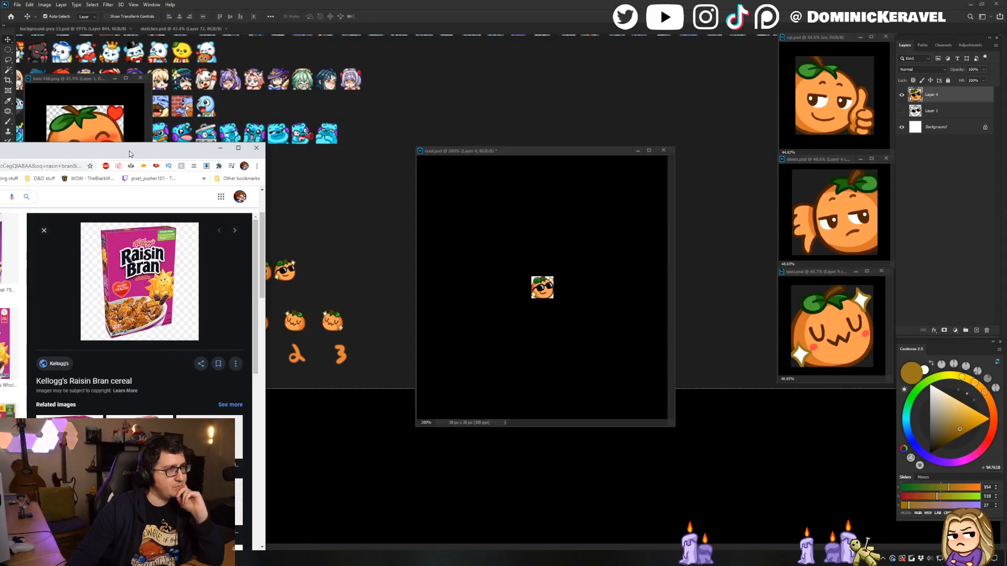
left_click_drag(130, 154, 0, 157)
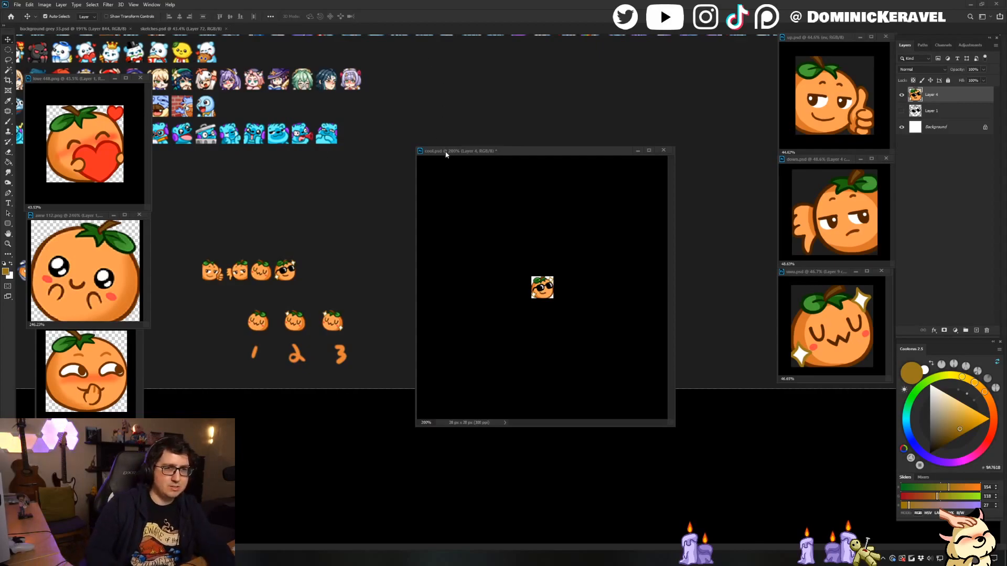
Shift the cool.psd window slightly and look at Frosted Flakes, Froot Loops and Trix box images in the browser window.
left_click_drag(445, 154, 454, 158)
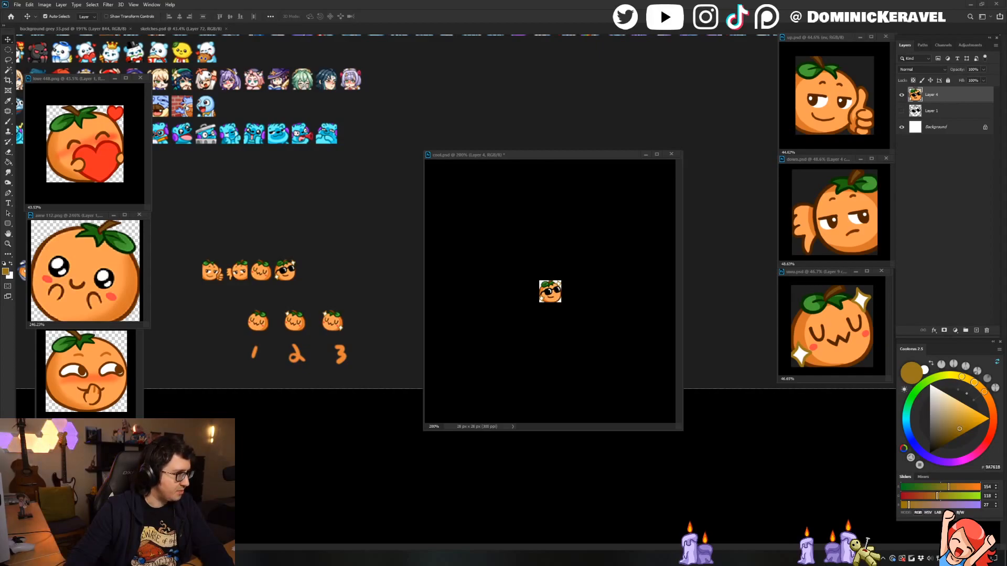
left_click_drag(0, 231, 127, 229)
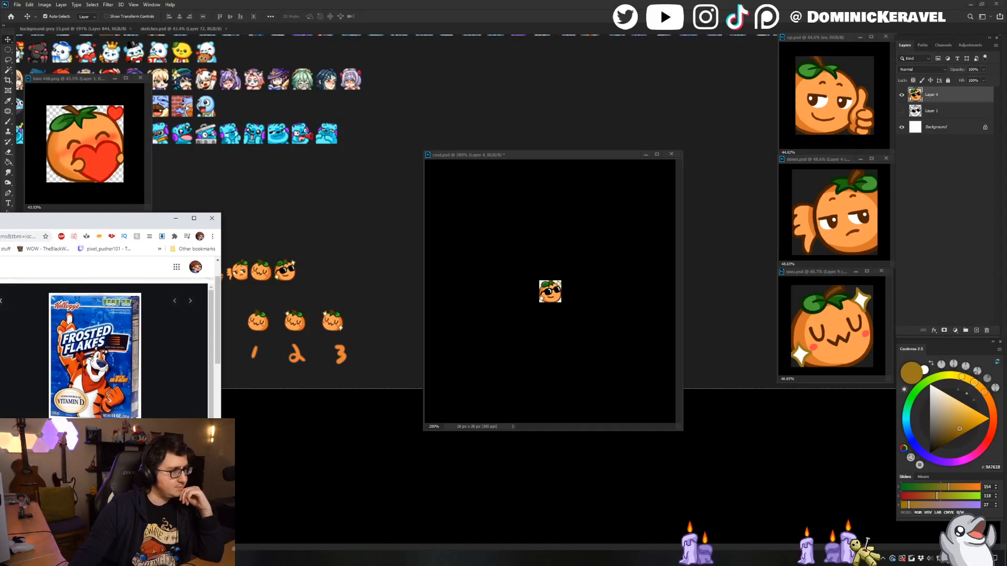
left_click_drag(84, 218, 58, 206)
key("alt+Tab")
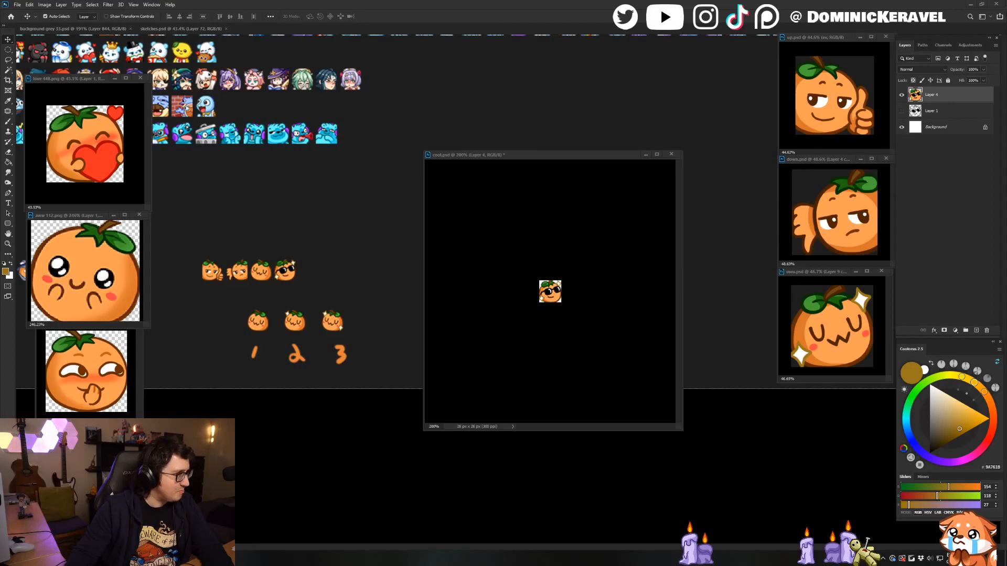
key("alt+Tab")
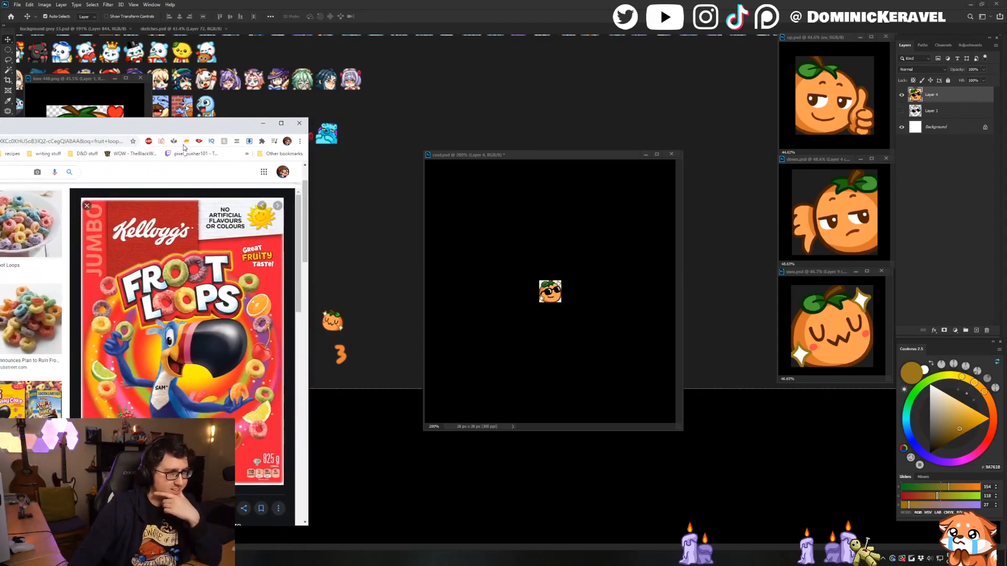
left_click_drag(58, 125, 52, 145)
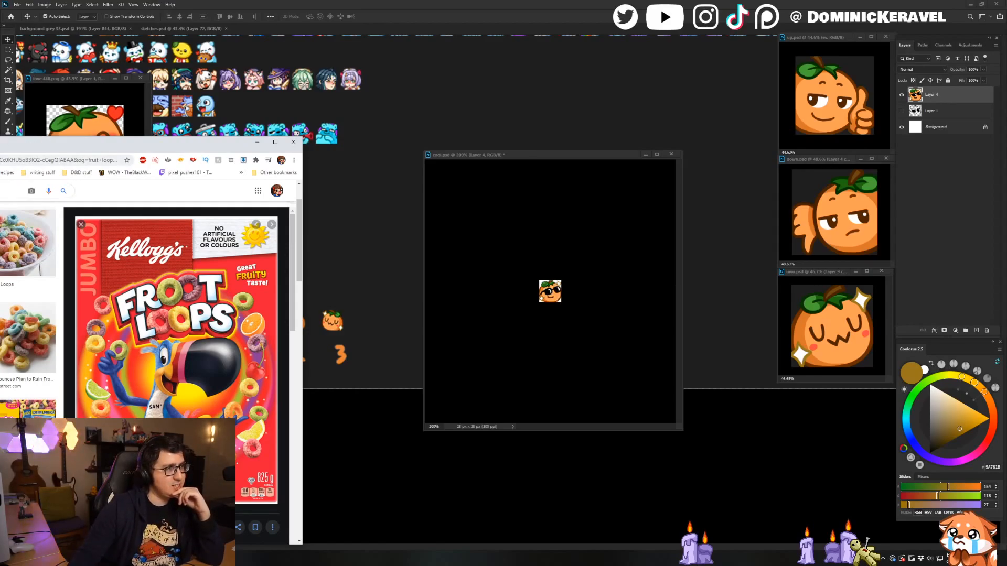
left_click_drag(52, 142, 46, 145)
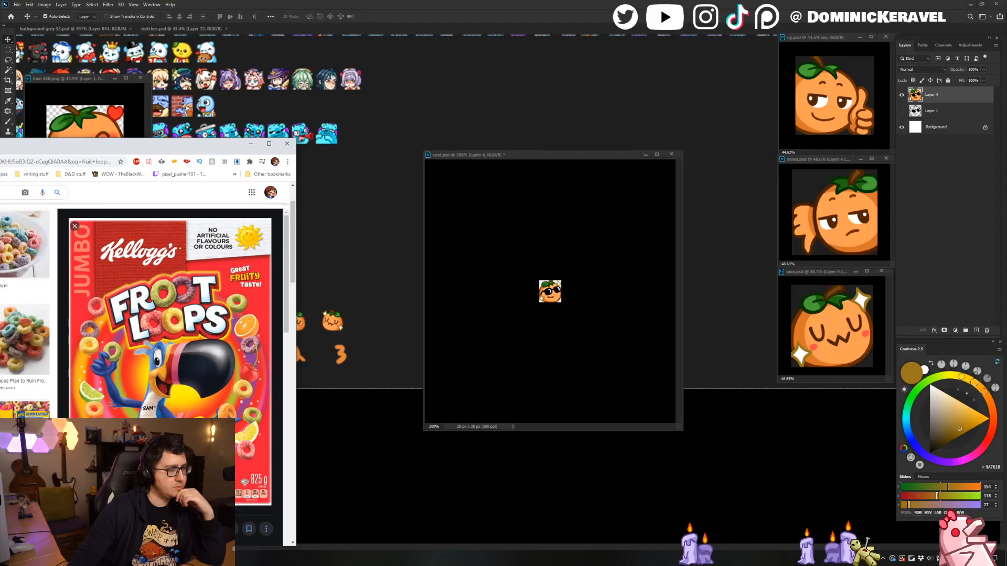
left_click_drag(168, 144, 0, 221)
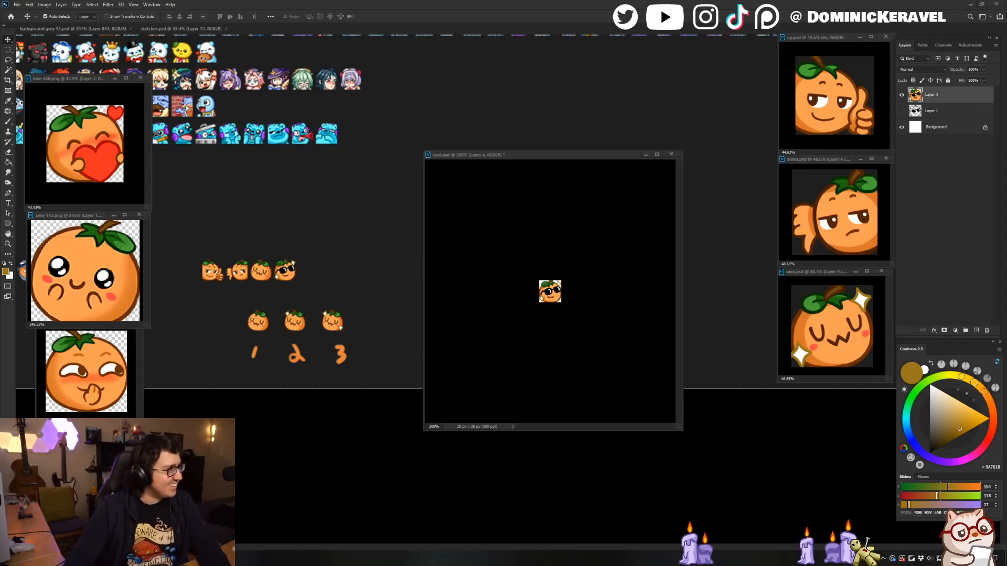
left_click_drag(0, 183, 152, 144)
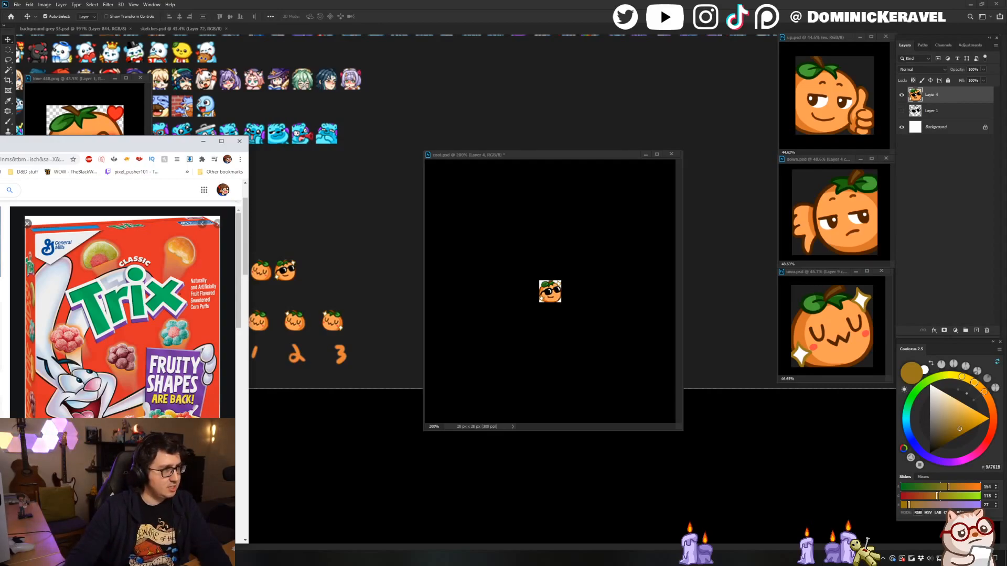
left_click_drag(105, 141, 105, 146)
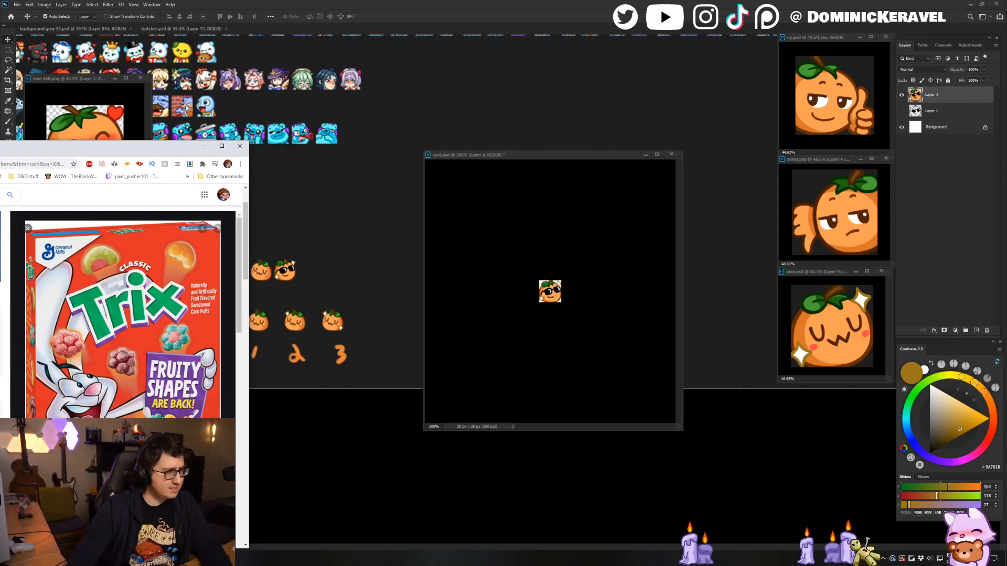
Put the browser window away, bring it back to look at the Crispix cereal box image, and return to the emote artwork.
left_click(204, 146)
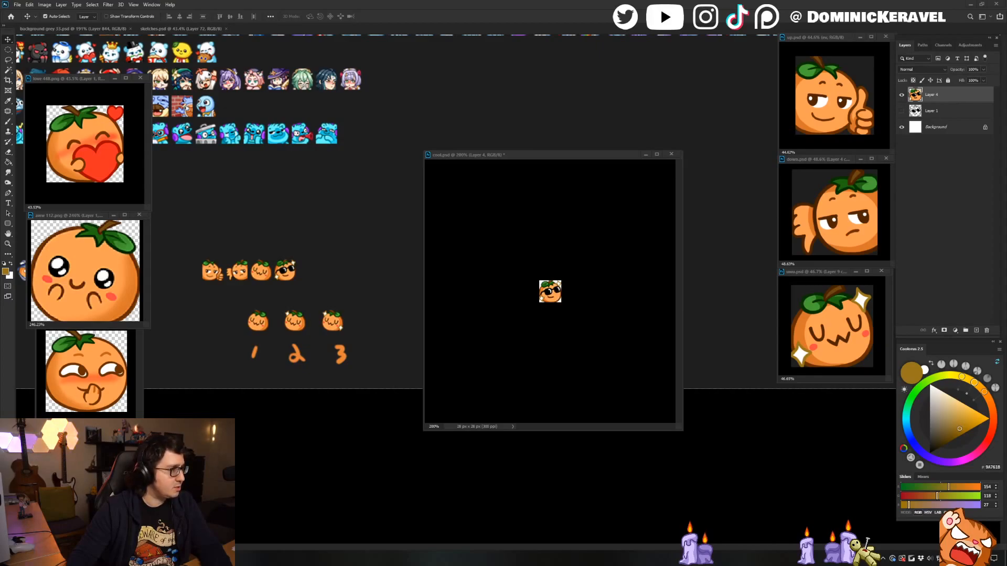
left_click_drag(0, 231, 188, 127)
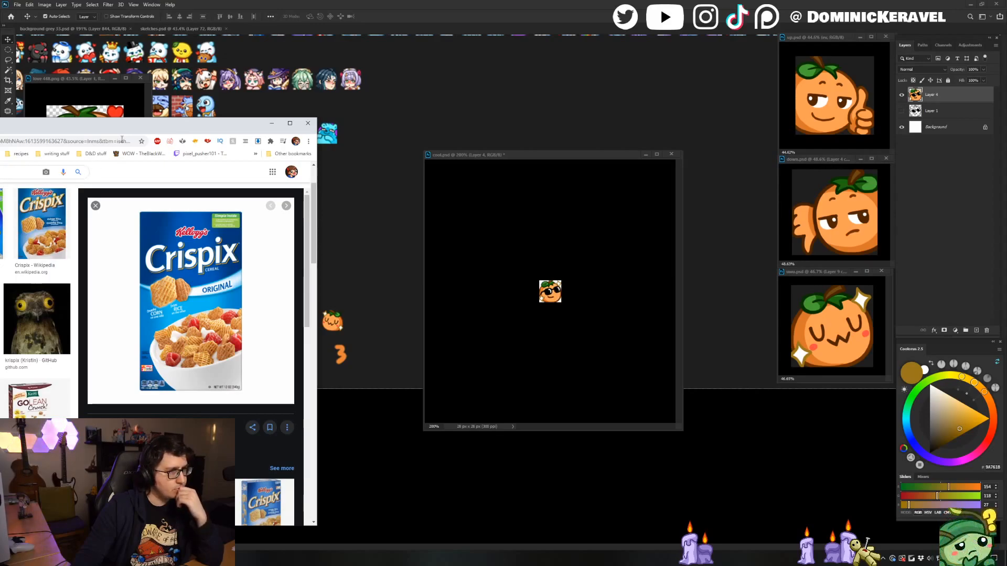
left_click_drag(118, 129, 115, 159)
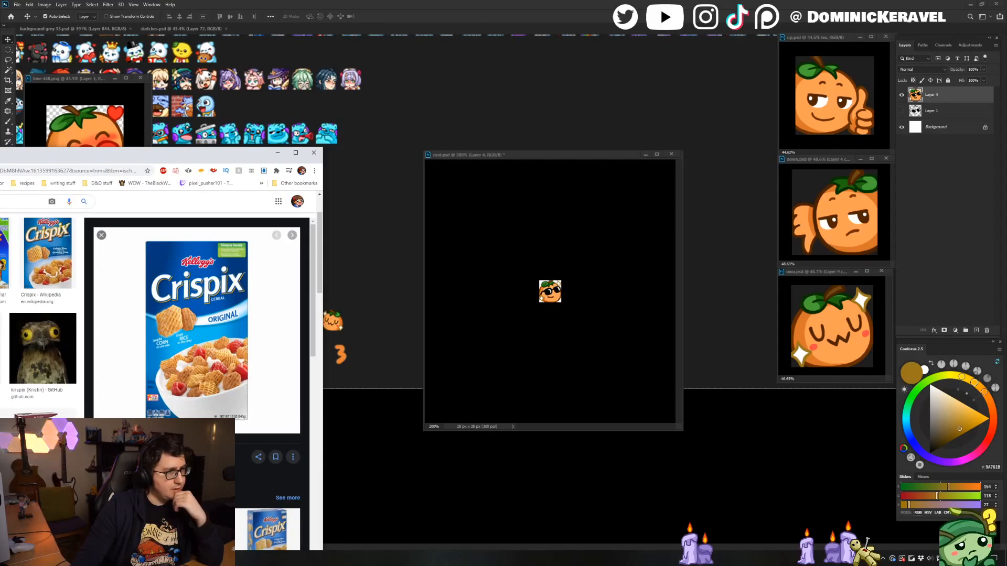
key("alt+Tab")
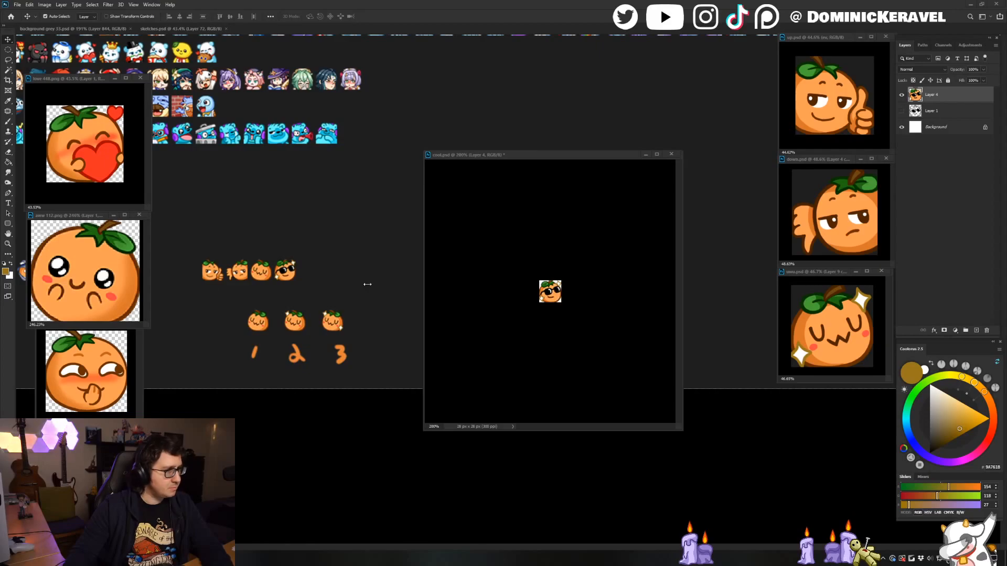
Try another copy of the sunglasses thumbnail beside the small orange emotes on the background grey 33.psd sheet, and delete it.
left_click(401, 203)
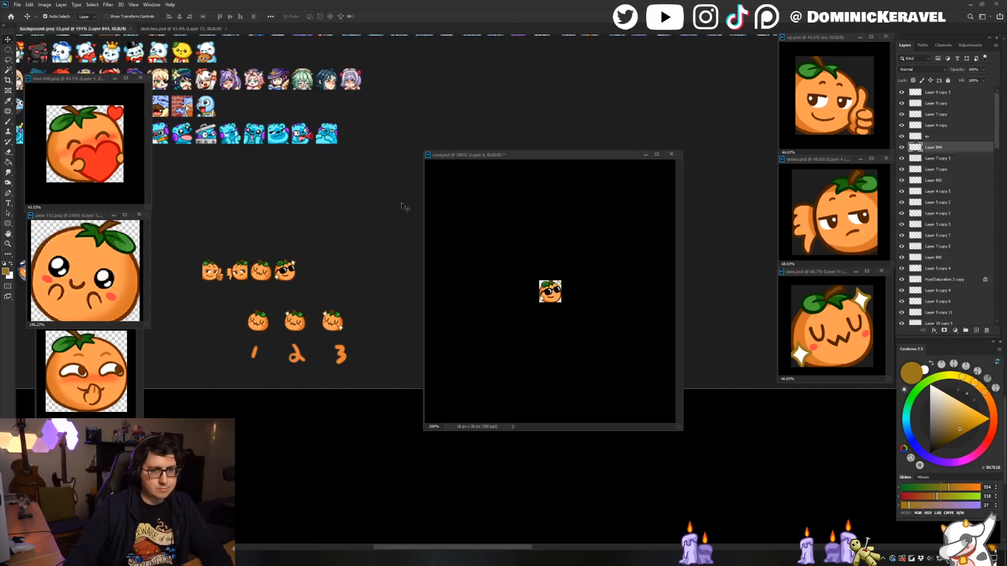
left_click(577, 225)
left_click_drag(367, 276, 341, 249)
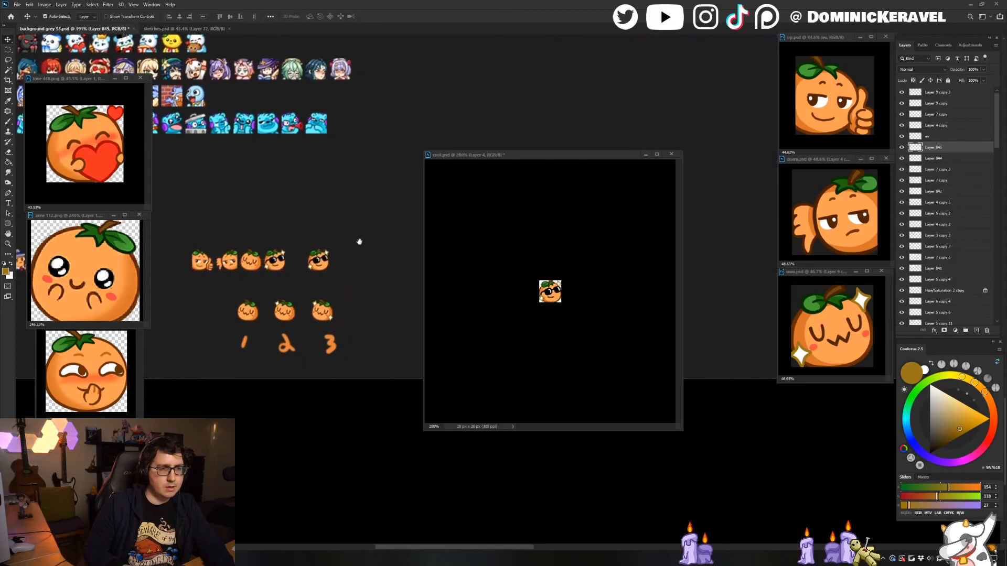
left_click_drag(395, 177, 419, 171)
key("b")
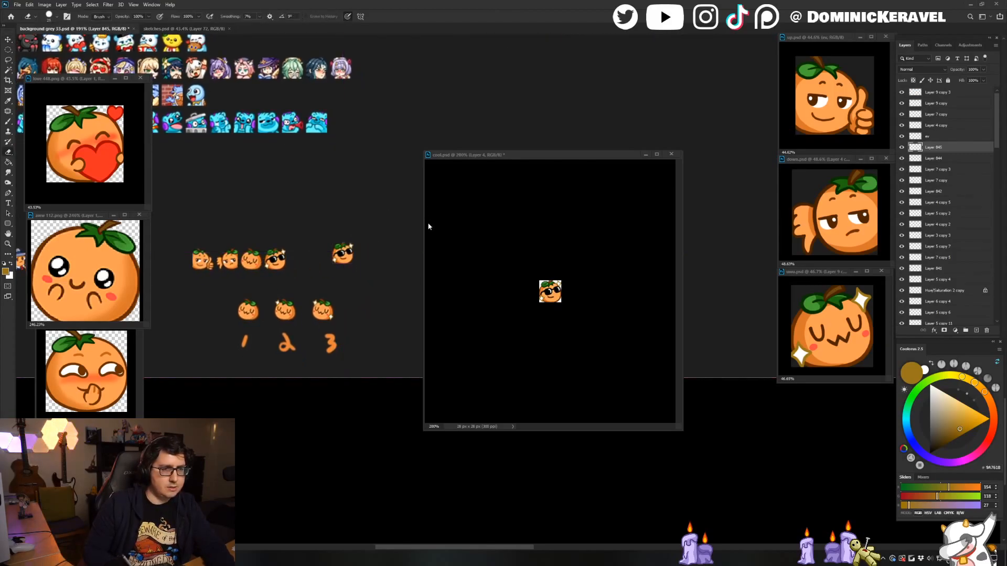
key("Delete")
Undo the 28-pixel resize in cool.psd and move its floating window away from the small orange emotes.
key("v")
left_click(493, 191)
key("ctrl+z")
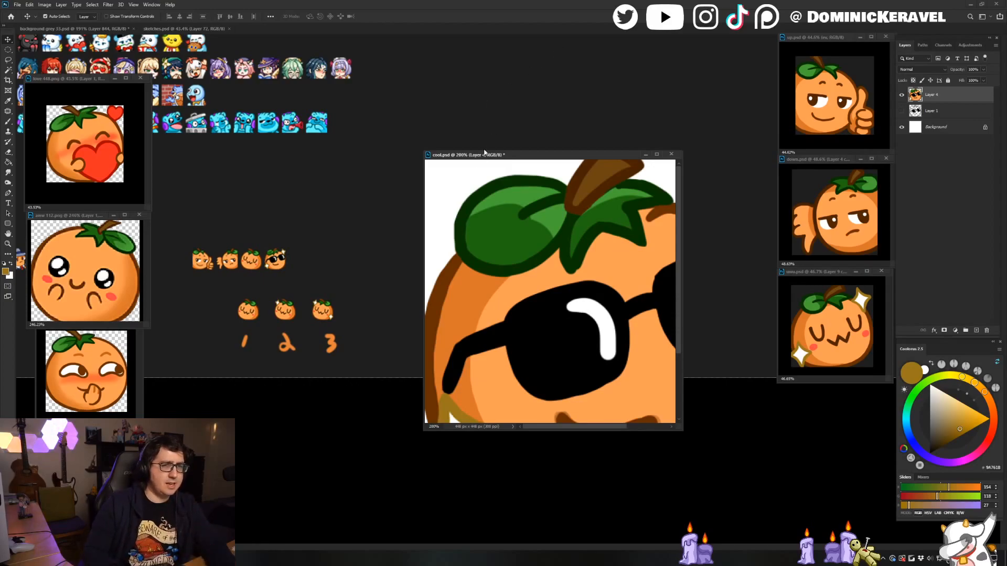
left_click_drag(484, 153, 519, 131)
Look over the small orange emotes on the background grey 33.psd sheet and shift the cool.psd window slightly.
key("e")
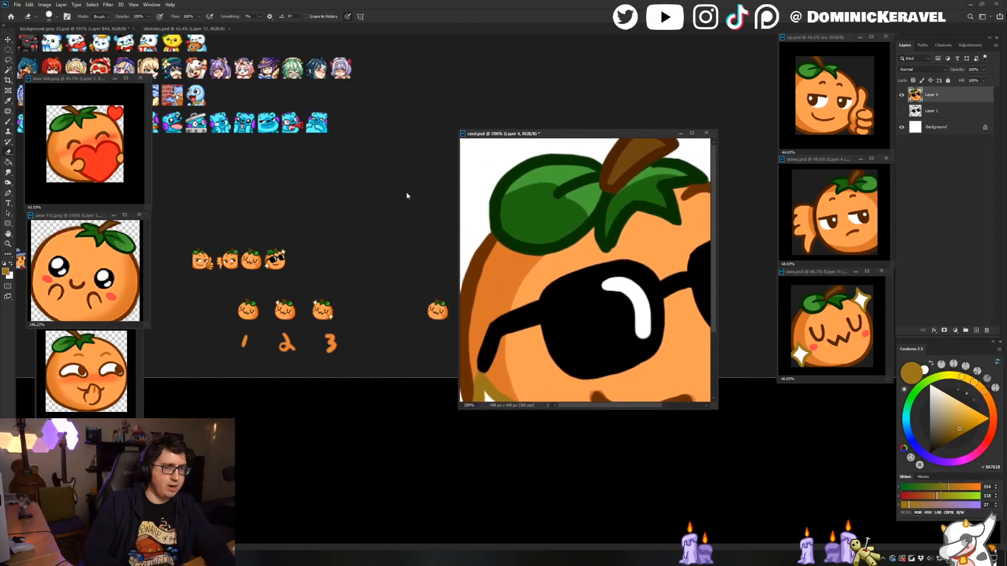
key("b")
left_click(374, 205)
key("v")
left_click_drag(351, 203, 395, 183)
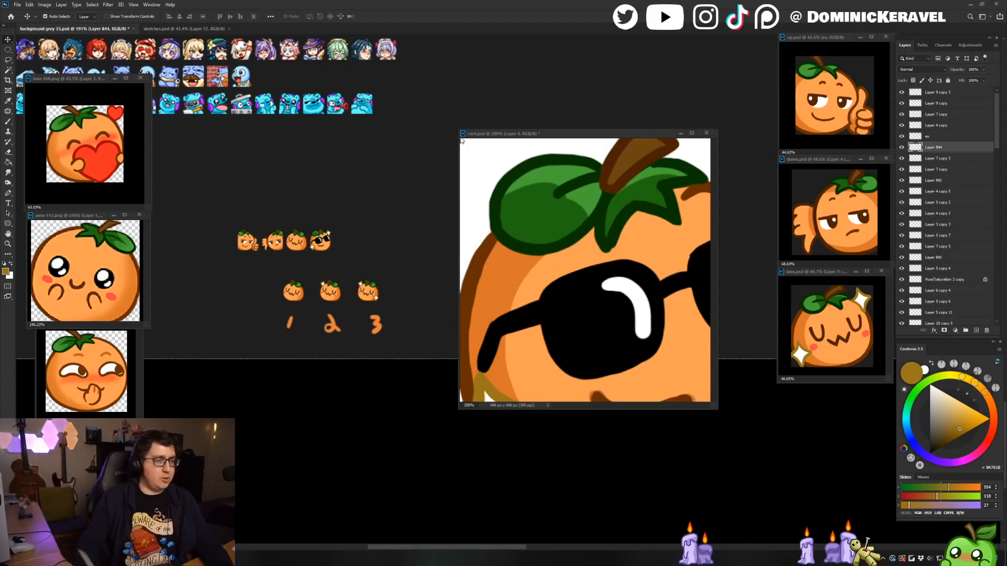
left_click(496, 134)
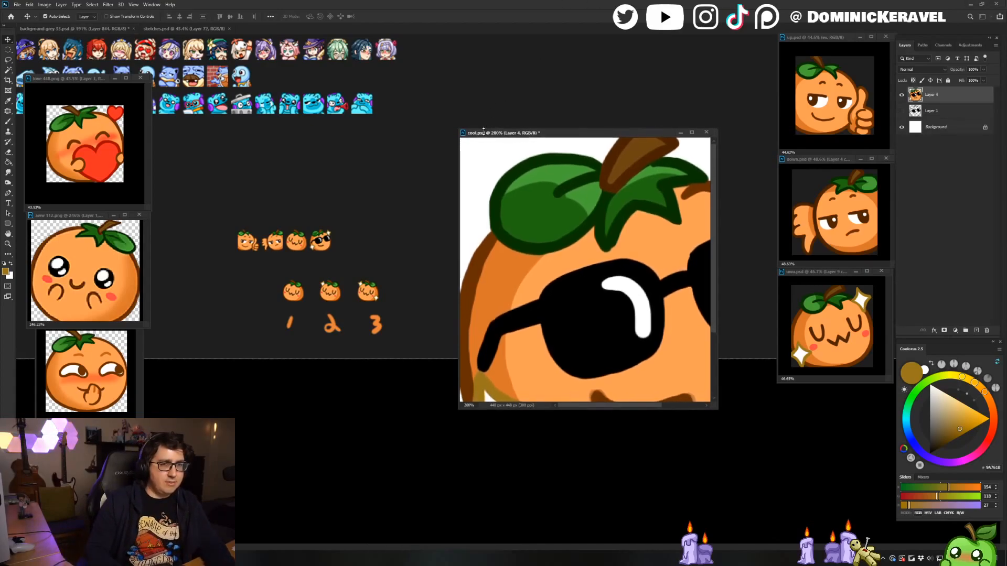
left_click_drag(496, 134, 485, 128)
left_click_drag(596, 124, 595, 123)
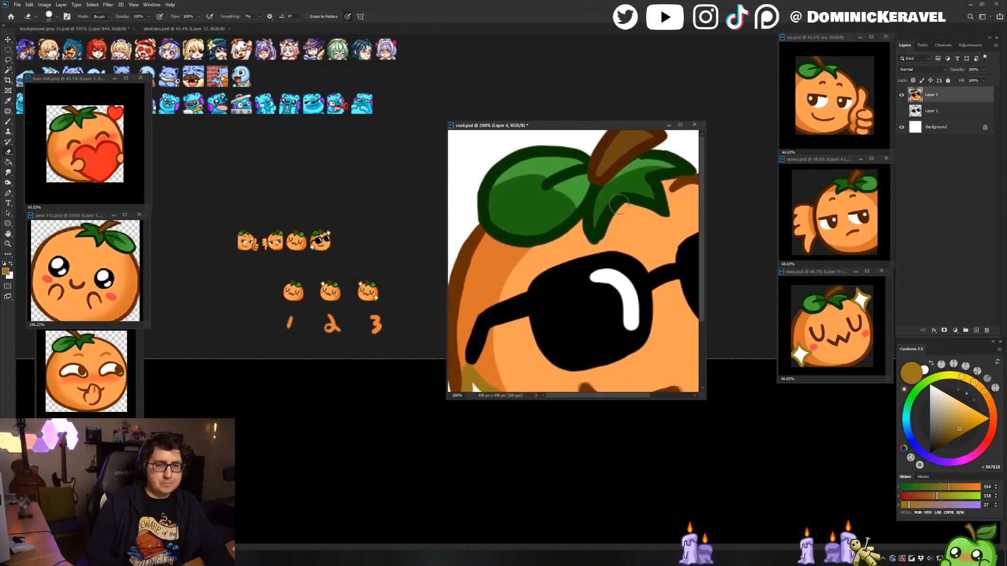
Sample the dark green leaf outline, fit the whole emote in view, and undo the layer merge in cool.psd.
key("b")
left_click(597, 239, "alt")
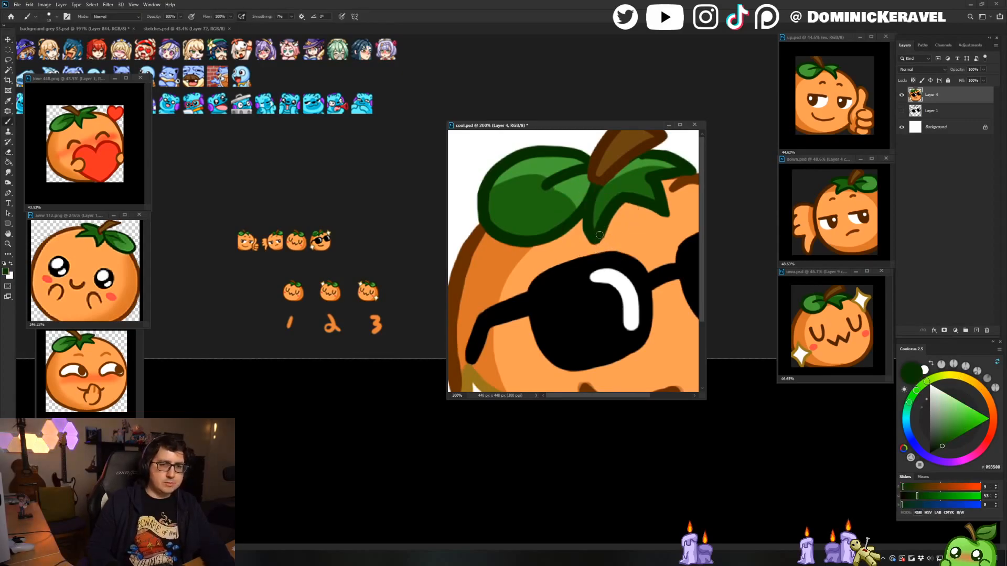
key("v")
key("ctrl+0")
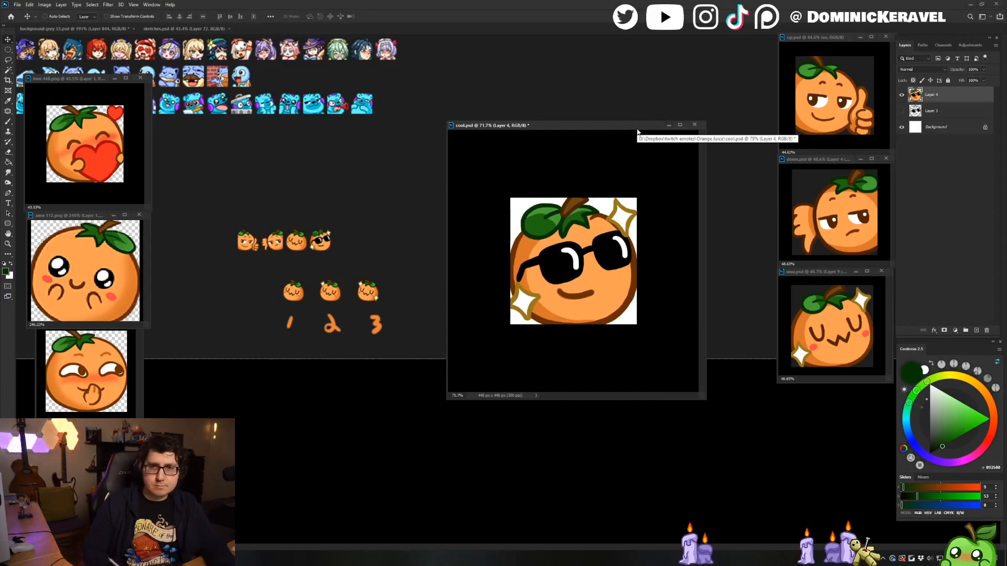
key("ctrl+z")
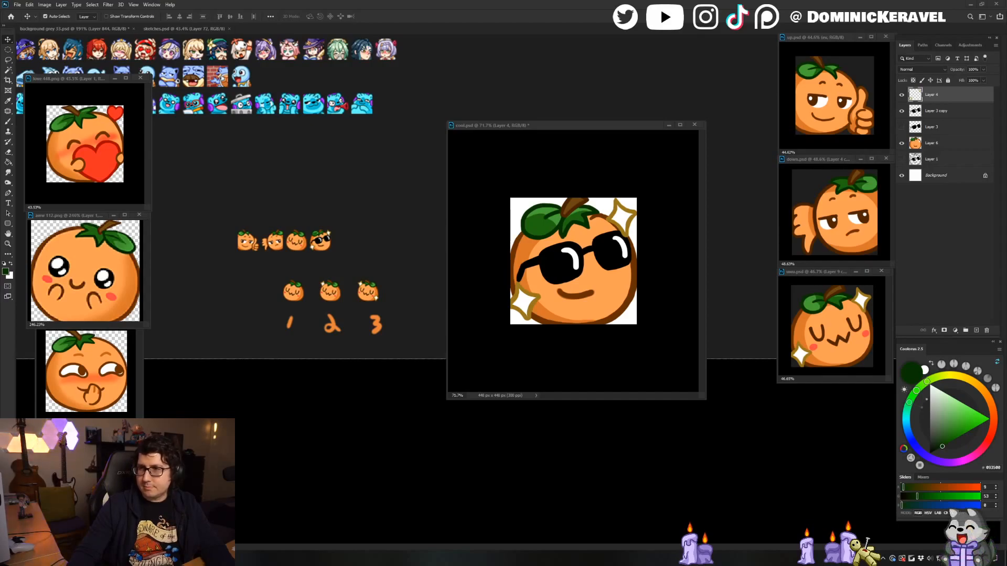
Examine the small orange emotes on the background grey 33.psd sheet at several magnifications and reposition the cool.psd window.
key("alt+Tab")
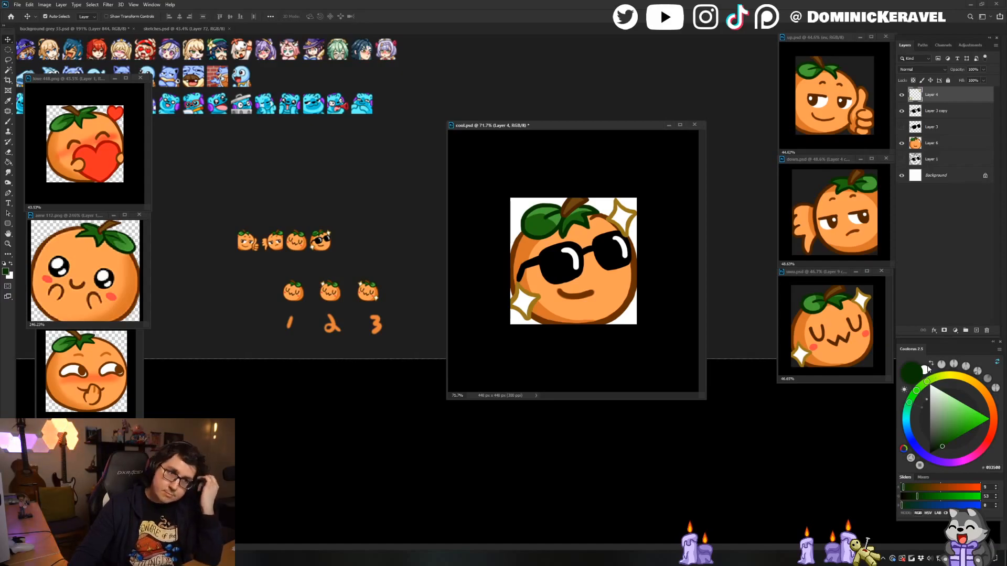
left_click(417, 227)
scroll(420, 237, "down", 4)
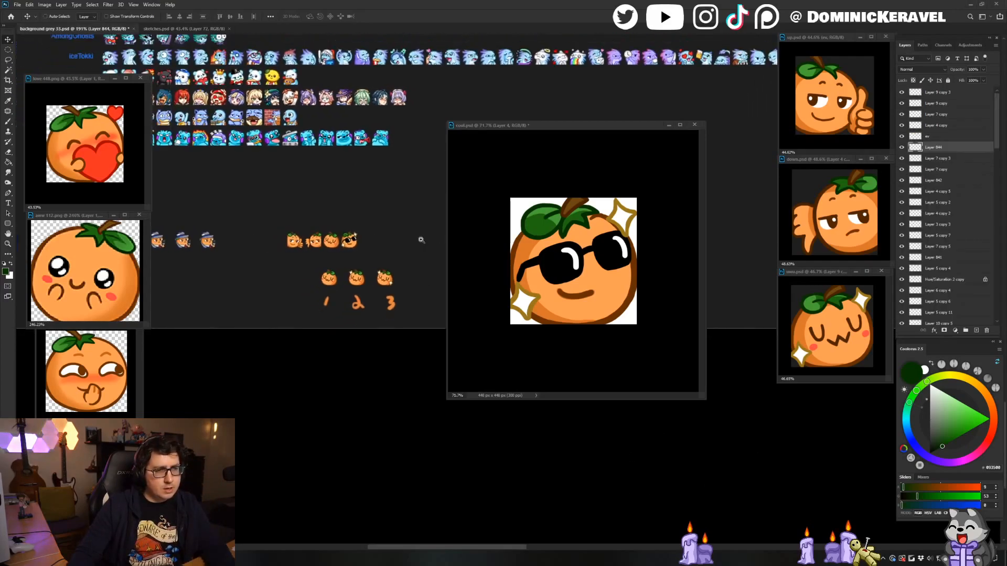
scroll(424, 239, "up", 4)
key("b")
key("v")
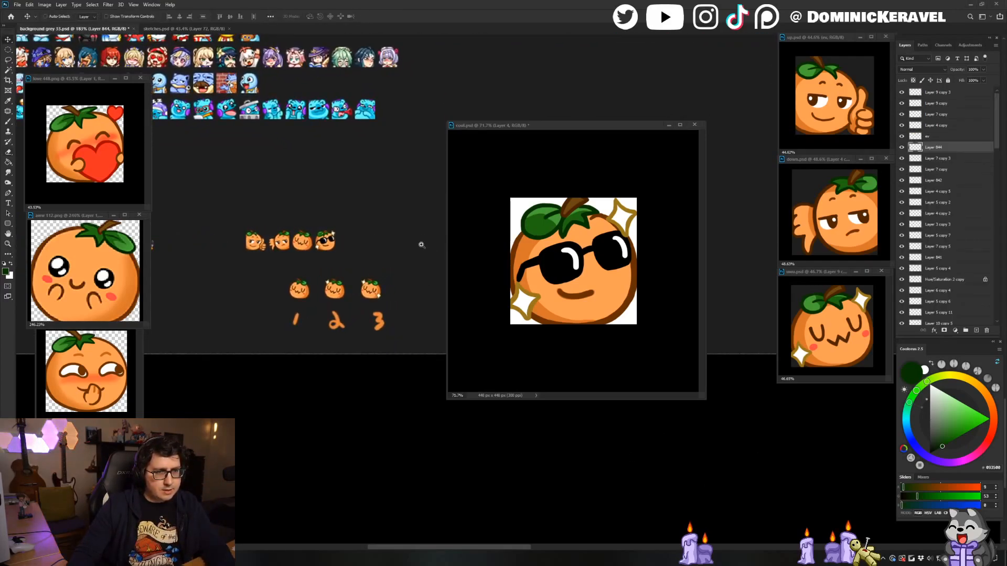
scroll(420, 242, "down", 2)
key("b")
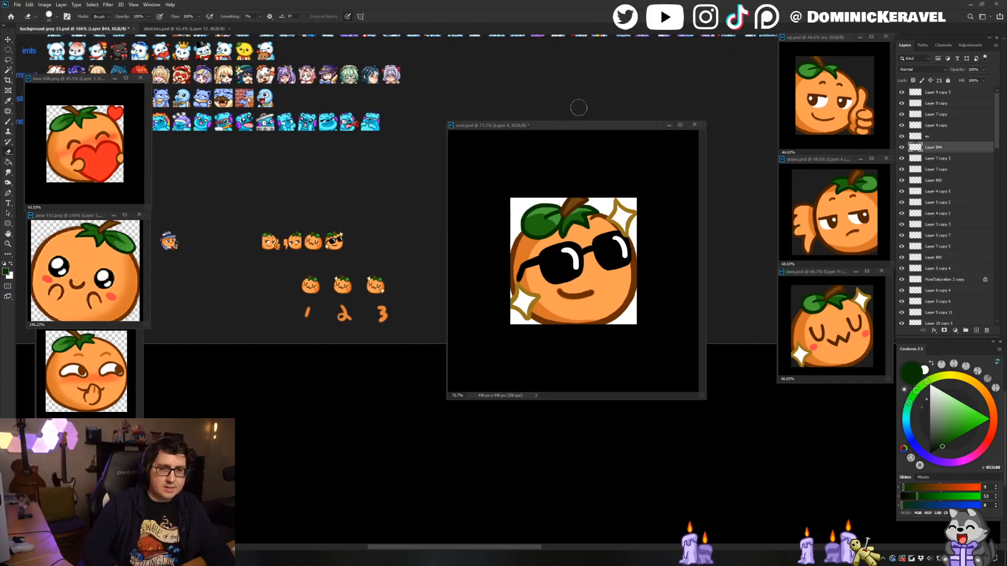
key("v")
left_click_drag(582, 125, 552, 119)
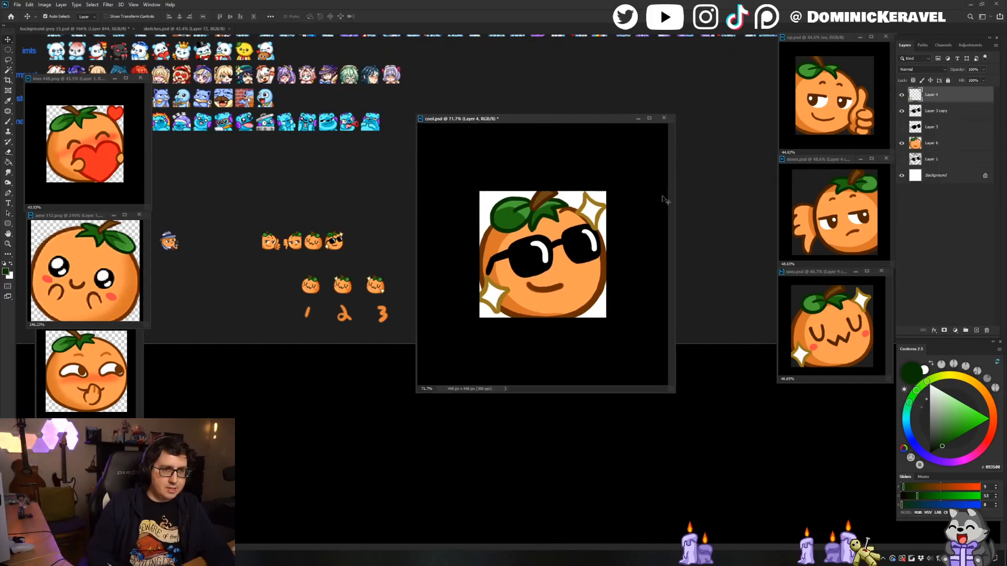
Make Layer 3 copy active, sample white from the right lens glare for the brush, and check Layer 4 by toggling its visibility.
key("b")
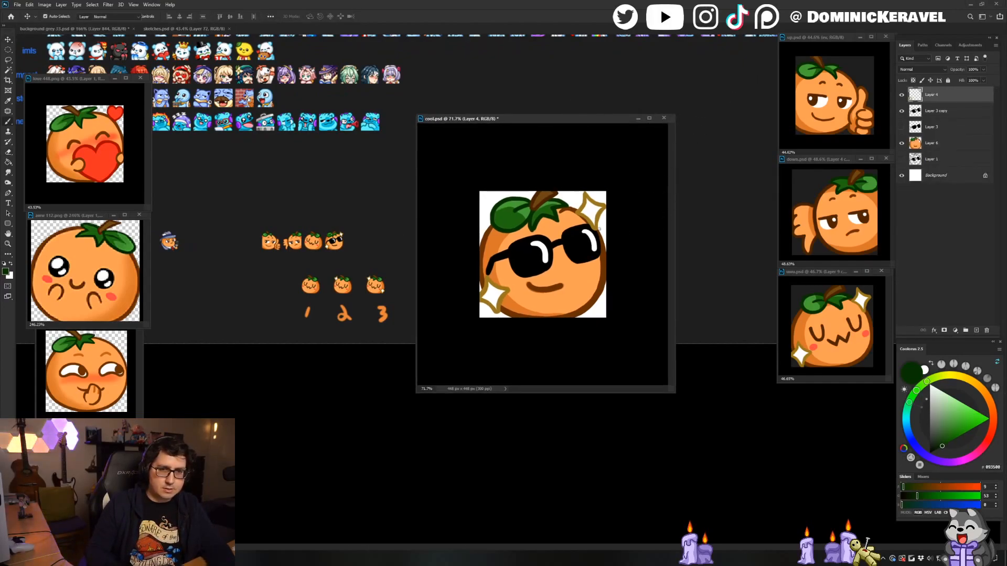
left_click(935, 111)
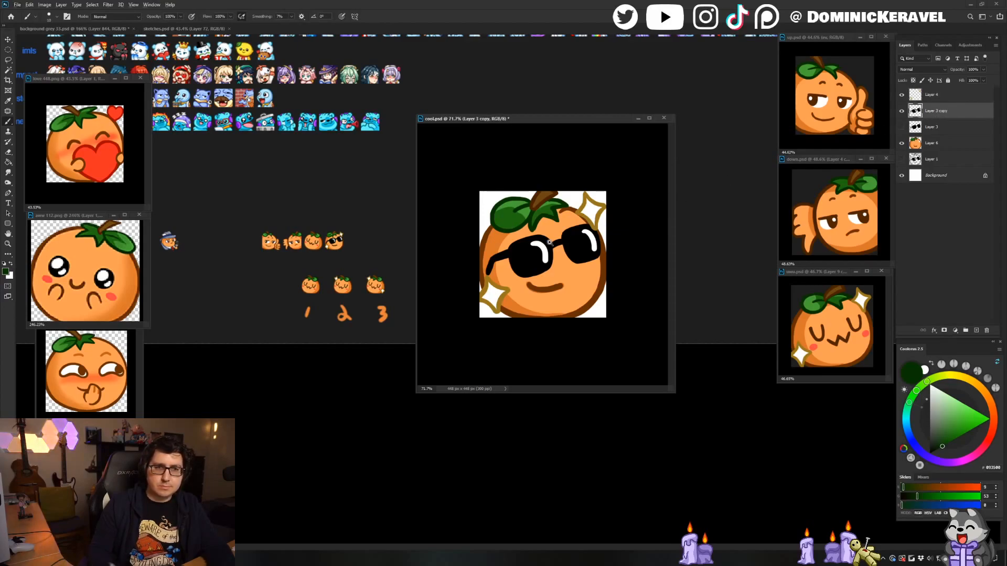
left_click_drag(550, 242, 643, 220)
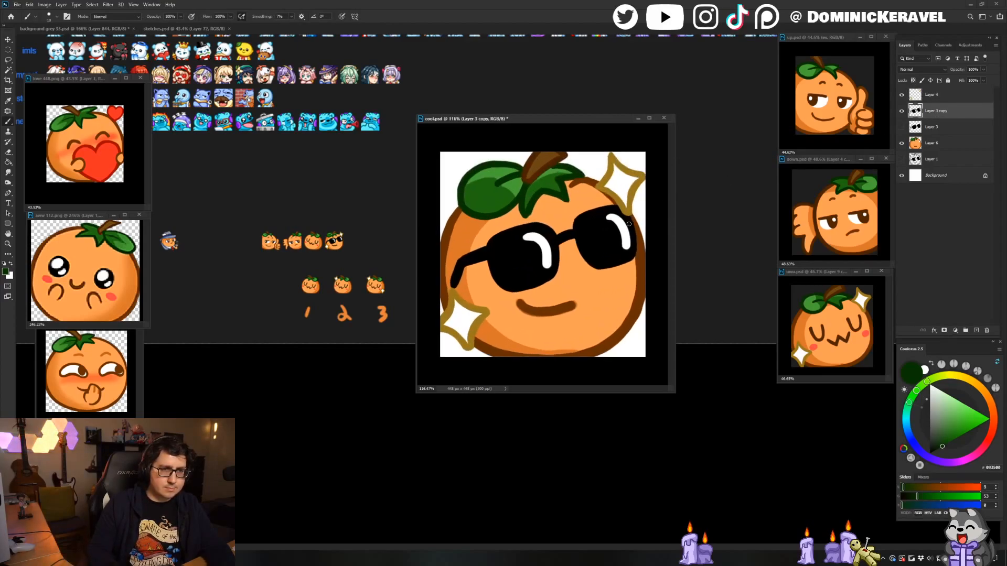
left_click(626, 222, "alt")
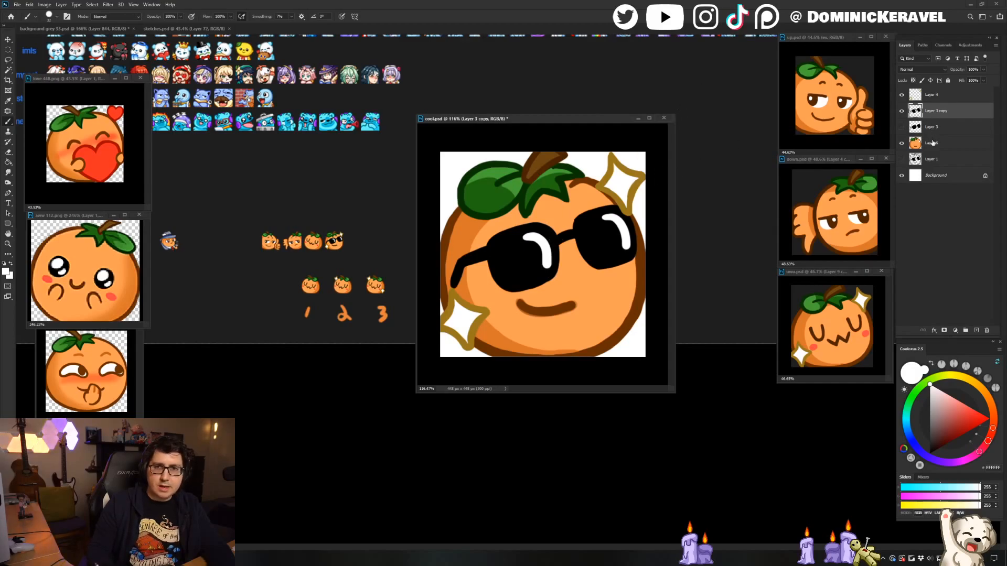
left_click(902, 96)
left_click(902, 95)
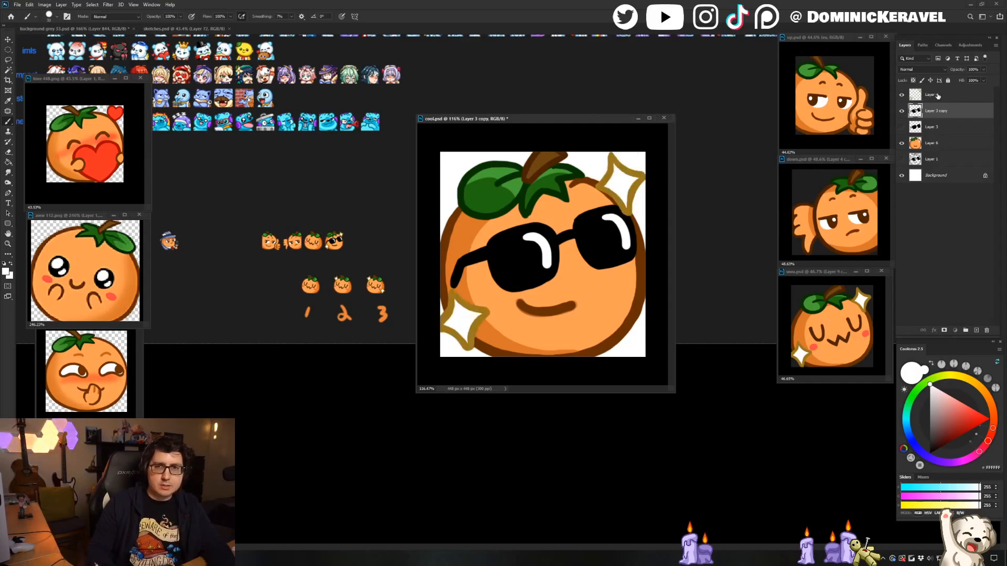
Merge Layer 4 through Layer 6, resize cool.psd to 28 pixels, and place a copy beyond the small orange emote row.
left_click(938, 95)
left_click(926, 137, "shift")
key("ctrl+e")
key("ctrl+alt+i")
type("28")
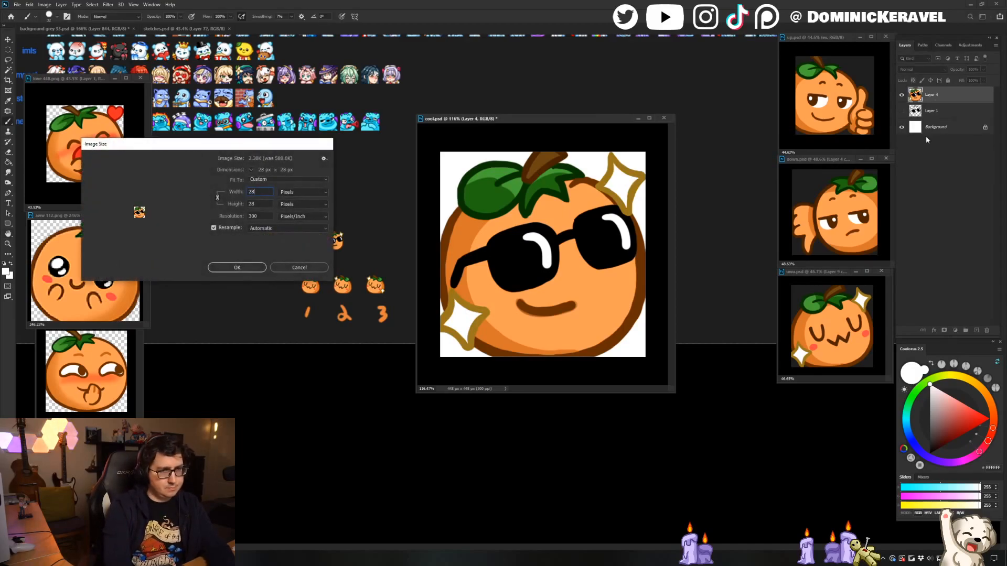
key("Return")
left_click_drag(545, 257, 364, 232)
Undo the 28-pixel resize and the layer merge in cool.psd, and take up the brush.
left_click(552, 122)
key("ctrl+z")
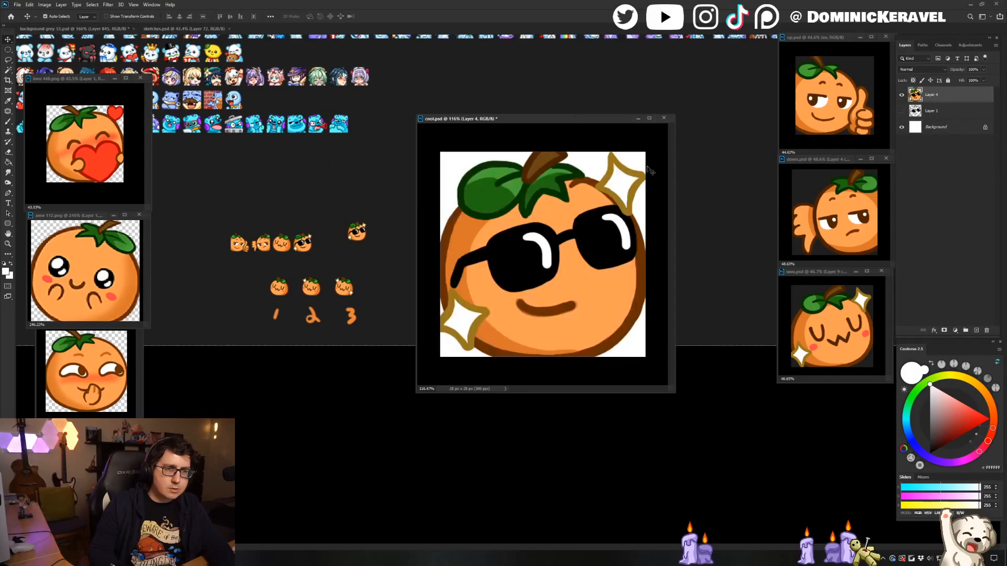
key("ctrl+z")
key("b")
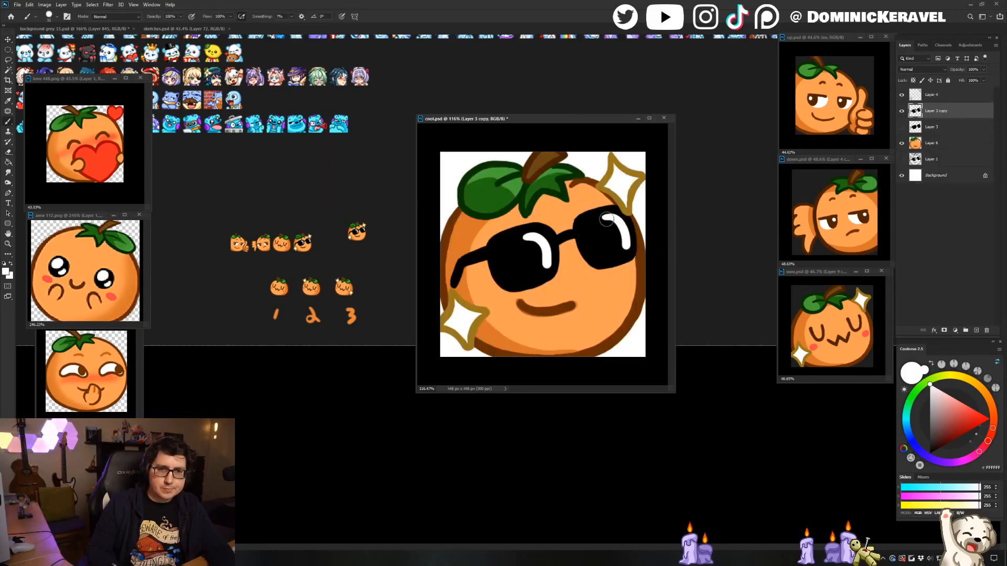
Merge Layer 4 through Layer 6 again, resize to 28 pixels, and place a second copy above the previous sunglasses thumbnail.
left_click(932, 98)
left_click(941, 138, "shift")
key("ctrl+e")
key("ctrl+alt+i")
type("28")
key("Return")
key("c")
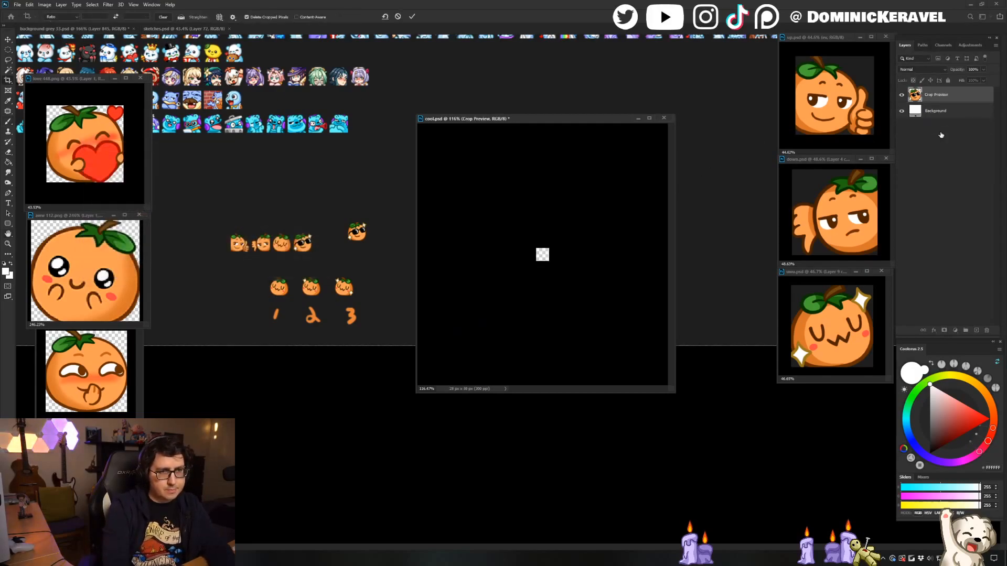
key("Return")
key("v")
left_click_drag(543, 256, 377, 180)
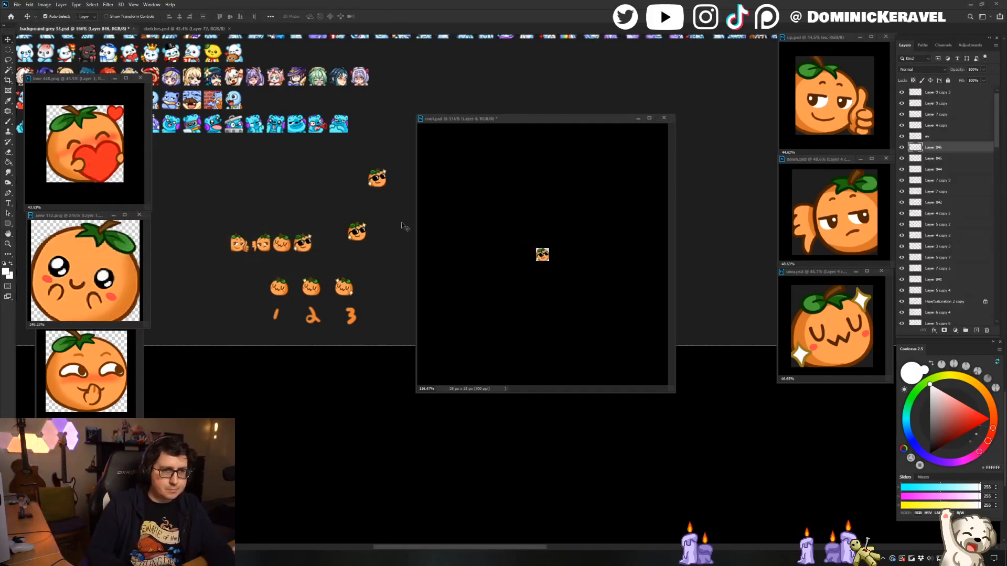
Return cool.psd to its full-size separate layers by undoing the latest resize and merge.
left_click(493, 198)
key("ctrl+z")
key("ctrl+z")
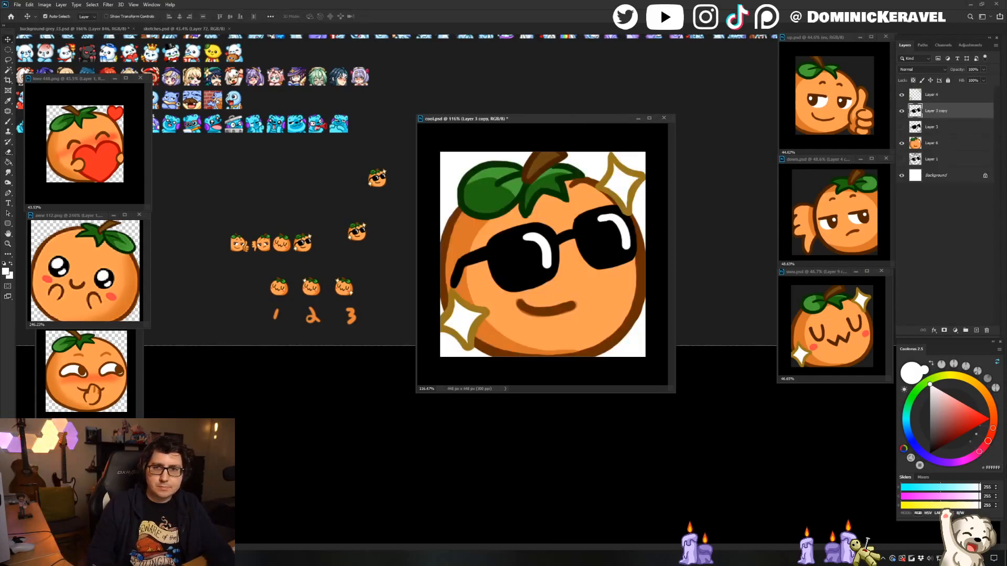
Duplicate Layer 4, hide the original, and erase the lower-left sparkle from the copy with a large eraser.
left_click(928, 97)
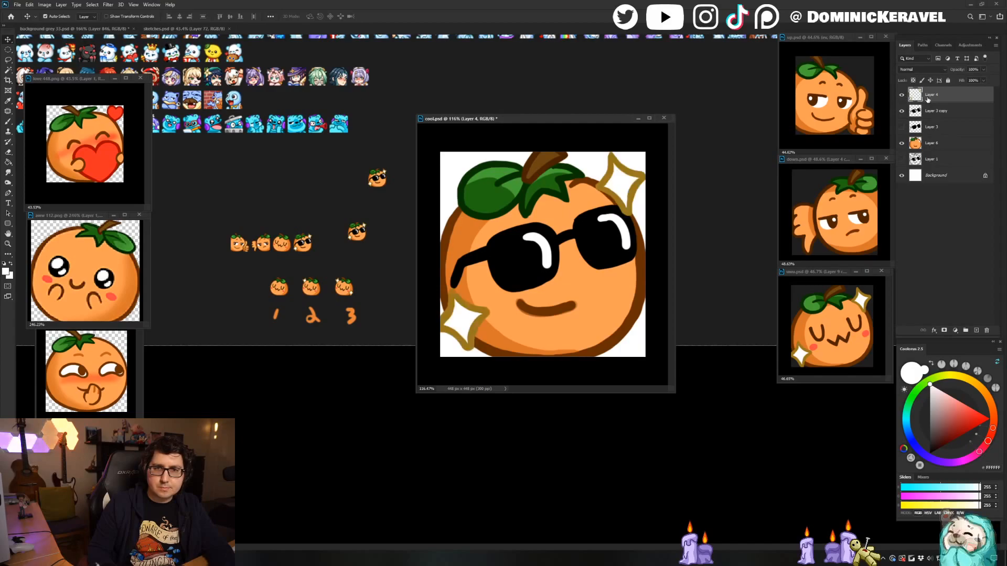
key("ctrl+j")
left_click(902, 111)
key("e")
left_click_drag(506, 289, 526, 288)
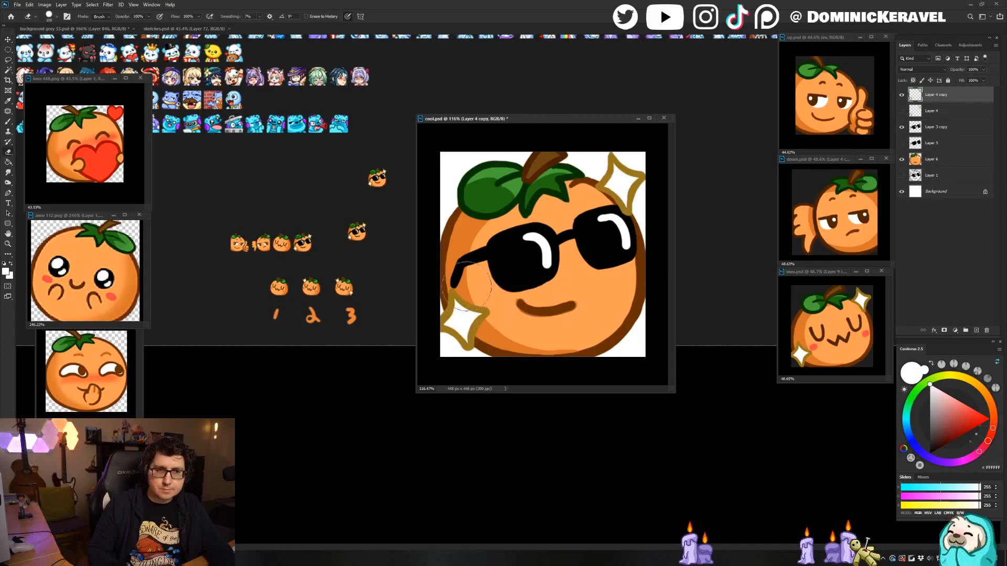
left_click_drag(463, 308, 458, 333)
left_click_drag(535, 297, 529, 303)
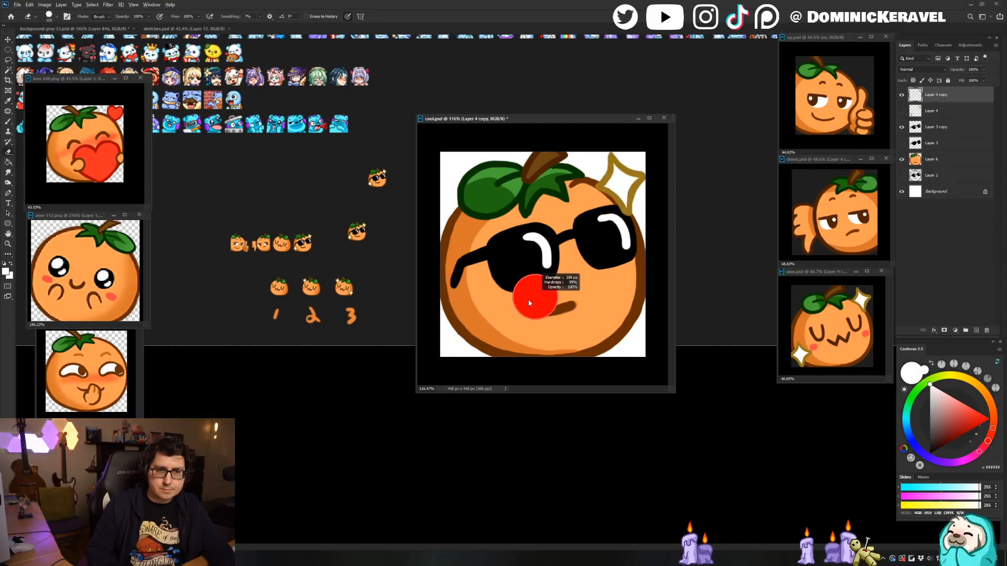
Merge Layer 4 copy with the layers down to Layer 6 and resize cool.psd to 28 pixels.
left_click(941, 159, "shift")
key("ctrl+e")
key("ctrl+alt+i")
type("28")
key("Return")
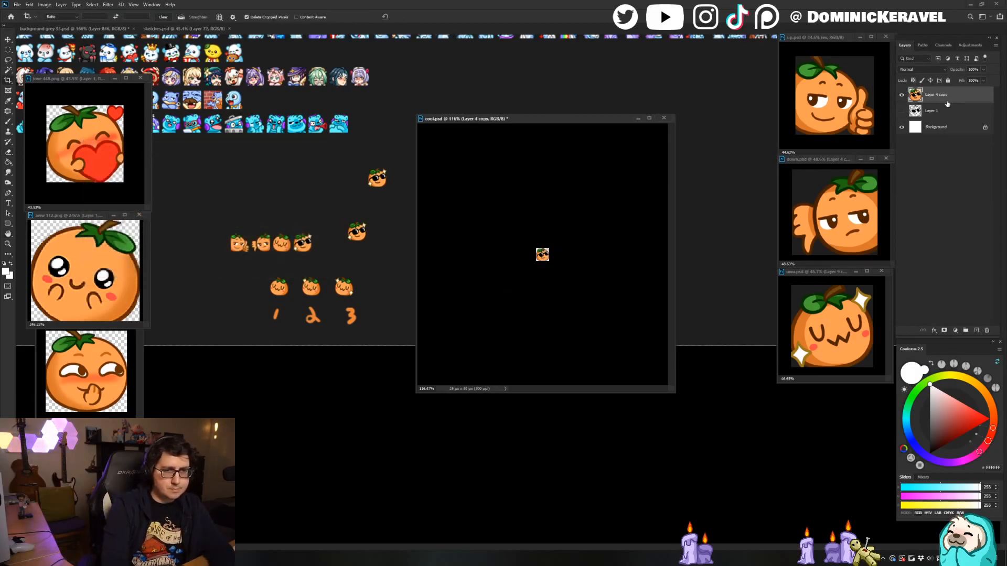
Place the 28-pixel one-sparkle version on the background grey 33.psd sheet and undo cool.psd back to its full-size separate layers.
key("v")
left_click_drag(541, 254, 386, 292)
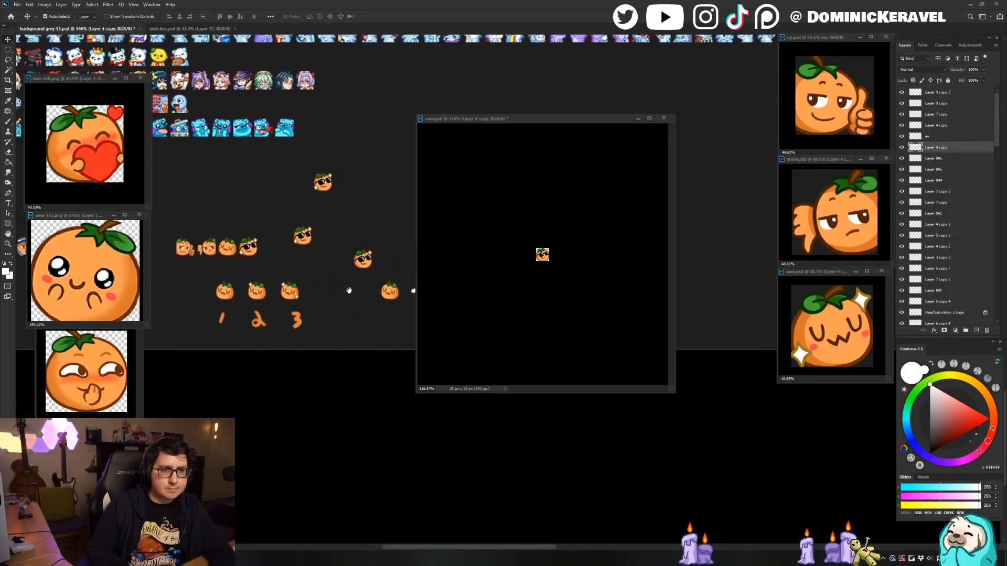
left_click(503, 224)
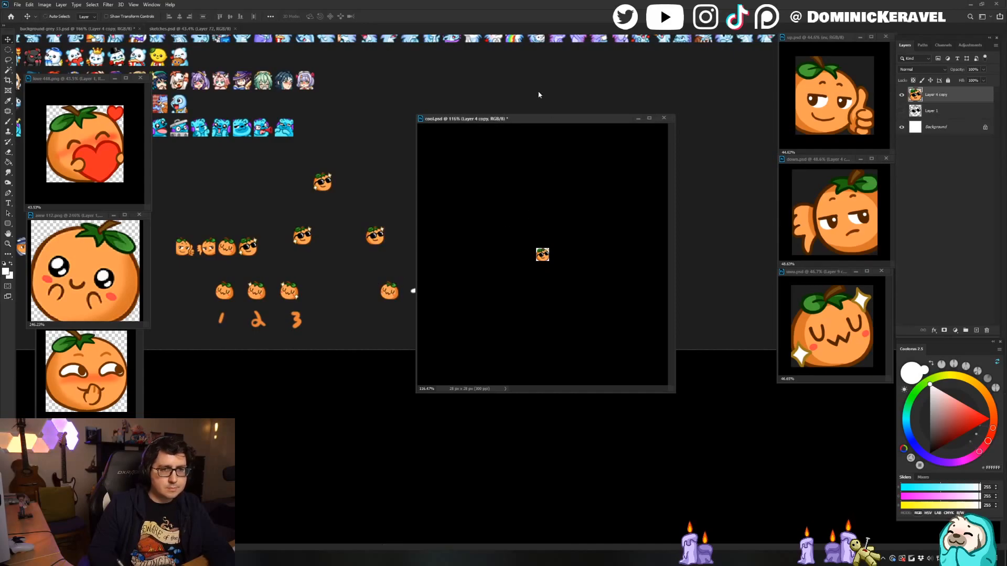
key("ctrl+z")
Move the two-sparkle sunglasses thumbnail beside the one-sparkle version and delete the spare sunglasses copy above them.
left_click_drag(301, 237, 342, 238)
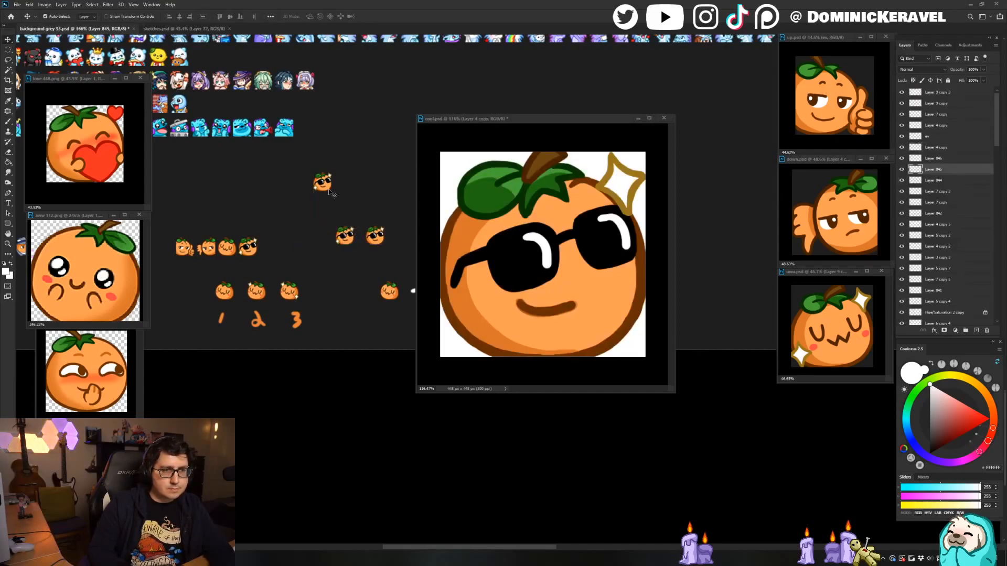
left_click(323, 185)
key("Delete")
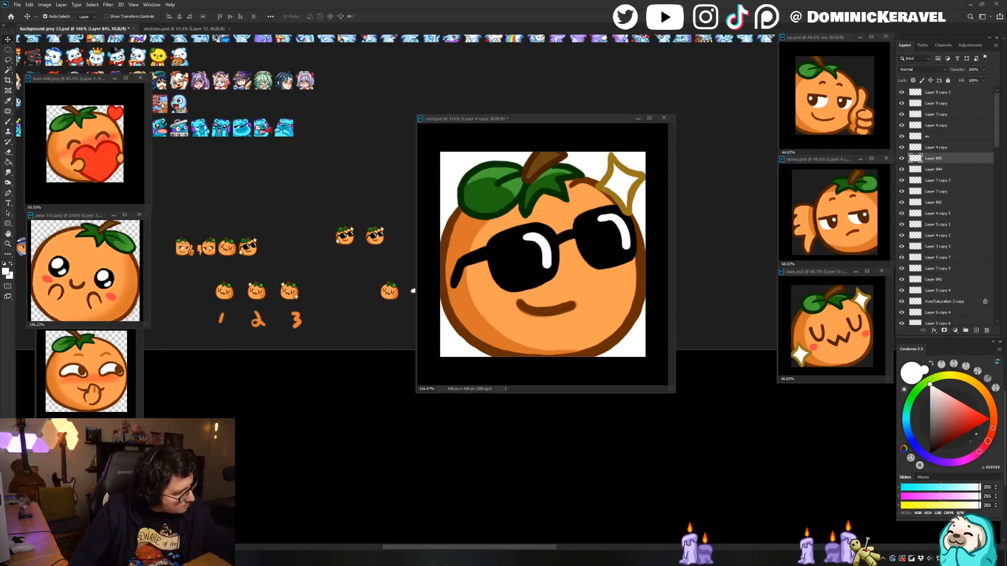
left_click_drag(578, 117, 587, 114)
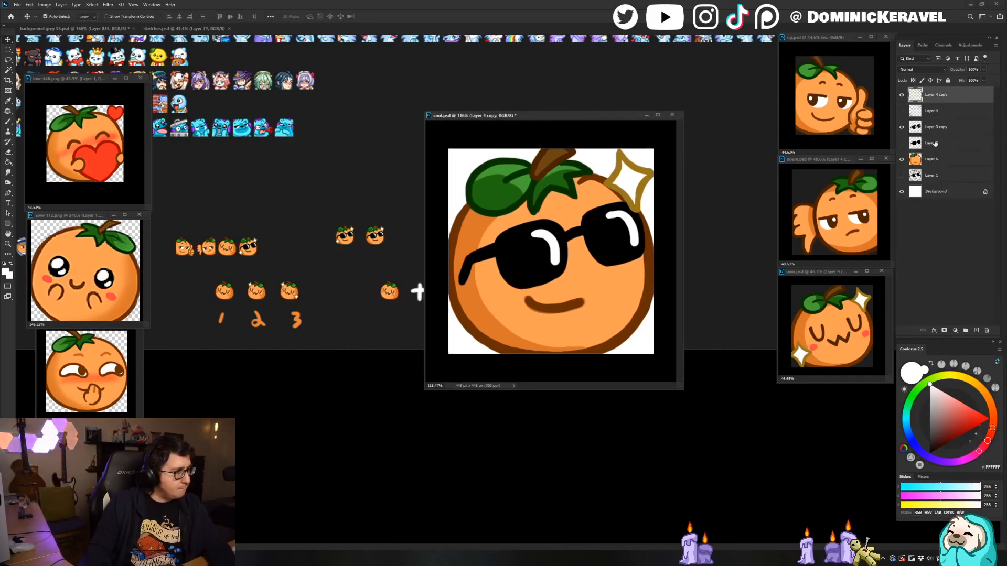
Hide Layer 4 copy in cool.psd so the sunglasses orange has no sparkles.
left_click(941, 127)
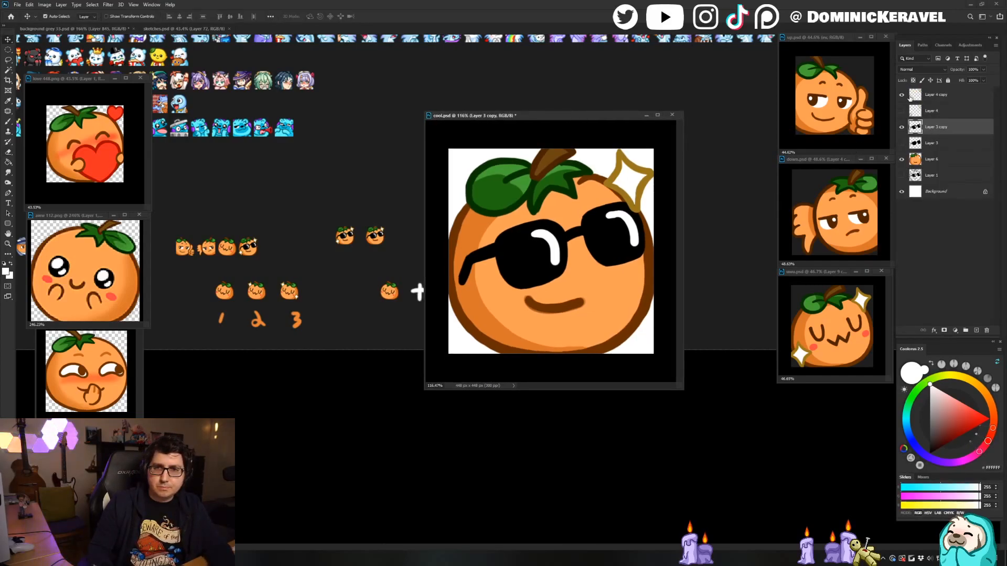
left_click(902, 95)
left_click(909, 97)
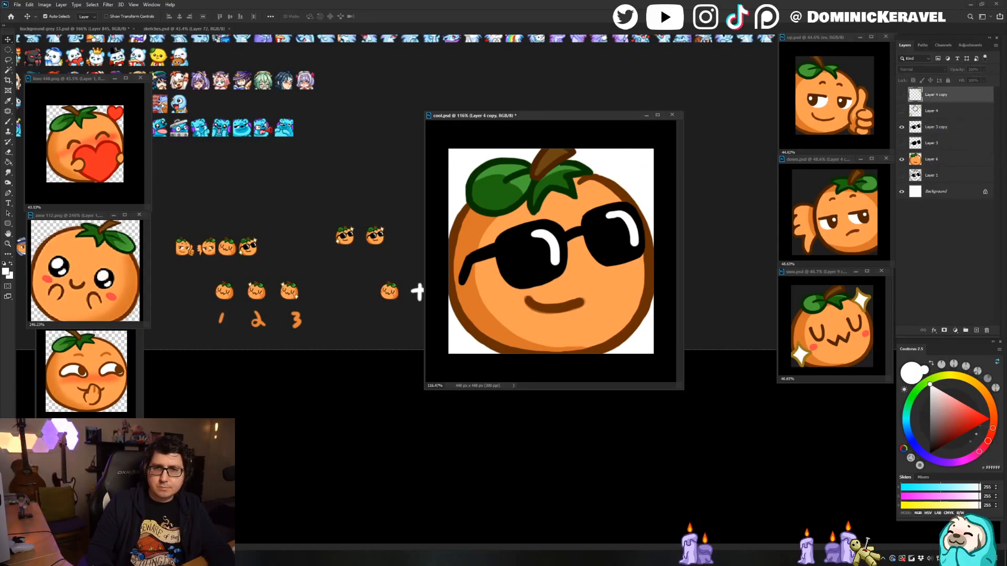
double_click(914, 101)
key("Escape")
left_click(902, 127)
left_click(902, 127)
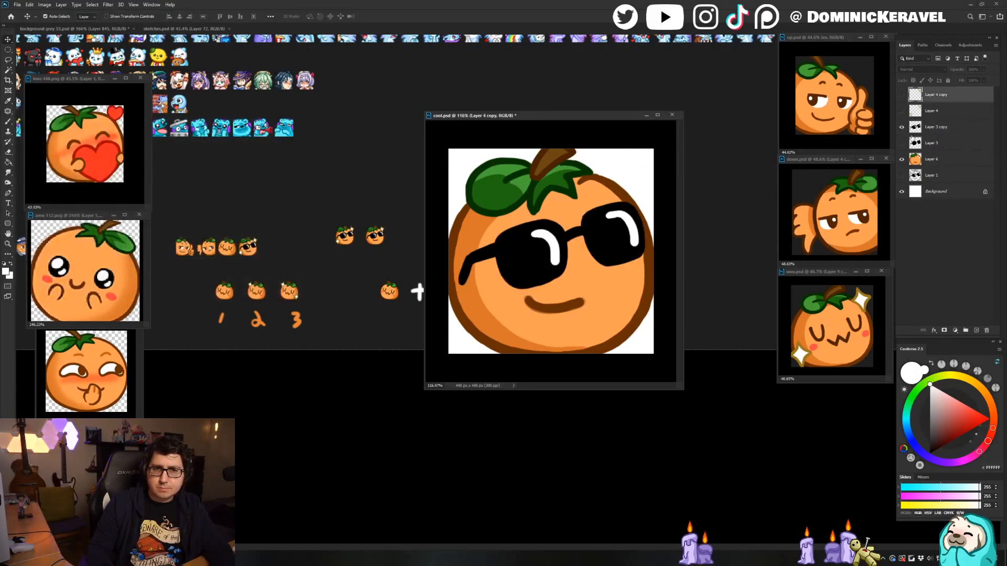
Merge Layer 3 copy with the layers down to Layer 6 and resize cool.psd to 28 pixels.
left_click(936, 160)
left_click(941, 129, "shift")
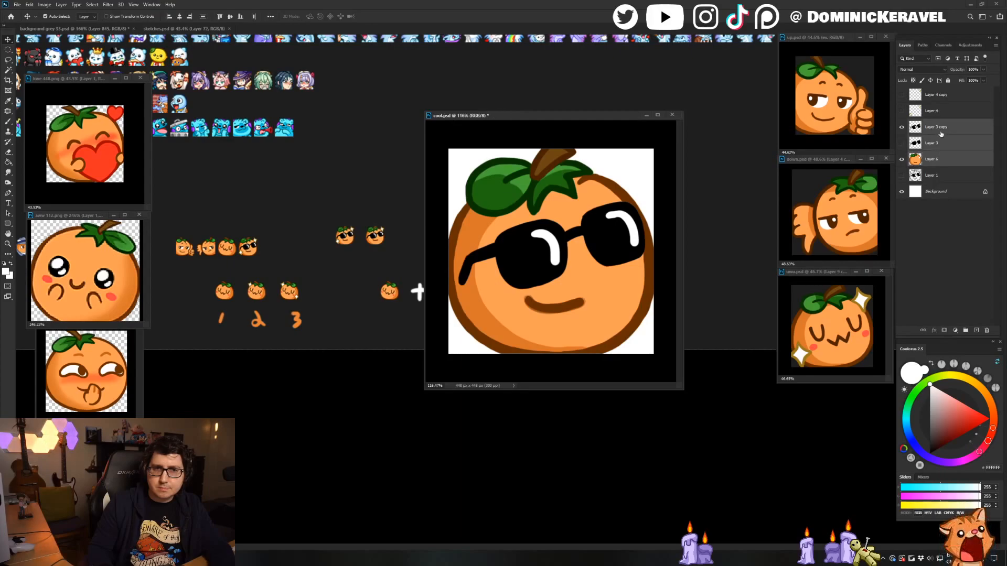
key("ctrl+e")
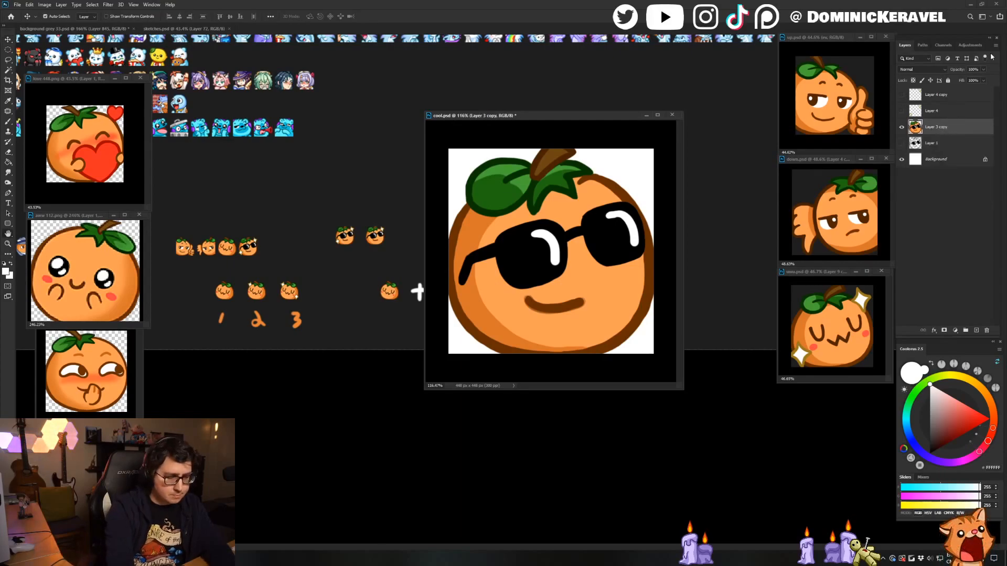
key("c")
key("ctrl+alt+i")
type("28")
key("Return")
key("v")
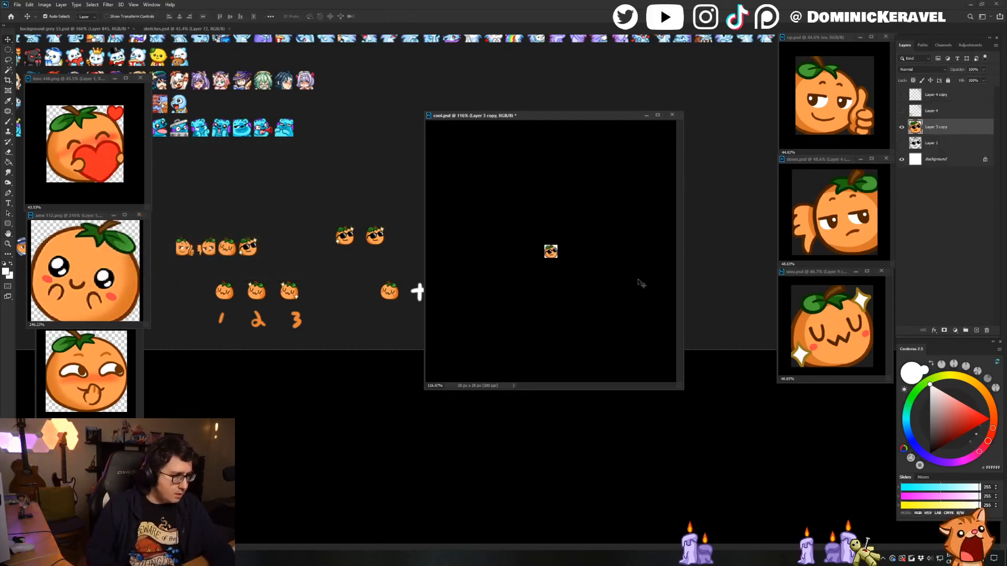
Place the no-sparkle thumbnail in line before the other two sunglasses versions and undo the resize in cool.psd.
left_click(629, 277)
left_click_drag(557, 254, 253, 233)
left_click_drag(227, 218, 336, 249)
left_click_drag(281, 237, 314, 228)
left_click(601, 198)
key("ctrl+z")
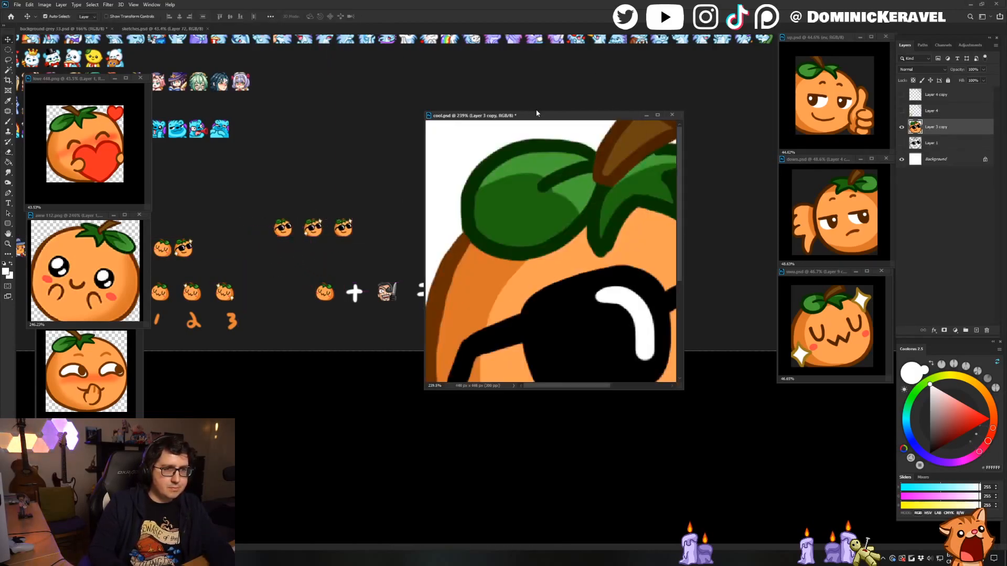
Move the cool.psd window aside and handwrite 1, 2 and 3 in sampled orange above the three sunglasses thumbnails.
left_click_drag(537, 114, 635, 129)
left_click(387, 195)
key("b")
left_click(347, 232, "alt")
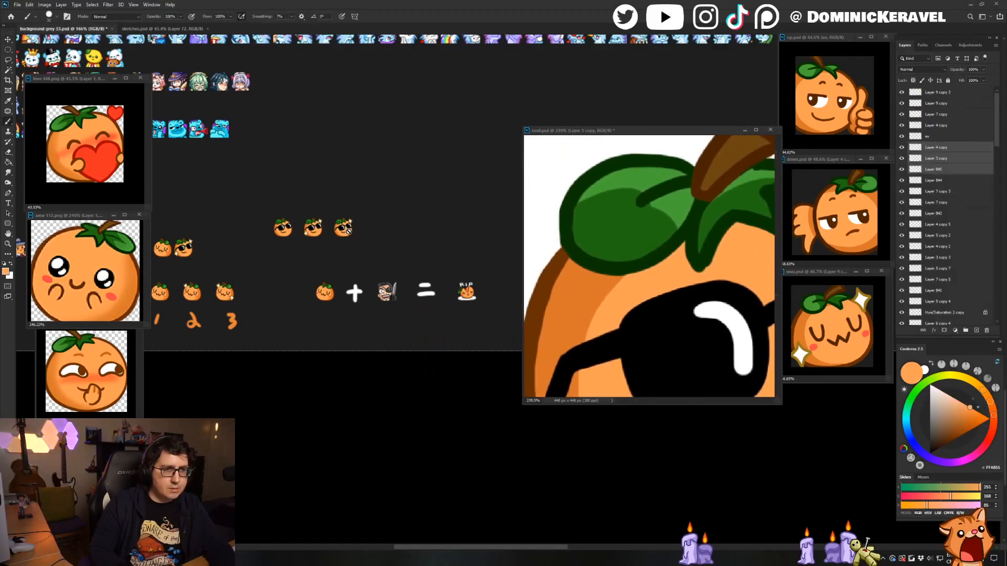
key("v")
mouse_move(336, 240)
left_mouse_down()
mouse_move(346, 244)
mouse_move(346, 224)
mouse_move(330, 224)
left_mouse_up()
key("b")
left_click(937, 203)
left_click(287, 229, "ctrl")
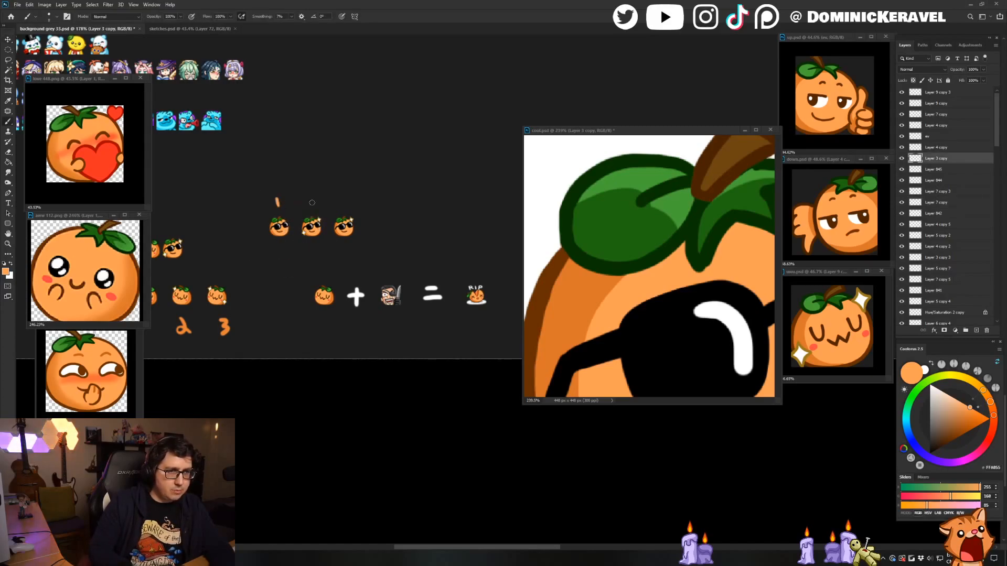
mouse_move(306, 196)
left_mouse_down()
mouse_move(341, 201)
mouse_move(373, 164)
left_mouse_up()
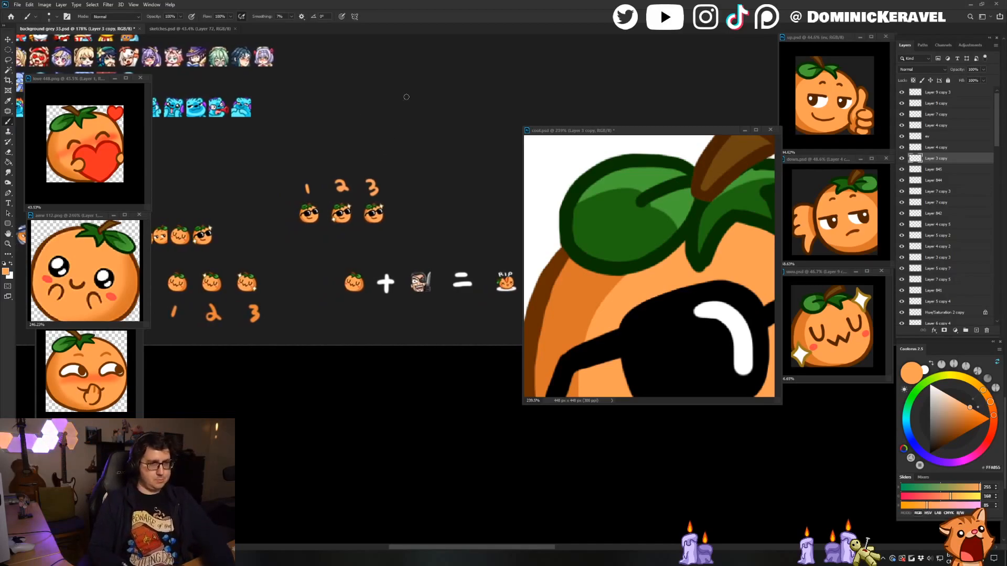
left_click_drag(425, 138, 440, 133)
Shift the third closed-eye orange in the lower row away from its neighbours and delete the handwritten numbers beneath that row.
key("v")
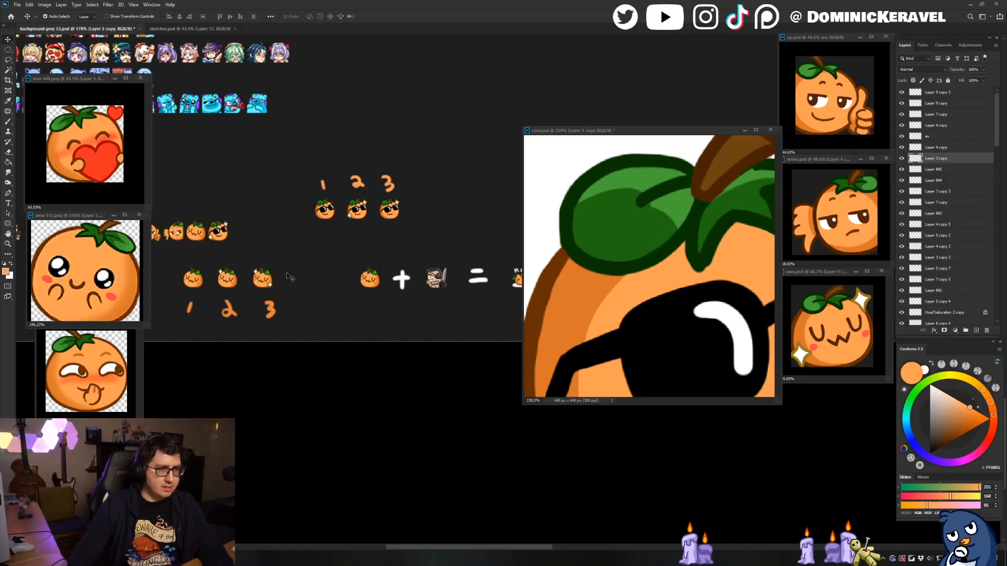
mouse_move(264, 278)
left_mouse_down()
mouse_move(254, 173)
mouse_move(303, 186)
mouse_move(211, 185)
mouse_move(183, 206)
mouse_move(263, 238)
mouse_move(295, 237)
mouse_move(280, 214)
mouse_move(295, 285)
left_mouse_up()
key("l")
key("Delete")
key("v")
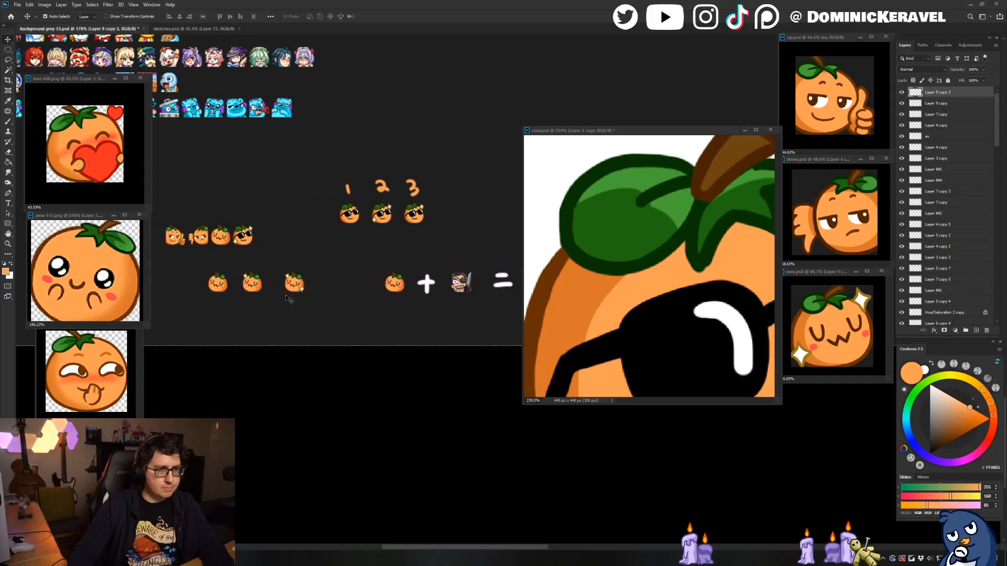
left_click_drag(391, 255, 372, 262)
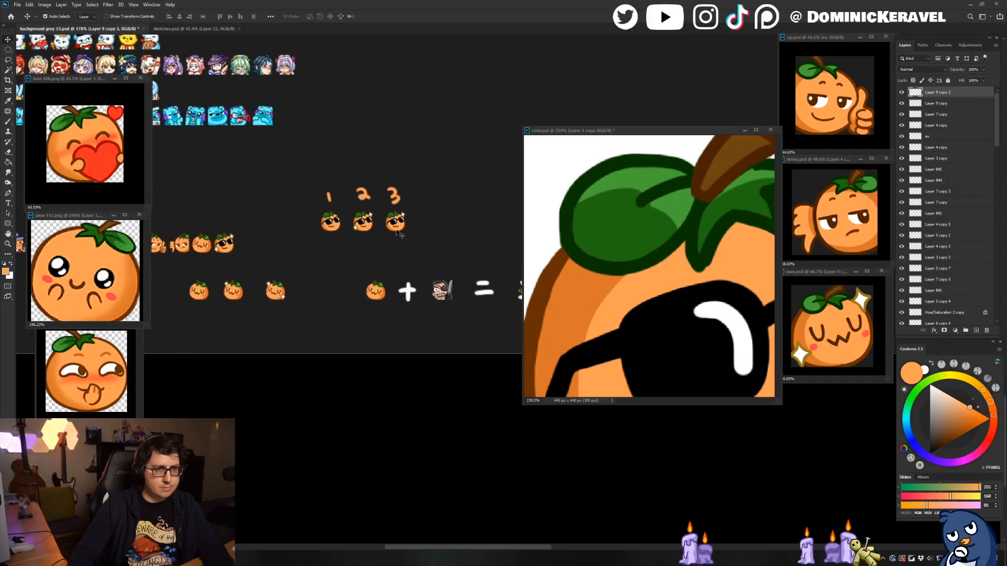
Delete the one-sparkle sunglasses thumbnail under the number 3.
left_click(397, 227)
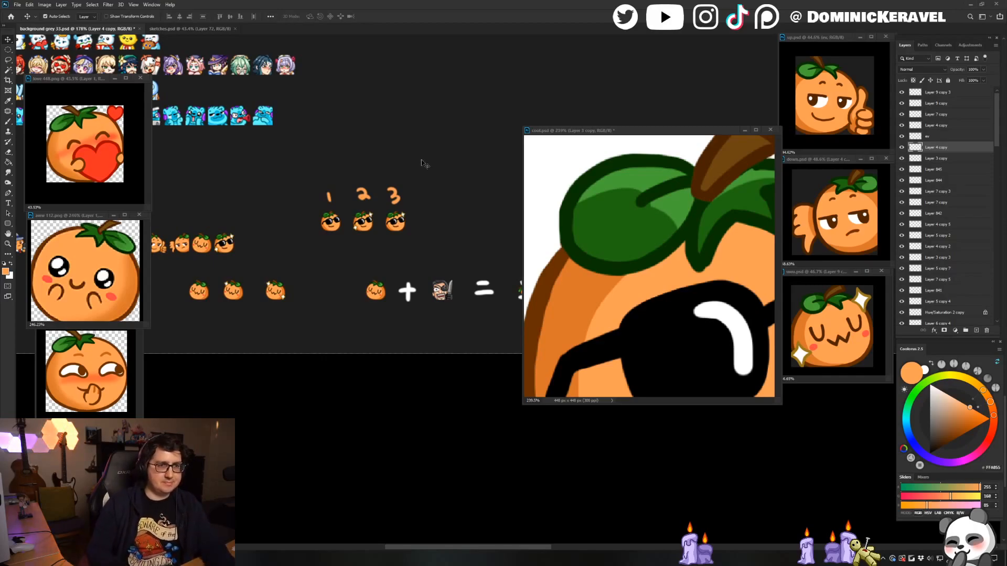
left_click(409, 213)
left_click(400, 225)
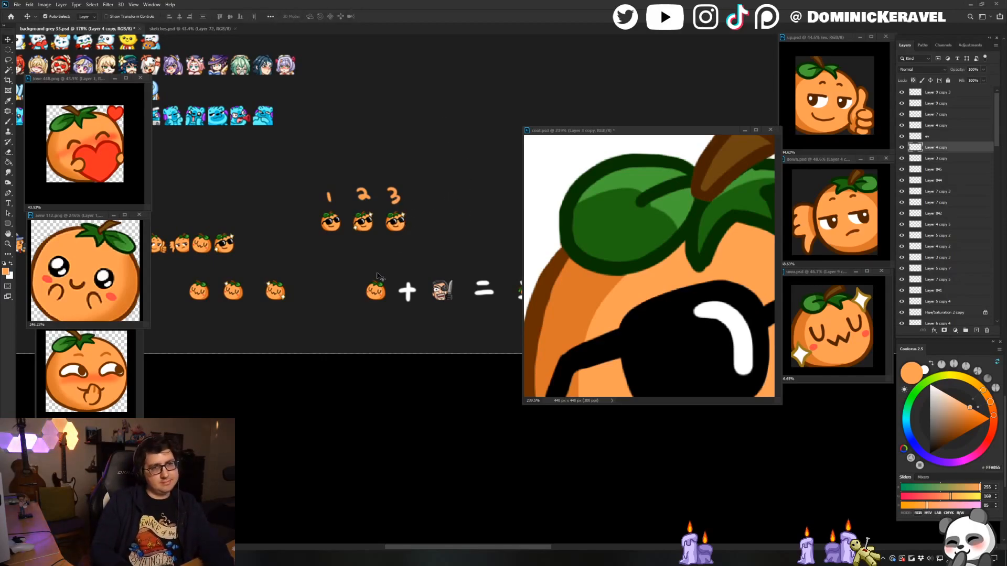
key("Delete")
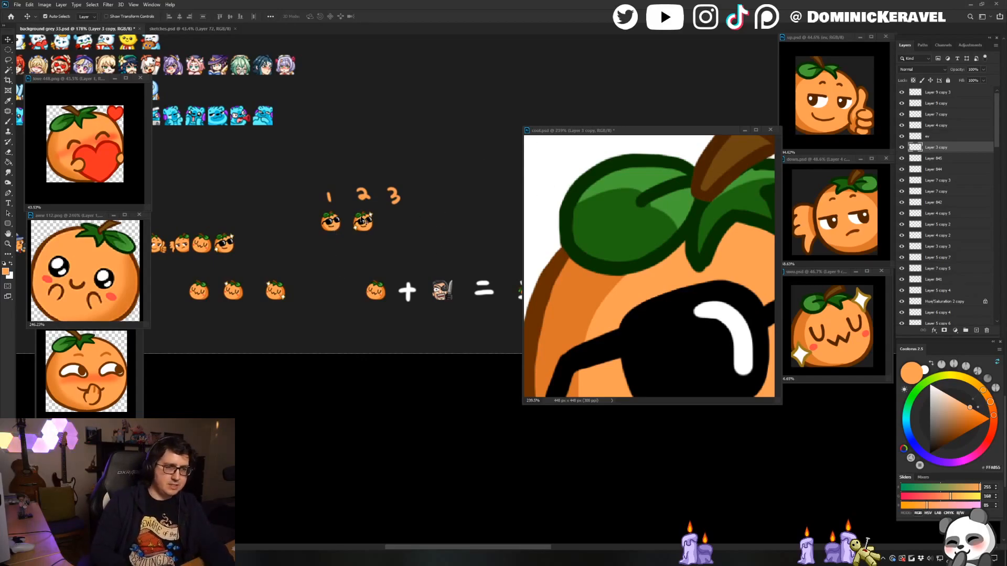
Move the two-sparkle sunglasses thumbnail toward the finished emote row and delete that row's old sunglasses thumbnail.
left_click_drag(364, 223, 268, 224)
left_click(395, 201, "shift")
left_click(955, 239)
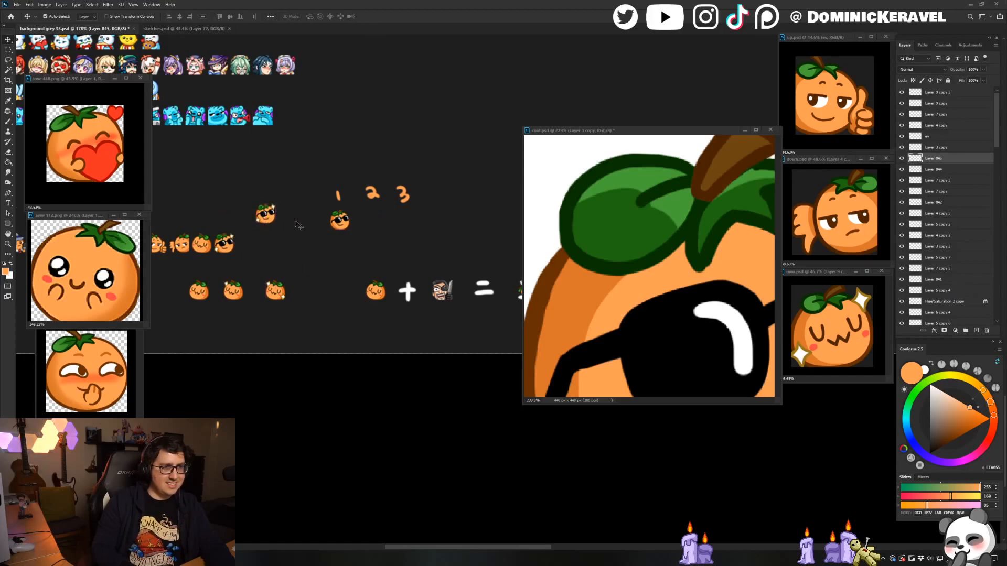
left_click_drag(255, 265, 280, 263)
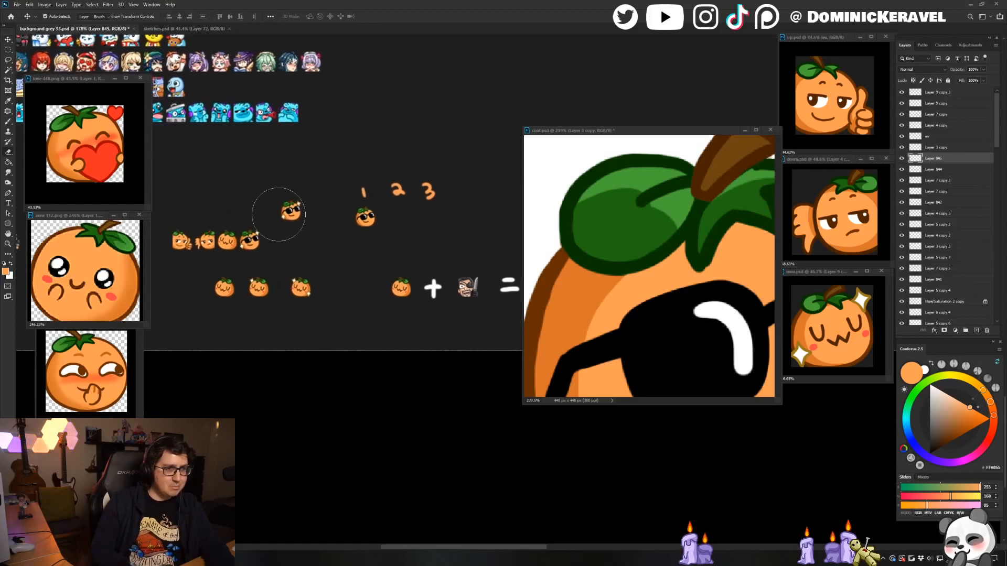
left_click(250, 241)
key("Delete")
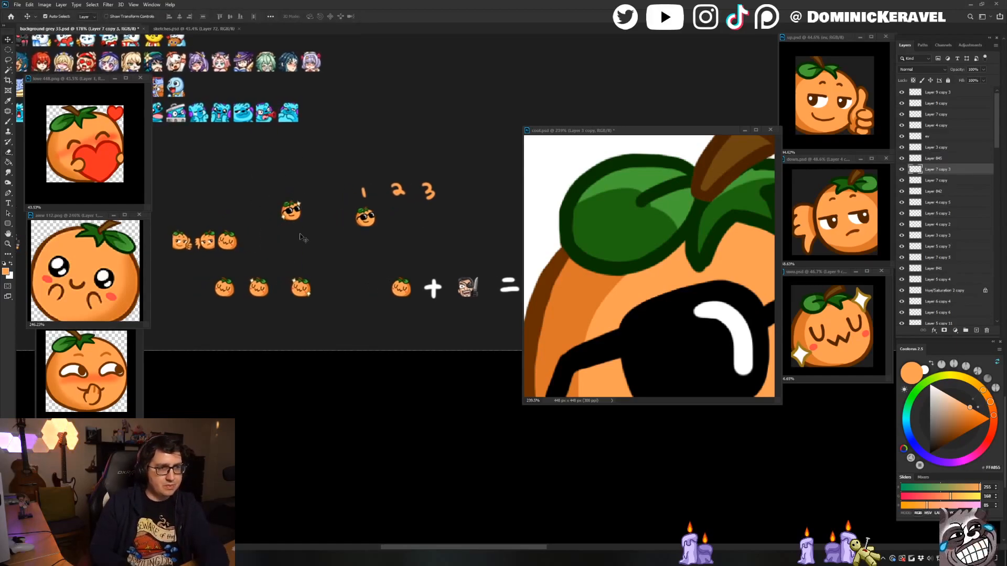
left_click(309, 294)
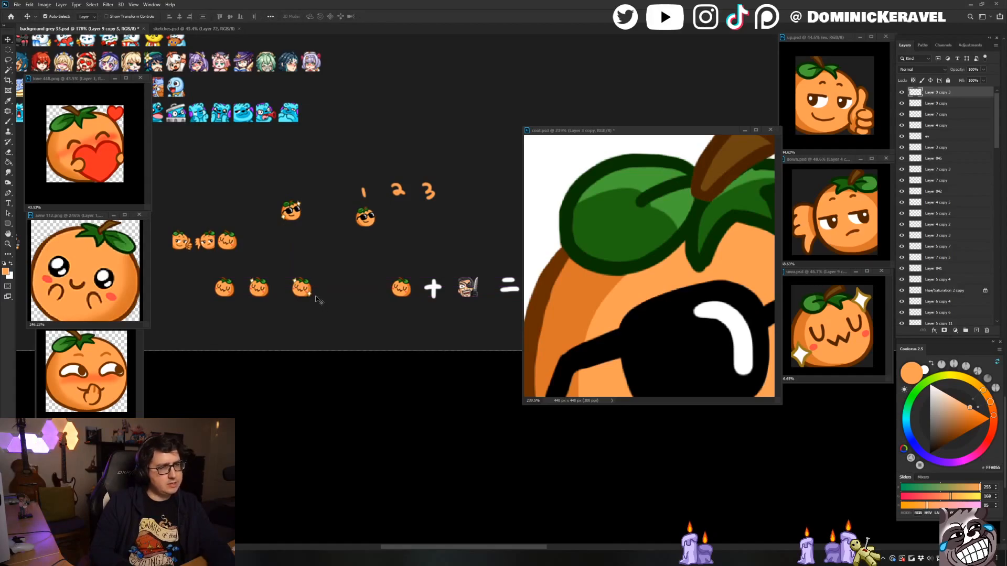
left_click_drag(218, 293, 255, 274)
key("e")
key("v")
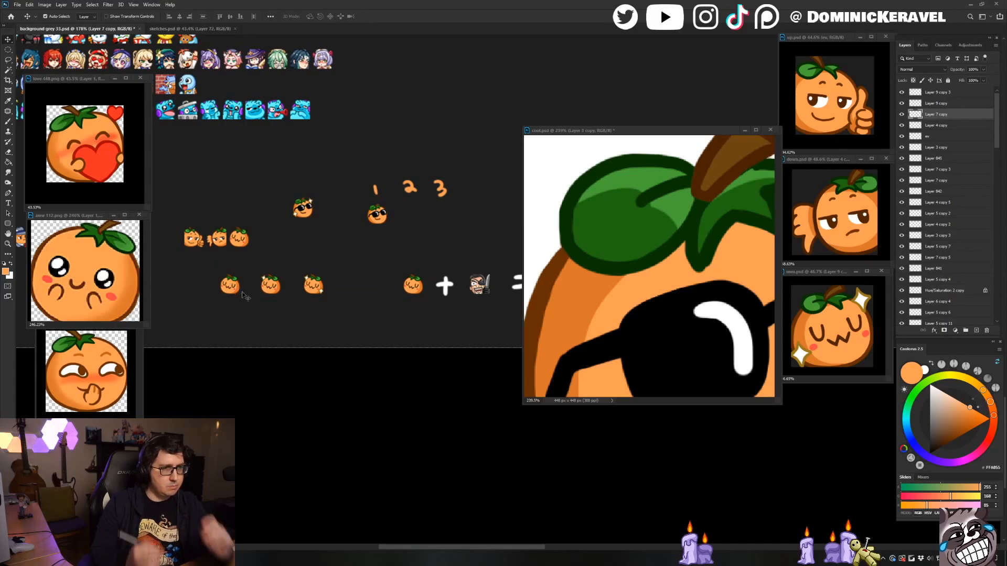
left_click(274, 287)
key("Delete")
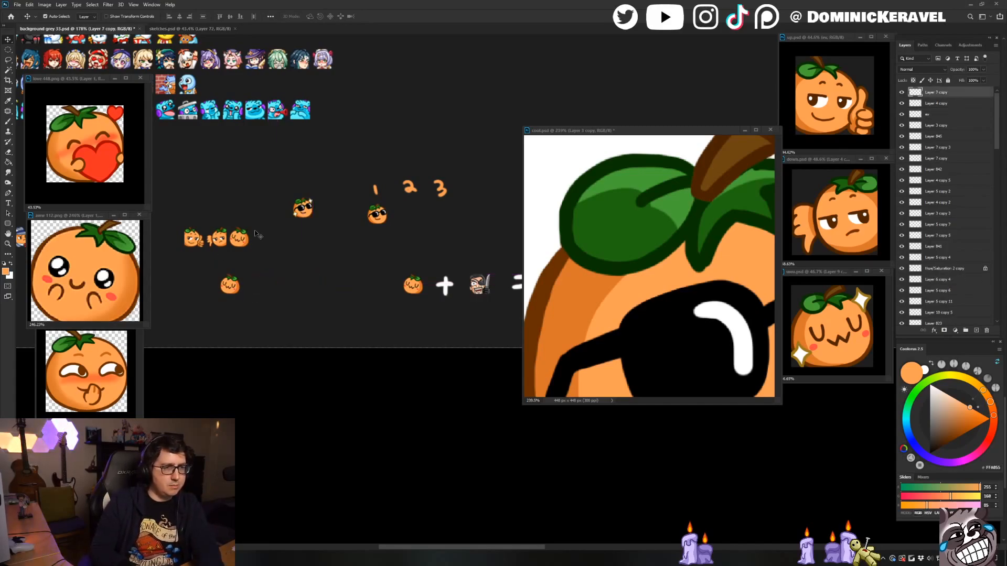
left_click(300, 210)
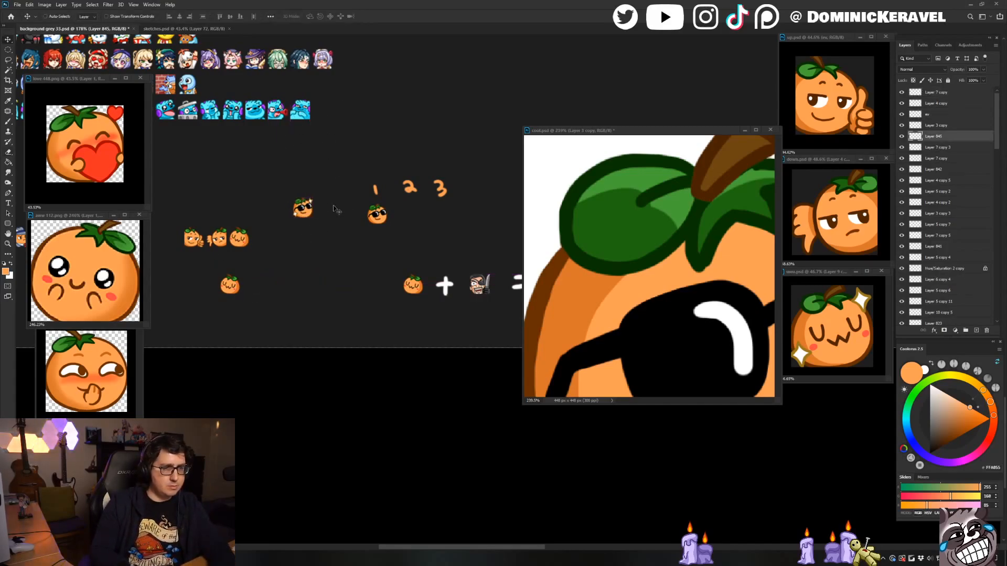
key("ctrl+z")
key("ctrl+shift+z")
key("ctrl+shift+z")
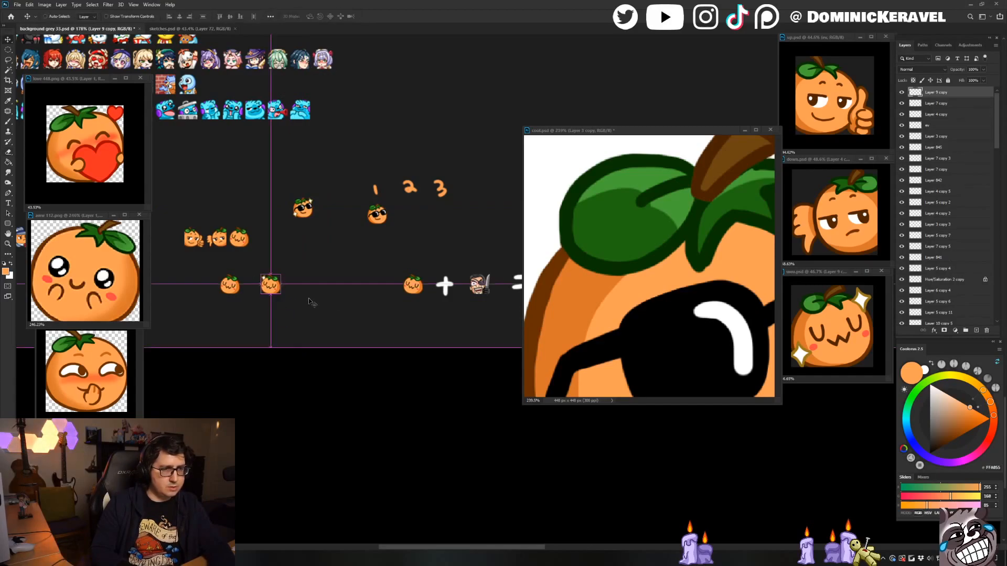
Delete the first two closed-eye oranges of the lower row and move the third directly below the finished row's closed-eye orange.
left_click(275, 288)
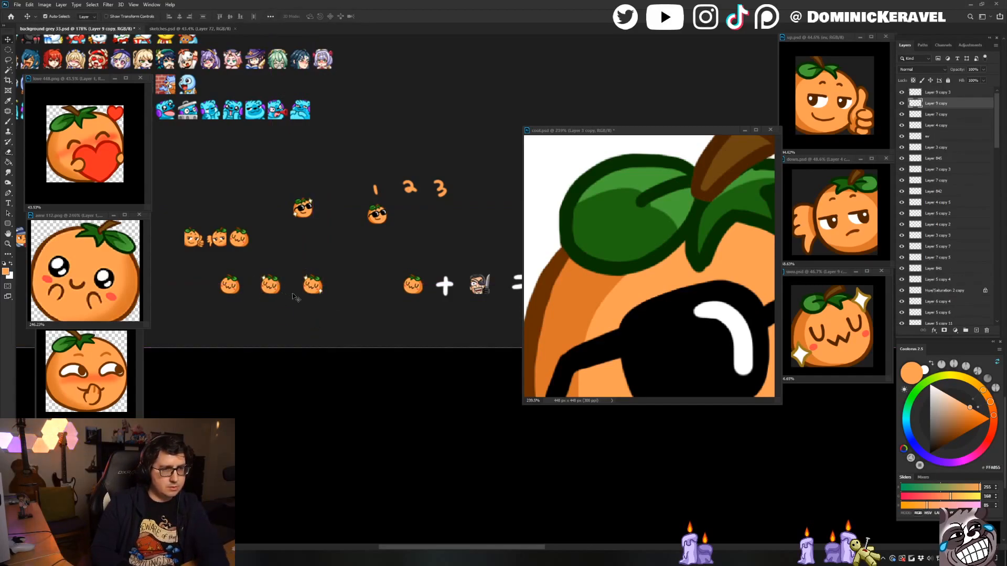
key("Delete")
left_click_drag(316, 287, 245, 267)
left_click(232, 290)
key("Delete")
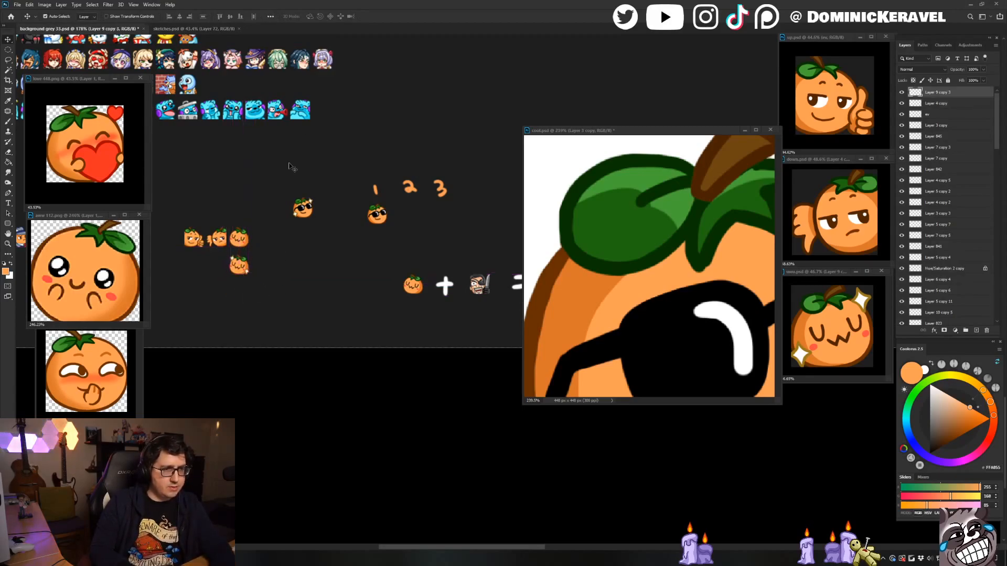
Place the two-sparkle sunglasses thumbnail at the end of the finished emote row and delete the no-sparkle thumbnail with its numbers.
left_click_drag(307, 205, 267, 235)
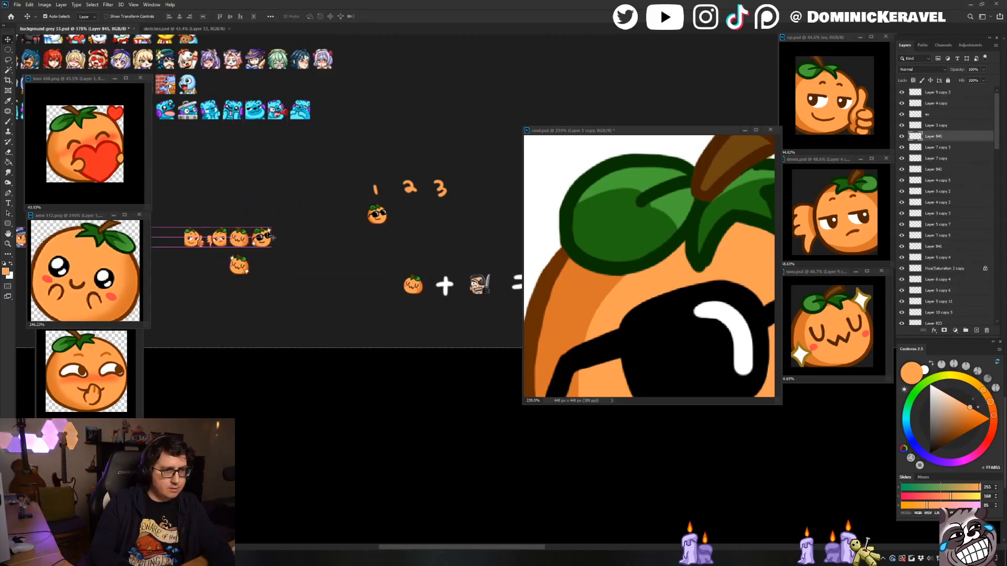
scroll(298, 224, "left", 2)
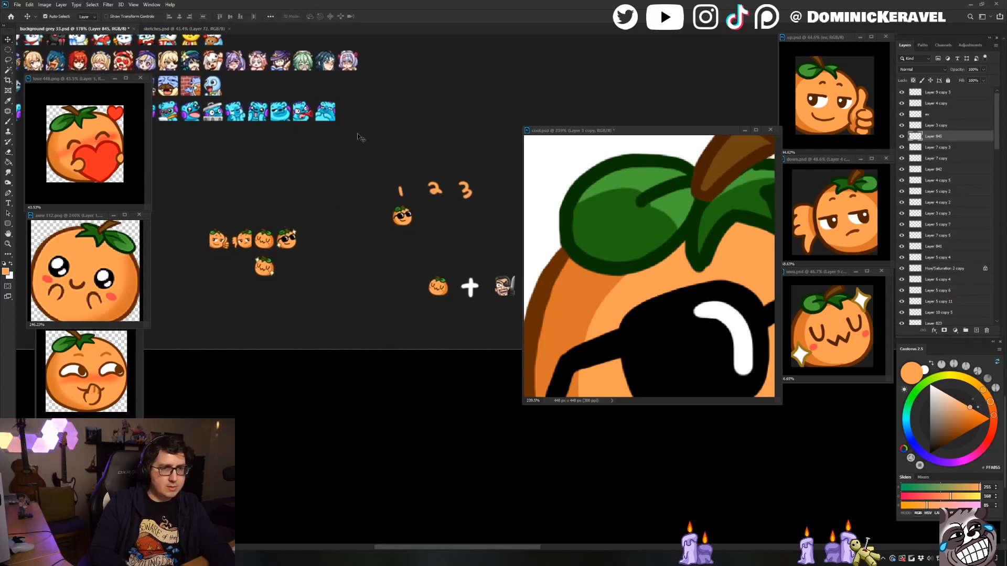
left_click_drag(454, 170, 422, 177)
left_click(373, 216)
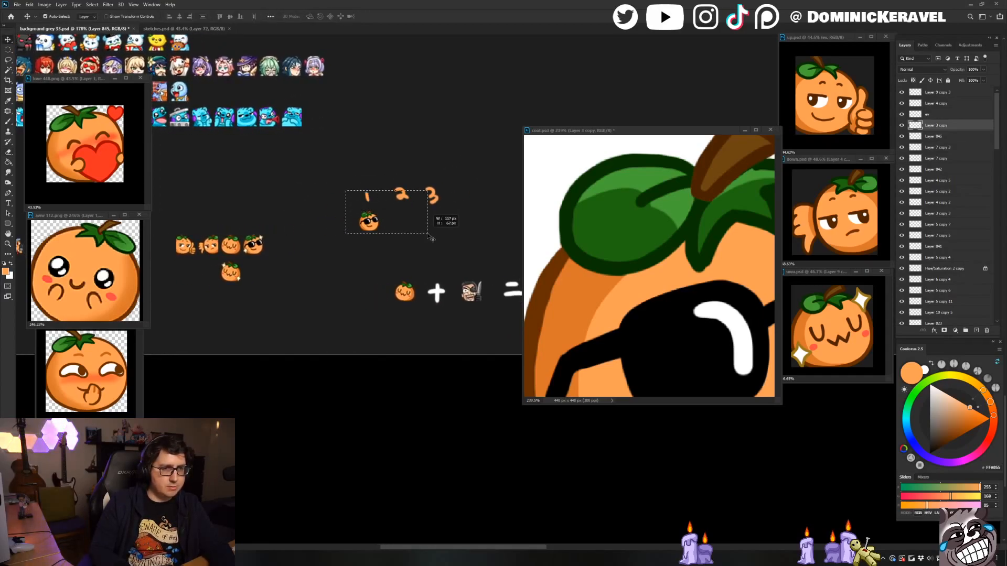
key("Delete")
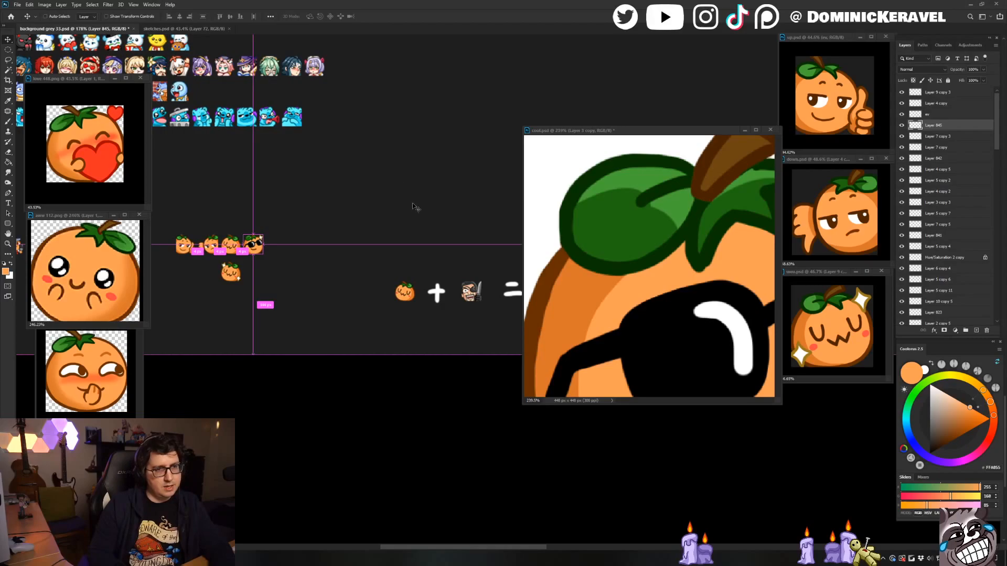
Delete the numbers 1, 2 and 3 together with the leftover sunglasses thumbnail beneath them on background grey 33.psd.
key("ctrl+z")
left_click_drag(436, 191, 418, 198)
key("Delete")
key("ctrl+z")
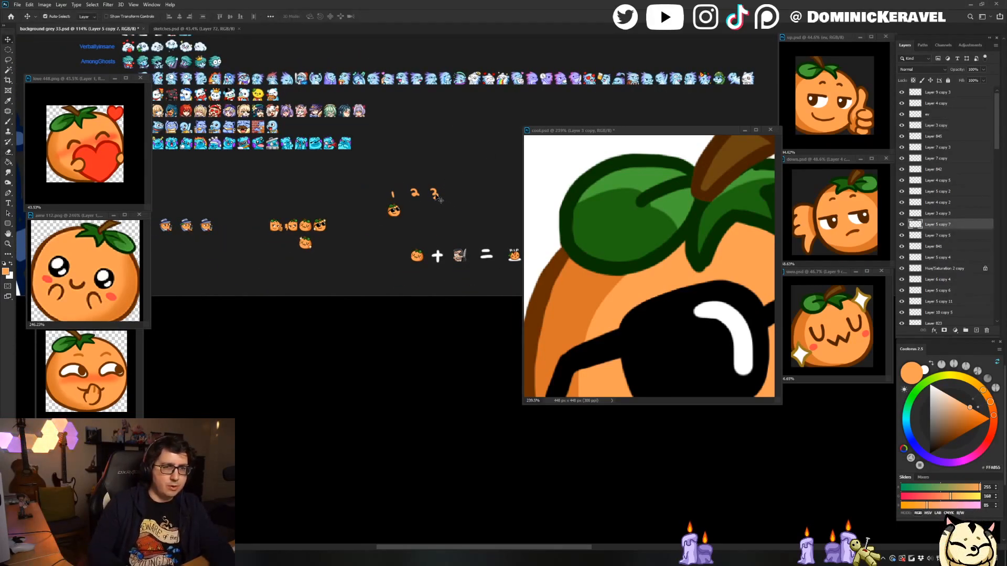
mouse_move(435, 195)
left_mouse_down()
mouse_move(441, 202)
mouse_move(428, 181)
mouse_move(435, 189)
mouse_move(412, 210)
left_mouse_up()
key("Delete")
left_click_drag(359, 232, 480, 264)
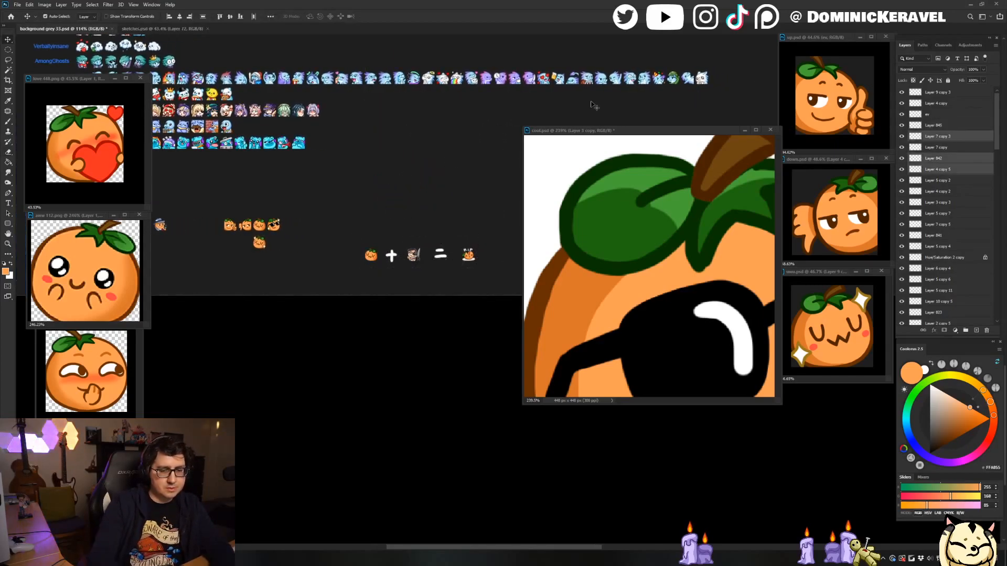
key("Delete")
Save background grey 33.psd and switch to the sketches.psd document.
left_click_drag(283, 191, 353, 184)
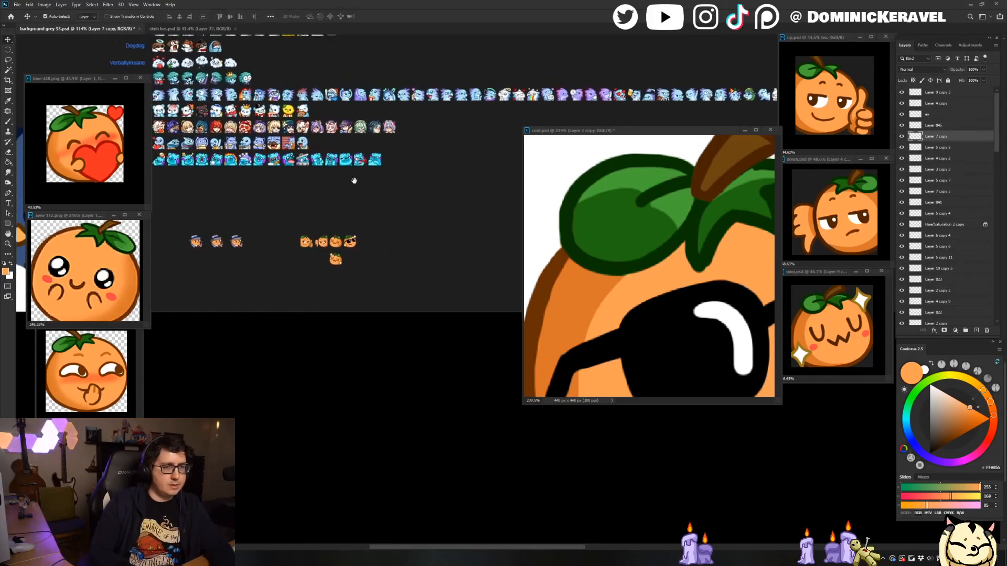
key("b")
mouse_move(360, 236)
left_mouse_down()
mouse_move(382, 237)
mouse_move(373, 245)
left_mouse_up()
key("v")
key("ctrl+Tab")
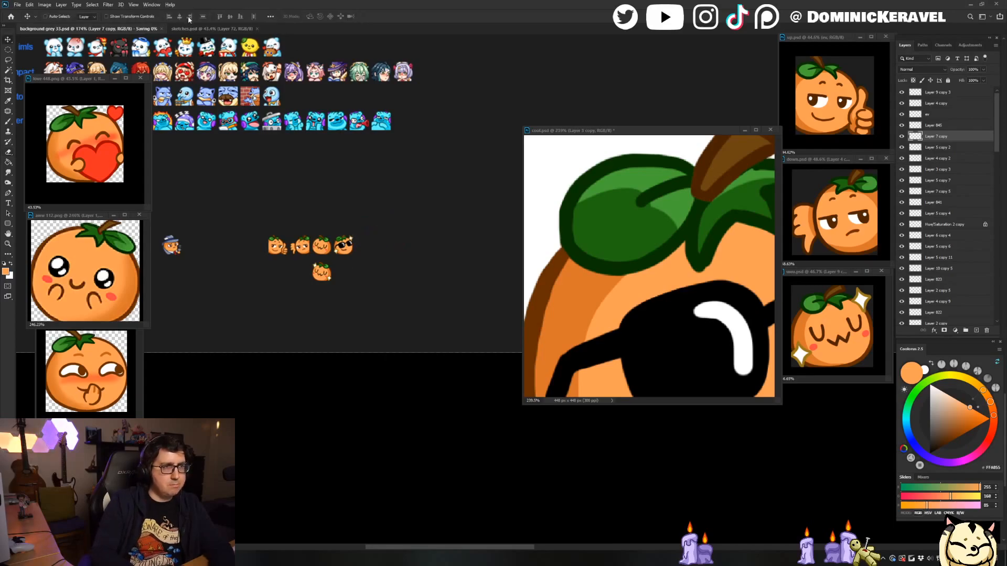
Save cool.psd, then shrink its window to show the whole emote and place it below the closed-eye orange's window.
left_click(639, 130)
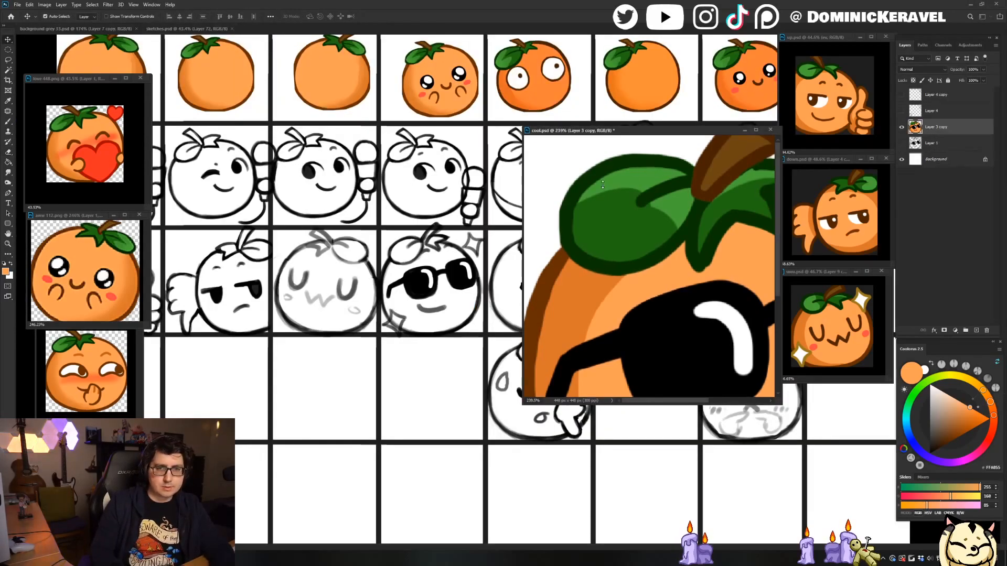
left_click_drag(629, 199, 554, 205)
key("ctrl+s")
left_click_drag(779, 403, 649, 253)
mouse_move(585, 132)
left_mouse_down()
mouse_move(622, 209)
mouse_move(839, 399)
left_mouse_up()
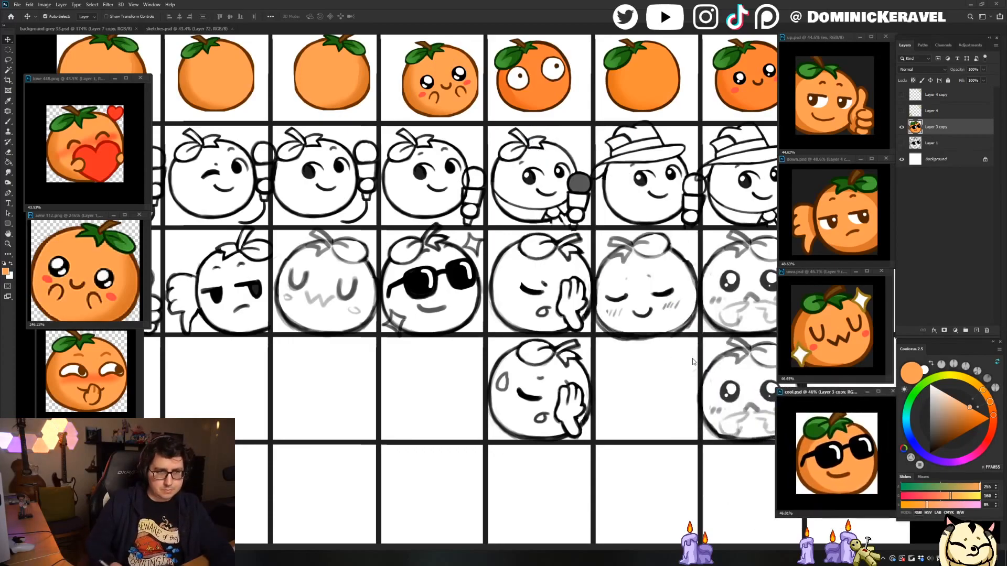
Look over the whole sketch sheet to review which orange emote sketches remain.
left_click_drag(692, 364, 479, 339)
key("b")
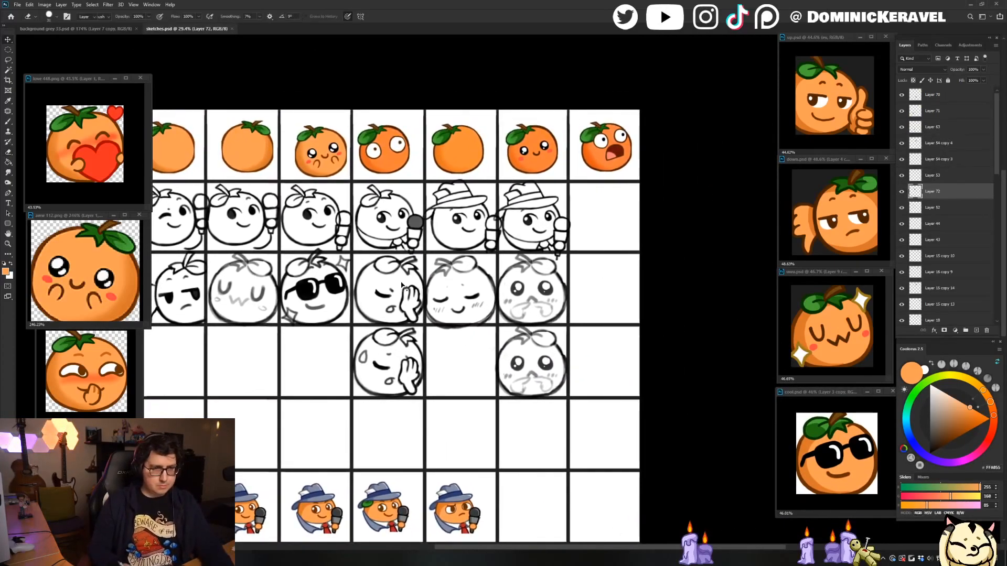
key("v")
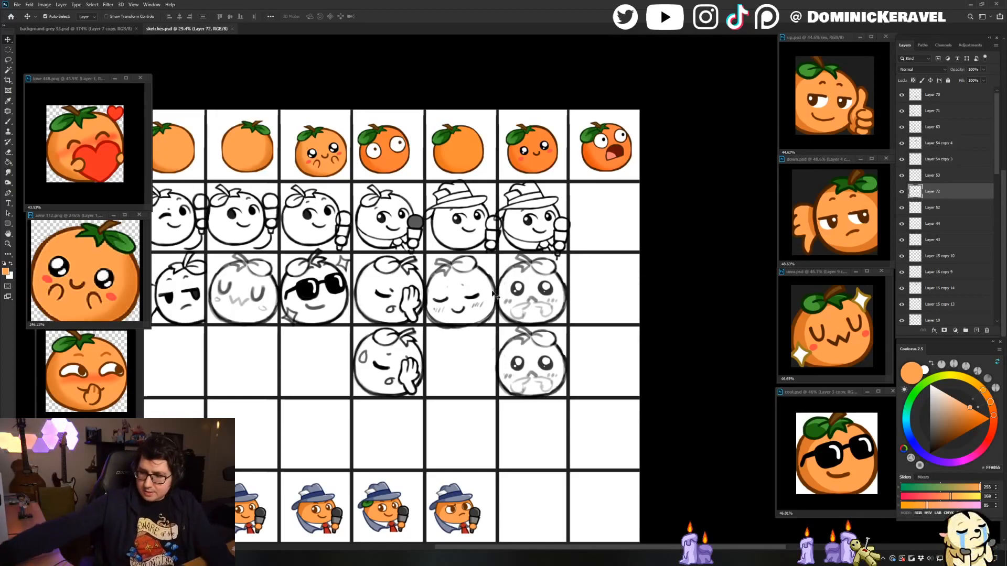
left_click(398, 92)
mouse_move(288, 325)
left_mouse_down()
mouse_move(426, 269)
mouse_move(392, 251)
left_mouse_up()
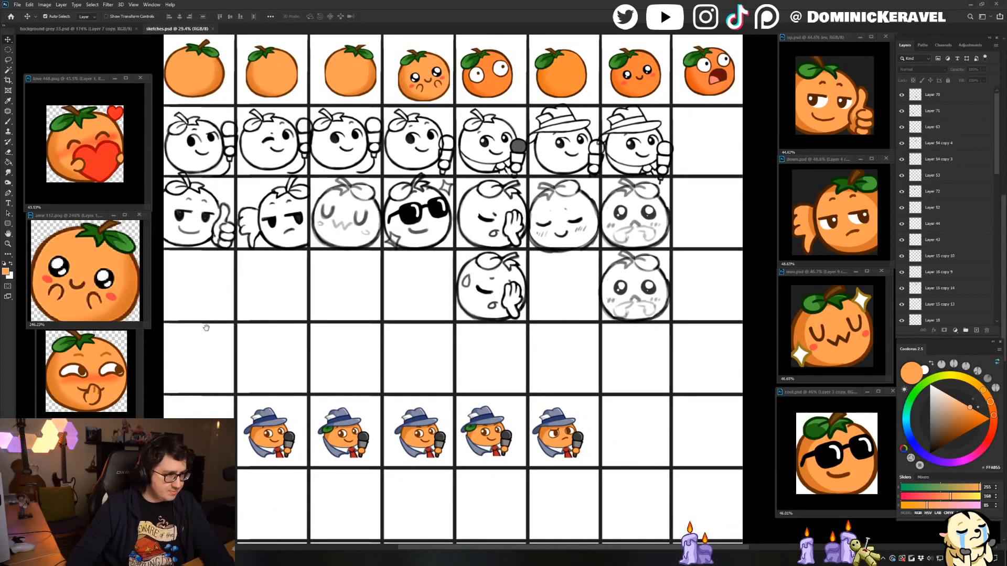
left_click_drag(207, 328, 227, 325)
key("e")
key("v")
key("e")
key("v")
key("e")
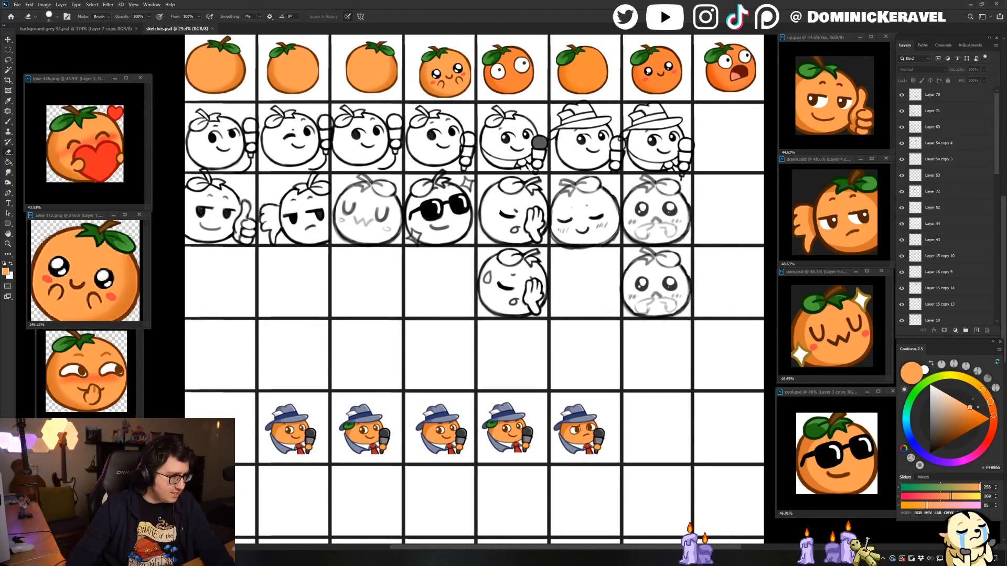
key("v")
key("e")
key("v")
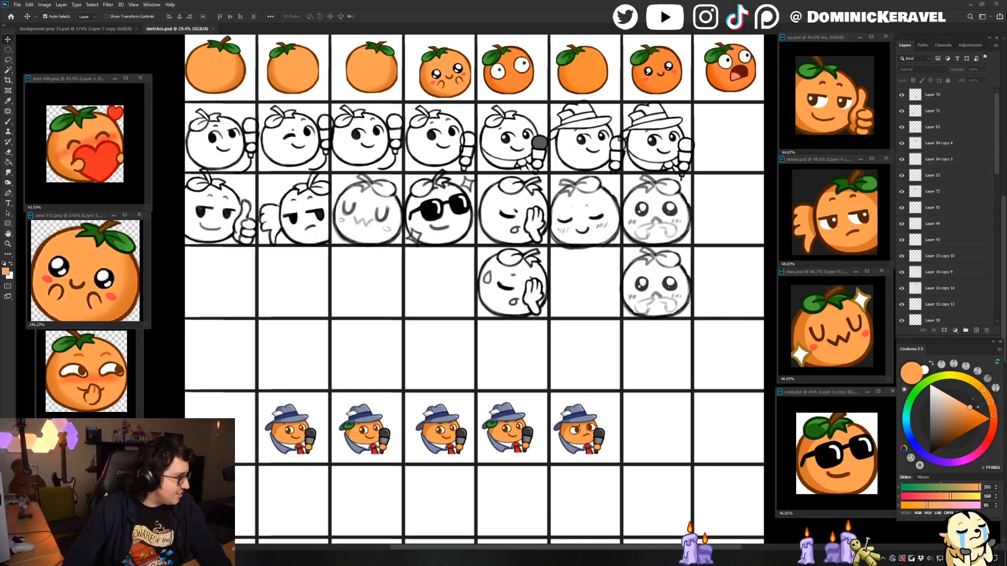
Switch to the browser's tweet about the Kirby as Sephiroth art print, view its photo enlarged and close the photo.
left_click_drag(501, 4, 470, 1)
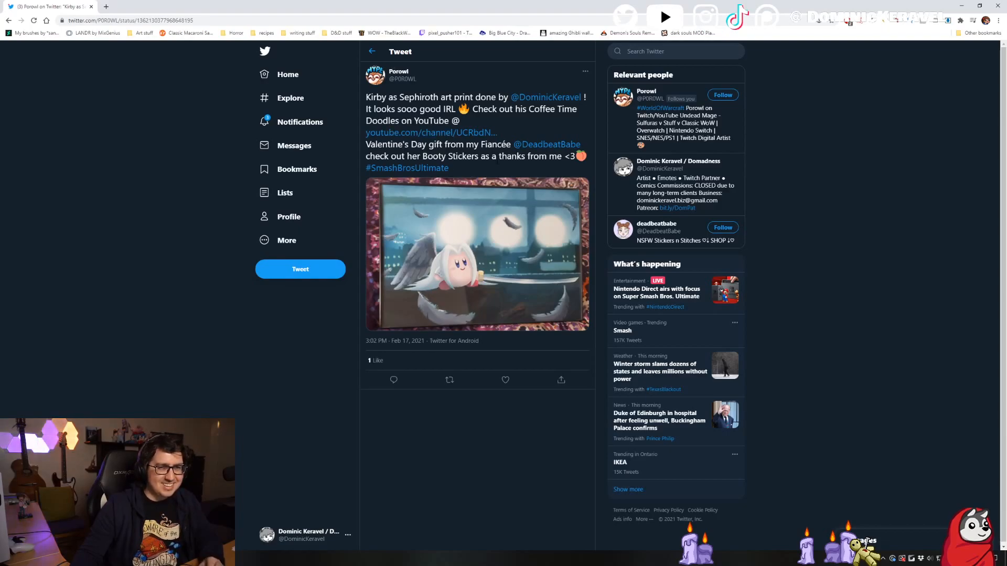
left_click(469, 255)
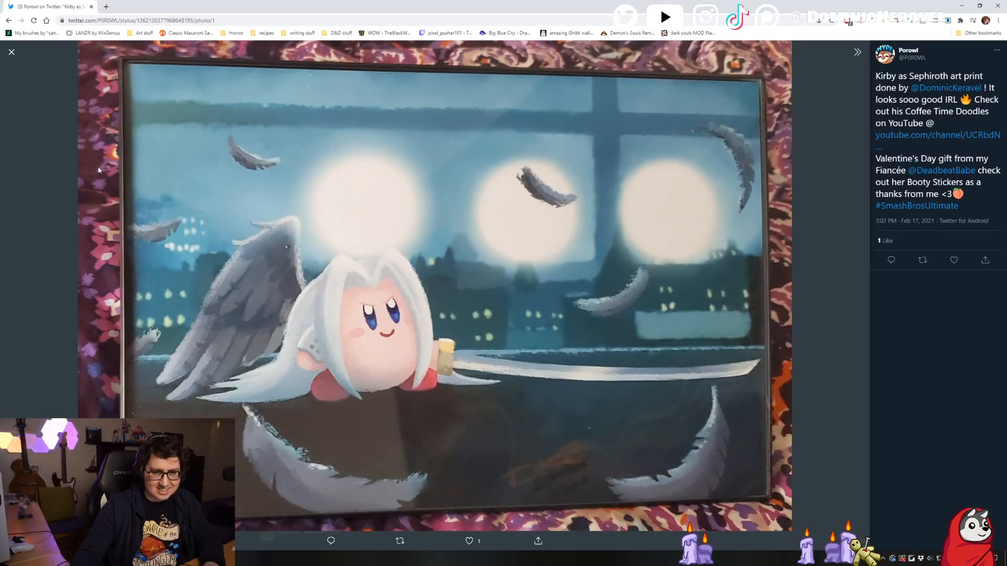
left_click(11, 53)
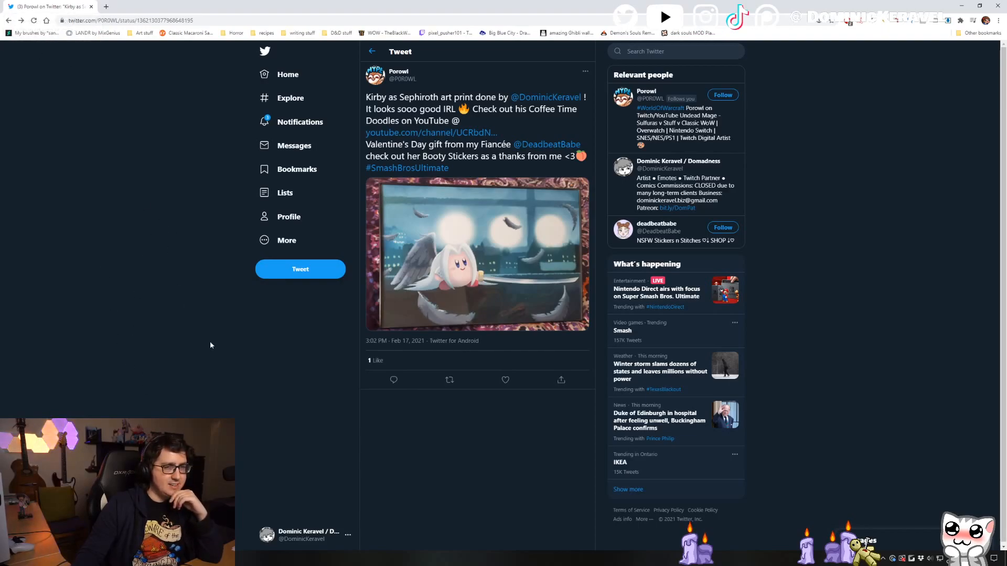
right_click(180, 363)
right_click(159, 339)
left_click(150, 319)
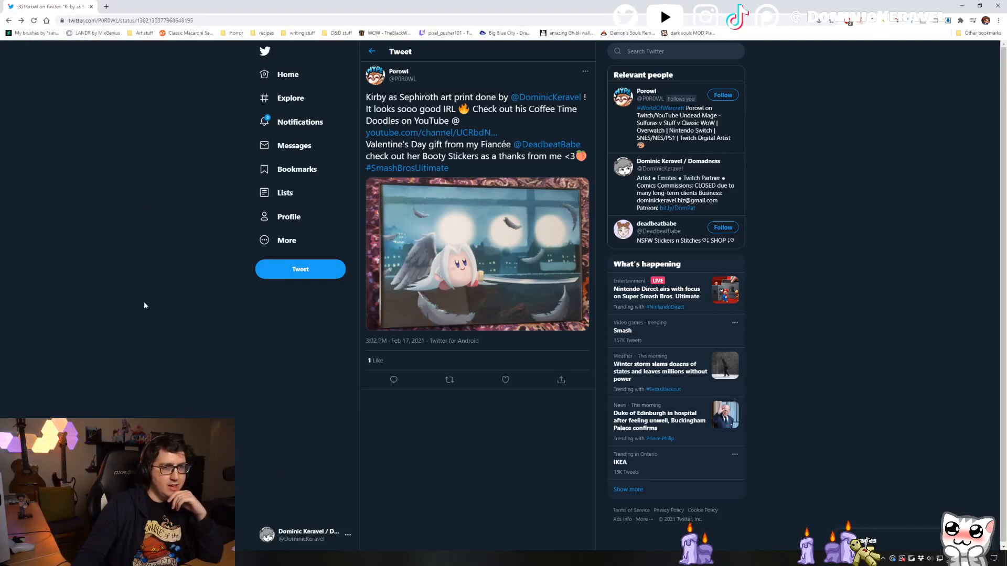
right_click(129, 283)
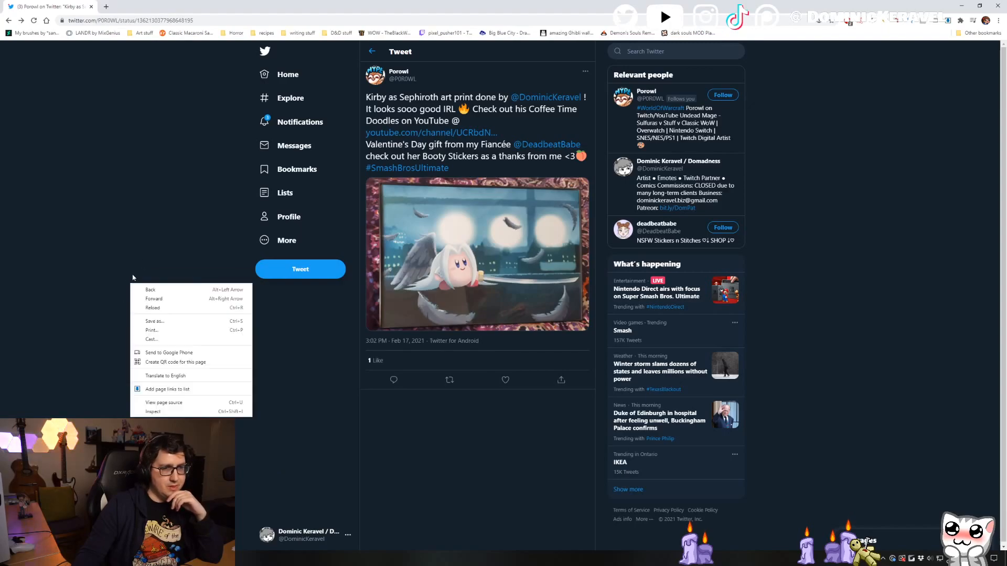
left_click(133, 274)
right_click(136, 254)
left_click(138, 242)
right_click(140, 226)
left_click(146, 220)
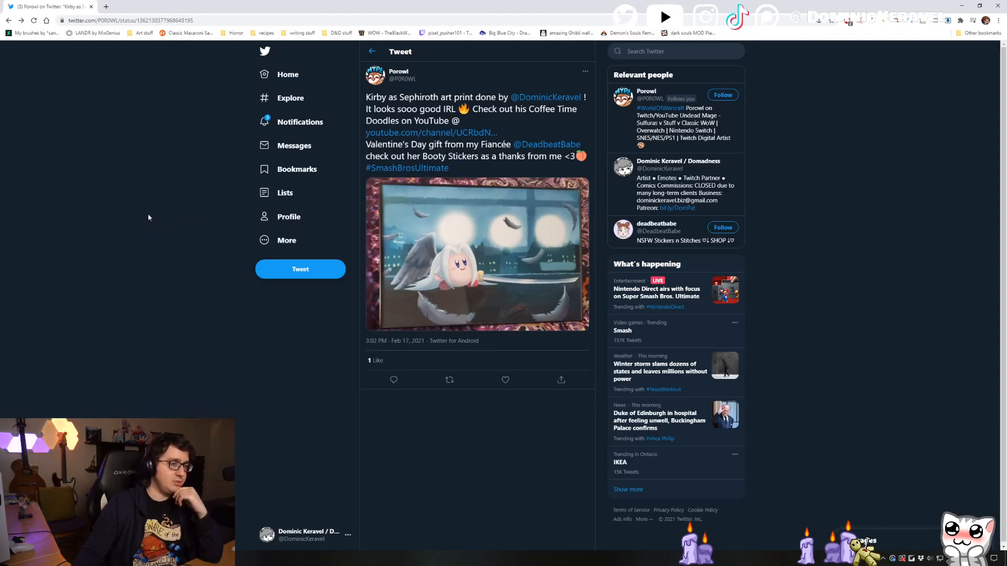
right_click(152, 203)
left_click(158, 189)
right_click(153, 151)
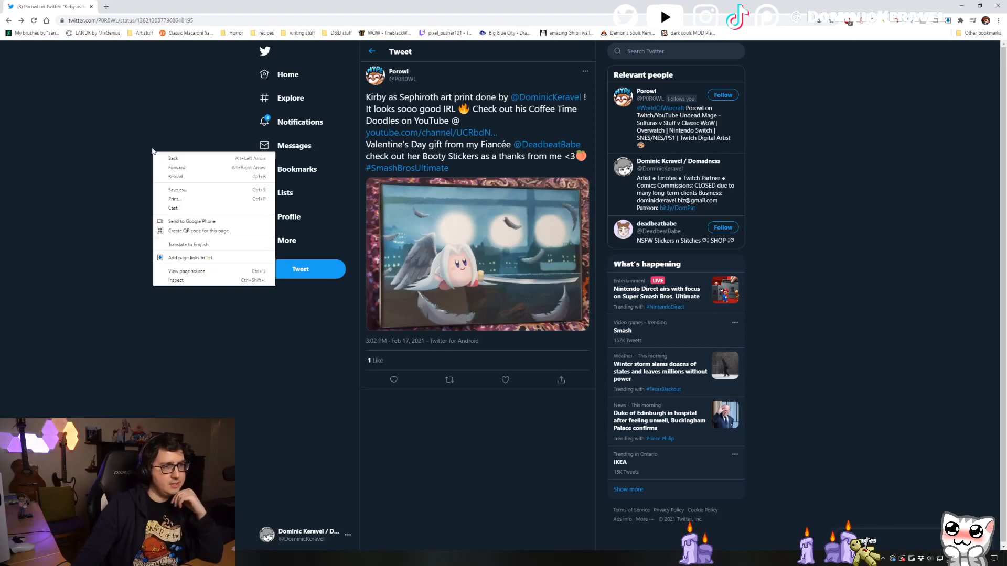
left_click(148, 142)
right_click(143, 134)
left_click(142, 122)
right_click(143, 125)
left_click(140, 118)
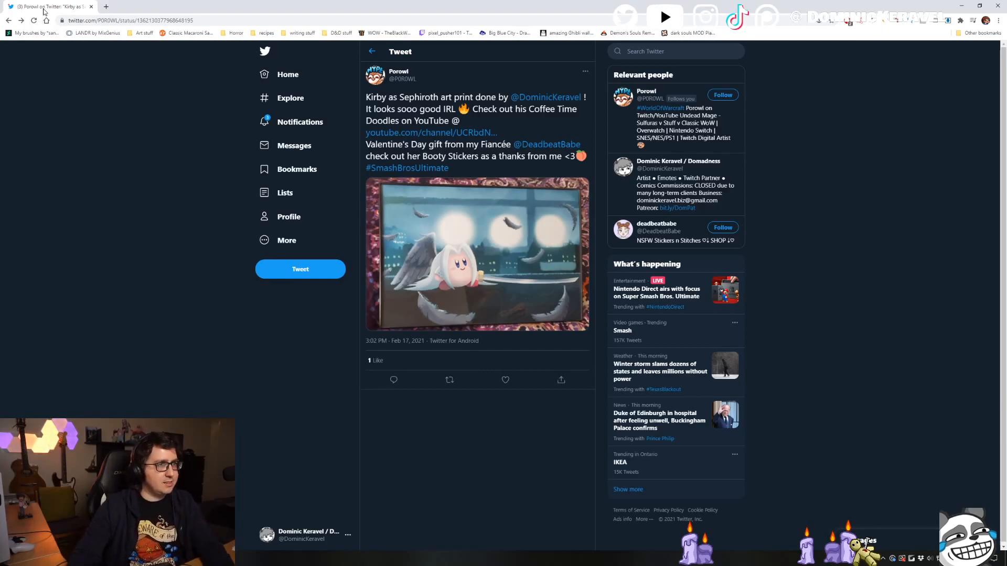
Move the browser window off this screen to return to sketches.psd in Photoshop.
left_click_drag(45, 11, 0, 139)
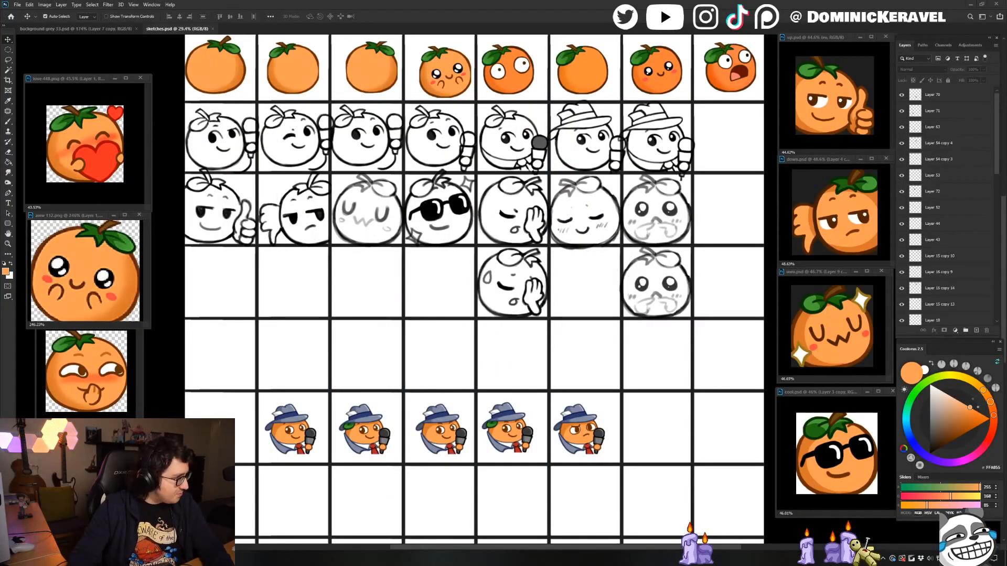